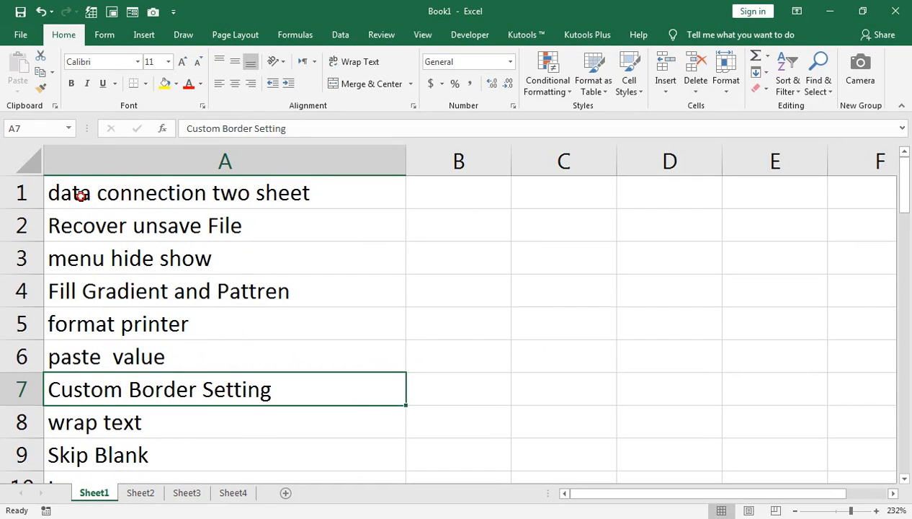
Review the topic list on Sheet1 and the monthly sales data on Sheet2 and Sheet3.
click(81, 196)
key(ctrl+Down)
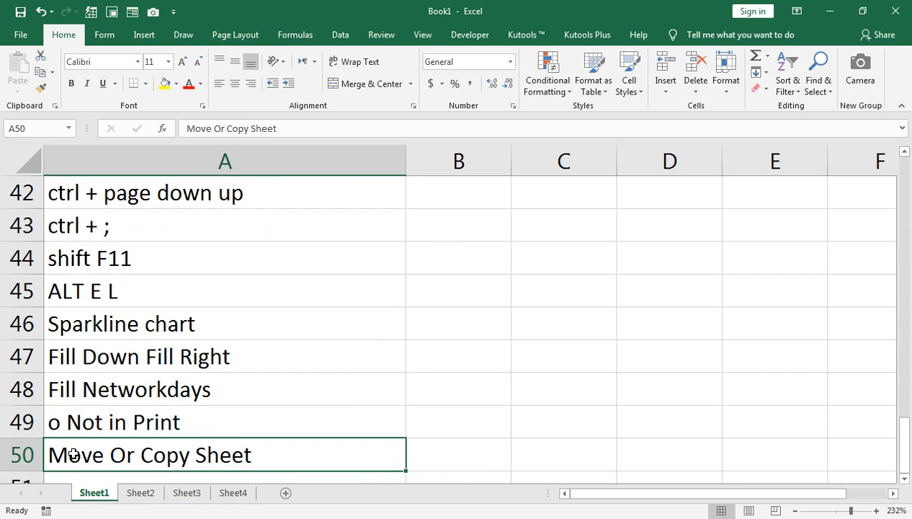
key(ctrl+Up)
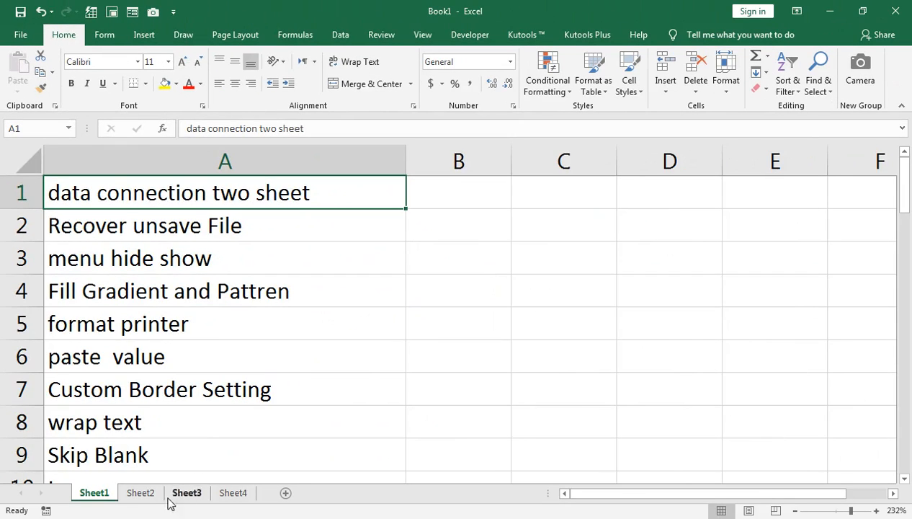
click(144, 494)
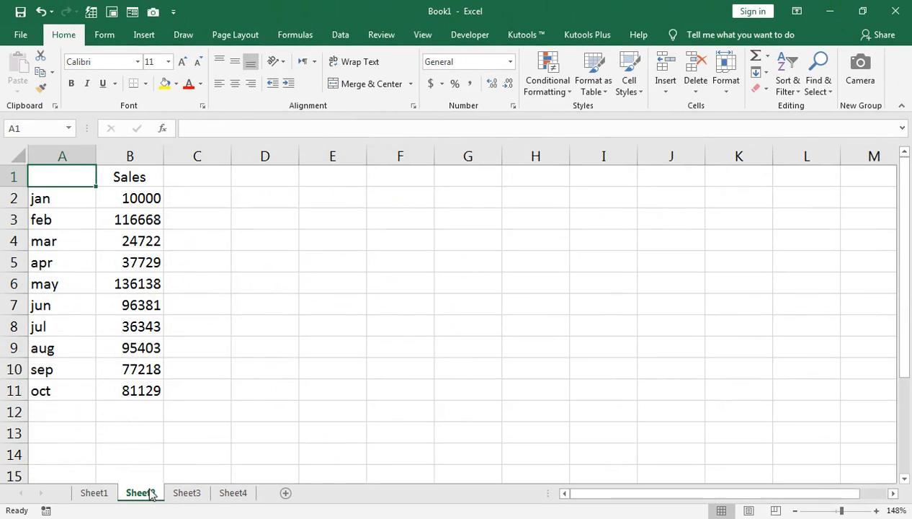
click(186, 492)
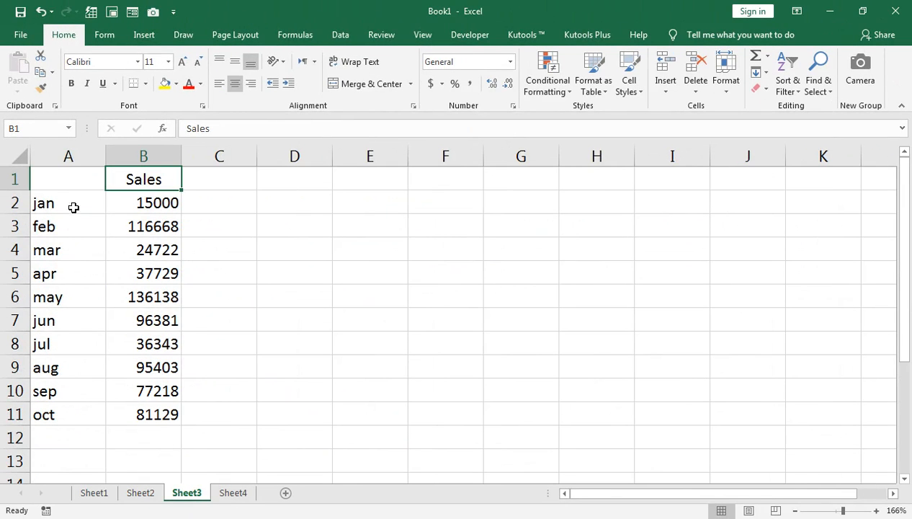
Open the Consolidate dialog on the empty Sheet4, keeping Sum as the function.
click(235, 494)
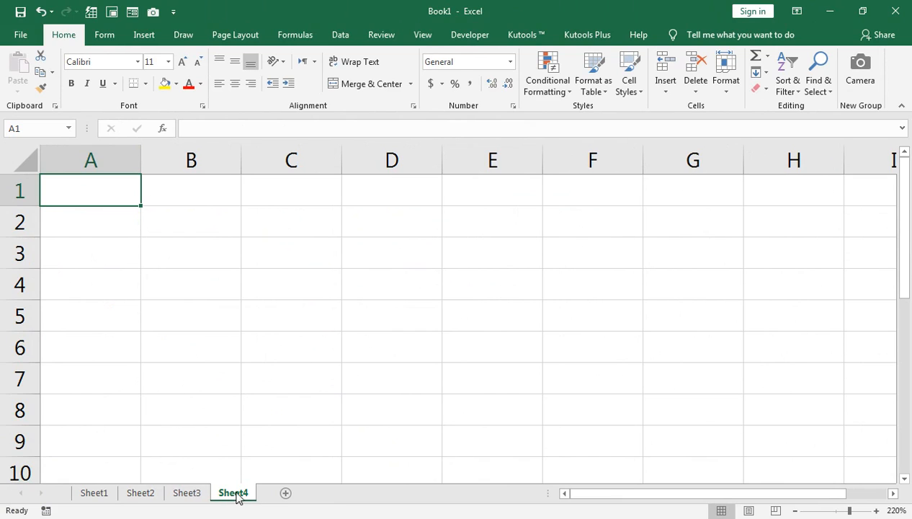
click(339, 34)
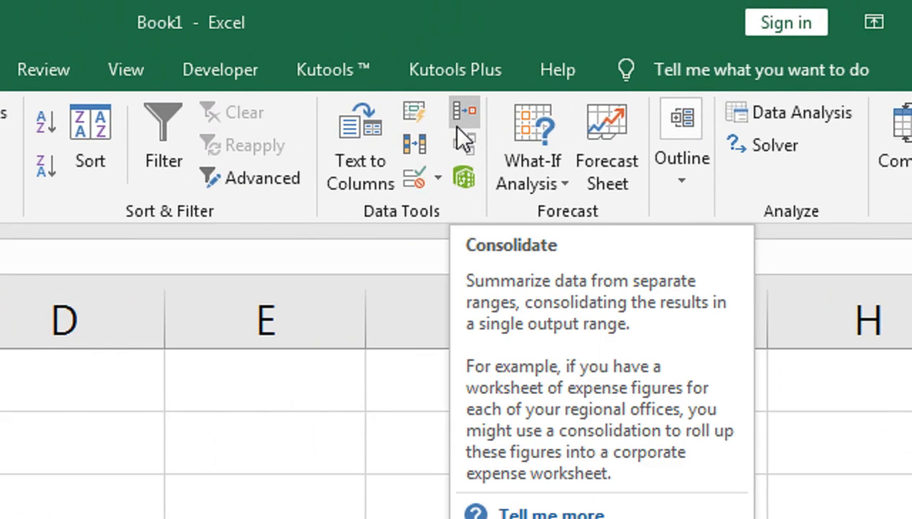
click(457, 125)
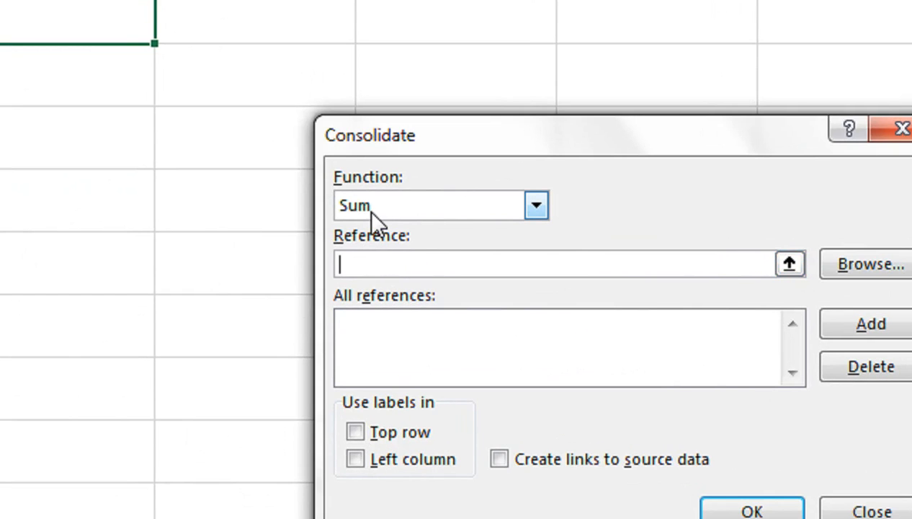
click(537, 206)
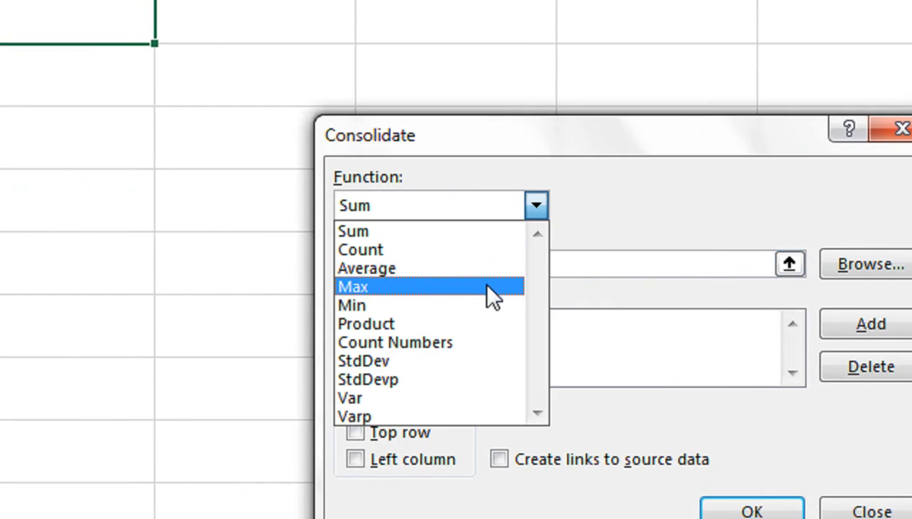
click(589, 199)
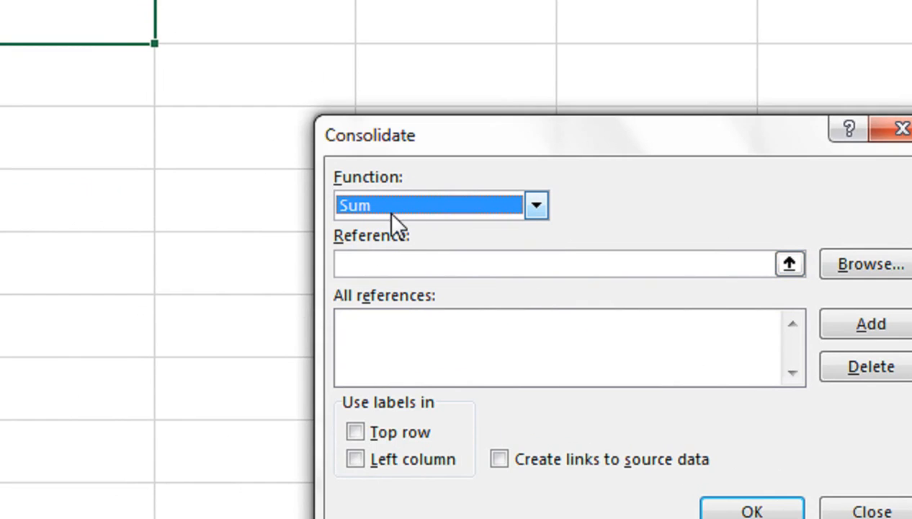
click(384, 264)
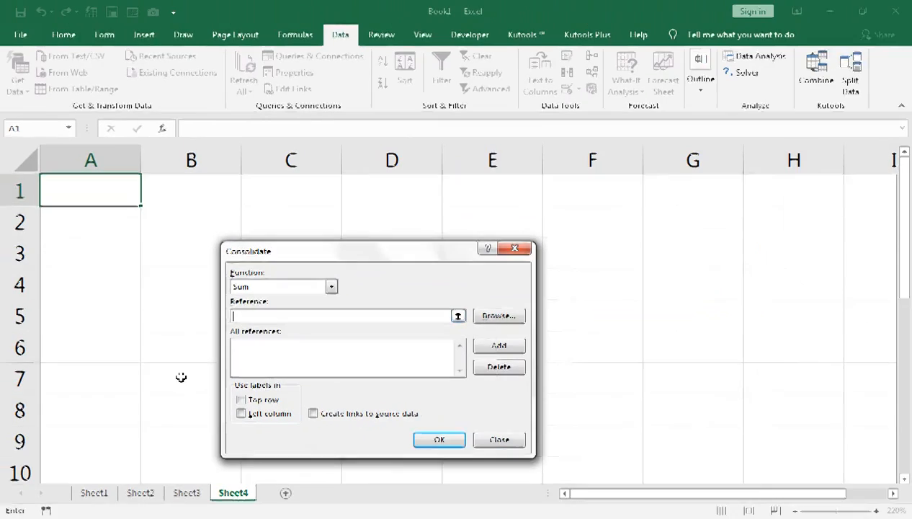
Add the A1:B11 ranges of Sheet2 and Sheet3 as consolidation references.
click(143, 494)
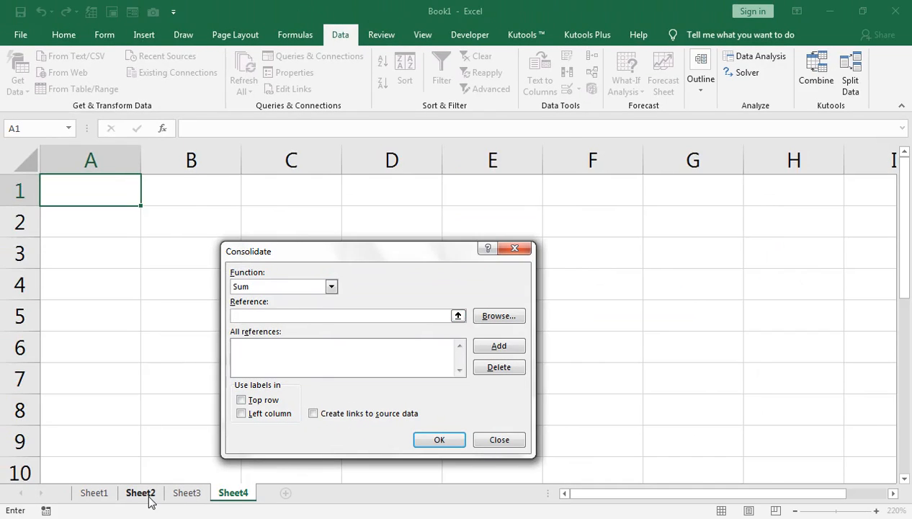
drag(56, 175, 135, 371)
drag(136, 375, 138, 383)
drag(58, 173, 121, 381)
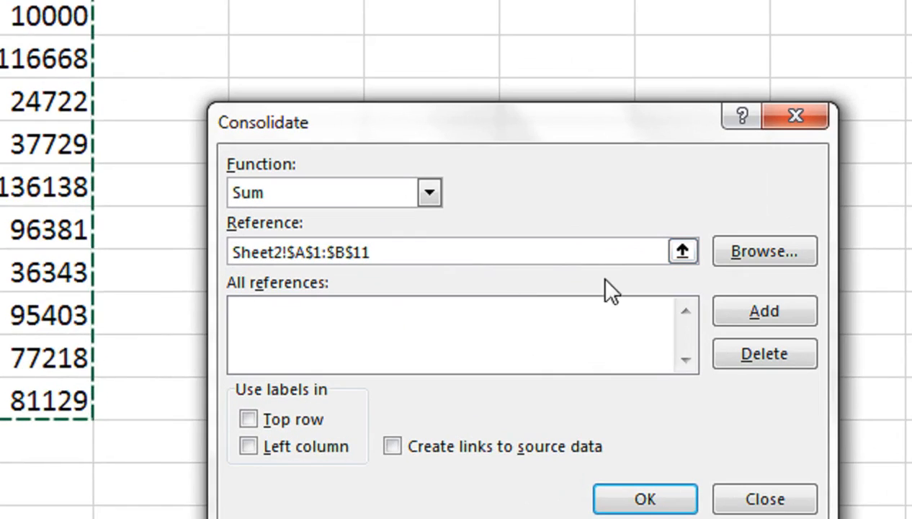
click(693, 311)
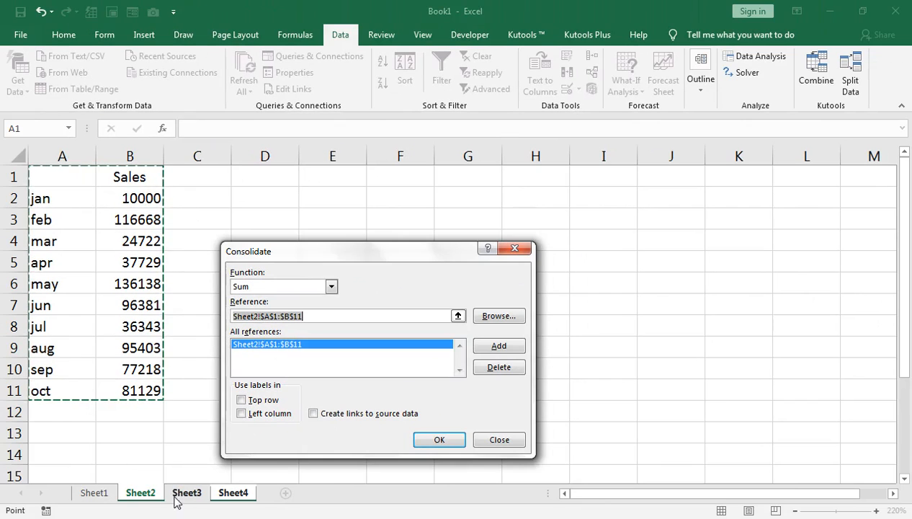
click(184, 492)
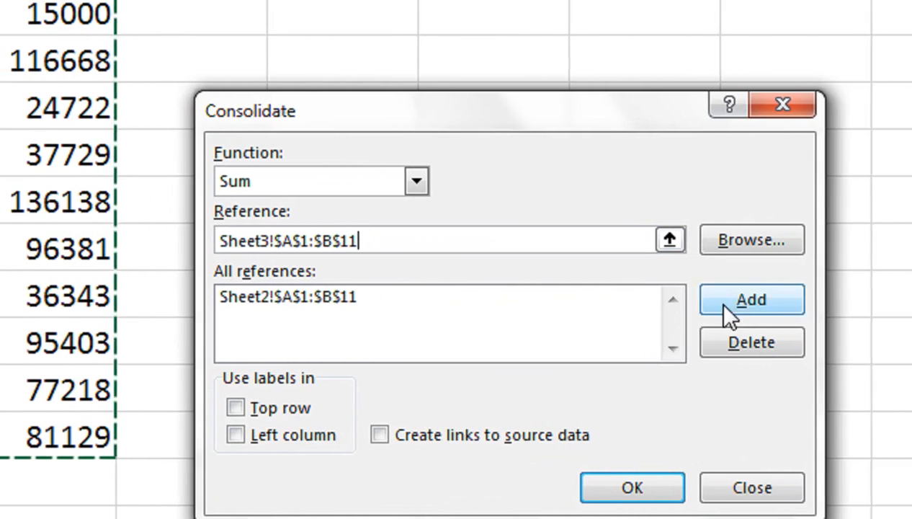
click(724, 303)
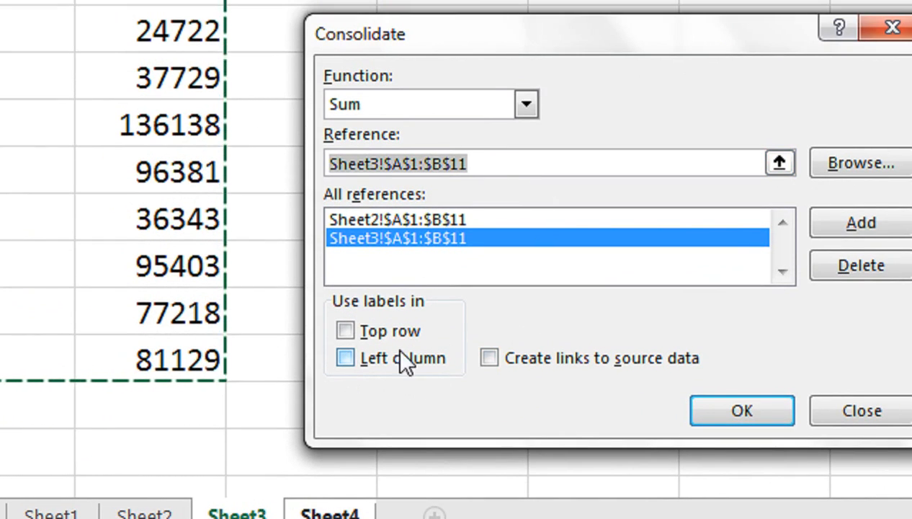
Use top row and left column labels, enable links to source data, and run the consolidation.
click(353, 333)
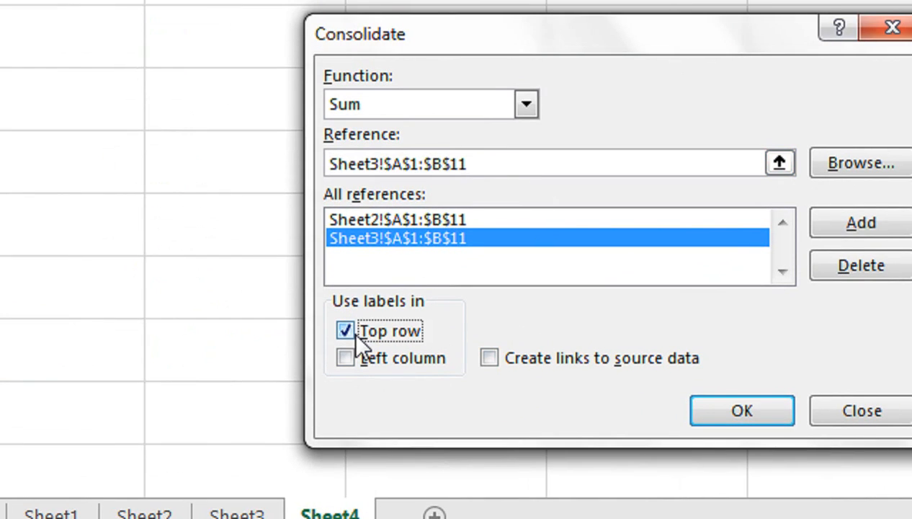
click(347, 359)
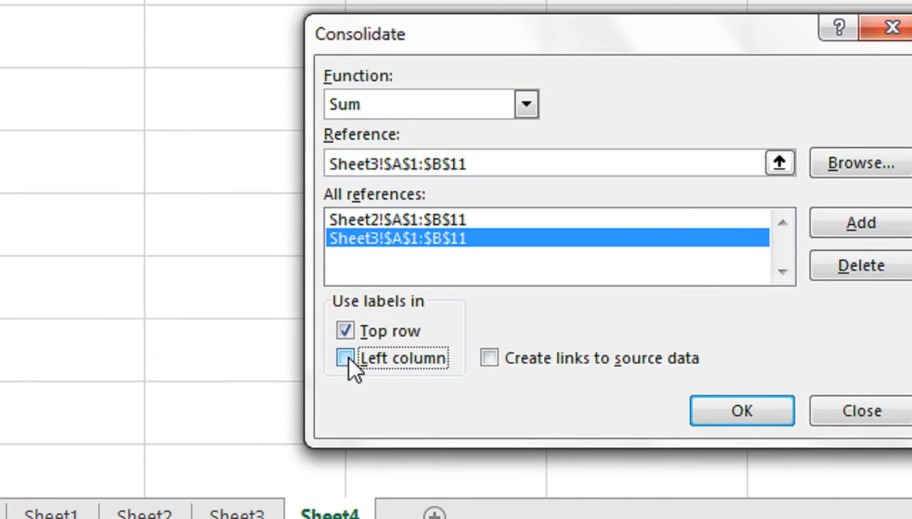
click(346, 356)
click(488, 356)
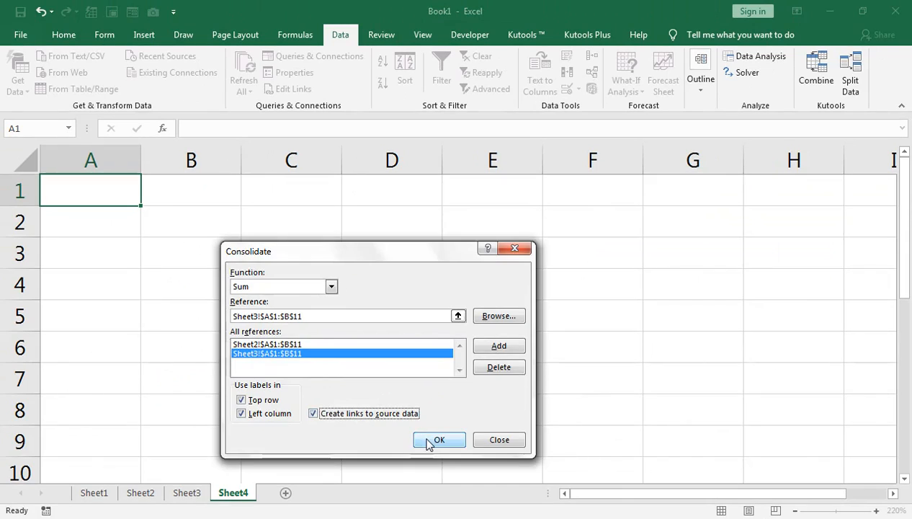
click(738, 414)
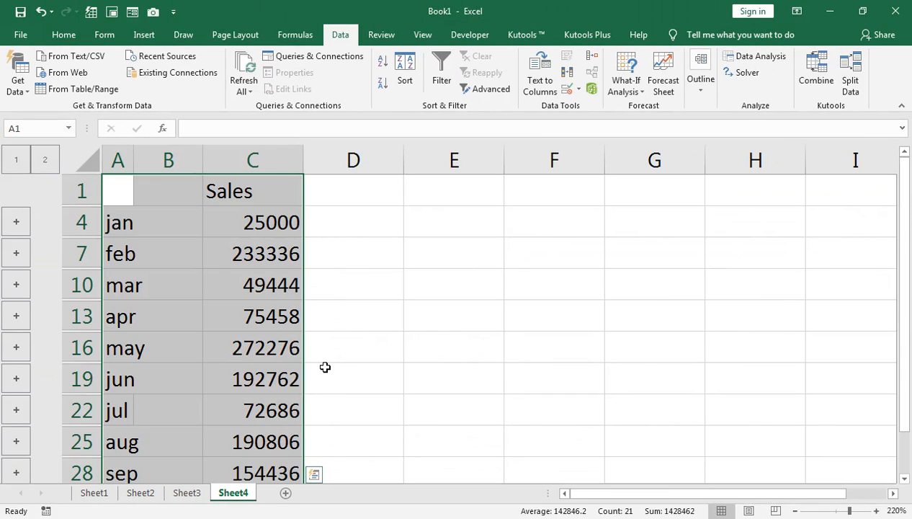
Compare the consolidated totals on Sheet4 with the source figures on Sheet2 and Sheet3.
key(ctrl+q)
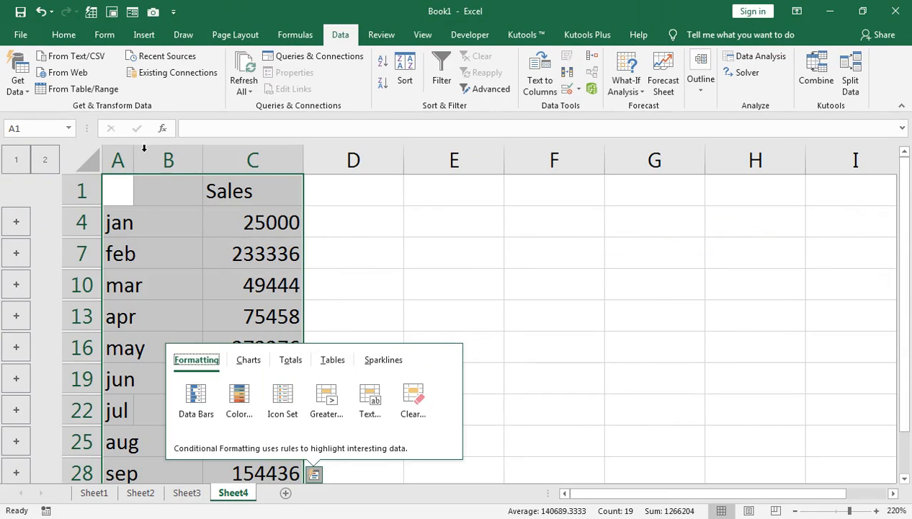
click(160, 186)
click(153, 493)
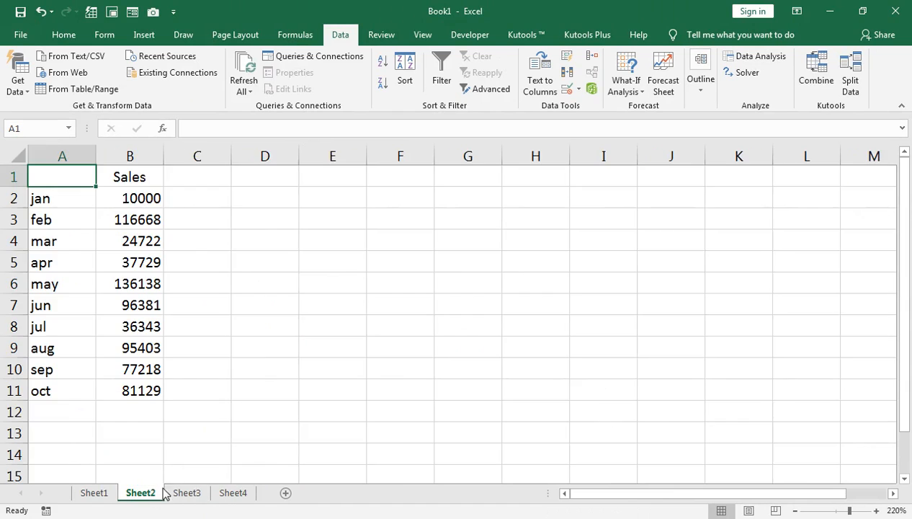
click(176, 491)
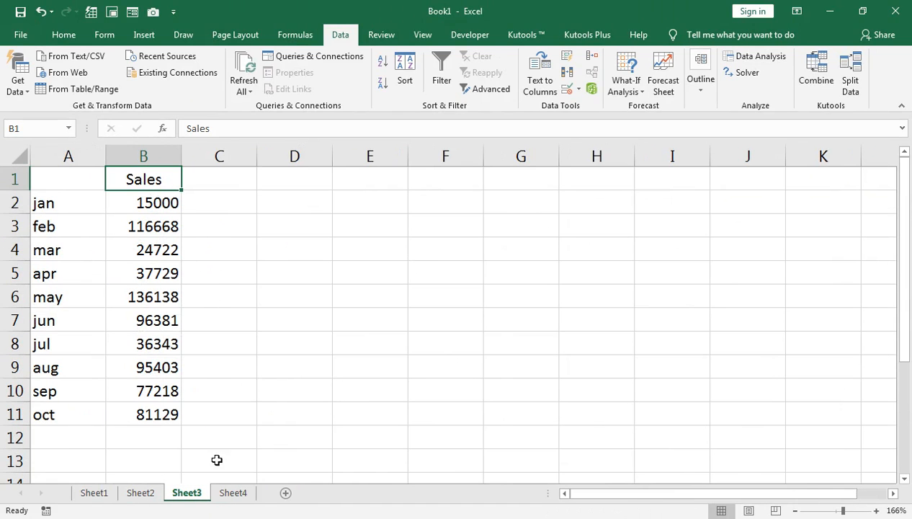
click(232, 492)
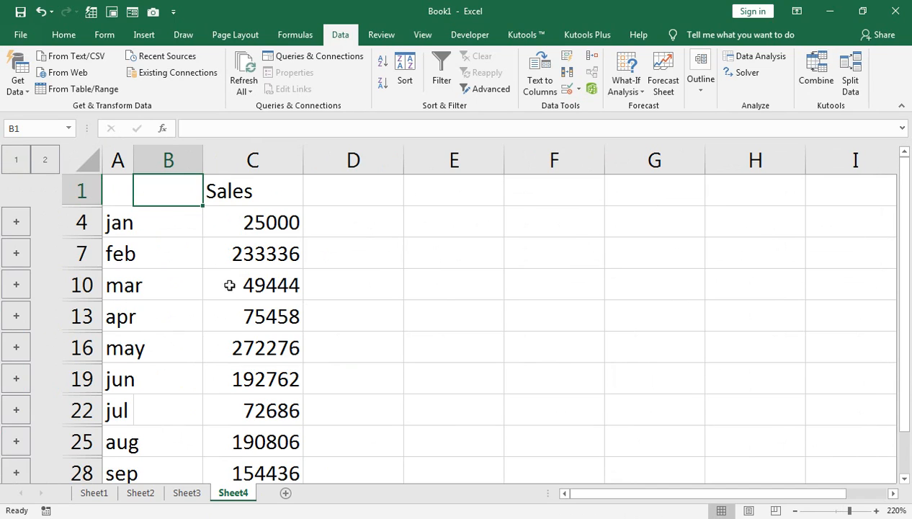
click(184, 493)
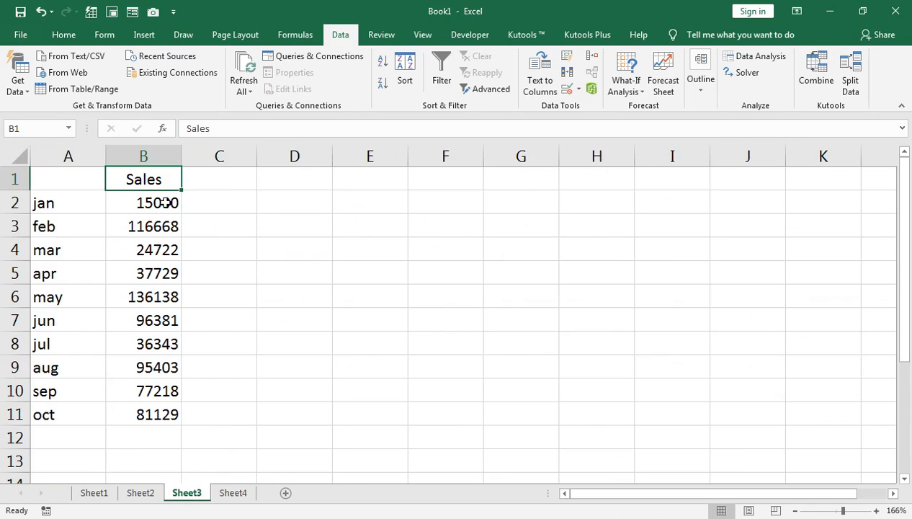
click(142, 493)
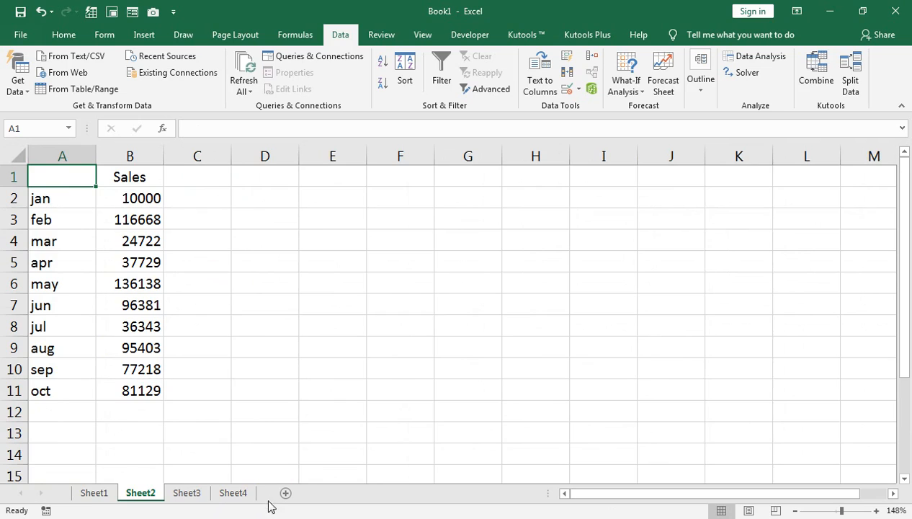
double_click(236, 492)
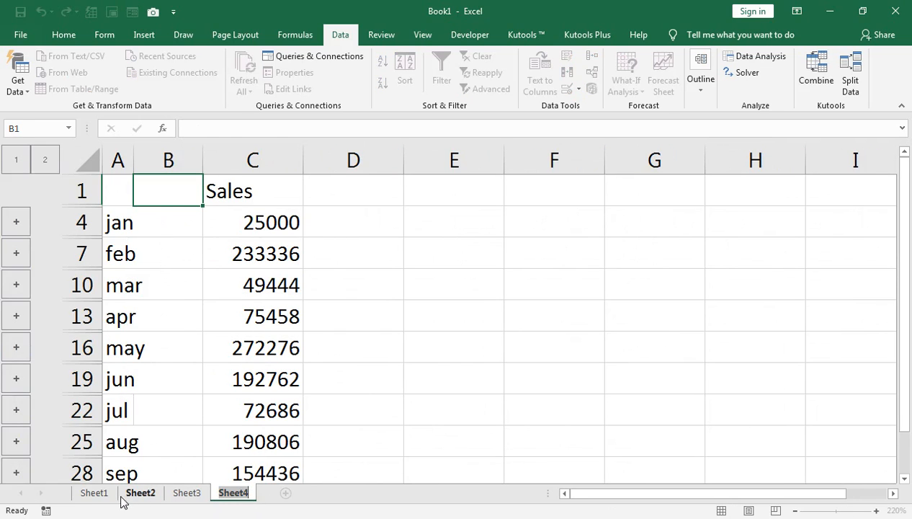
click(97, 492)
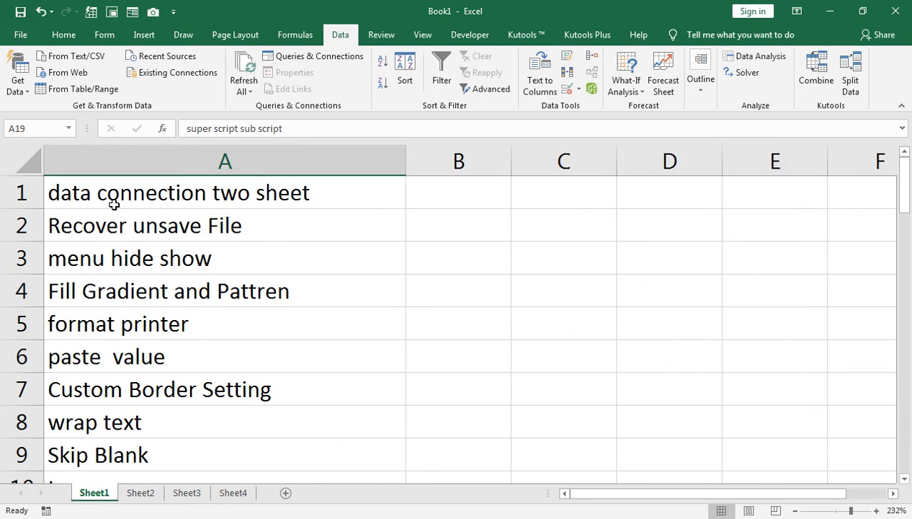
Change Sheet3's January sales value to 20000.
click(193, 494)
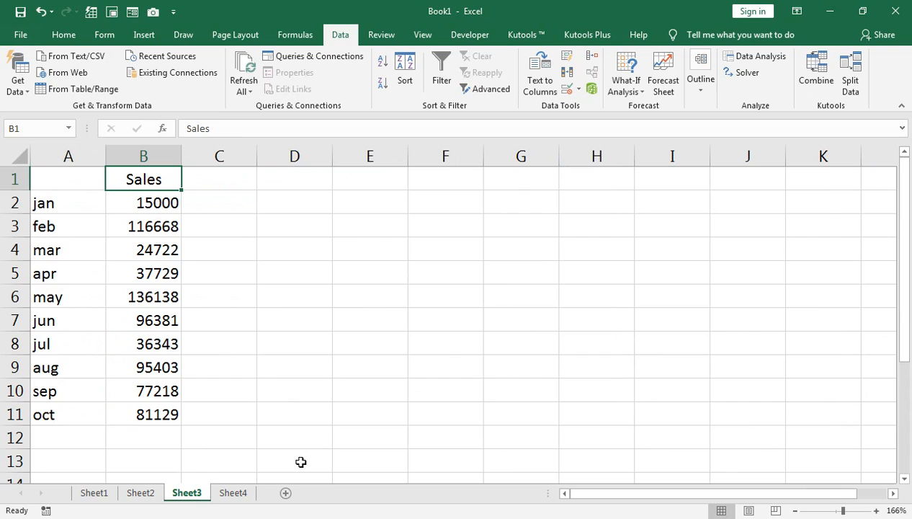
click(146, 203)
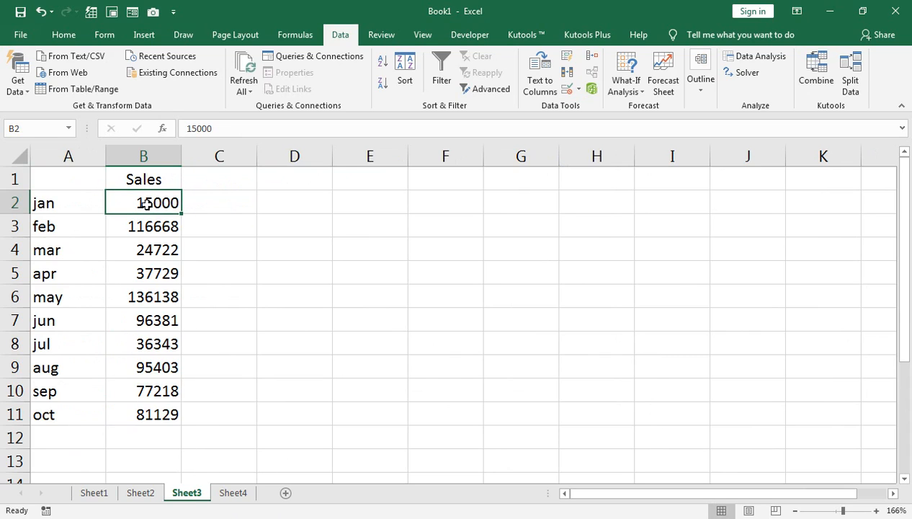
text(20000)
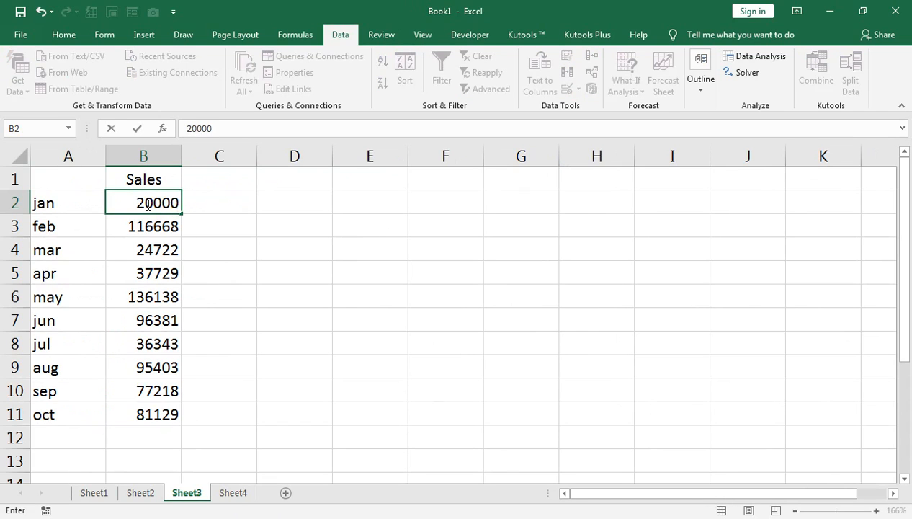
key(Return)
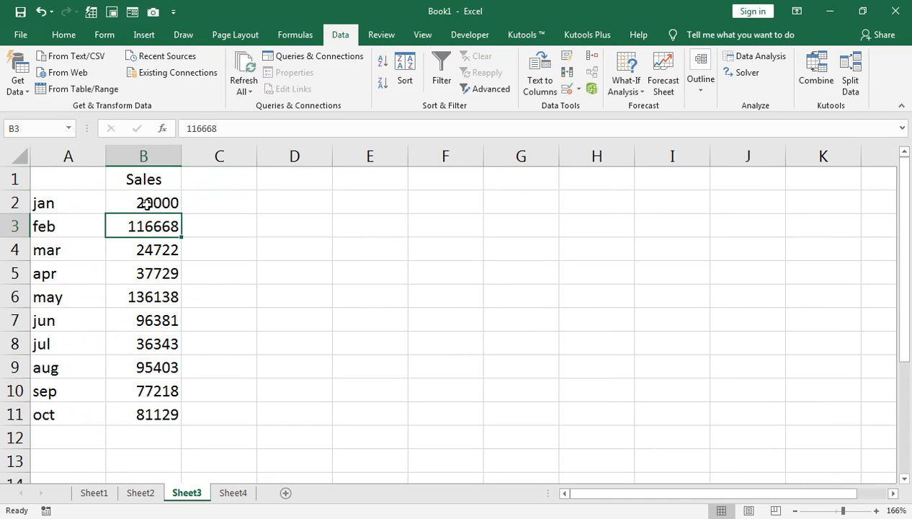
Check the updated January total on Sheet4, then return to Sheet1.
click(220, 495)
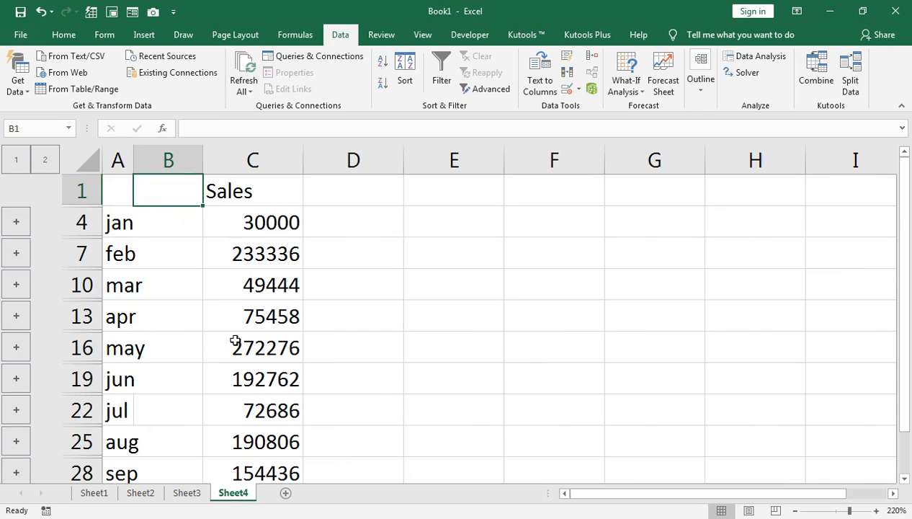
click(94, 493)
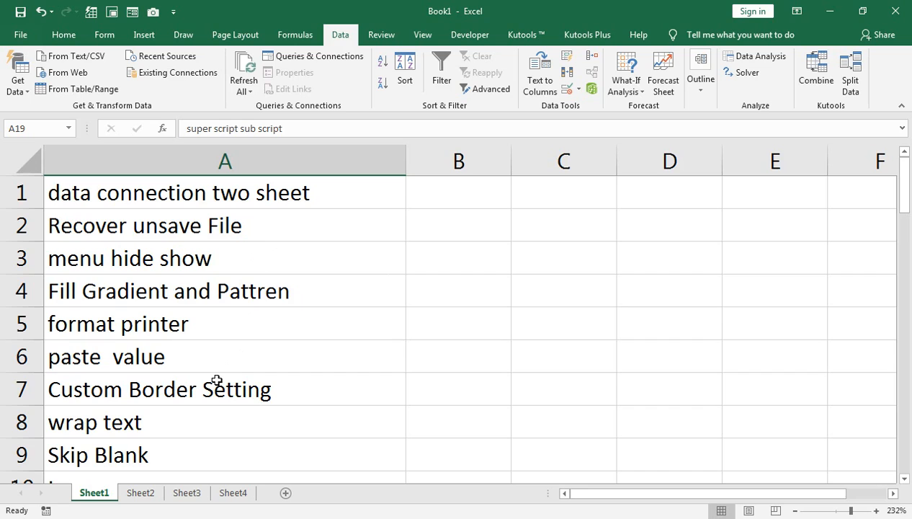
Open the Recover Unsaved Workbooks folder from the Open screen, browse the unsaved files, and cancel.
click(26, 35)
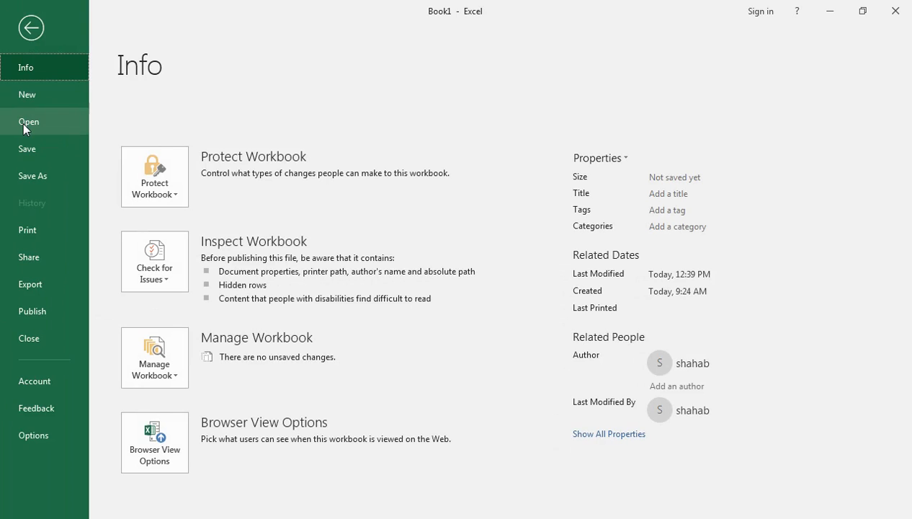
click(21, 123)
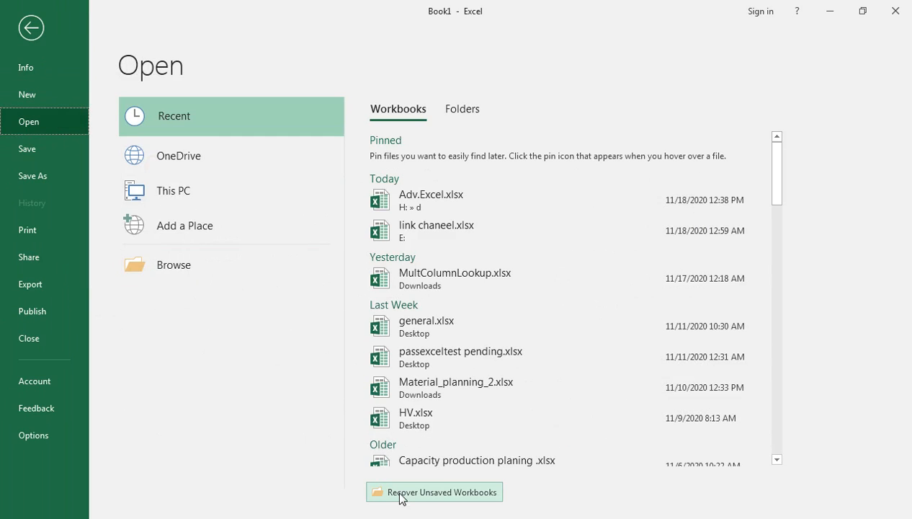
click(403, 493)
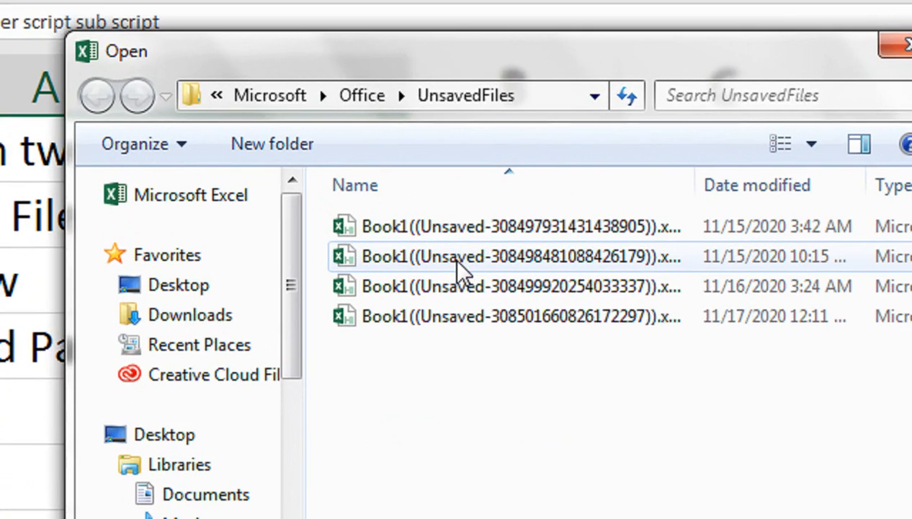
mouse_move(456, 257)
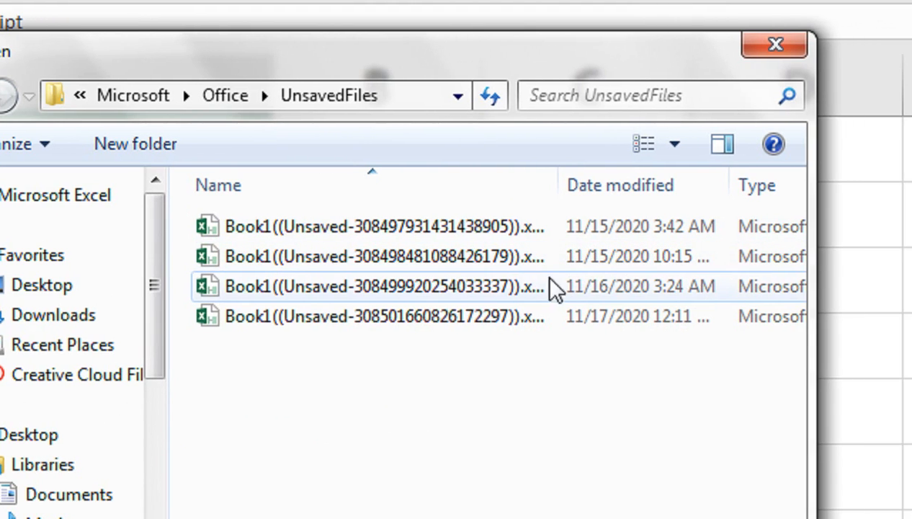
click(475, 321)
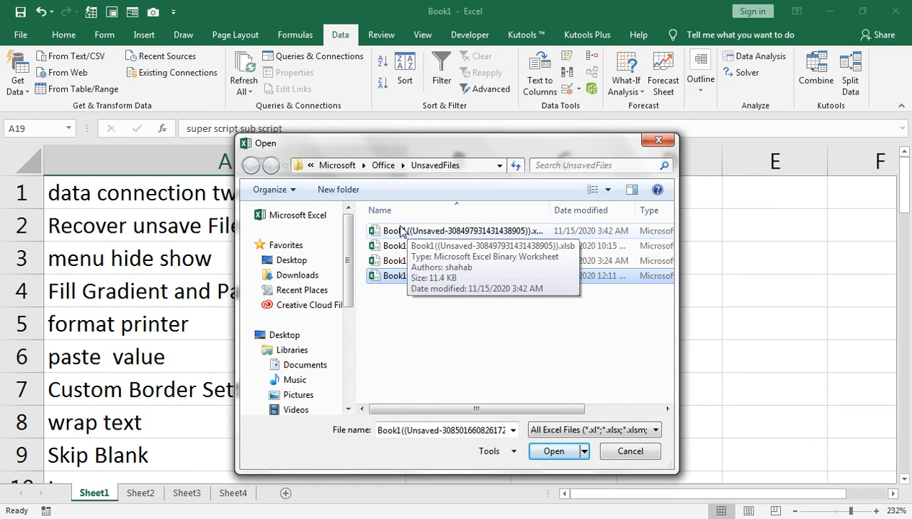
click(609, 453)
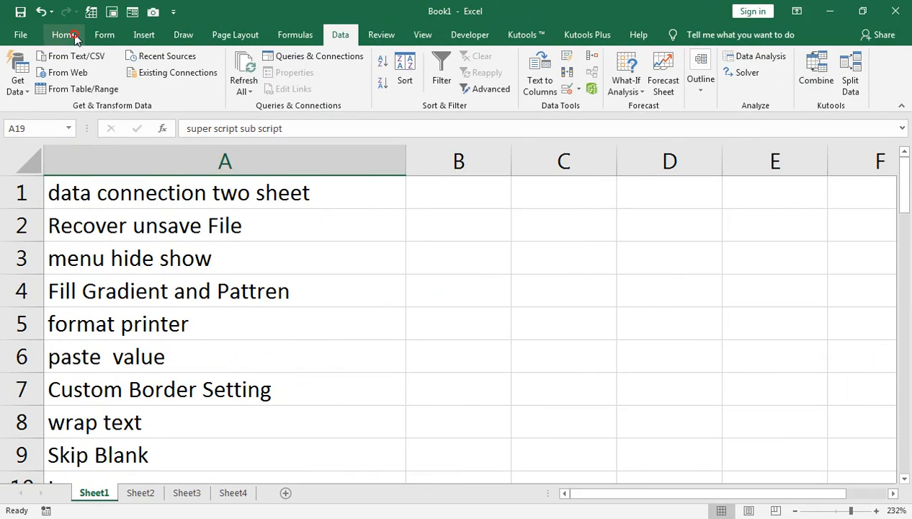
Collapse and re-expand the ribbon several times to demonstrate hiding and showing the menu.
click(65, 35)
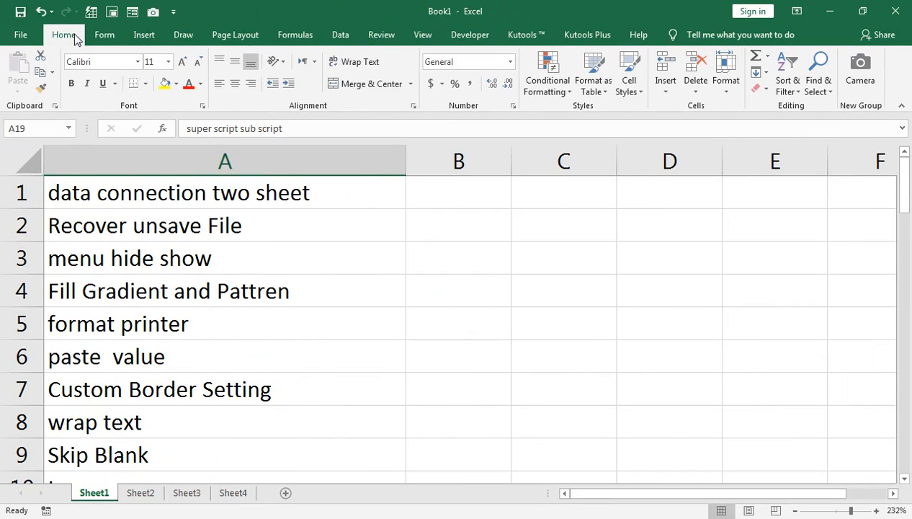
double_click(75, 36)
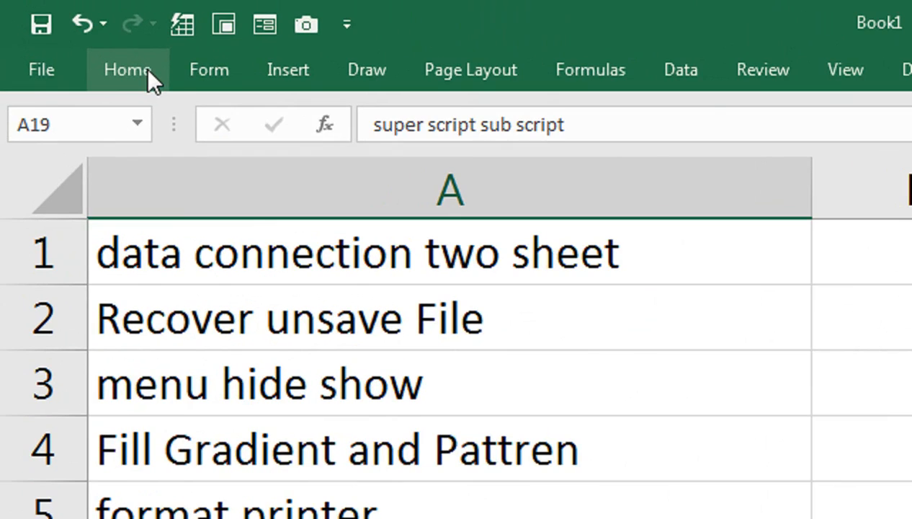
click(147, 70)
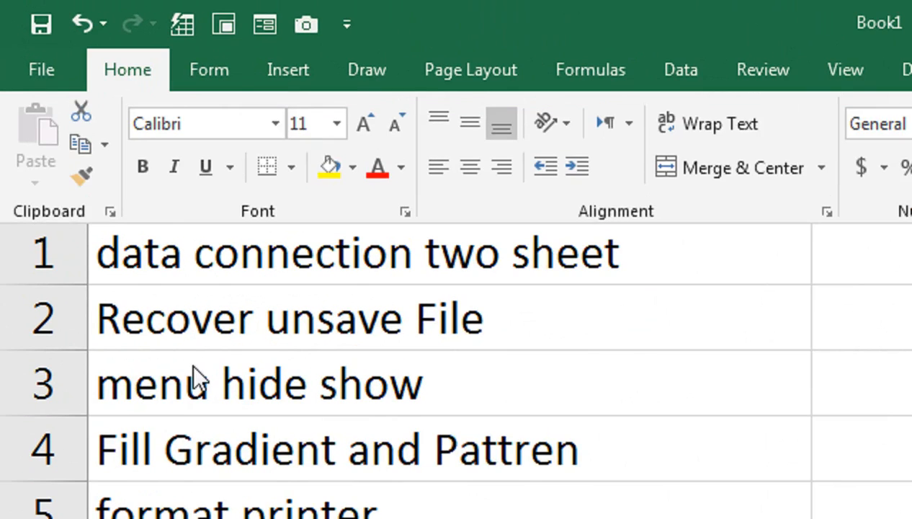
click(191, 366)
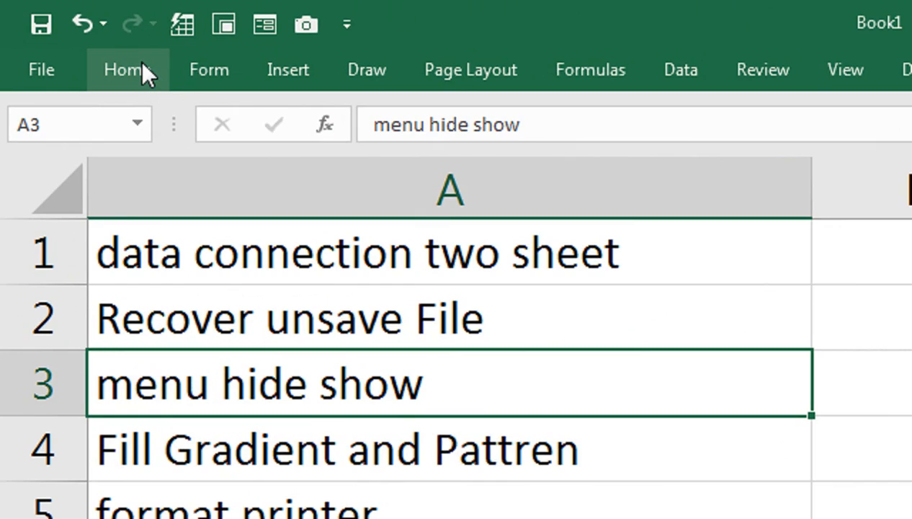
right_click(132, 71)
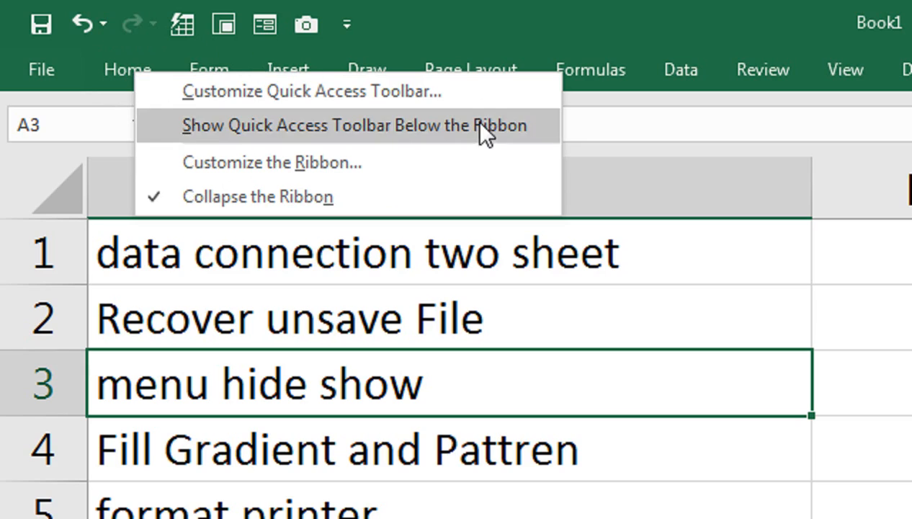
click(124, 72)
click(122, 67)
double_click(122, 67)
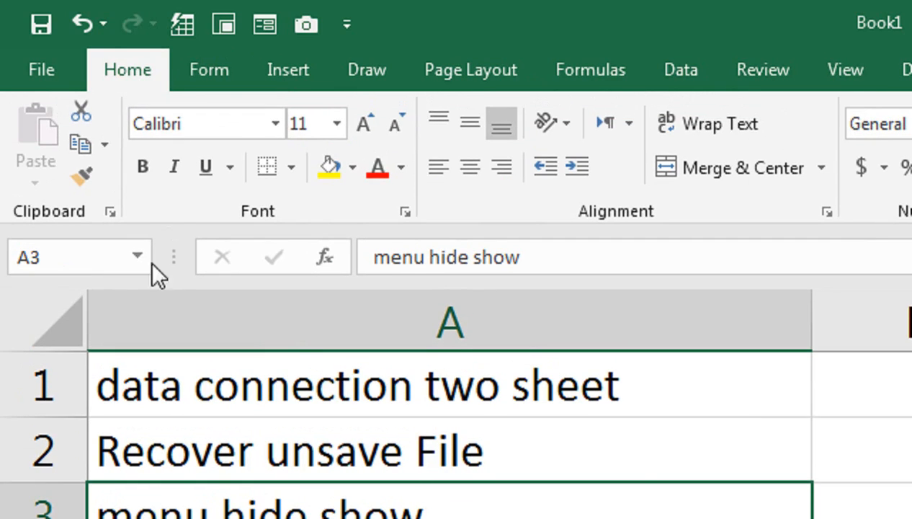
double_click(133, 63)
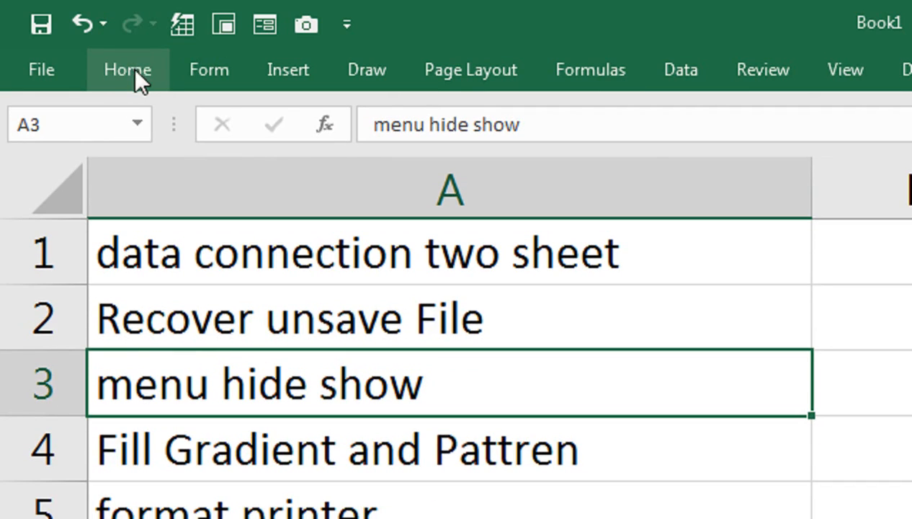
double_click(133, 68)
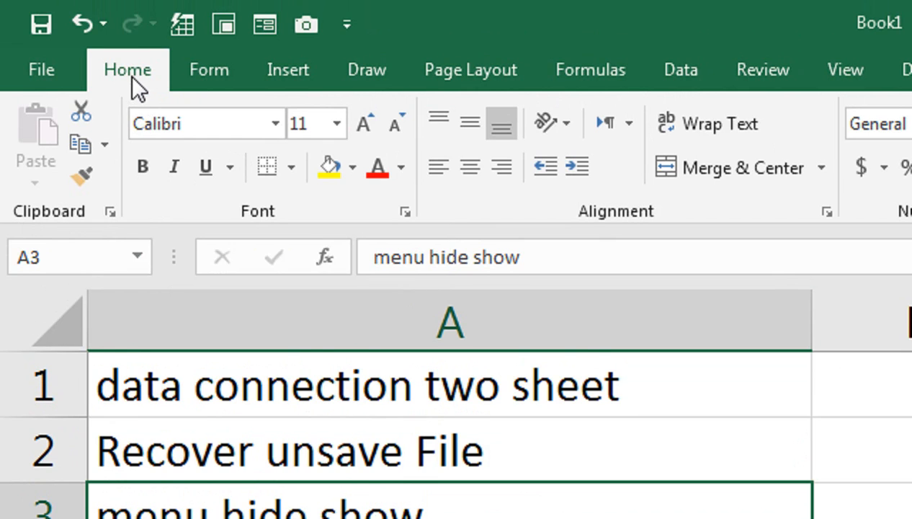
double_click(130, 76)
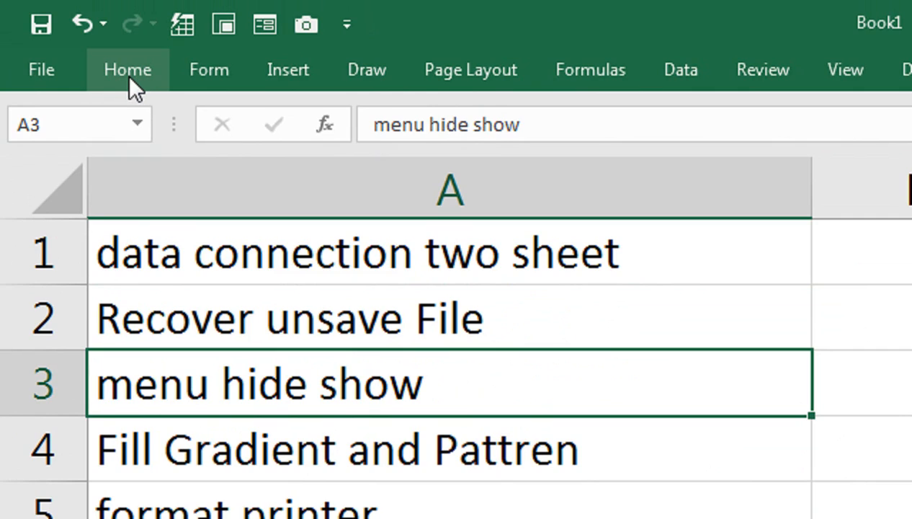
double_click(165, 77)
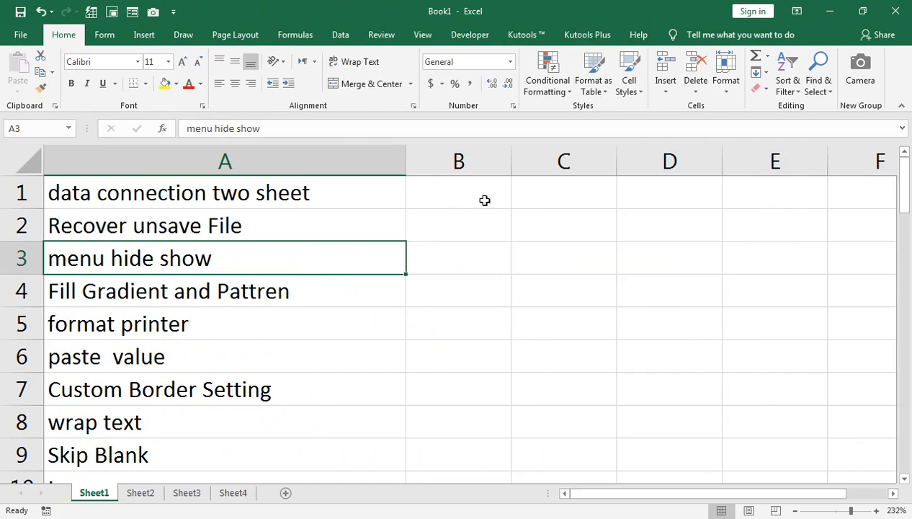
Select cells B1:E3 and merge them with Merge & Center.
drag(533, 220, 753, 219)
drag(497, 191, 767, 258)
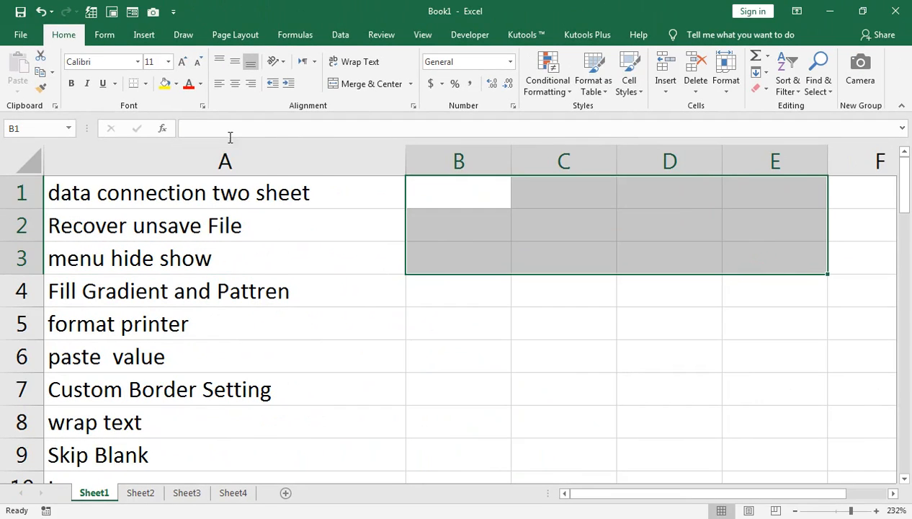
click(176, 85)
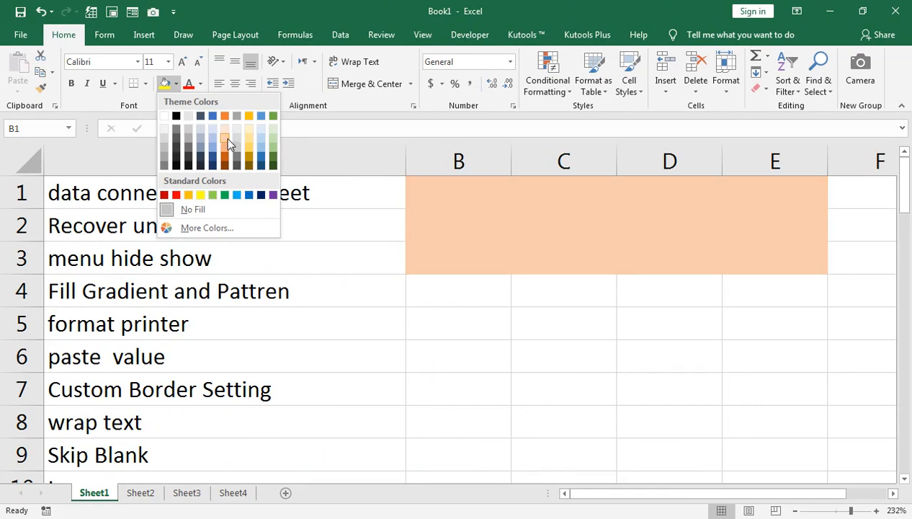
click(316, 100)
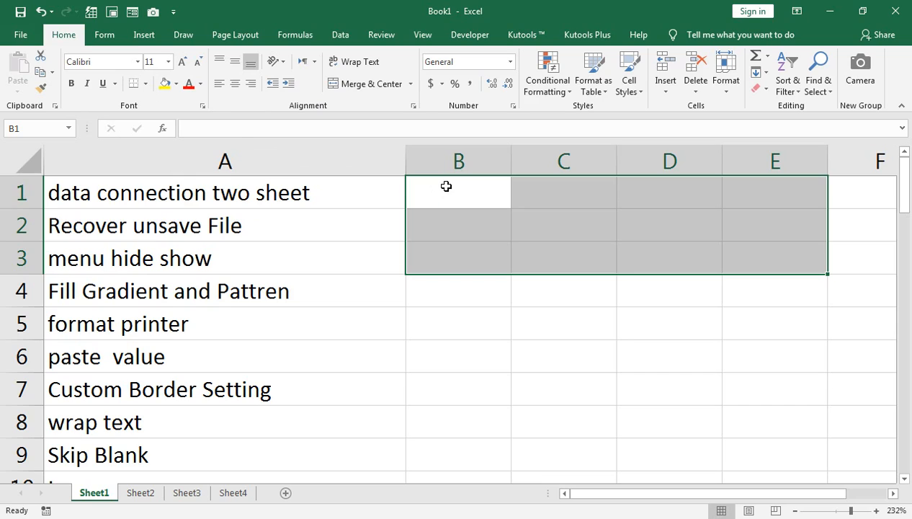
click(360, 84)
Enter the title Stock Sheet in the merged cell, capitalising both words.
text(s)
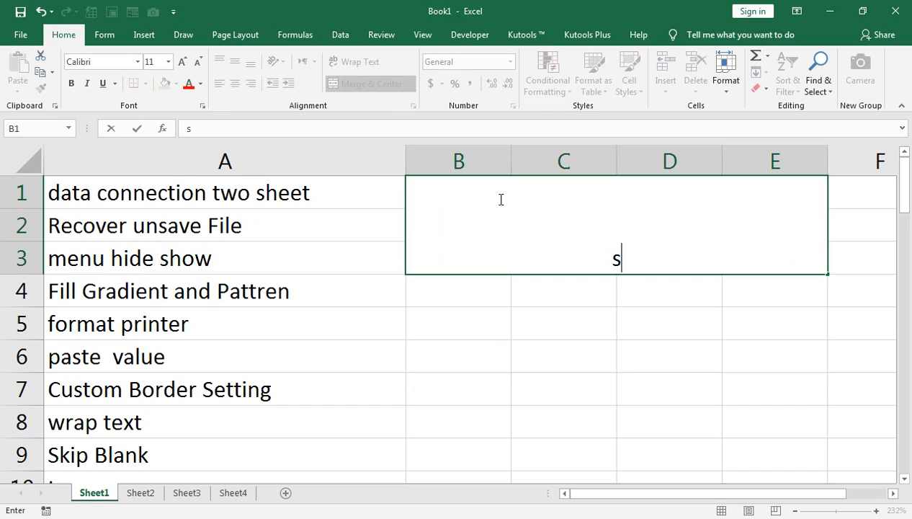
text(tock sheet)
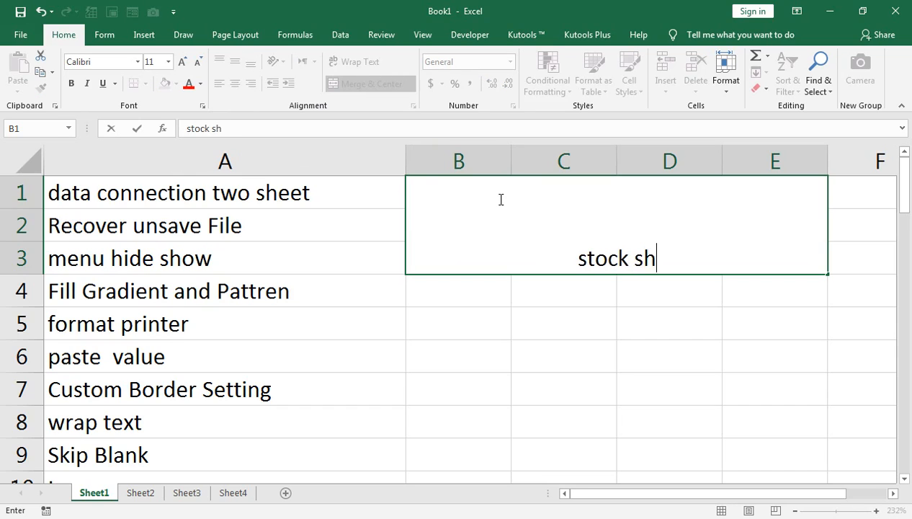
click(568, 258)
key(BackSpace)
text(S)
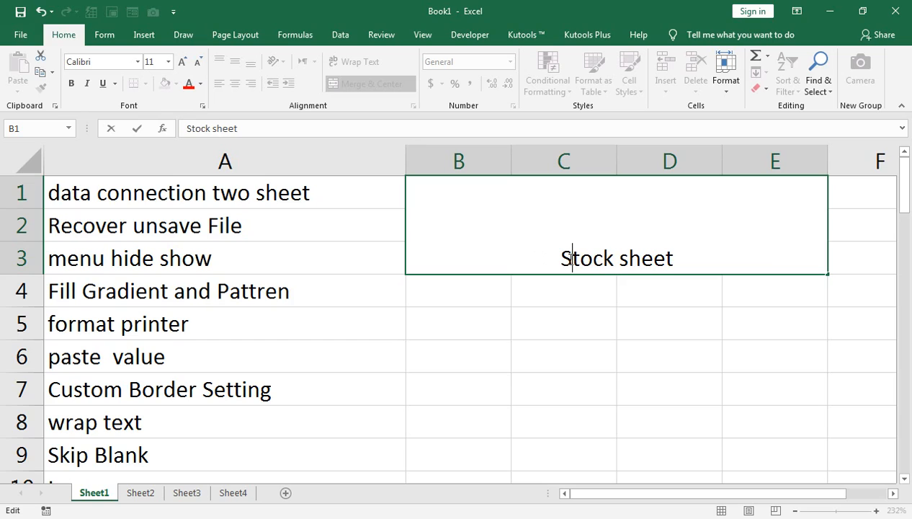
double_click(630, 257)
click(630, 257)
key(BackSpace)
text(S)
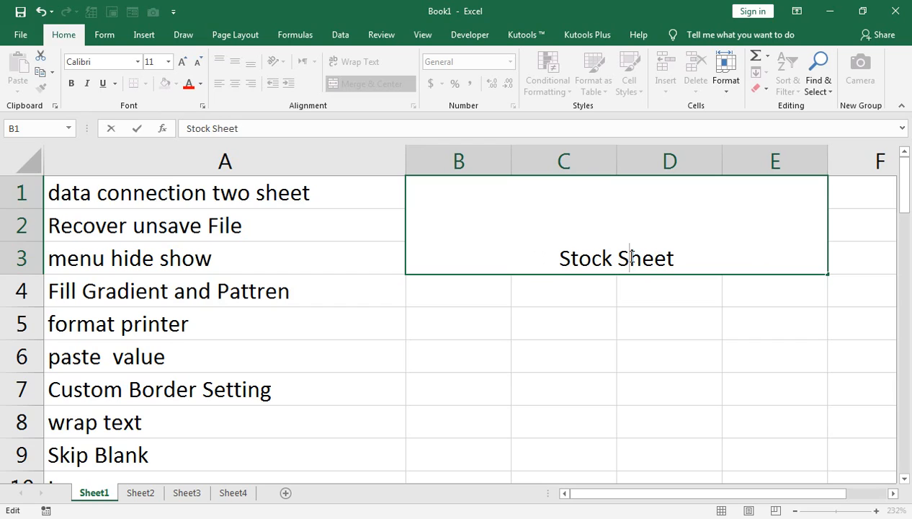
click(620, 295)
Middle-align the title, enlarge its font size to 20 and make it bold.
click(591, 239)
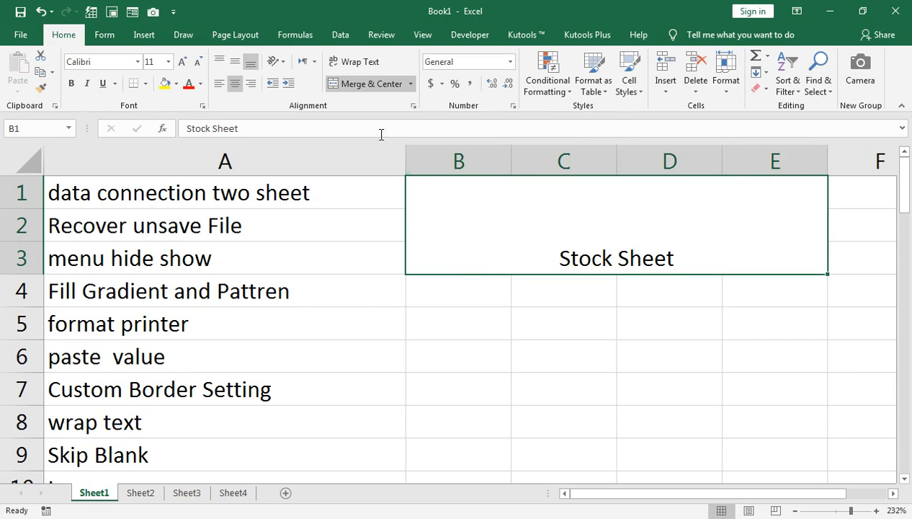
click(234, 61)
click(180, 63)
click(180, 62)
click(180, 63)
click(180, 63)
click(180, 63)
click(71, 84)
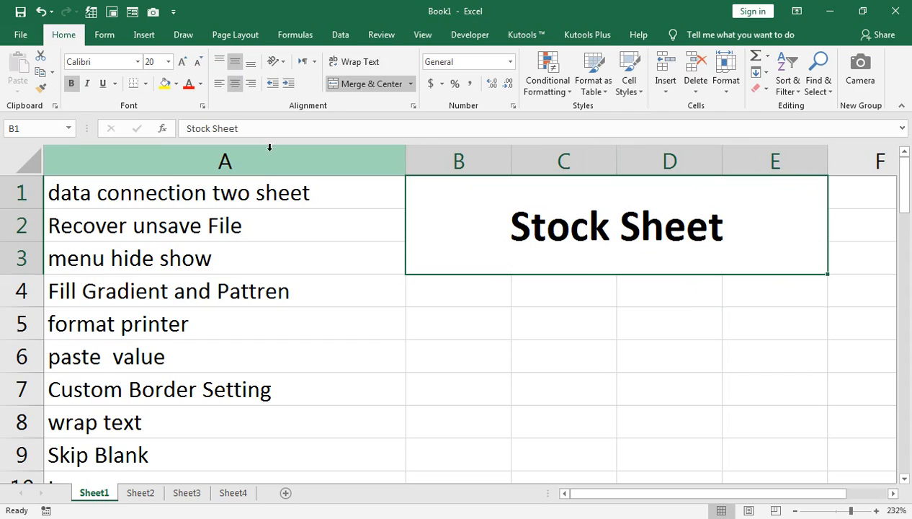
Change the title's font to Adobe Fan Heiti Std B.
click(138, 62)
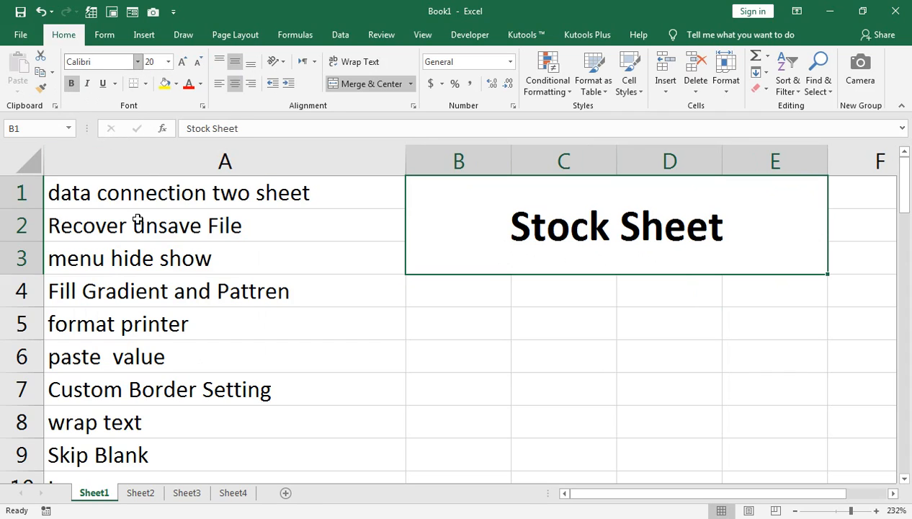
click(138, 62)
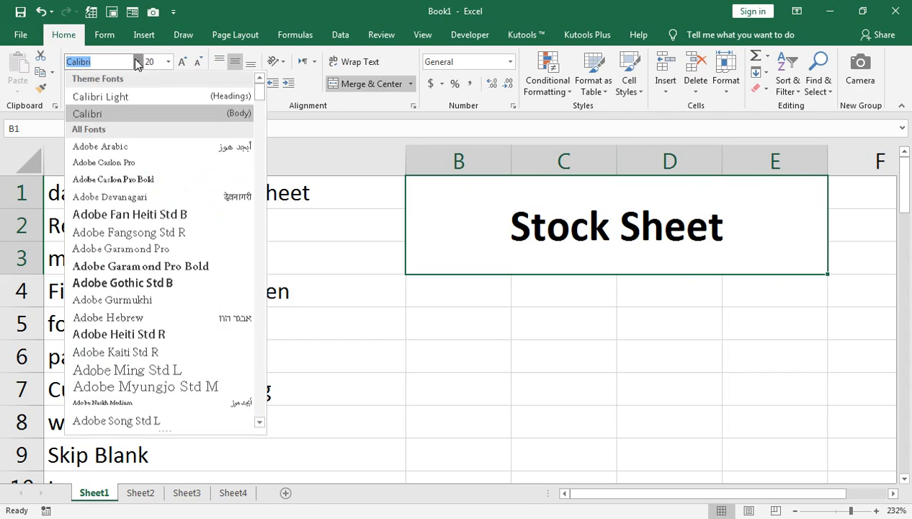
click(142, 227)
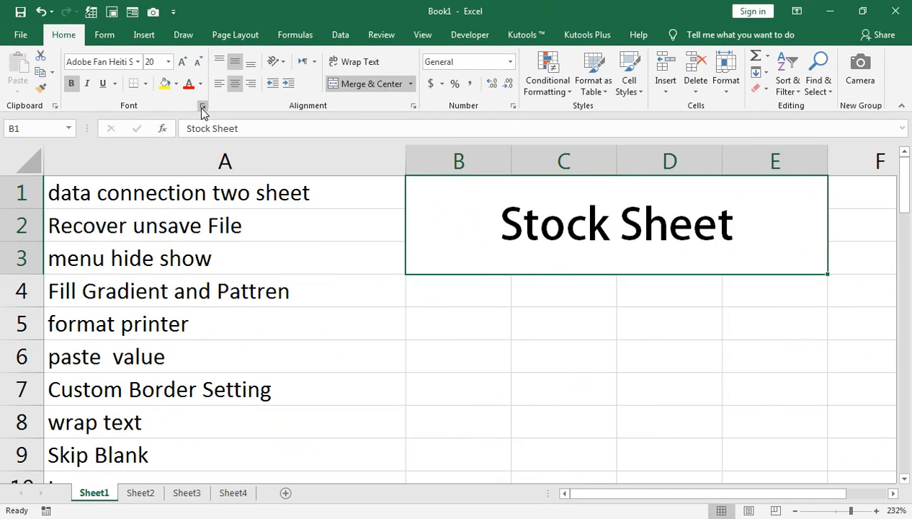
Open Fill Effects for the title from the Format Cells Fill tab and set gradient Color 1 to blue.
click(404, 213)
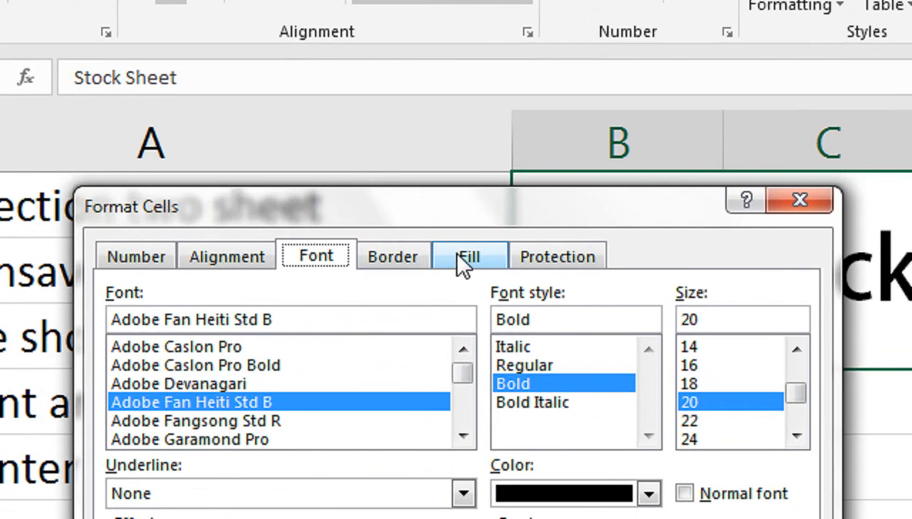
click(462, 257)
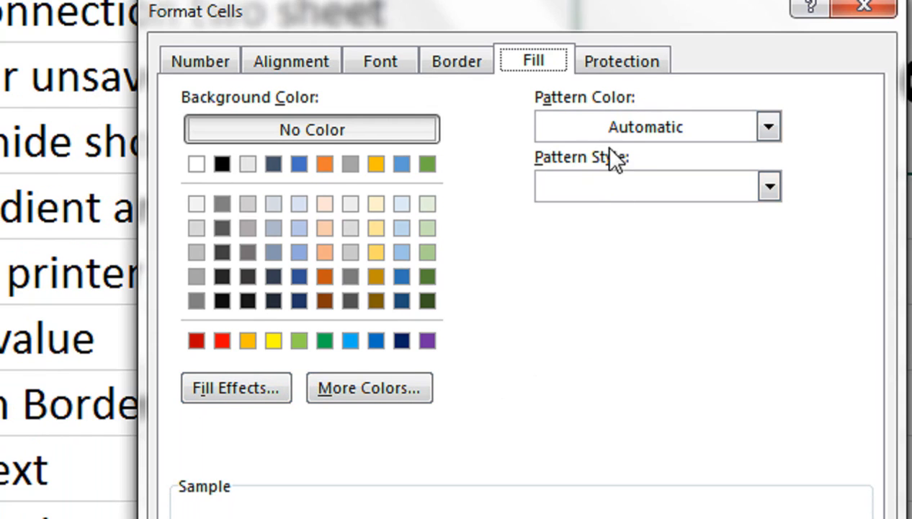
click(769, 195)
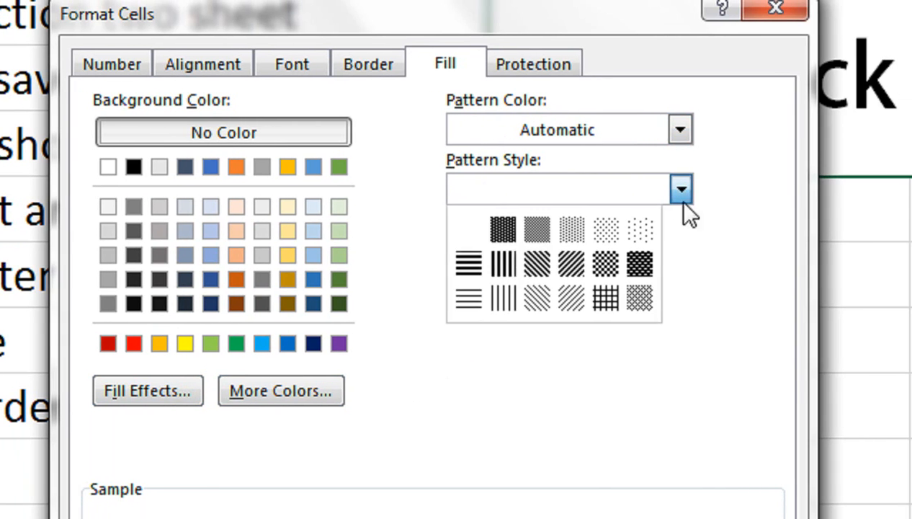
click(425, 350)
click(148, 391)
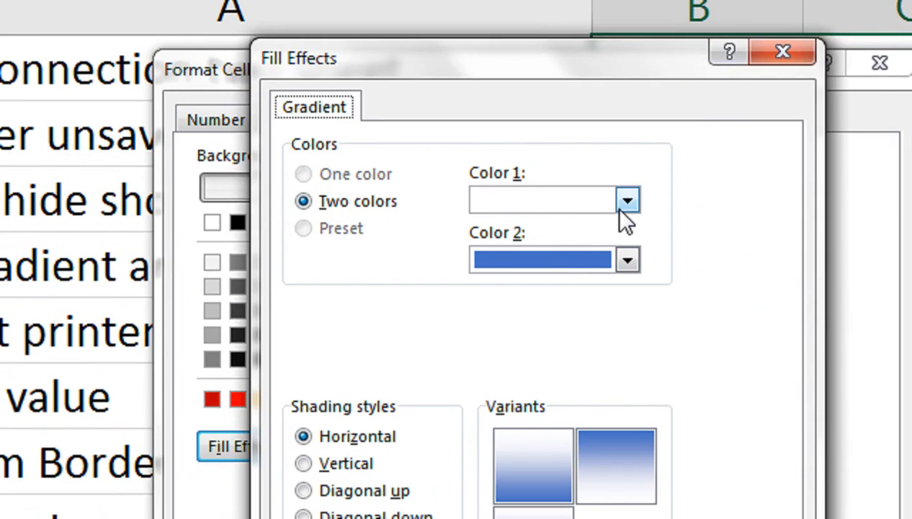
click(626, 204)
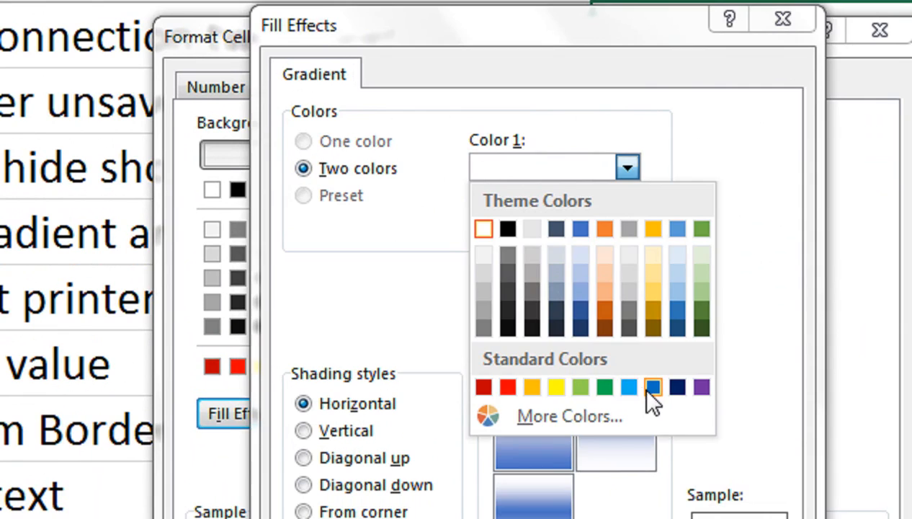
click(652, 387)
Set the gradient's Color 2 to light blue, after briefly choosing purple.
click(627, 226)
click(695, 408)
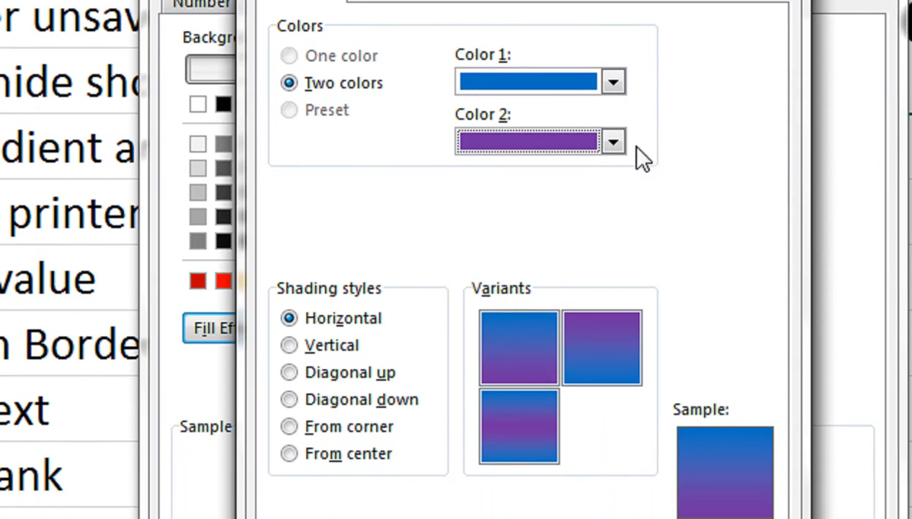
click(618, 146)
click(663, 248)
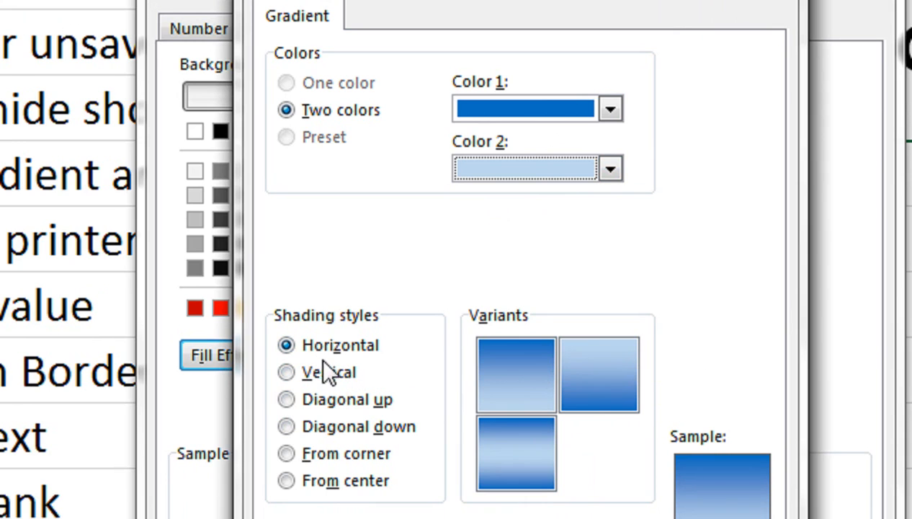
click(295, 374)
click(295, 397)
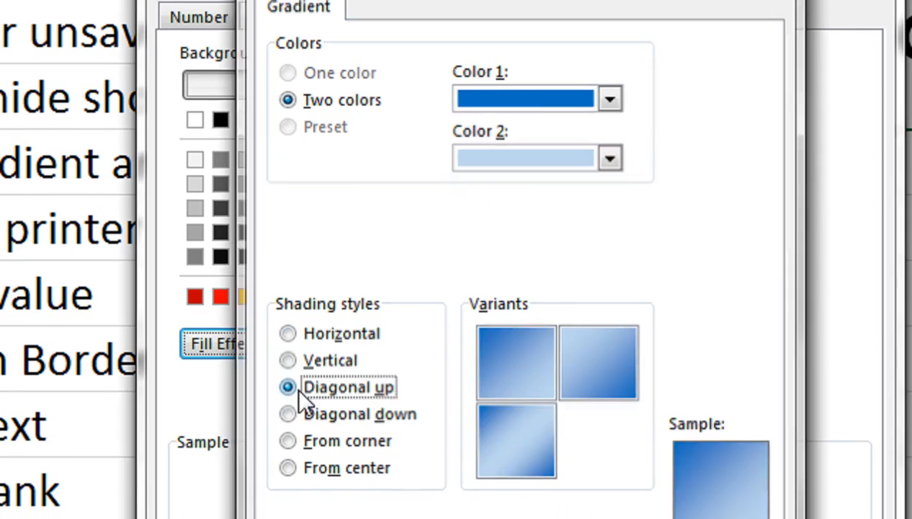
key(Return)
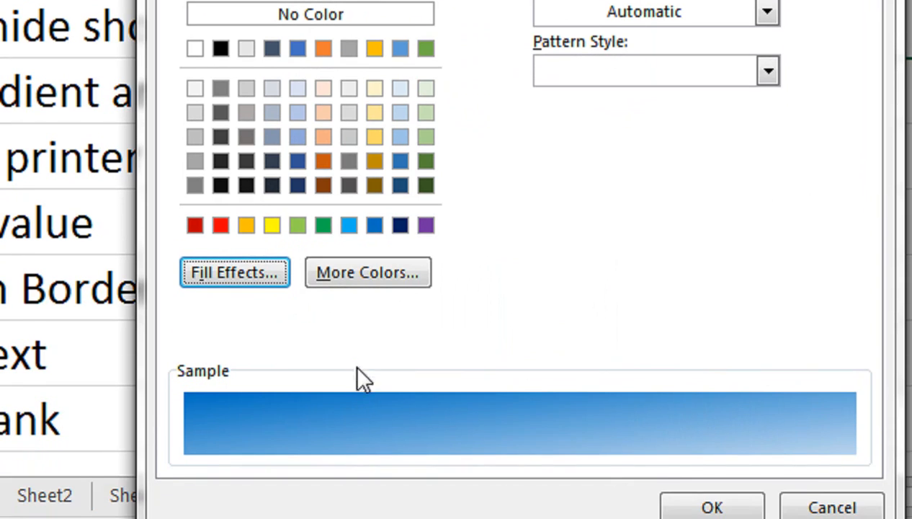
Reopen Fill Effects, choose the From center shading style and apply the gradient fill to the title.
click(258, 342)
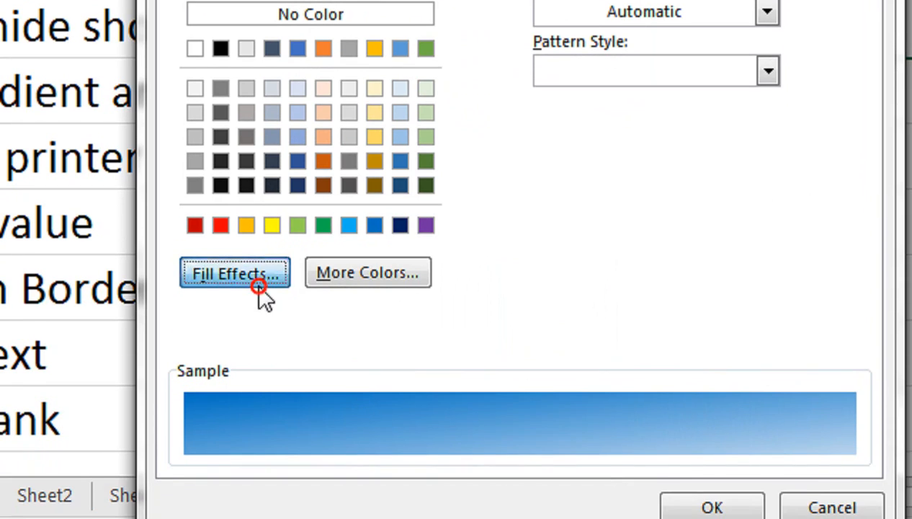
click(294, 344)
click(293, 371)
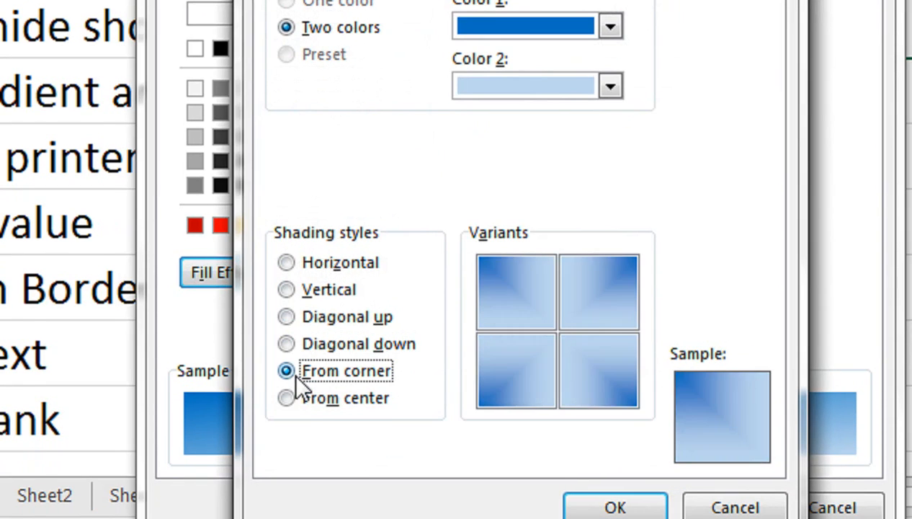
click(314, 398)
click(323, 360)
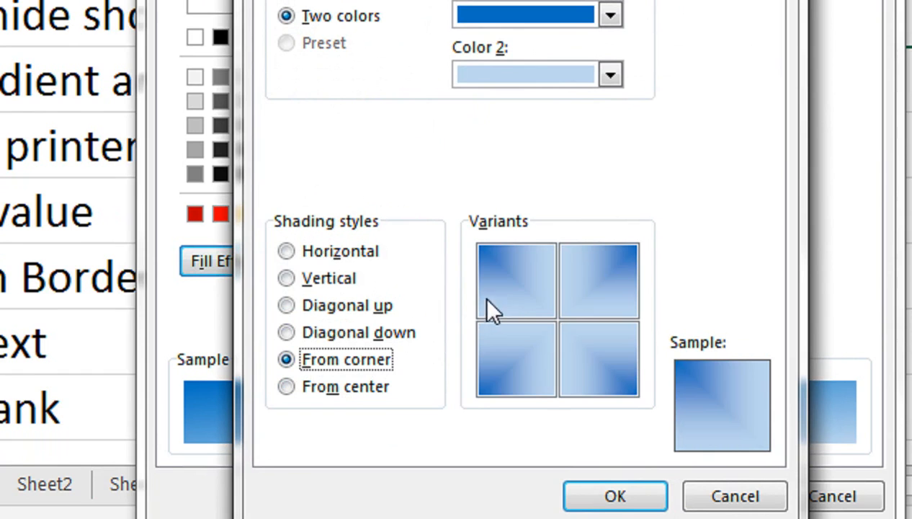
click(352, 392)
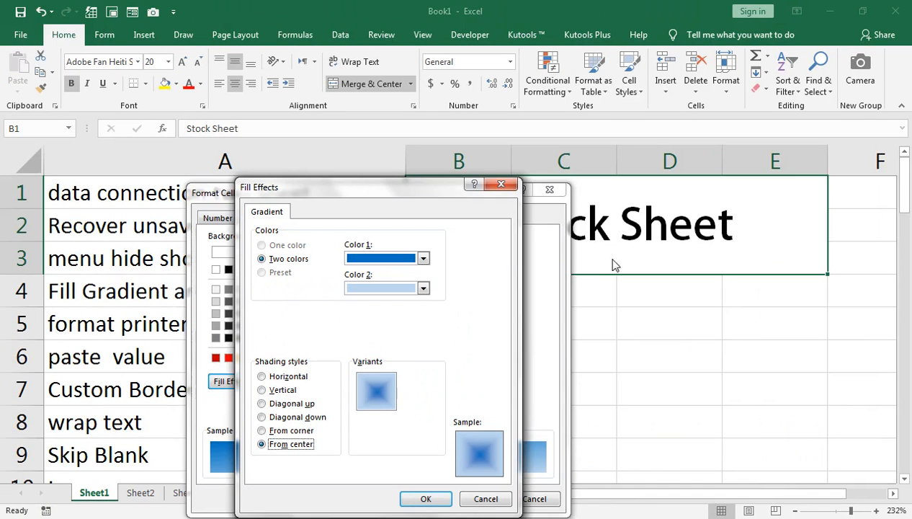
click(447, 498)
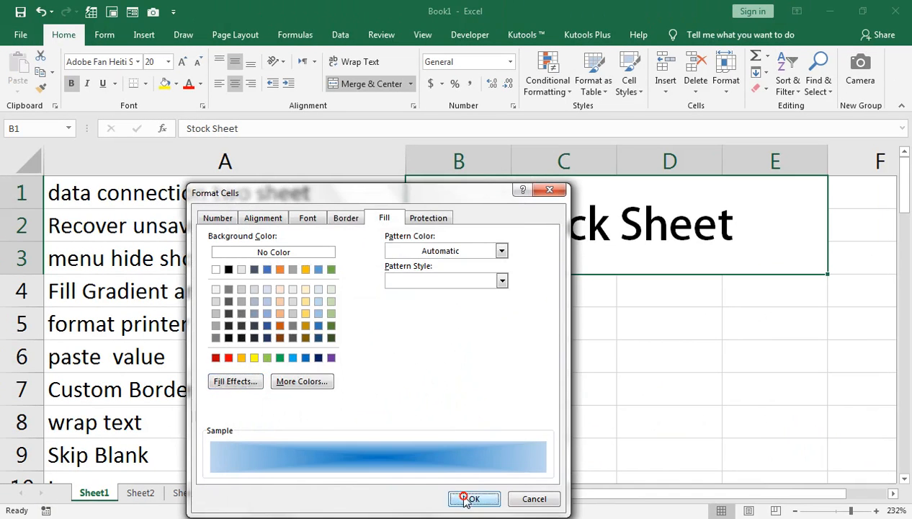
click(464, 497)
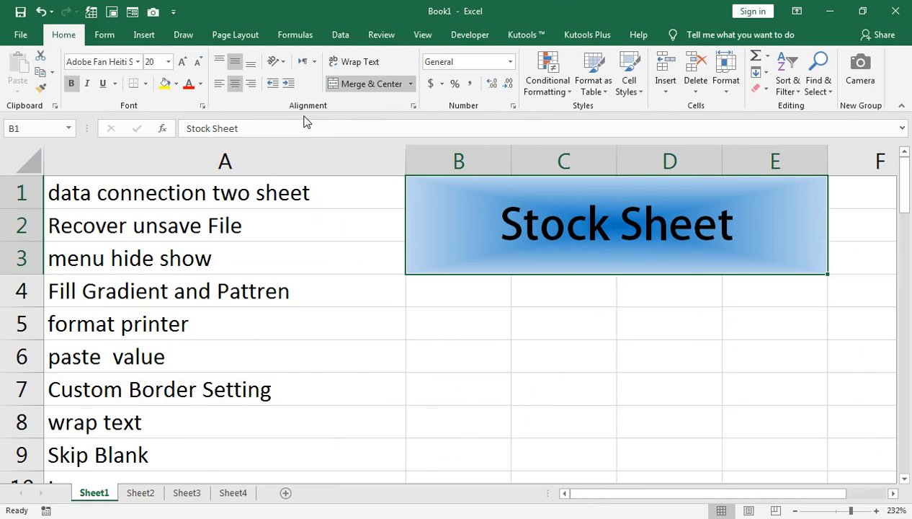
Make the title's font colour white and increase its font size to 22.
click(188, 83)
click(200, 83)
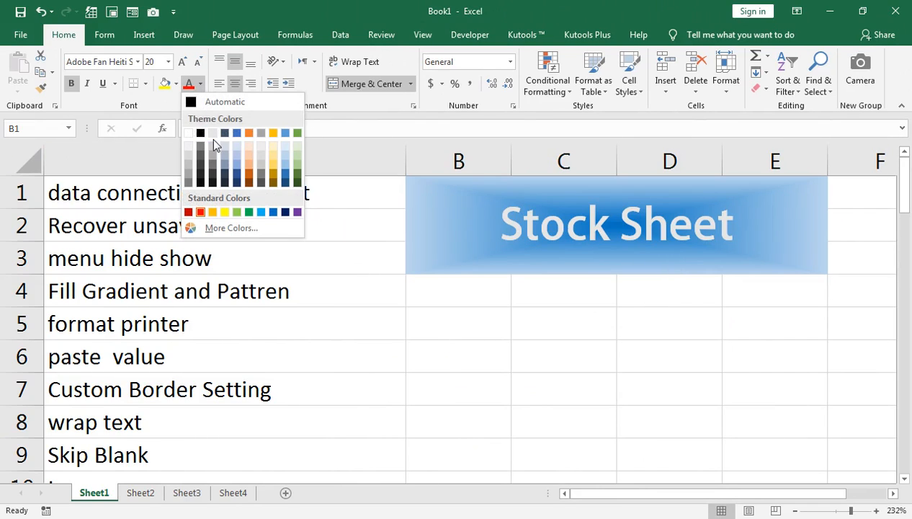
click(214, 137)
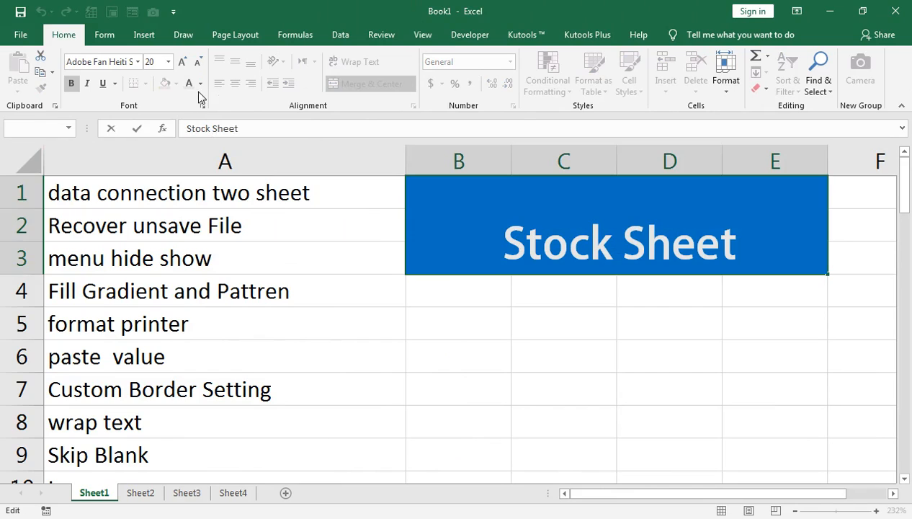
click(500, 240)
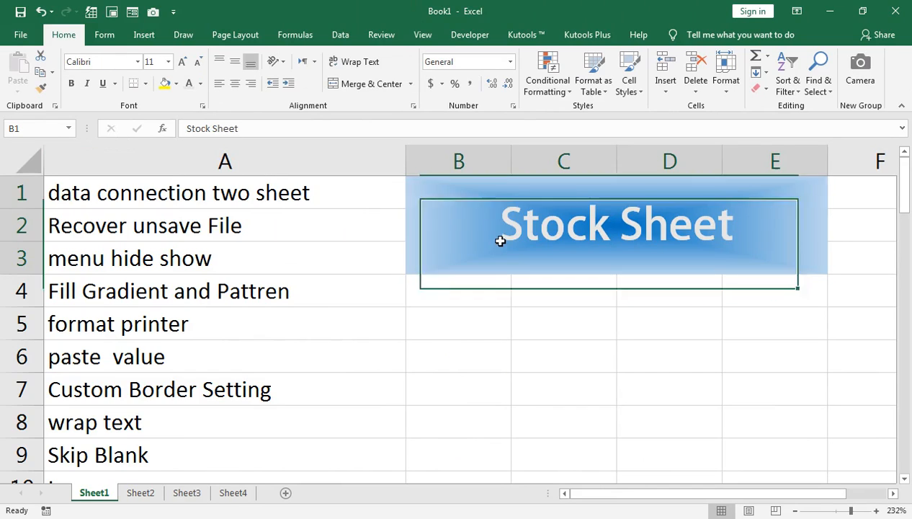
click(182, 61)
click(200, 83)
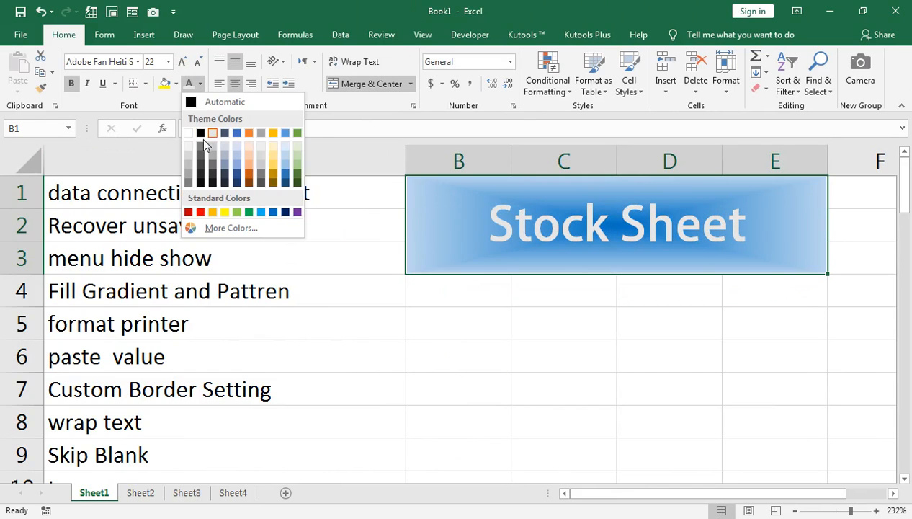
click(191, 132)
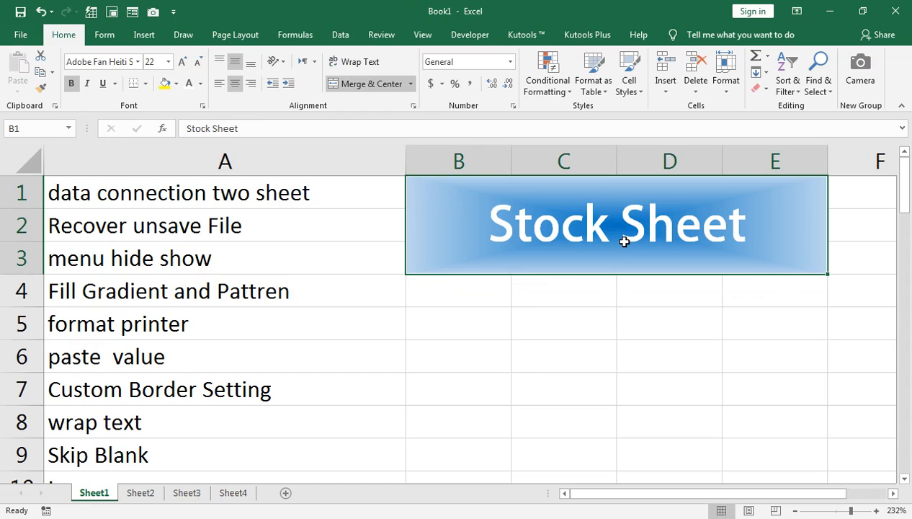
Correct the text in cell A5 to read format painter.
click(153, 326)
double_click(149, 326)
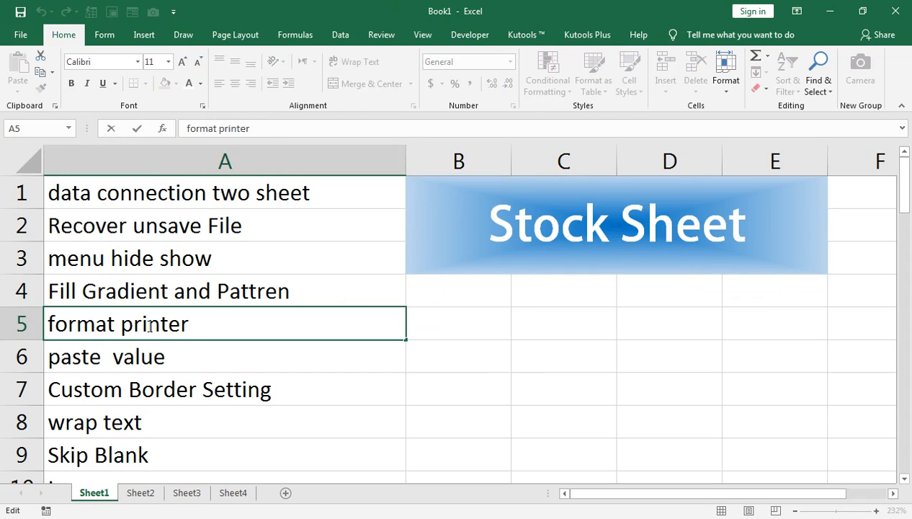
key(BackSpace)
key(BackSpace)
text(ai)
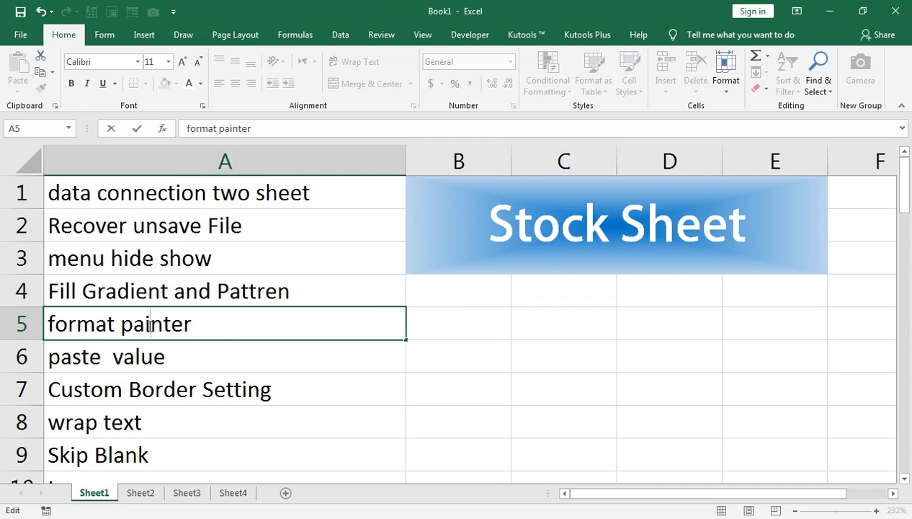
click(199, 364)
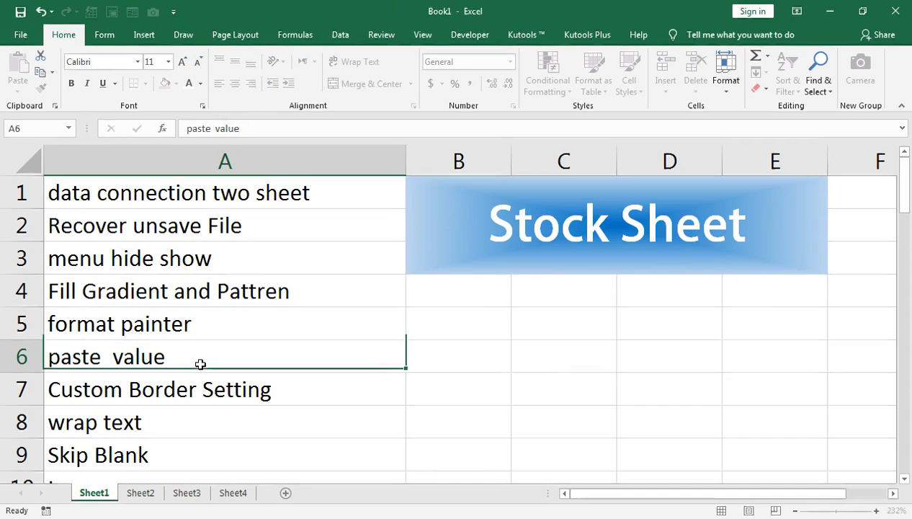
click(521, 267)
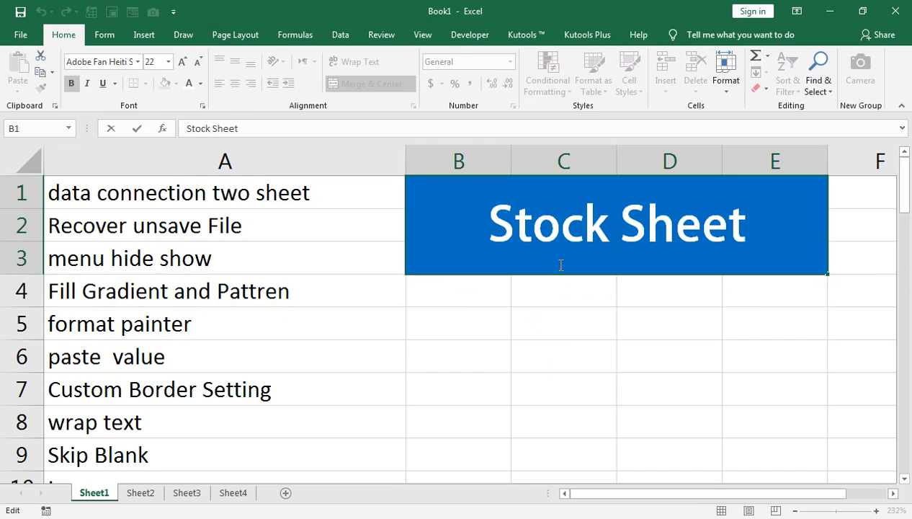
click(554, 308)
click(541, 224)
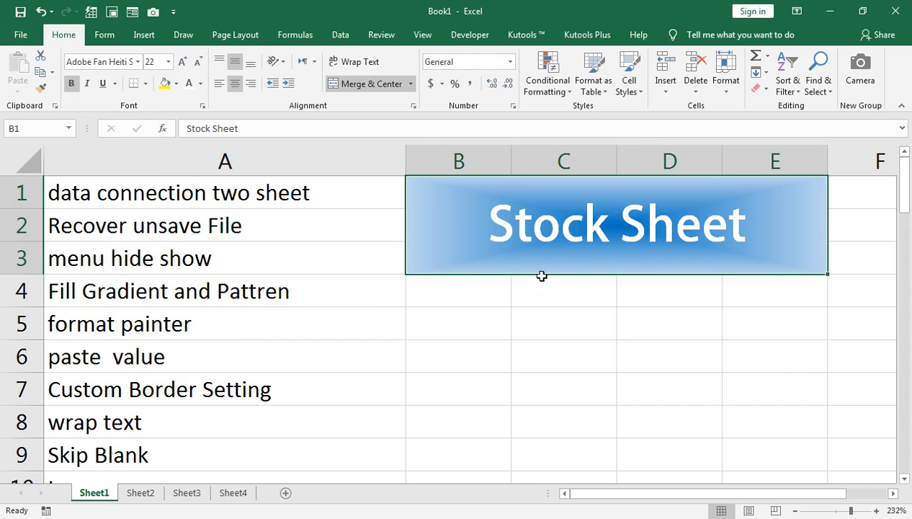
double_click(488, 327)
key(Return)
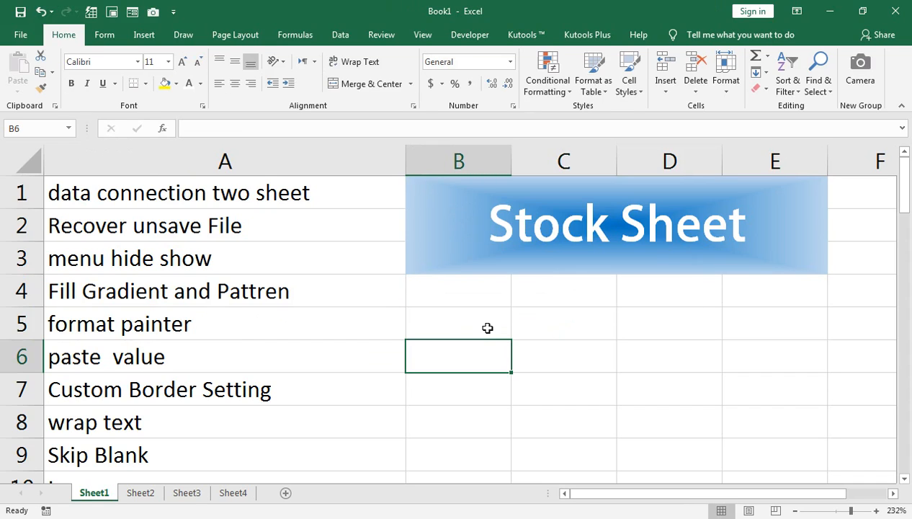
Enter mark sheet in cell B5.
double_click(488, 328)
text(mark shee)
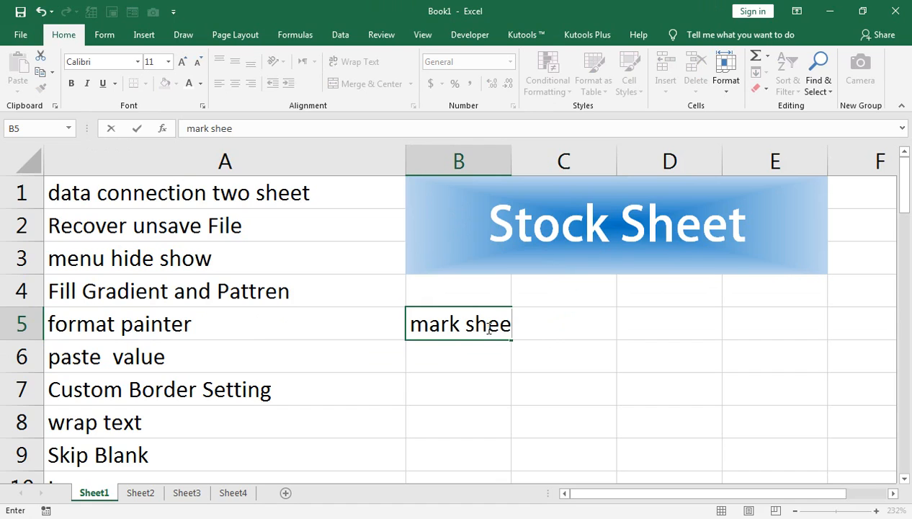
text(t)
click(525, 363)
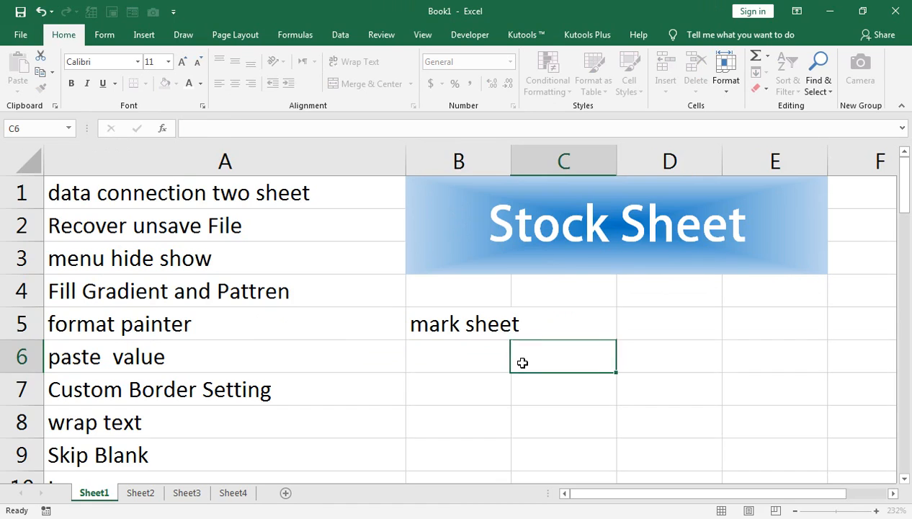
Copy the title's formatting with Format Painter onto cells B5 to E7 holding mark sheet.
click(480, 327)
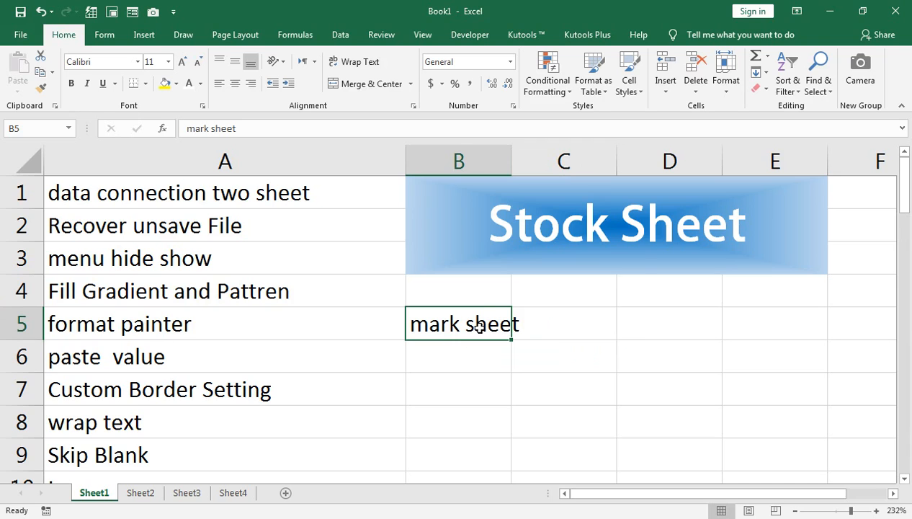
click(496, 244)
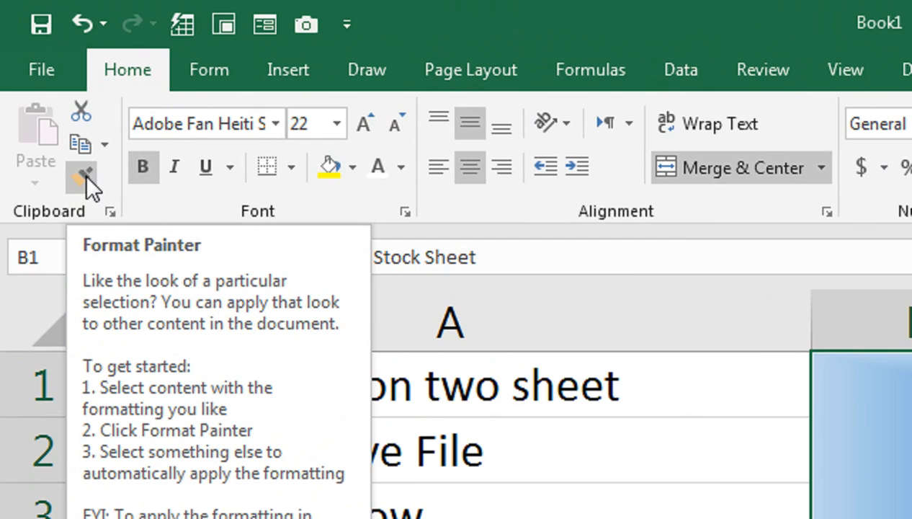
click(85, 172)
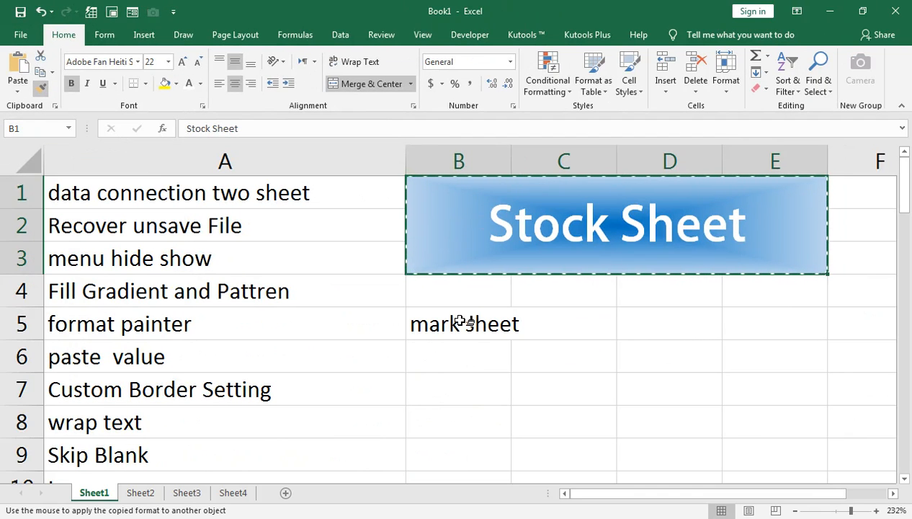
drag(461, 321, 765, 385)
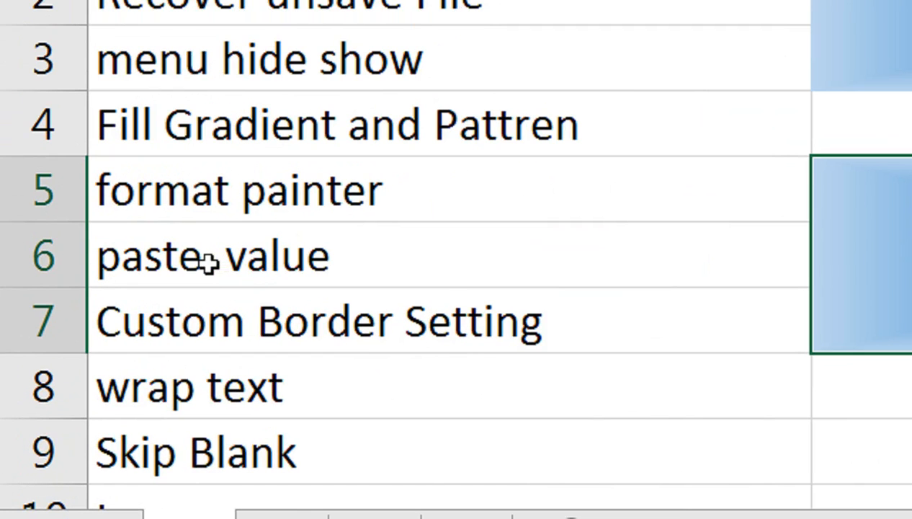
Give cell A6 a yellow fill and make its text bold.
click(177, 254)
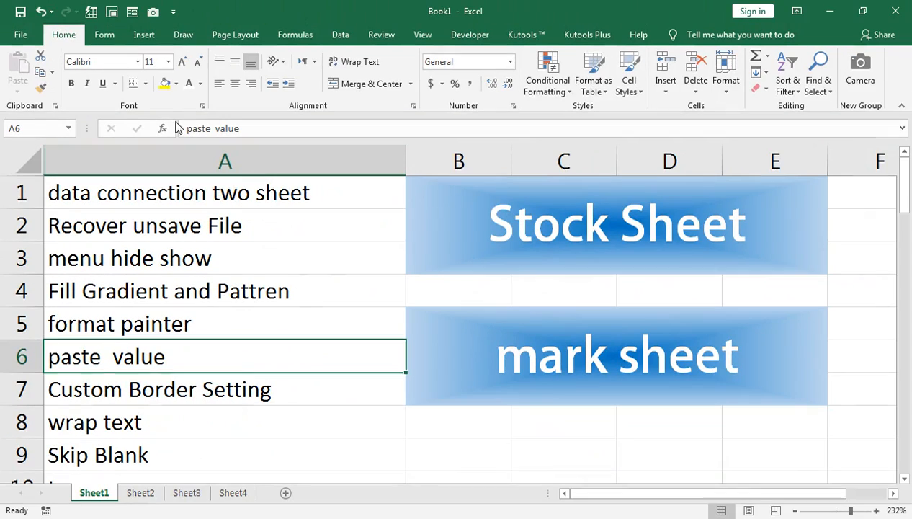
click(165, 83)
click(73, 82)
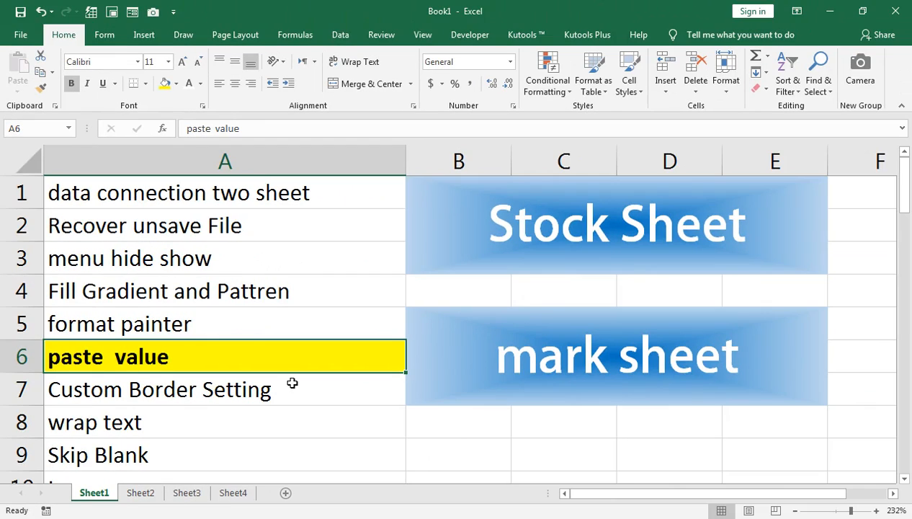
Switch to Sheet4.
click(232, 492)
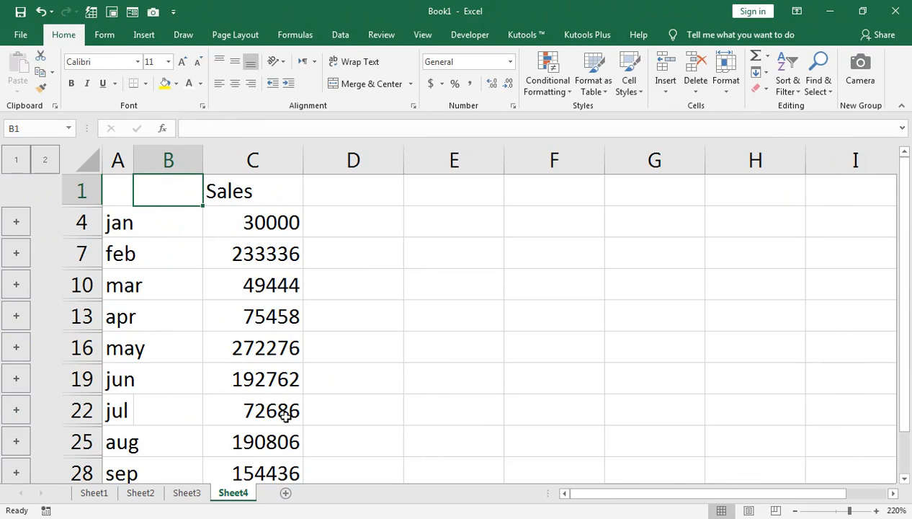
drag(144, 221, 252, 223)
drag(238, 237, 248, 360)
click(493, 308)
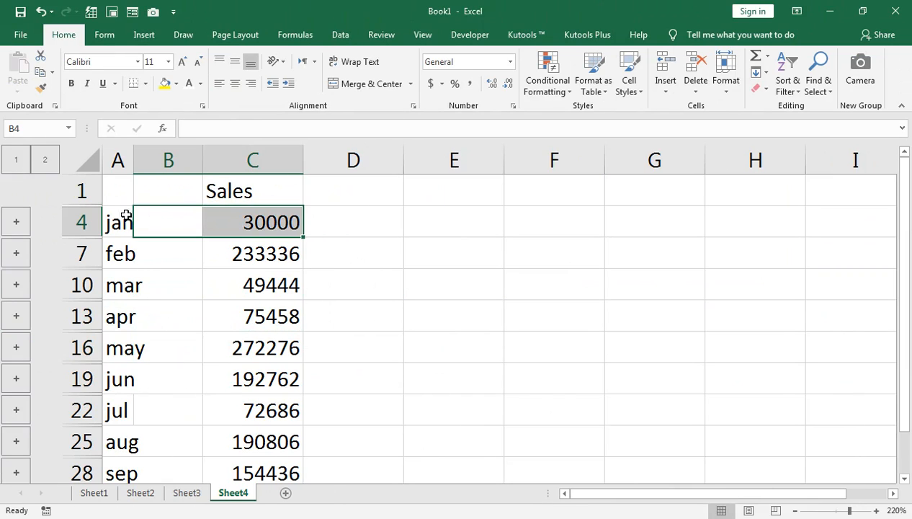
Apply double-line outer and inner borders to cells A4 to C25 through the Format Cells border settings.
drag(125, 220, 259, 441)
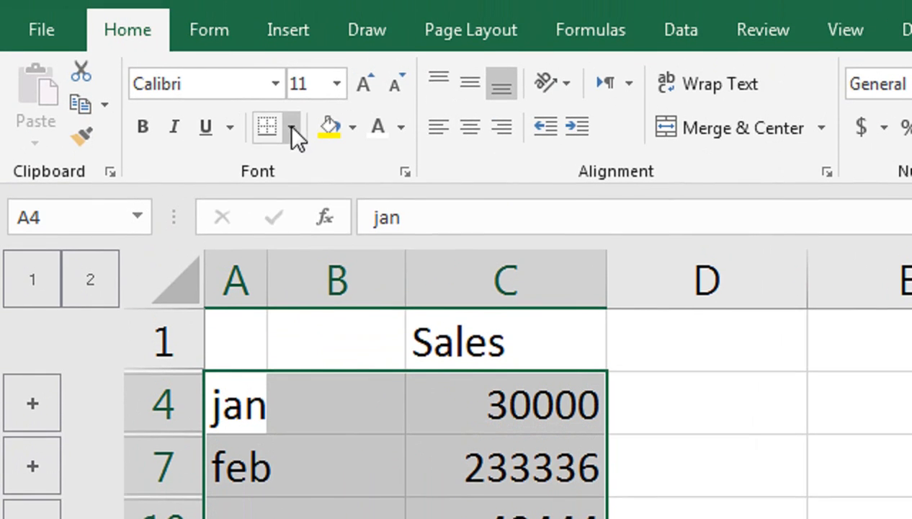
click(292, 129)
click(314, 375)
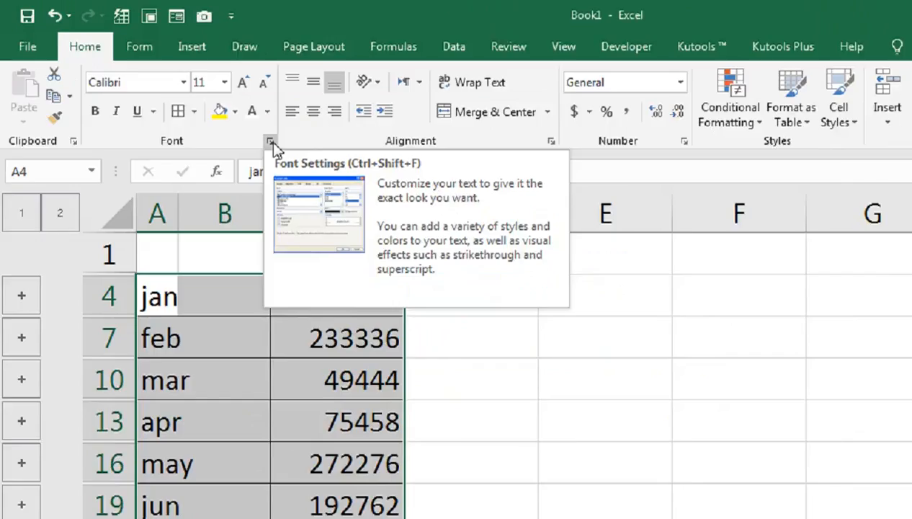
click(406, 212)
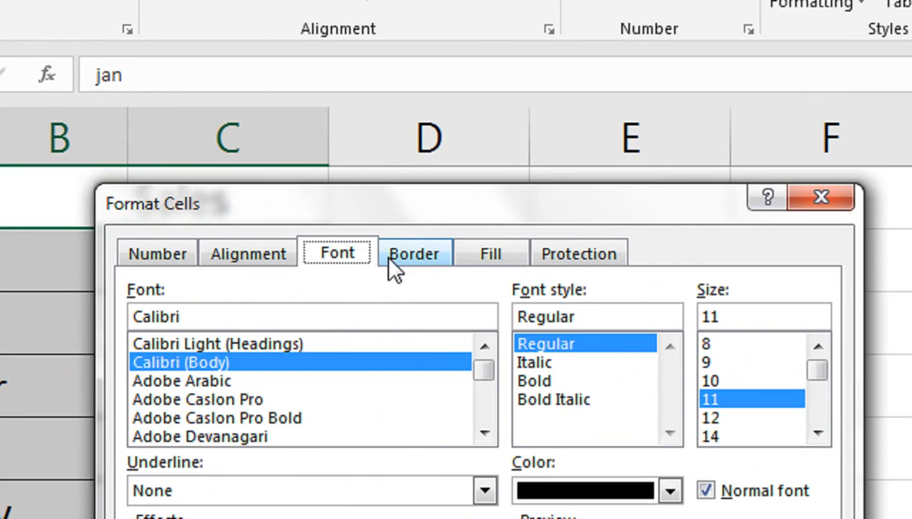
click(407, 257)
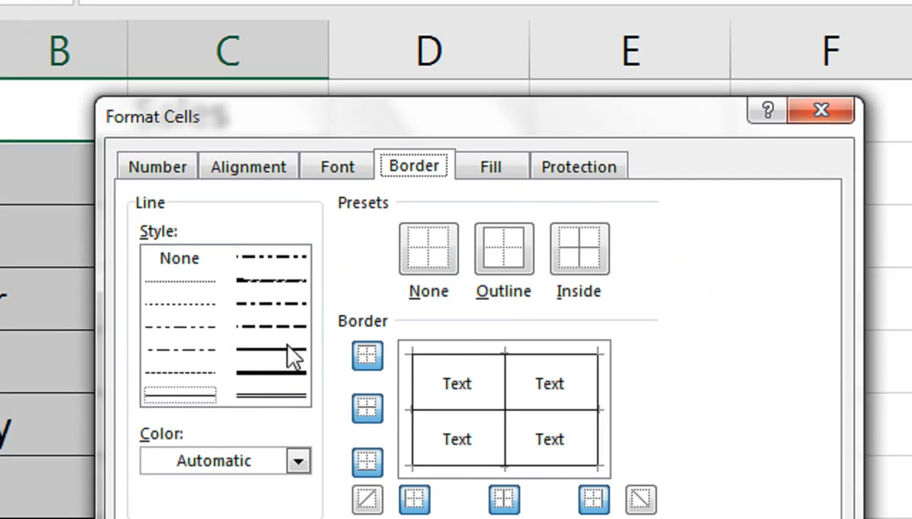
click(282, 374)
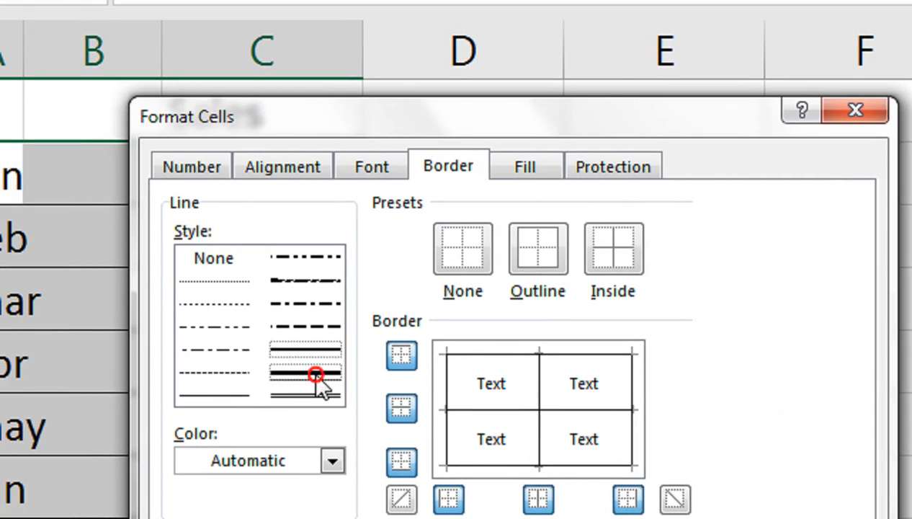
click(324, 394)
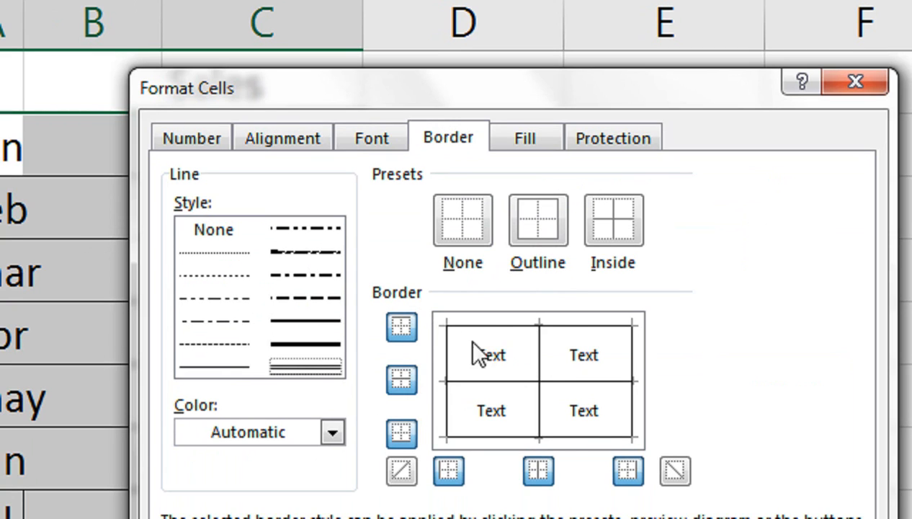
click(404, 376)
click(396, 328)
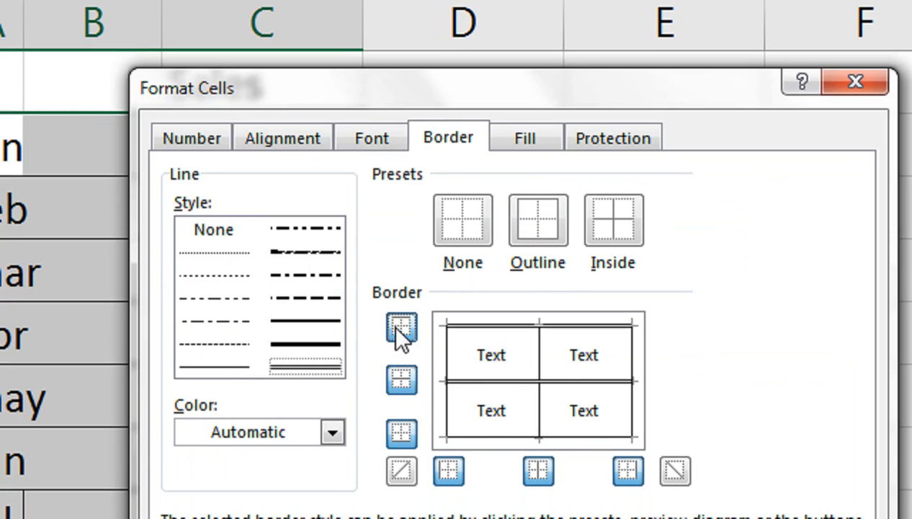
click(408, 468)
click(408, 438)
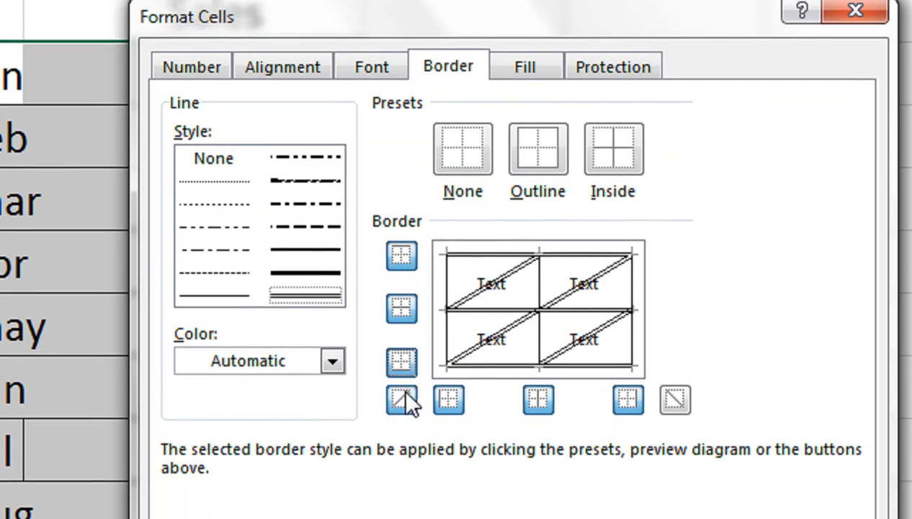
click(403, 398)
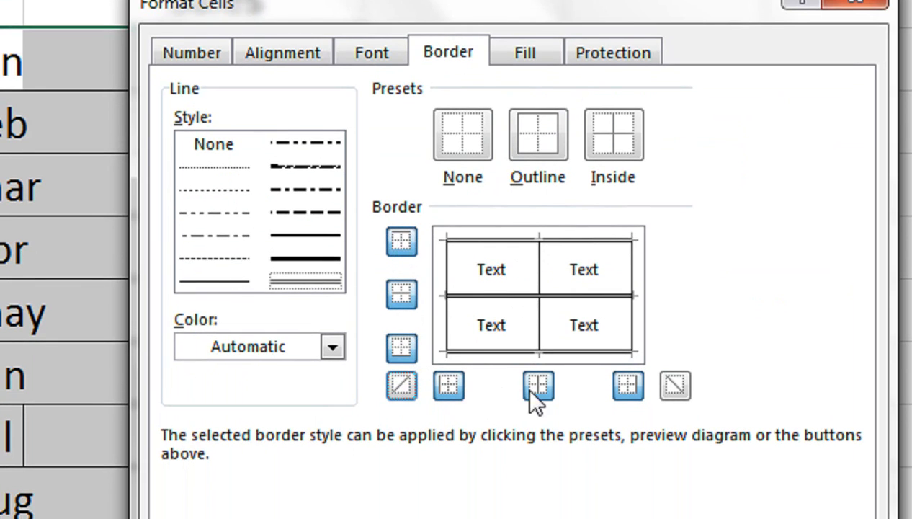
click(623, 386)
click(444, 381)
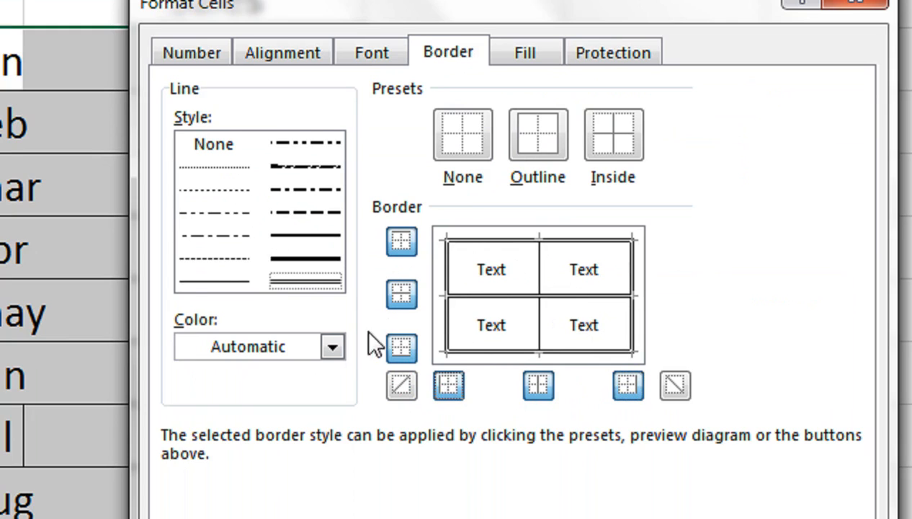
Change the border colour to blue, reapply all outer and inner borders to the range, and confirm.
click(333, 346)
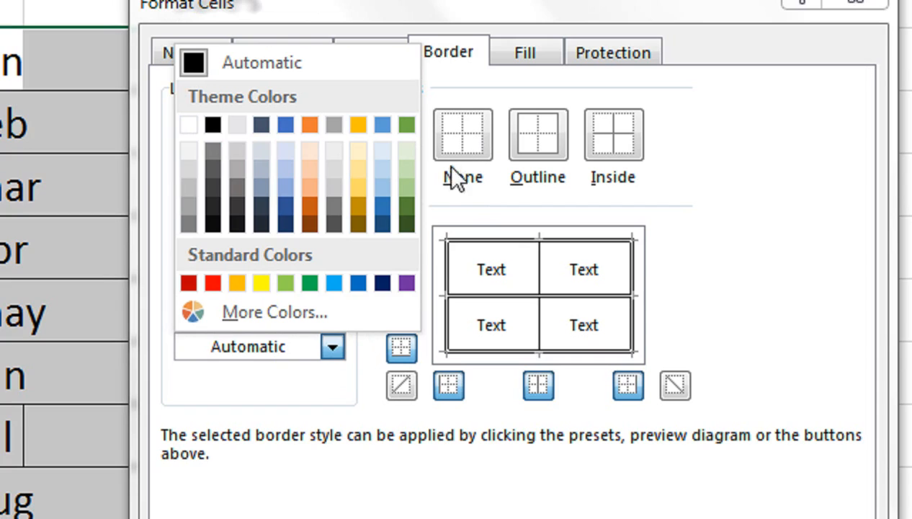
click(359, 282)
click(399, 242)
click(400, 347)
click(401, 295)
click(530, 382)
click(461, 385)
click(625, 385)
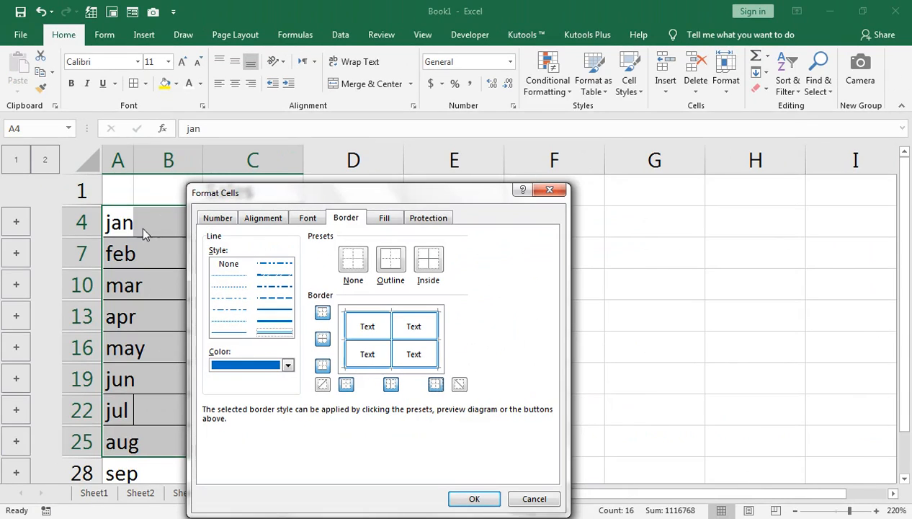
click(455, 500)
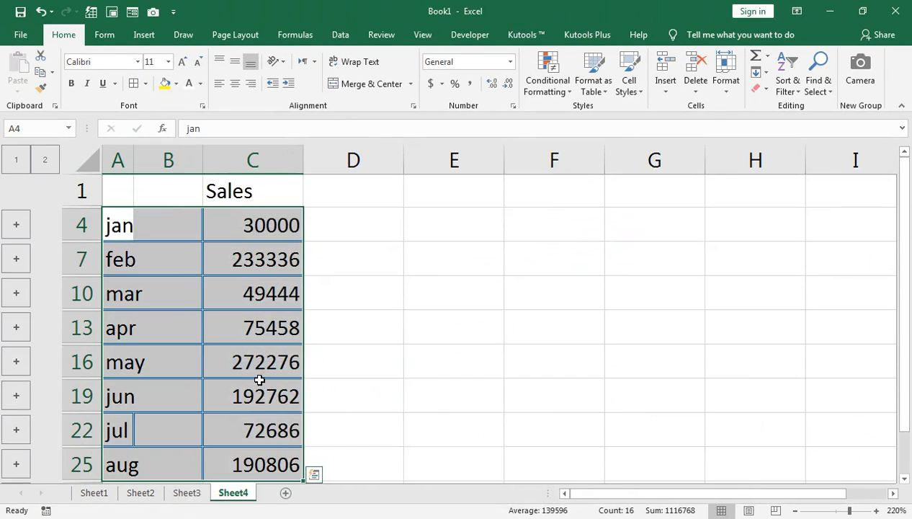
click(425, 259)
click(577, 266)
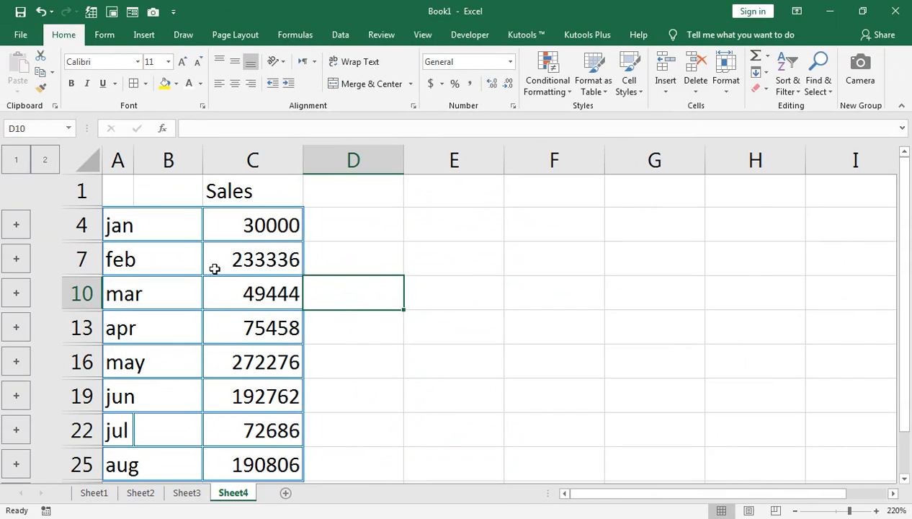
Switch to Sheet1 and scroll through the list of tip topics.
click(93, 492)
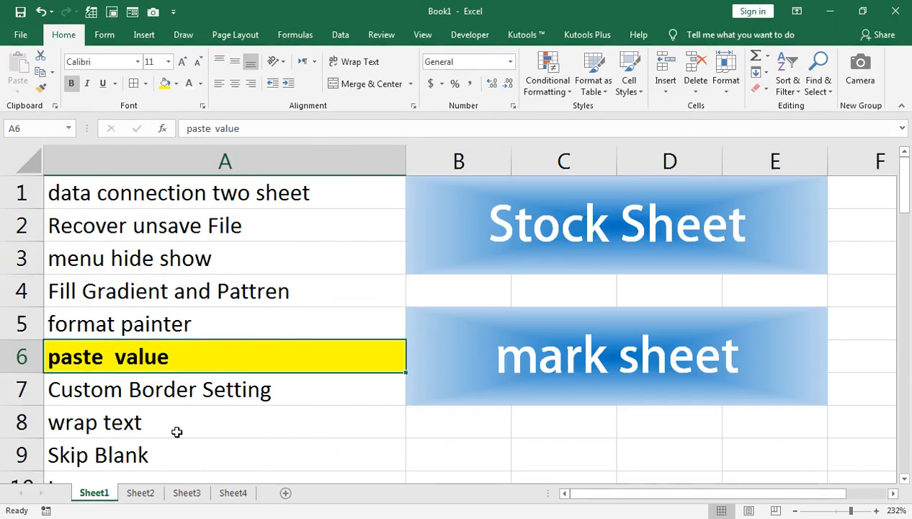
scroll(123, 401, down, 1)
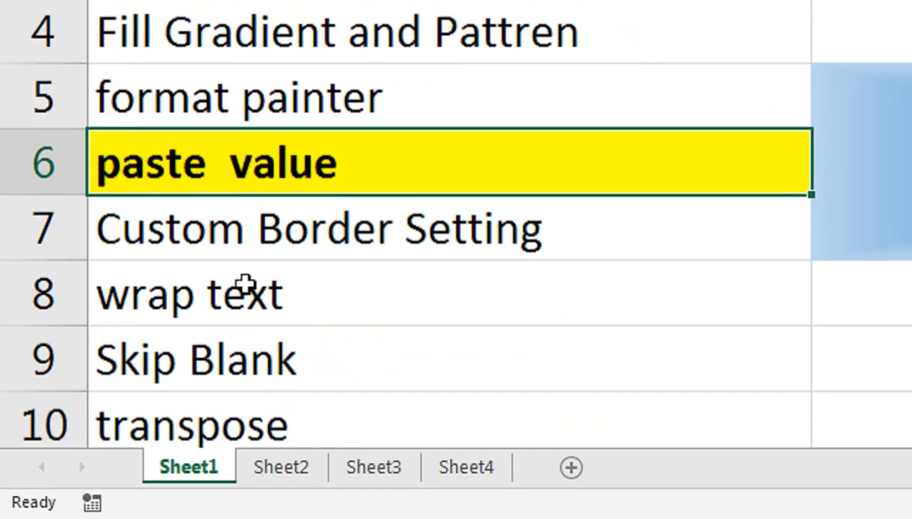
scroll(245, 285, down, 1)
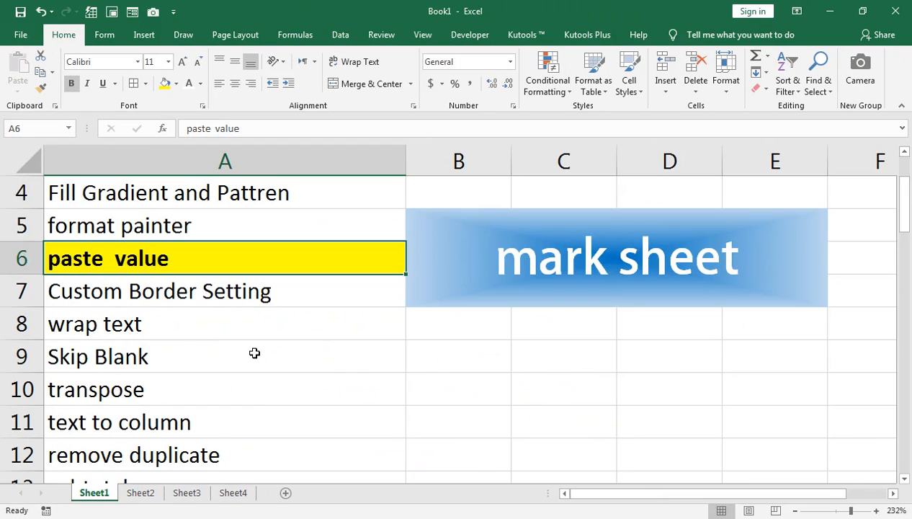
scroll(254, 353, down, 3)
scroll(188, 410, up, 4)
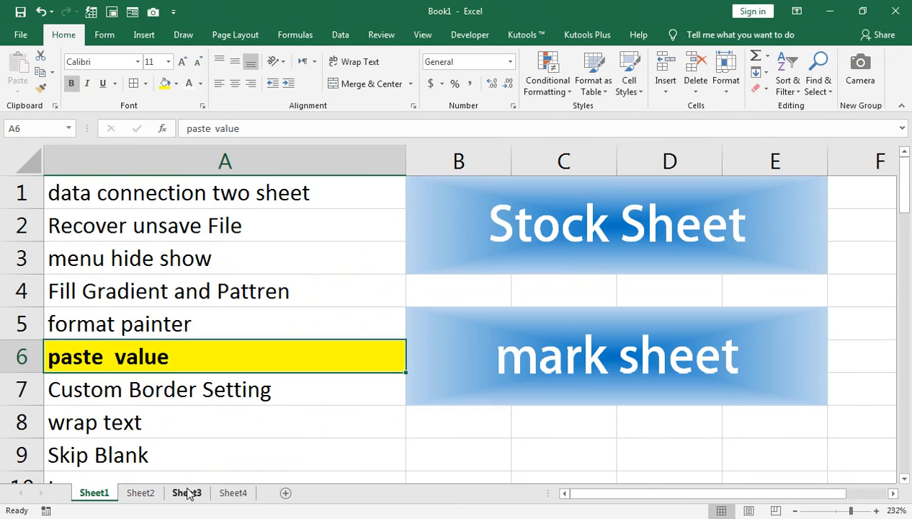
Insert a new worksheet and enter a person's full name in cell A1.
click(284, 492)
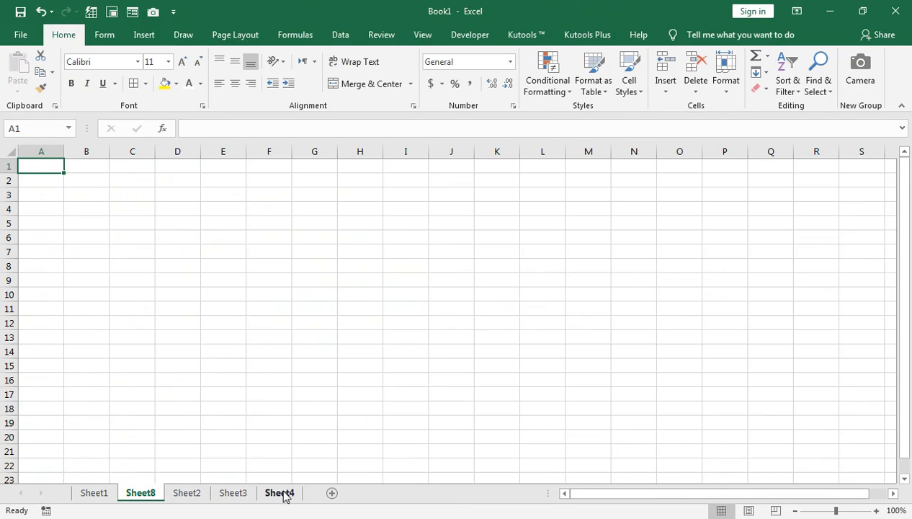
click(850, 510)
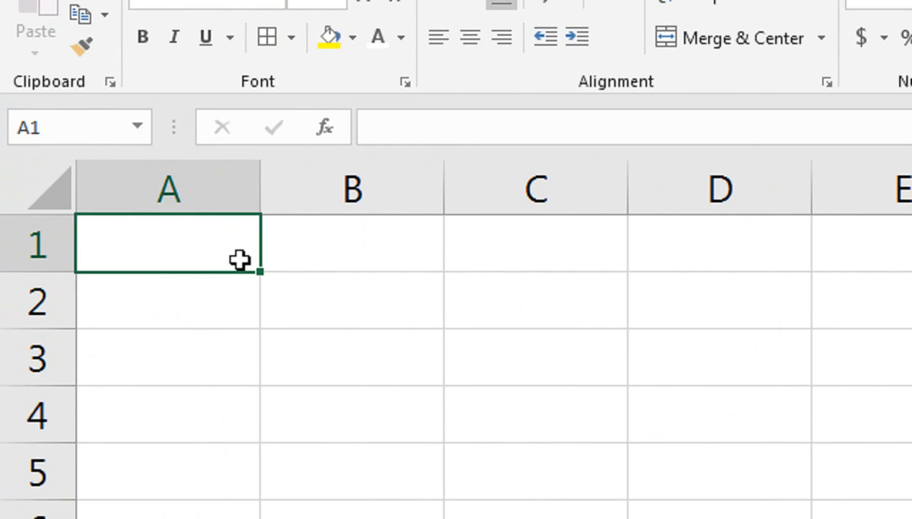
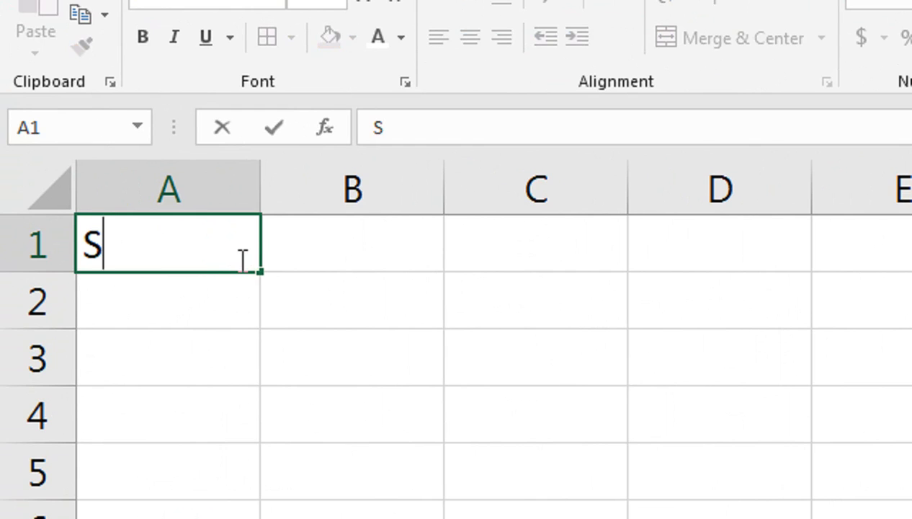
key(BackSpace)
key(BackSpace)
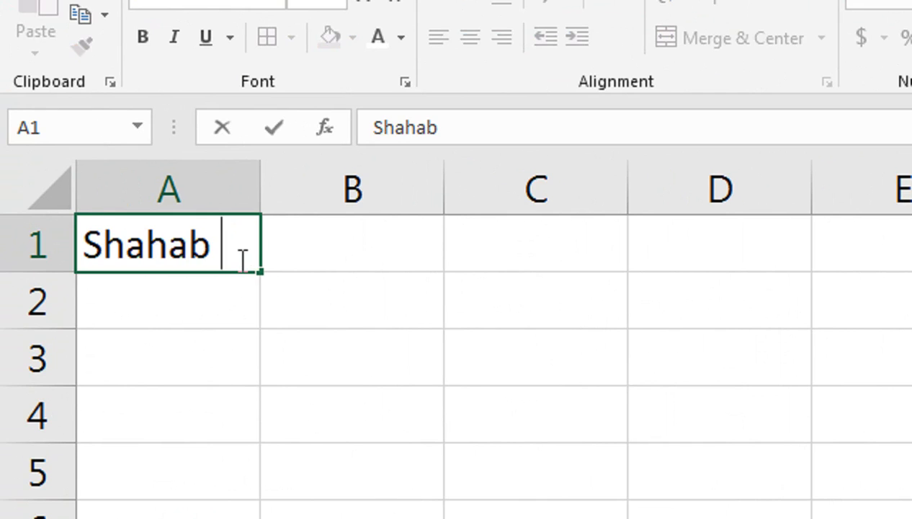
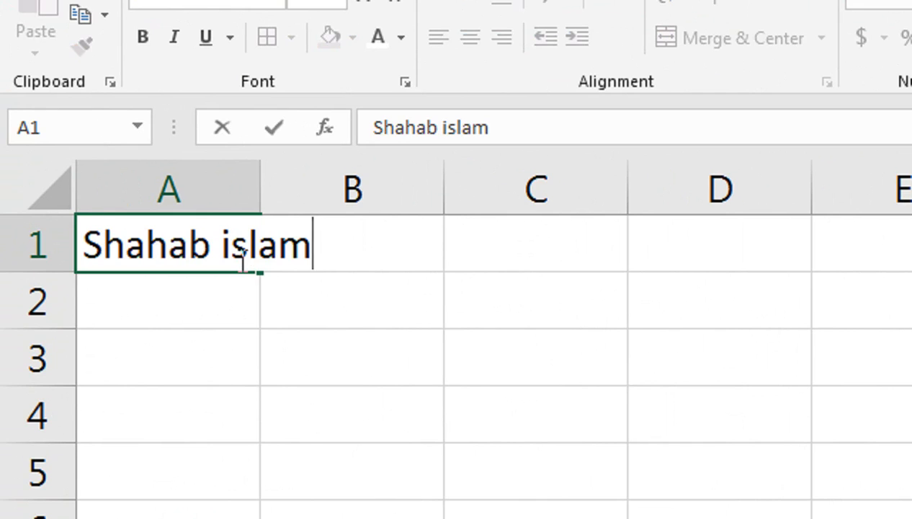
key(Return)
Put a line break between the first and last name in cell A1, then toggle Wrap Text off for it.
click(240, 258)
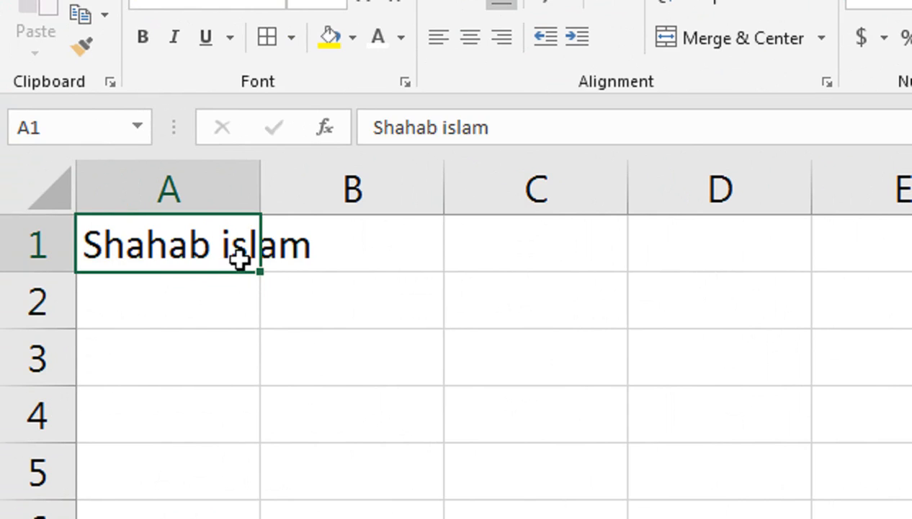
key(F2)
key(BackSpace)
key(BackSpace)
key(BackSpace)
key(BackSpace)
key(BackSpace)
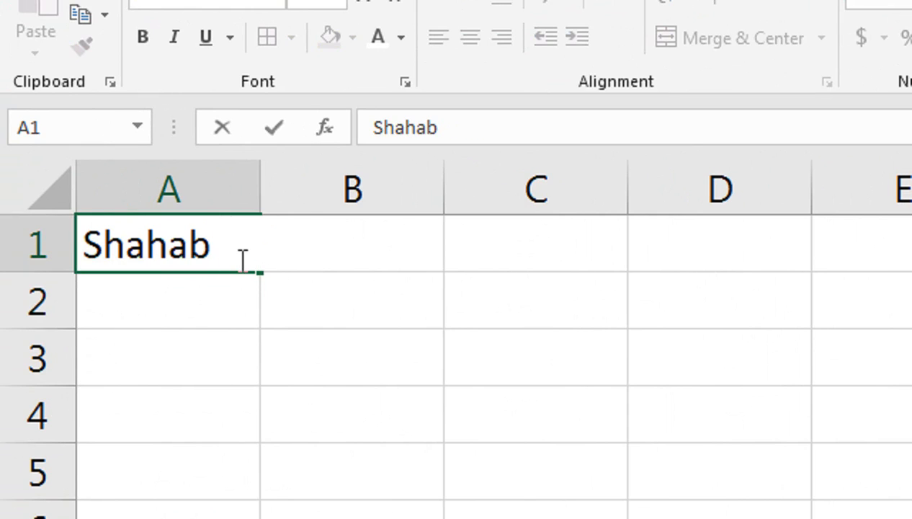
key(alt+Return)
text(islam)
key(Return)
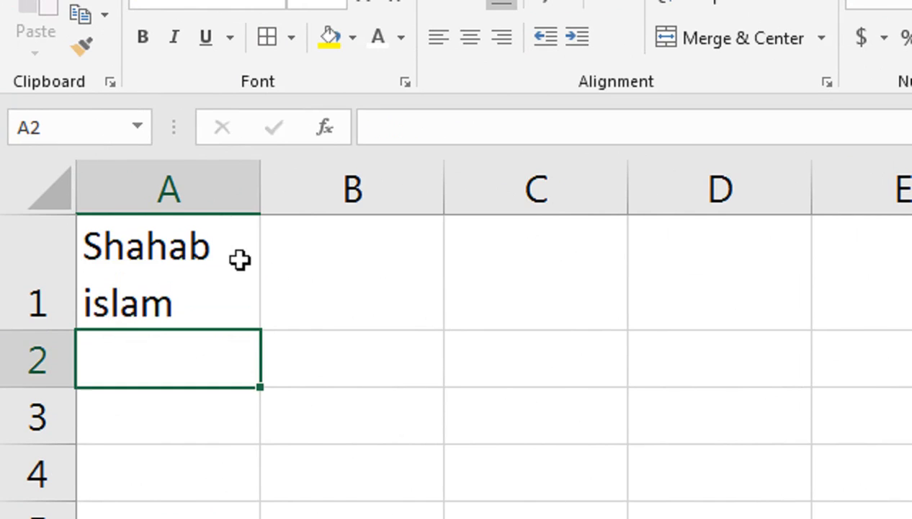
click(239, 260)
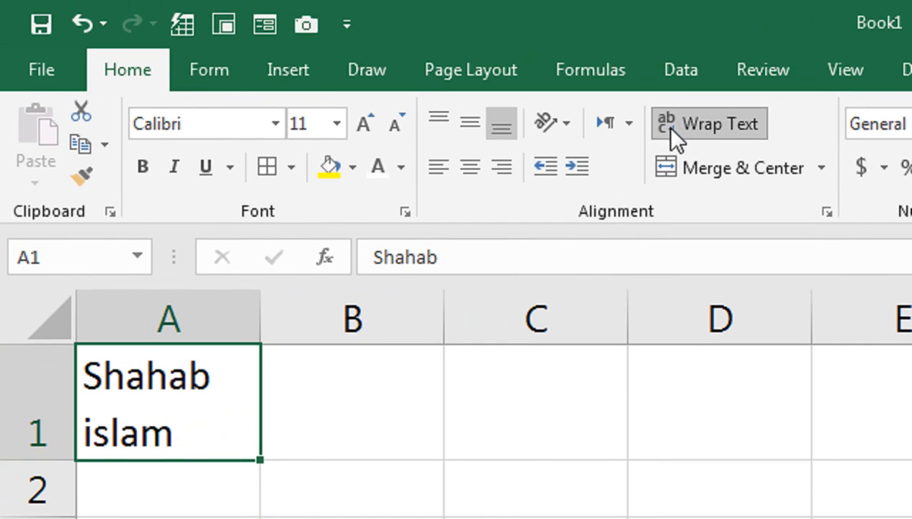
click(670, 128)
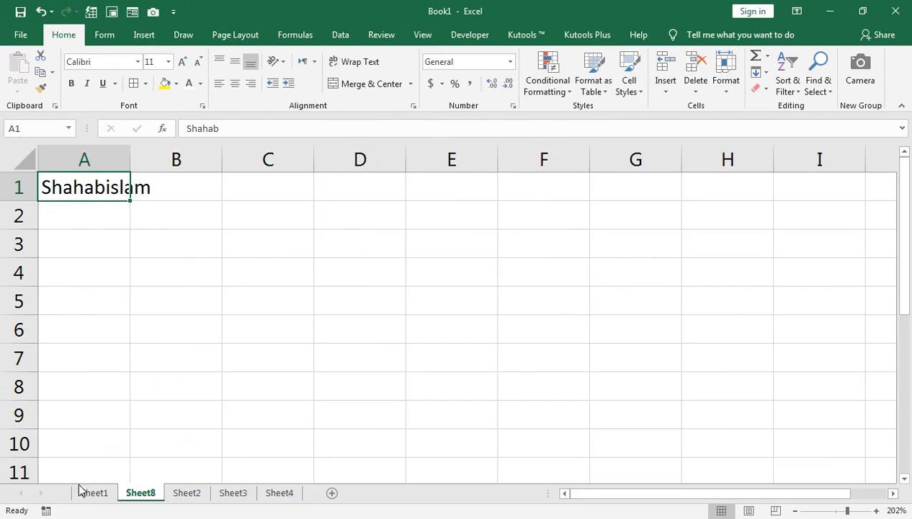
Go back to Sheet1 and review the remaining tip topics in the list.
click(79, 491)
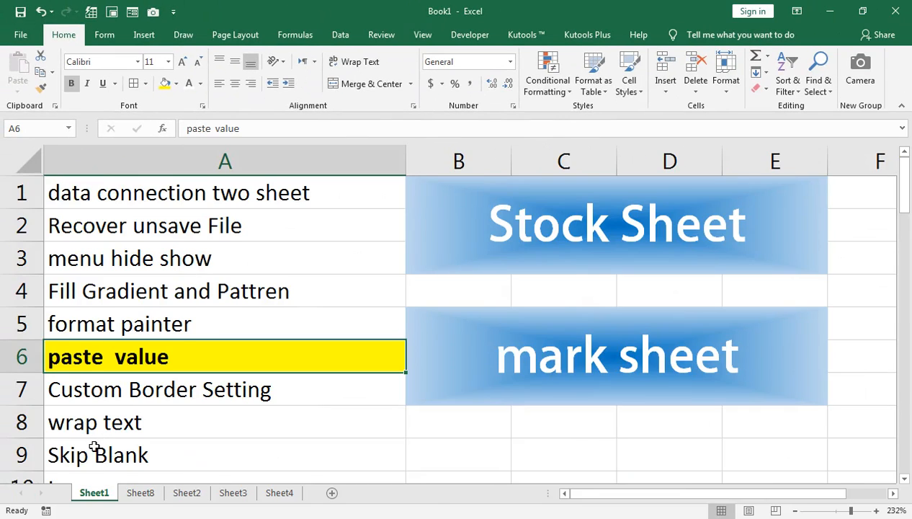
scroll(70, 339, down, 1)
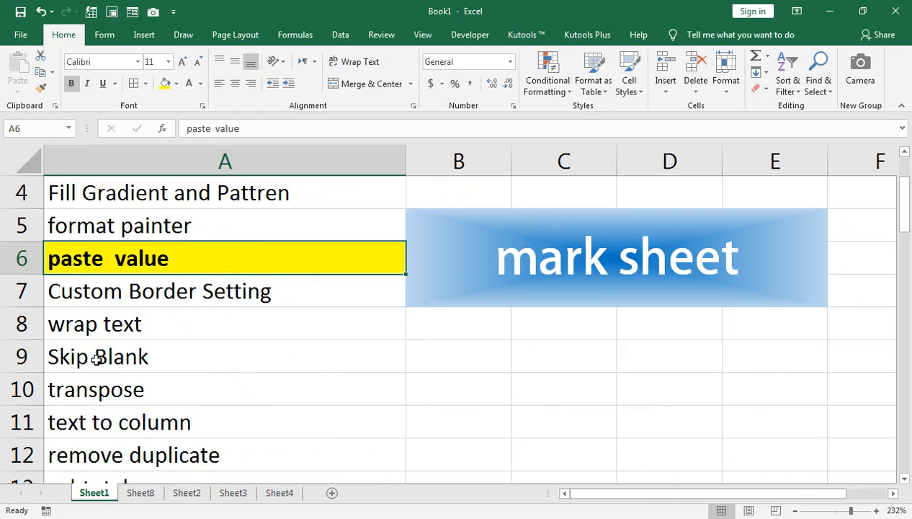
scroll(97, 361, down, 1)
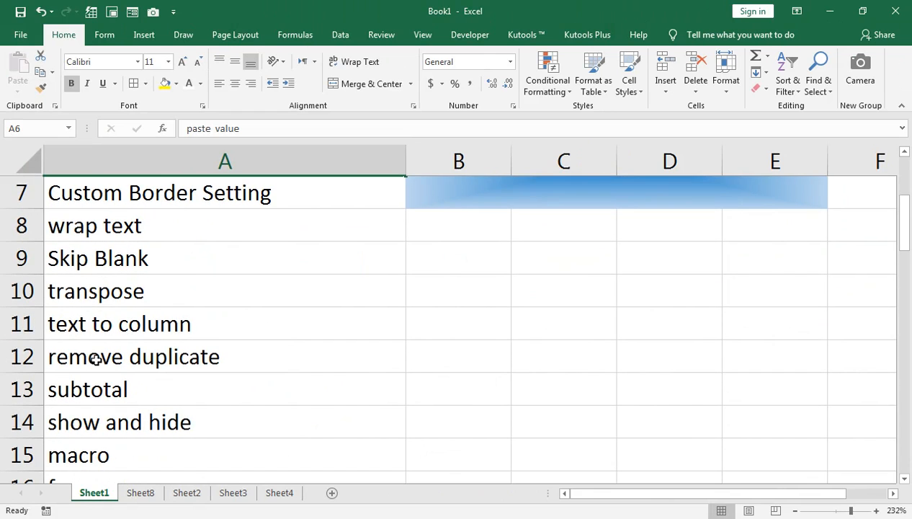
scroll(96, 360, down, 1)
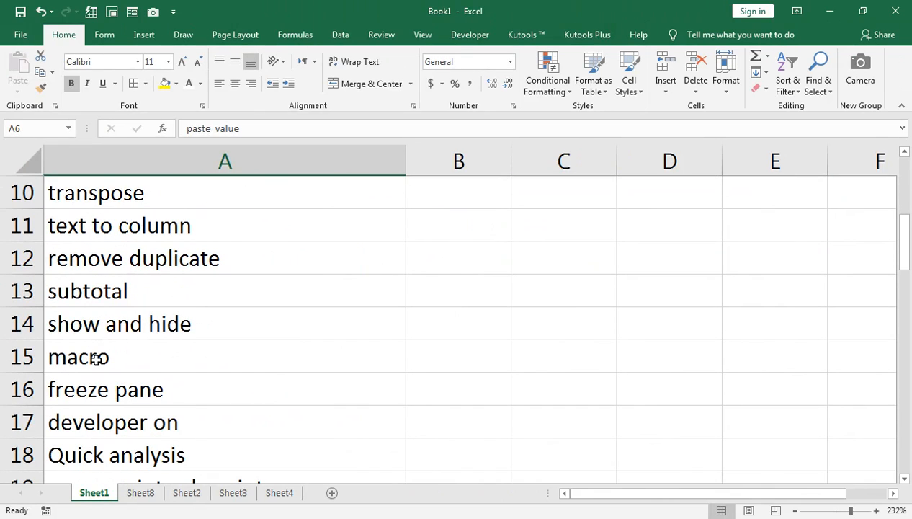
scroll(97, 360, down, 1)
scroll(96, 360, up, 3)
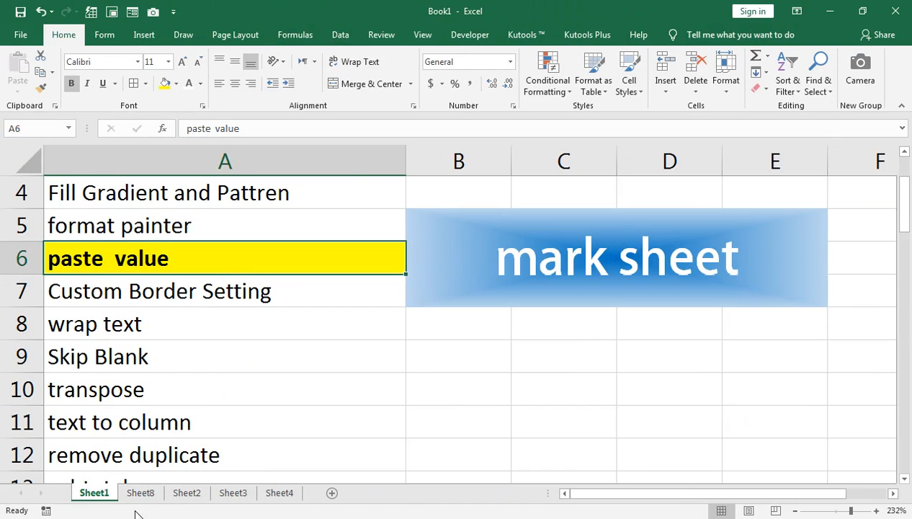
On Sheet8, replace cell A1 with jan and autofill the months across to E1.
click(140, 493)
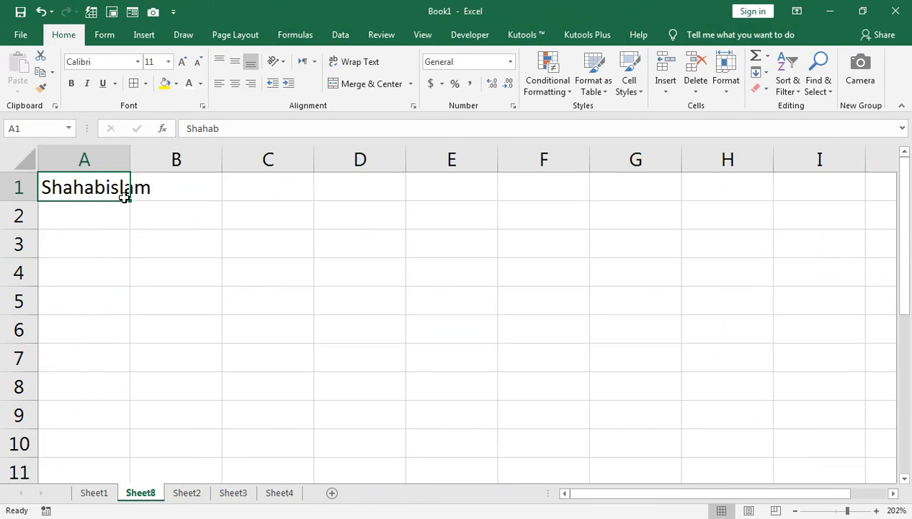
key(Delete)
text(jan)
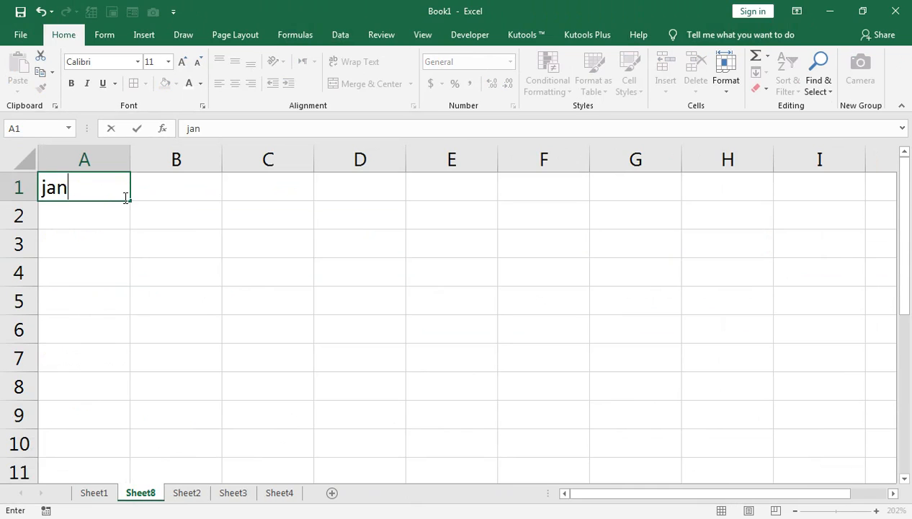
drag(132, 200, 500, 200)
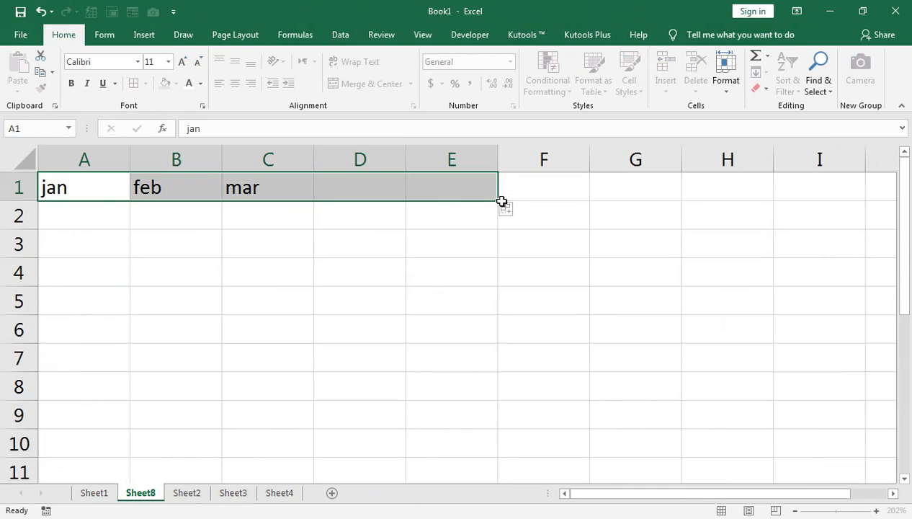
Enter 100, 200, 300, 400 and 500 in cells A2 to E2.
click(108, 214)
text(100)
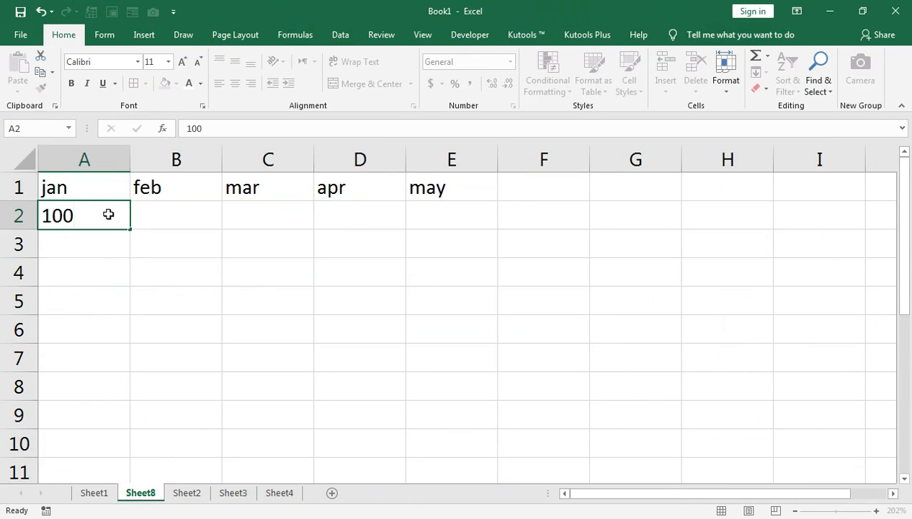
key(Tab)
text(000)
key(Tab)
text(300)
key(Tab)
text(400)
key(Tab)
text(500)
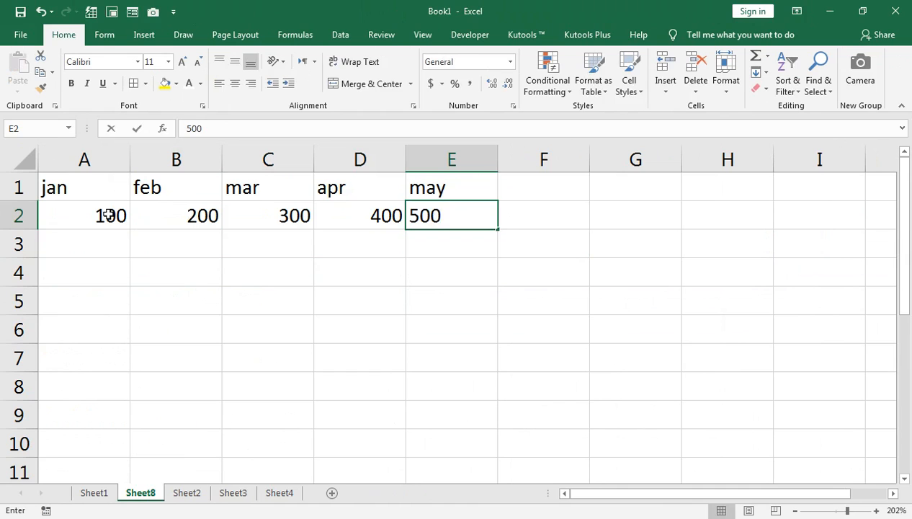
Select the range A1:E2 with the months and values and copy it.
key(Tab)
drag(72, 198, 423, 208)
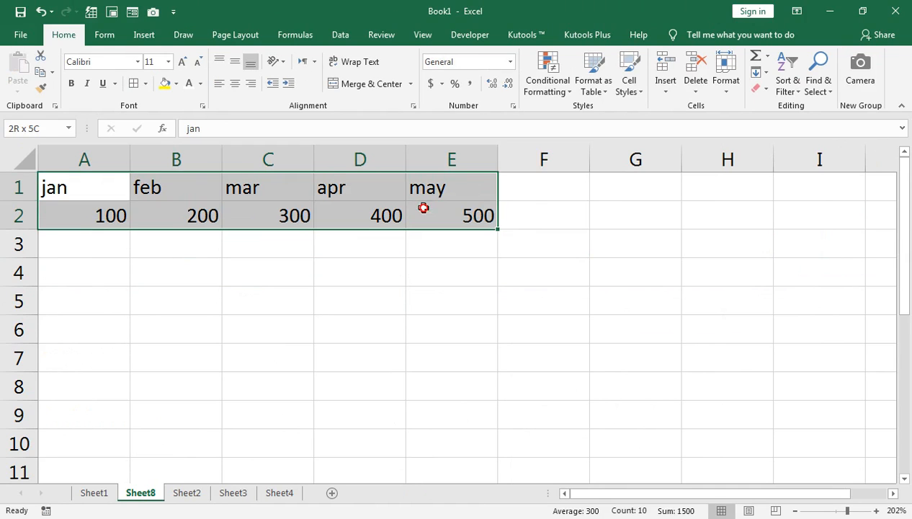
click(52, 72)
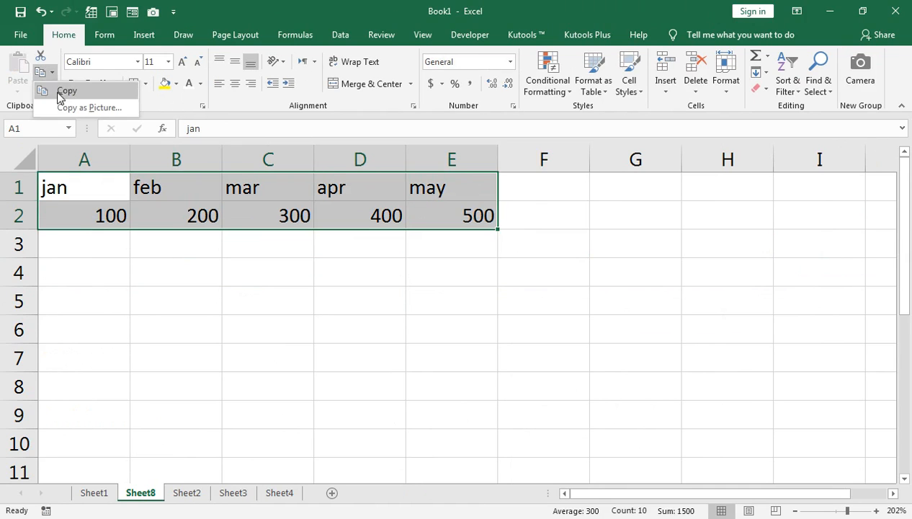
click(61, 92)
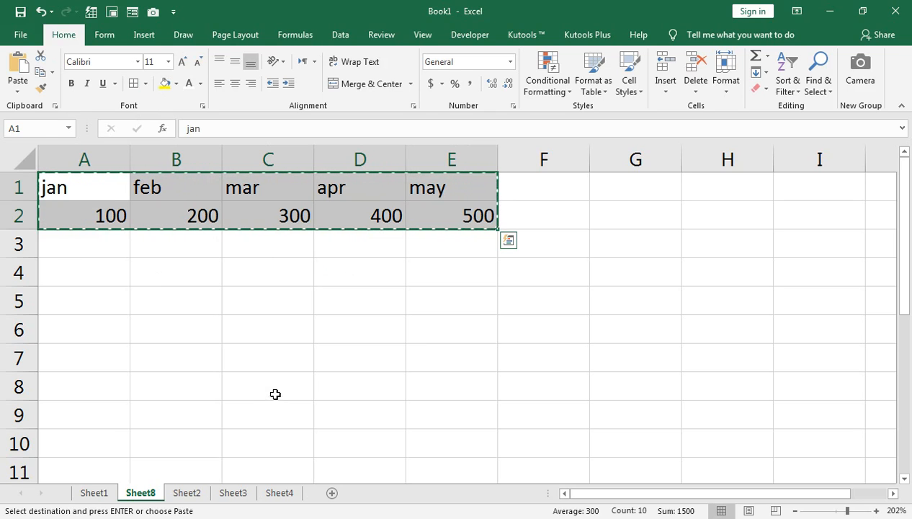
Paste the copied range into C5 through Paste Special without options, then undo the paste.
click(256, 297)
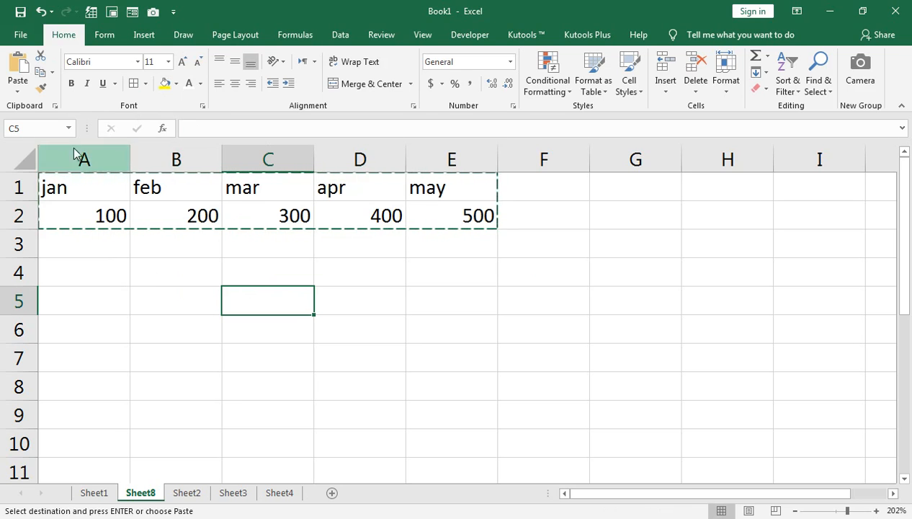
click(18, 90)
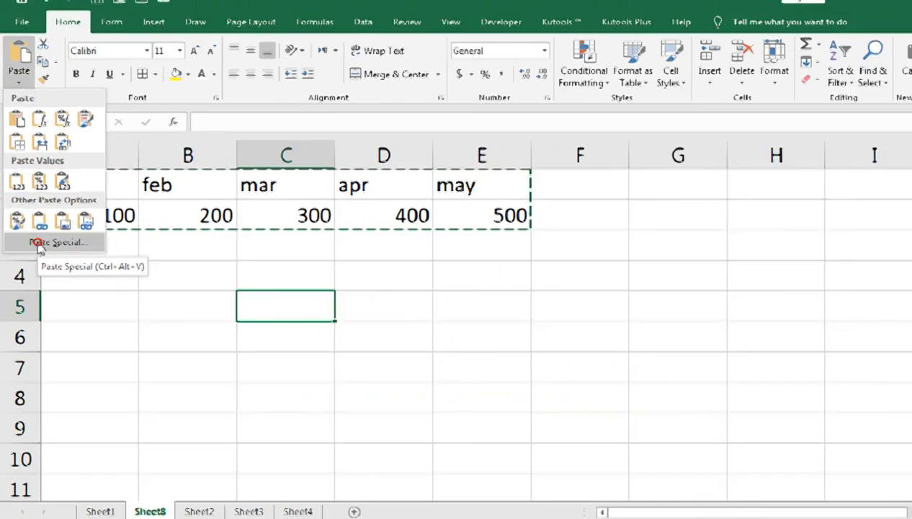
click(64, 256)
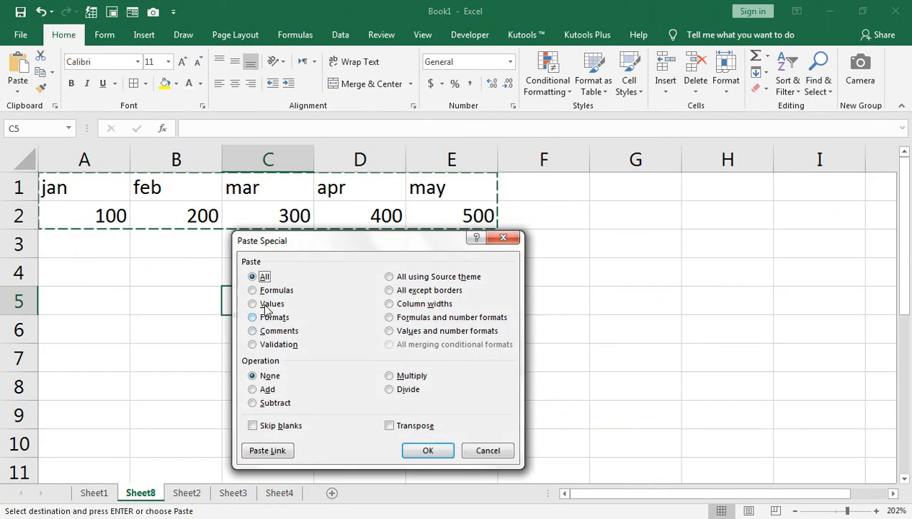
drag(352, 251, 490, 252)
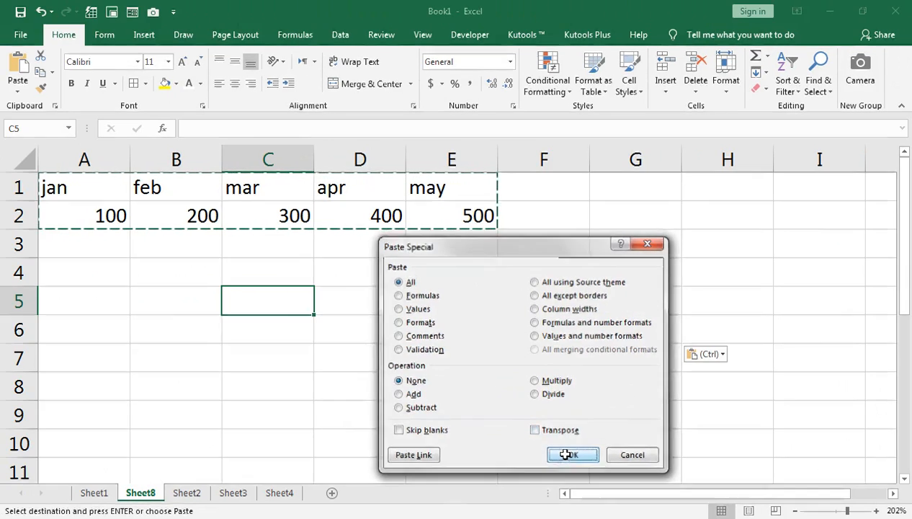
click(512, 391)
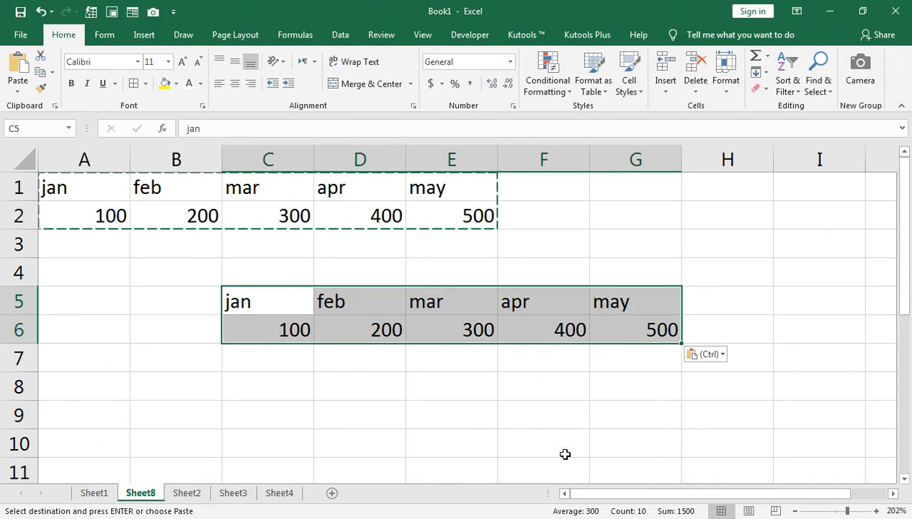
key(ctrl+z)
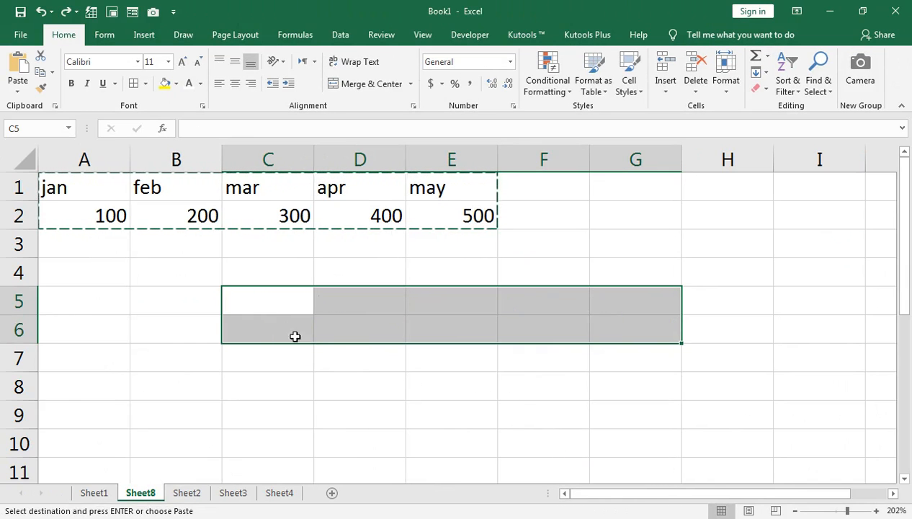
Paste the copied range into C5 with Paste Special using Transpose.
click(283, 305)
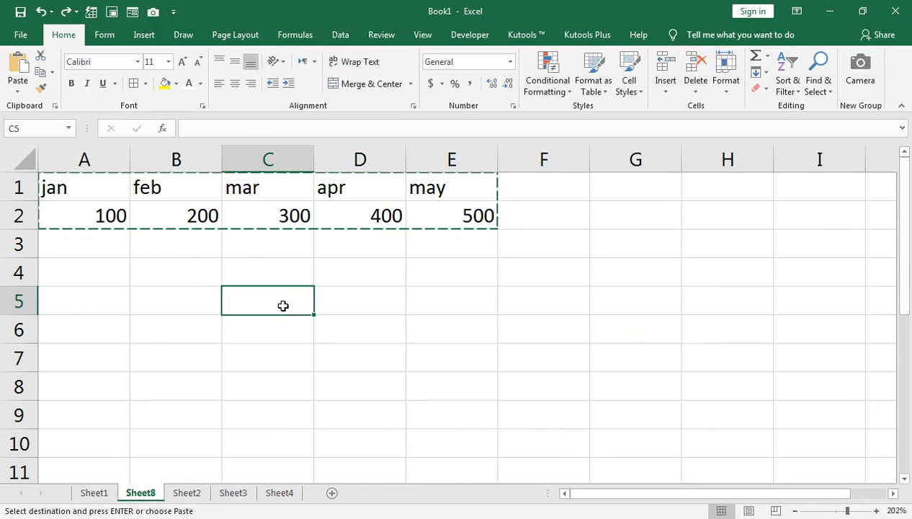
key(ctrl+alt+v)
click(546, 436)
click(563, 461)
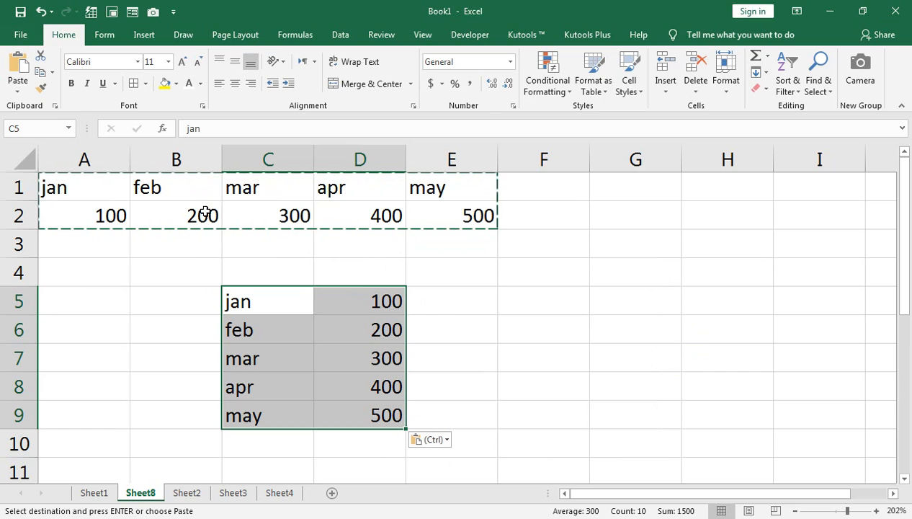
Copy the transposed block C5:D9, paste it into F5 through Paste Special, then undo that paste.
key(ctrl+c)
click(535, 303)
key(ctrl+alt+v)
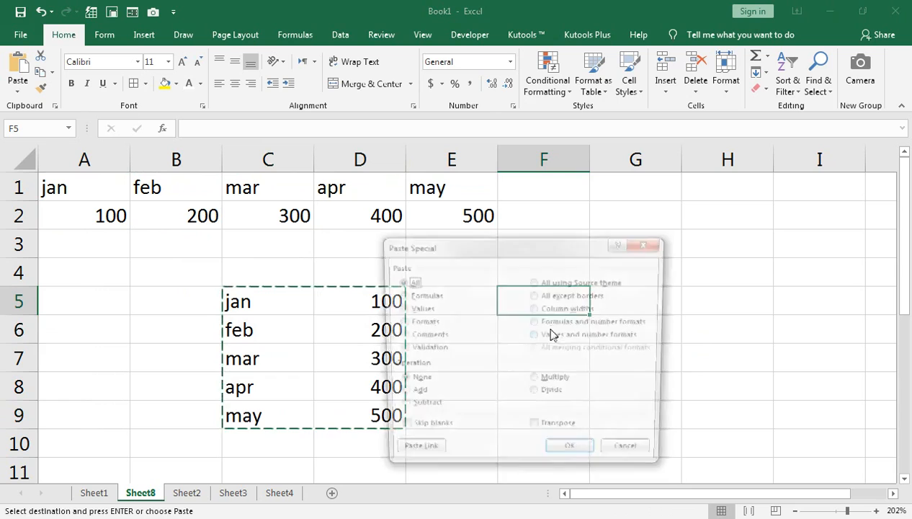
click(559, 455)
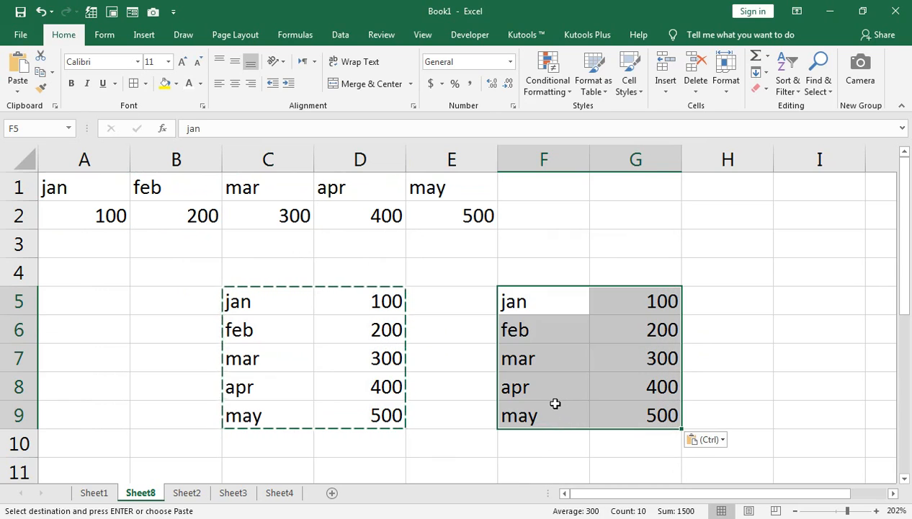
key(ctrl+z)
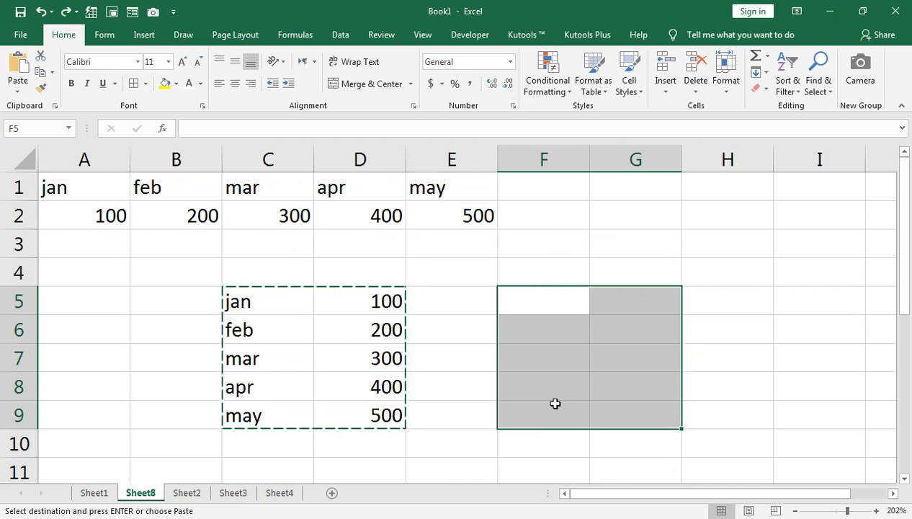
Paste the copied block into F5 with Paste Special using Transpose.
key(ctrl+alt+v)
click(535, 429)
click(560, 454)
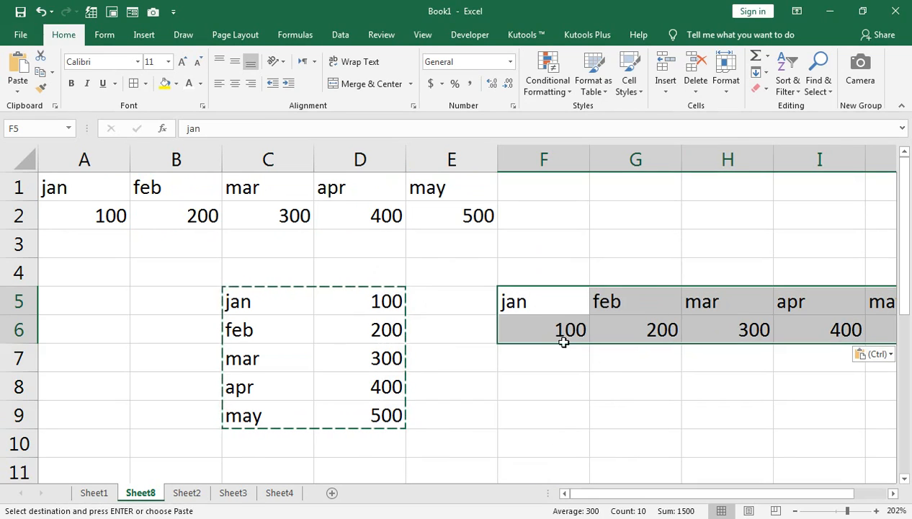
Select the whole sheet and clear all its contents and formatting.
click(40, 148)
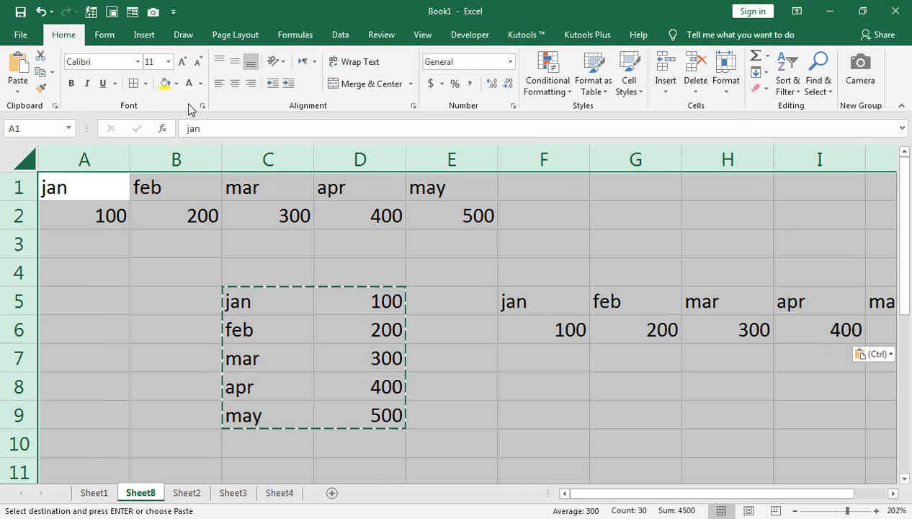
click(765, 89)
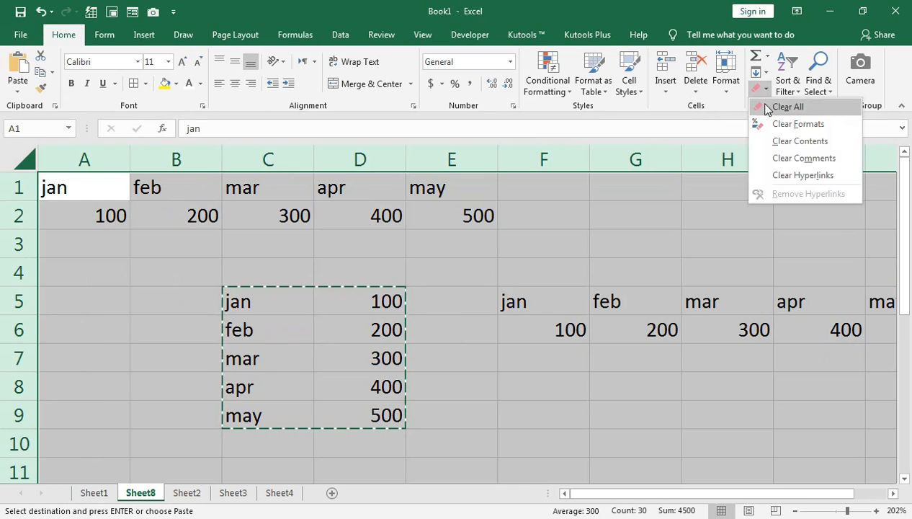
click(757, 101)
Enter 200, 145, 25, 3215, 45, 12 and 45 in A1, A3, A5, A6, A7, A9 and A10.
click(69, 181)
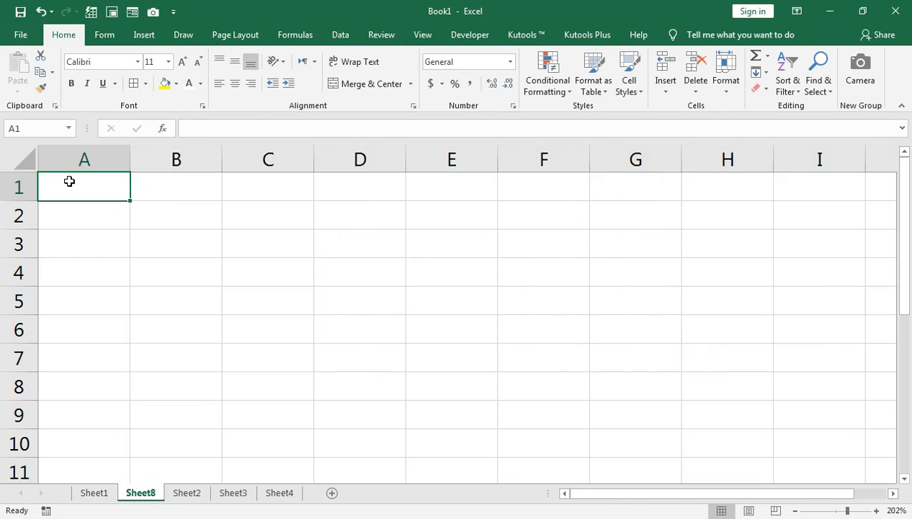
text(200)
key(Return)
key(Return)
text(14)
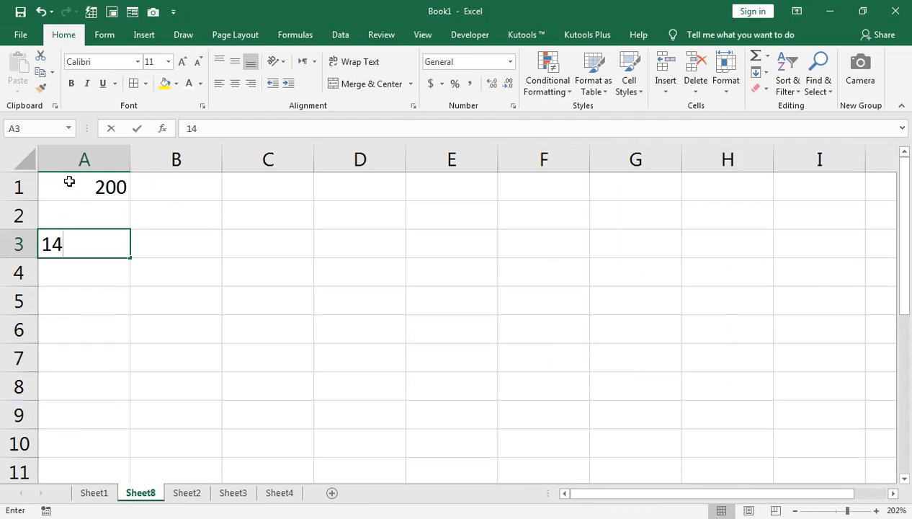
text(5)
key(Return)
key(Return)
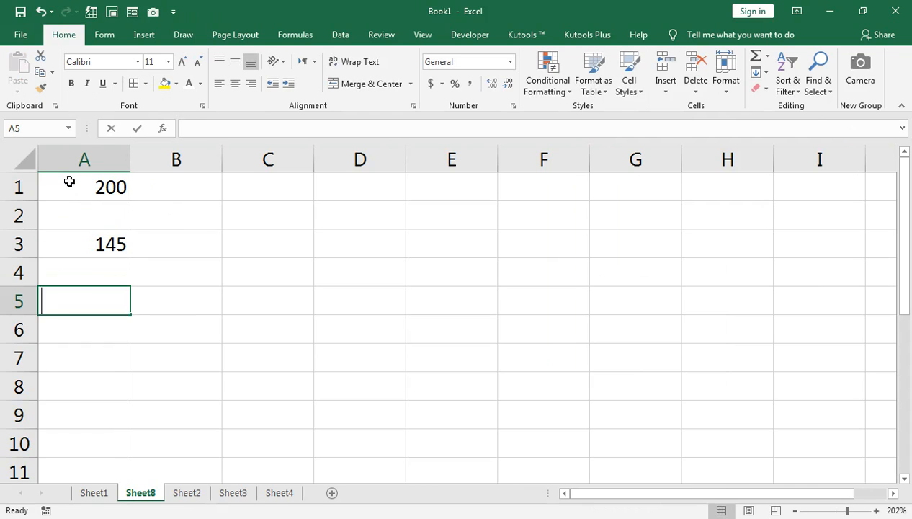
text(25)
key(Return)
text(3215)
key(Return)
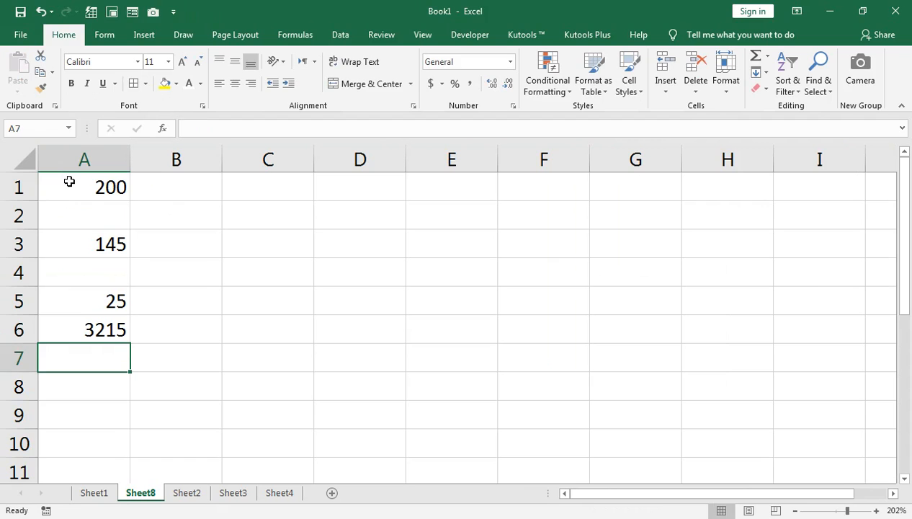
text(45)
key(Return)
key(Return)
text(12)
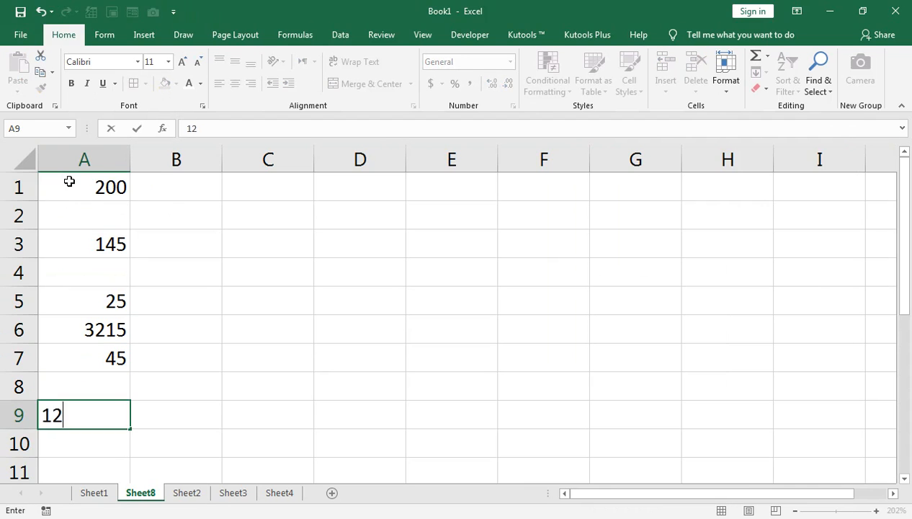
key(Return)
text(45)
key(Return)
Fill the blank cells A2, A4 and A8 with 150, 140 and 471.
key(ctrl+Up)
key(ctrl+Up)
key(ctrl+Up)
key(ctrl+Up)
key(ctrl+Up)
key(ctrl+Up)
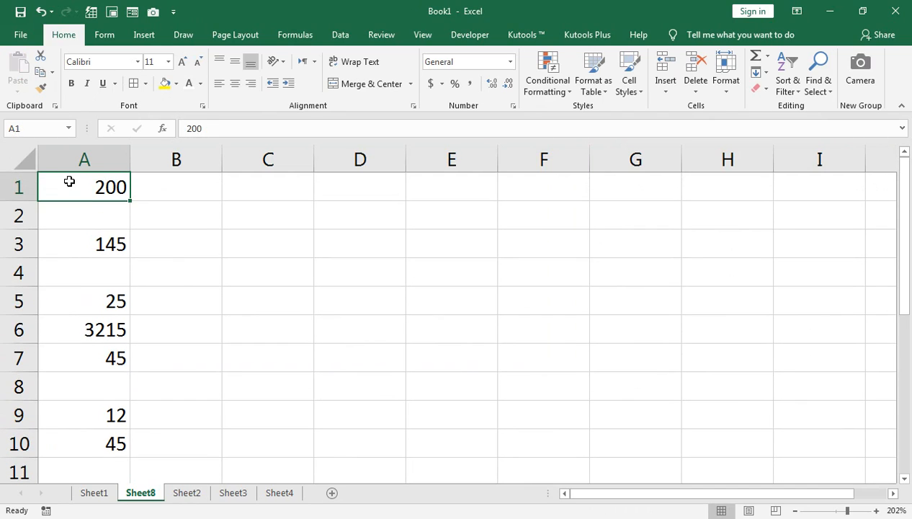
key(Down)
text(150)
key(Return)
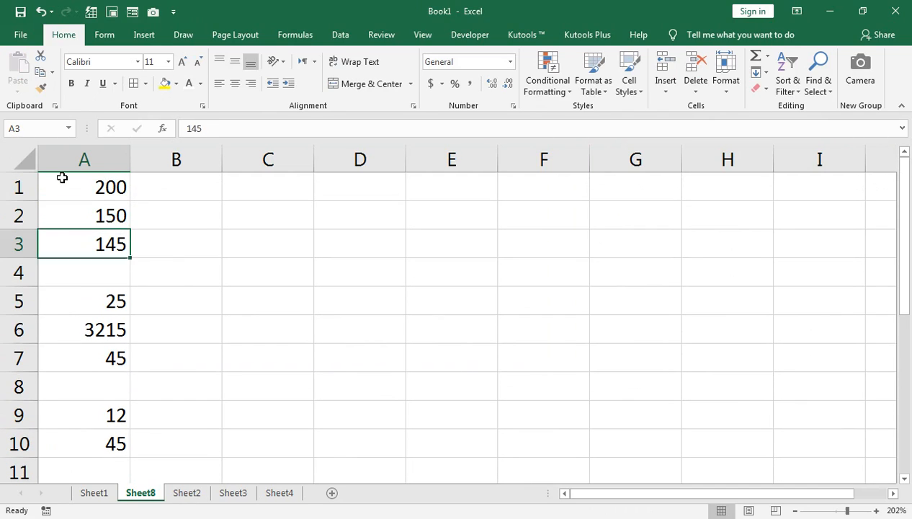
key(Down)
text(140)
key(Return)
key(Down)
key(Down)
key(Down)
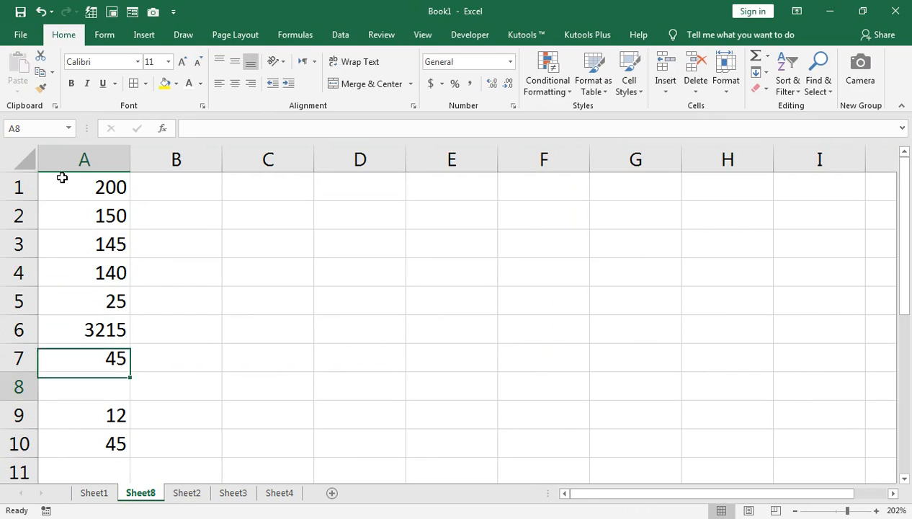
text(471)
key(Return)
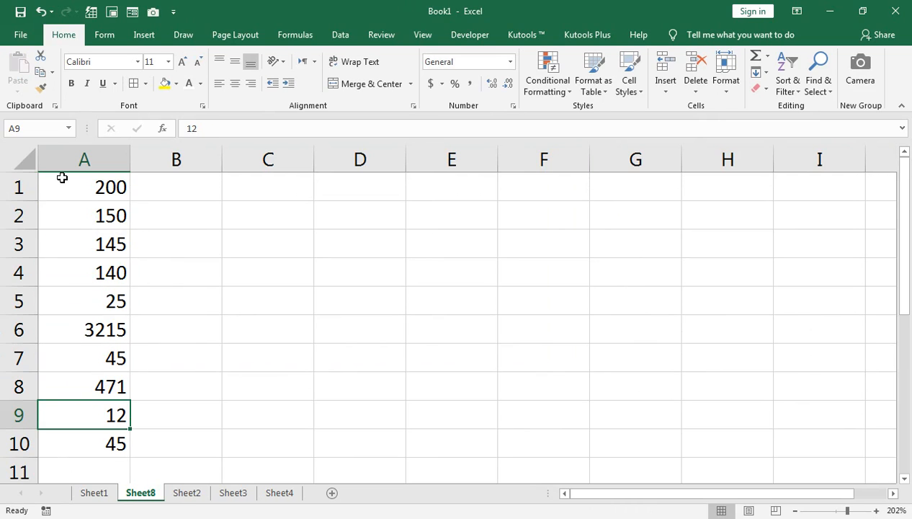
Enter 150, 30, 50 and 20 in cells B3, B5, B7 and B9.
click(140, 220)
click(122, 246)
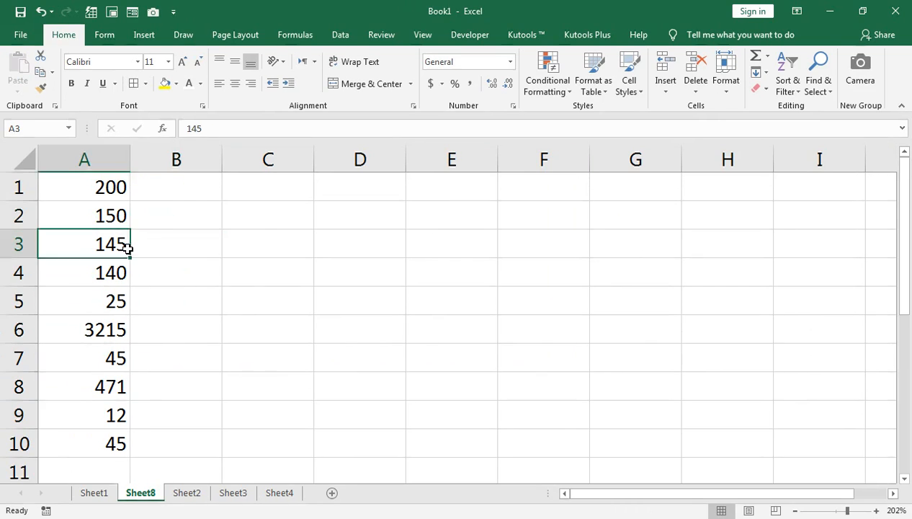
click(175, 252)
key(F2)
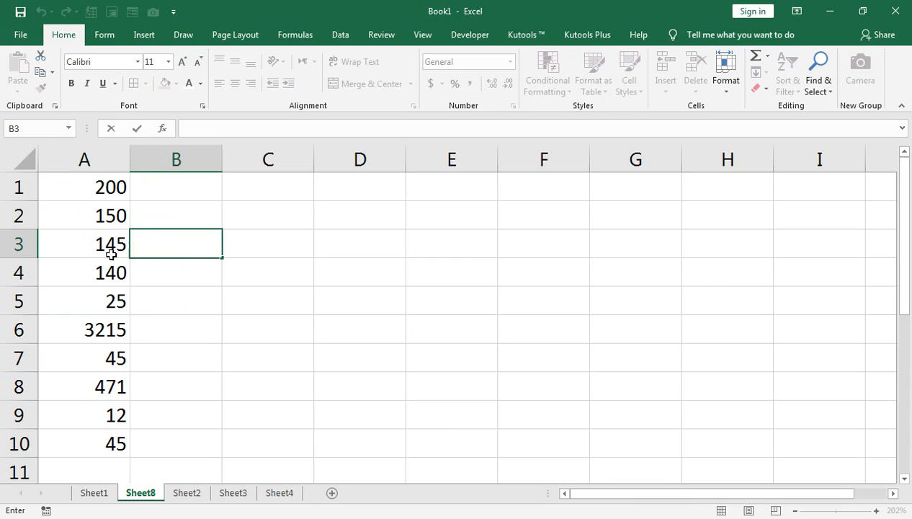
key(Return)
click(146, 244)
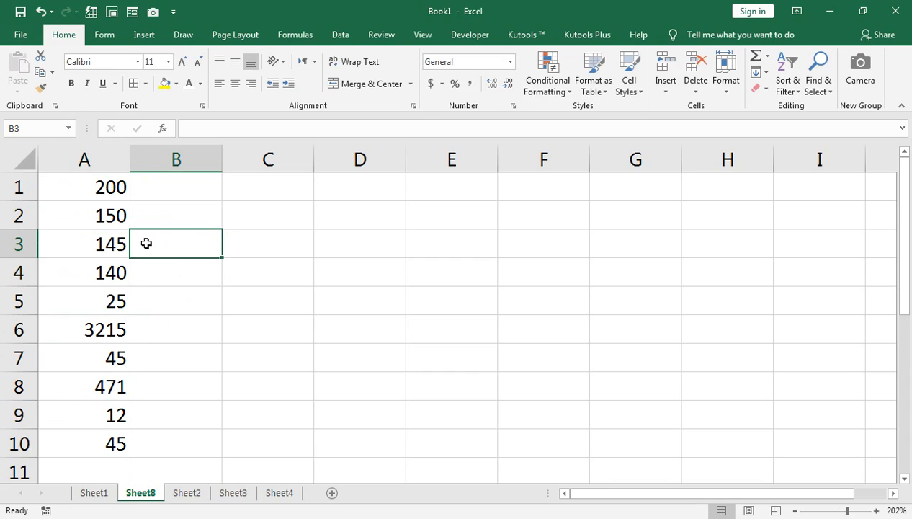
text(150)
key(Return)
key(Down)
key(Down)
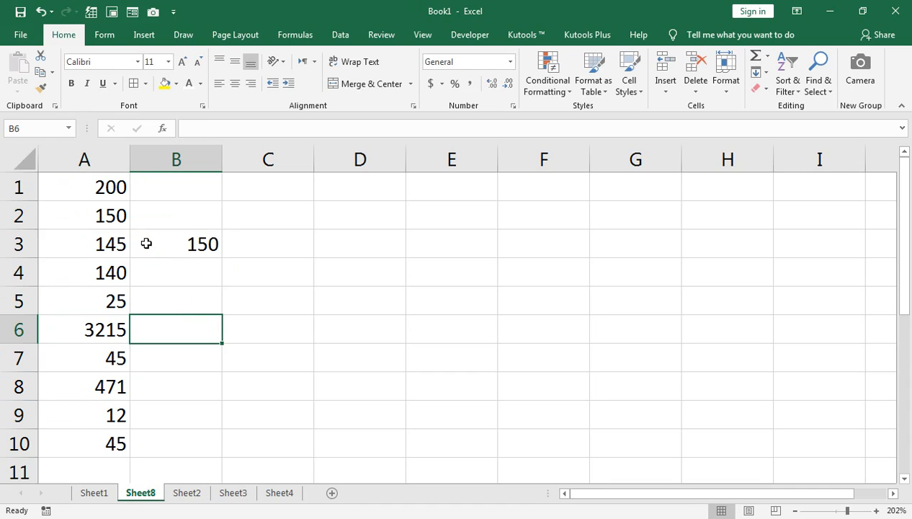
key(Up)
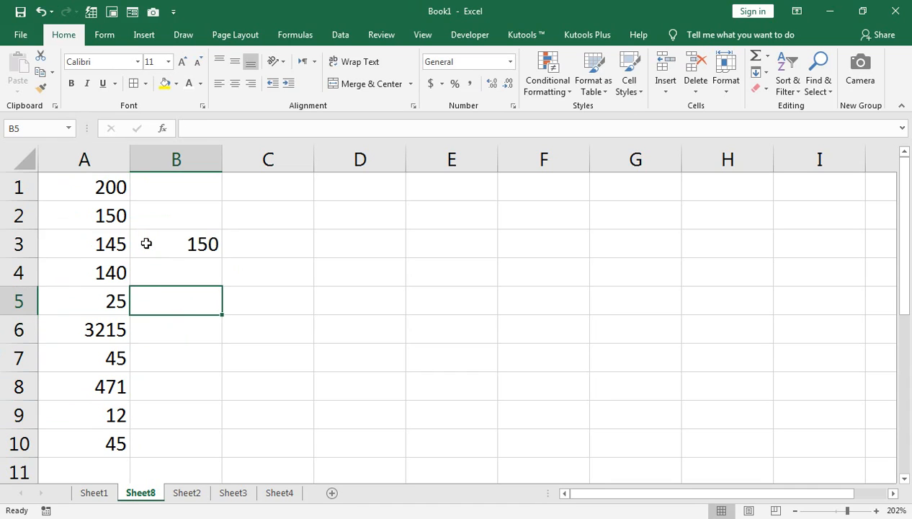
text(30)
key(Return)
key(Down)
text(50)
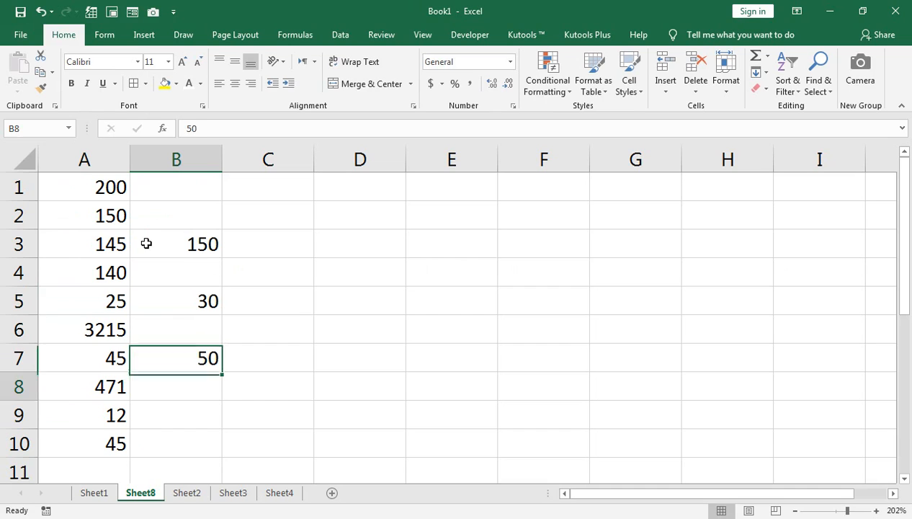
key(Return)
key(Down)
text(0)
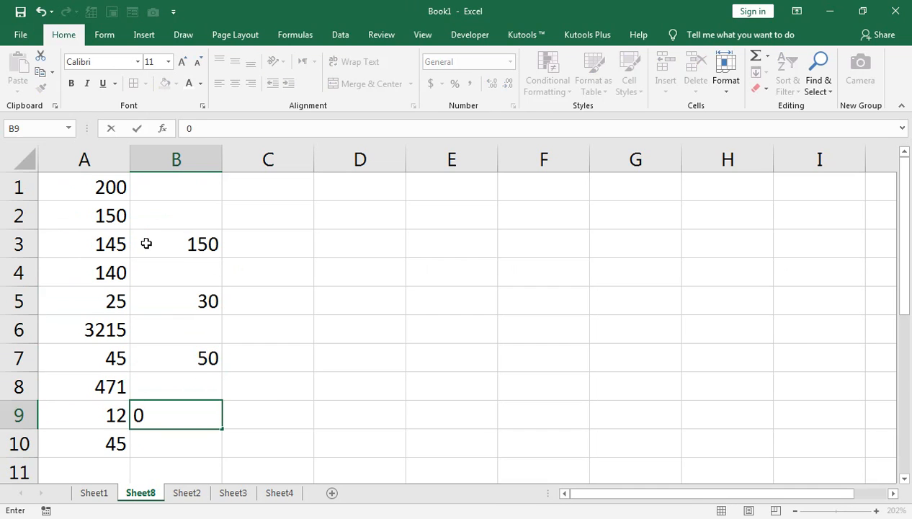
key(BackSpace)
text(20)
key(Return)
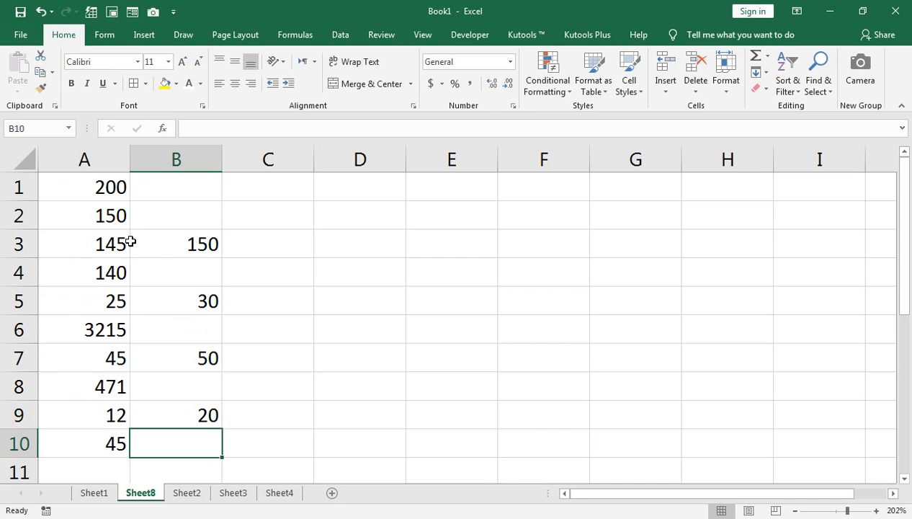
Copy column B and paste it over column A with Paste Special using Skip blanks.
click(162, 157)
click(51, 72)
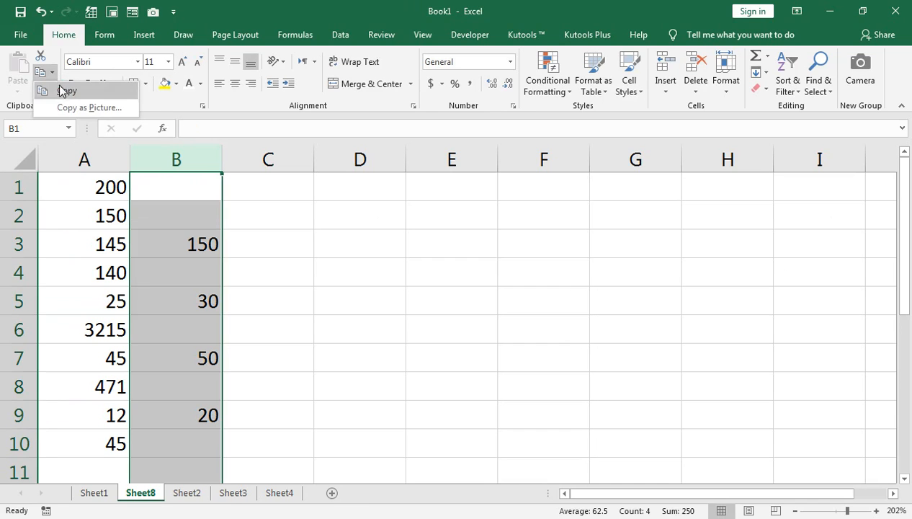
click(62, 90)
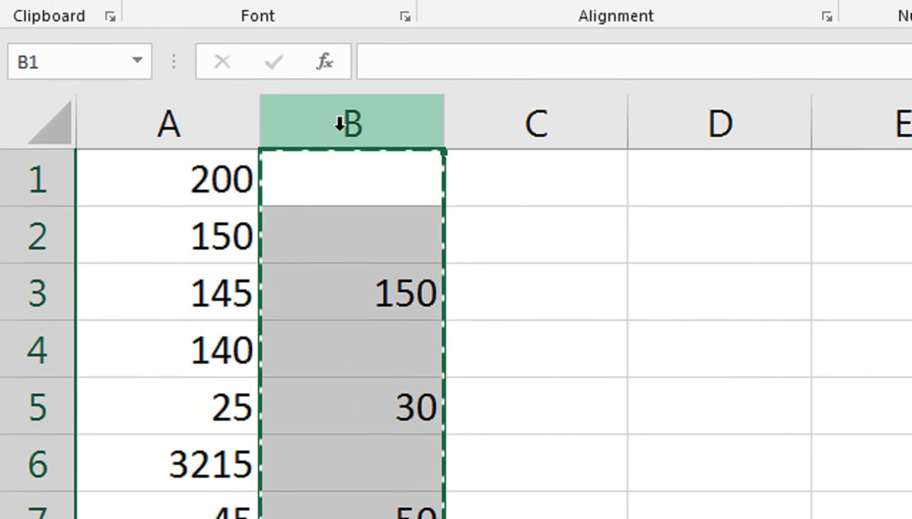
click(227, 122)
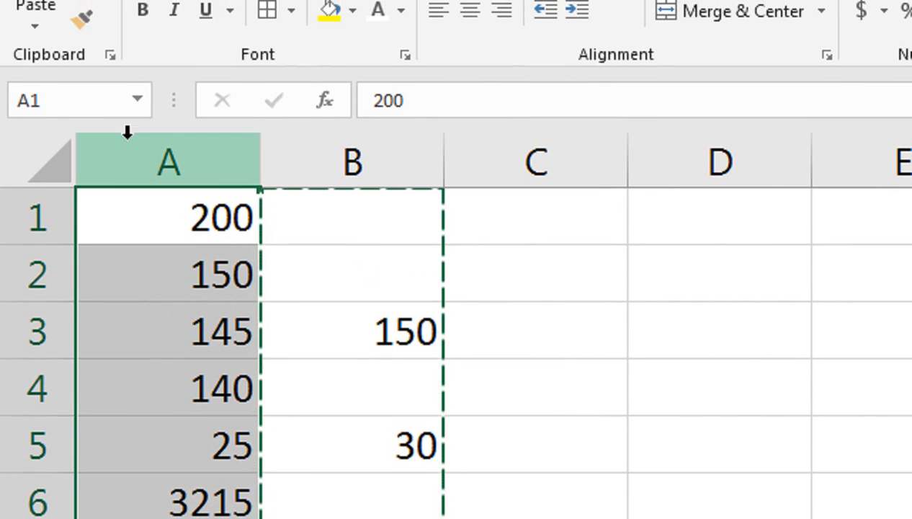
key(ctrl+alt+v)
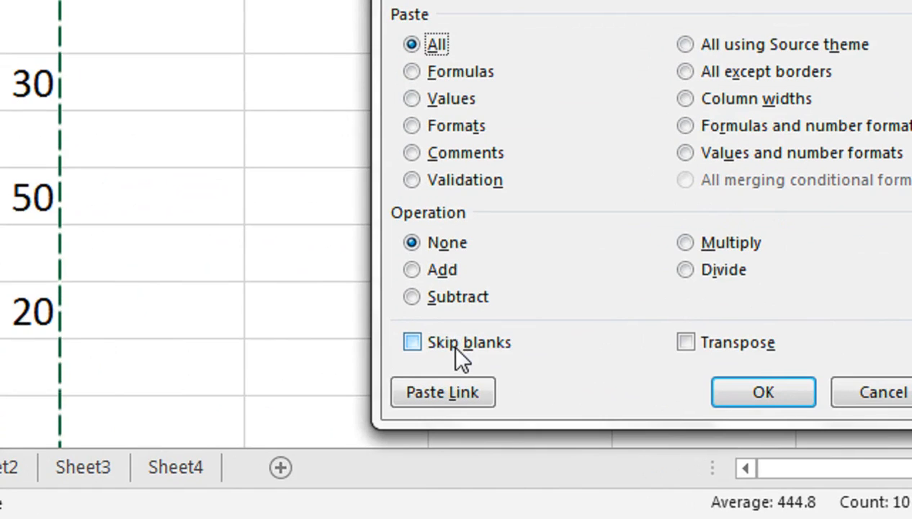
click(414, 432)
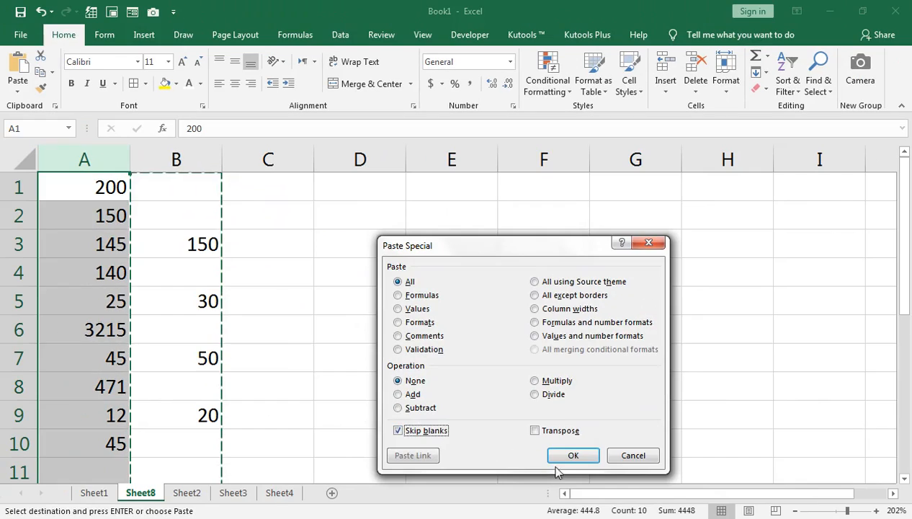
click(565, 454)
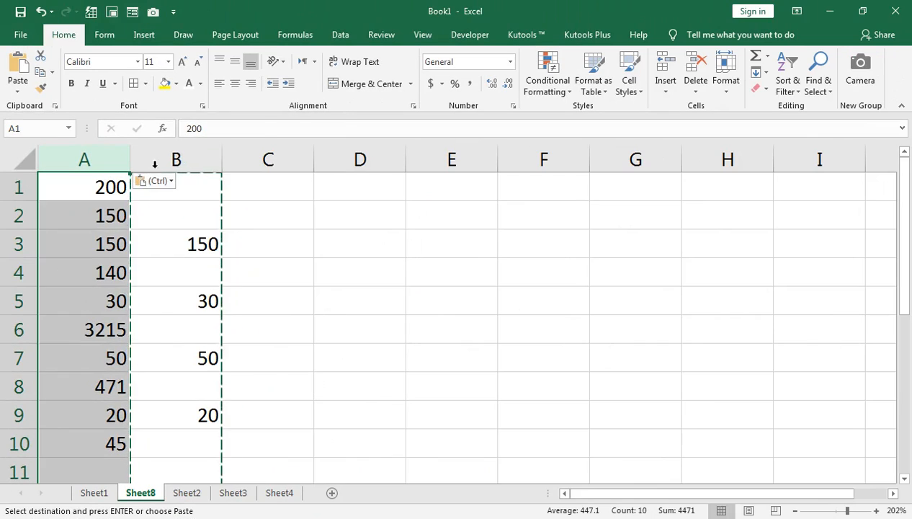
Clear the contents of column B.
right_click(154, 164)
click(195, 272)
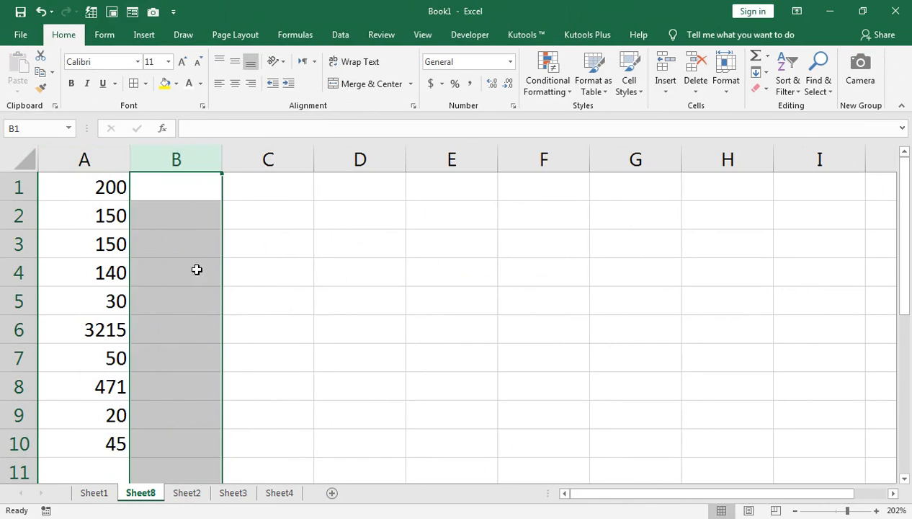
click(73, 215)
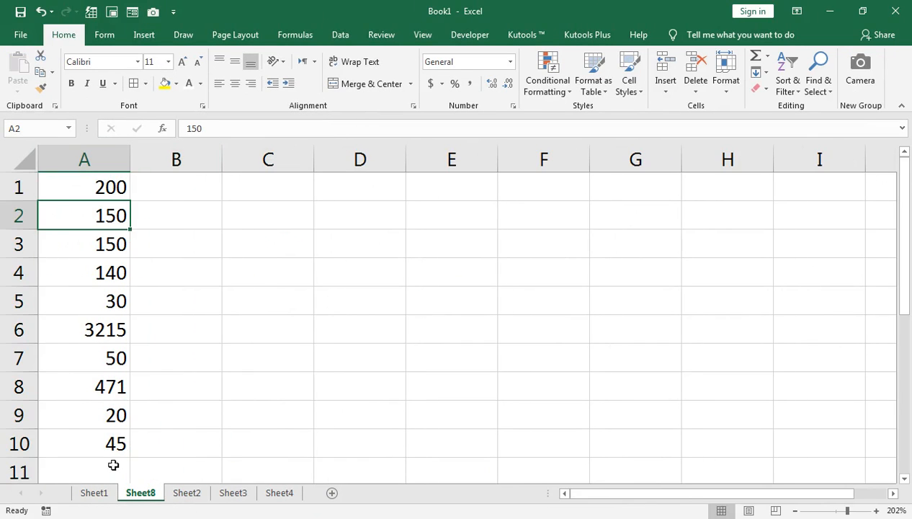
Return to Sheet8 and clear all contents and formatting from the entire sheet again.
click(94, 491)
scroll(133, 363, down, 1)
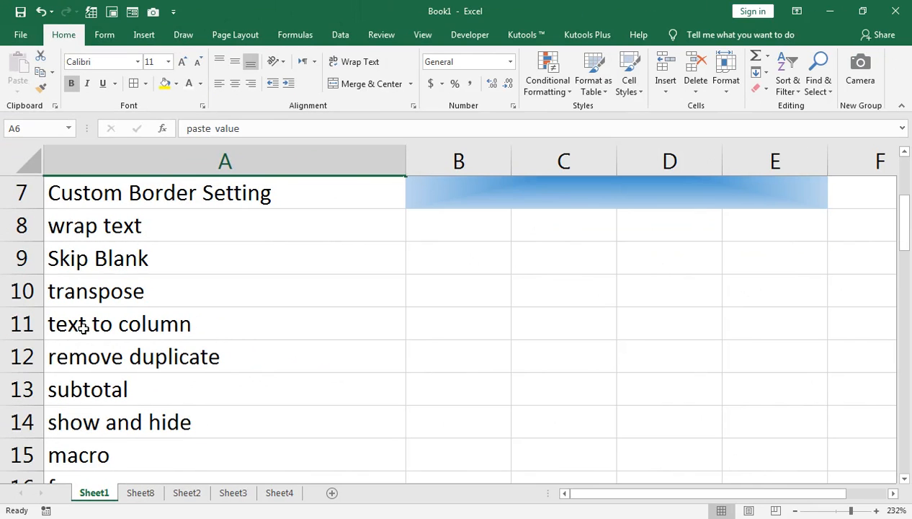
click(137, 492)
click(21, 154)
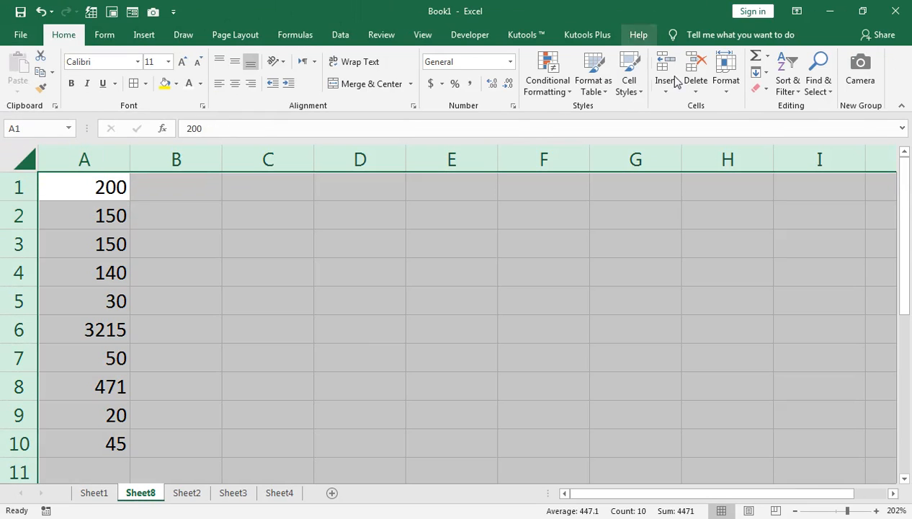
click(758, 89)
click(767, 105)
click(84, 193)
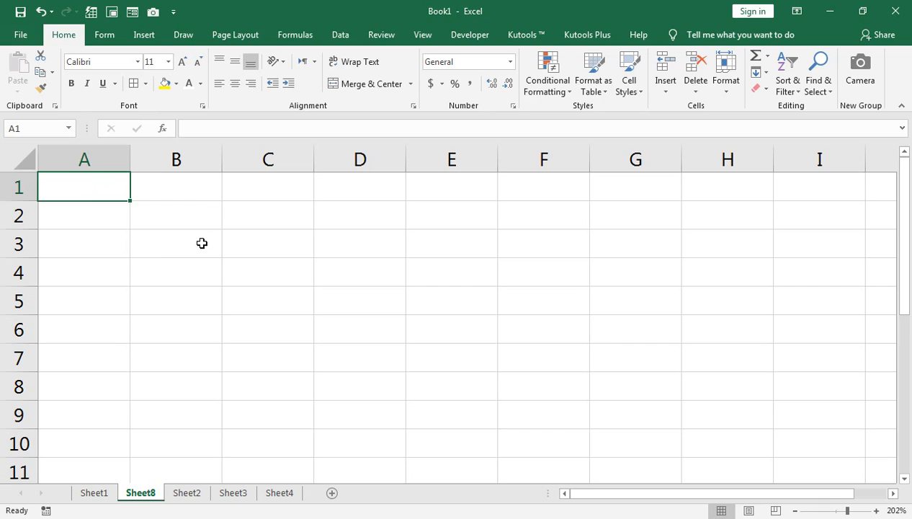
Enter MS OFFIEC in cell A1.
text(MS OOFICE)
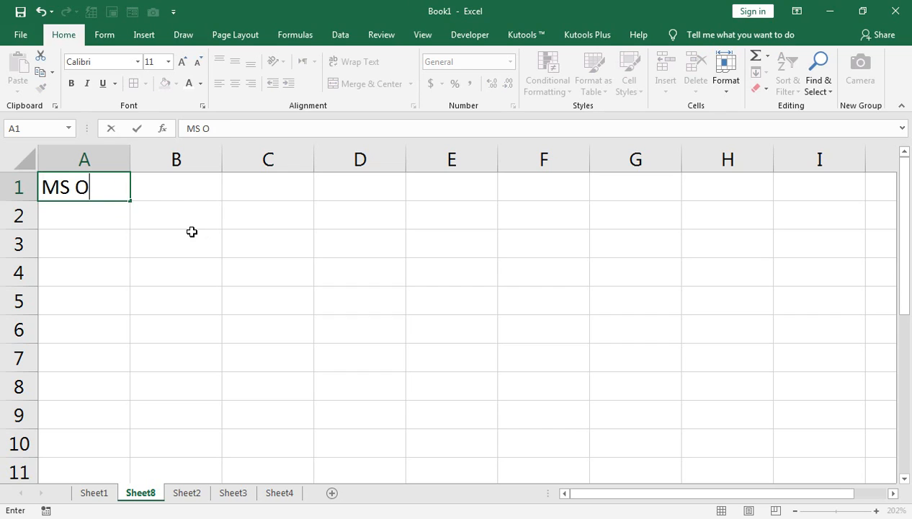
key(BackSpace)
key(BackSpace)
key(BackSpace)
key(BackSpace)
key(BackSpace)
text(FFIEC)
click(192, 232)
click(101, 205)
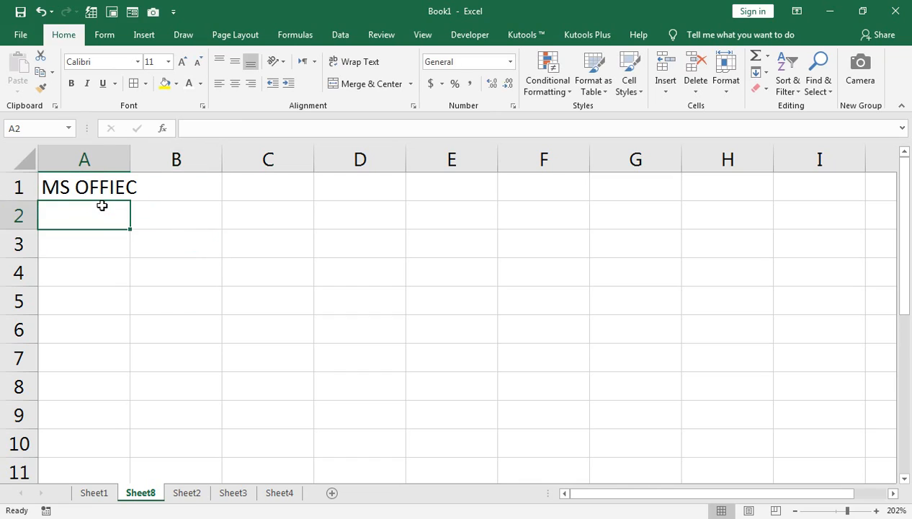
Enter ADOBE PHOTOSHOP in cell A2.
text(ADO)
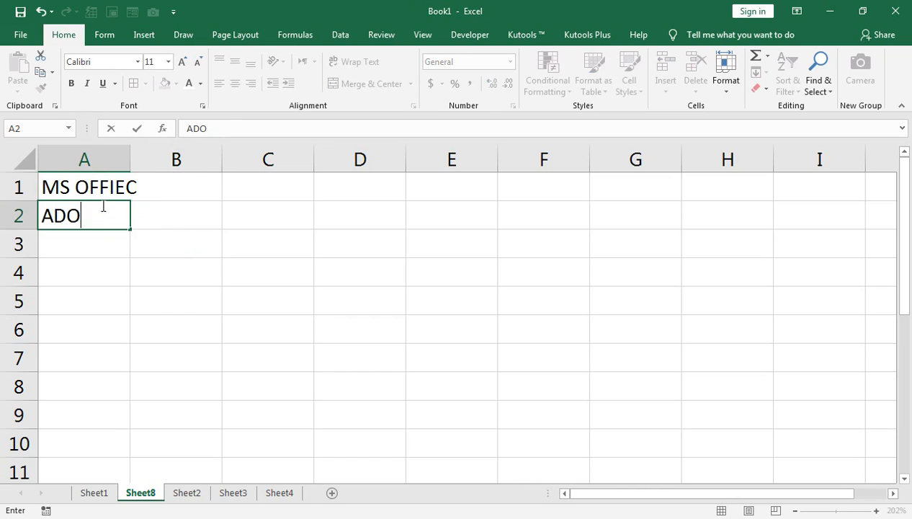
text(BE PHO)
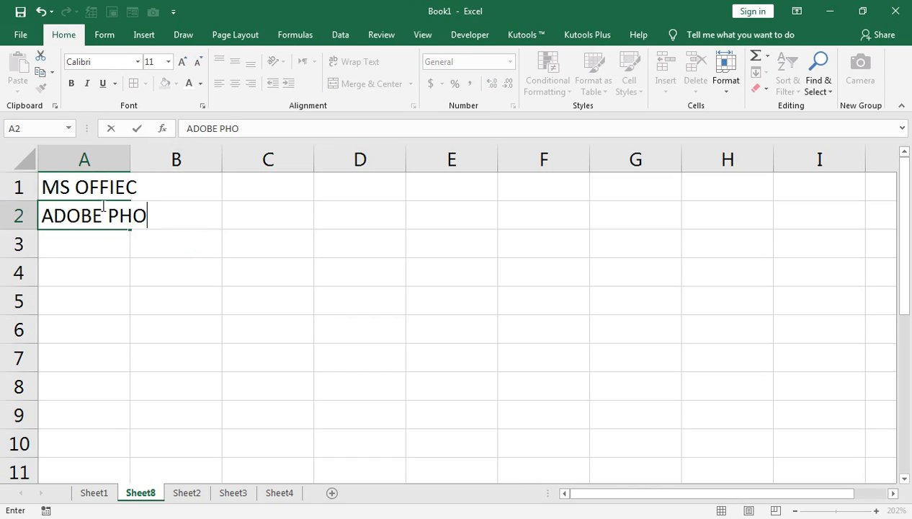
text(TOSHOP)
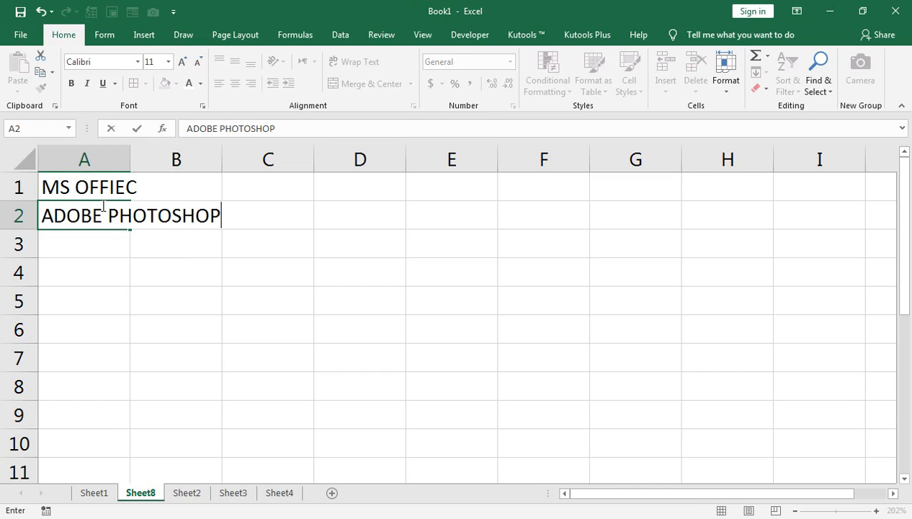
click(120, 239)
double_click(88, 215)
click(106, 236)
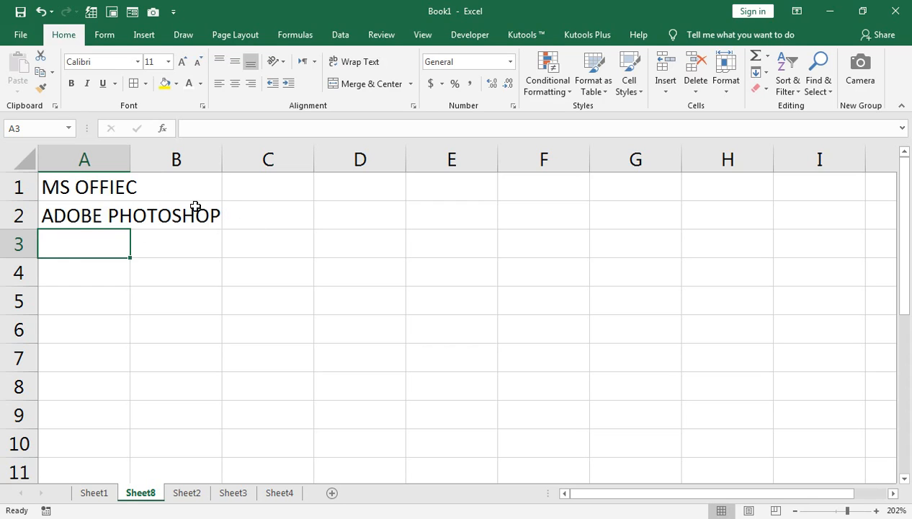
Try splitting A1 into columns with Text to Columns using Fixed width, then undo the split.
click(107, 181)
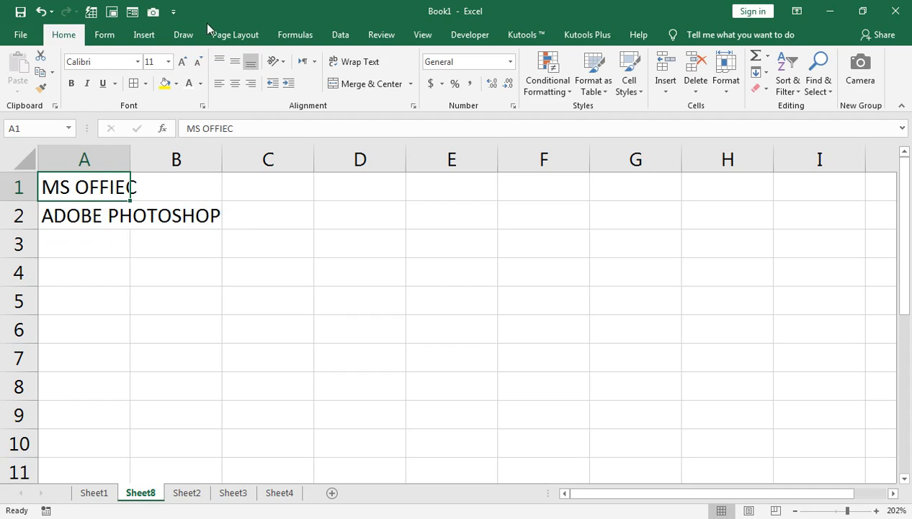
click(338, 34)
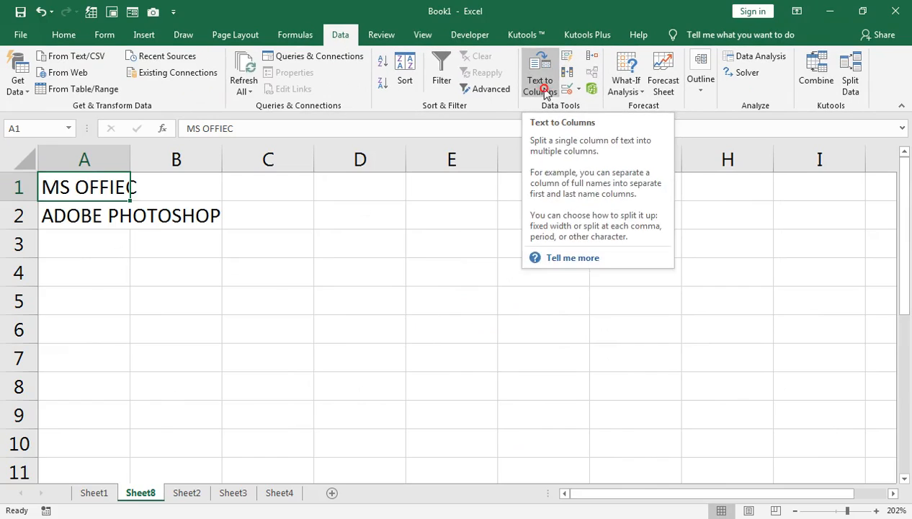
click(541, 88)
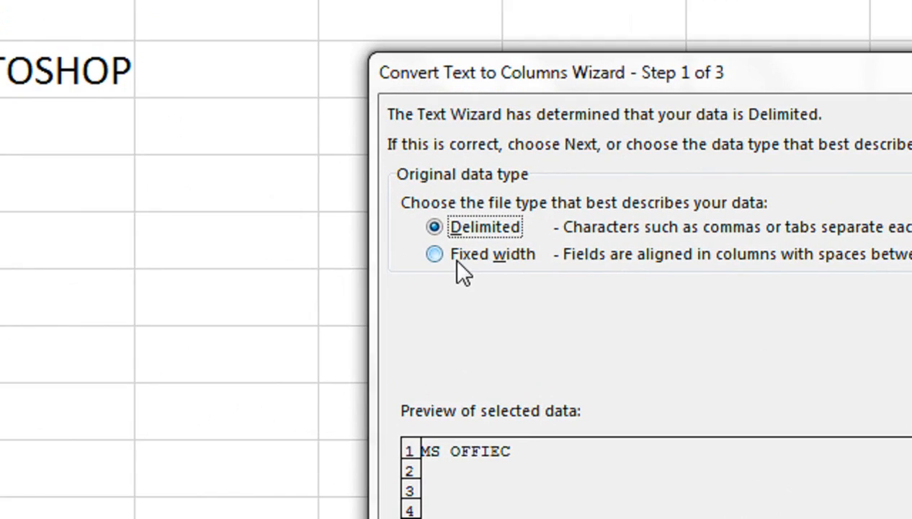
click(456, 260)
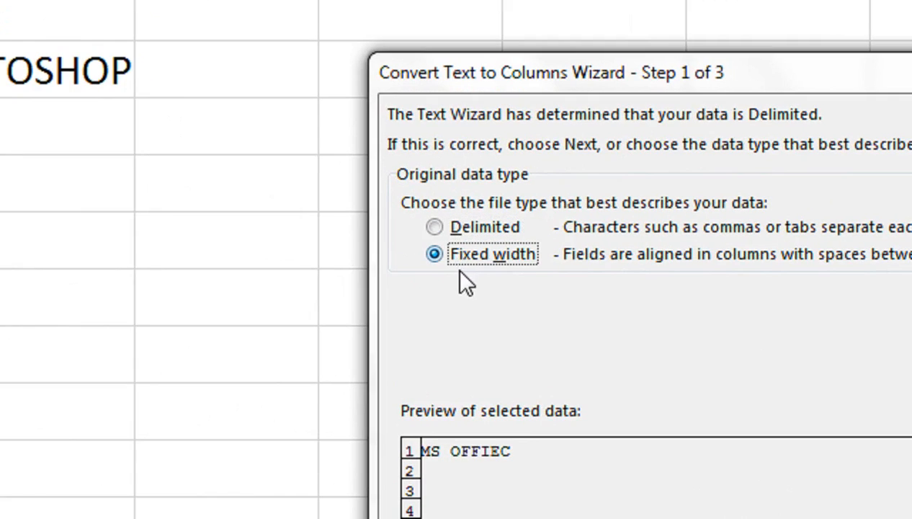
click(612, 485)
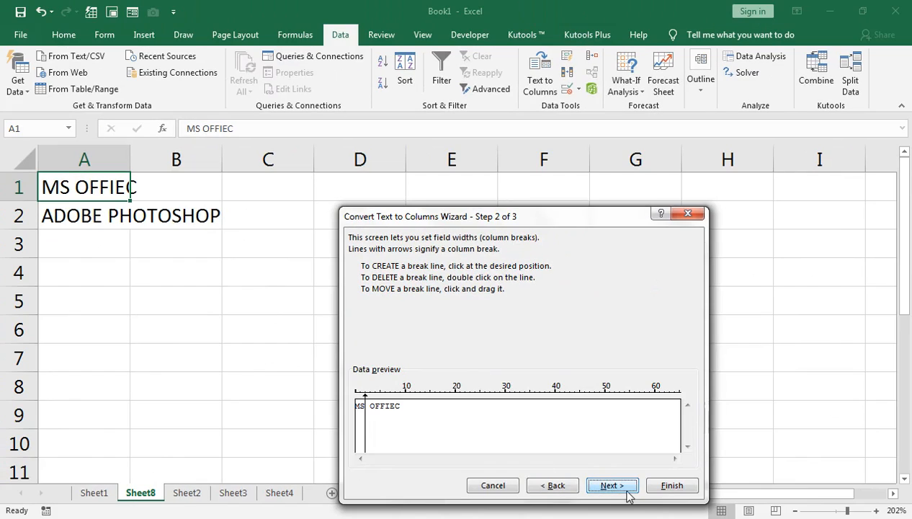
click(652, 486)
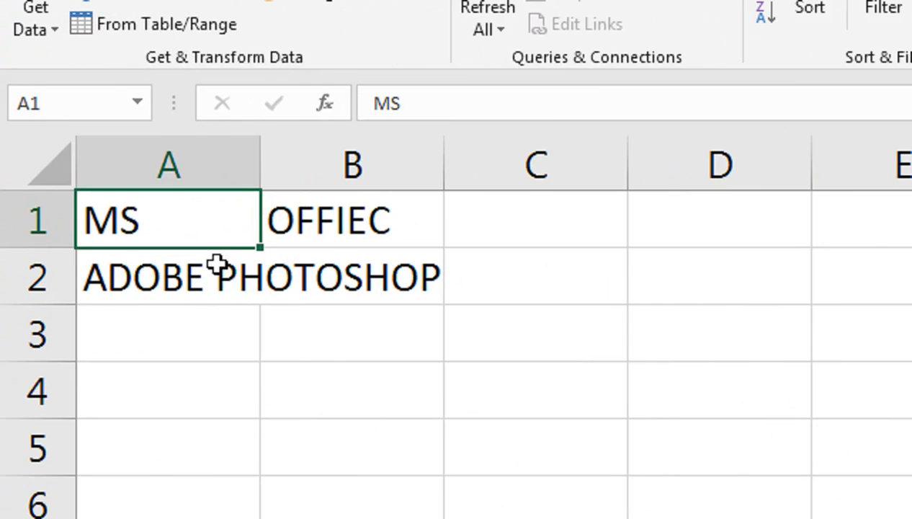
key(ctrl+z)
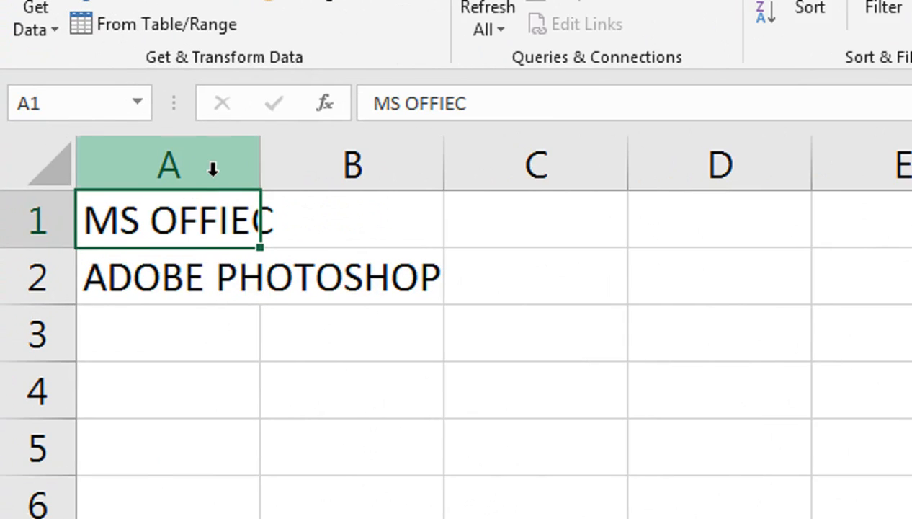
Split column A into separate columns with Text to Columns, choosing Delimited with space as the delimiter.
click(198, 160)
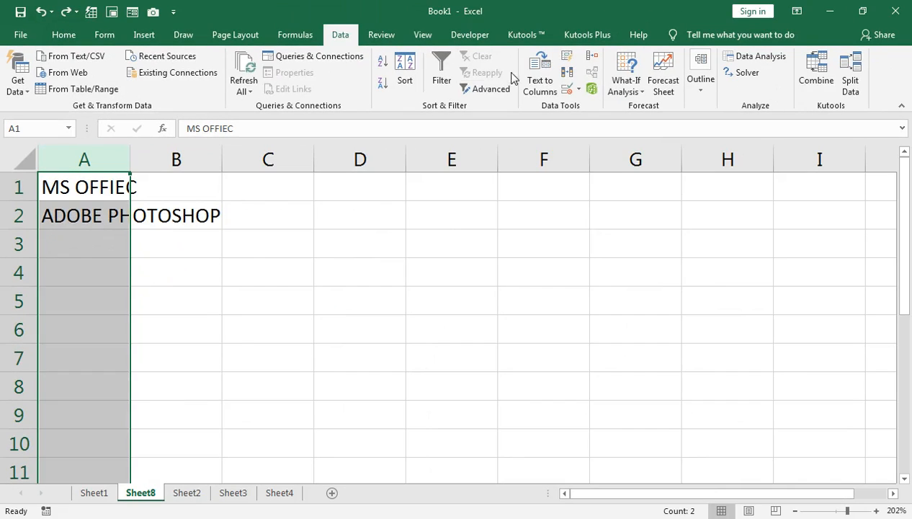
click(539, 79)
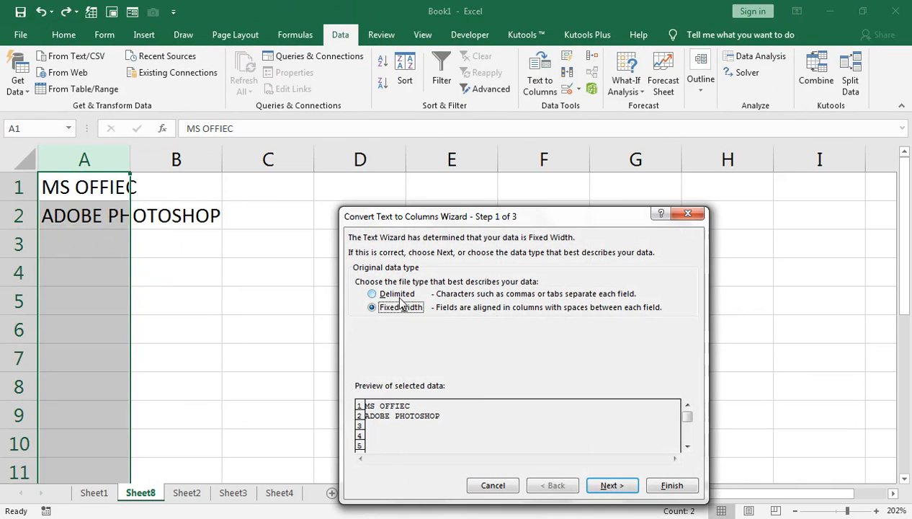
click(618, 489)
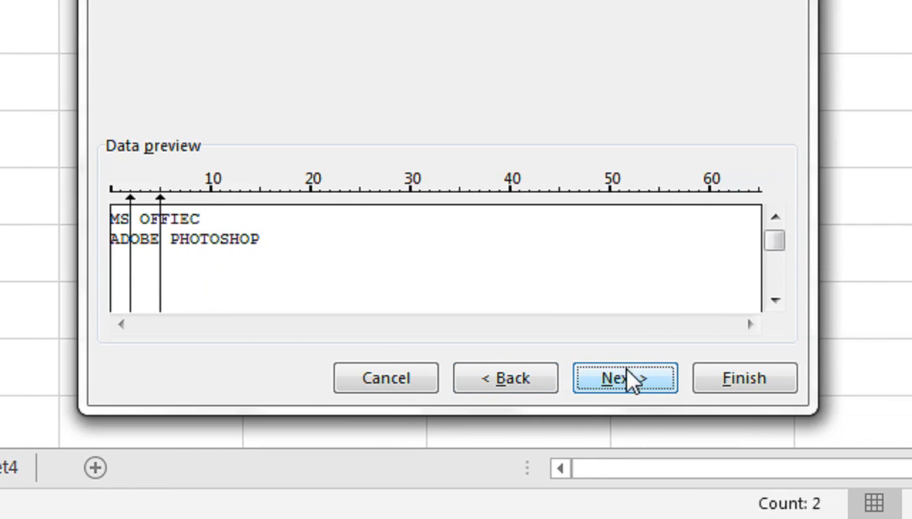
click(547, 386)
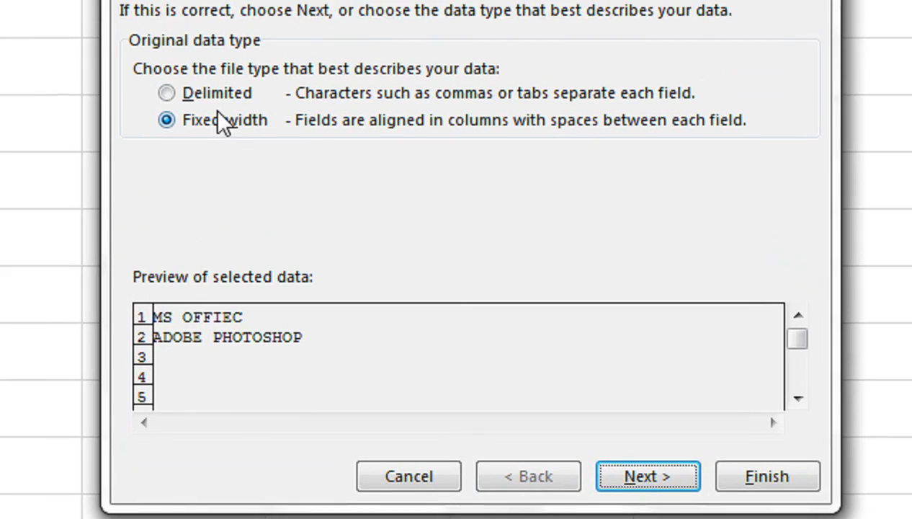
click(229, 131)
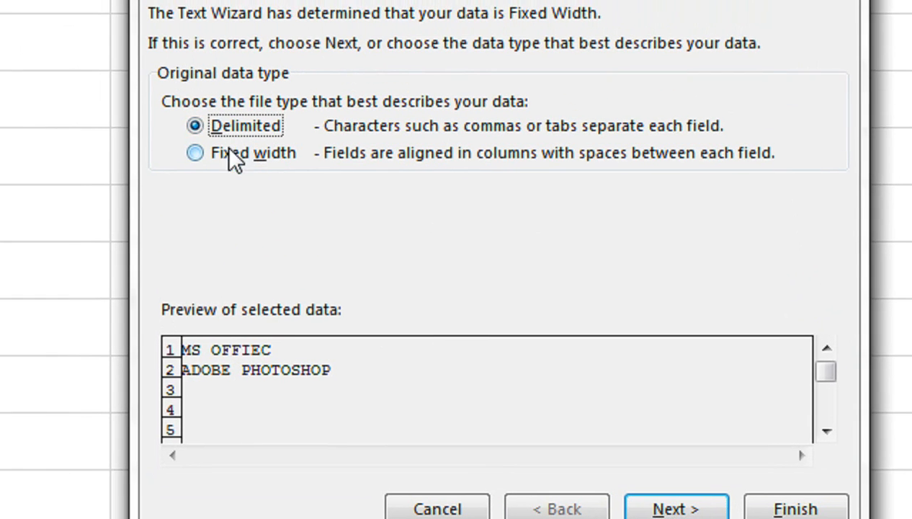
click(655, 432)
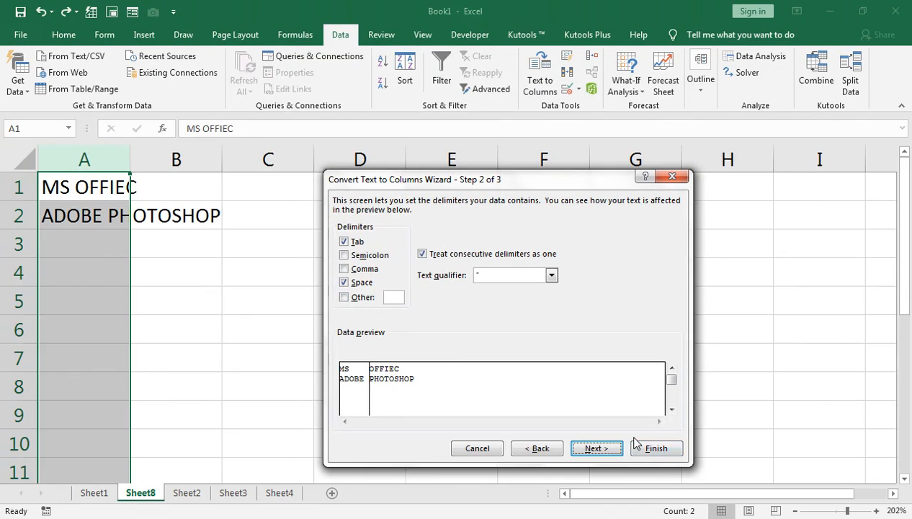
click(865, 513)
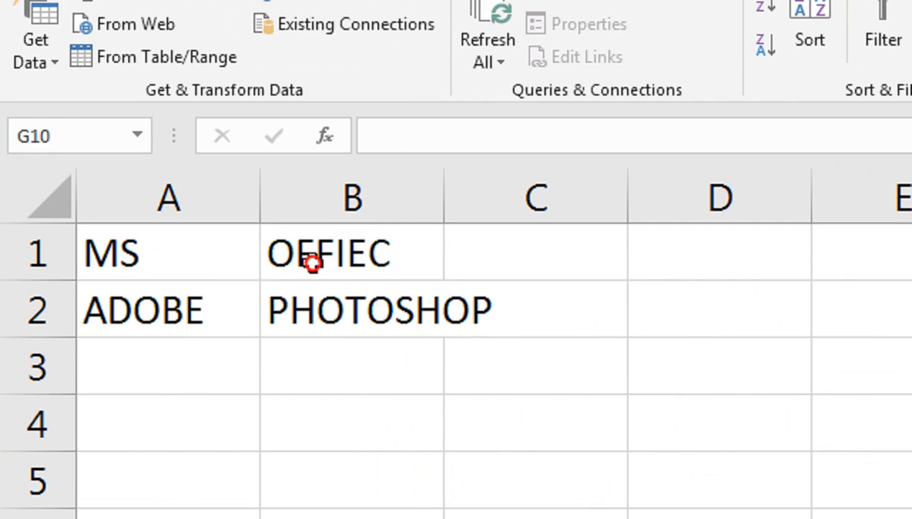
click(151, 191)
click(230, 272)
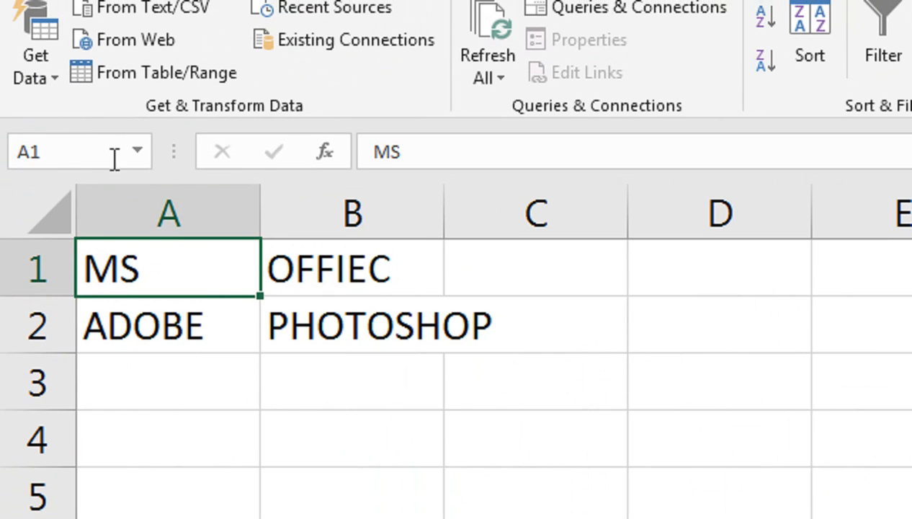
double_click(350, 268)
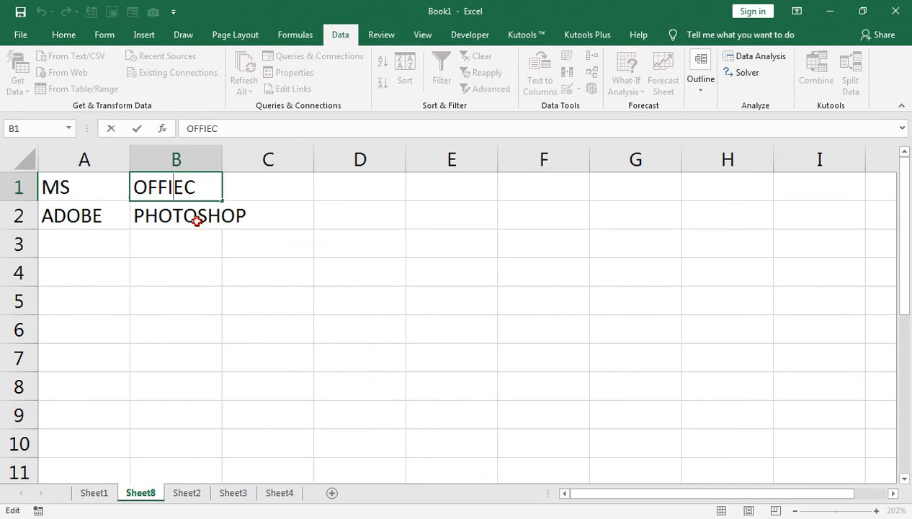
click(197, 221)
Switch to the MultColumnLookup.xlsx workbook and select the Class header cell.
click(94, 492)
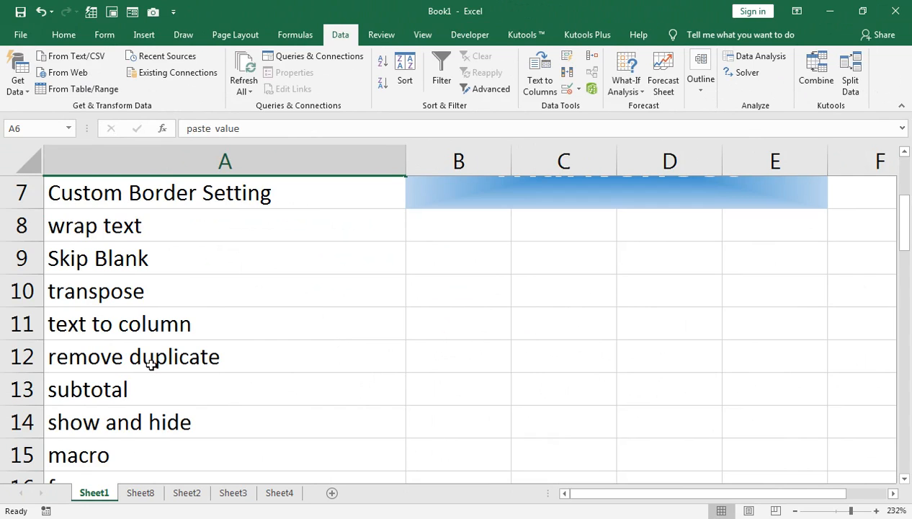
key(alt+Tab)
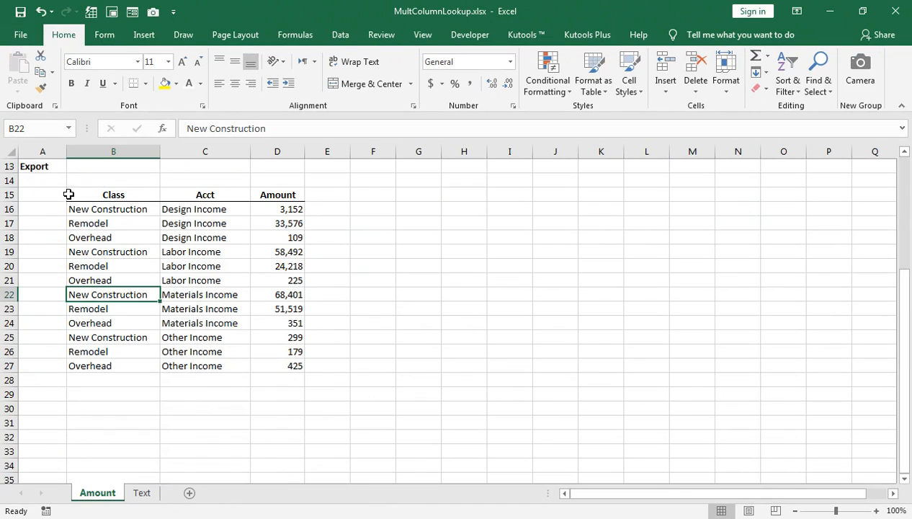
click(94, 194)
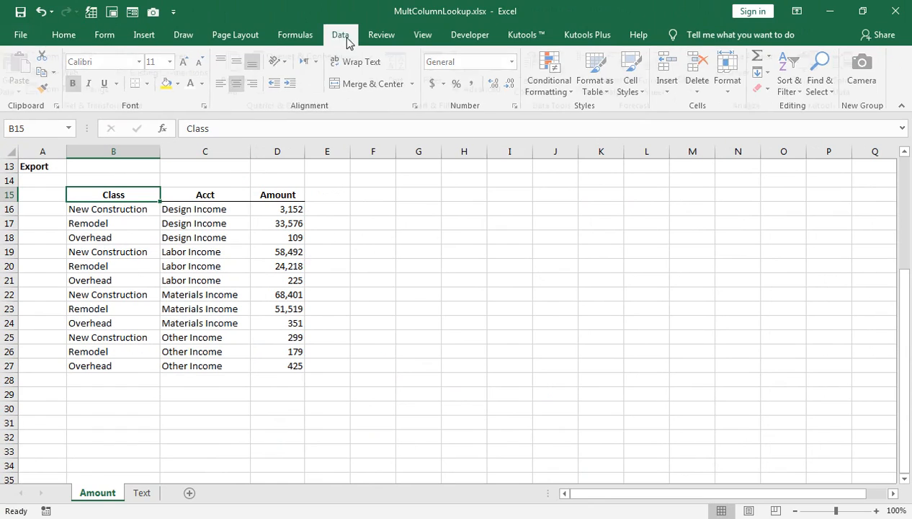
Remove duplicates from the table checking only the Class column, then undo the removal.
click(346, 42)
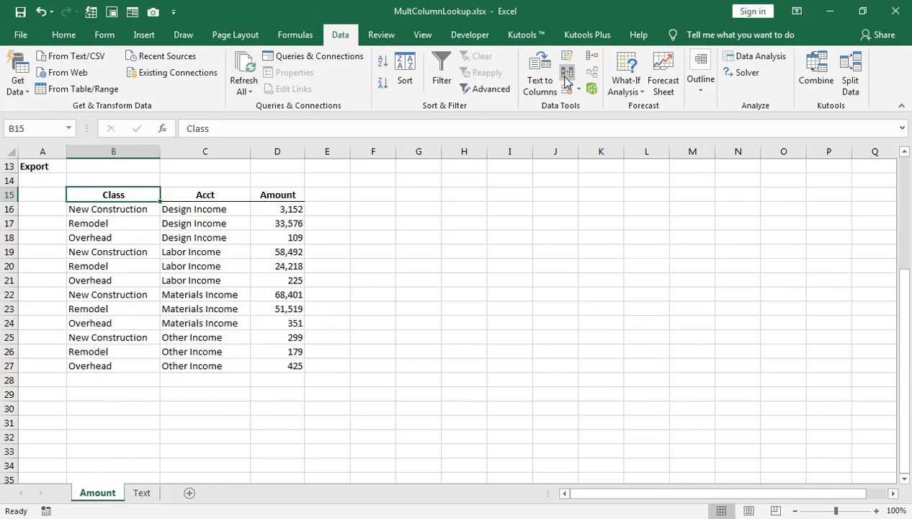
click(516, 148)
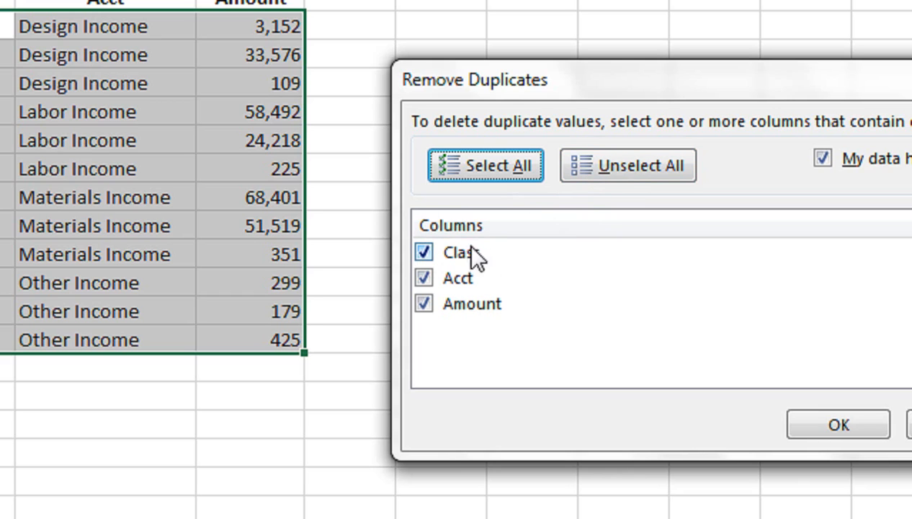
click(594, 155)
click(439, 253)
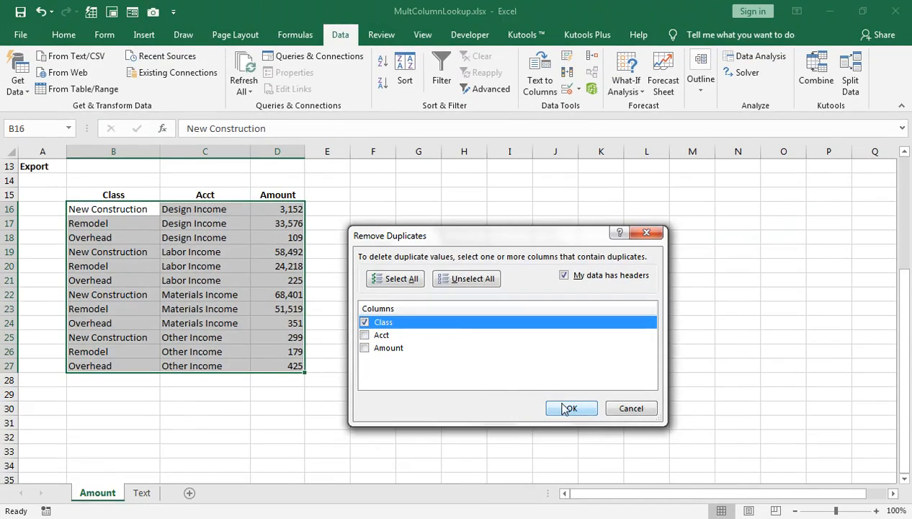
click(838, 424)
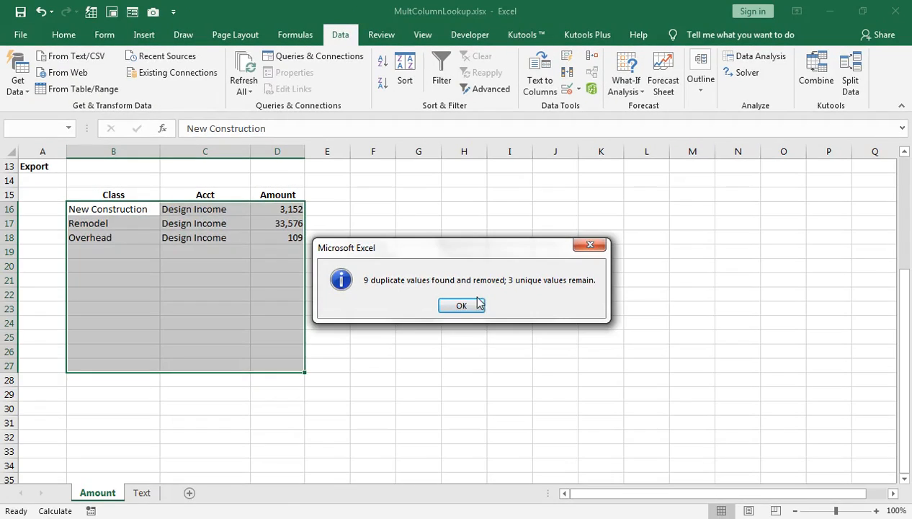
click(580, 429)
key(Up)
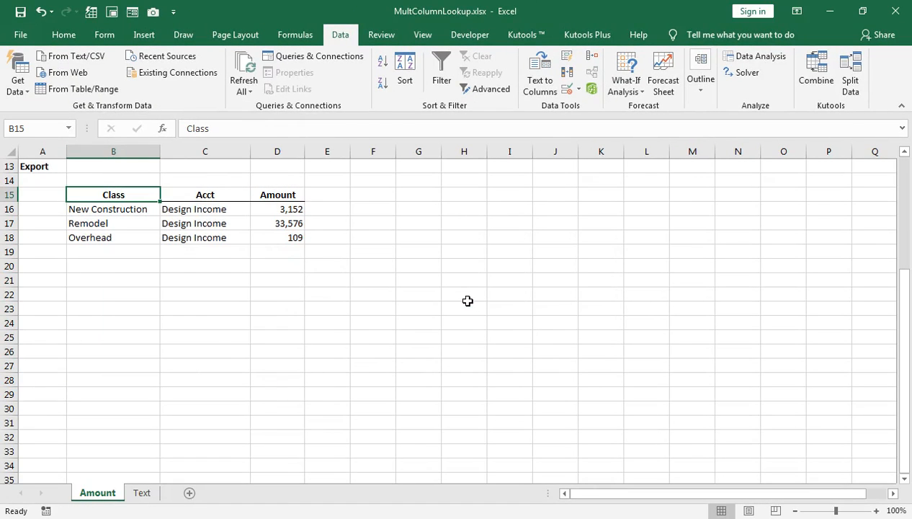
key(ctrl+z)
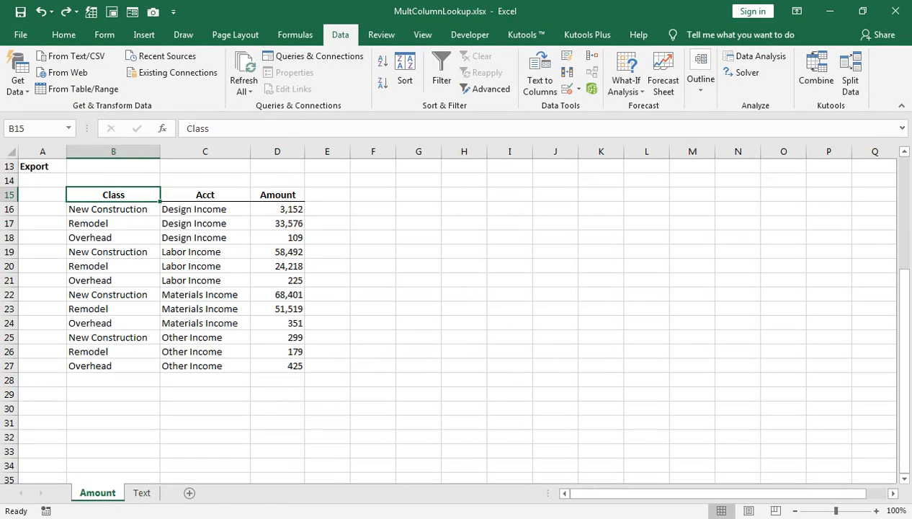
Switch to the Book1 workbook, open Sheet8 and clear everything from the whole sheet.
click(224, 409)
scroll(86, 375, down, 1)
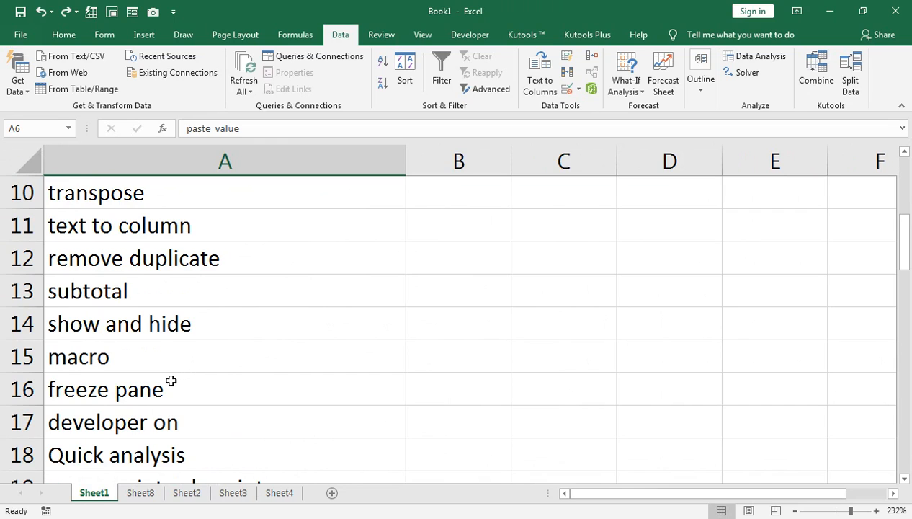
click(141, 492)
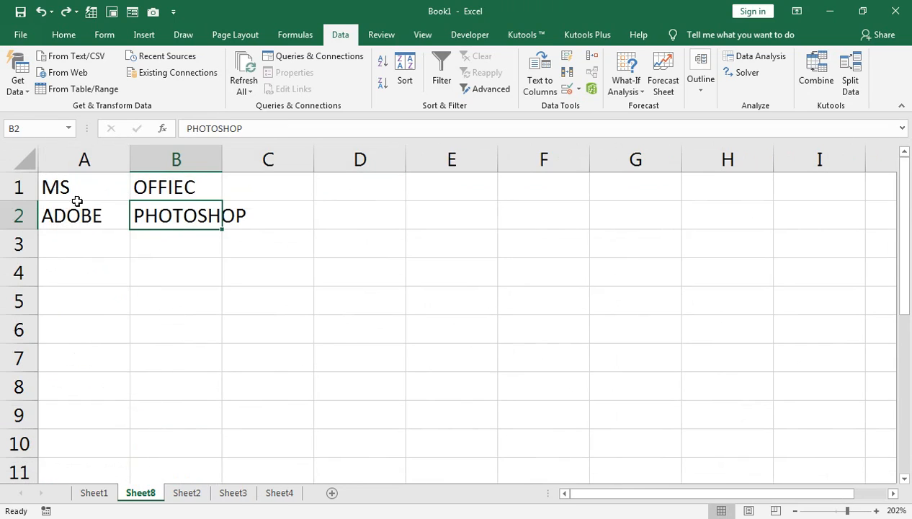
click(23, 160)
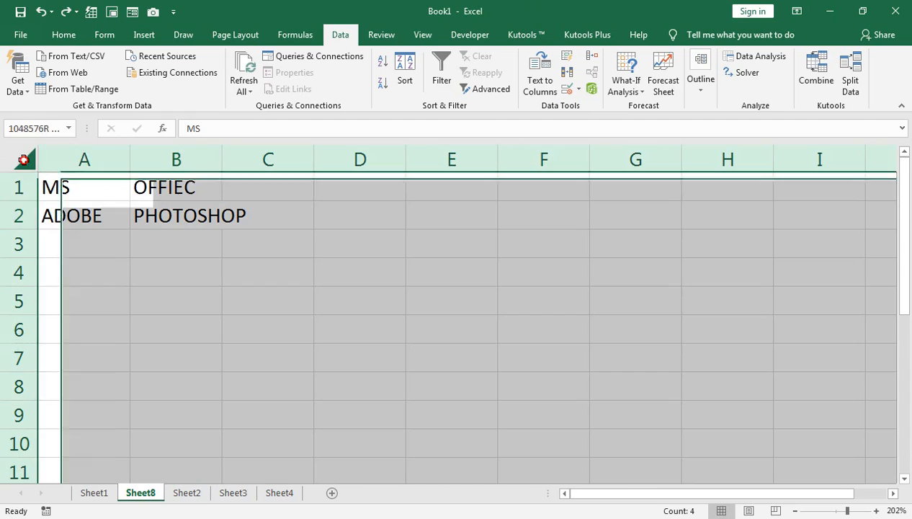
click(62, 34)
click(758, 88)
click(763, 105)
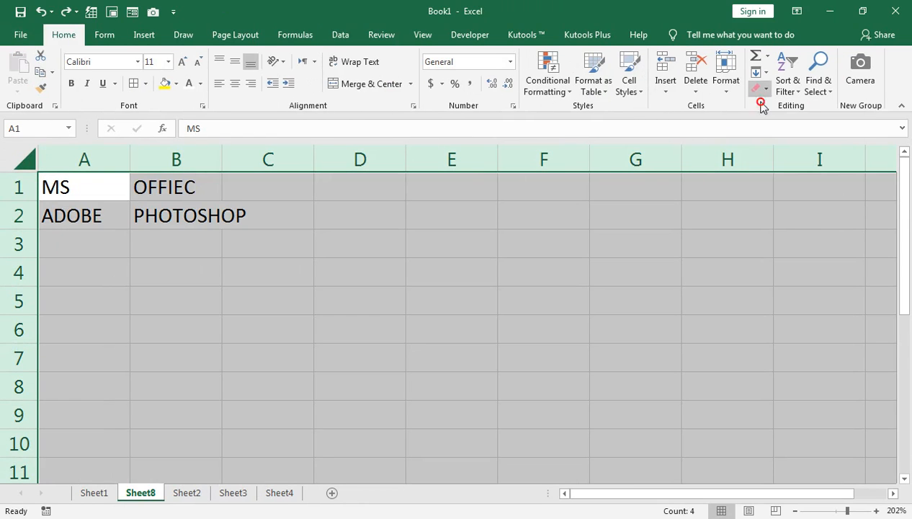
Enter the headers ITEM in B3 and Amount in C3.
click(156, 251)
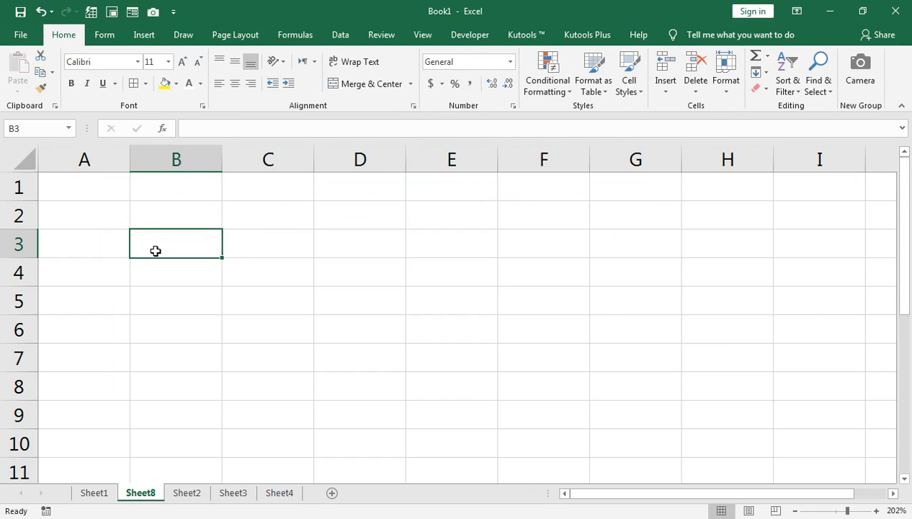
text(ITEM)
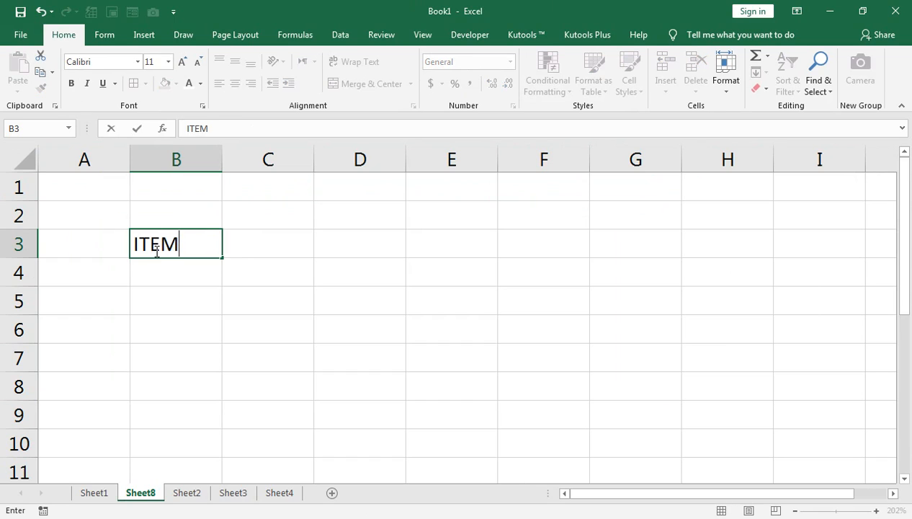
key(Tab)
text(aMOUNT)
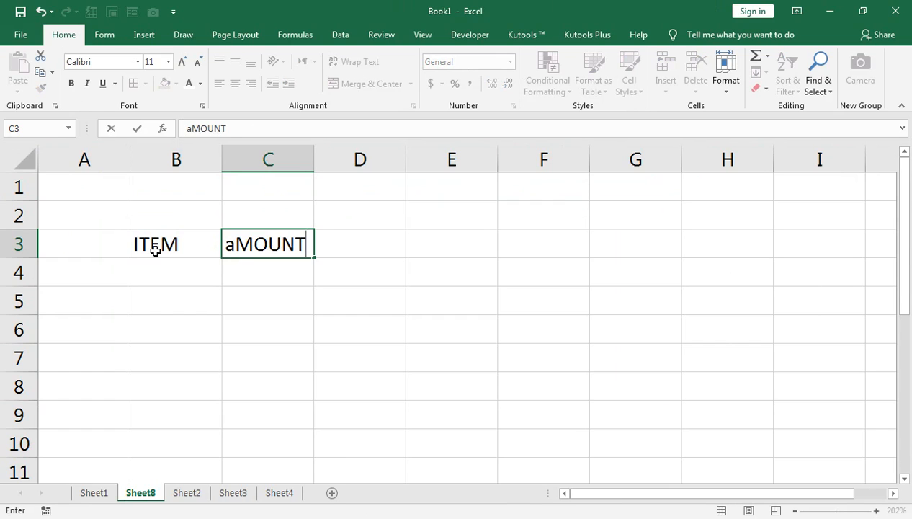
key(Return)
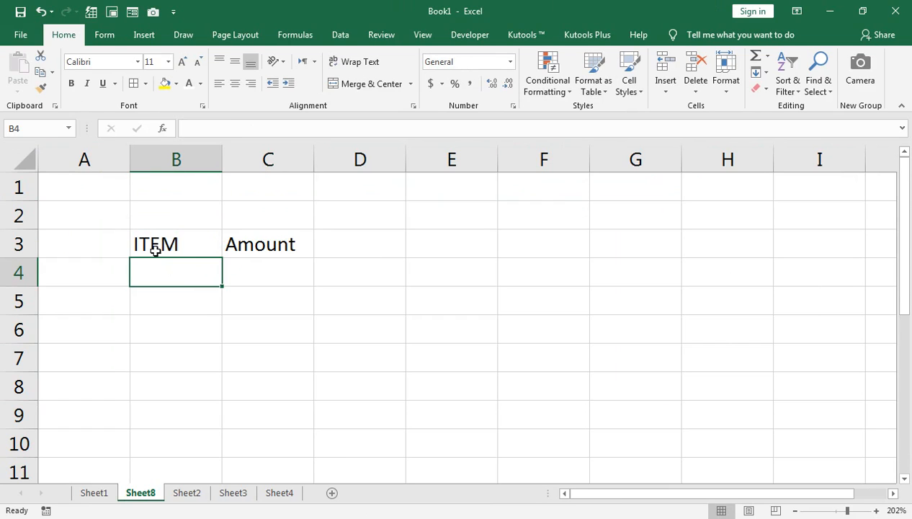
List the items LED, Mouse, Keyboard and USB in cells B4 to B7.
text(LED)
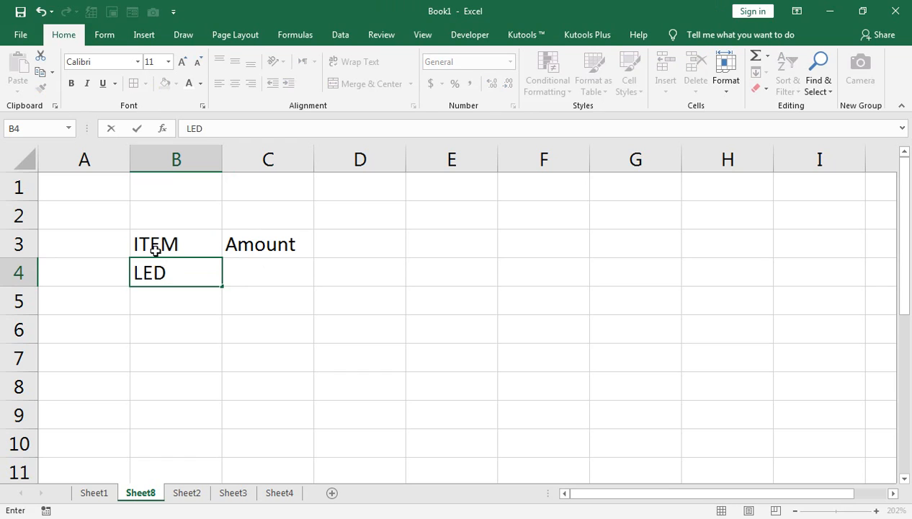
key(Return)
text(Mouse)
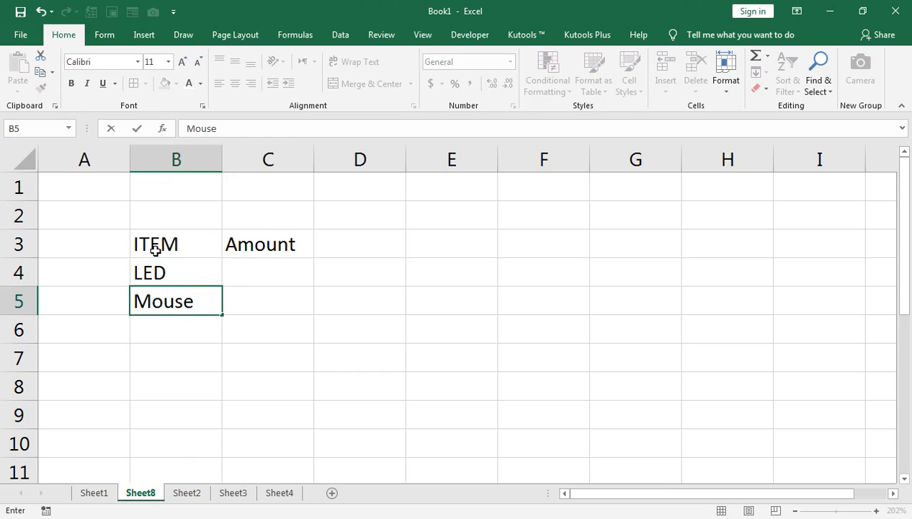
key(Return)
text(K)
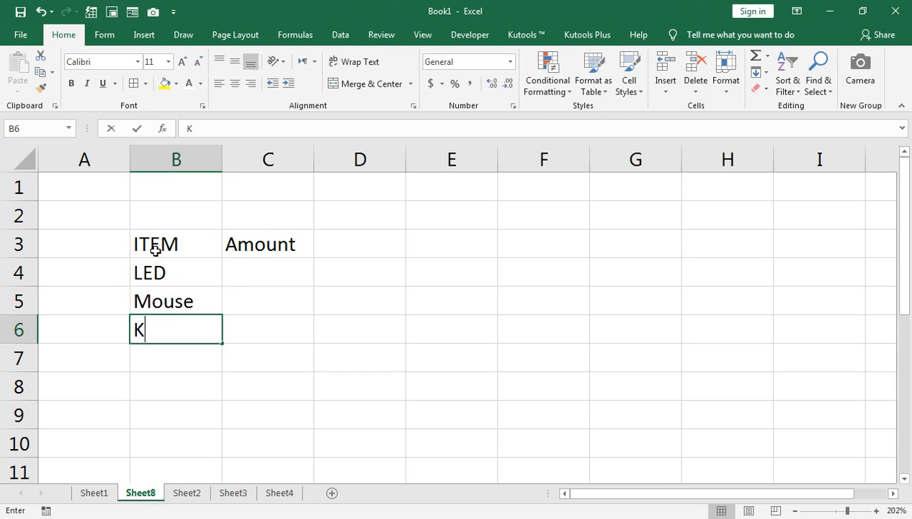
text(eyboard)
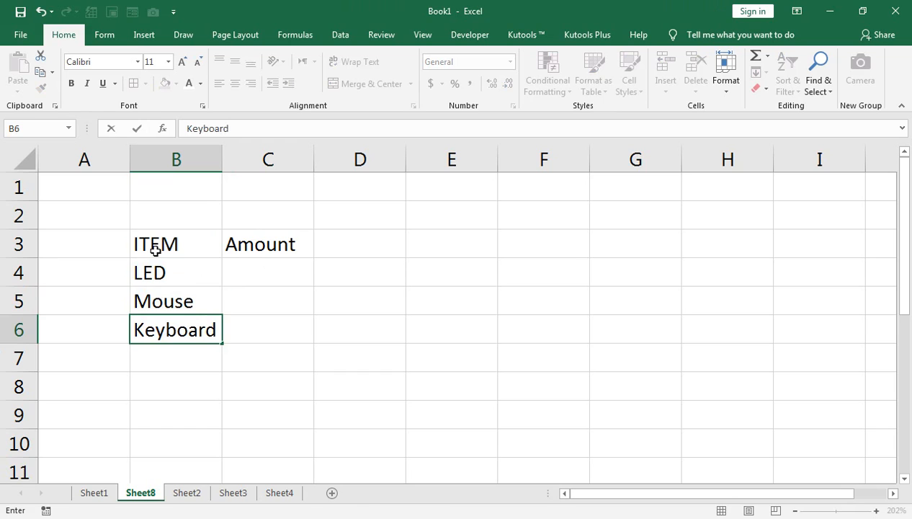
key(Return)
text(UUS)
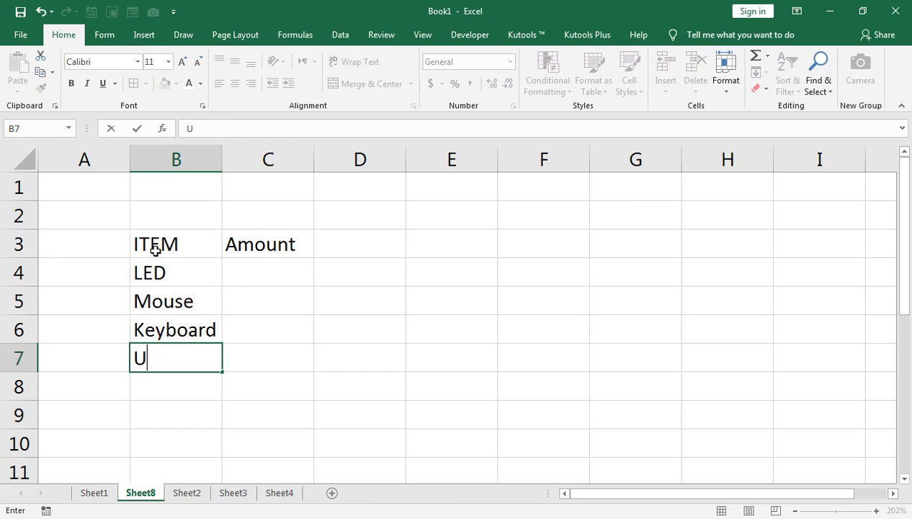
key(BackSpace)
key(BackSpace)
text(SB)
key(Return)
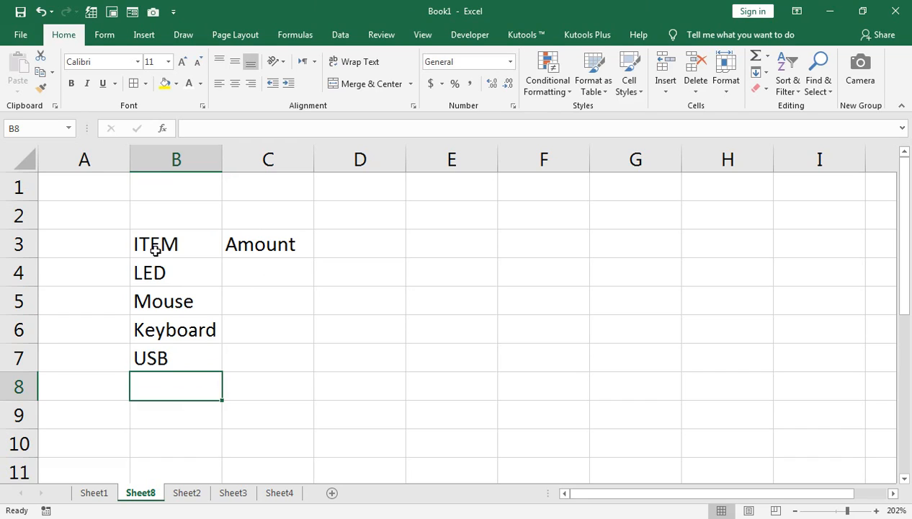
Enter Tea Expense in cell B8.
text(tea)
key(BackSpace)
key(BackSpace)
key(BackSpace)
text(Tea)
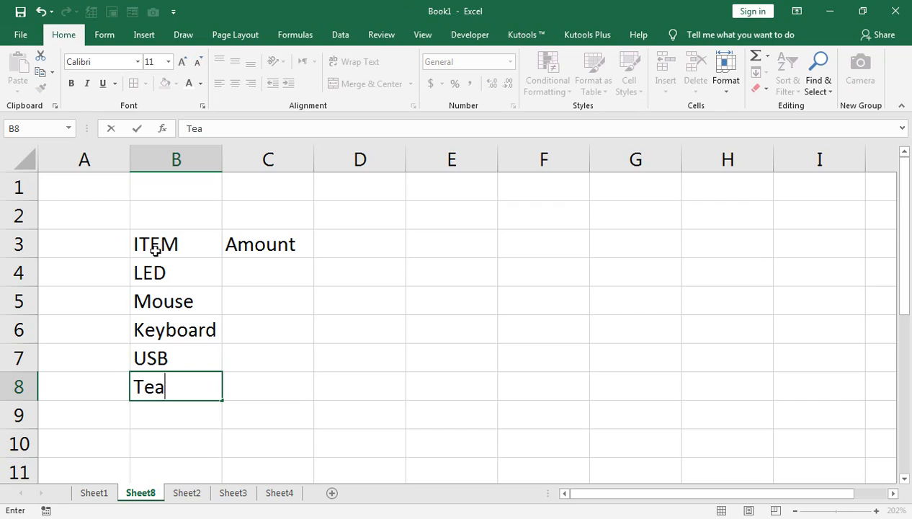
text( Expe)
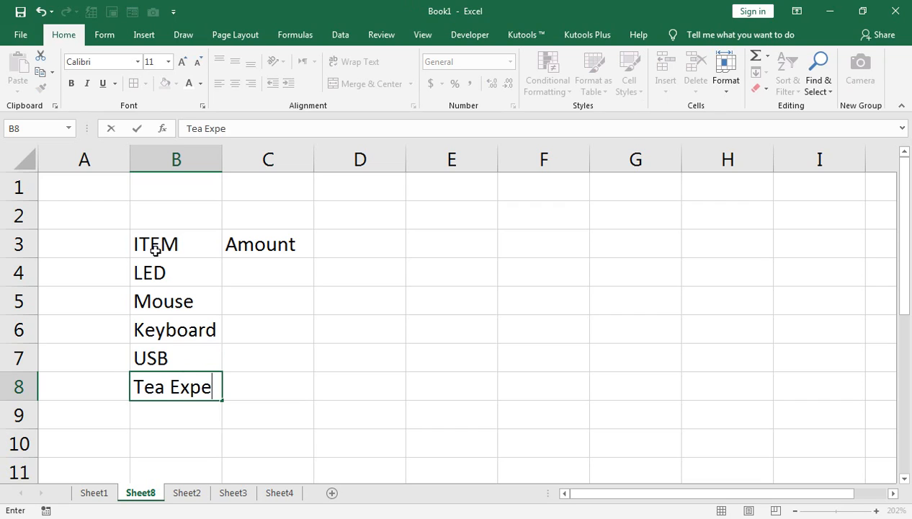
text(nse)
key(Return)
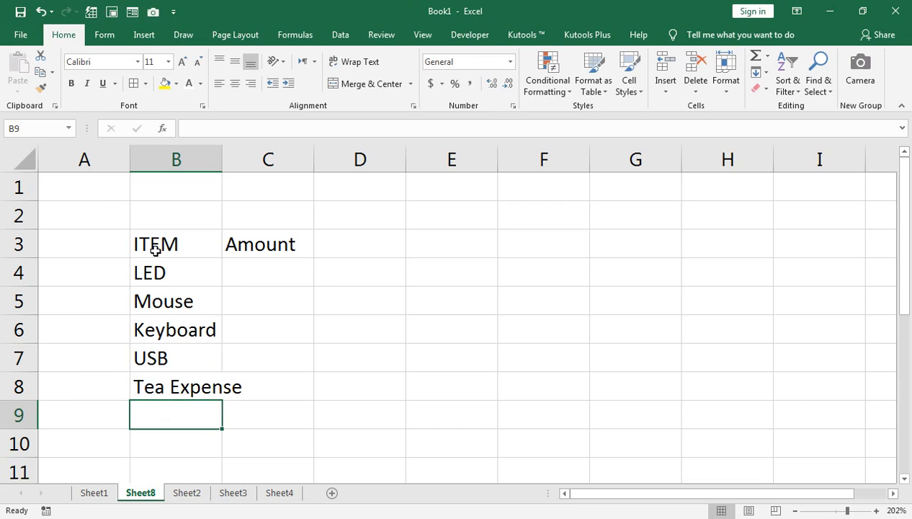
AutoFit the width of column B to fit its contents.
key(Up)
key(alt)
key(p)
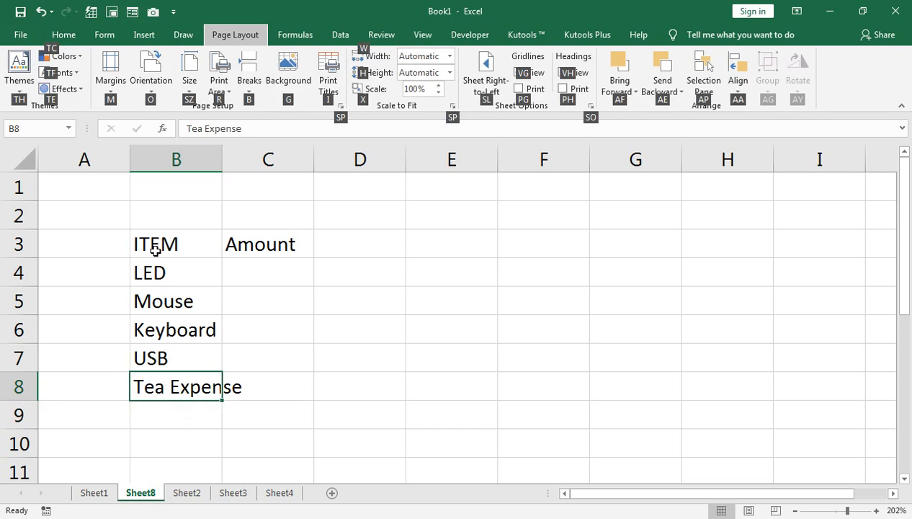
key(a)
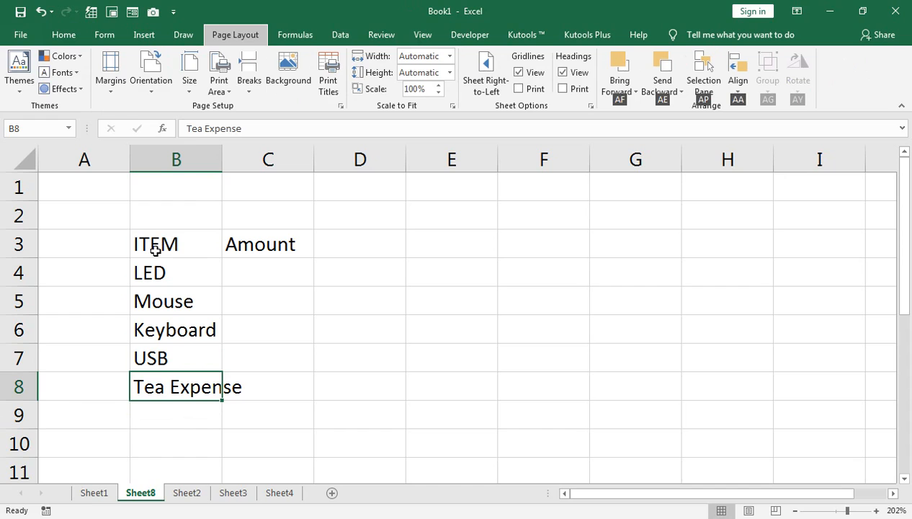
text(oca)
key(Return)
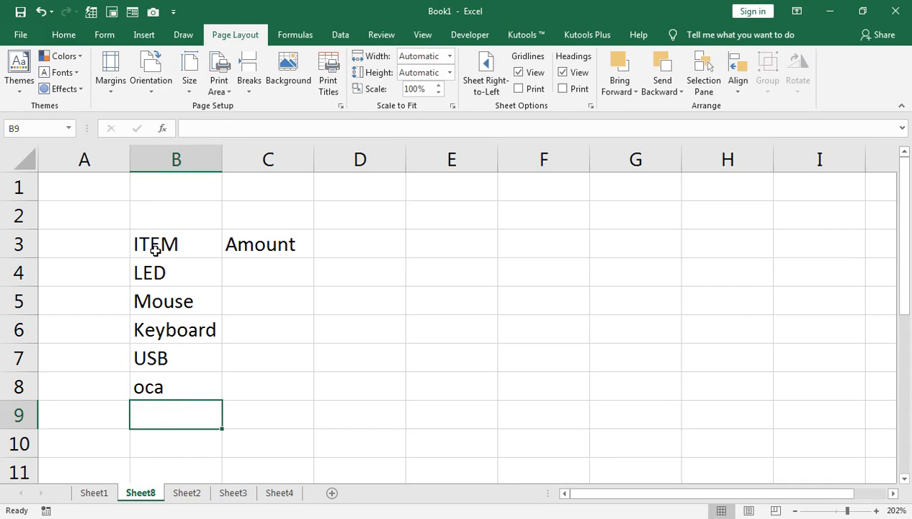
key(ctrl+z)
key(alt+o)
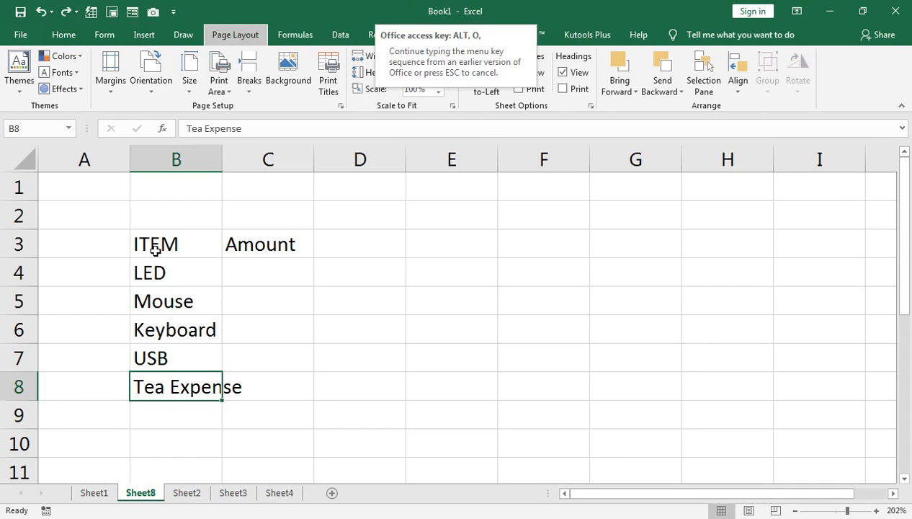
key(c)
key(a)
key(Return)
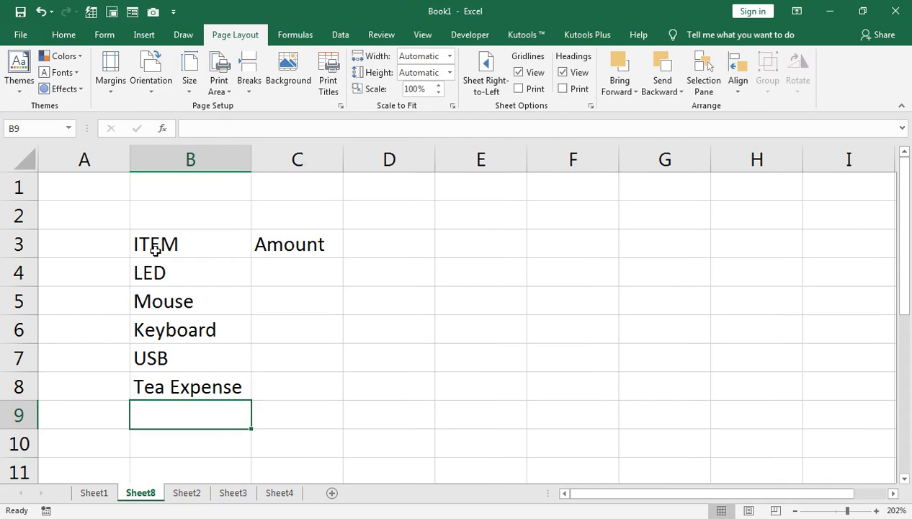
Add the items paper rim and Mouse in cells B9 and B10.
text(paper)
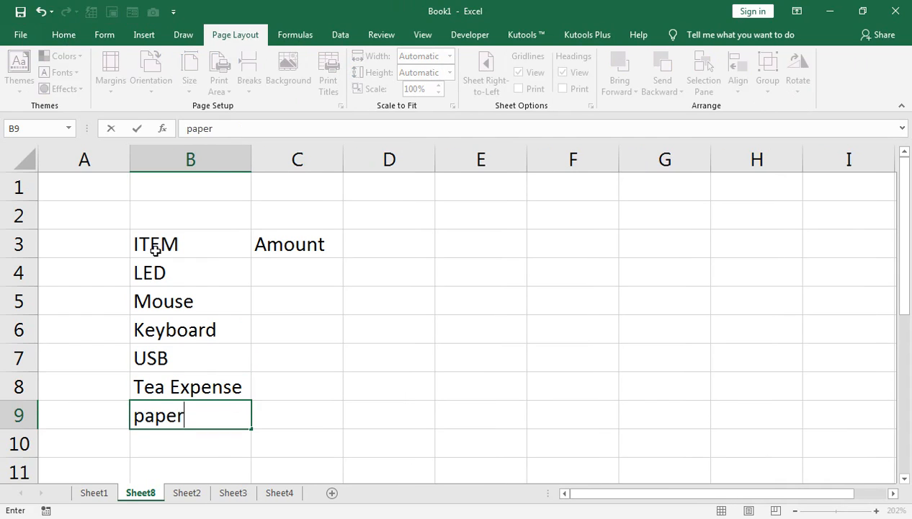
text( rim)
key(Return)
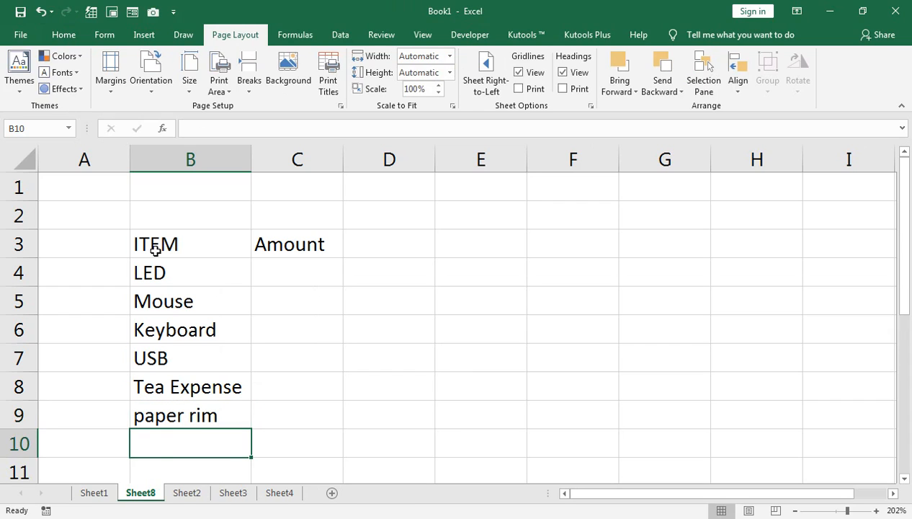
text(Mouse)
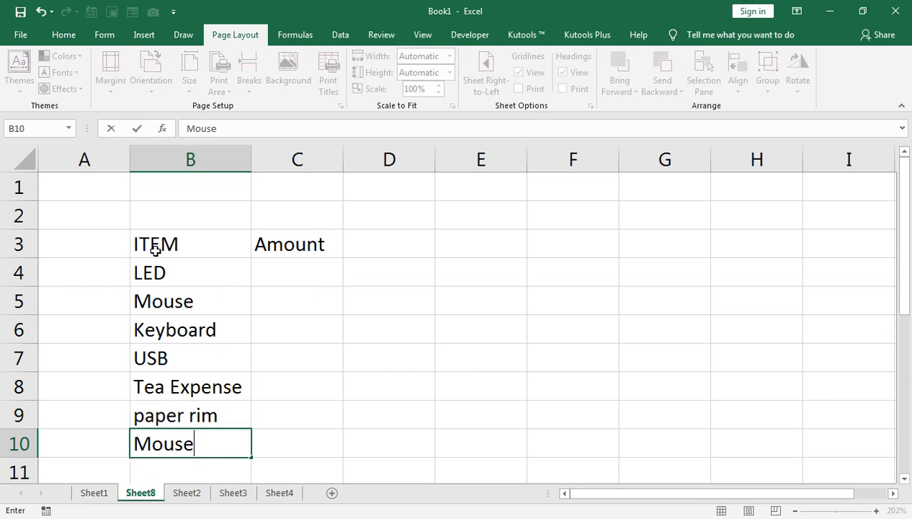
key(Return)
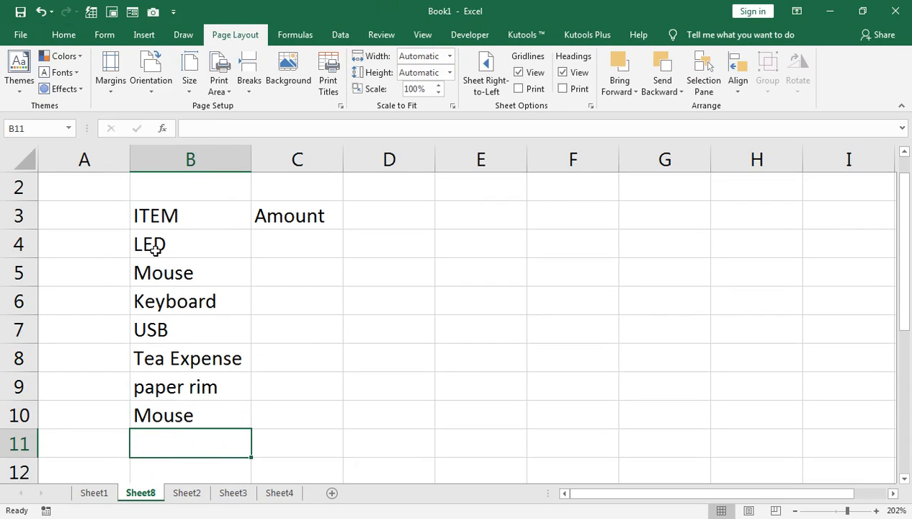
Enter Lunch in cells B11 and B12.
text(luc)
key(BackSpace)
text(nch)
key(BackSpace)
key(BackSpace)
key(BackSpace)
key(BackSpace)
key(BackSpace)
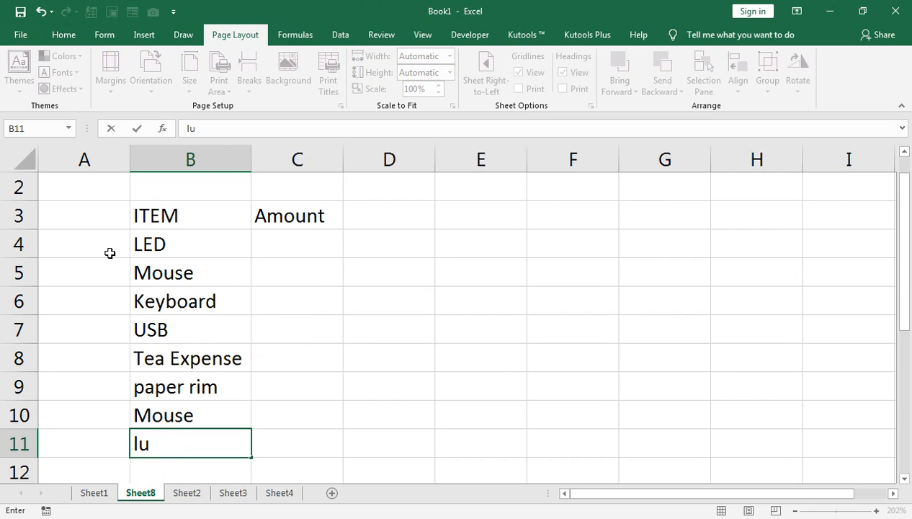
text(Lunch)
key(Return)
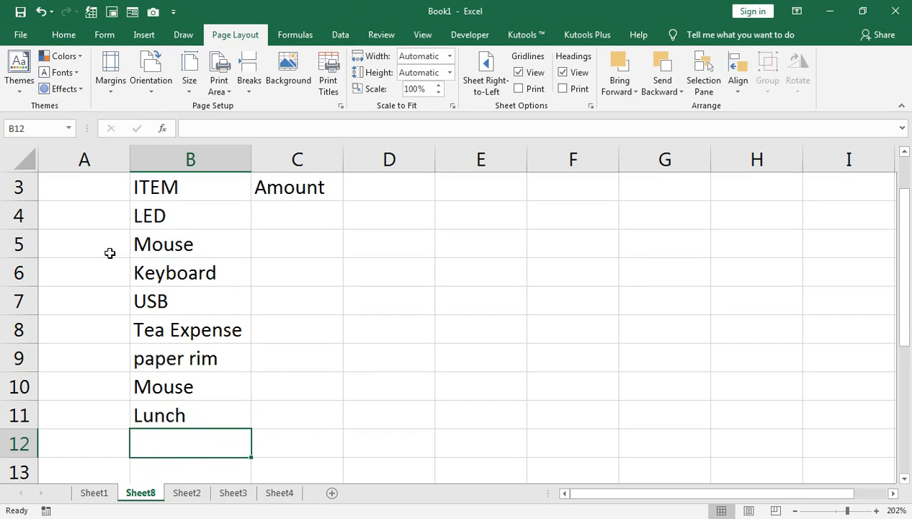
text(L)
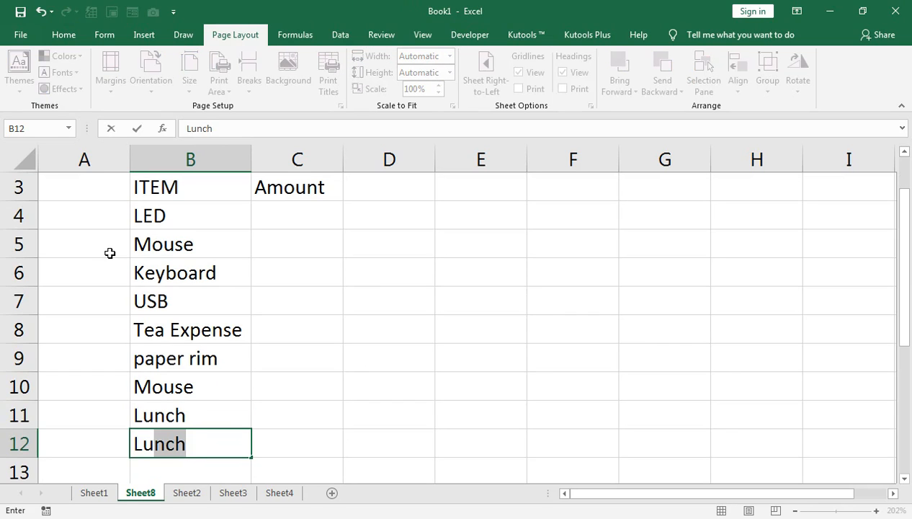
text(unch)
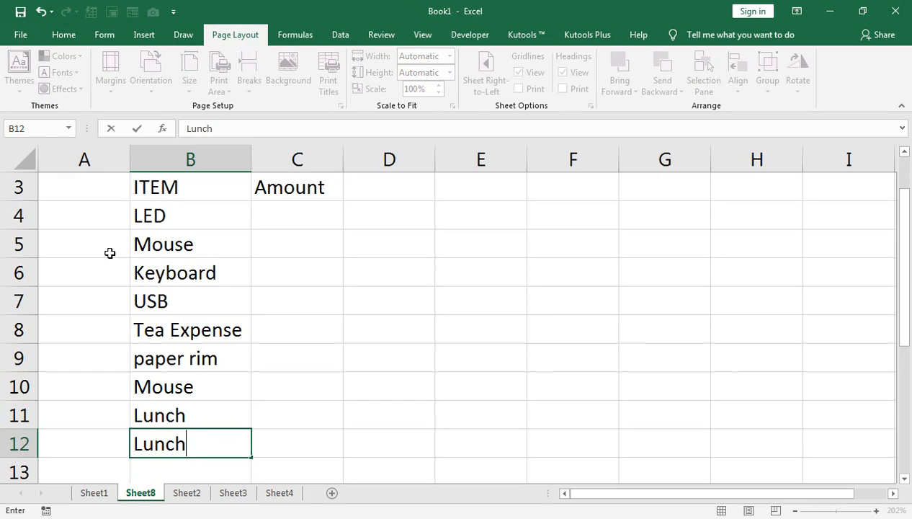
key(Return)
key(Up)
key(Up)
key(Up)
key(Up)
key(Up)
key(Up)
key(Up)
key(Up)
key(Up)
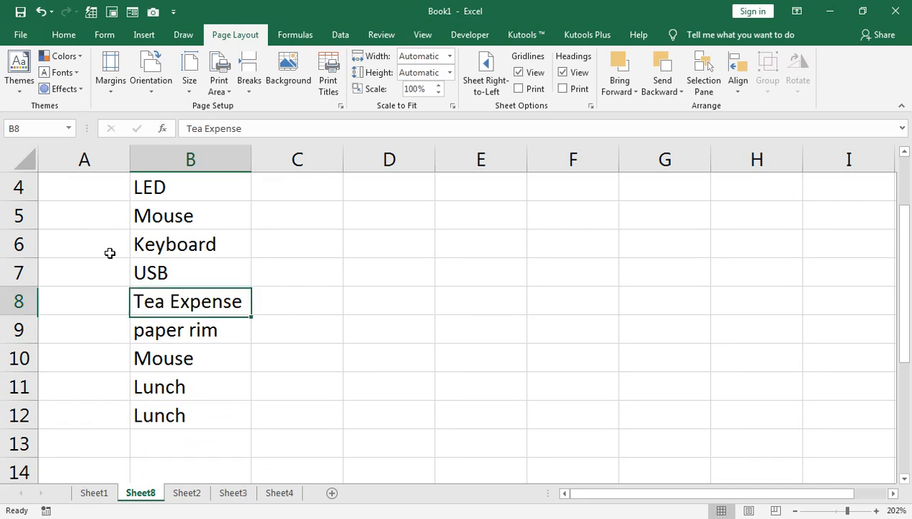
key(Up)
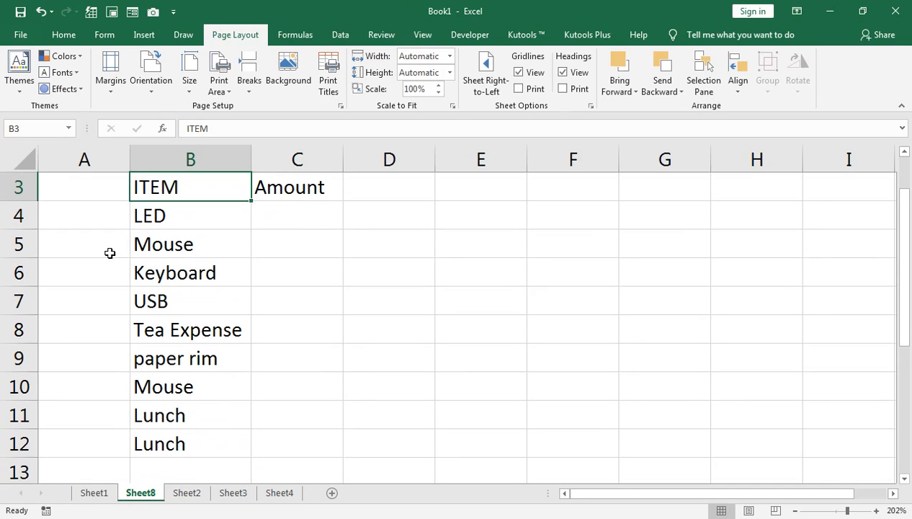
key(Down)
key(Left)
key(Down)
key(Down)
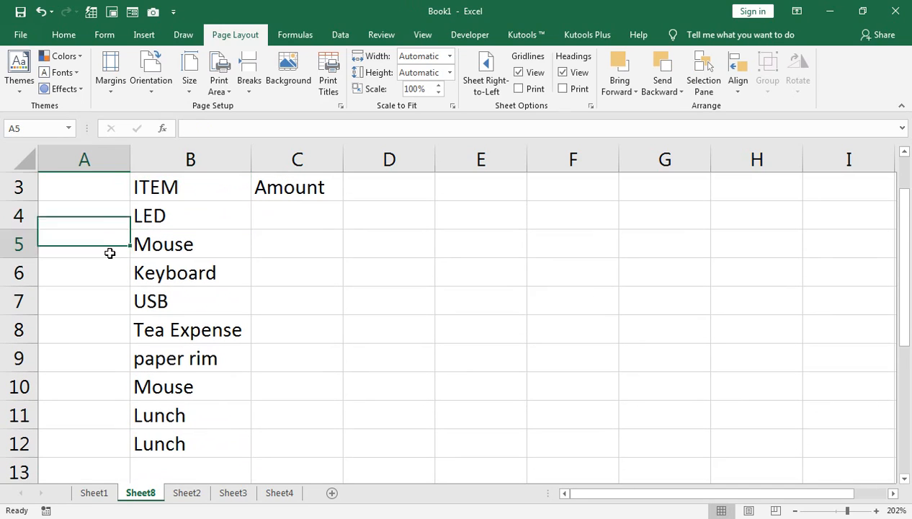
Enter the amounts 500, 600, 450 and 256 in cells C4 to C7.
click(287, 218)
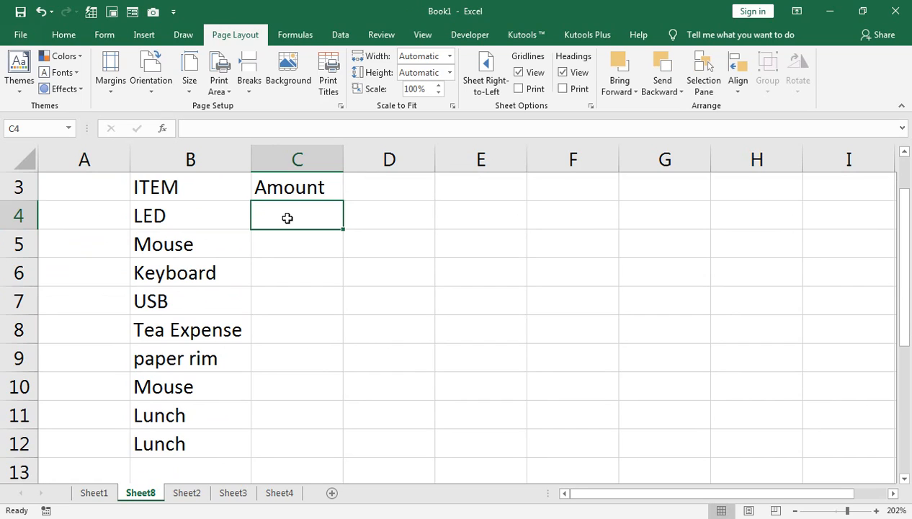
text(500)
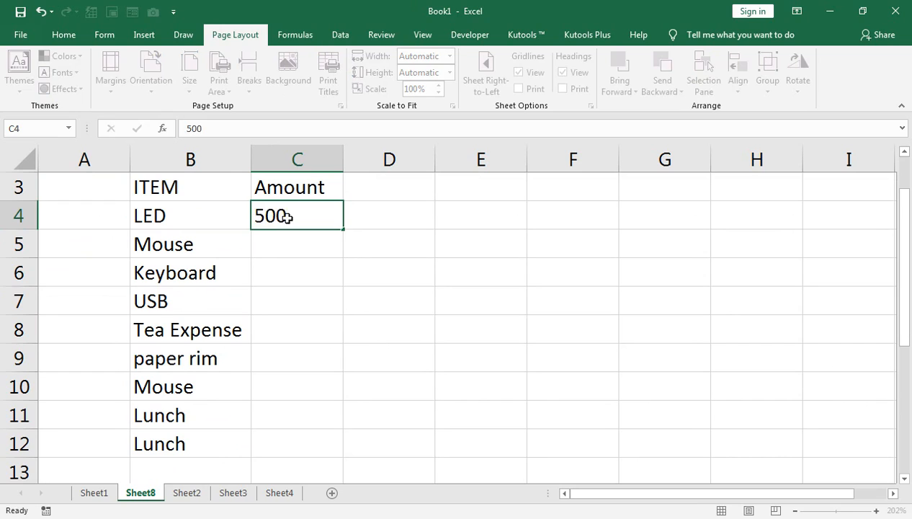
key(Return)
text(600)
key(Return)
text(450)
key(Return)
text(256)
key(Return)
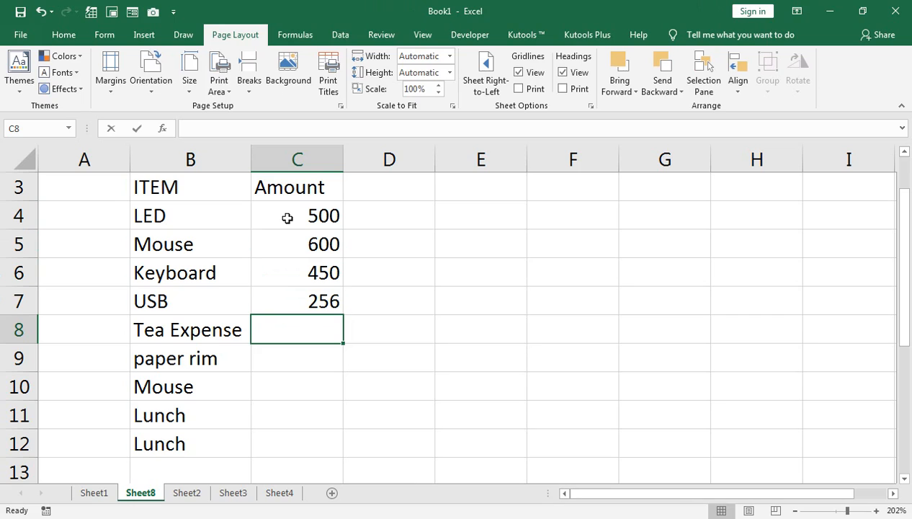
Enter the amounts 140, 600, 250, 5000 and 500 in cells C8 to C12.
text(14)
key(Return)
text(600)
key(Return)
text(250)
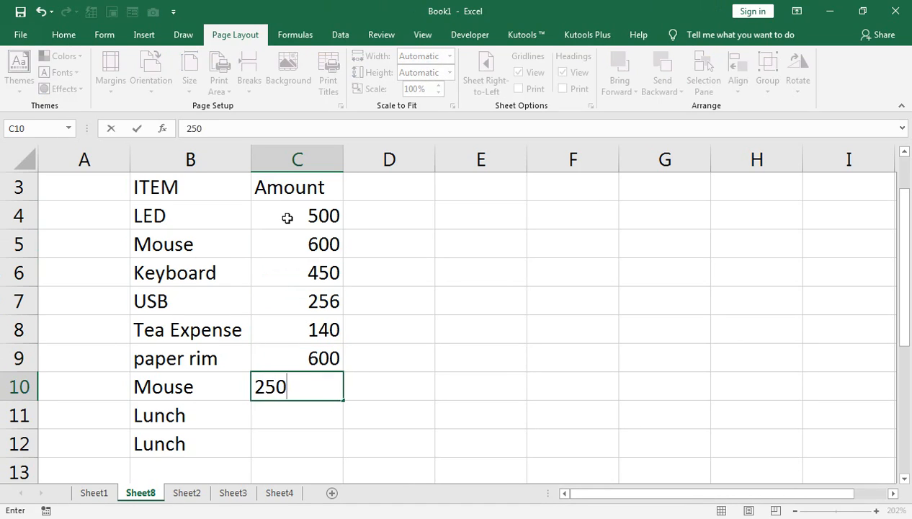
key(Return)
text(5000)
key(Return)
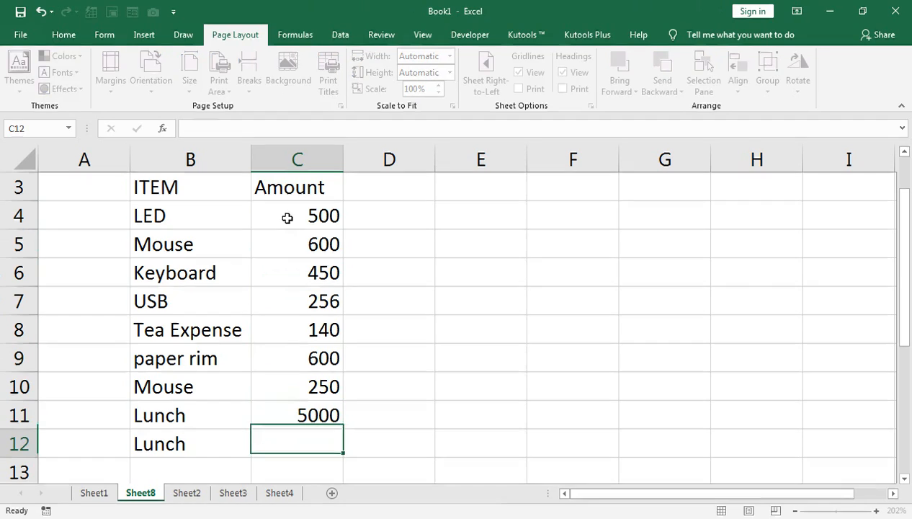
text(500)
key(Return)
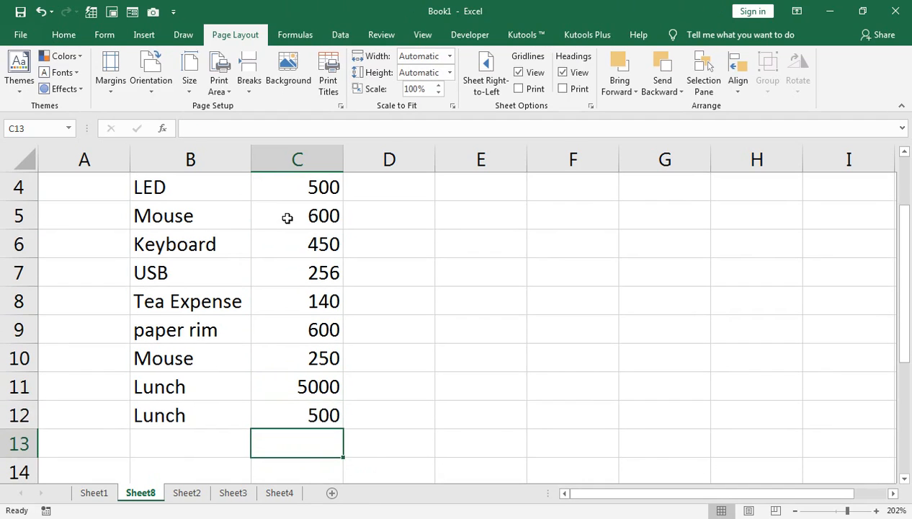
key(Return)
Change the LED amount in cell C4 to 5000.
scroll(288, 217, up, 2)
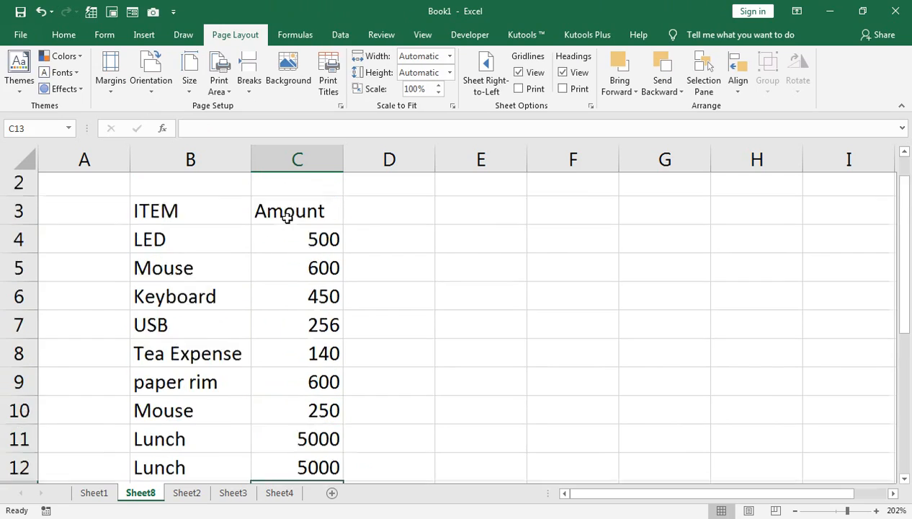
click(315, 273)
text(5000)
key(Return)
Sort the item list A to Z by the ITEM column.
click(167, 242)
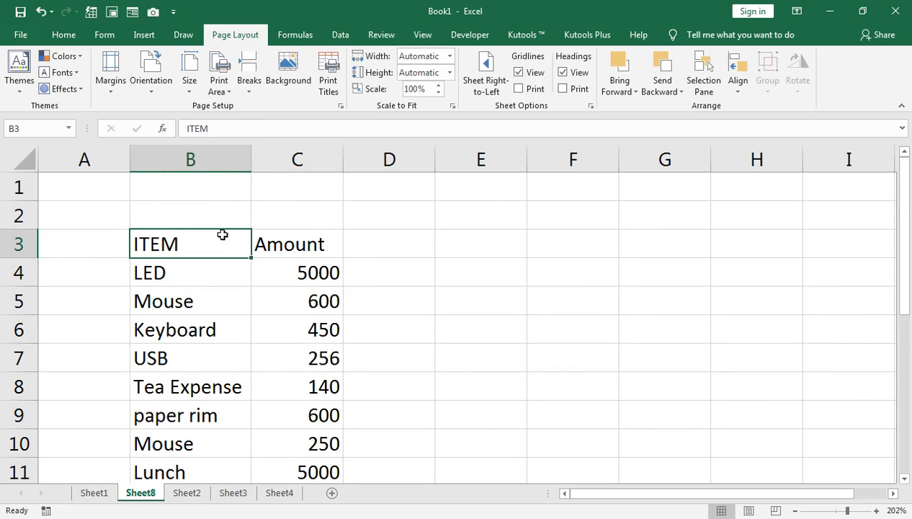
click(381, 34)
click(339, 34)
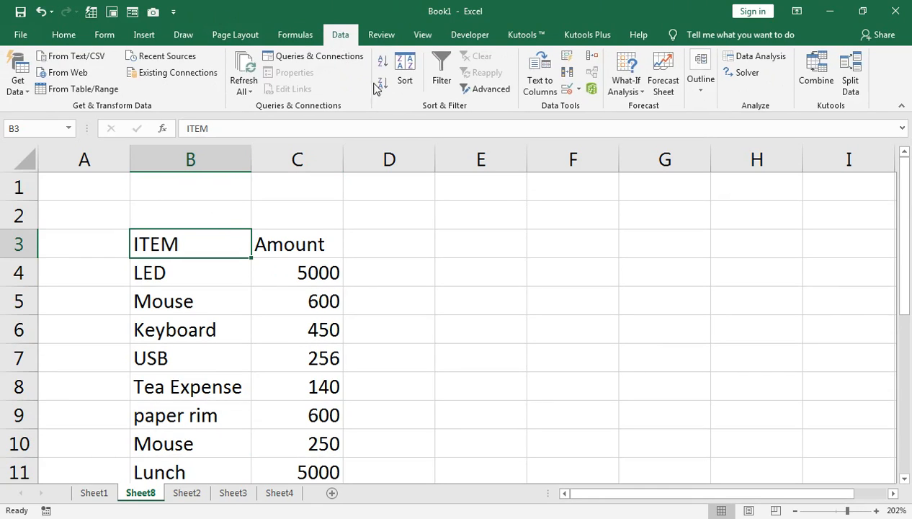
key(F2)
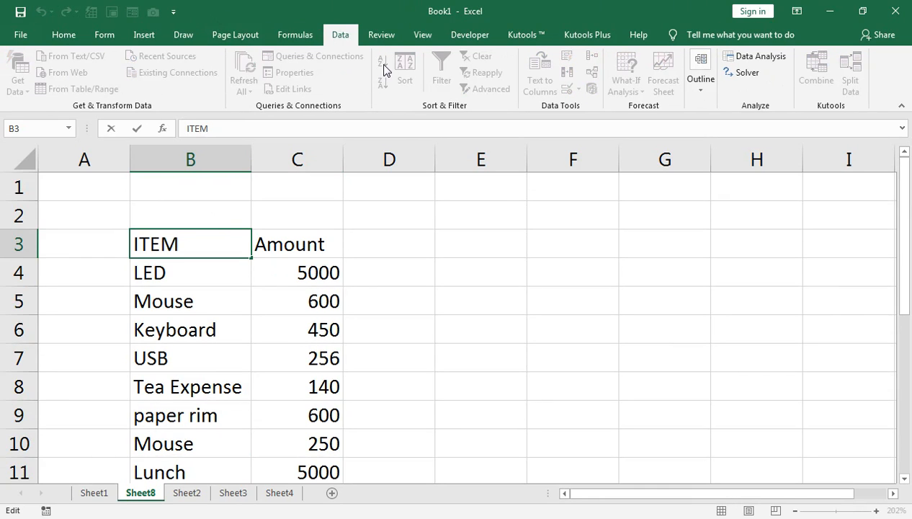
key(Return)
click(187, 242)
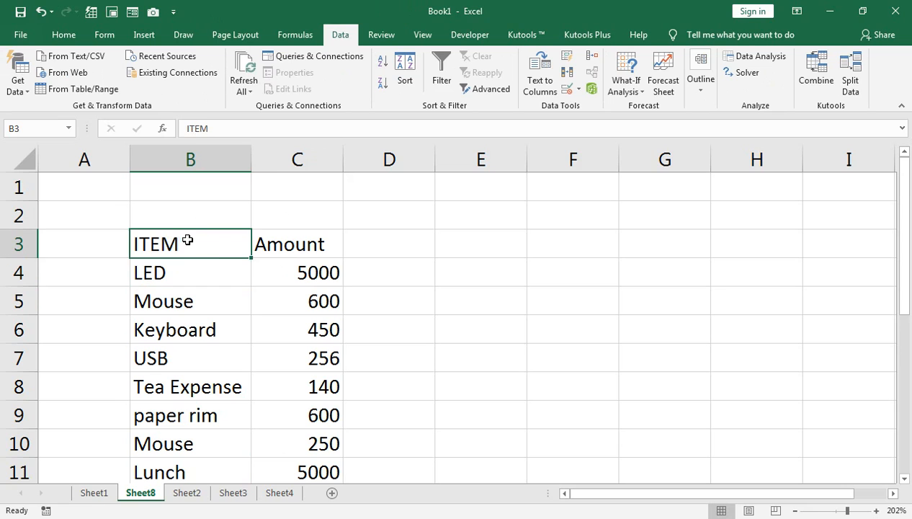
key(F2)
key(Return)
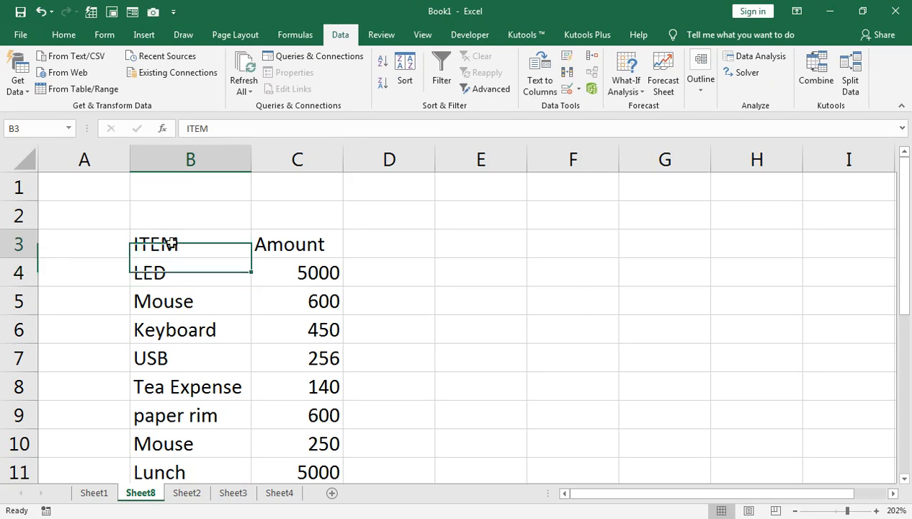
click(171, 244)
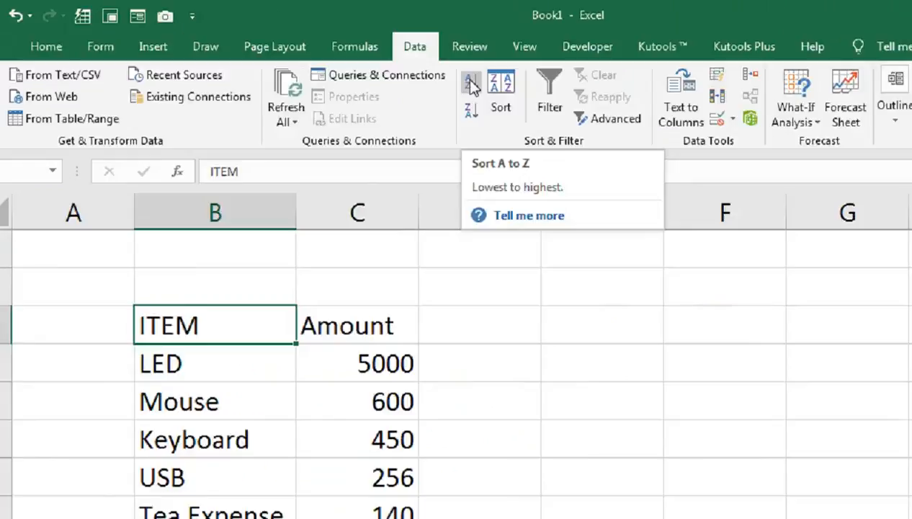
click(646, 120)
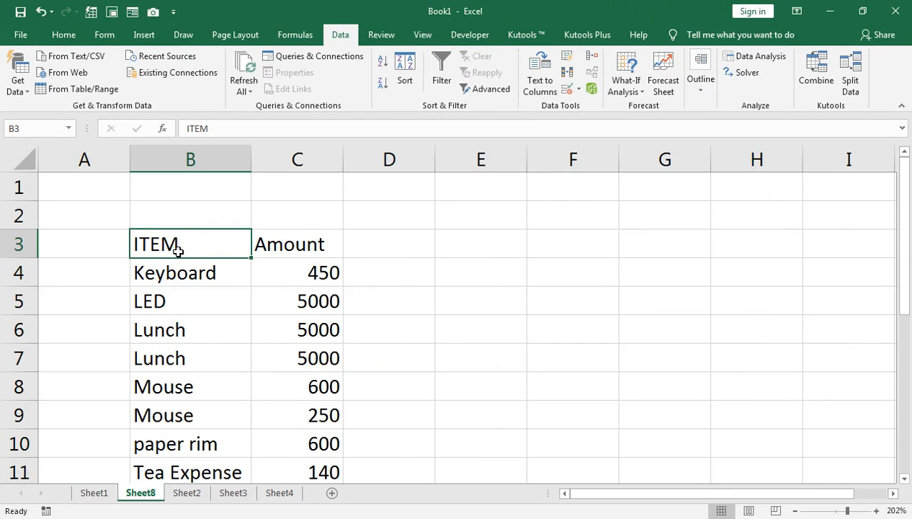
Select the table B3:C12 and start the Subtotal command.
key(ctrl+shift+Right)
key(ctrl+shift+Down)
key(ctrl+q)
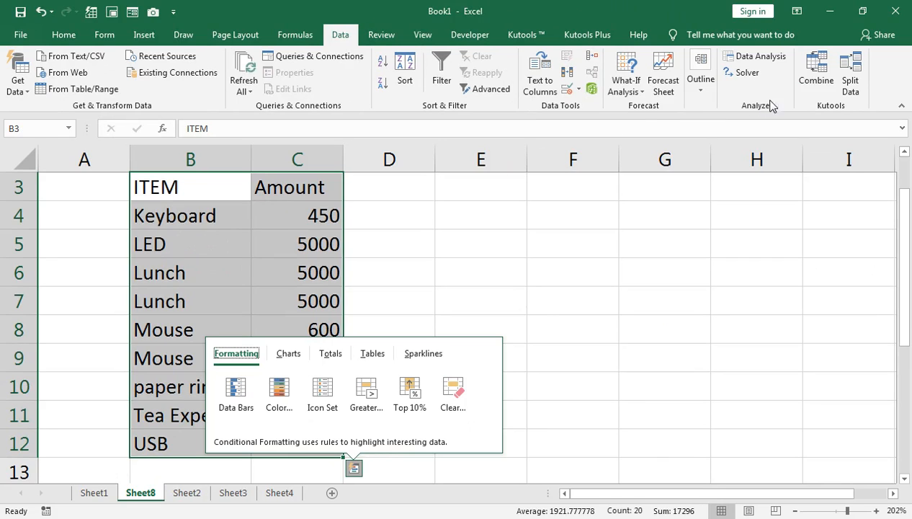
click(694, 97)
click(761, 141)
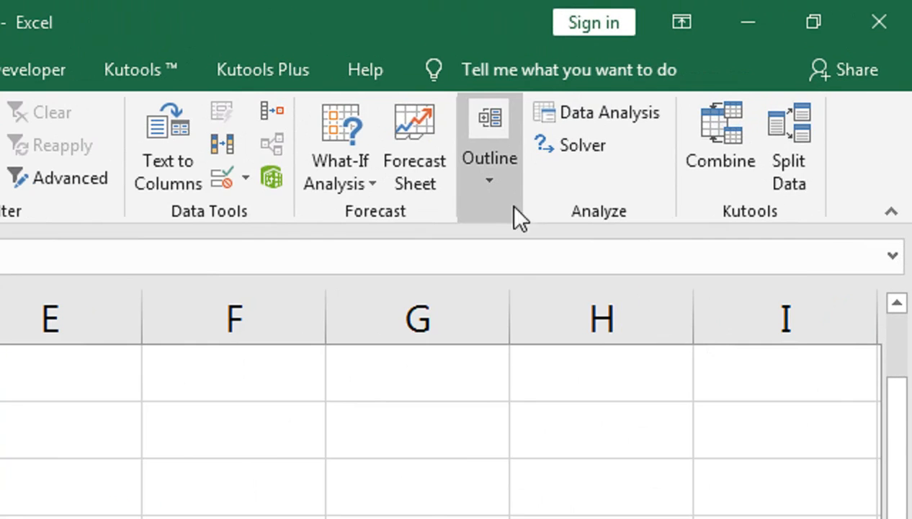
click(701, 96)
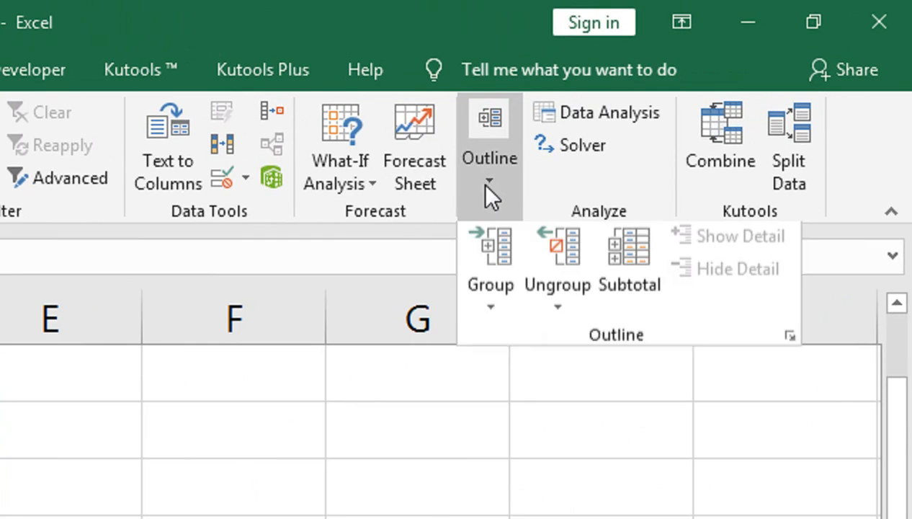
click(608, 291)
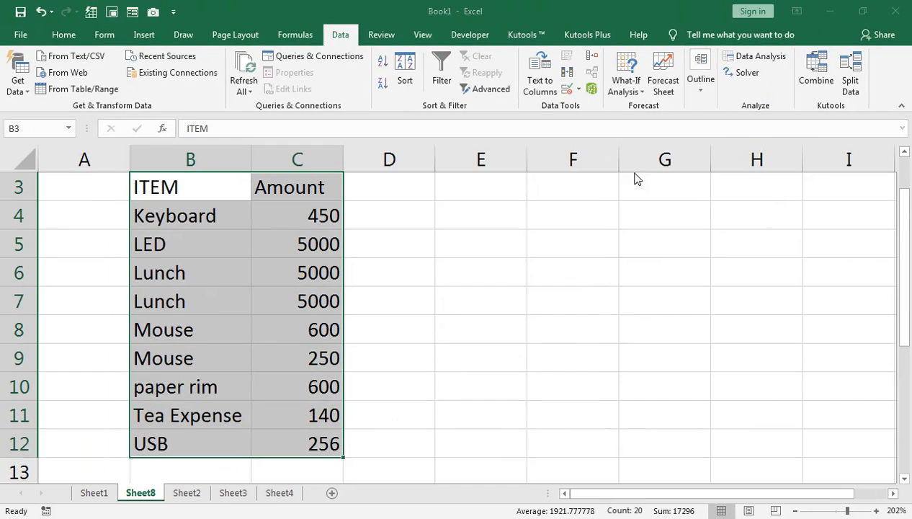
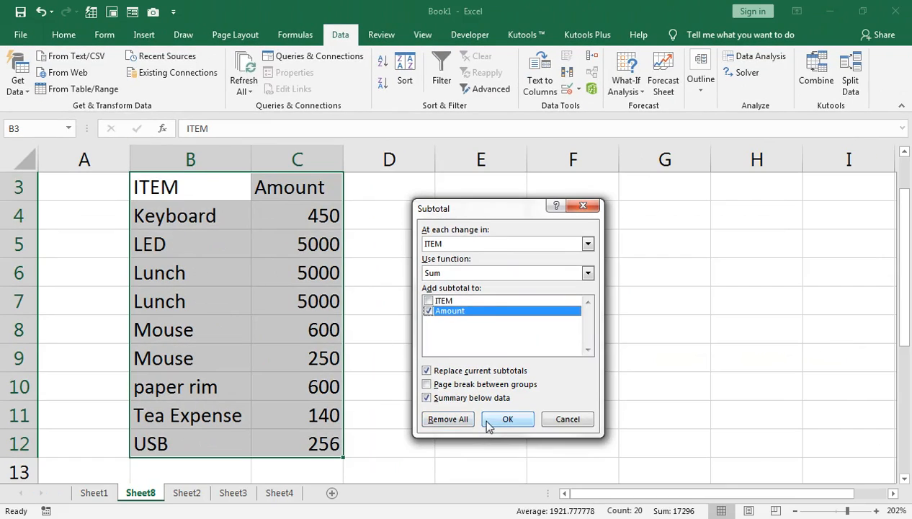
Apply subtotals summing Amount at each change in ITEM, and autofit column B to fit the total labels.
click(497, 420)
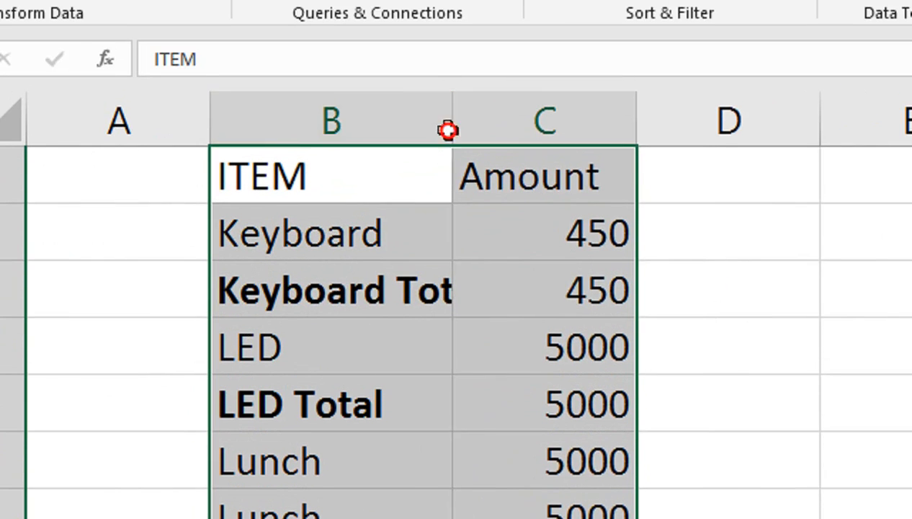
double_click(447, 130)
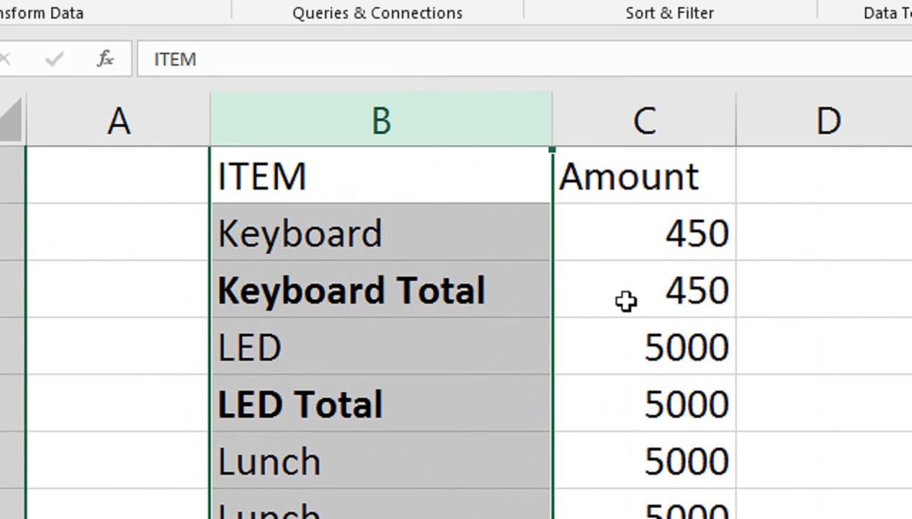
click(407, 352)
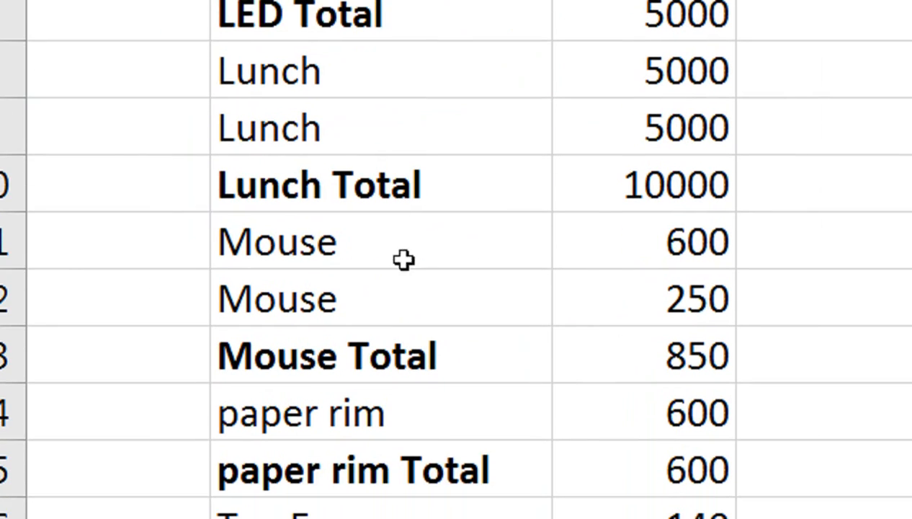
Collapse the Mouse, paper rim, Tea Expense and USB subtotal groups.
scroll(474, 316, down, 2)
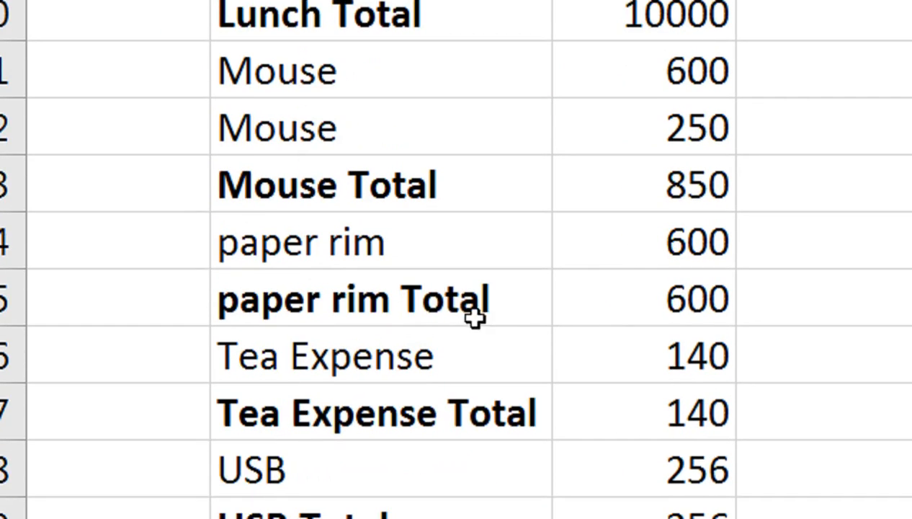
scroll(422, 310, down, 1)
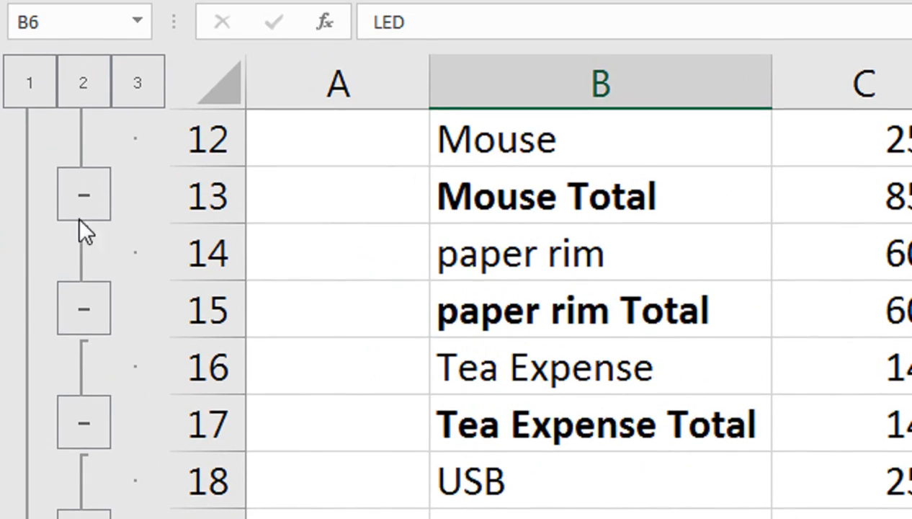
click(85, 205)
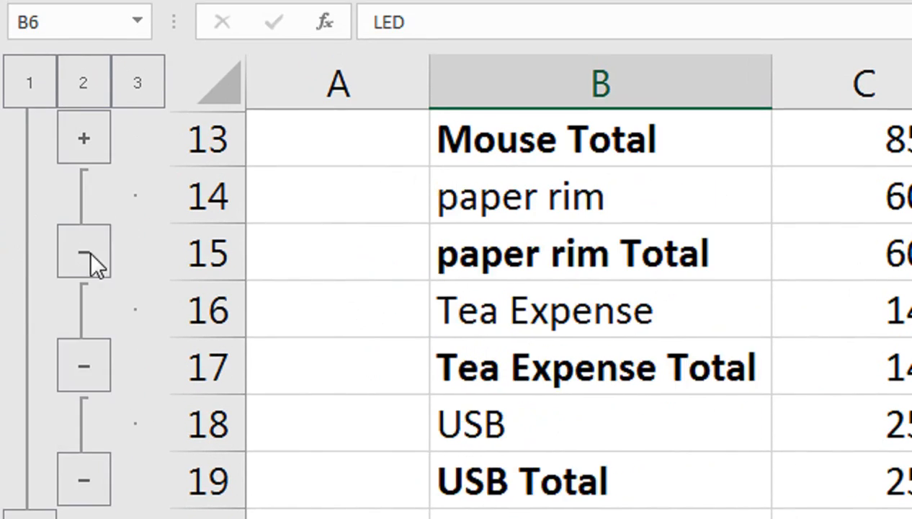
click(89, 252)
click(89, 303)
click(86, 368)
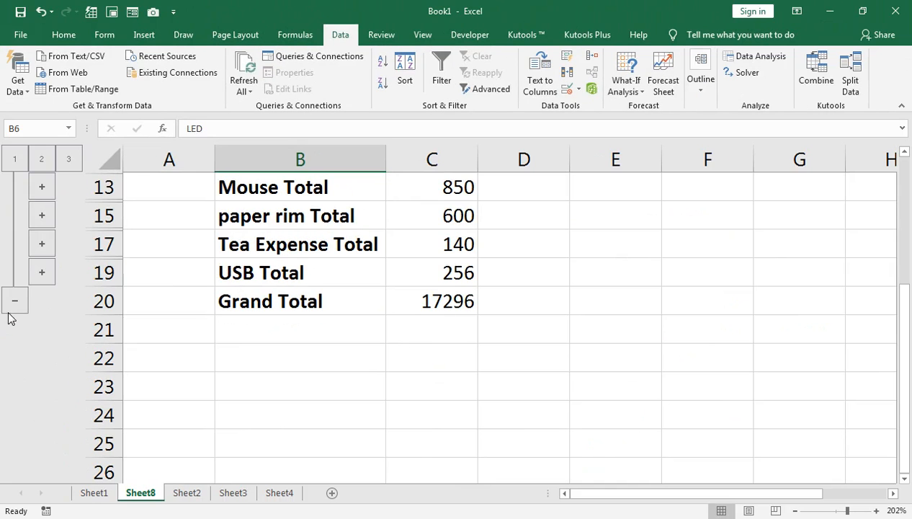
Collapse the outline to the grand total, then expand it and the Mouse, paper rim, Tea Expense and USB groups again.
click(12, 305)
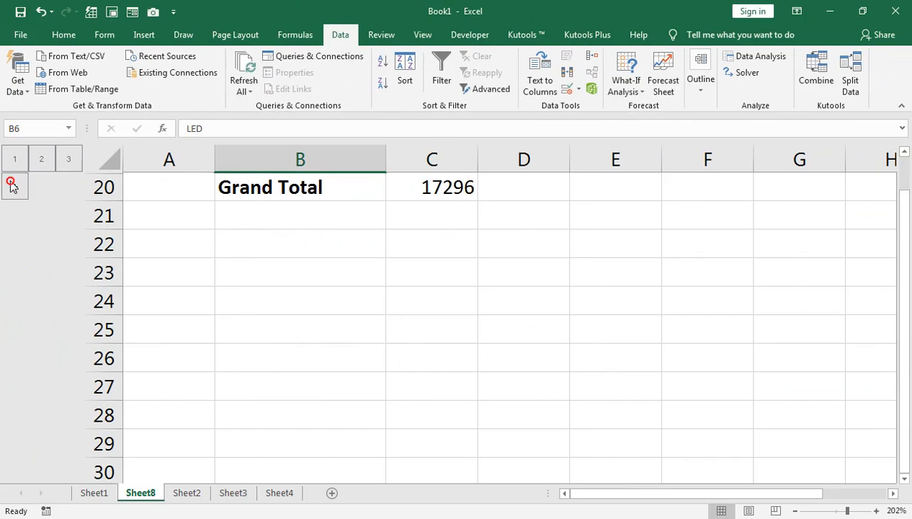
click(11, 184)
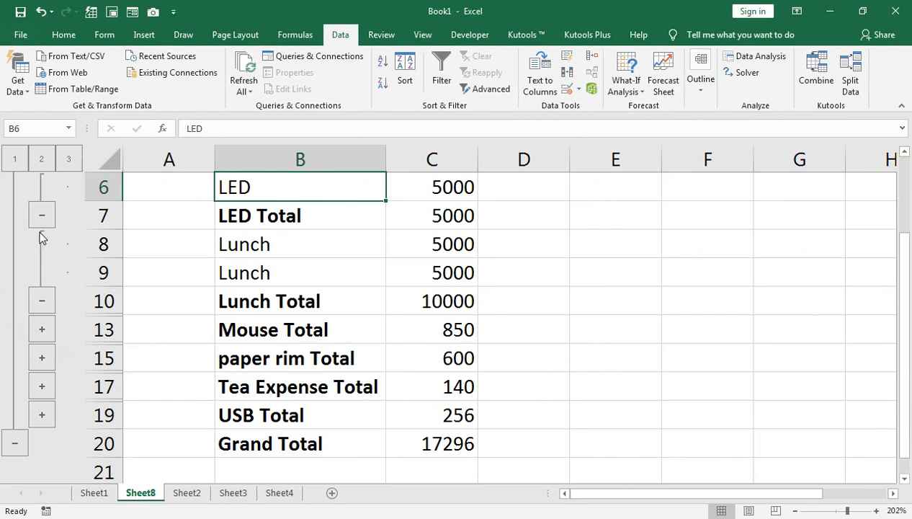
click(42, 415)
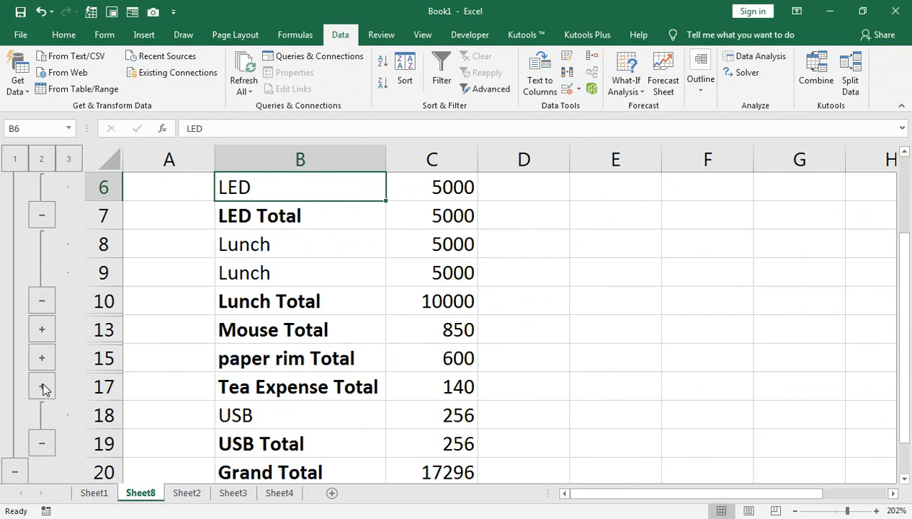
click(43, 387)
click(42, 358)
click(43, 333)
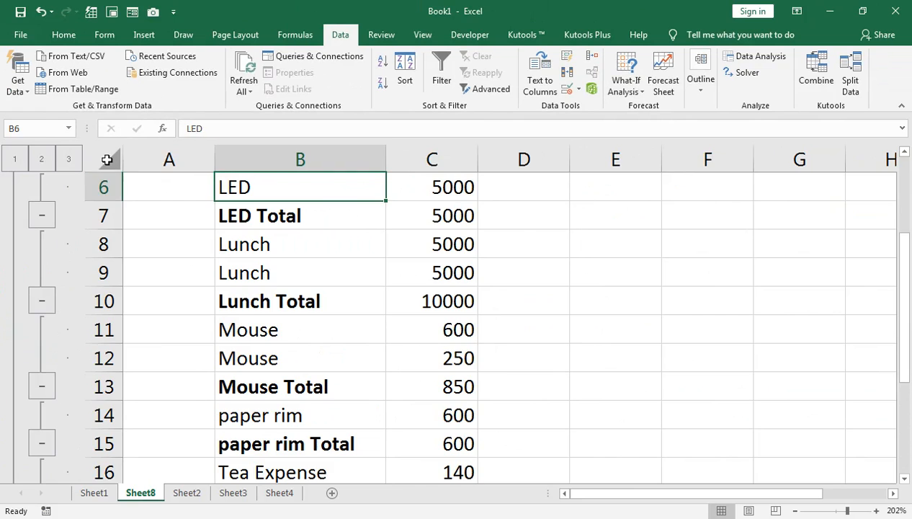
Select the whole sheet and remove all subtotals.
click(110, 161)
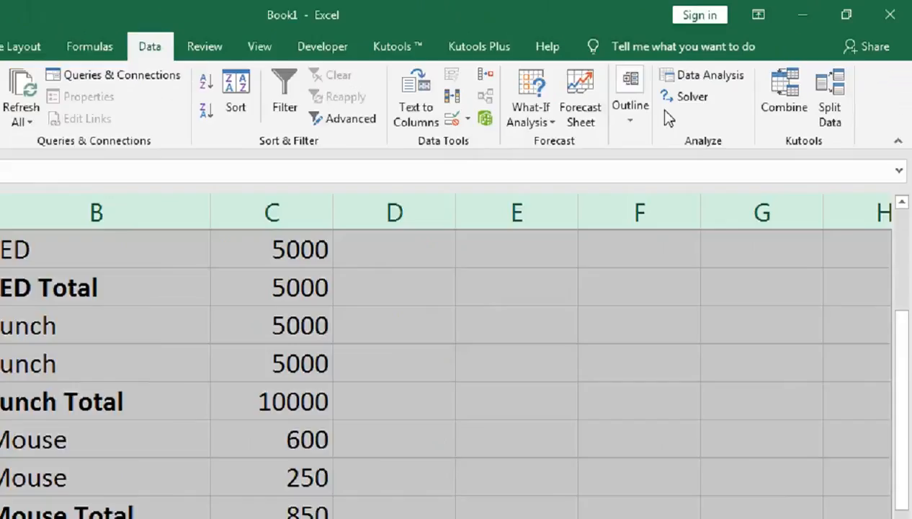
click(700, 83)
click(612, 296)
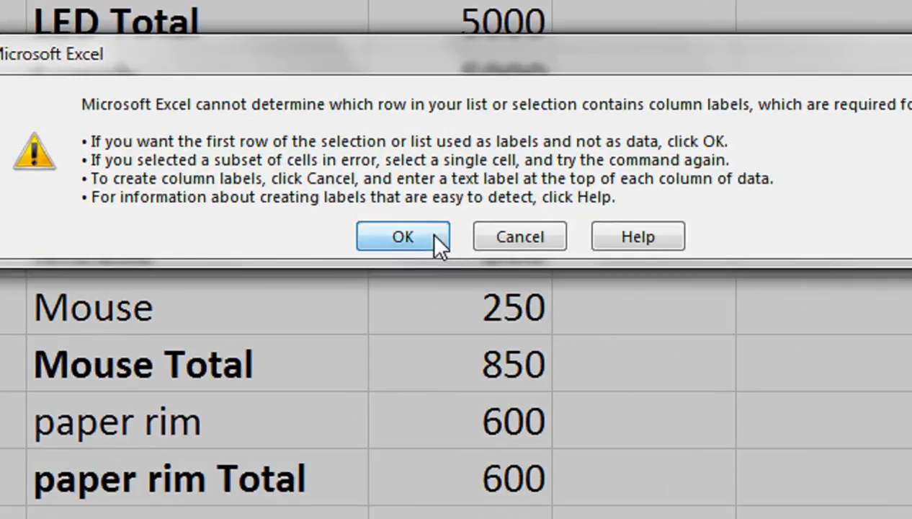
click(381, 240)
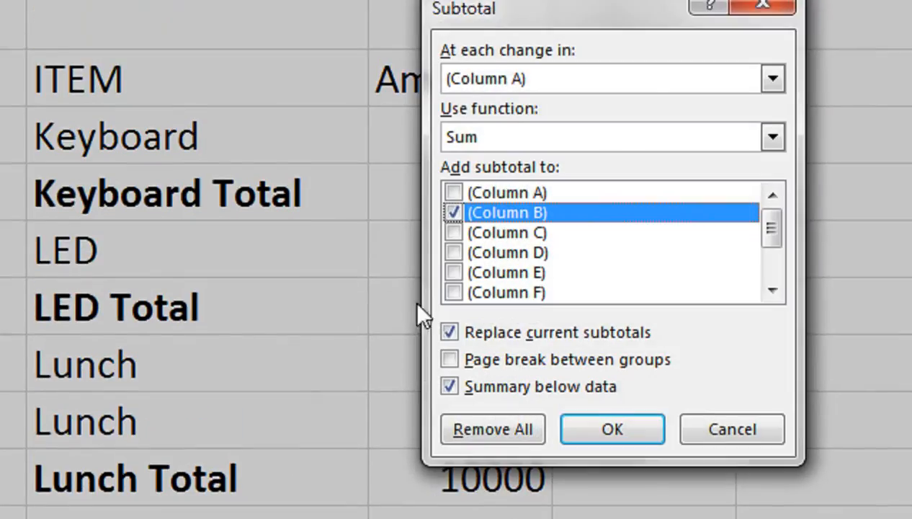
click(452, 165)
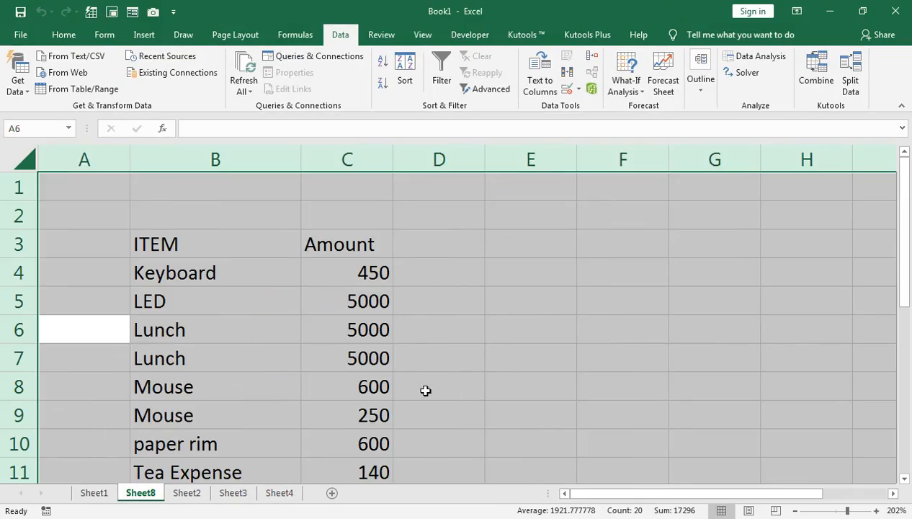
click(425, 390)
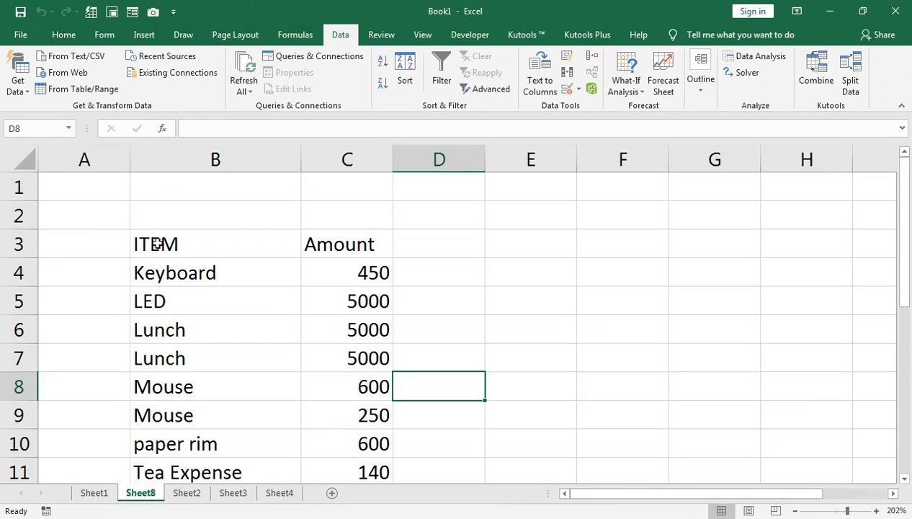
Switch to Sheet1 and scroll through the list of tips.
click(103, 494)
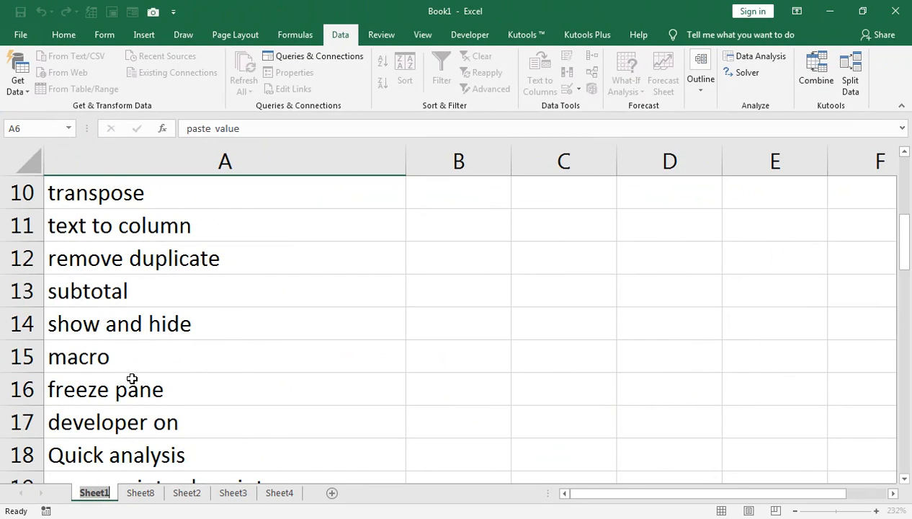
click(129, 371)
scroll(108, 432, down, 3)
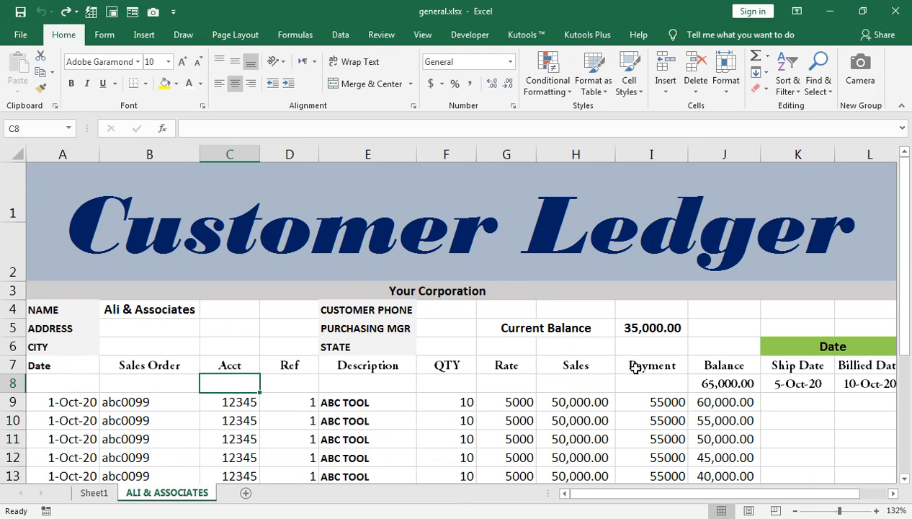
text(7)
double_click(629, 395)
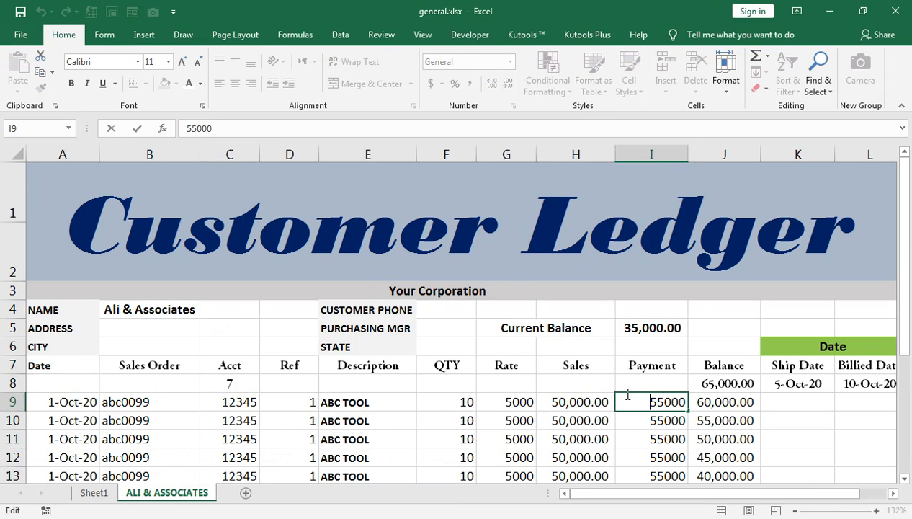
click(583, 383)
key(ctrl+z)
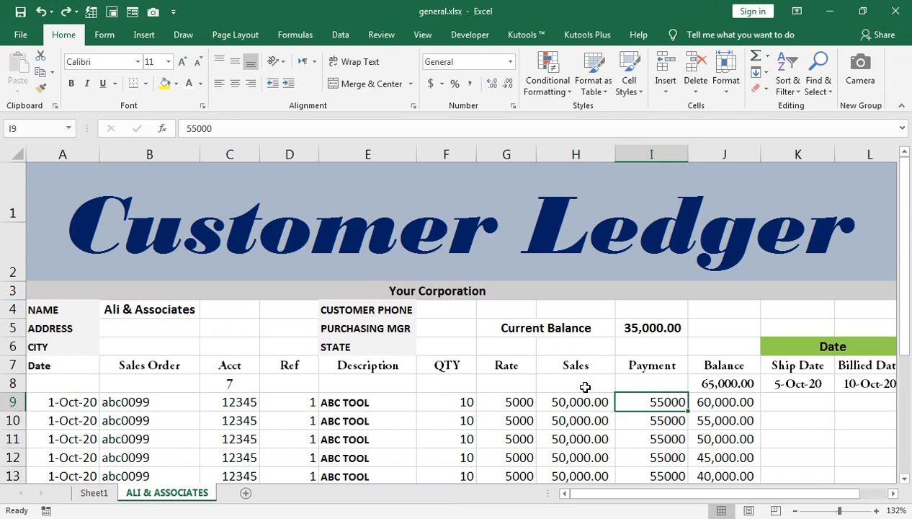
key(ctrl+z)
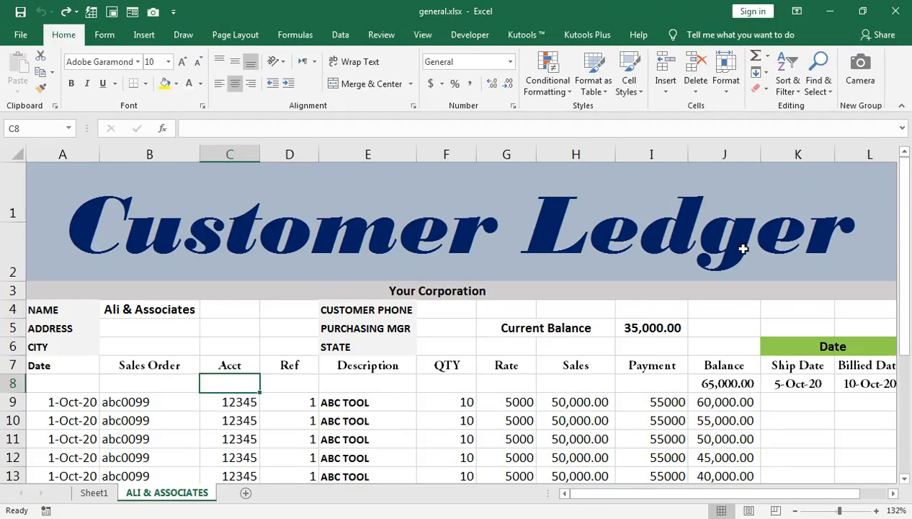
Hide the Balance column J in the customer ledger.
click(720, 156)
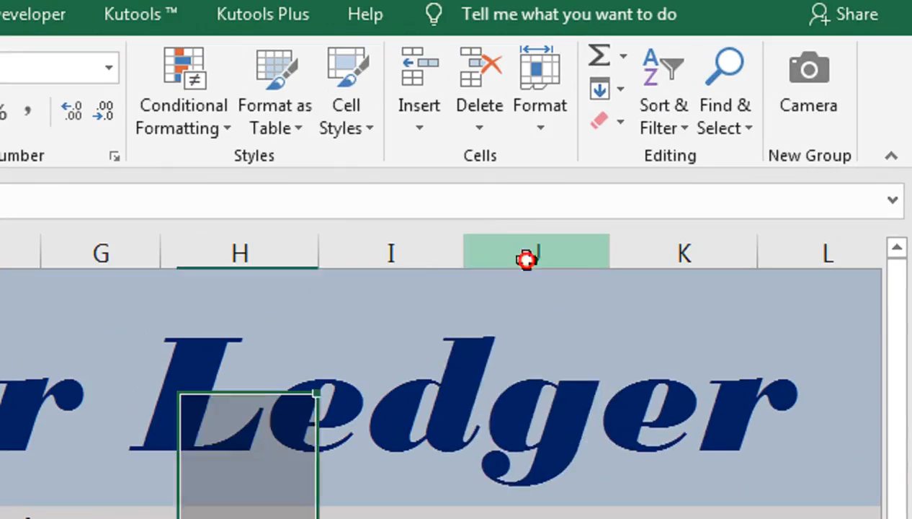
right_click(713, 153)
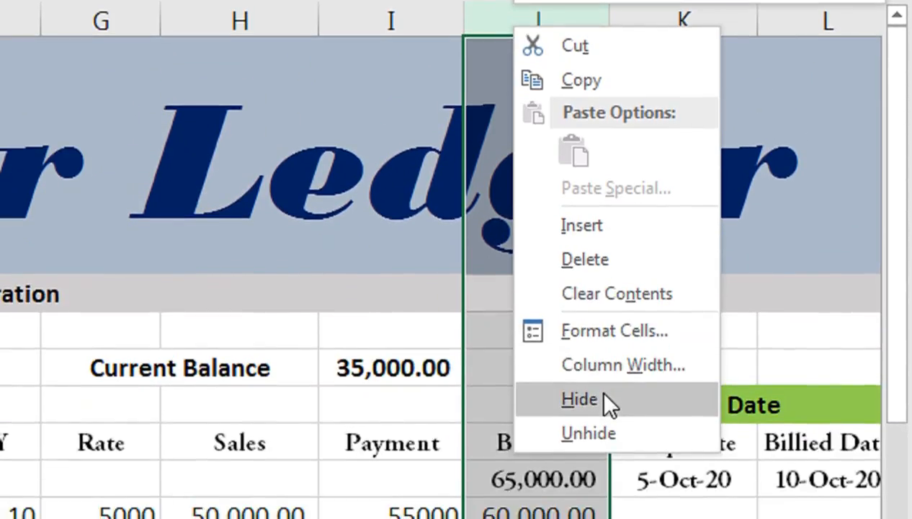
click(608, 484)
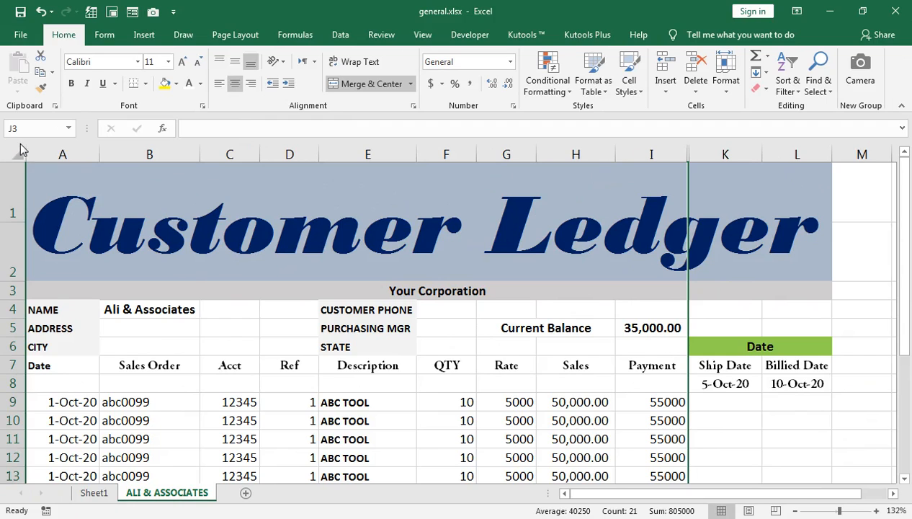
Select the whole sheet and unhide all hidden columns.
click(13, 153)
right_click(672, 155)
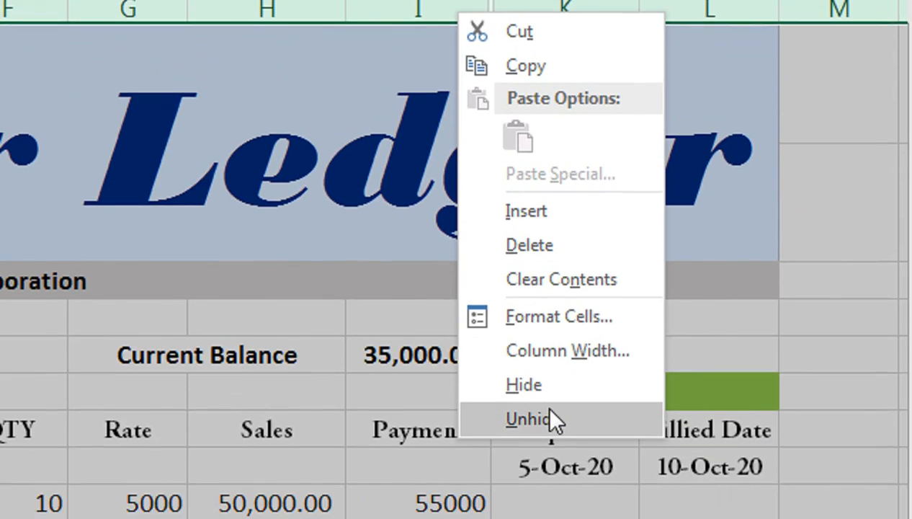
click(547, 418)
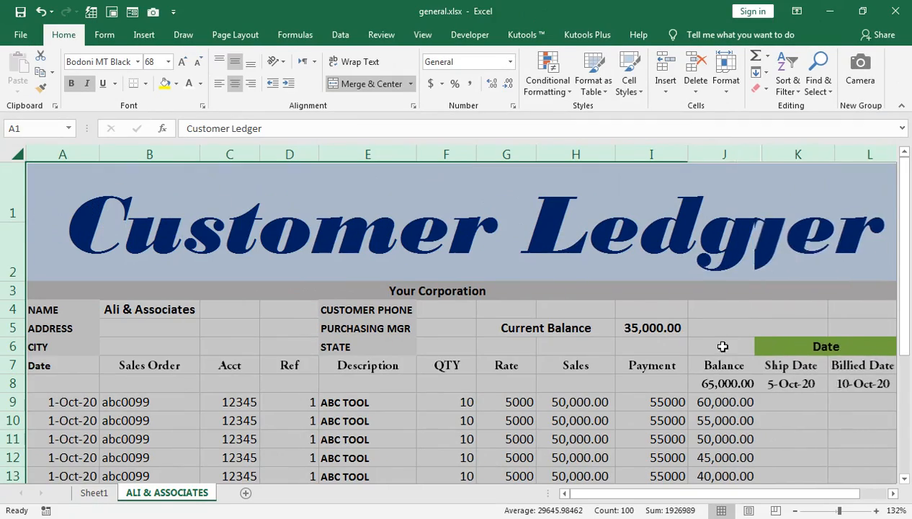
Switch to the Book1 workbook and scan the tips list on Sheet1.
mouse_move(233, 516)
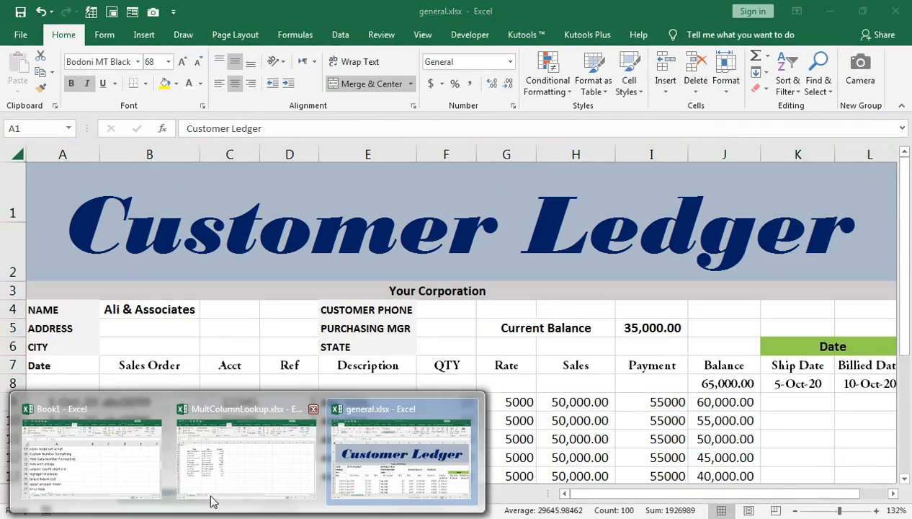
click(149, 456)
scroll(155, 356, down, 1)
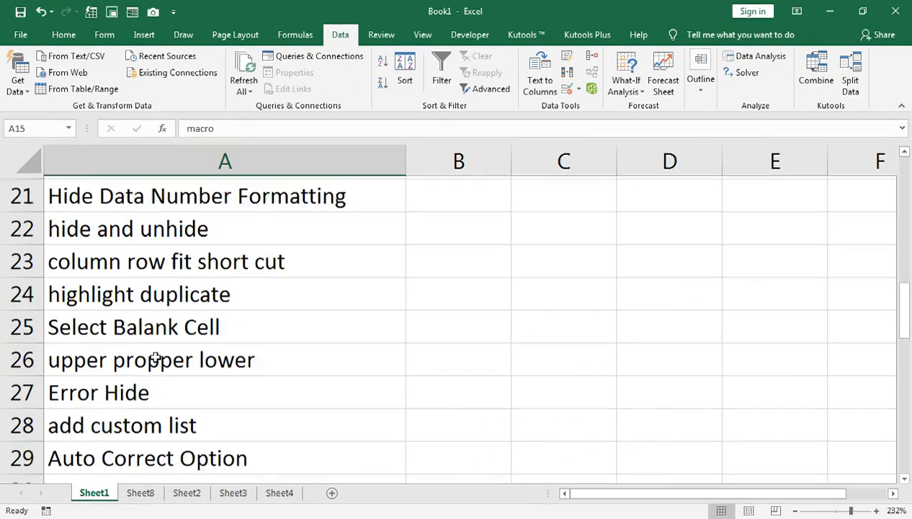
scroll(153, 345, up, 1)
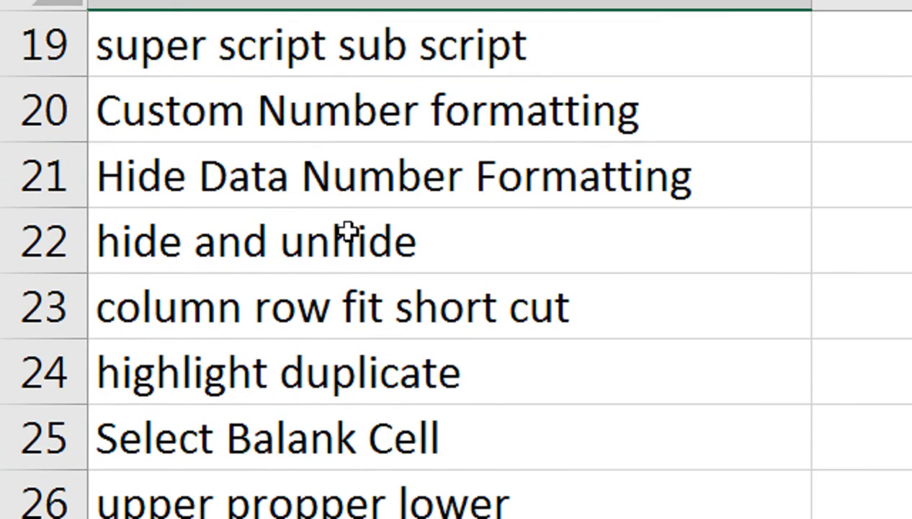
scroll(350, 236, up, 2)
scroll(349, 239, up, 3)
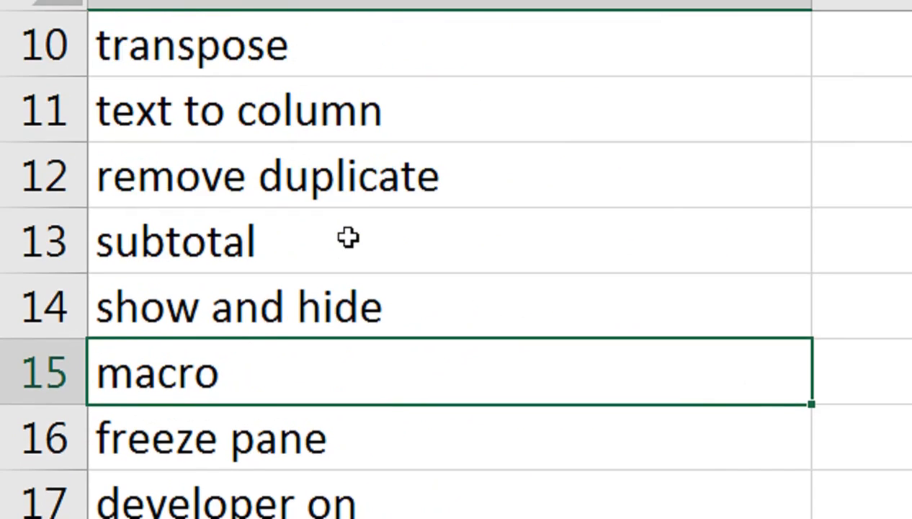
scroll(349, 239, down, 3)
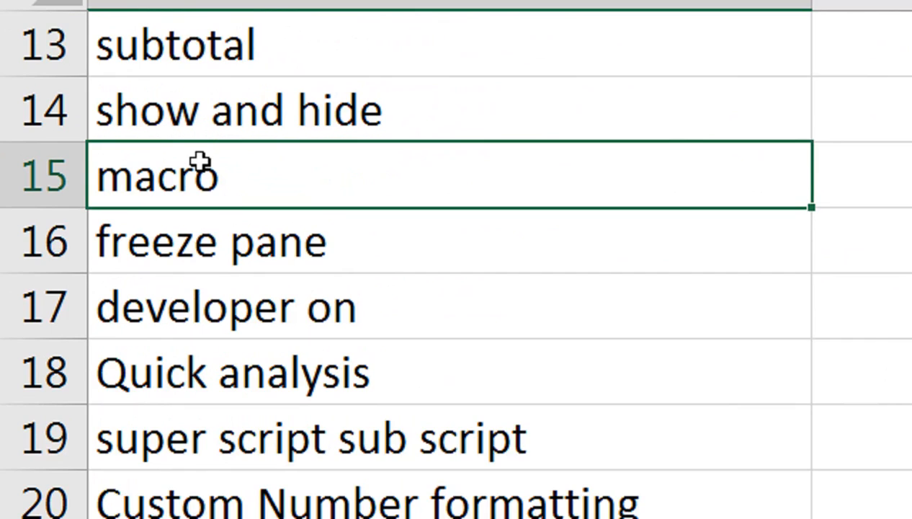
scroll(348, 326, up, 1)
click(253, 316)
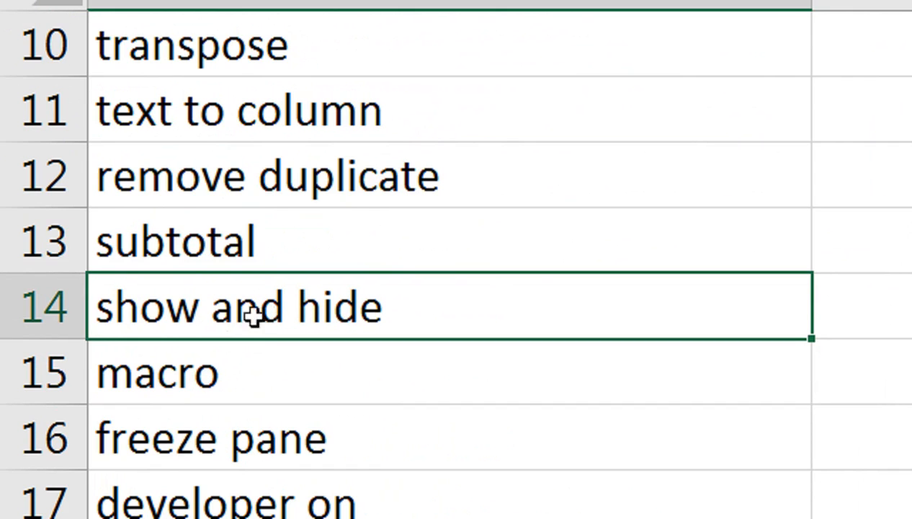
scroll(209, 319, down, 3)
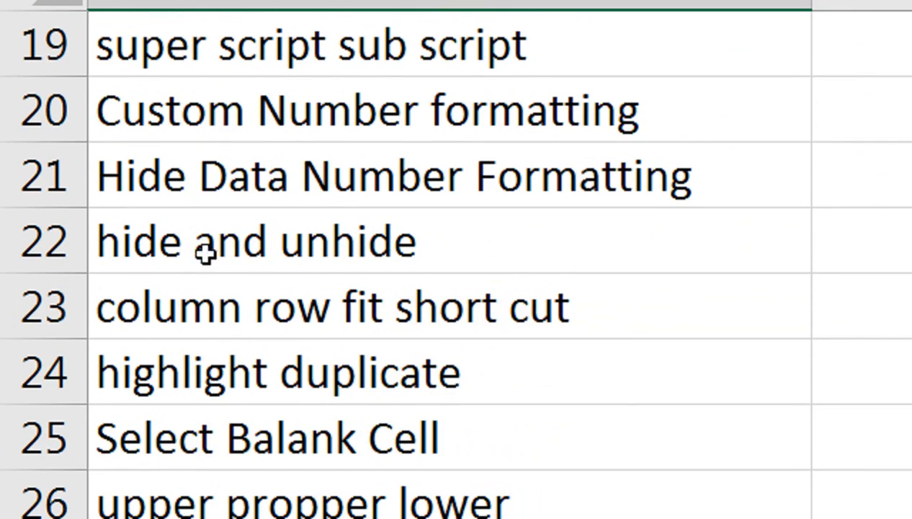
Make the 'hide and unhide' entry in cell A22 bold.
click(227, 251)
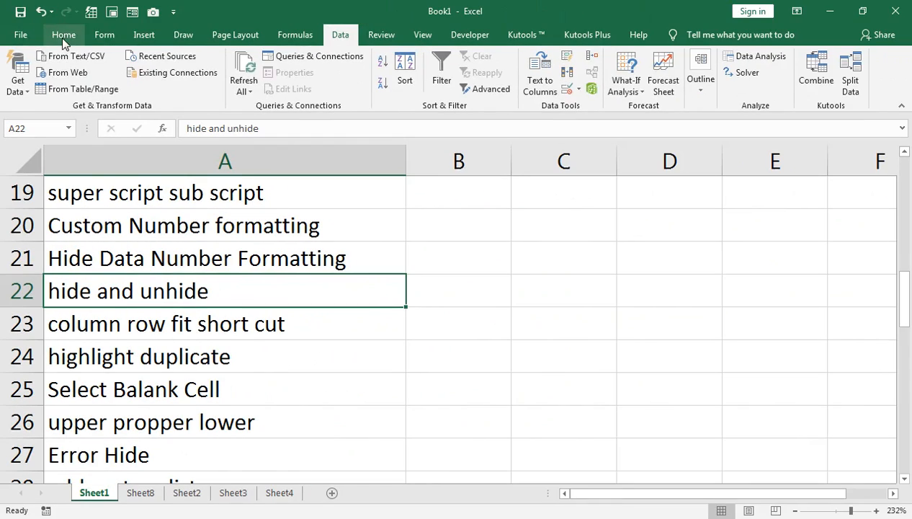
click(64, 35)
click(72, 83)
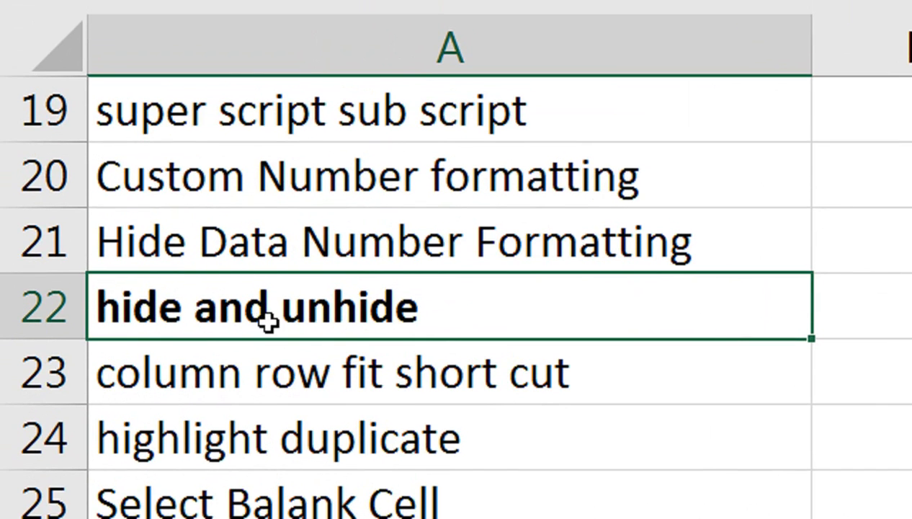
scroll(268, 323, up, 3)
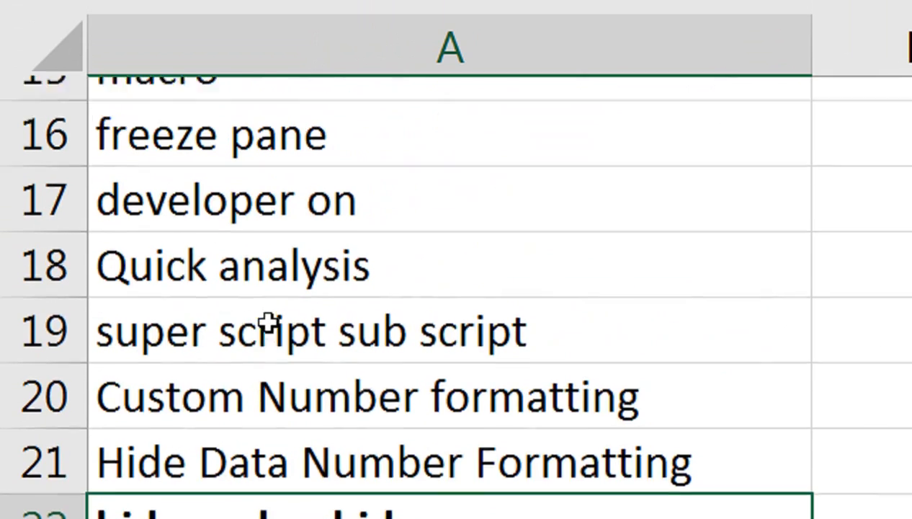
Scroll the tips list and select the 'show and hide' entry in cell A14.
scroll(268, 323, up, 1)
scroll(268, 322, up, 1)
scroll(267, 364, down, 3)
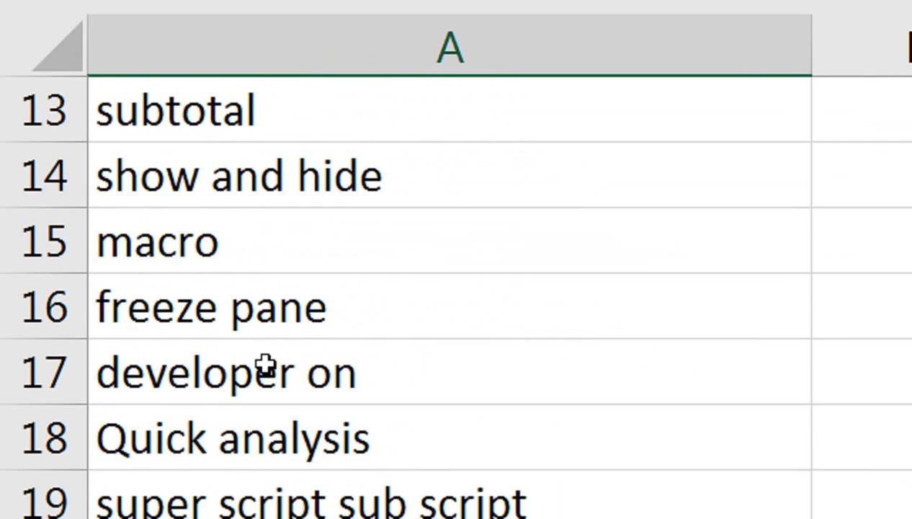
click(161, 189)
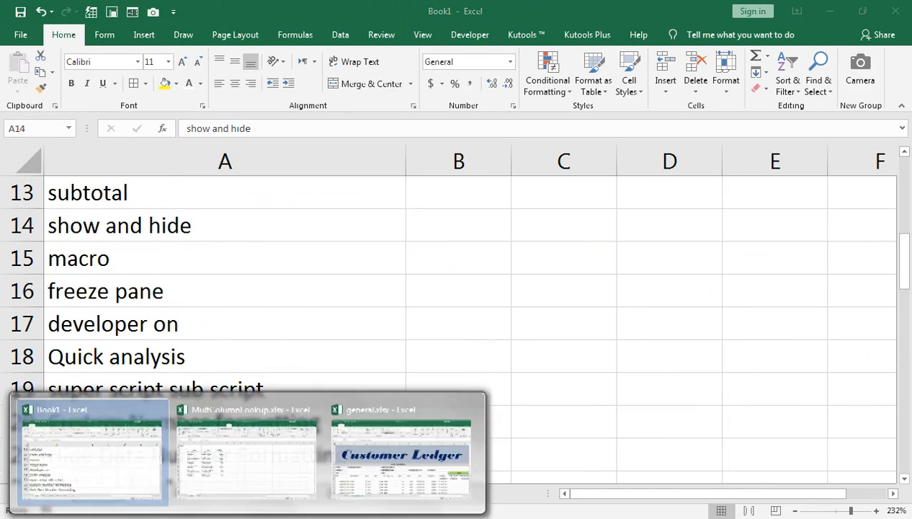
Switch to the general workbook and group columns A to D of the customer ledger.
click(401, 427)
key(ctrl+a)
click(70, 344)
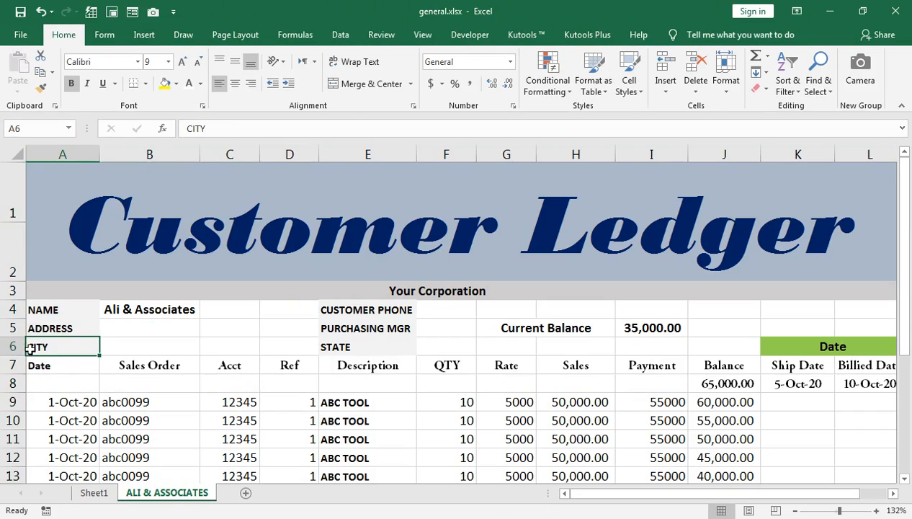
drag(71, 361, 262, 439)
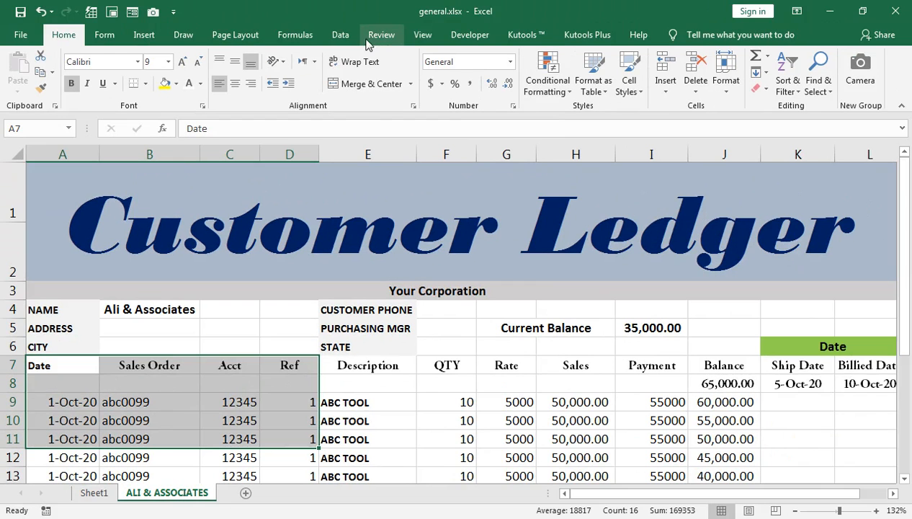
click(340, 34)
click(699, 96)
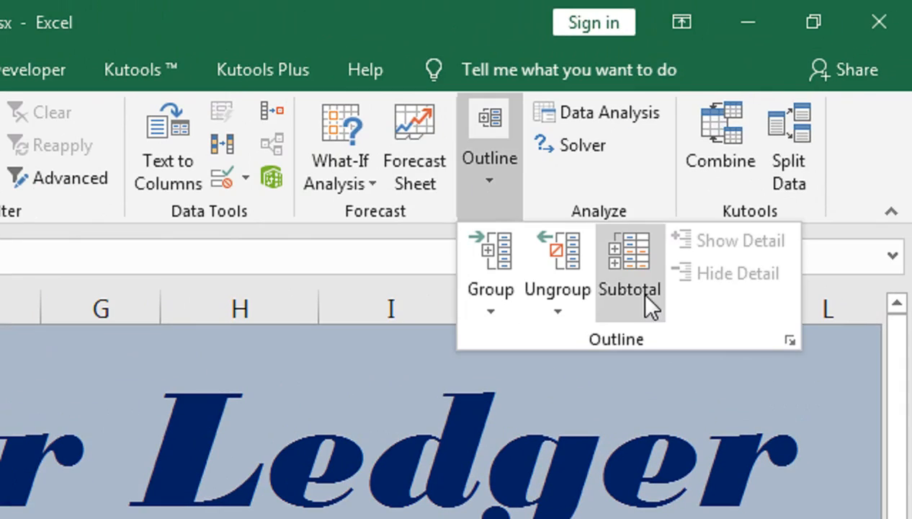
click(491, 315)
click(504, 345)
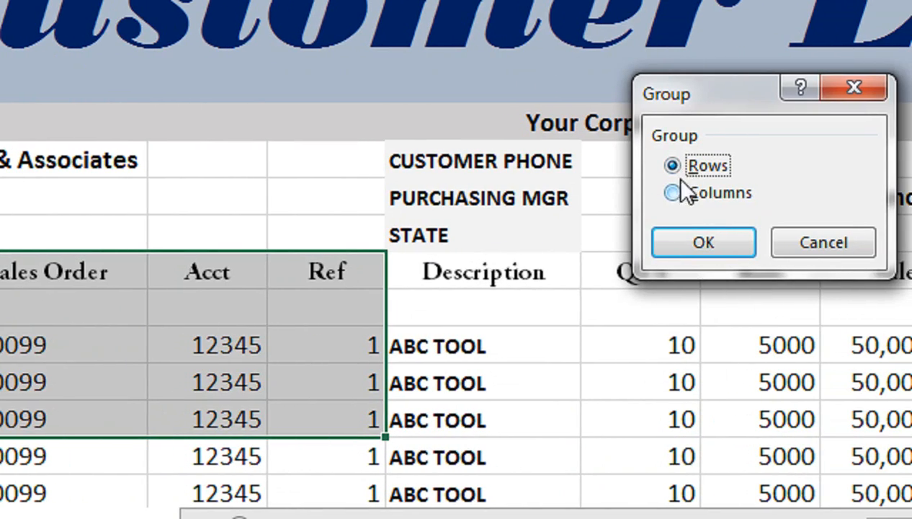
click(801, 195)
click(692, 242)
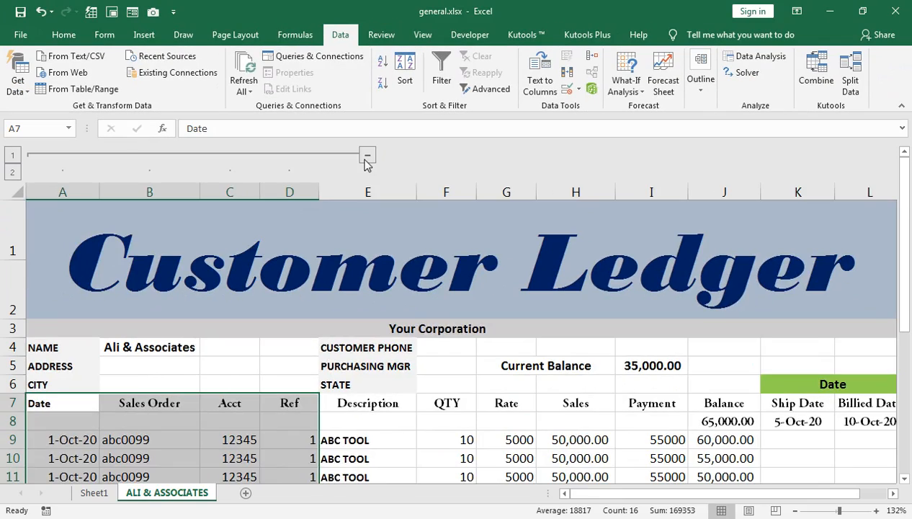
Collapse the A–D column group and expand it again.
click(367, 155)
scroll(173, 375, down, 1)
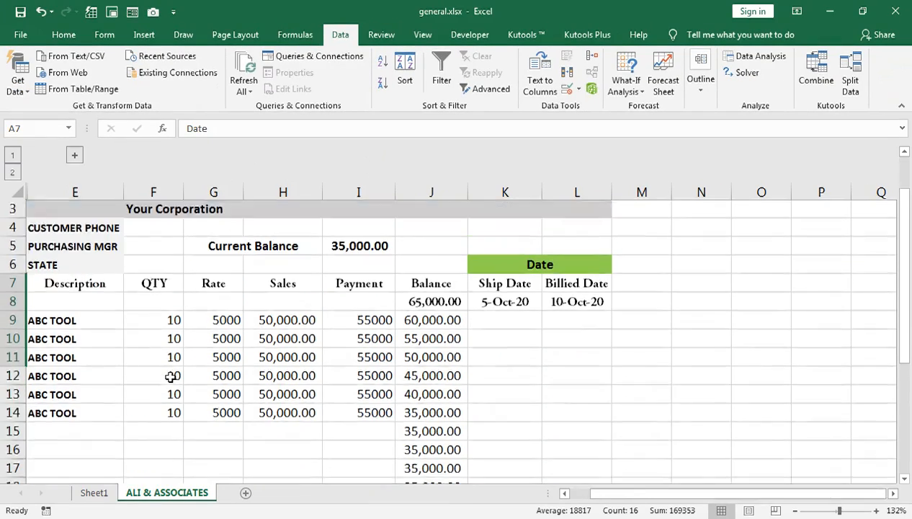
scroll(378, 335, up, 1)
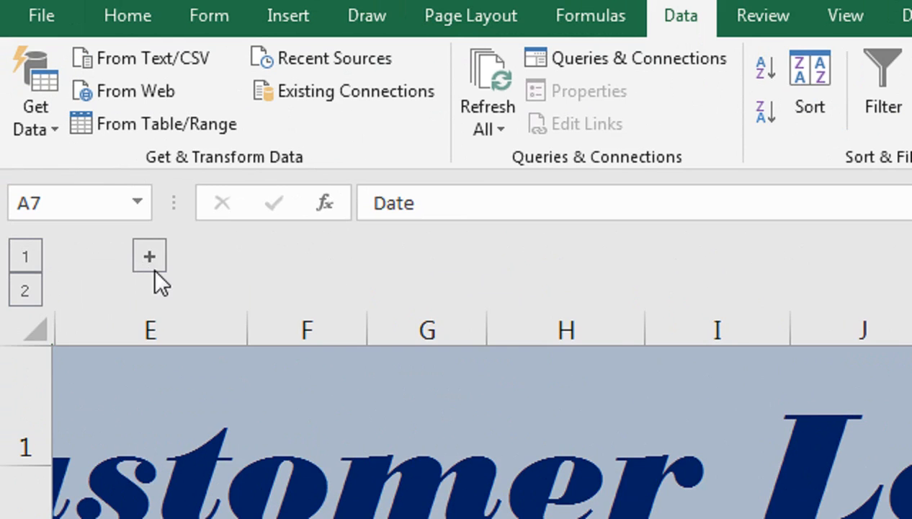
click(75, 155)
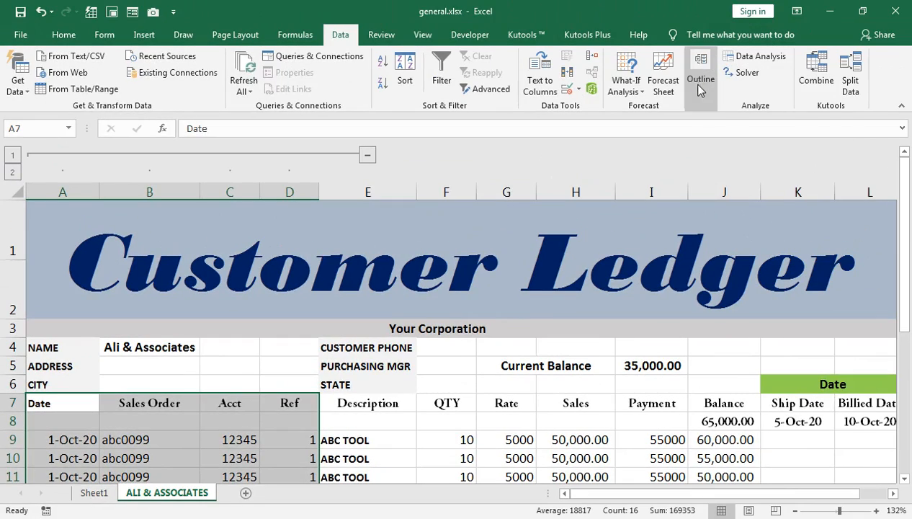
Group rows 7 to 11 of the ledger and collapse the row group.
click(700, 80)
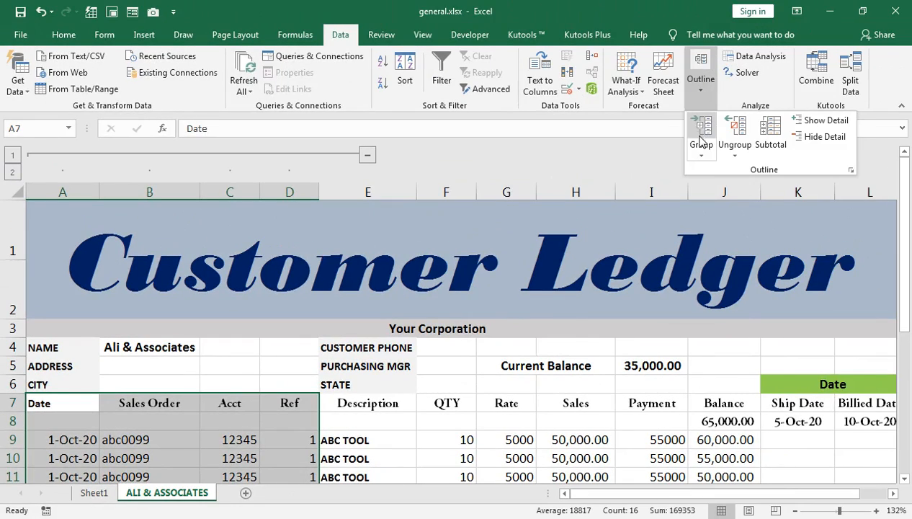
click(700, 134)
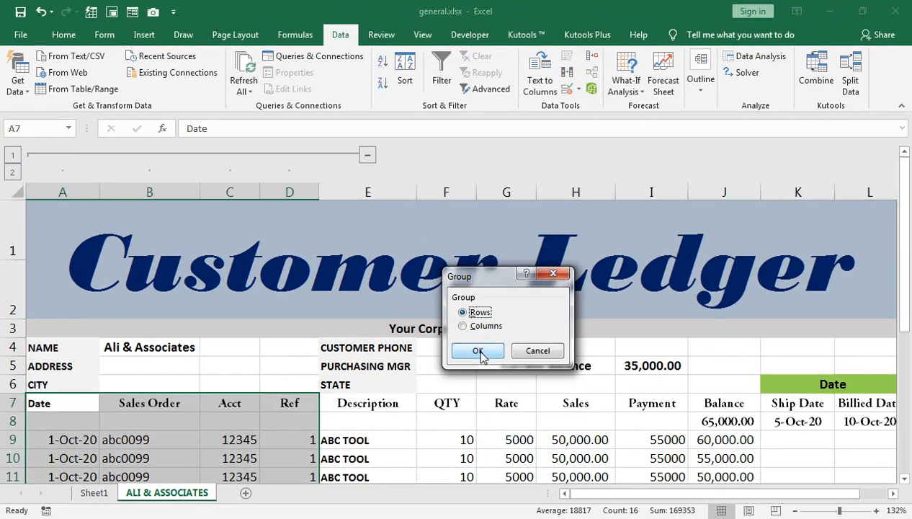
click(490, 330)
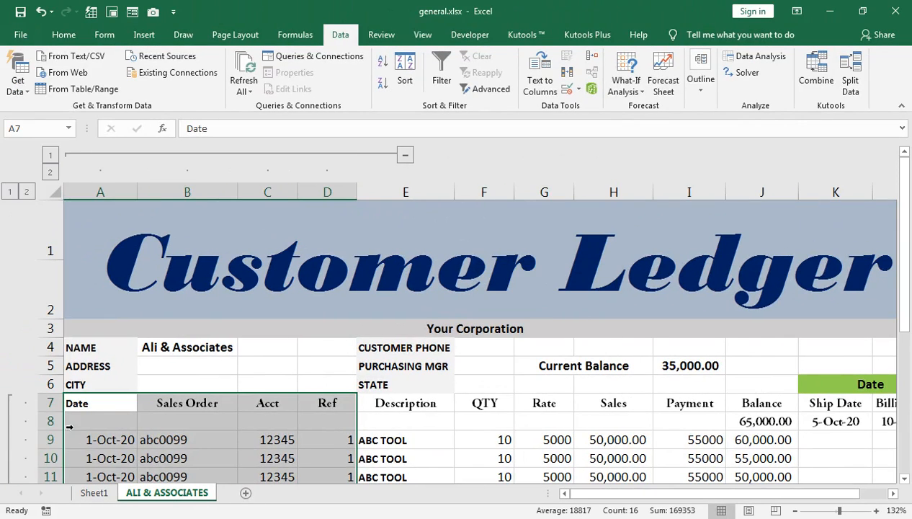
scroll(36, 417, down, 2)
click(12, 299)
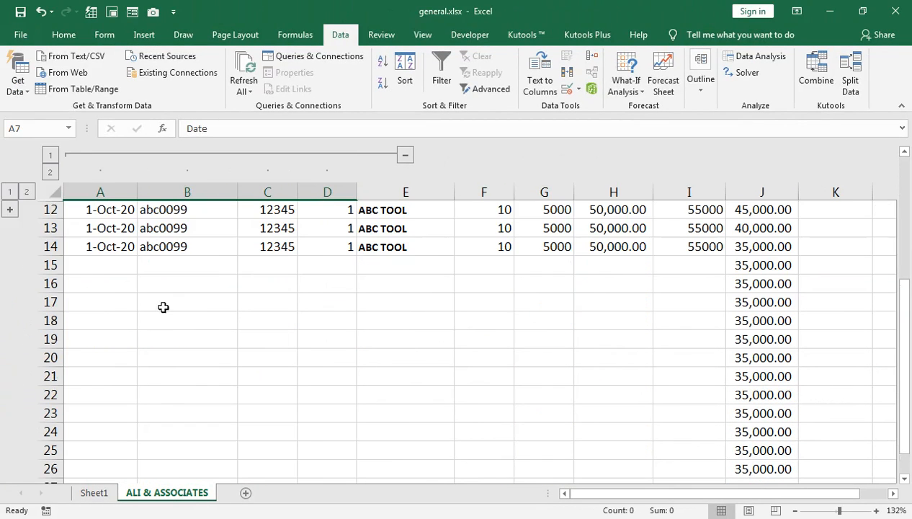
scroll(171, 256, up, 2)
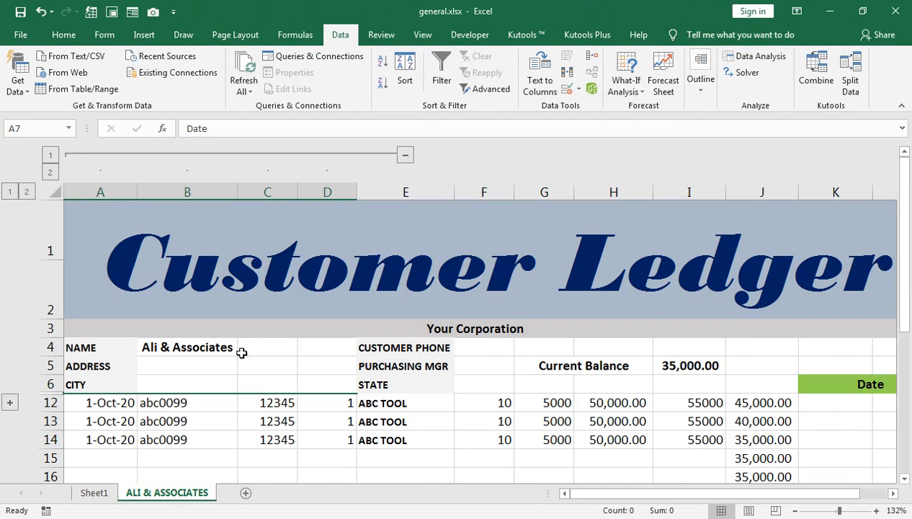
Clear the whole outline from the ledger sheet and deselect the range.
click(700, 86)
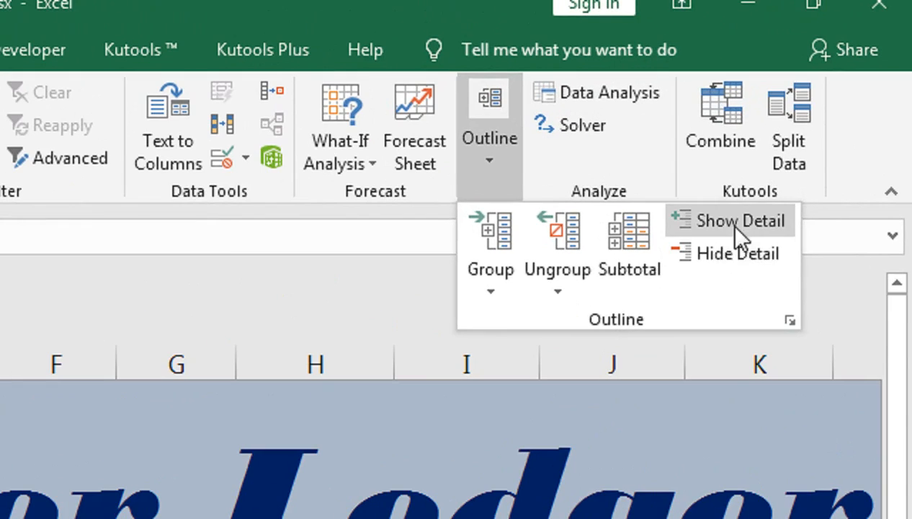
click(559, 291)
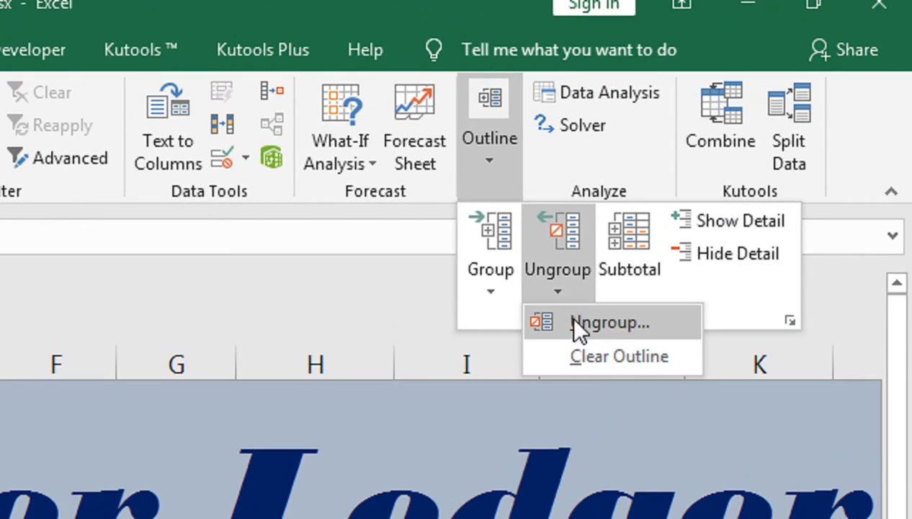
click(566, 358)
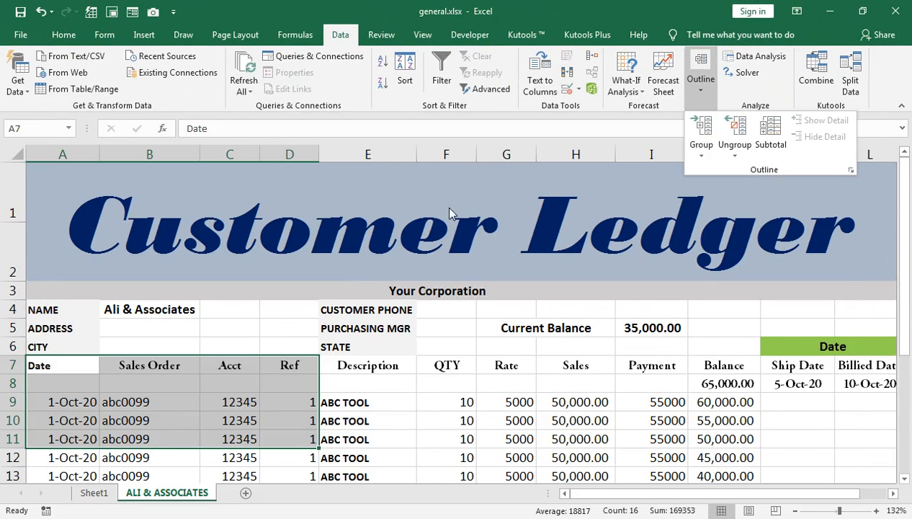
click(411, 268)
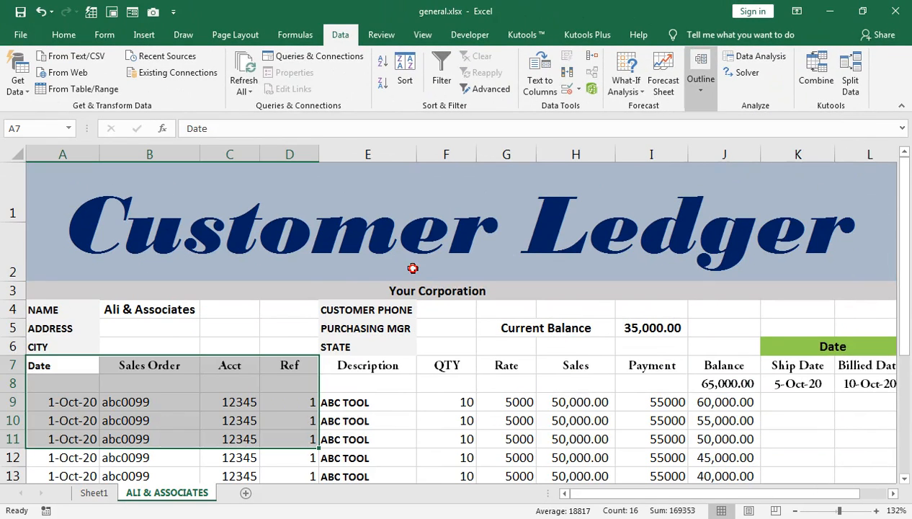
click(170, 385)
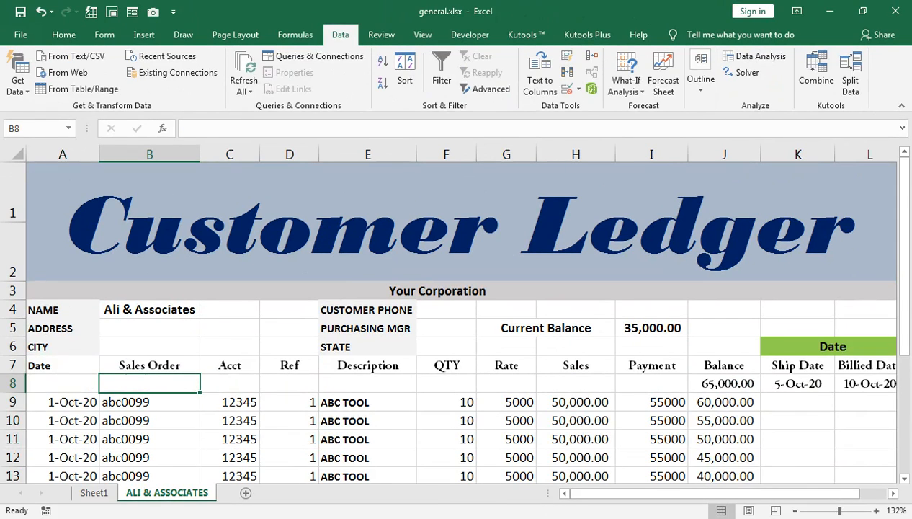
Switch to the Book1 workbook and insert a new worksheet.
click(72, 451)
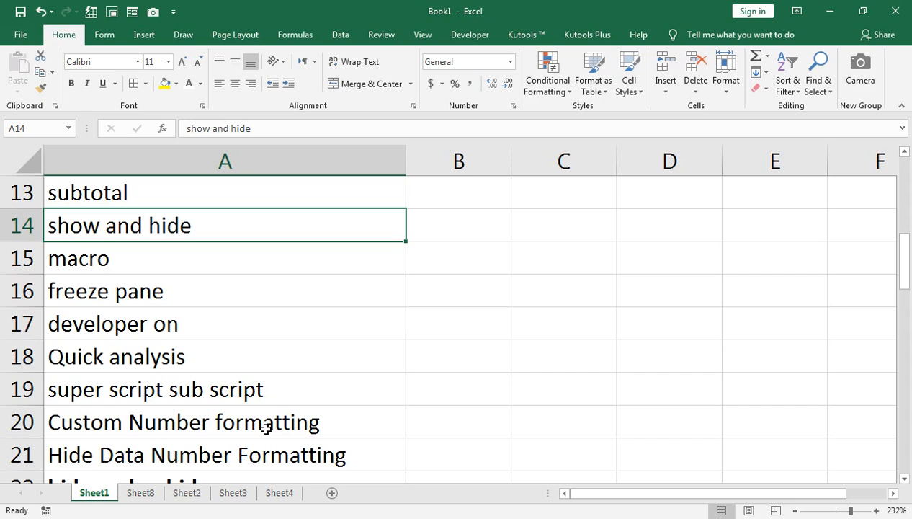
click(332, 493)
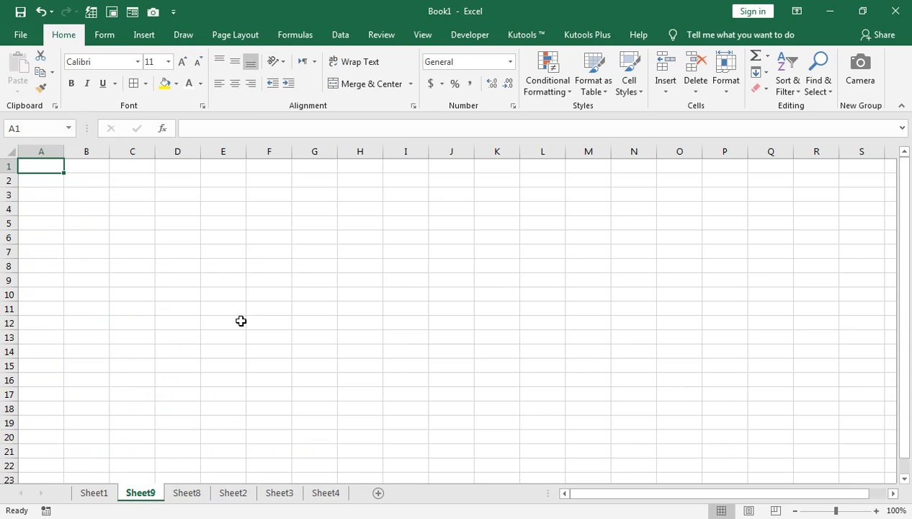
click(849, 510)
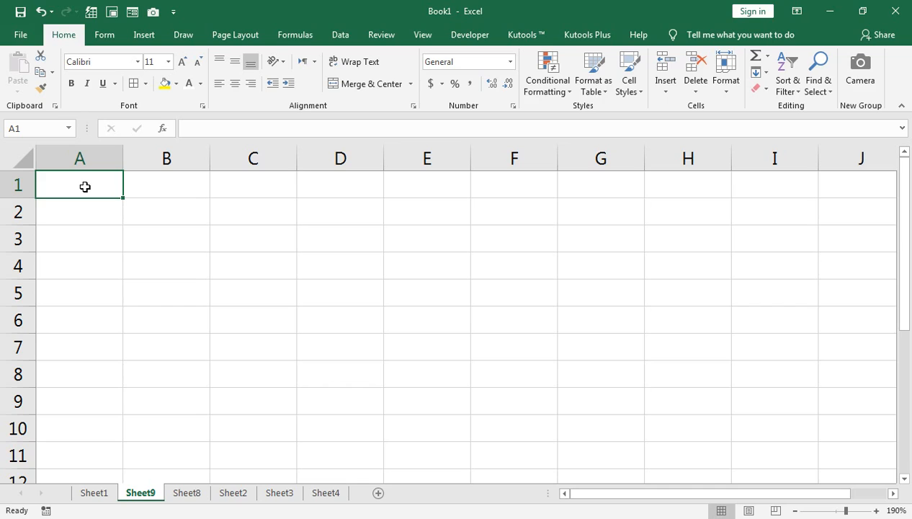
click(103, 233)
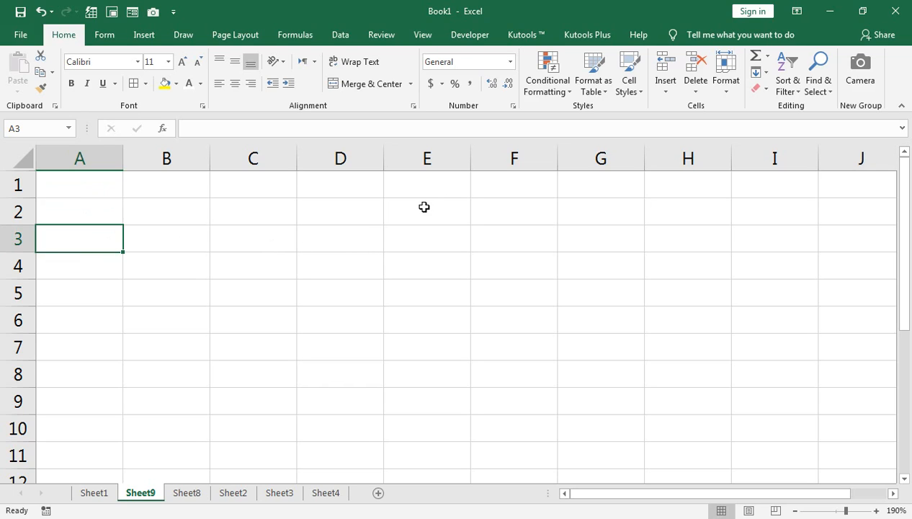
Start recording a macro named Macro1 with shortcut Ctrl+Shift+Q, stored in This Workbook.
click(425, 35)
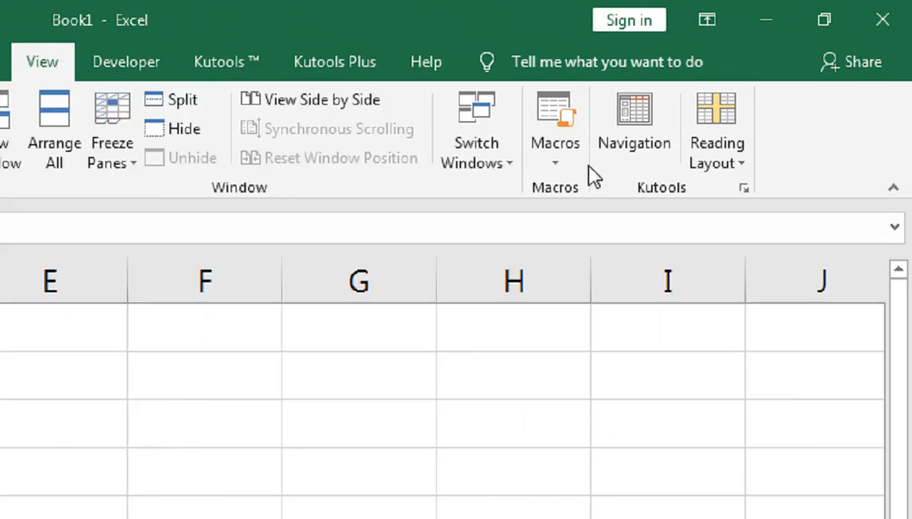
click(556, 155)
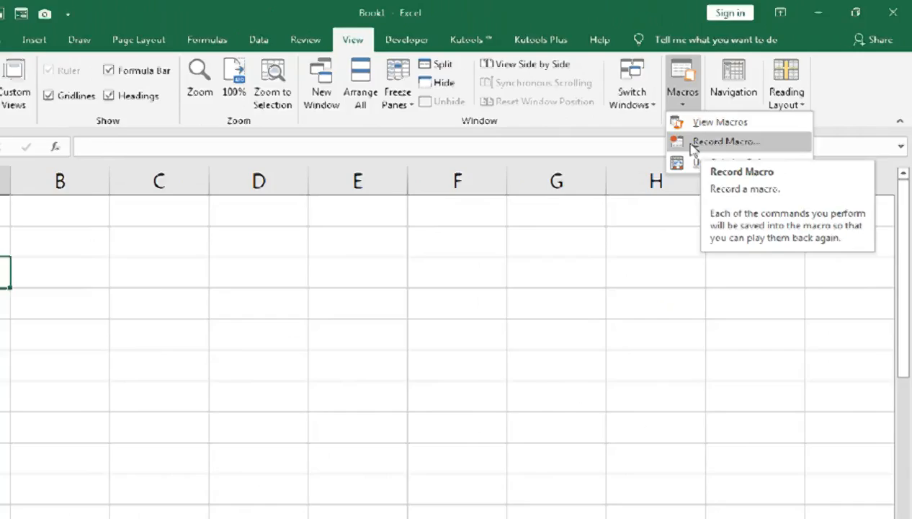
click(530, 248)
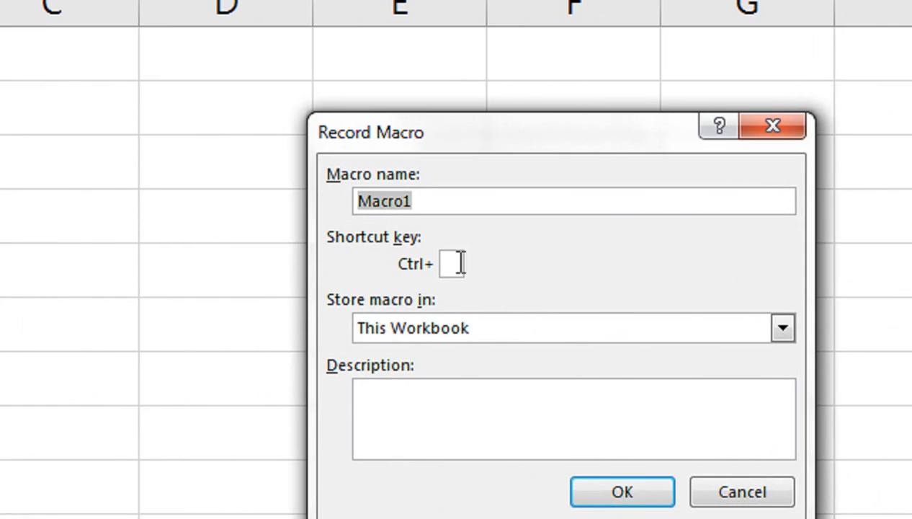
click(455, 288)
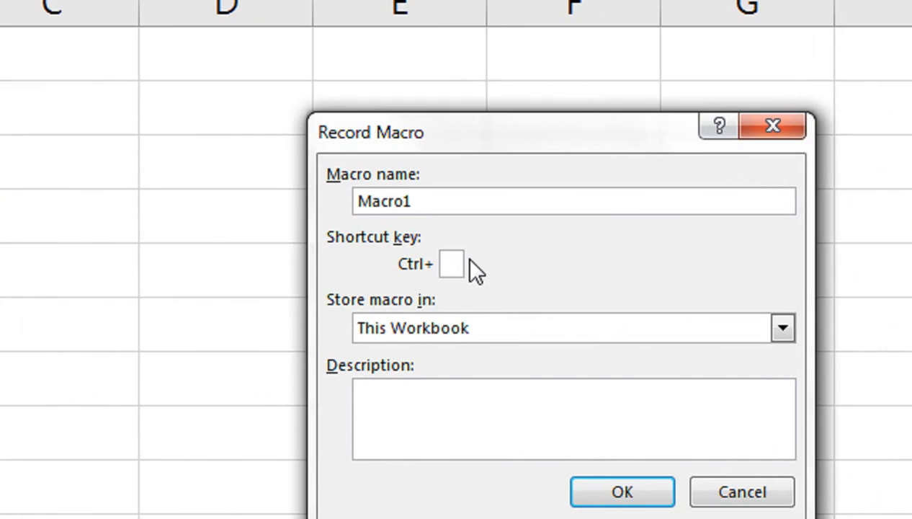
text(Q)
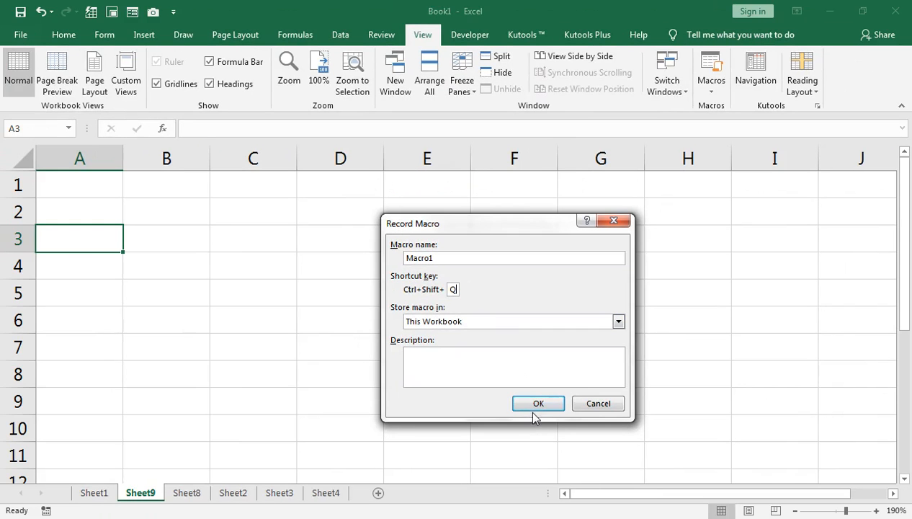
click(602, 491)
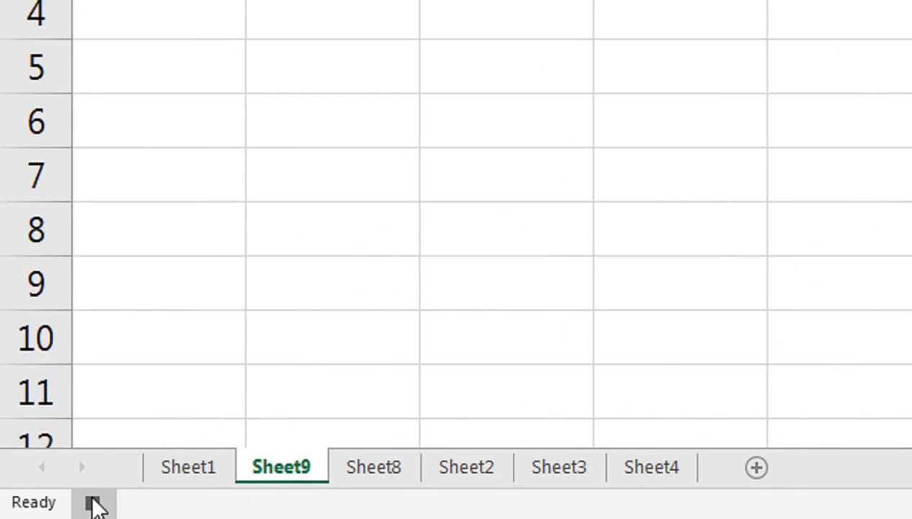
Enter the column headers name, jan, feb, mar, apr, may and june across row 3 starting at A3.
click(187, 56)
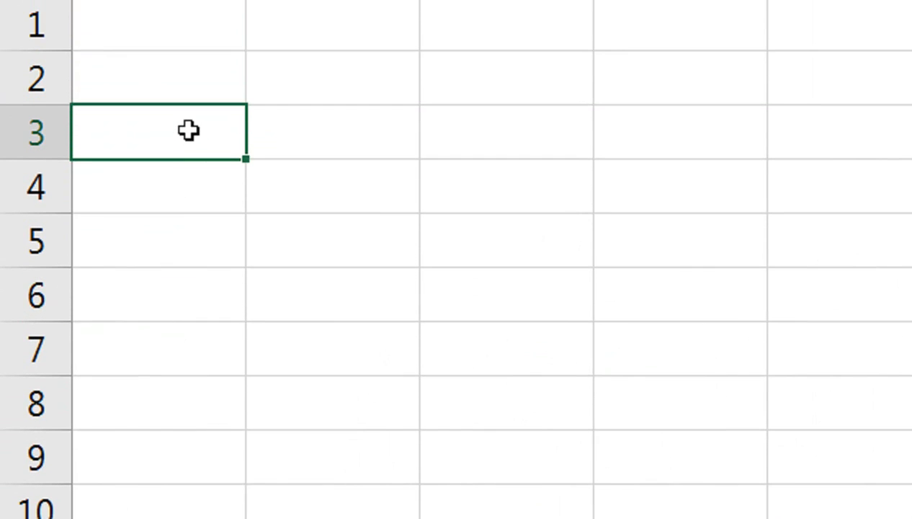
text(name)
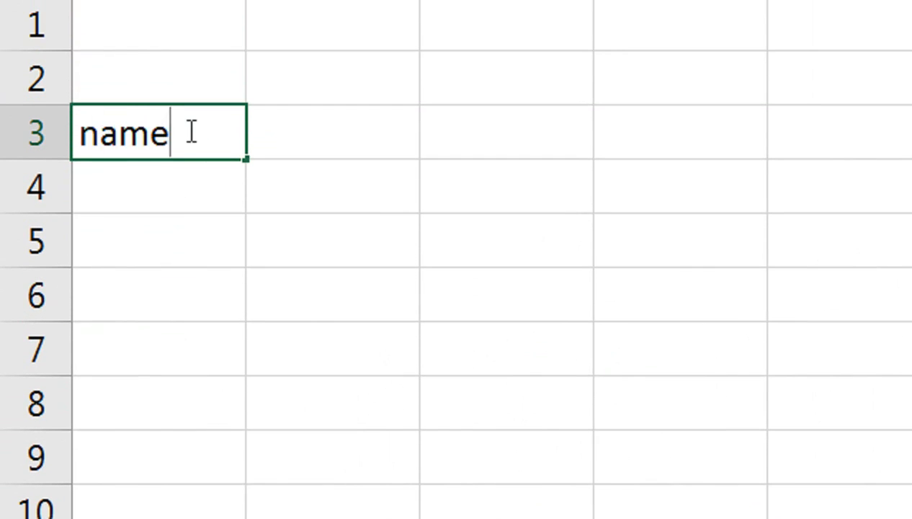
key(Tab)
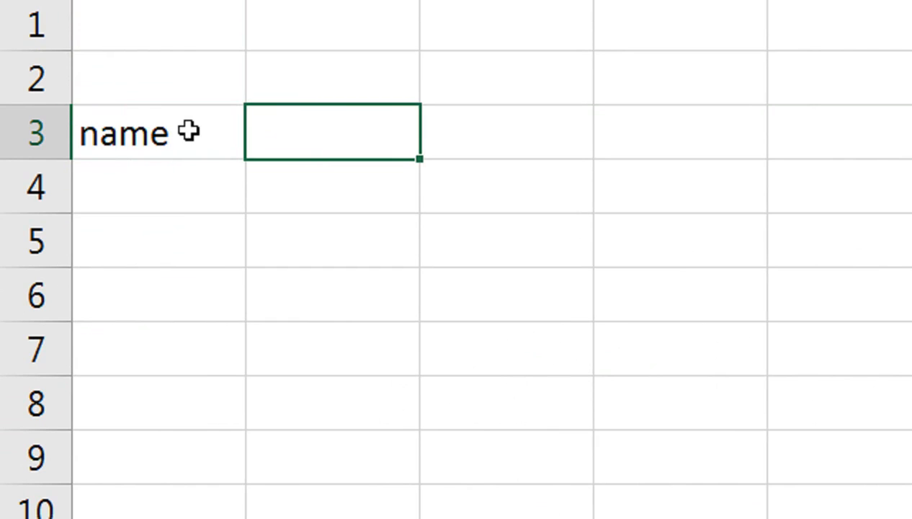
text(jan)
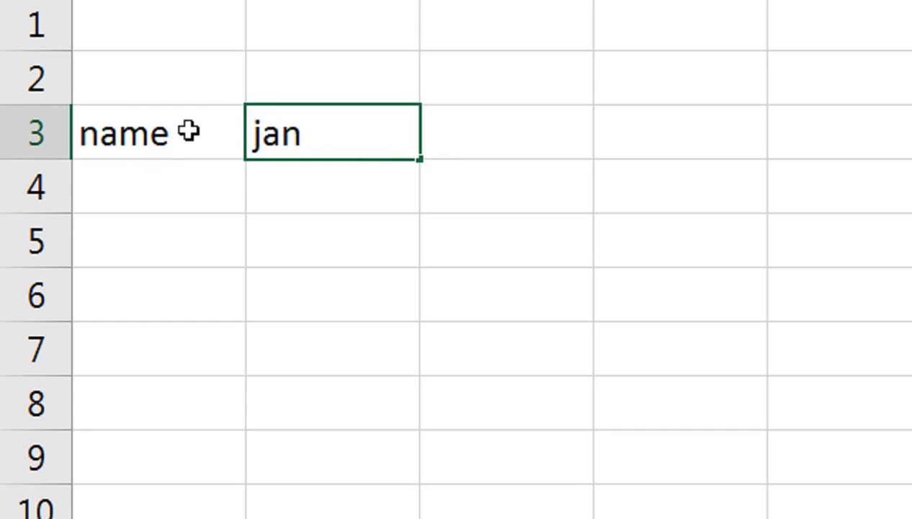
key(Tab)
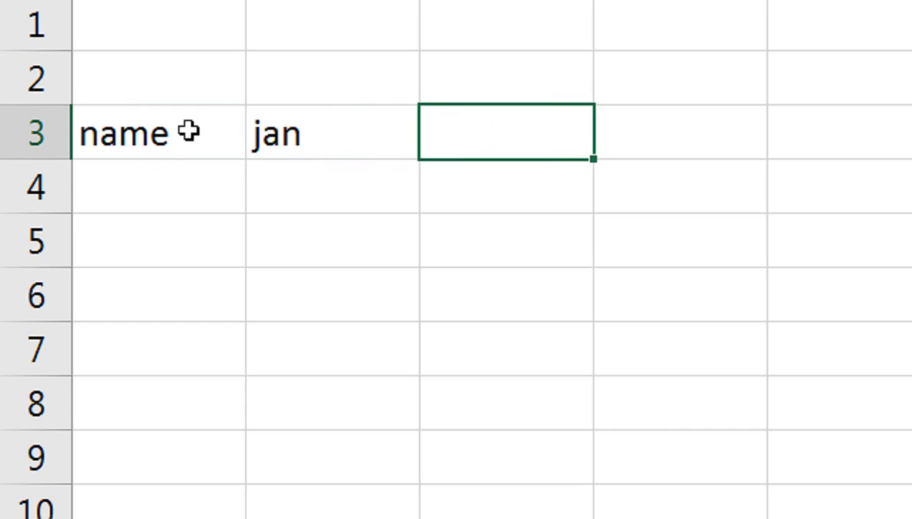
text(feb)
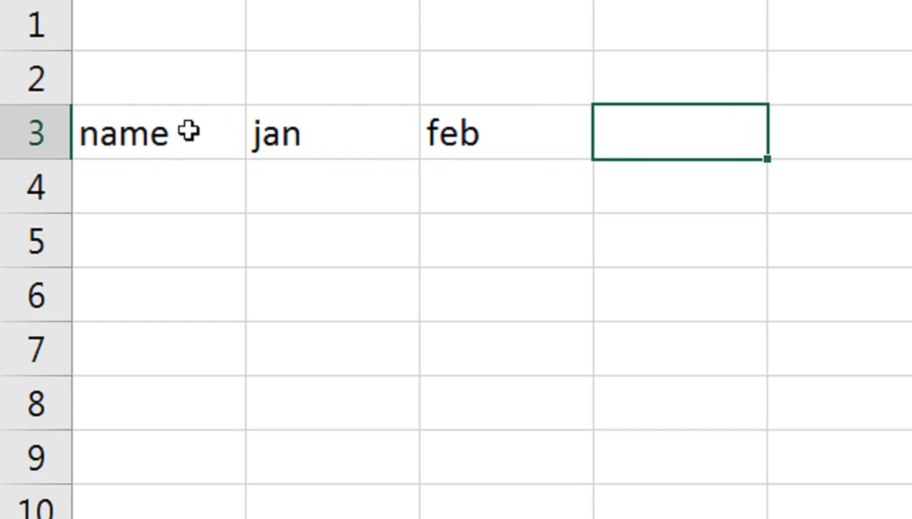
text(mar)
key(Tab)
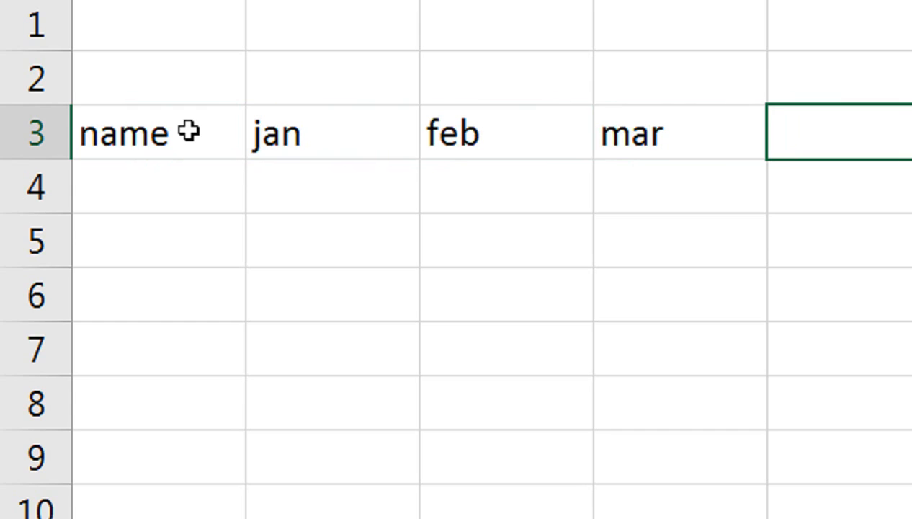
text(apr)
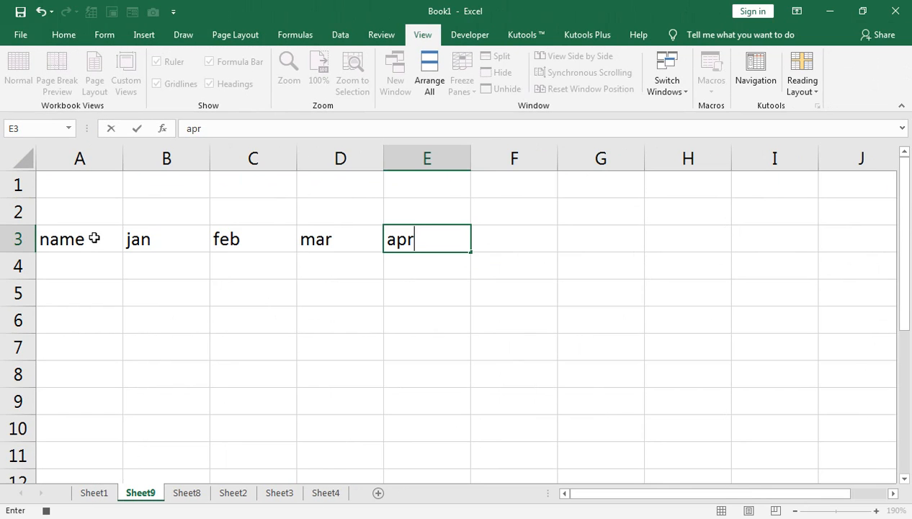
key(Tab)
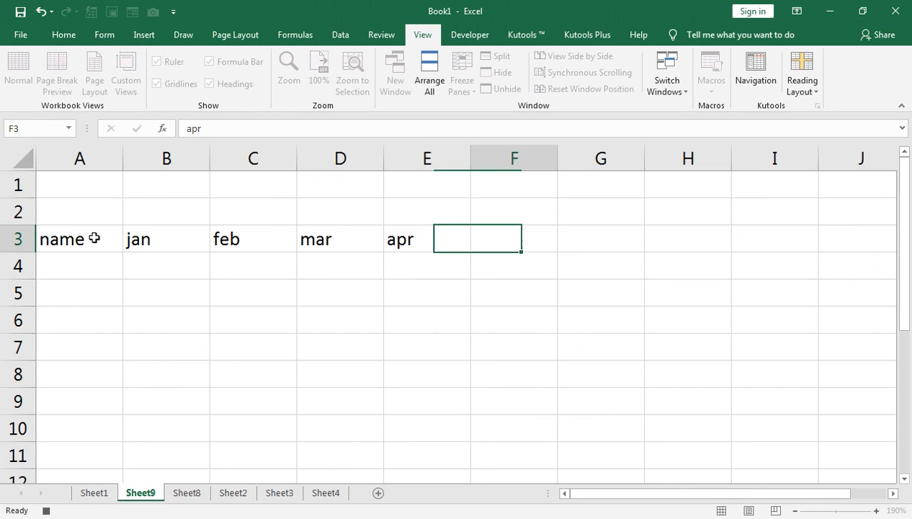
text(,)
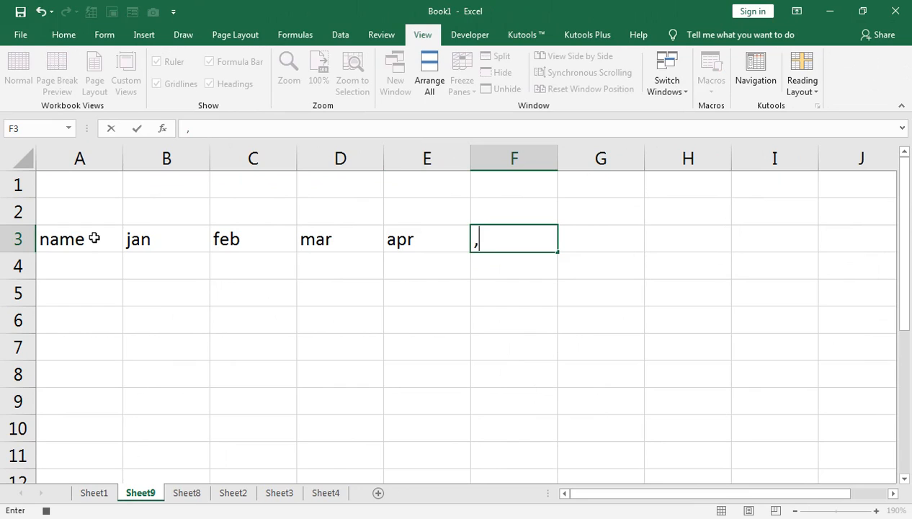
text(may)
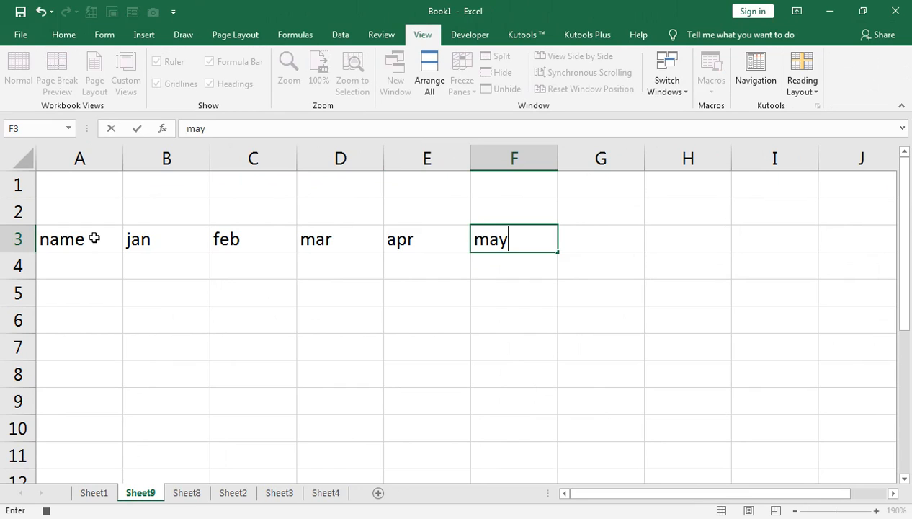
key(Tab)
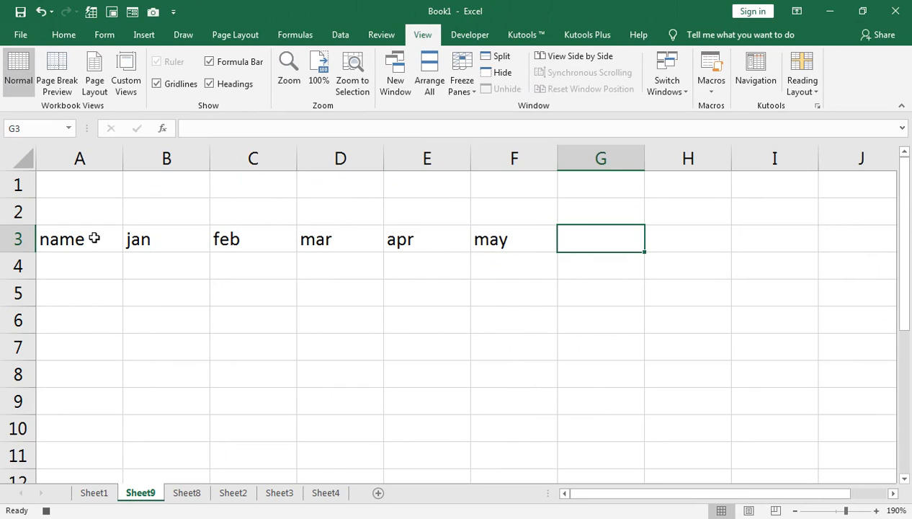
text(june)
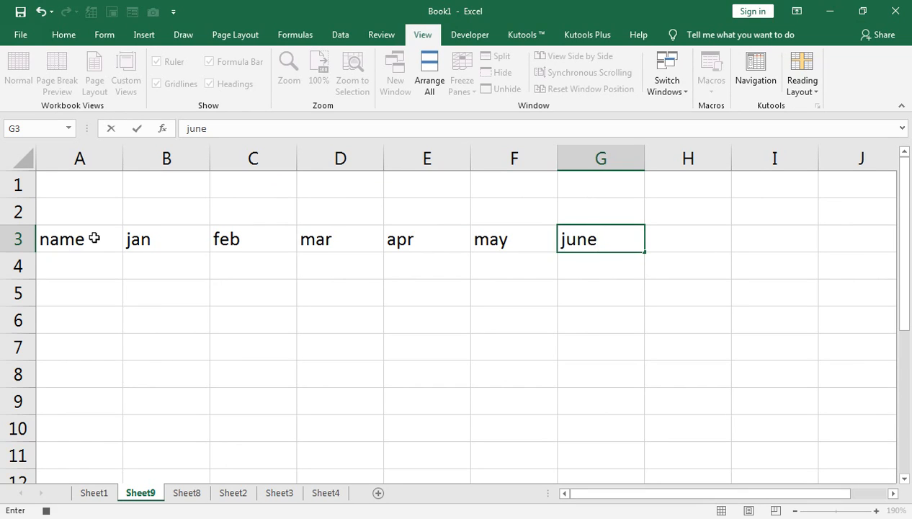
key(Return)
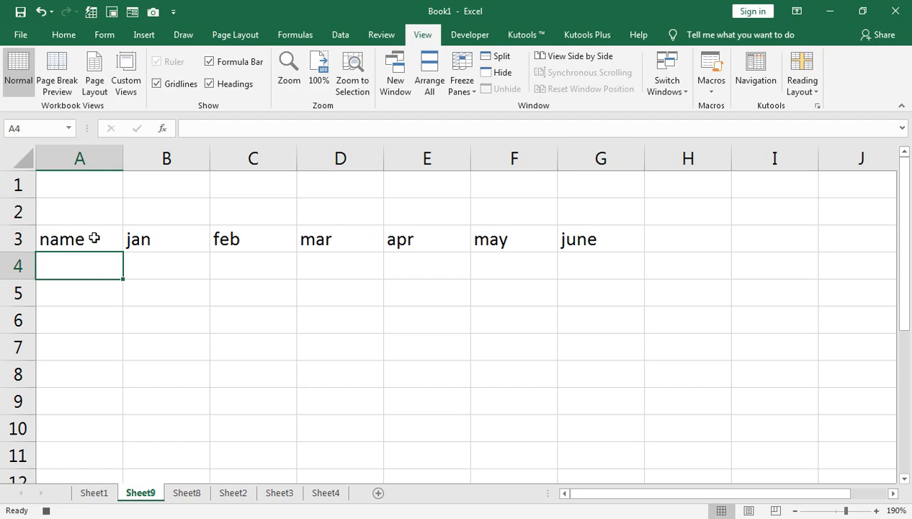
Select the table area from A3 down to row 9 and apply all borders to it, extending to column H.
click(94, 237)
key(shift+Right)
key(shift+Right)
key(shift+Right)
key(shift+Right)
key(shift+Right)
key(shift+Right)
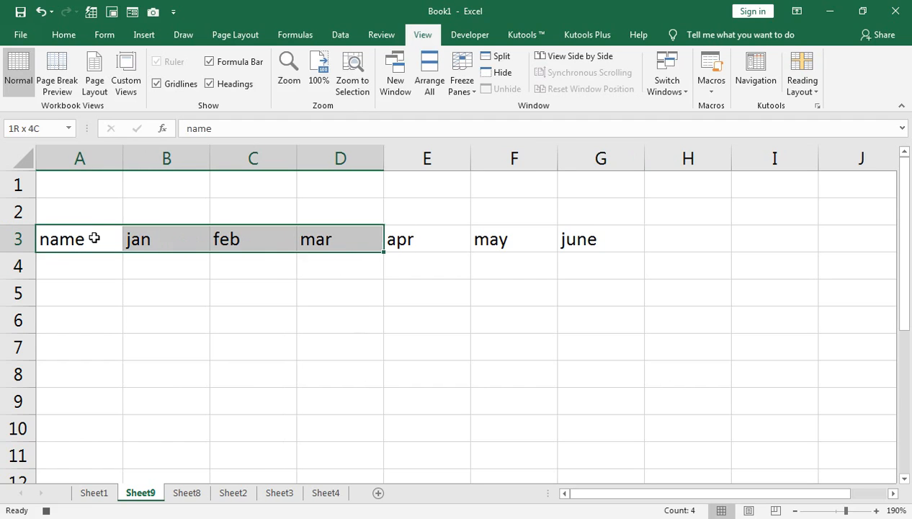
key(shift+Down)
key(shift+Down)
key(shift+Down)
key(shift+Down)
key(shift+Down)
key(shift+Down)
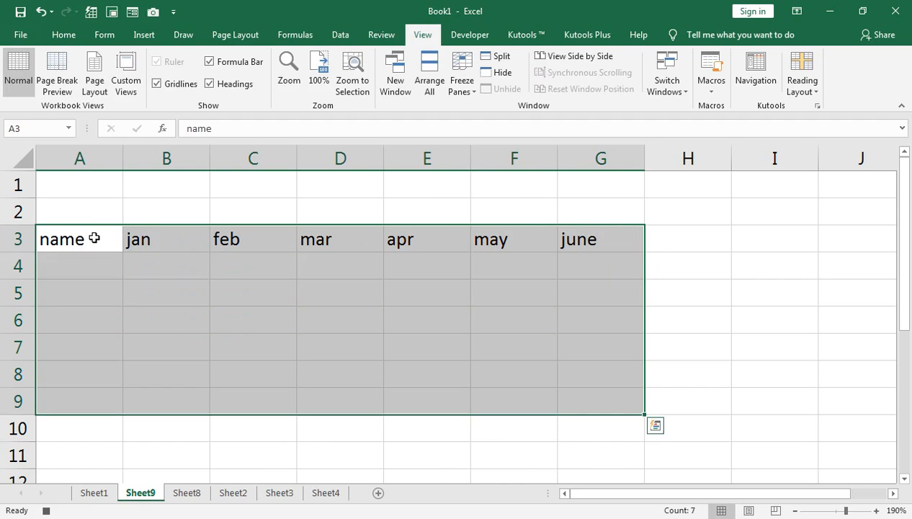
click(69, 33)
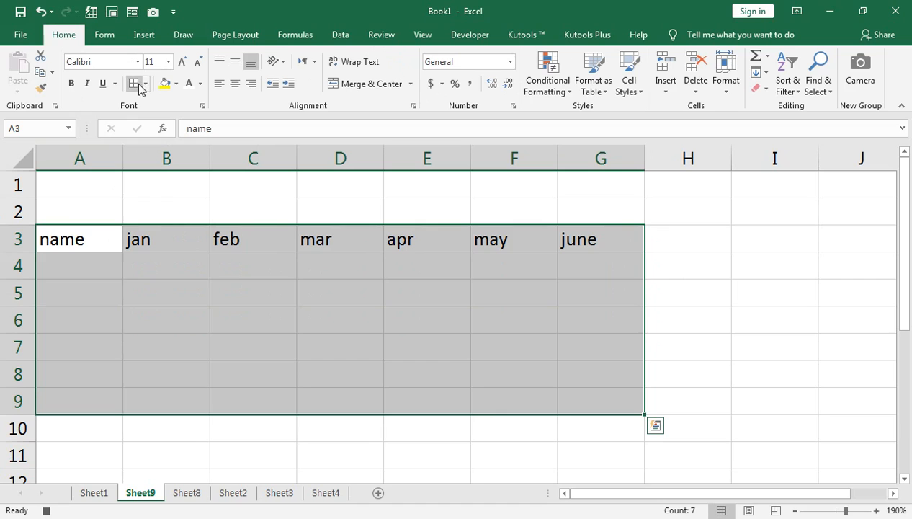
click(134, 84)
drag(664, 238, 67, 394)
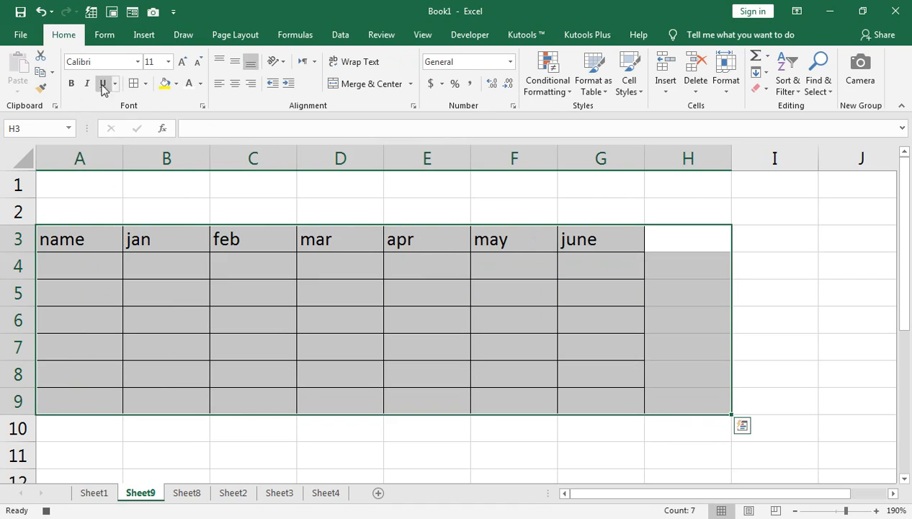
click(670, 239)
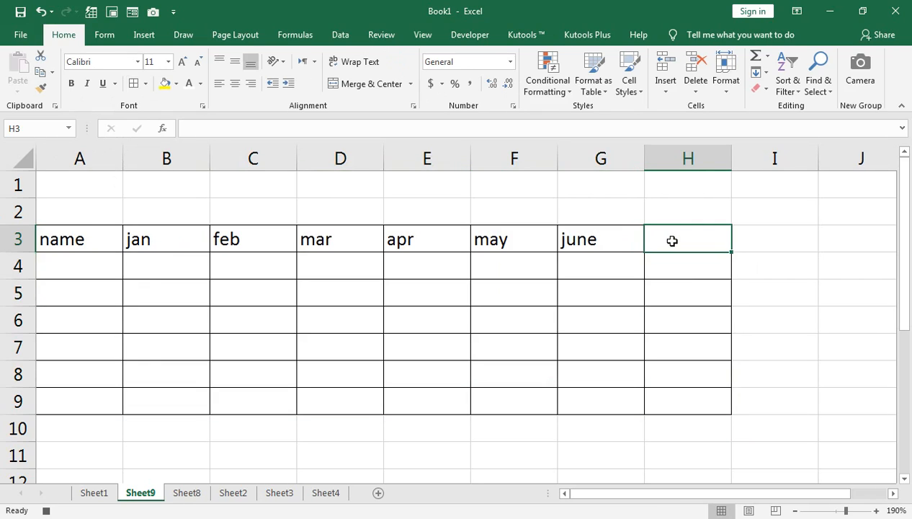
Enter the header Total in cell H3.
text(t)
key(BackSpace)
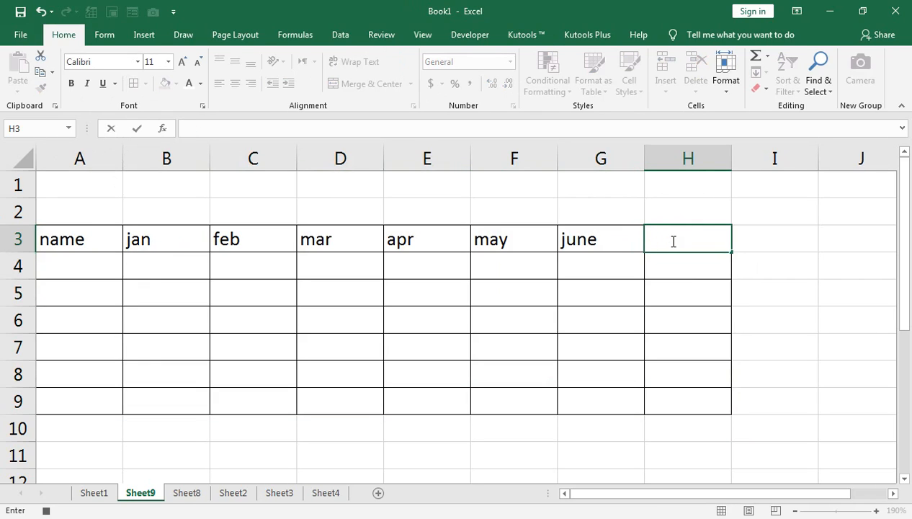
text(Total)
key(Return)
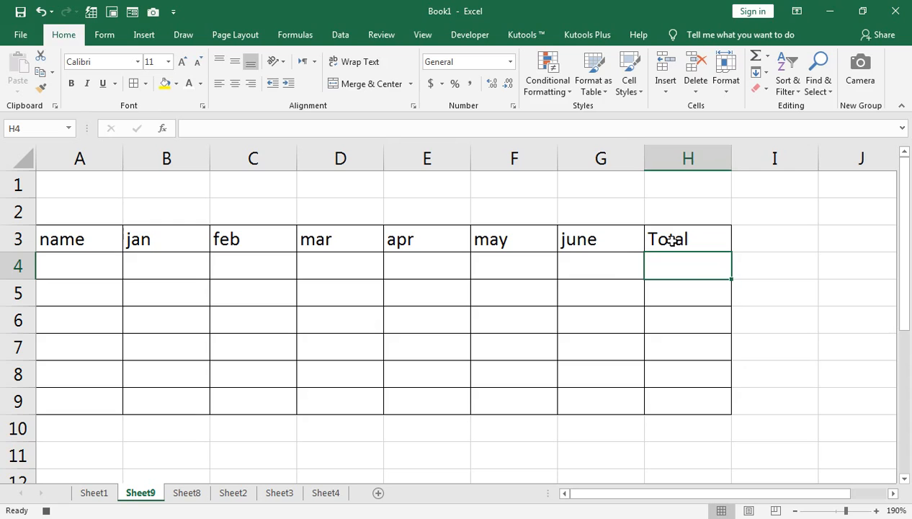
Select the header row A3:H3 and make it centered, bold and italic.
key(Left)
key(Left)
key(Left)
key(Left)
key(Left)
key(Left)
key(Left)
key(Up)
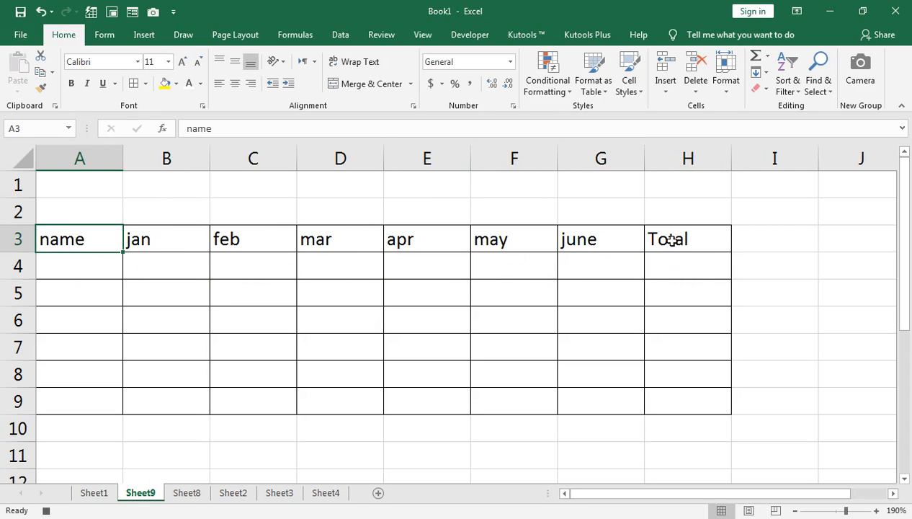
shift+click(669, 240)
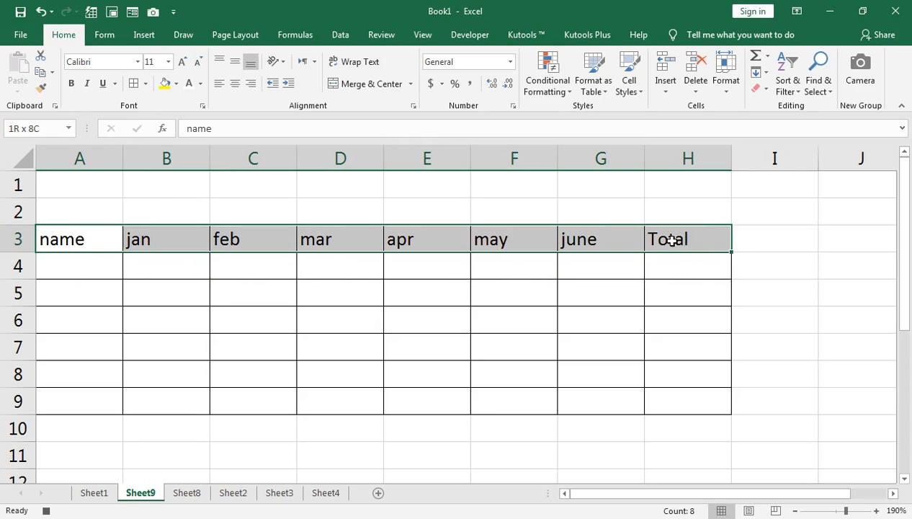
click(235, 84)
key(ctrl+b)
click(88, 83)
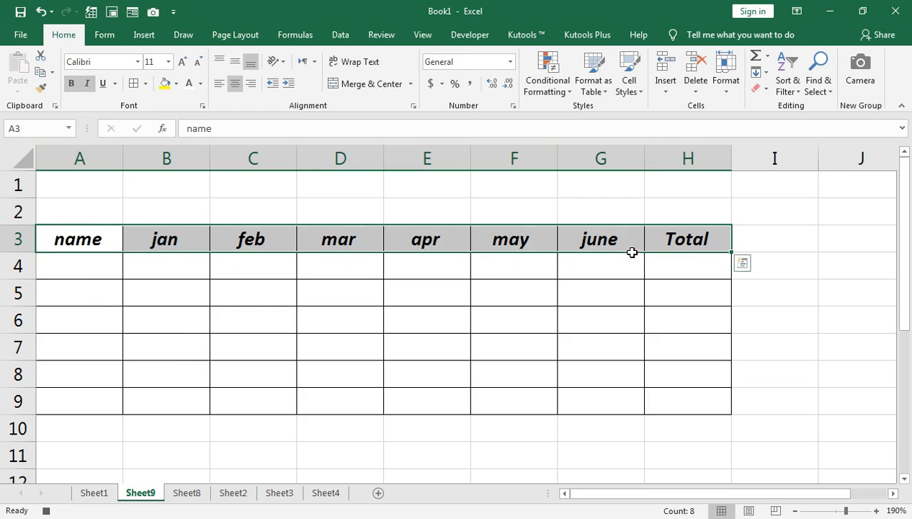
Enter the formula =SUM(B4:G4) in H4 to total the row.
click(672, 266)
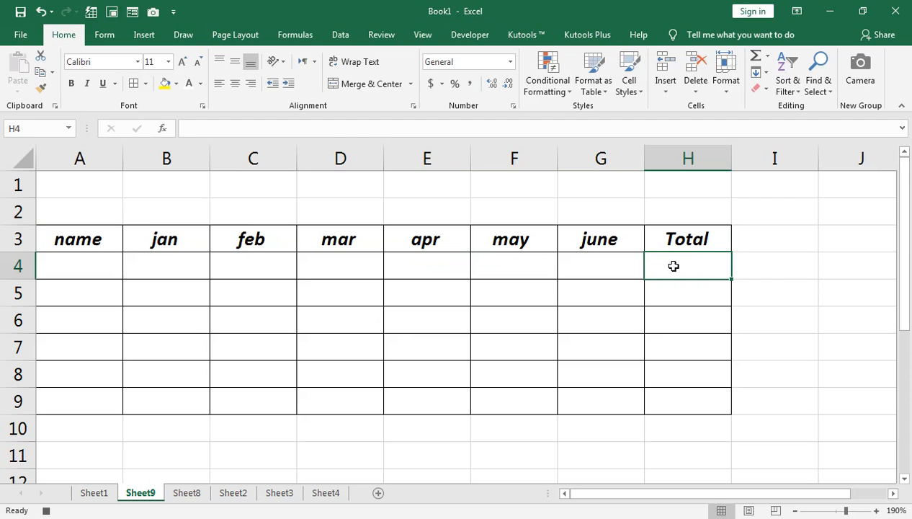
text(=sum()
key(Left)
key(shift+Left)
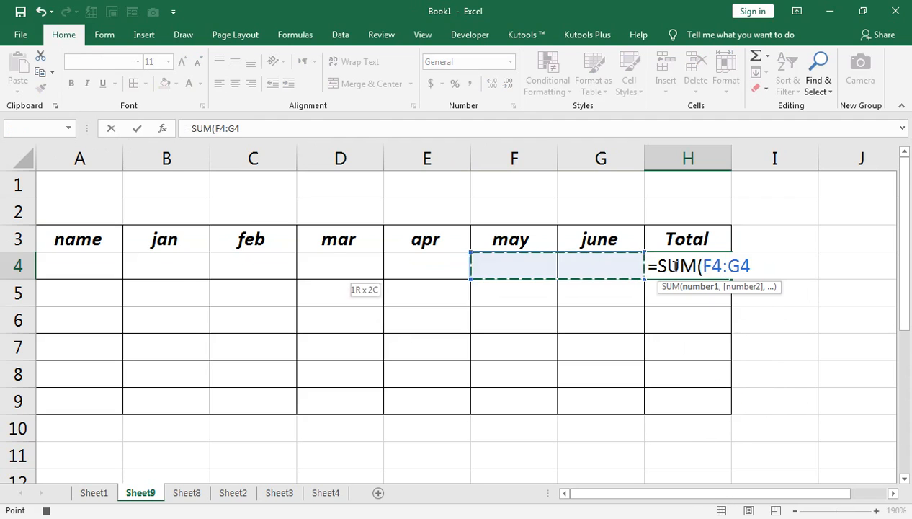
key(shift+Left)
key(shift+Left)
key(shift+Left)
key(shift+Left)
text())
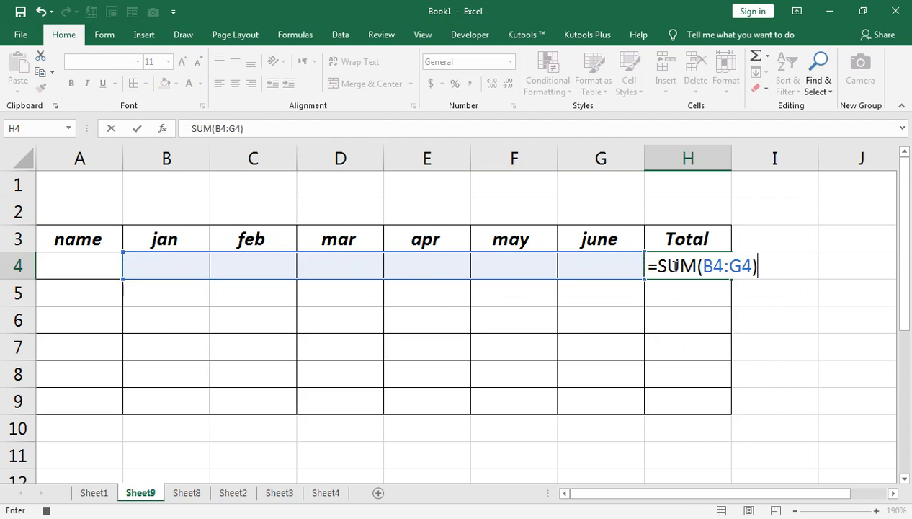
key(Return)
Fill the SUM formula down from H4 to H9.
key(Up)
key(shift+Down)
key(shift+Down)
key(shift+Down)
key(shift+Down)
key(shift+Down)
key(ctrl+d)
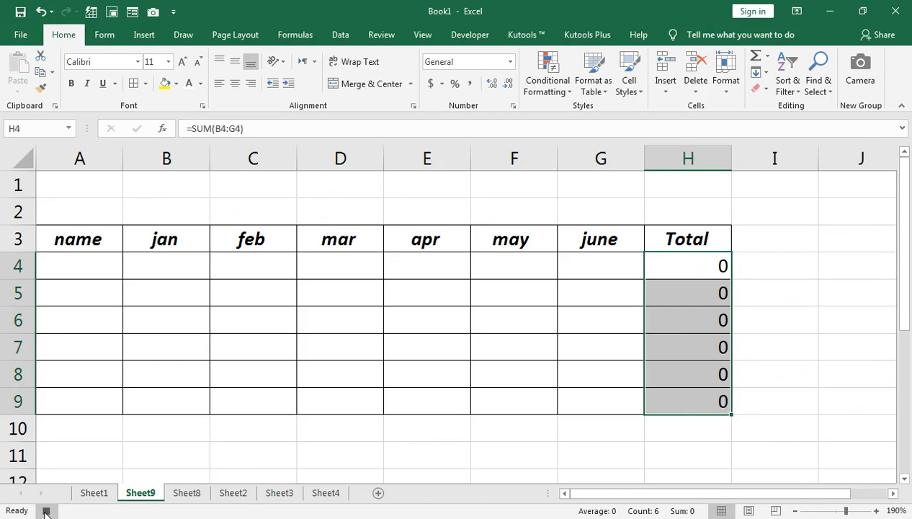
Stop recording the macro and deselect the total column.
click(419, 34)
click(520, 186)
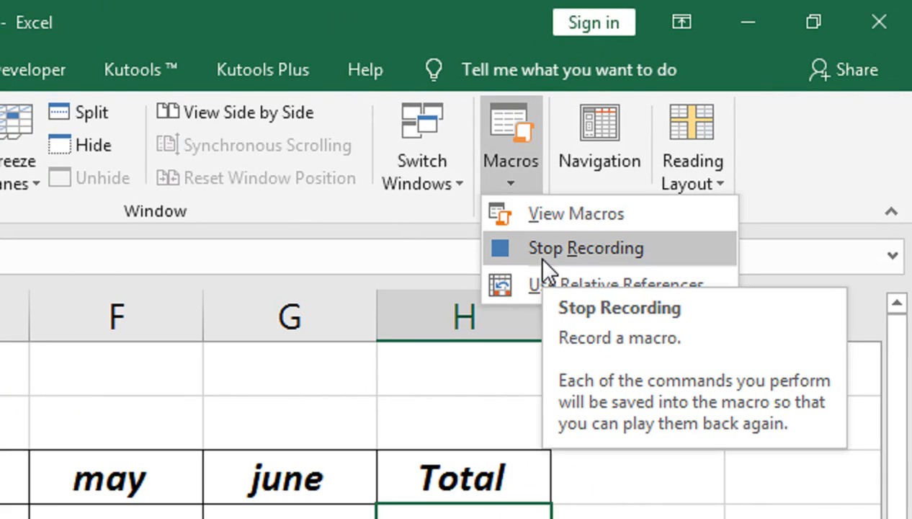
click(541, 258)
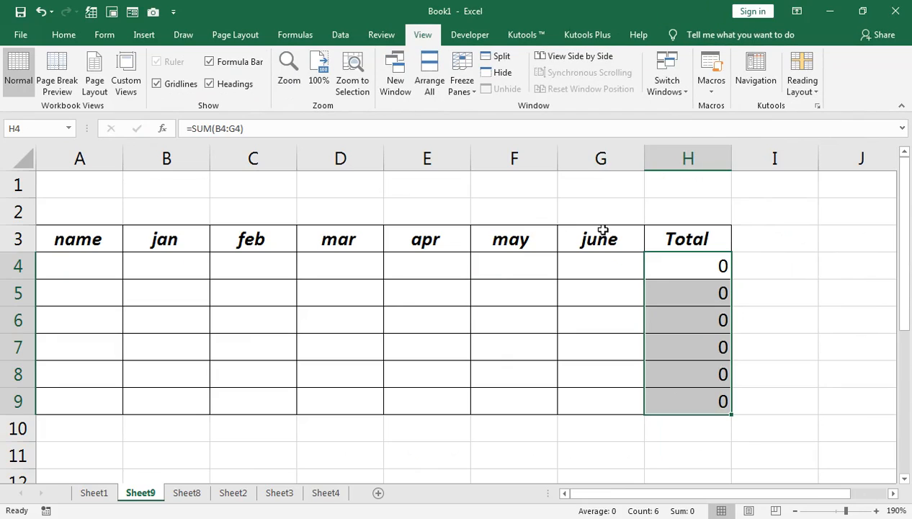
click(477, 265)
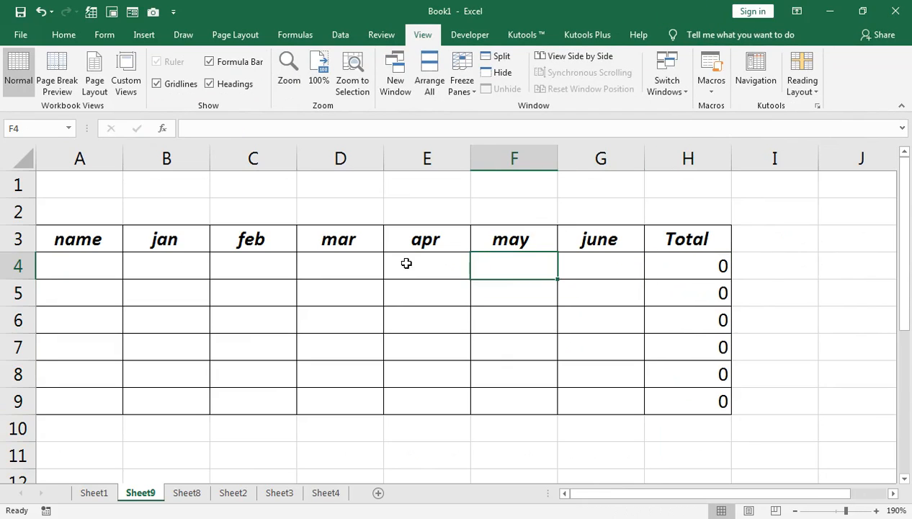
Insert a new worksheet and run the recorded macro from cell A5.
click(375, 493)
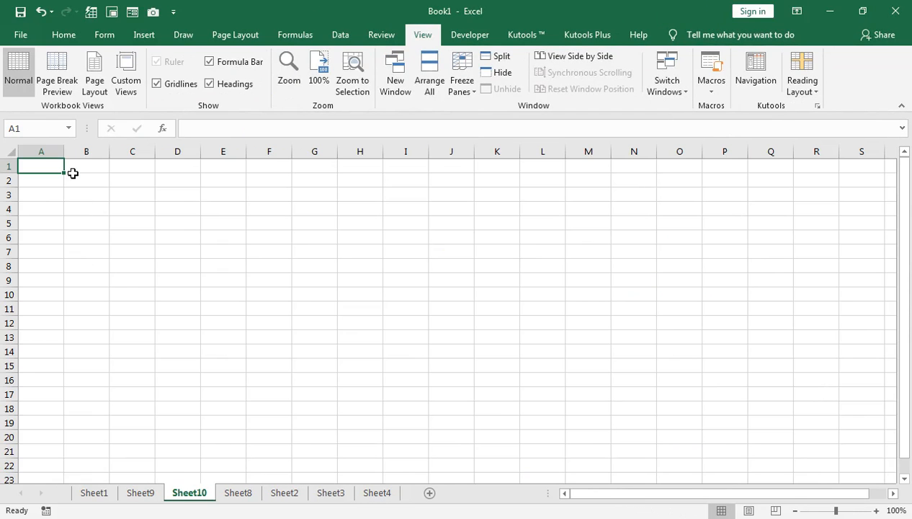
click(49, 224)
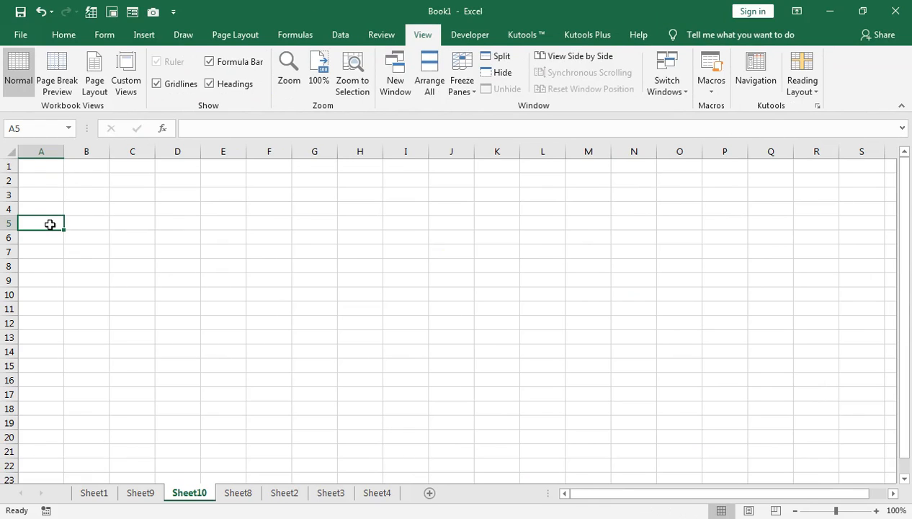
key(ctrl+m)
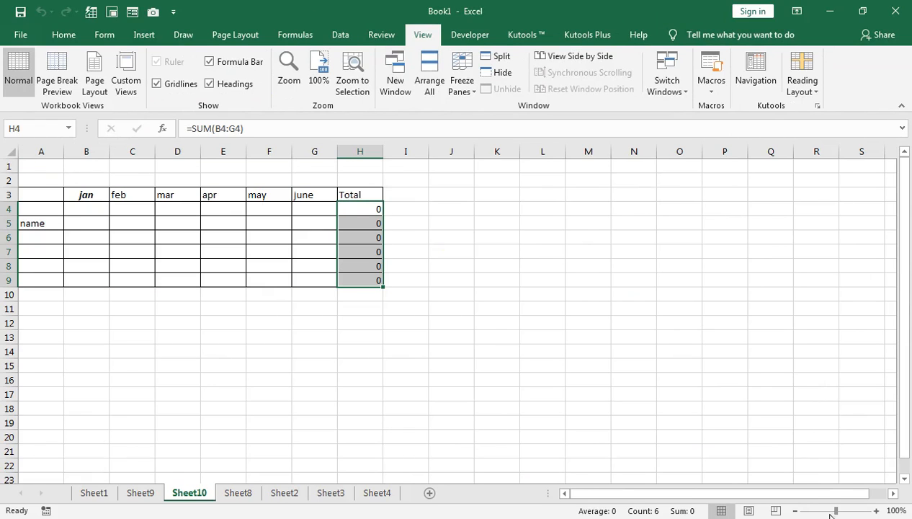
click(851, 512)
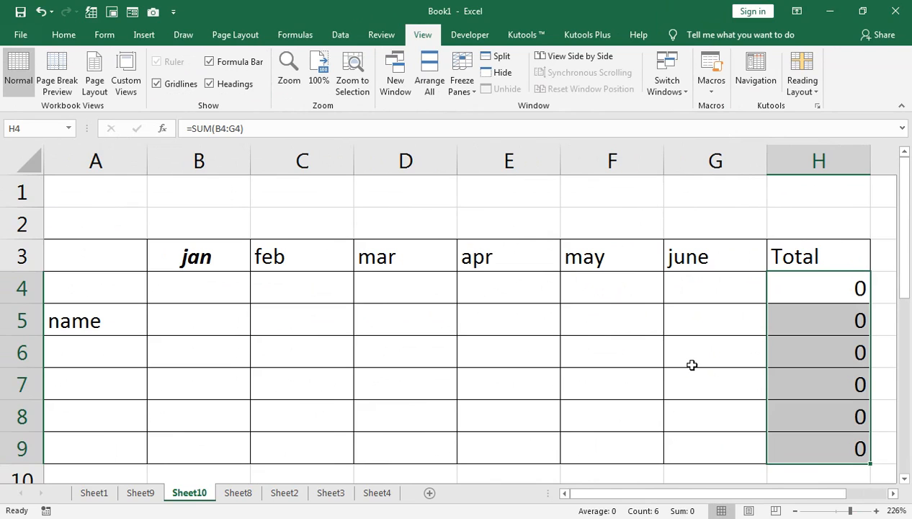
Insert another new worksheet and run the recorded macro on it to rebuild the monthly table.
click(430, 493)
double_click(32, 191)
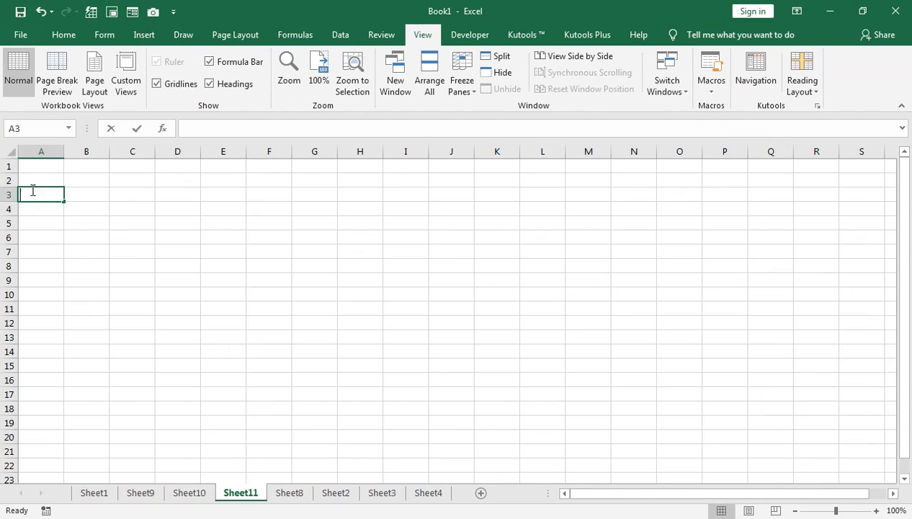
click(776, 451)
click(848, 510)
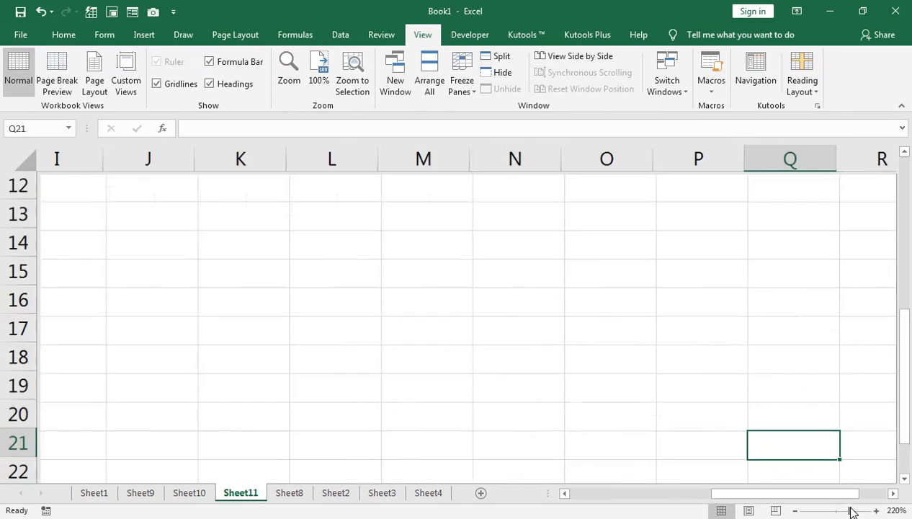
scroll(228, 348, up, 4)
click(54, 279)
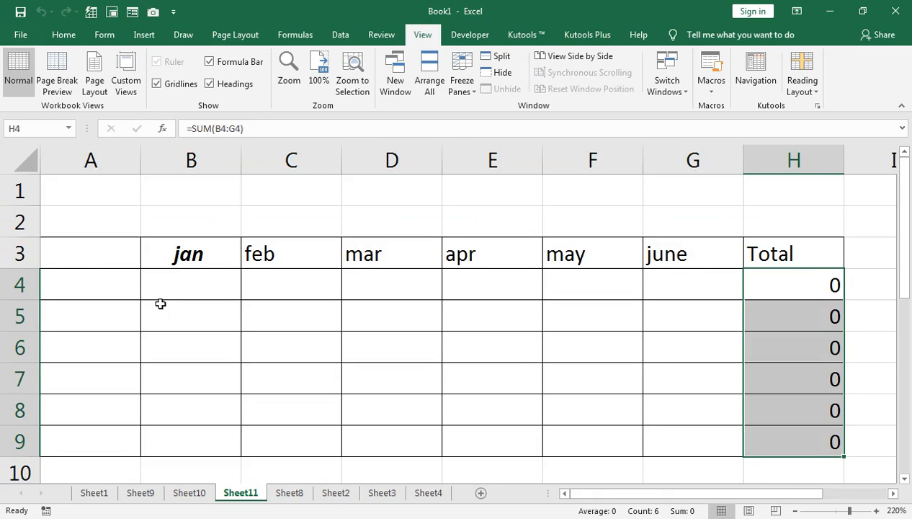
Return to the tips list on Sheet1, then switch to the general.xlsx customer ledger workbook.
click(94, 492)
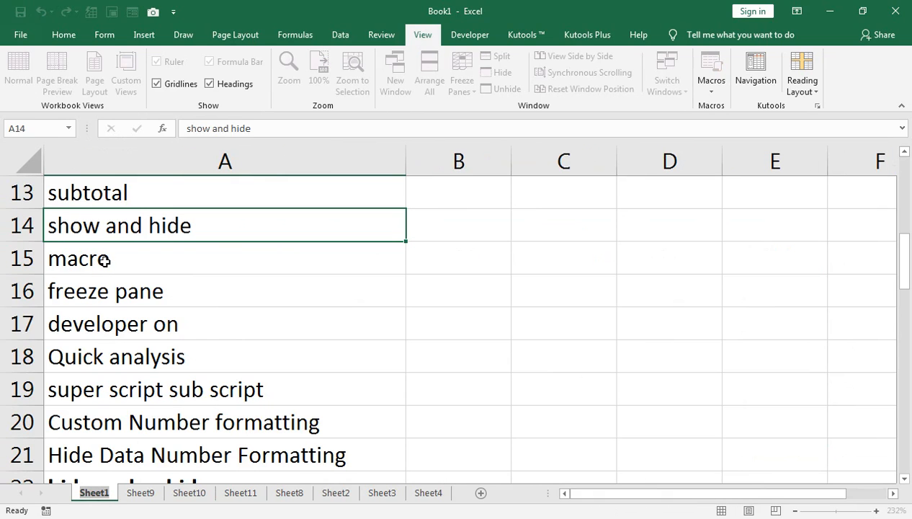
double_click(106, 285)
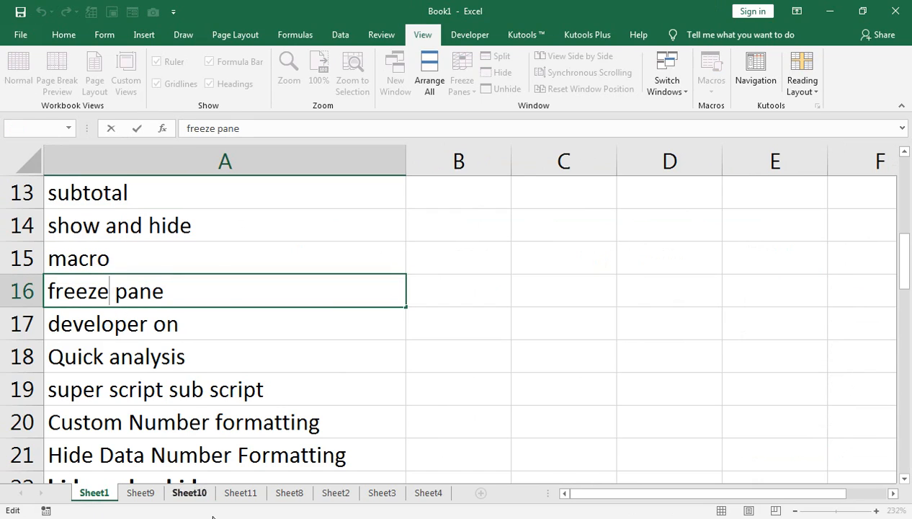
key(alt+Tab)
key(alt+Tab)
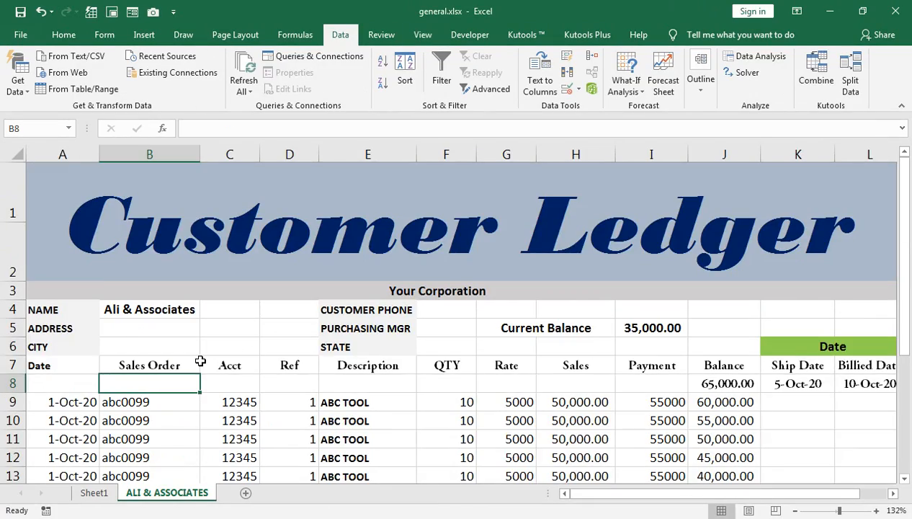
Select cell A8 on the ALI & ASSOCIATES sheet and freeze the panes so rows above stay fixed while scrolling.
scroll(200, 360, down, 4)
scroll(200, 360, down, 2)
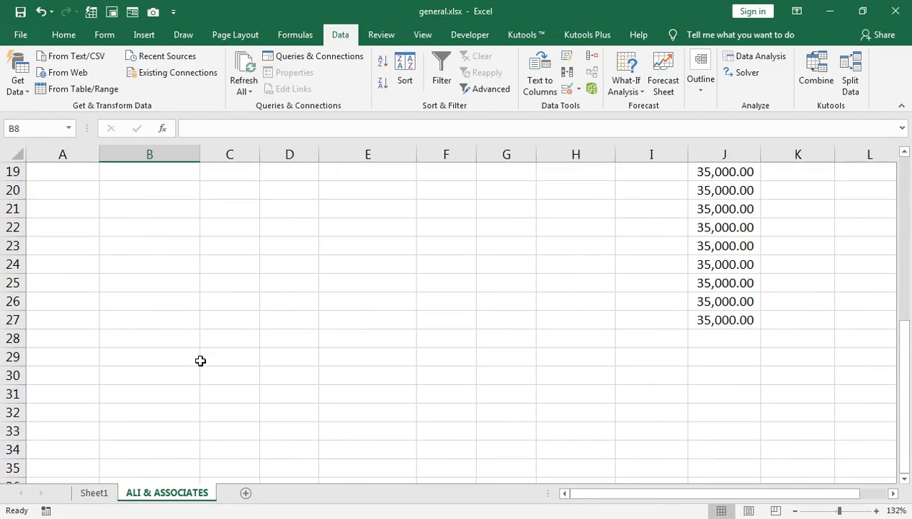
scroll(201, 360, up, 6)
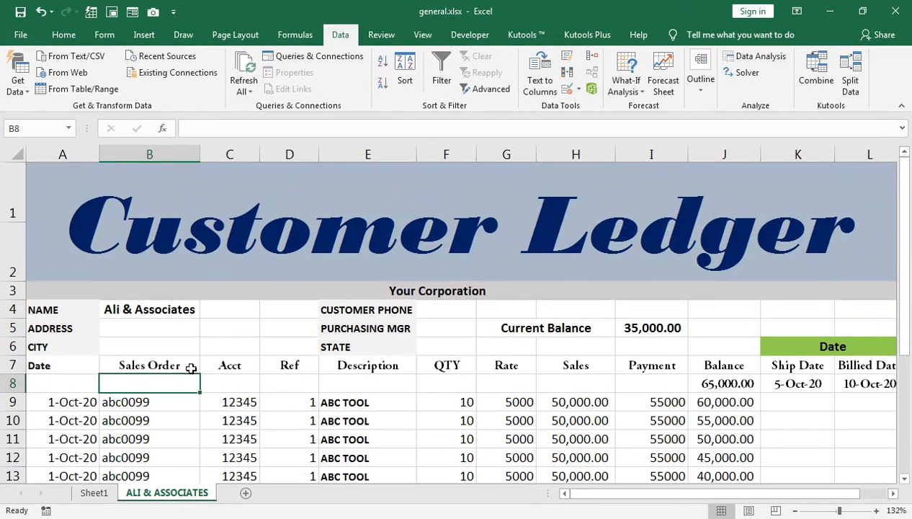
click(37, 378)
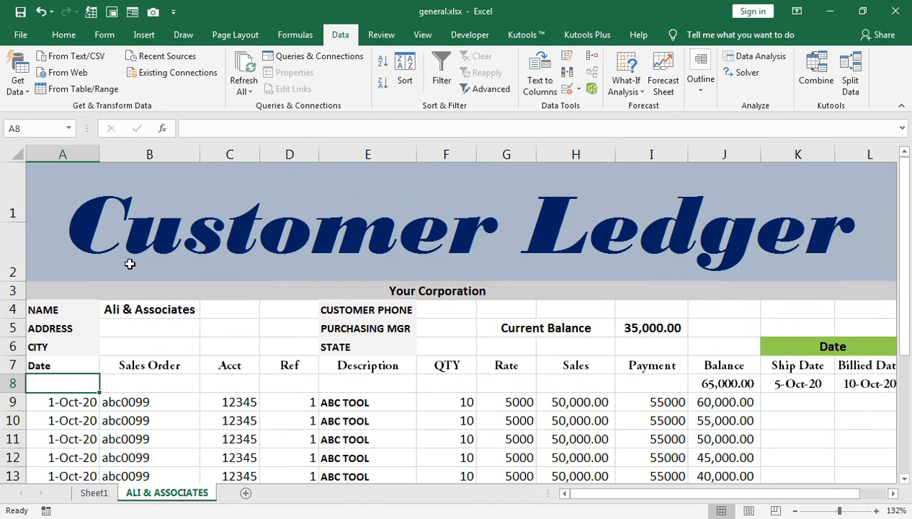
scroll(414, 281, down, 5)
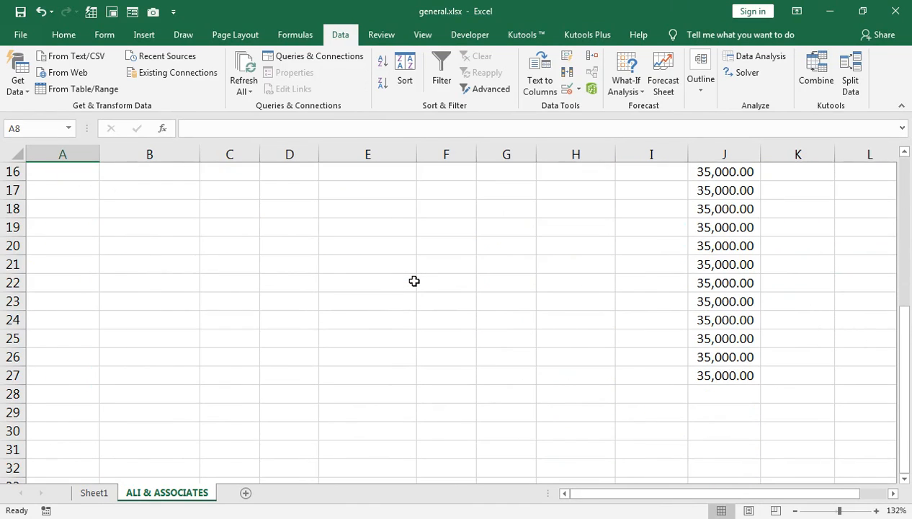
scroll(414, 281, up, 5)
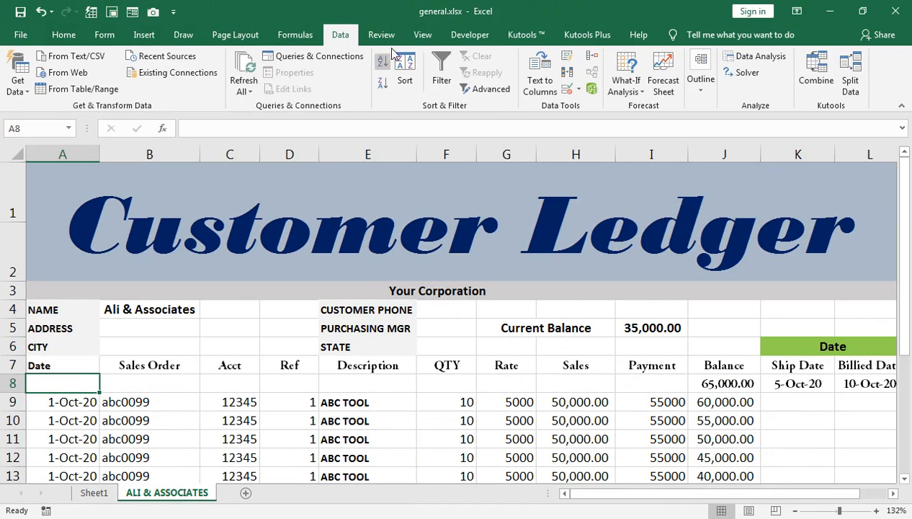
click(421, 36)
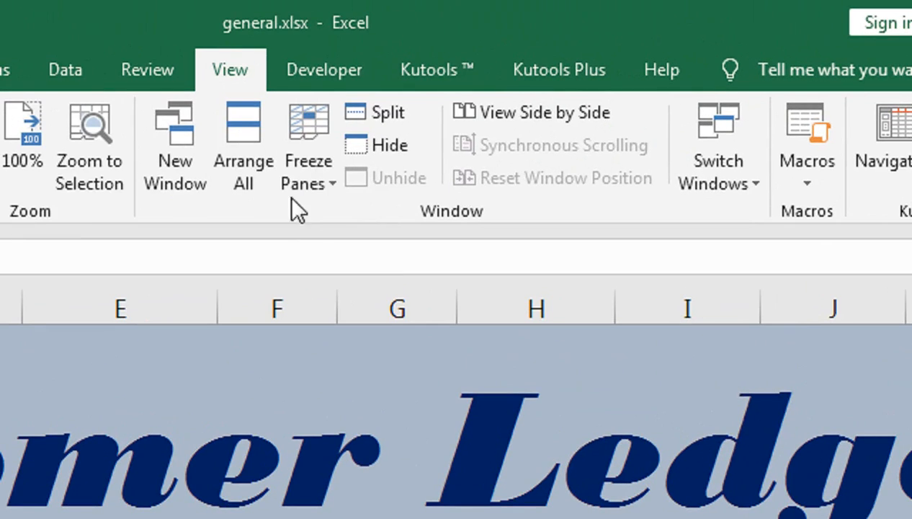
click(309, 171)
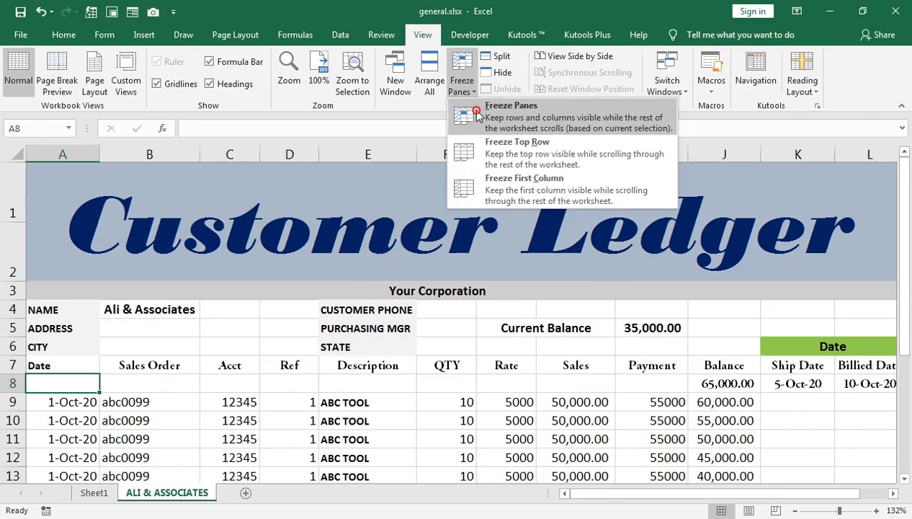
click(337, 224)
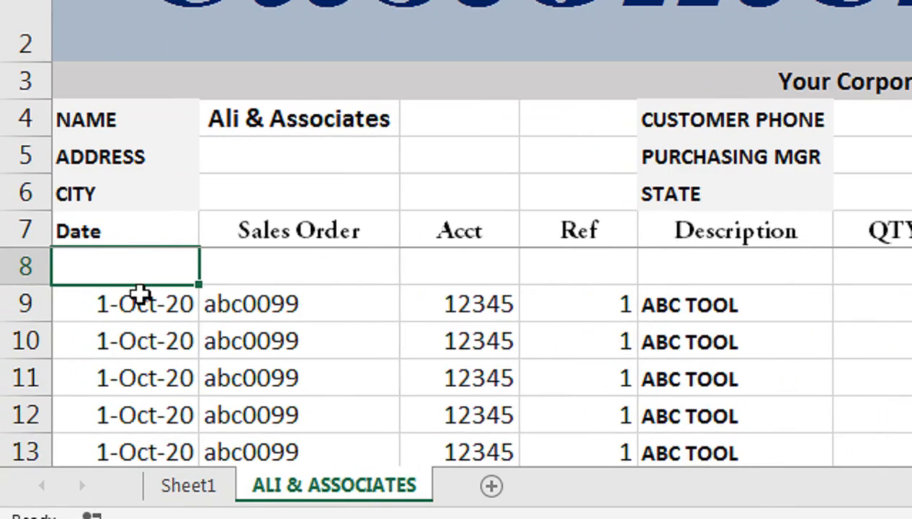
scroll(70, 398, down, 2)
scroll(141, 295, down, 4)
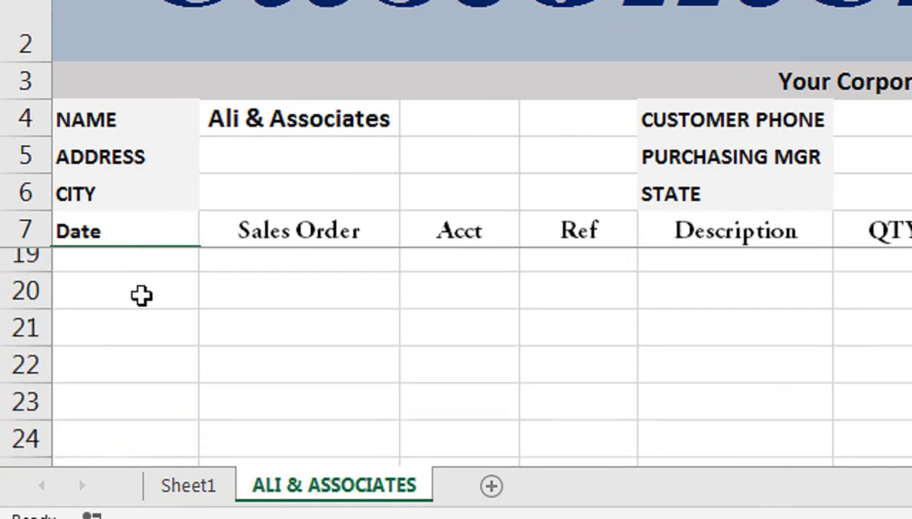
scroll(136, 296, down, 1)
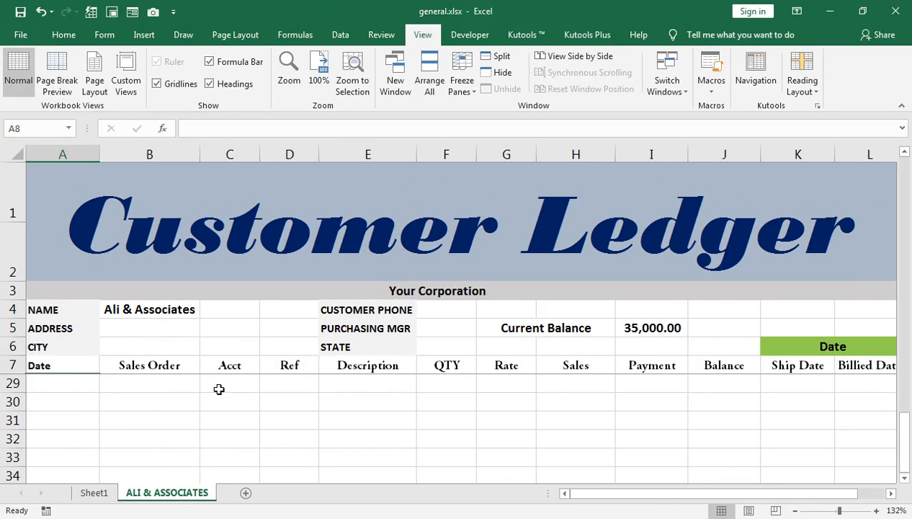
scroll(219, 389, up, 7)
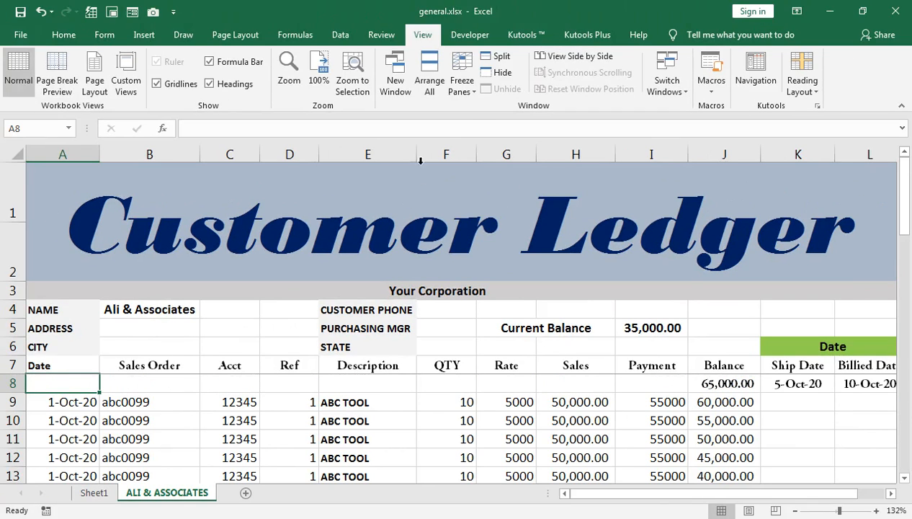
Unfreeze the panes on the ledger sheet and switch back to the Book1 tips list.
click(460, 90)
click(489, 115)
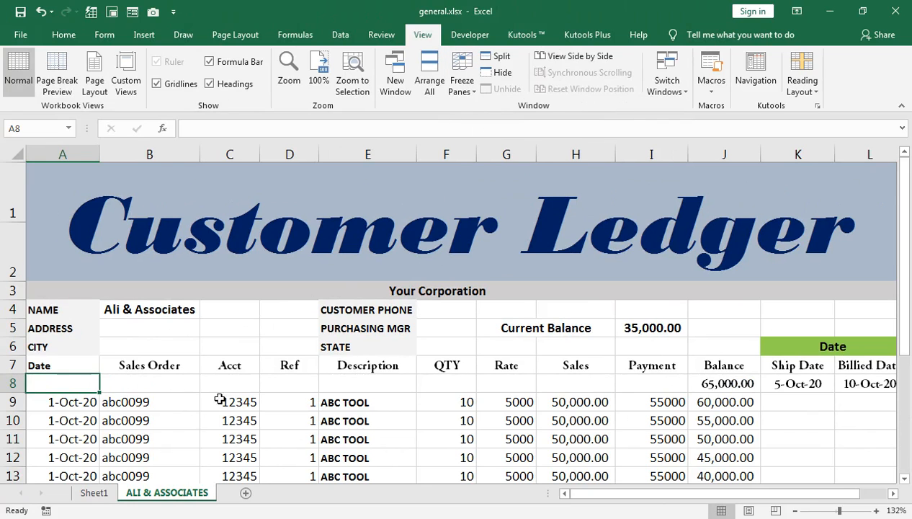
mouse_move(230, 508)
click(108, 447)
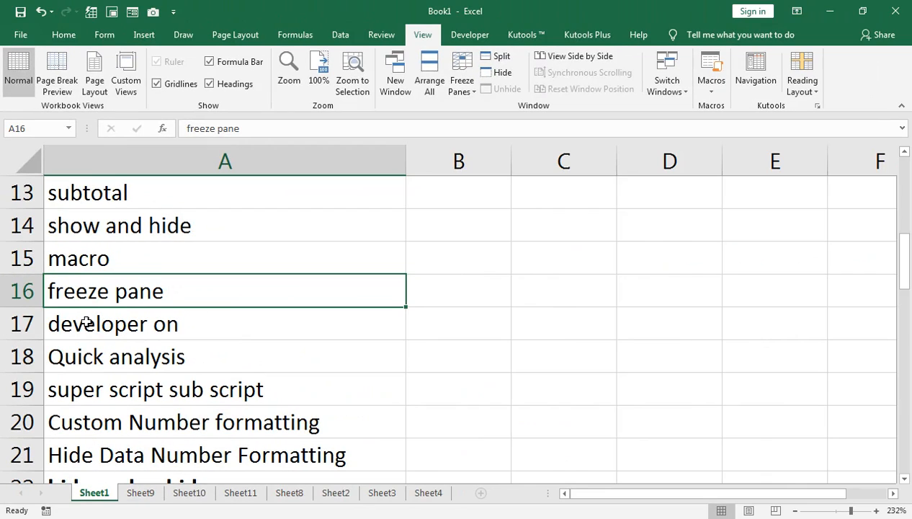
click(199, 517)
click(219, 463)
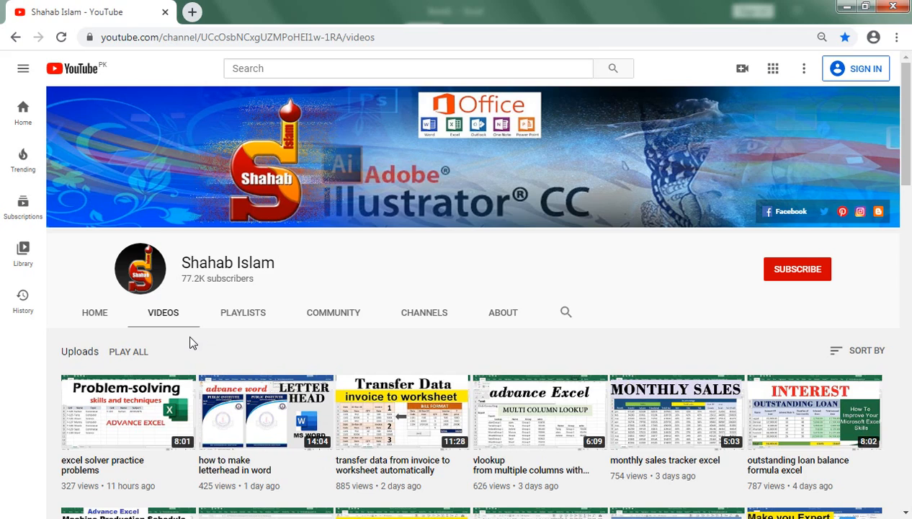
click(229, 517)
click(118, 455)
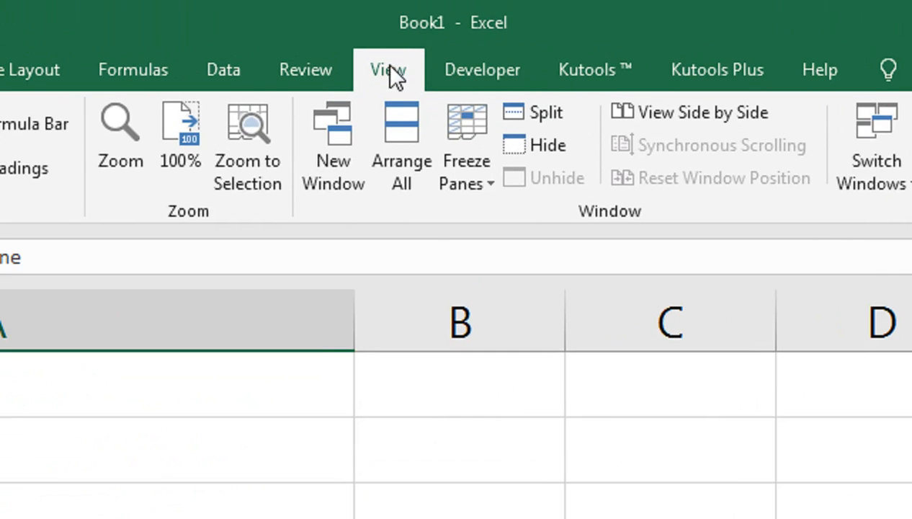
Enable the Developer tab through the ribbon customization options and open it.
right_click(312, 66)
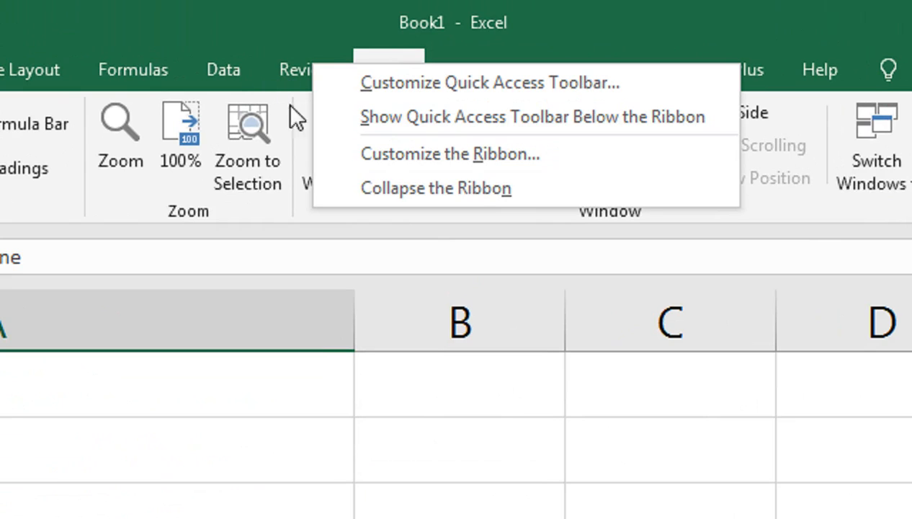
key(Escape)
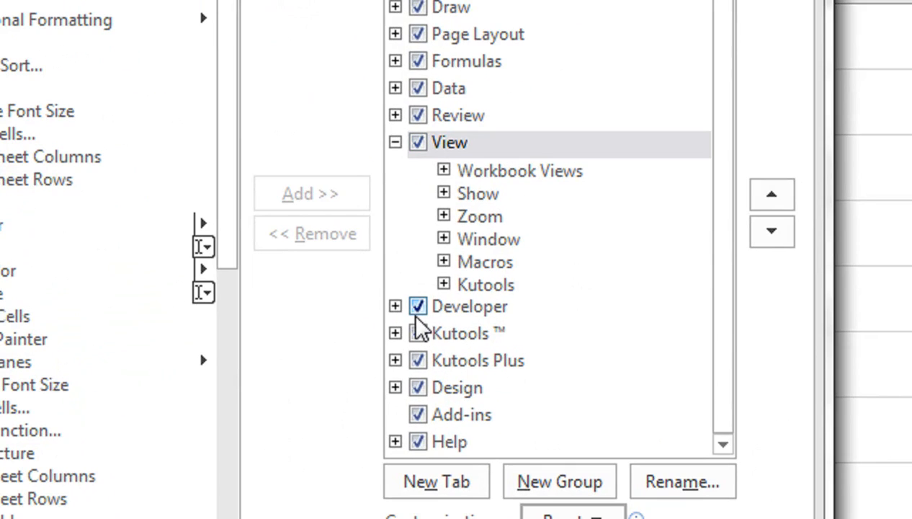
double_click(418, 309)
click(417, 309)
click(418, 307)
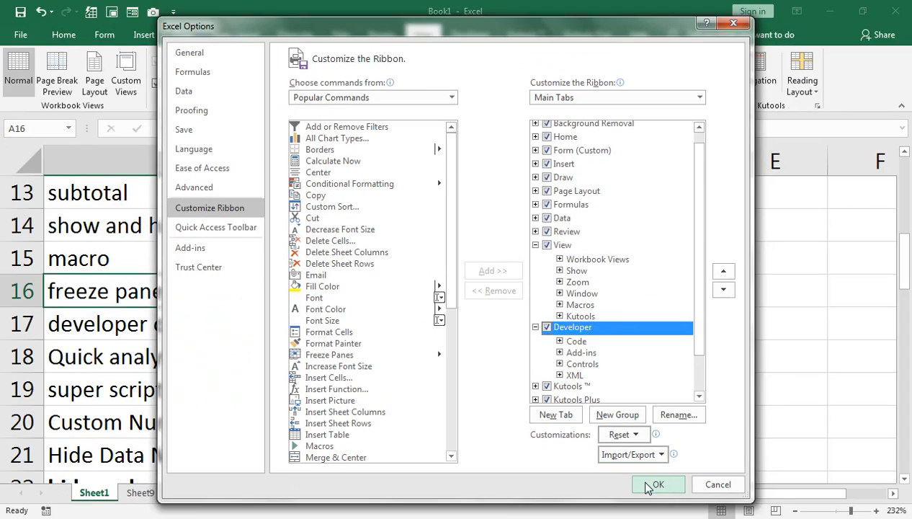
click(648, 486)
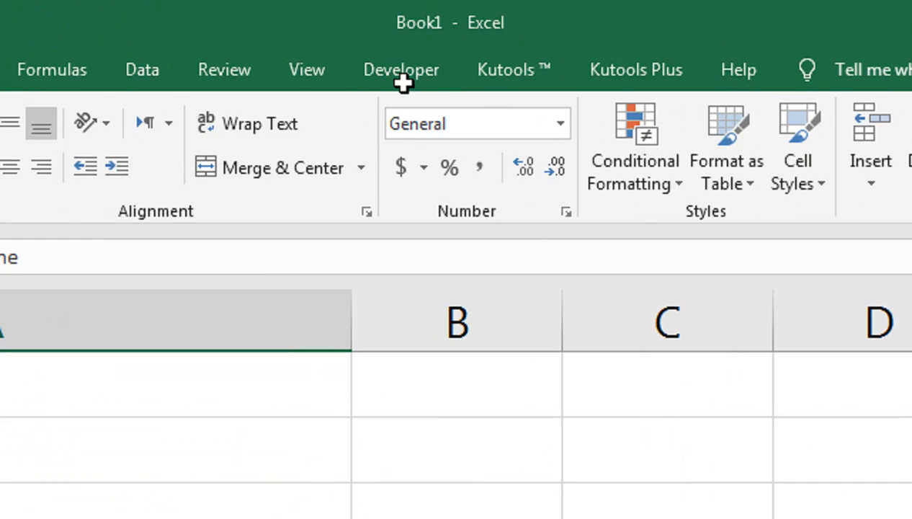
click(397, 82)
click(447, 76)
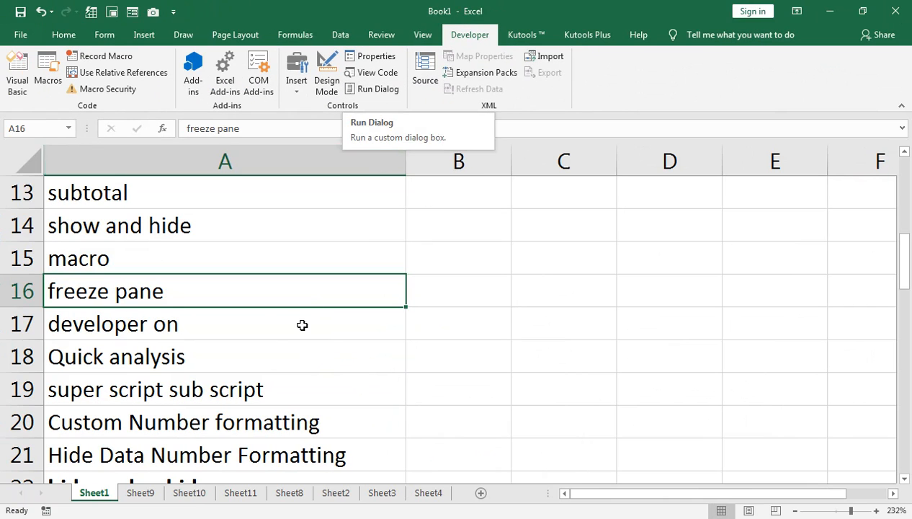
click(208, 517)
click(285, 461)
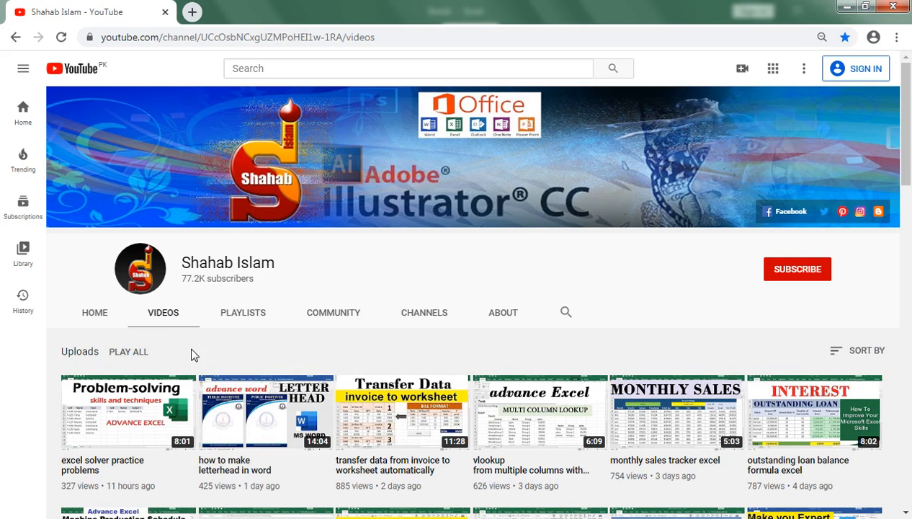
scroll(281, 367, down, 4)
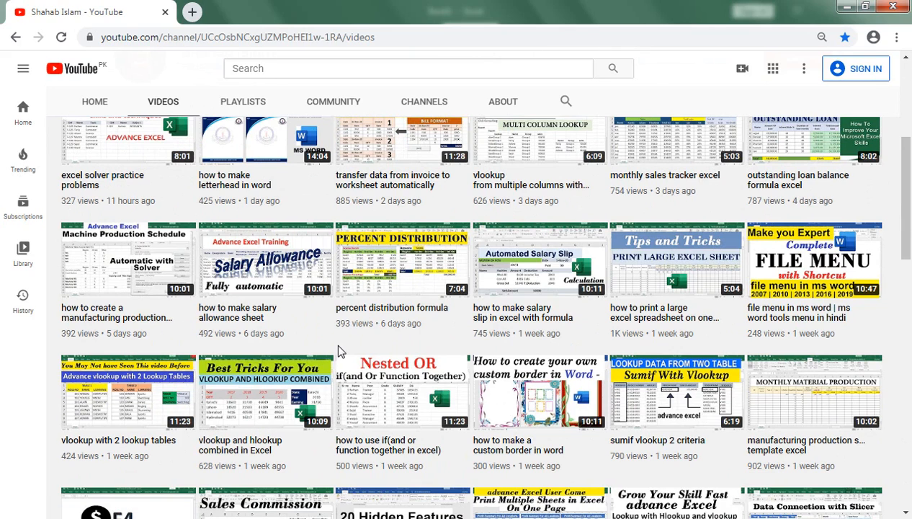
scroll(339, 348, up, 4)
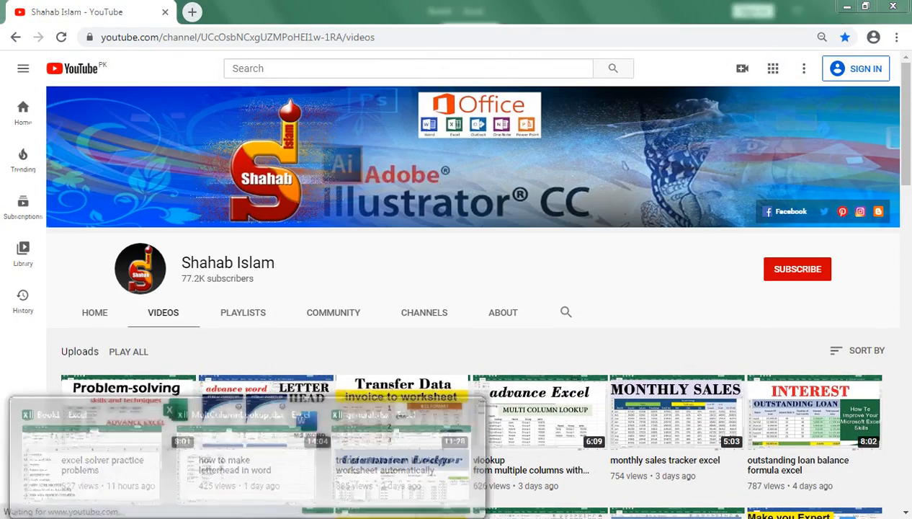
click(180, 461)
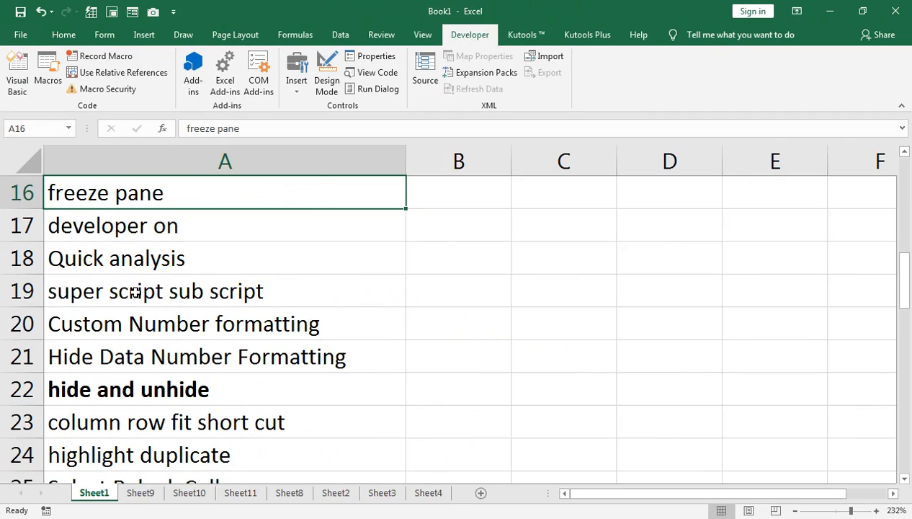
click(65, 35)
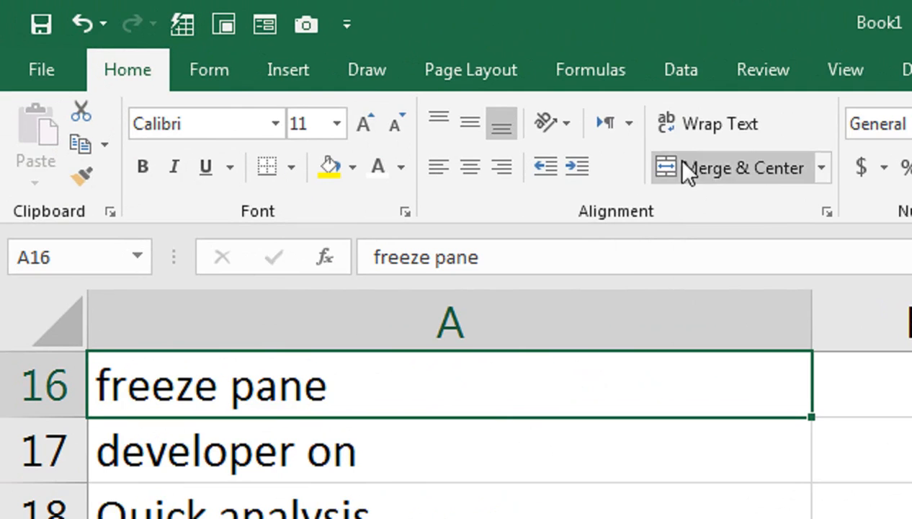
click(697, 178)
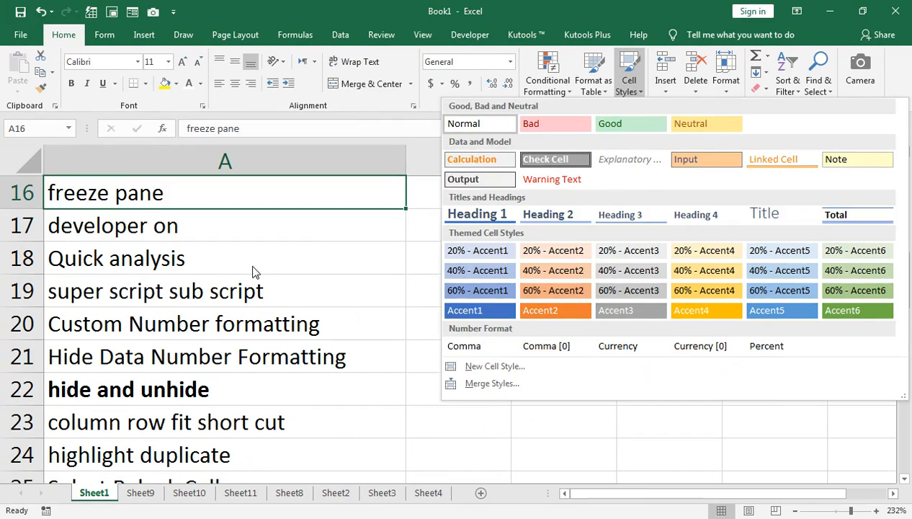
click(252, 266)
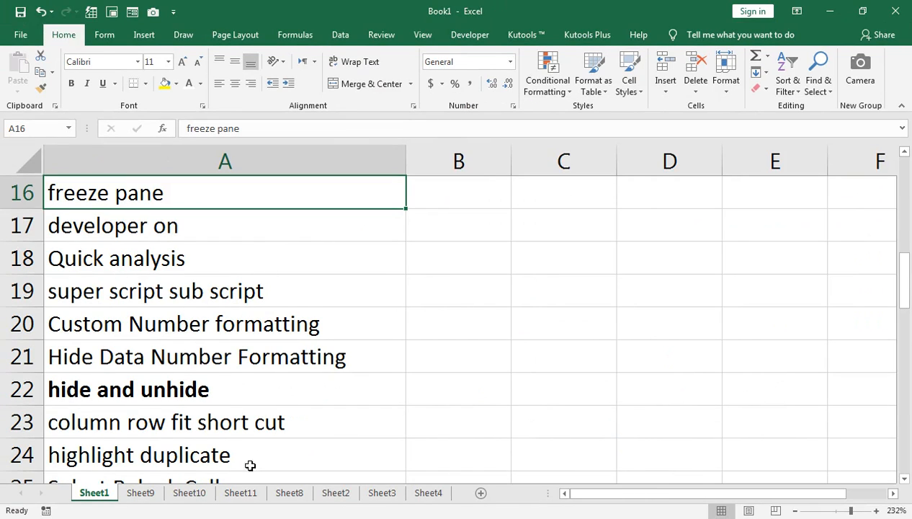
Select the ITEM and Amount table on Sheet8 and browse the Quick Analysis categories.
click(190, 496)
click(282, 493)
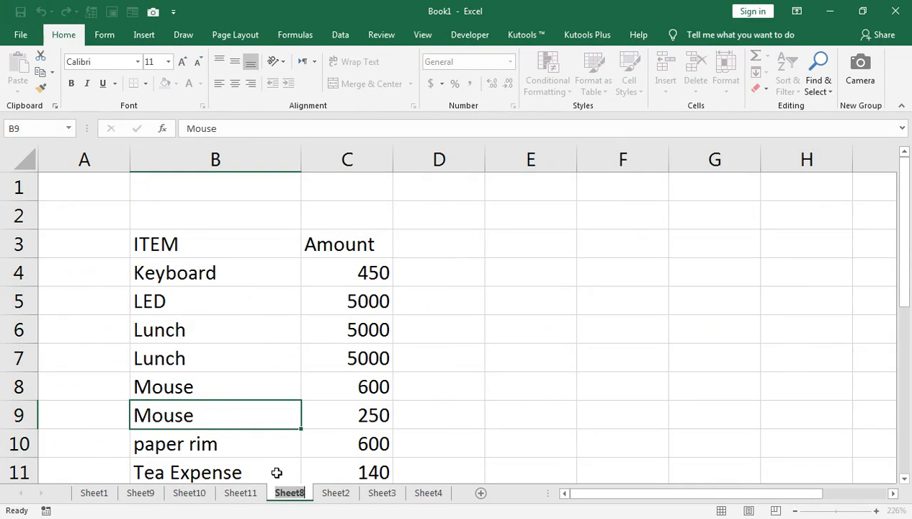
drag(193, 248, 356, 466)
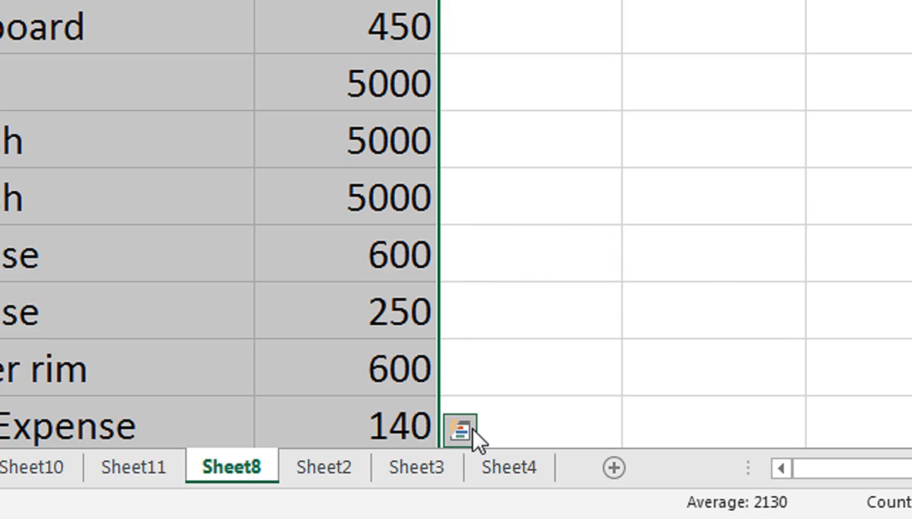
click(472, 430)
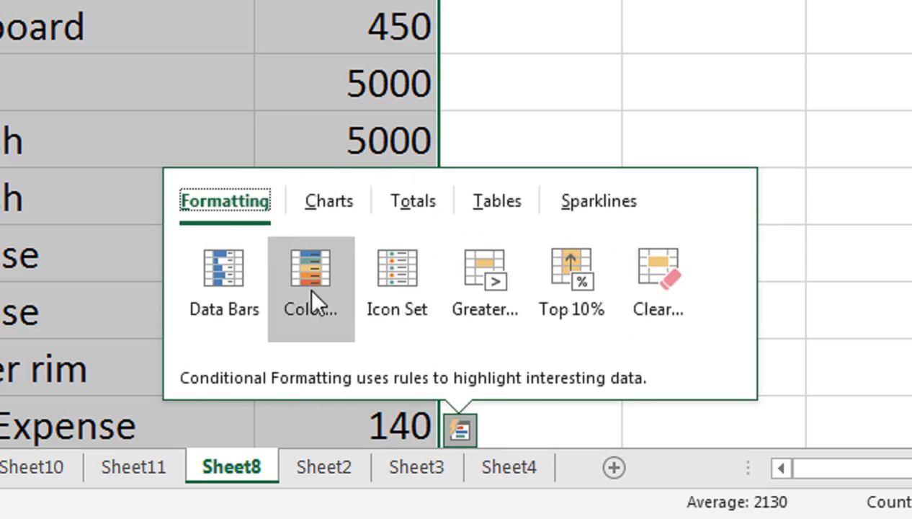
click(312, 215)
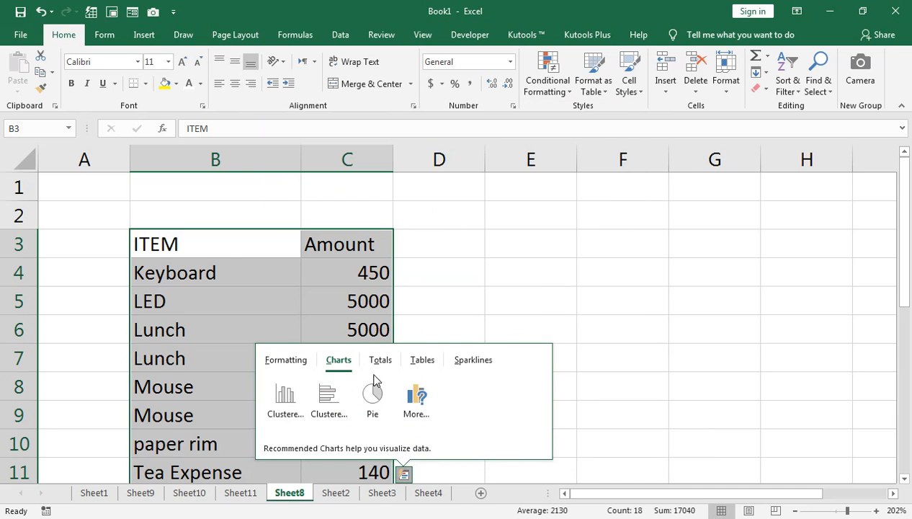
click(385, 363)
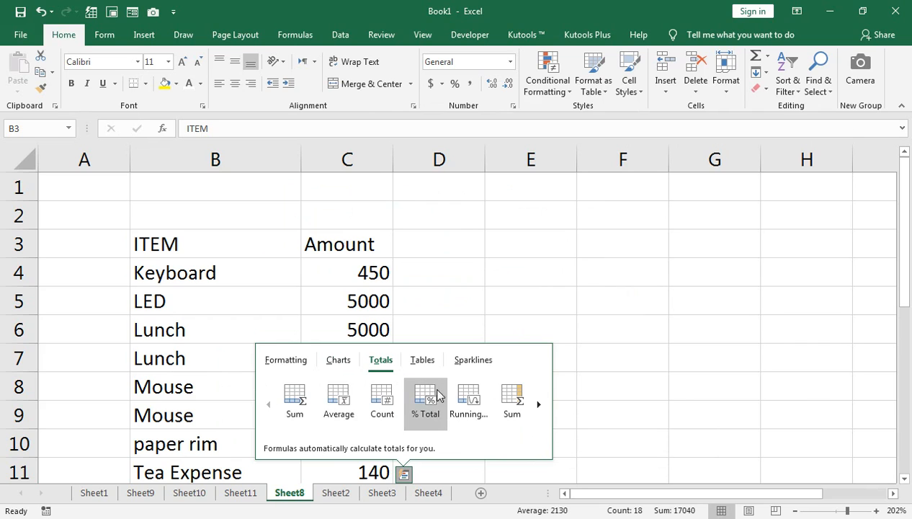
click(423, 360)
click(473, 360)
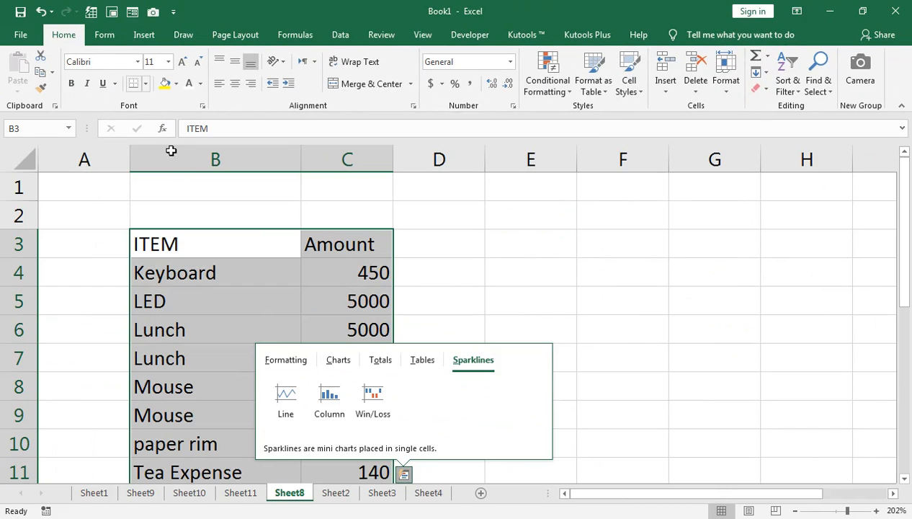
Apply Data Bars to the selected table through Quick Analysis formatting.
click(282, 364)
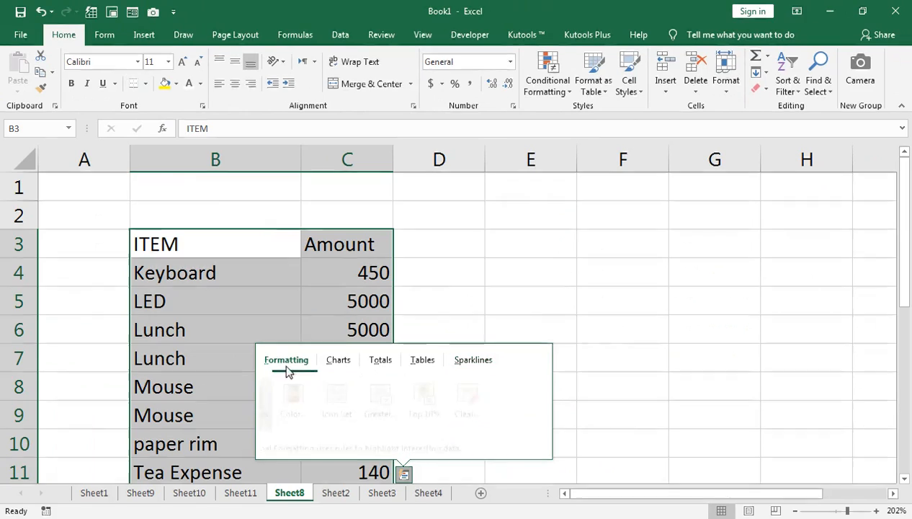
click(287, 411)
click(287, 412)
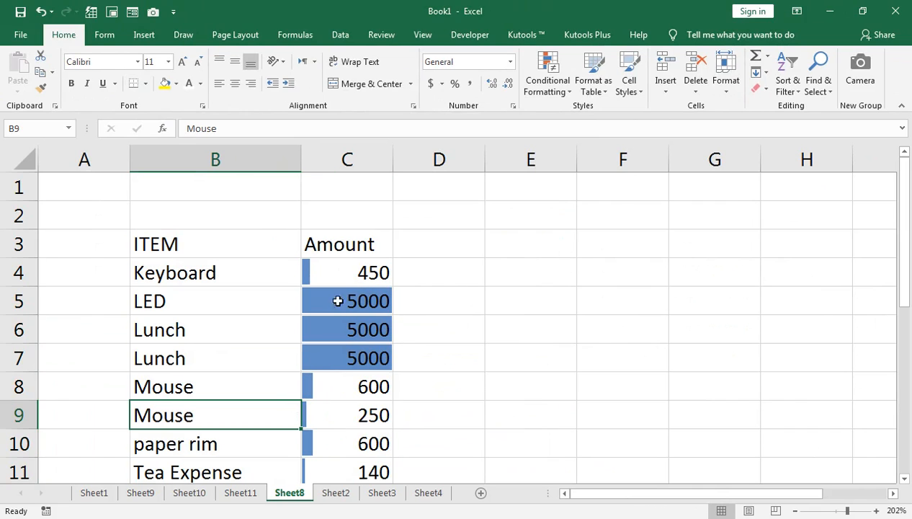
Select the Amount values and clear the conditional formatting rules from the selected cells.
click(365, 266)
key(ctrl+shift+Down)
scroll(382, 374, up, 1)
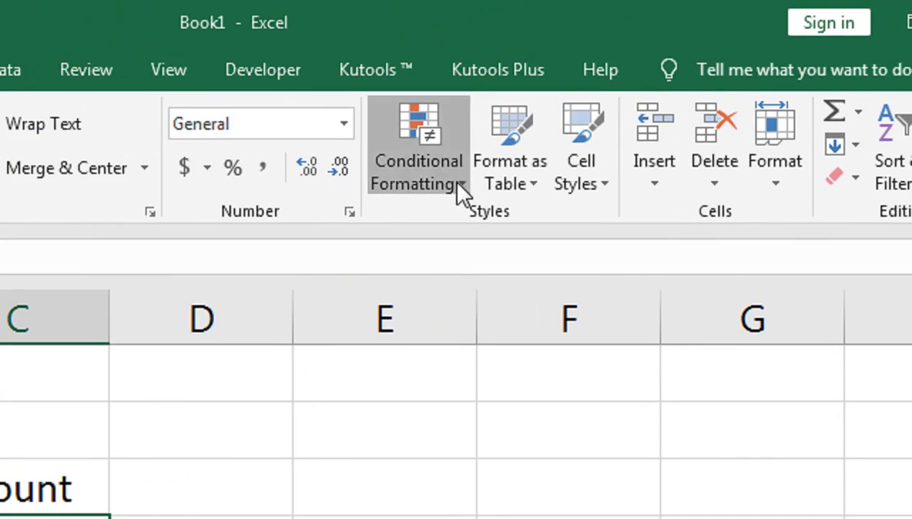
click(460, 189)
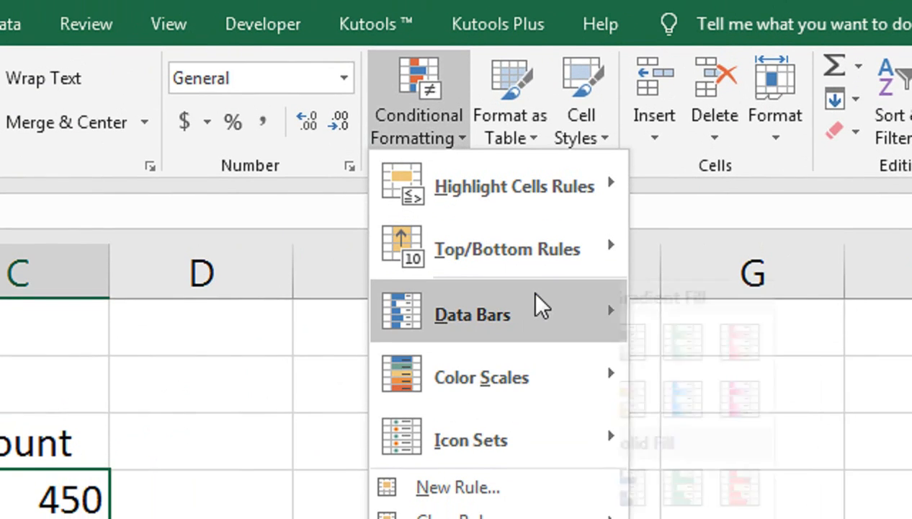
mouse_move(540, 305)
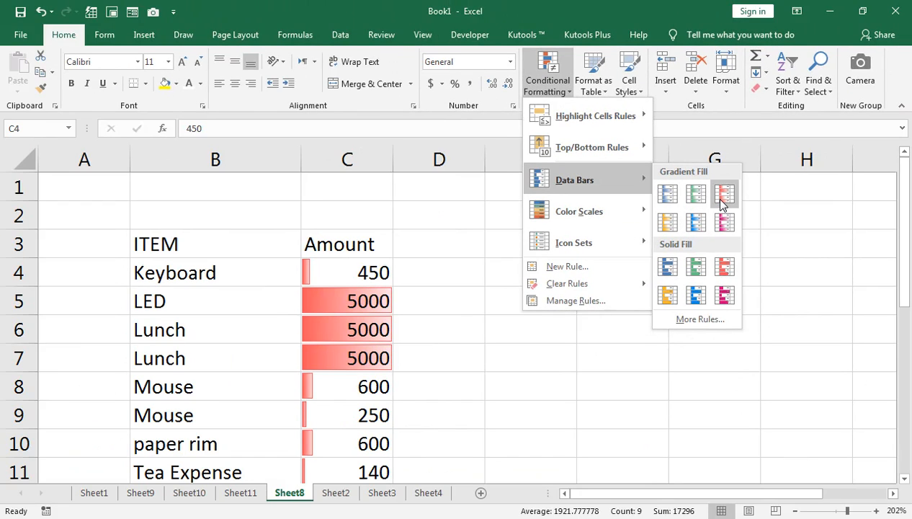
mouse_move(622, 286)
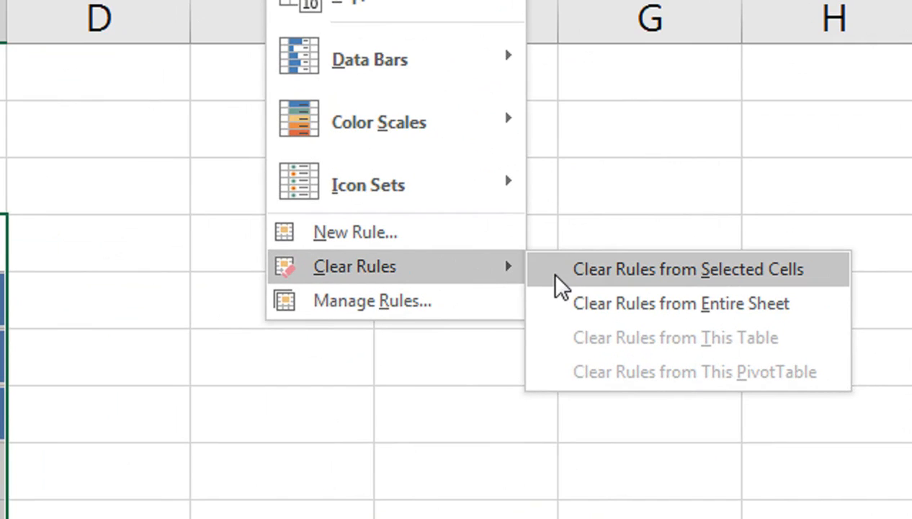
click(554, 275)
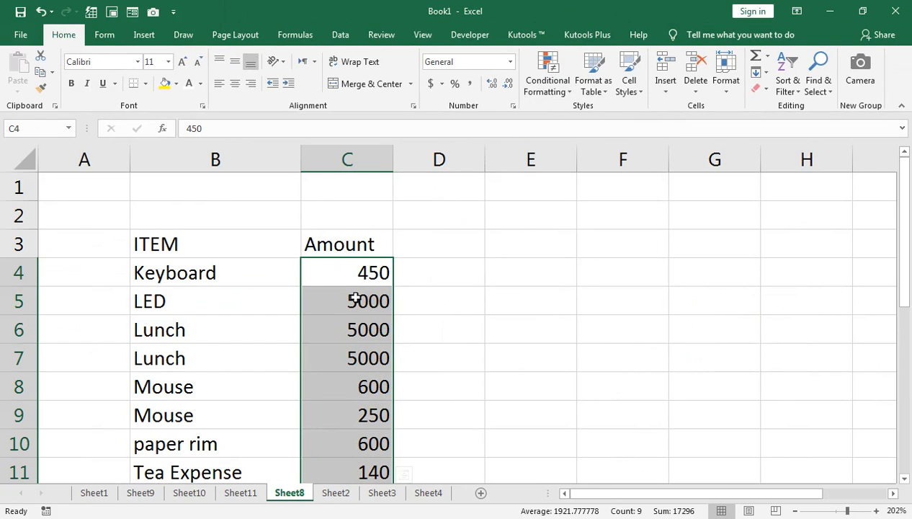
On Sheet1, enter a3 in cell C18 and format the 3 as superscript.
click(98, 494)
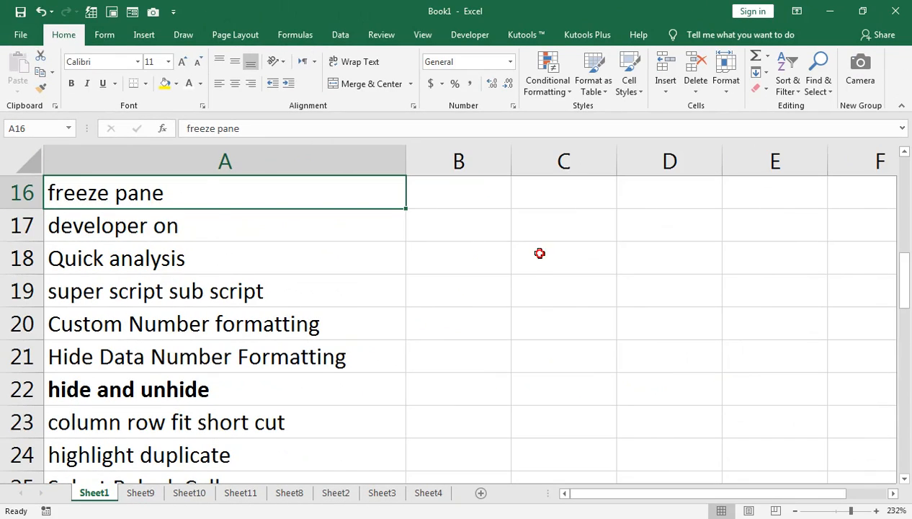
click(539, 253)
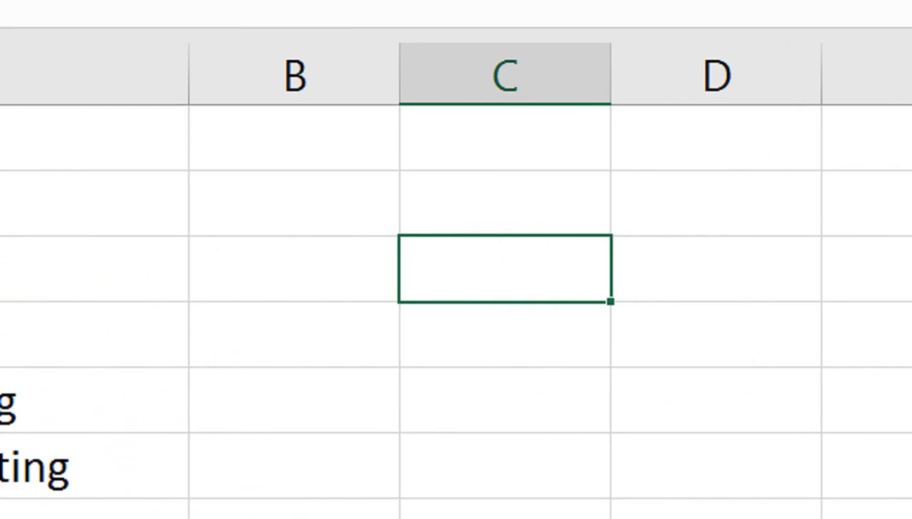
text(a3)
drag(454, 268, 434, 266)
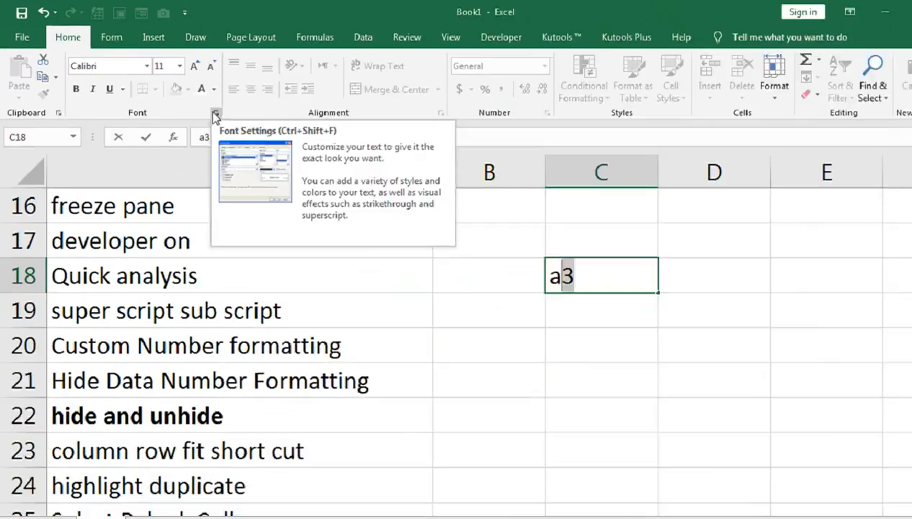
click(402, 212)
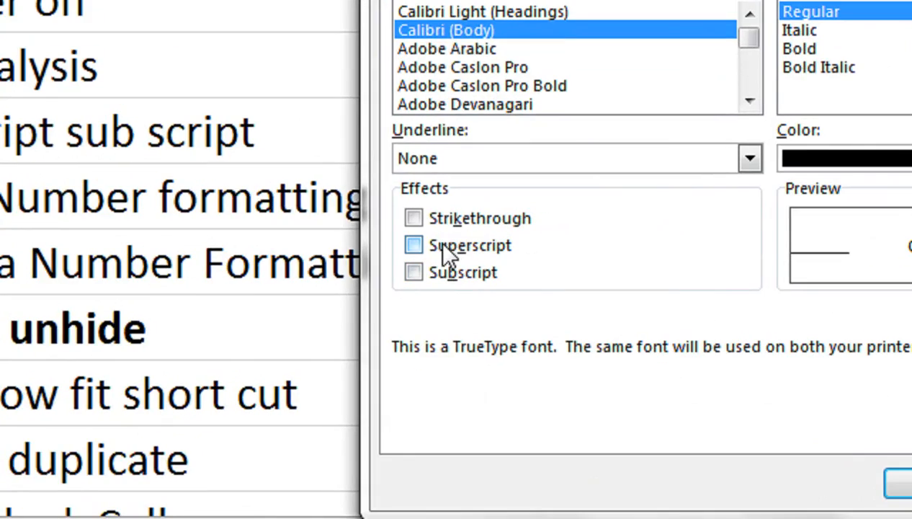
click(413, 246)
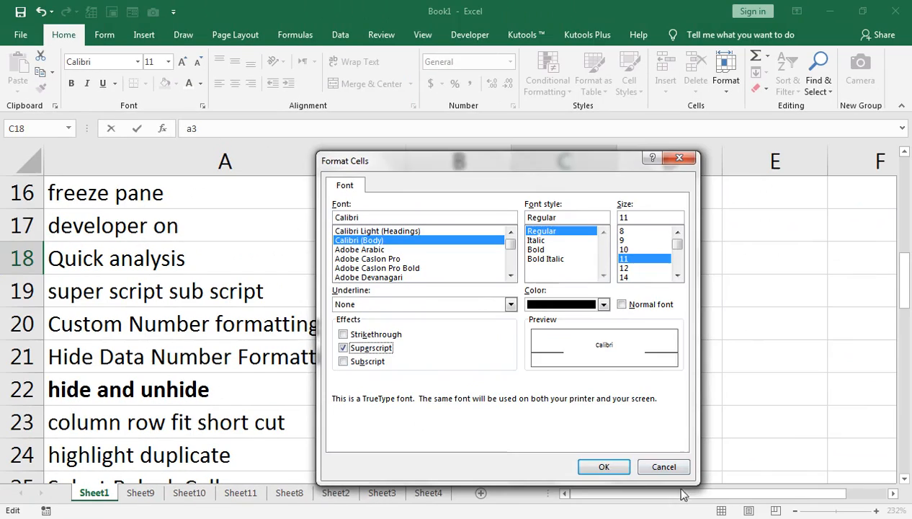
click(900, 483)
Enter H2o in cell C20 and format the 2 as subscript.
click(565, 312)
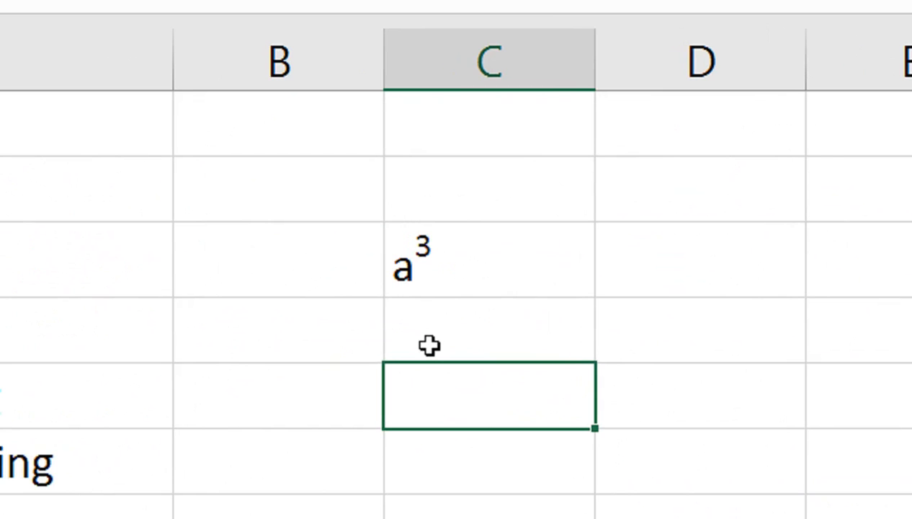
text(H2)
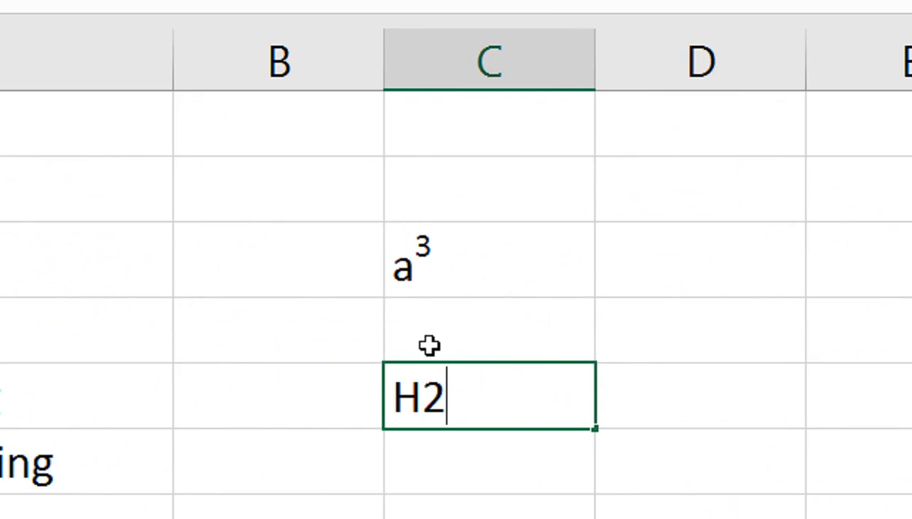
text(o)
drag(424, 391, 436, 390)
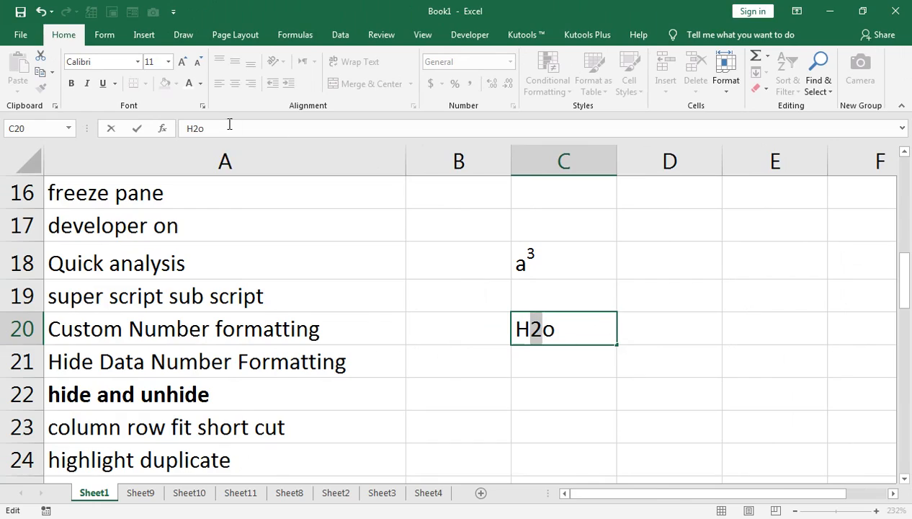
click(203, 106)
click(343, 361)
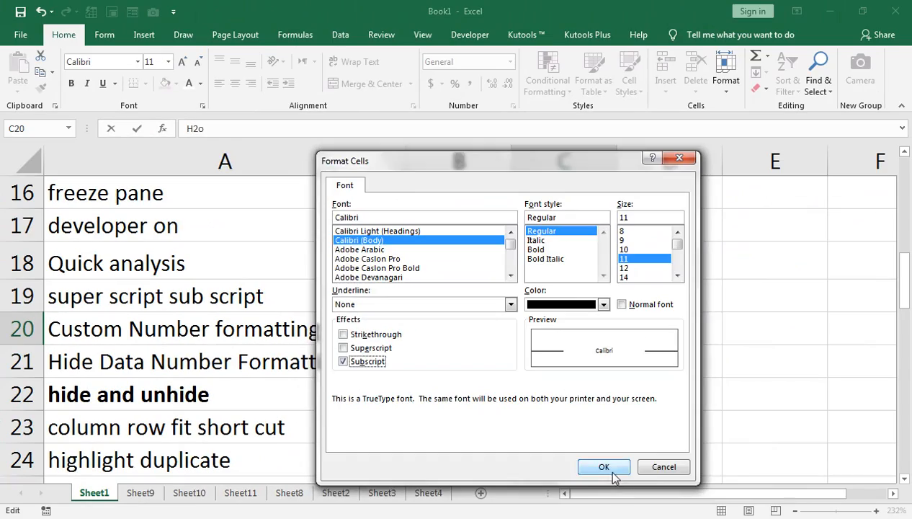
click(611, 472)
key(Return)
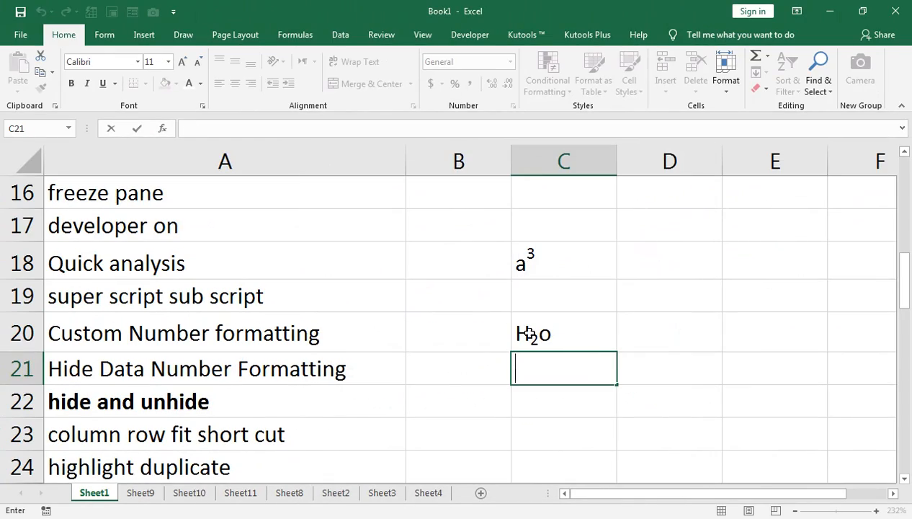
Delete column C to remove the superscript and subscript examples.
click(568, 262)
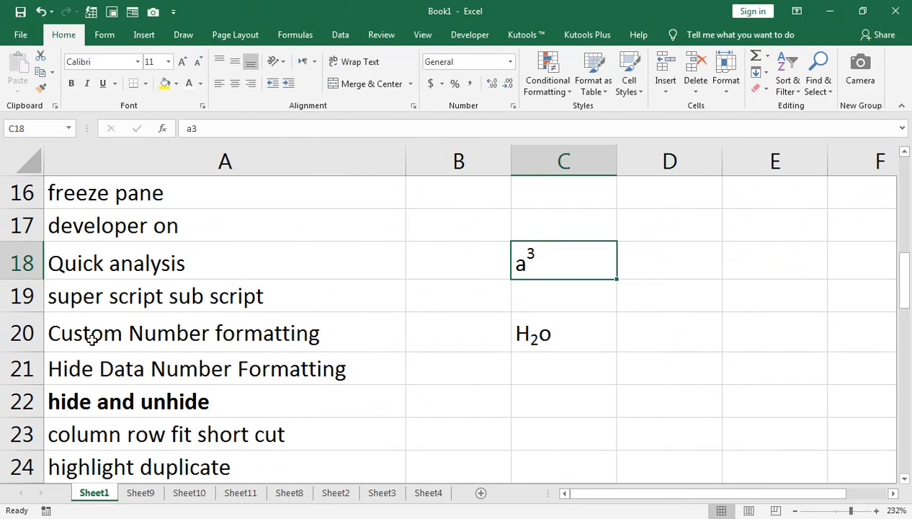
click(551, 161)
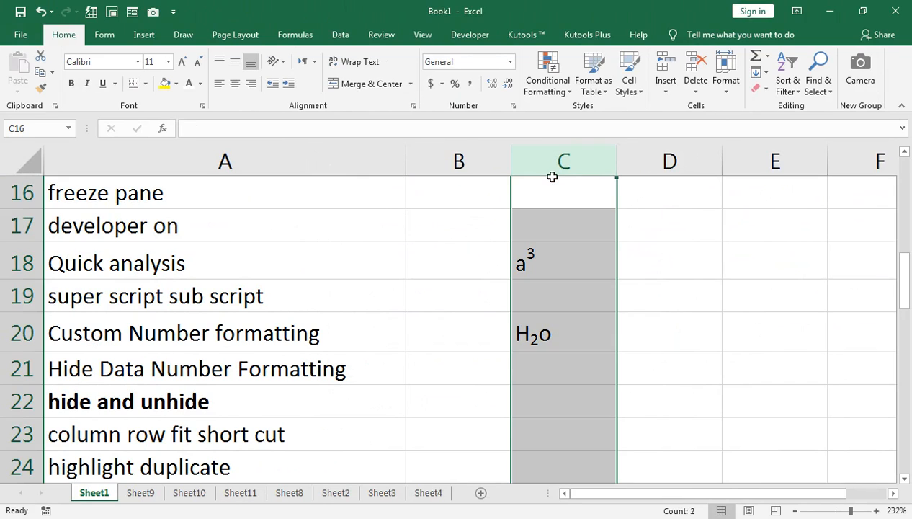
key(Delete)
click(481, 325)
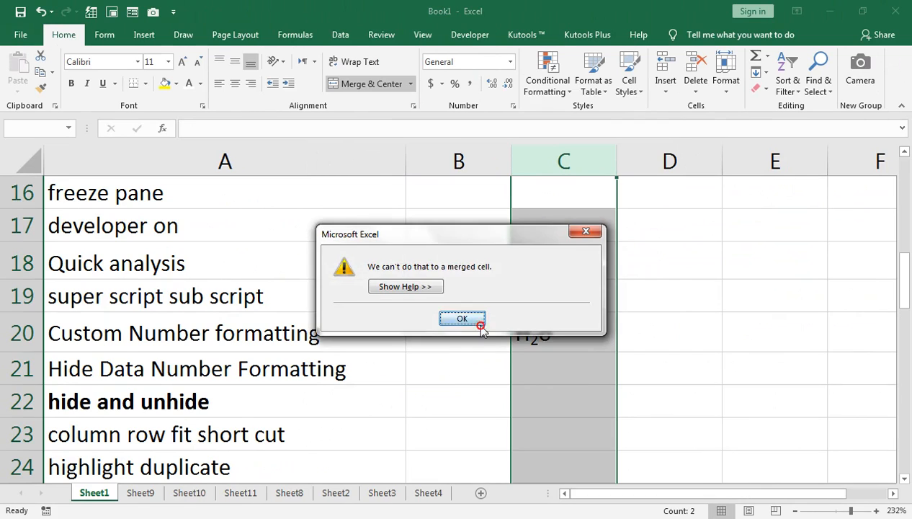
right_click(552, 172)
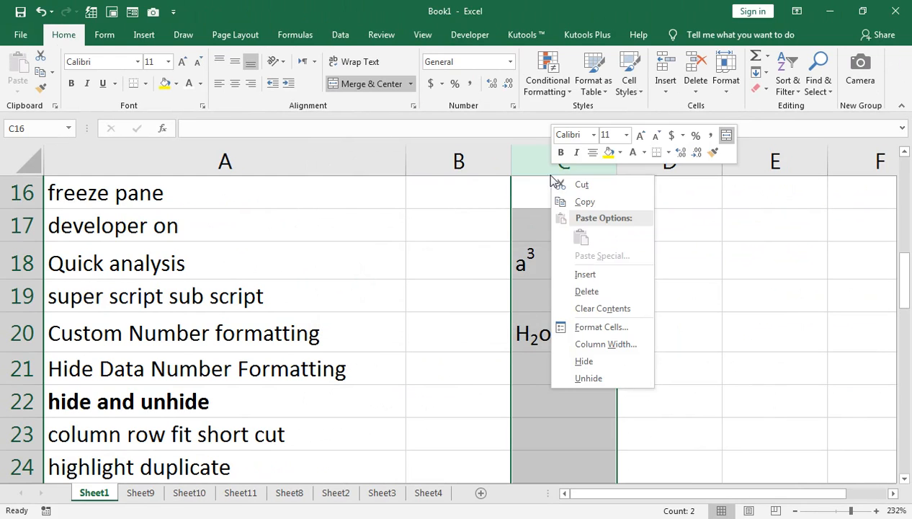
click(573, 294)
Enter the sample amounts 10000, 25000, 35000 and 1452 in consecutive cells of column C.
click(550, 263)
key(Down)
key(Down)
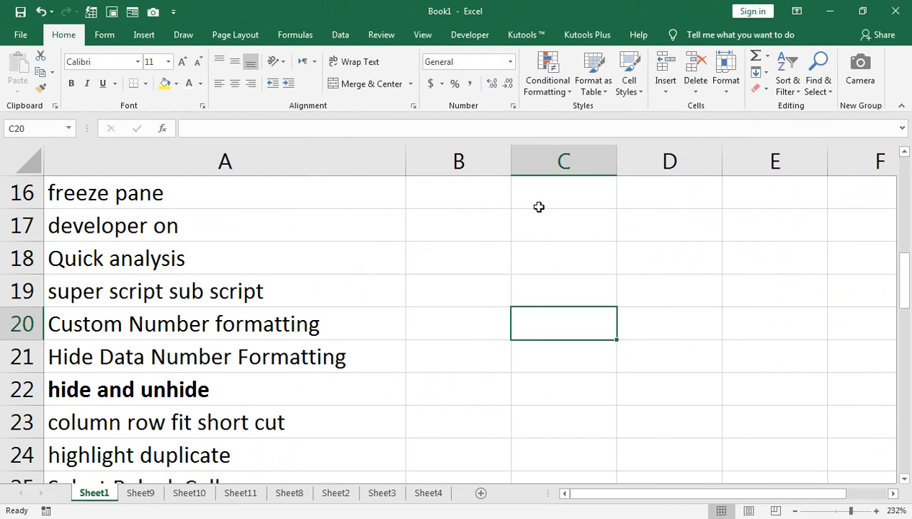
click(577, 259)
text(1)
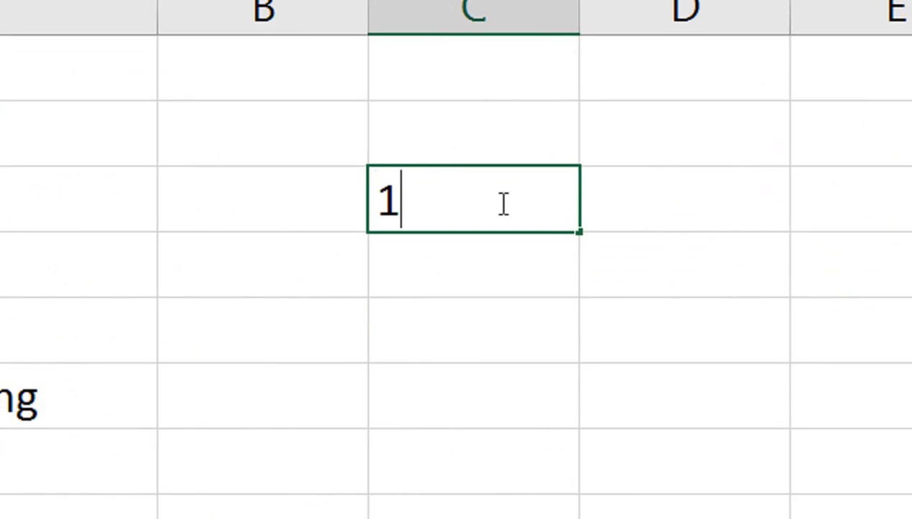
text(0000)
key(Return)
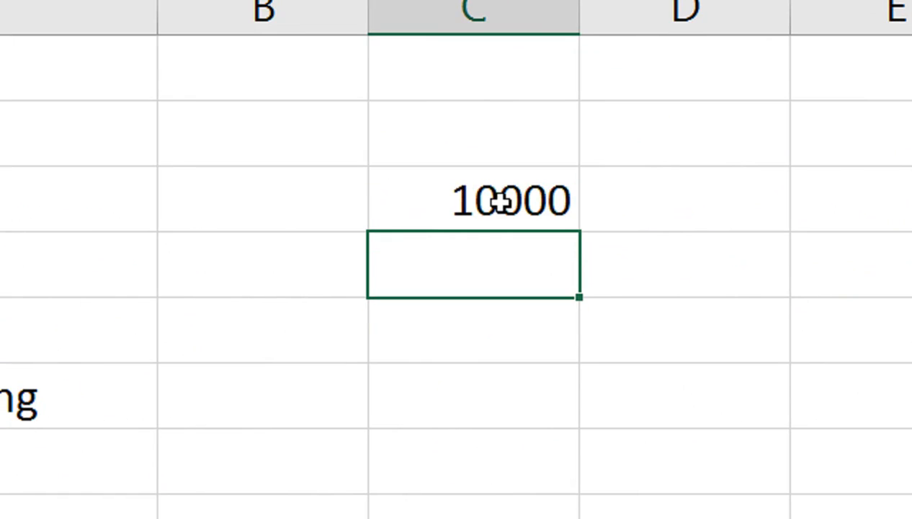
text(25000)
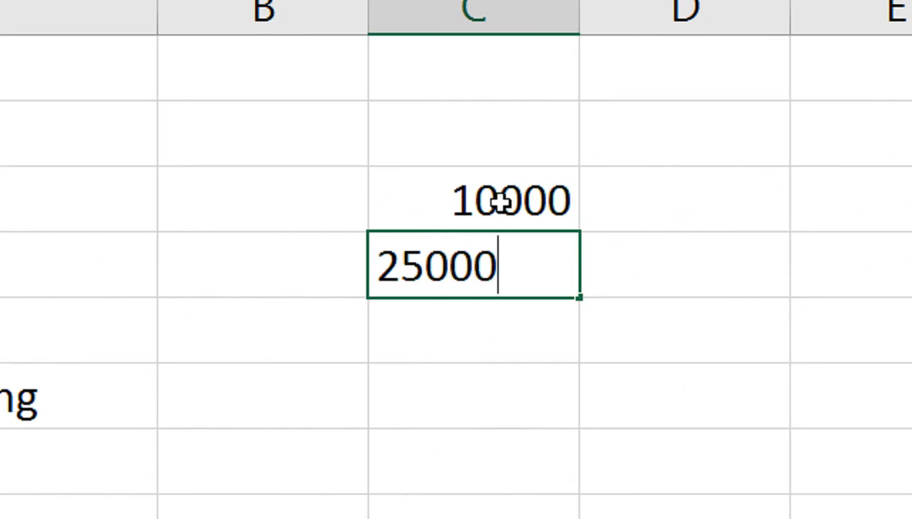
key(Return)
text(35000)
key(Return)
text(1452)
key(Return)
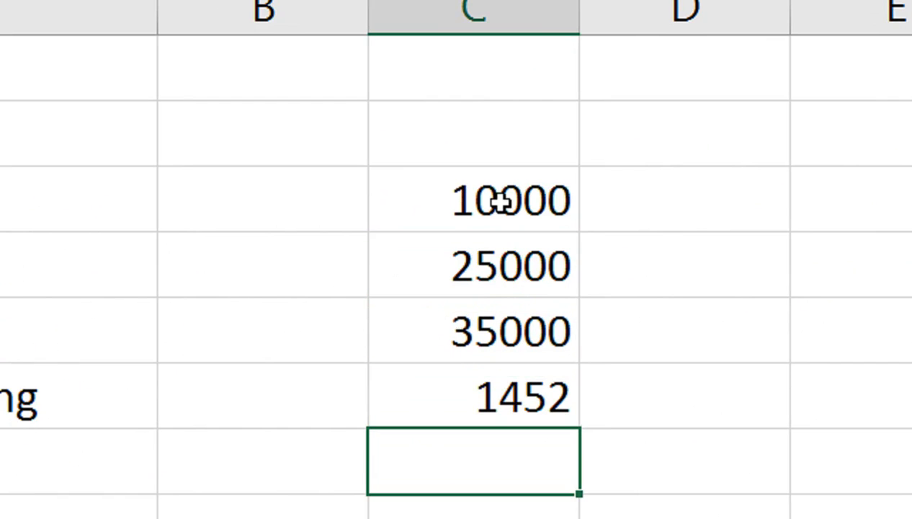
Change the last amount in column C to 16549.
key(Up)
text(1360)
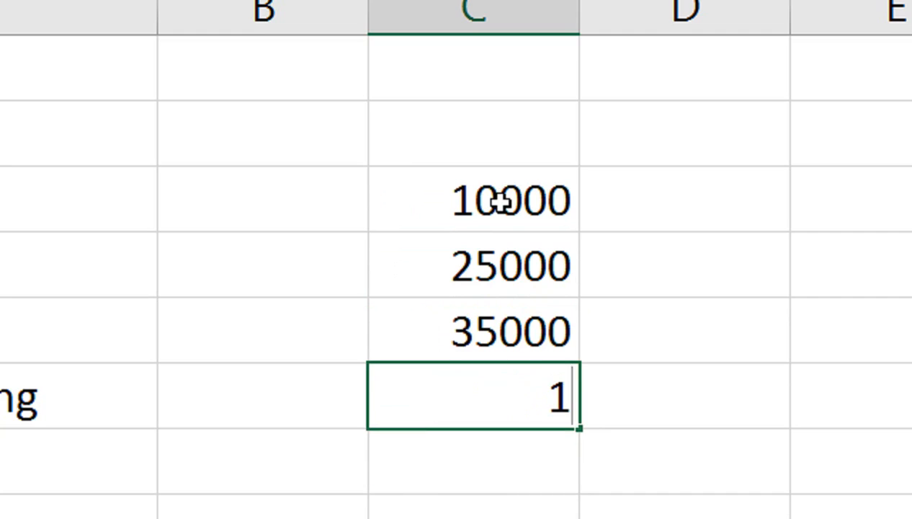
key(Return)
key(Up)
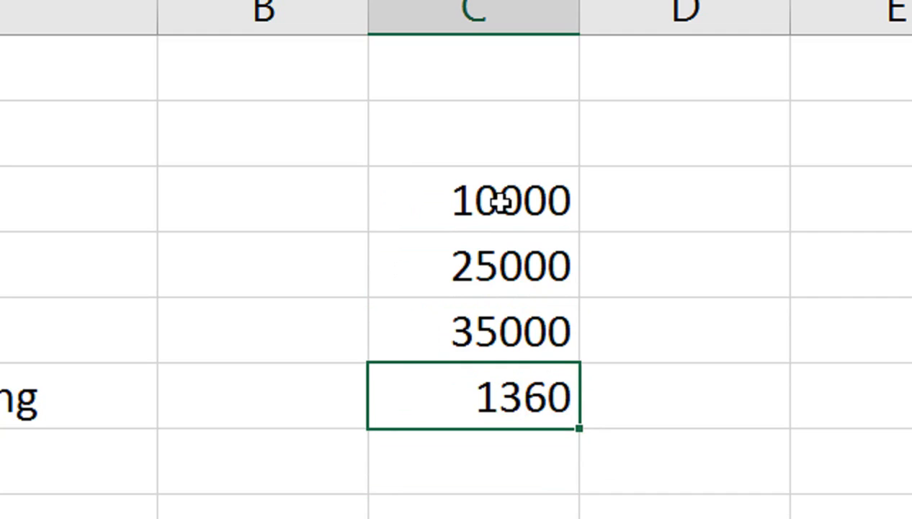
text(16549)
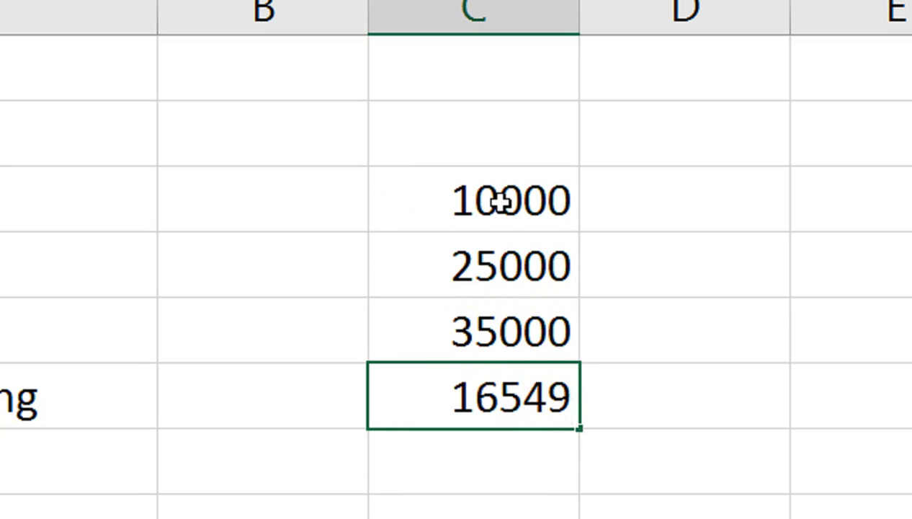
key(Return)
Apply the custom number format "Rs : " ##,### to the four amounts in column C.
drag(498, 199, 473, 384)
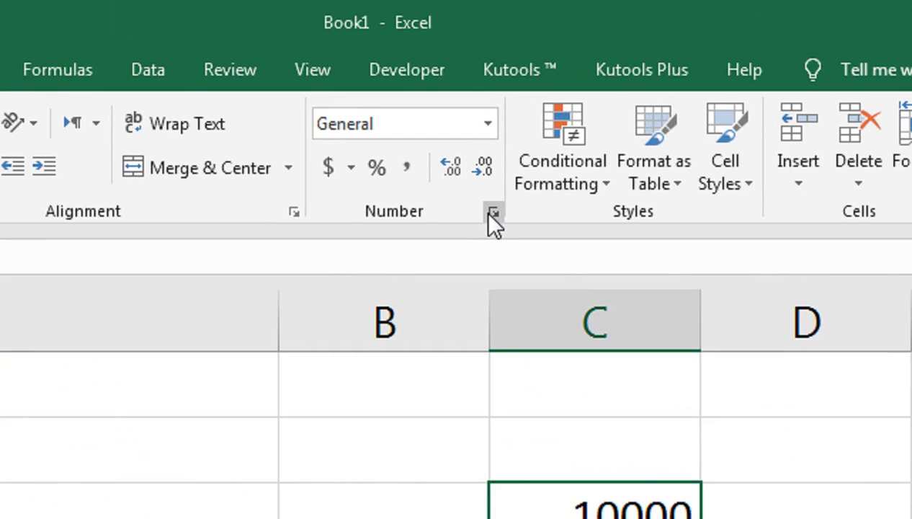
click(490, 212)
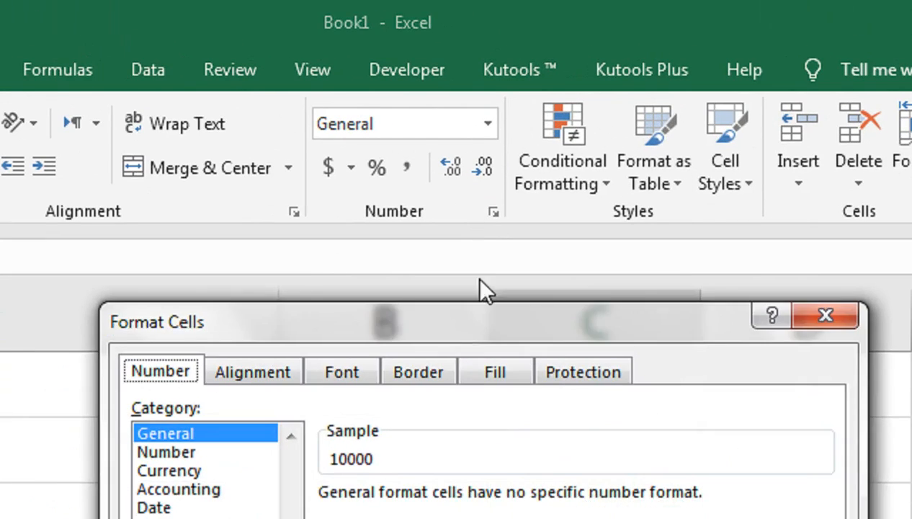
click(216, 502)
drag(422, 285, 366, 278)
text(")
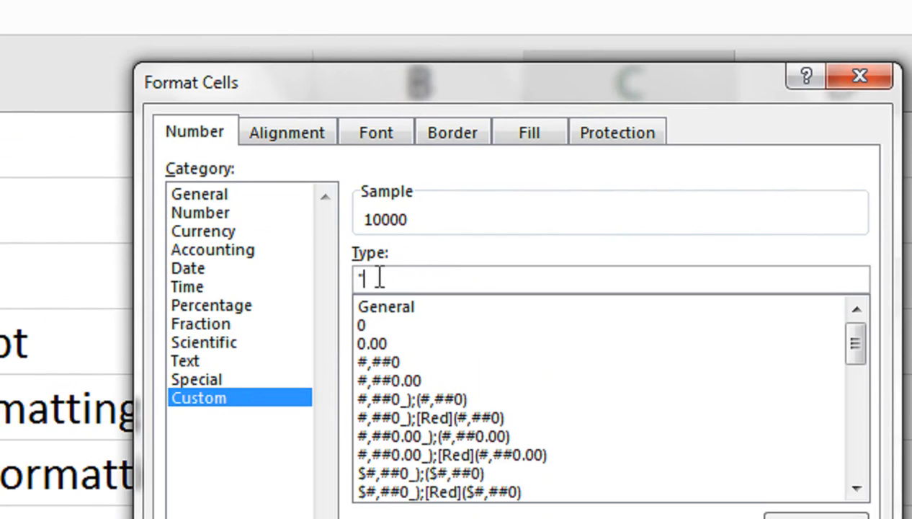
text(Rs : " ##,)
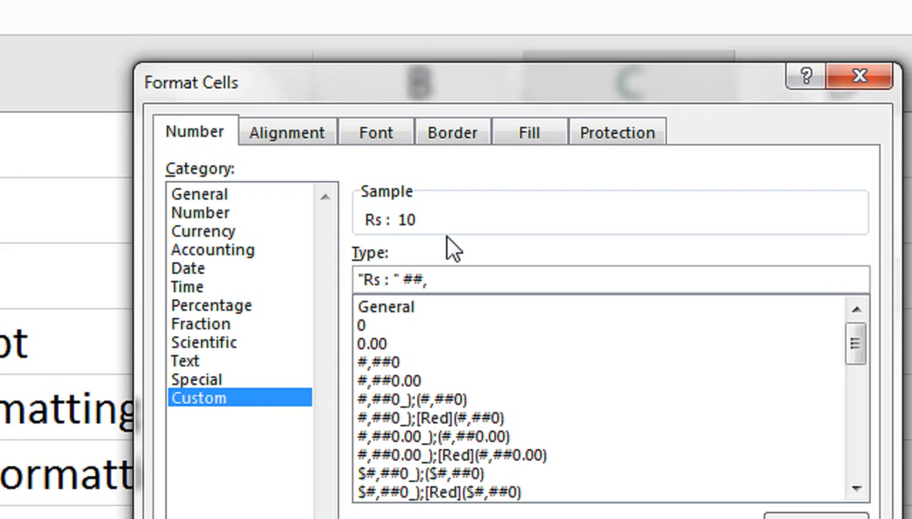
text(###)
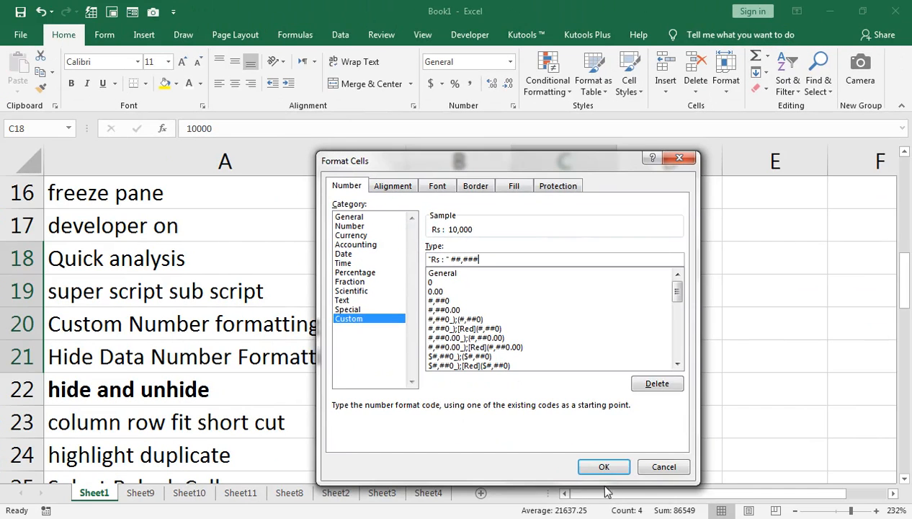
click(602, 464)
click(610, 399)
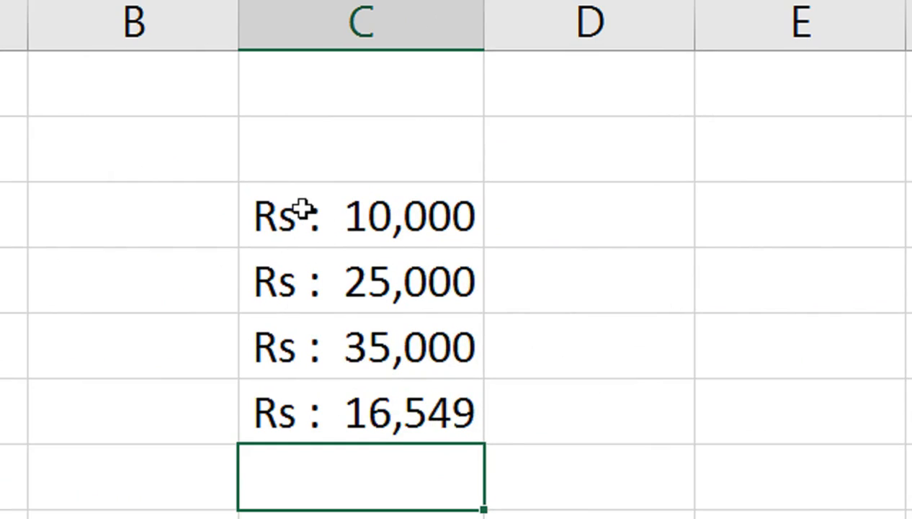
drag(308, 239, 291, 382)
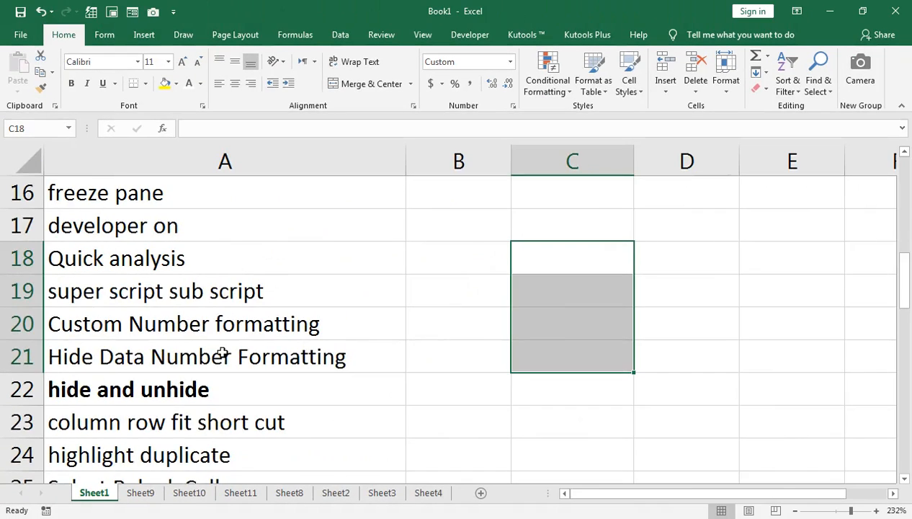
scroll(222, 352, up, 5)
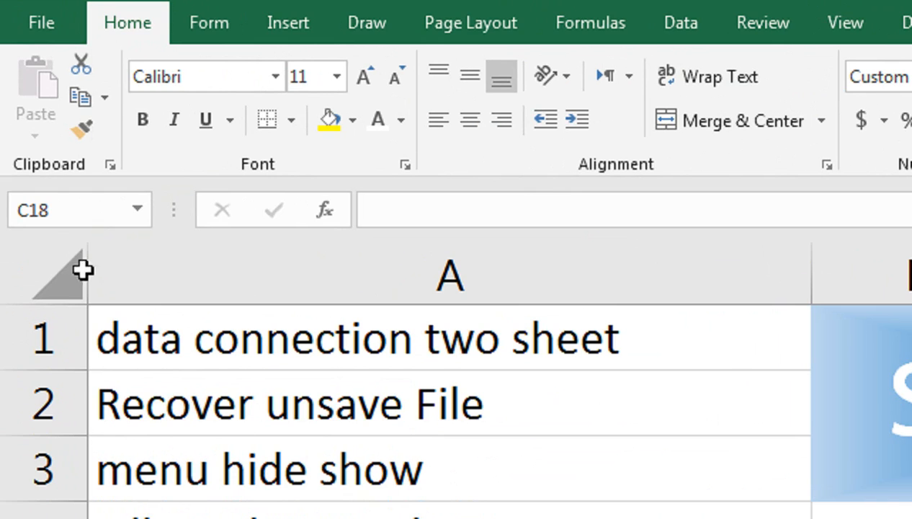
click(76, 271)
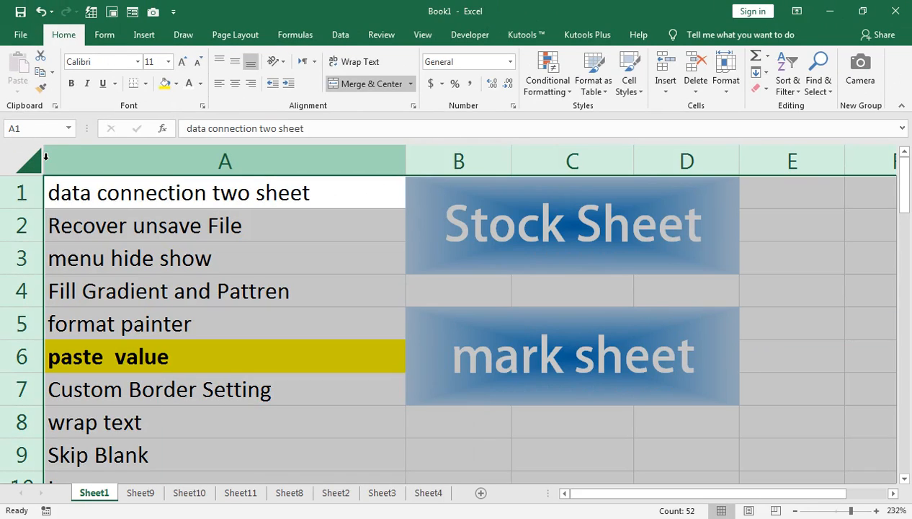
click(180, 248)
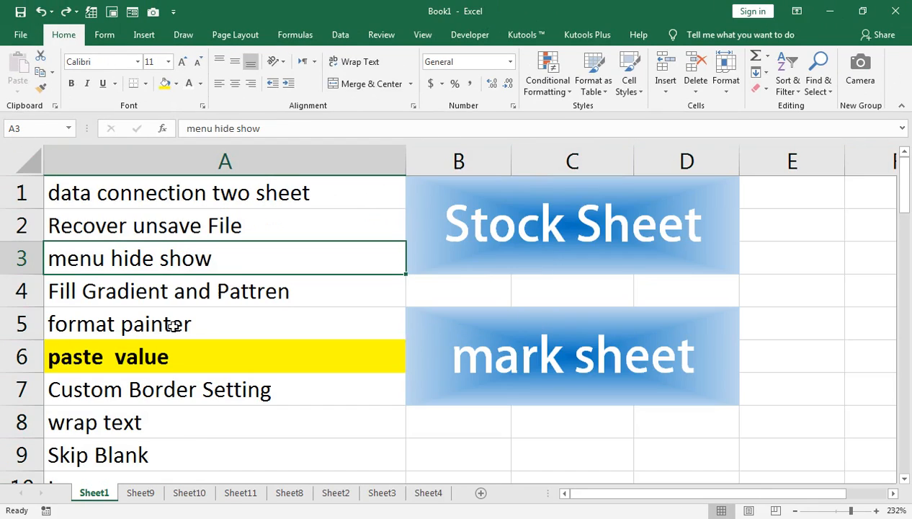
On Sheet2, hide the month and Sales data in columns A and B with the custom number format ;;;.
click(189, 492)
click(156, 494)
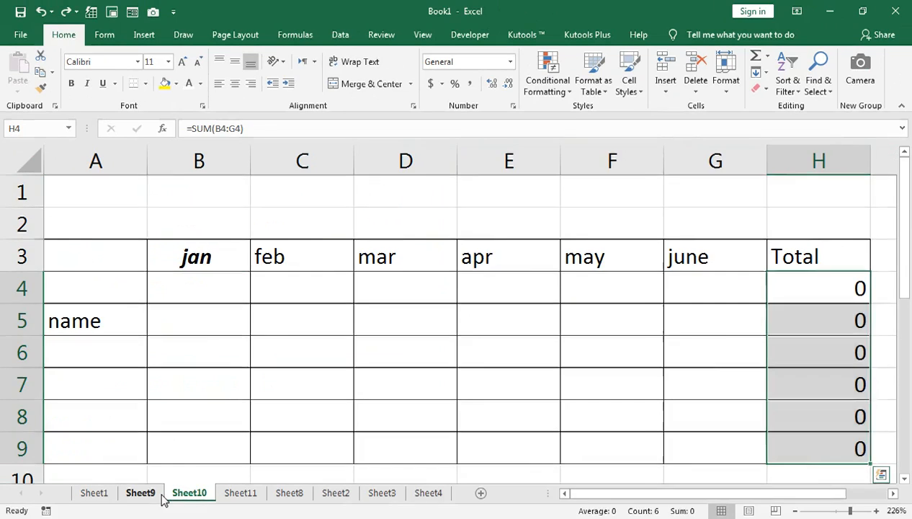
click(258, 495)
click(231, 492)
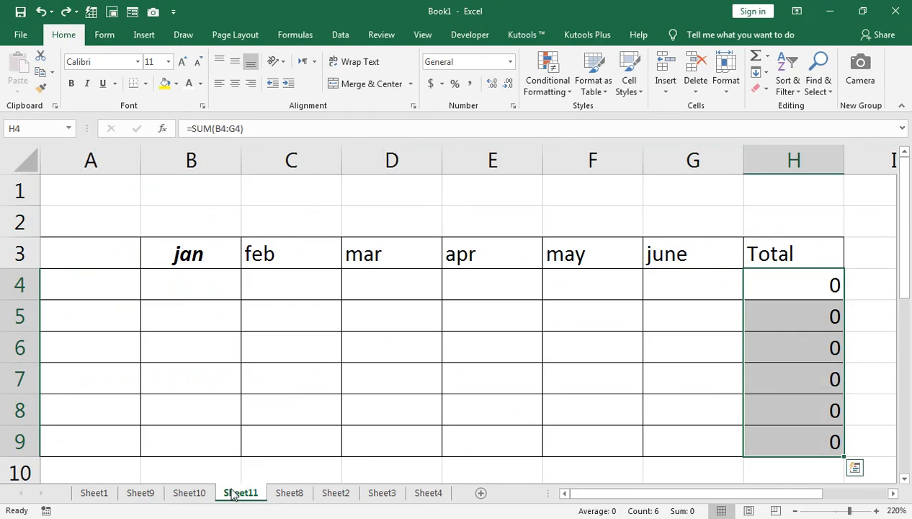
click(335, 492)
drag(52, 149, 110, 147)
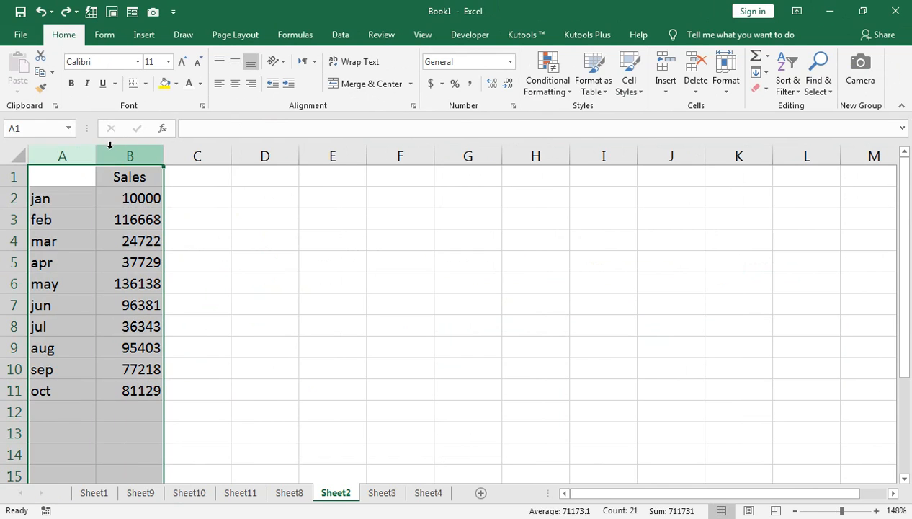
click(513, 107)
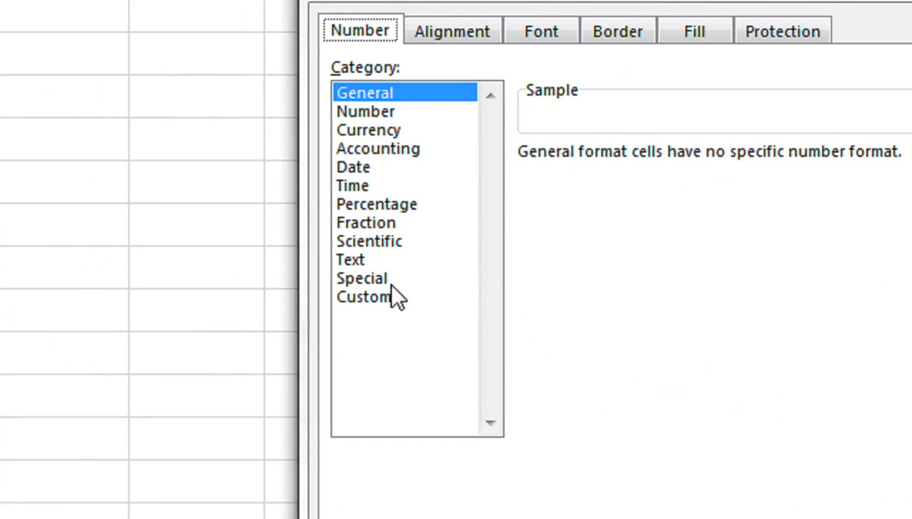
click(365, 315)
click(471, 261)
drag(609, 180, 527, 171)
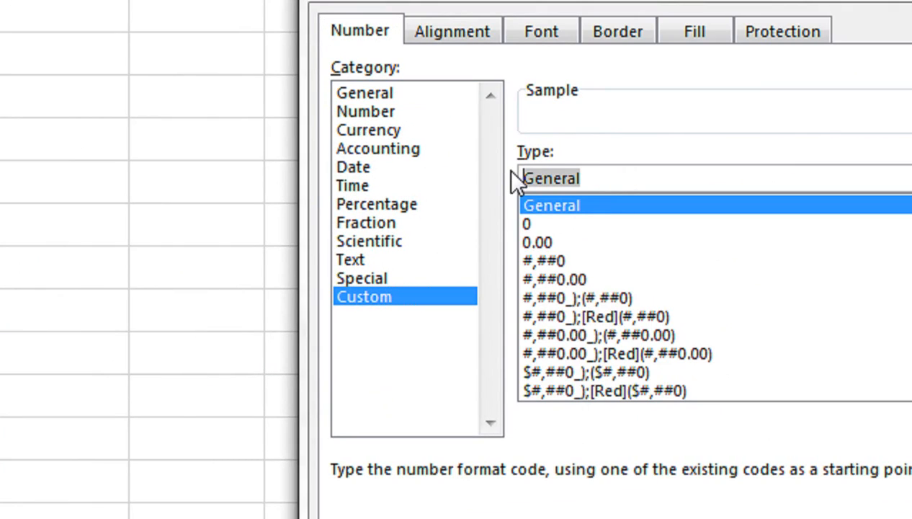
key(BackSpace)
text(;;;)
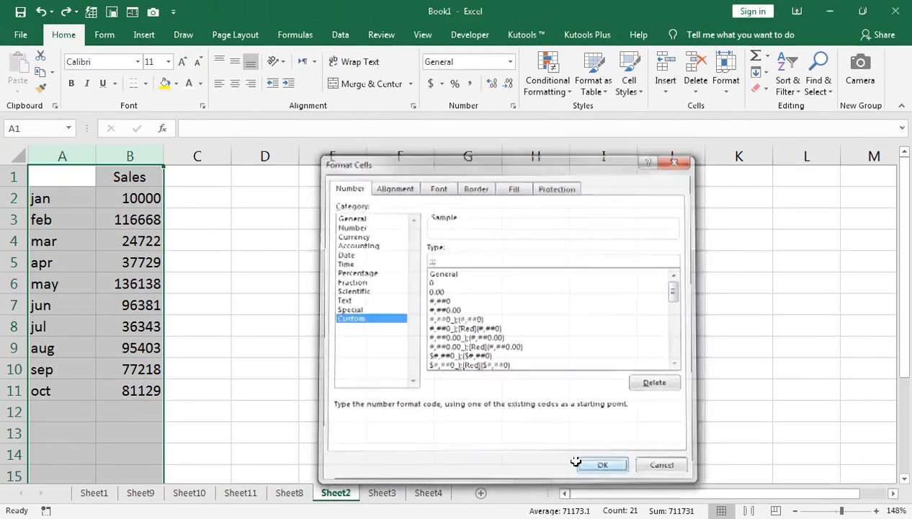
click(693, 508)
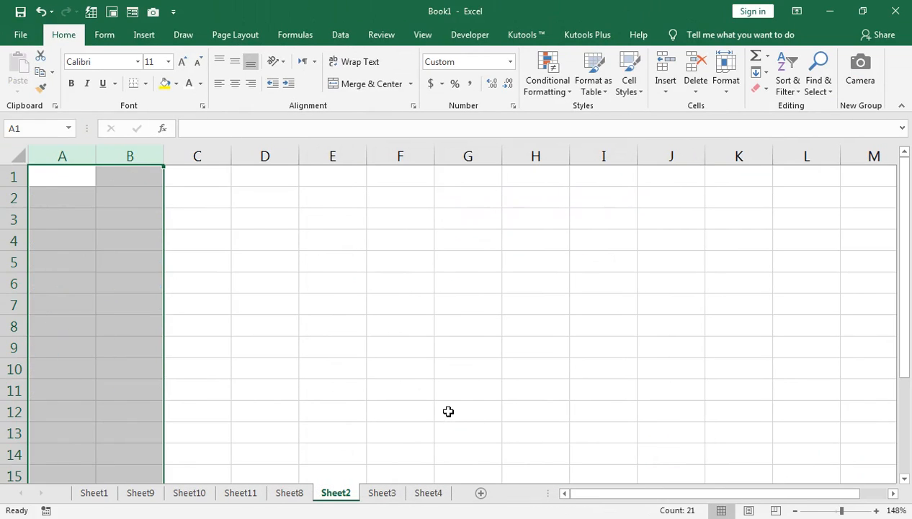
Select cells in the hidden columns to inspect their contents in the formula bar.
click(512, 435)
click(130, 219)
click(130, 327)
click(62, 262)
click(62, 198)
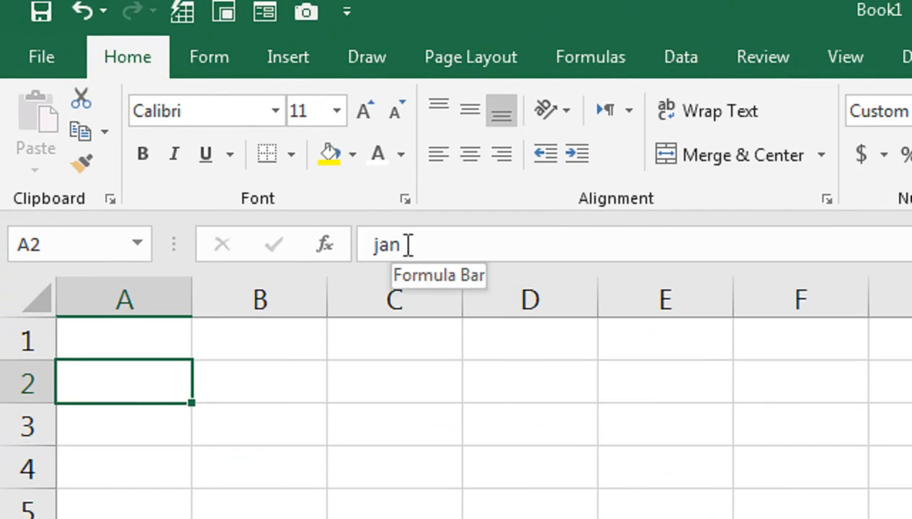
click(254, 387)
click(256, 504)
click(223, 339)
click(150, 393)
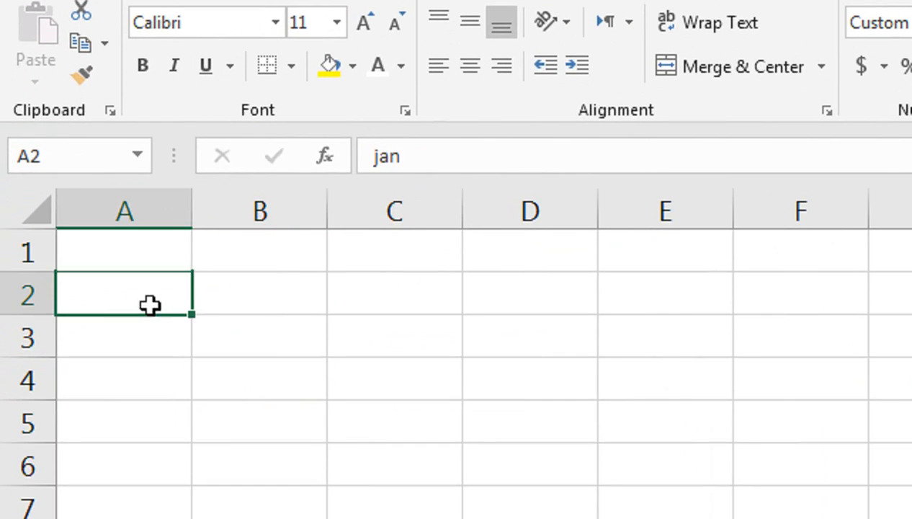
click(205, 425)
click(60, 197)
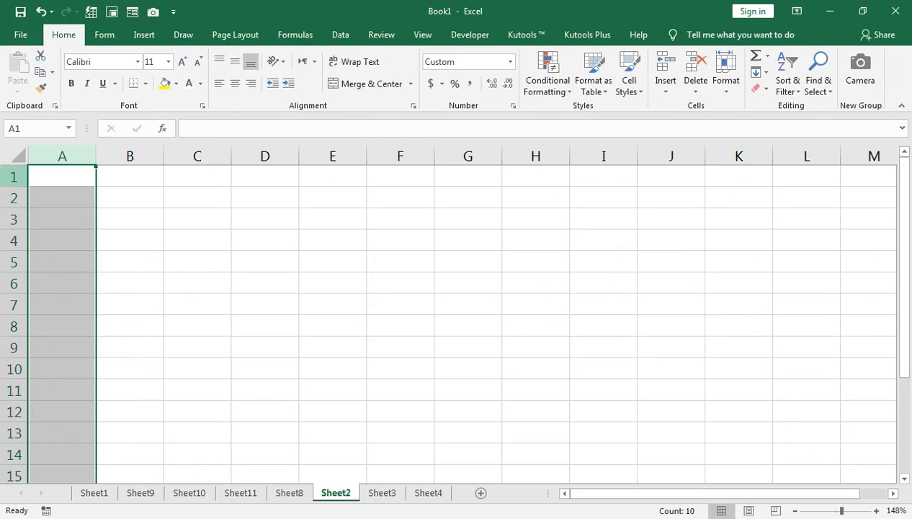
Restore the General number format for the whole sheet so the Sales data shows again.
click(24, 153)
click(510, 61)
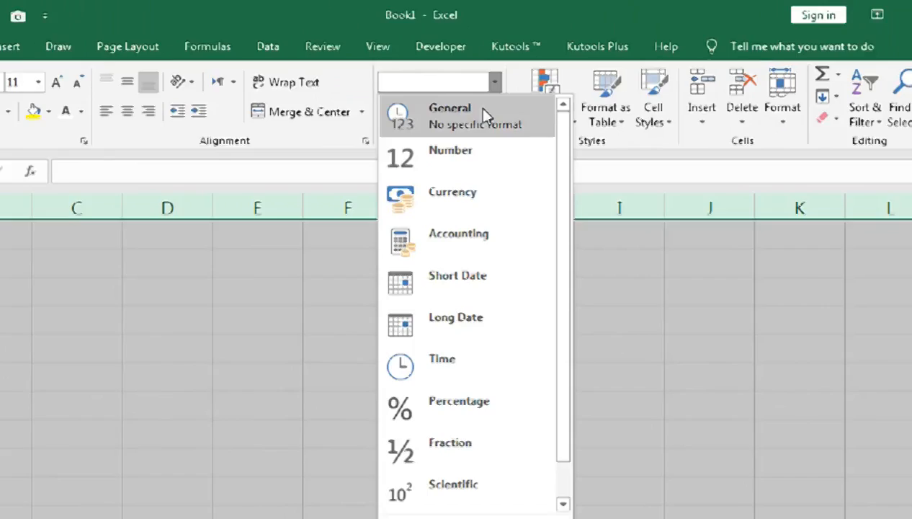
click(481, 114)
click(87, 202)
click(101, 214)
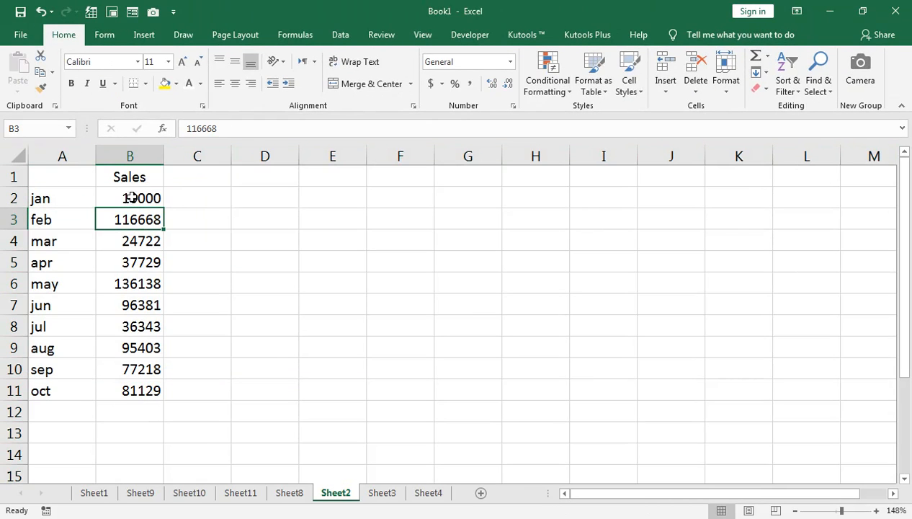
click(94, 492)
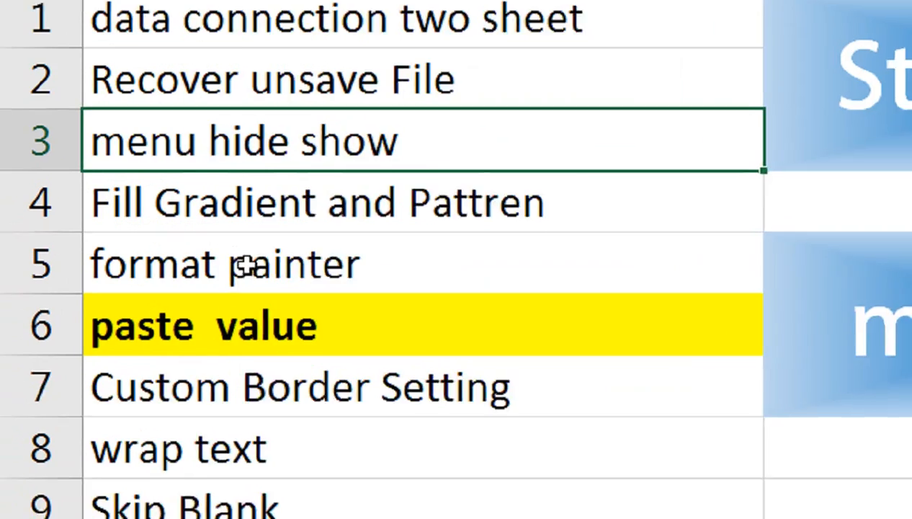
scroll(218, 366, down, 3)
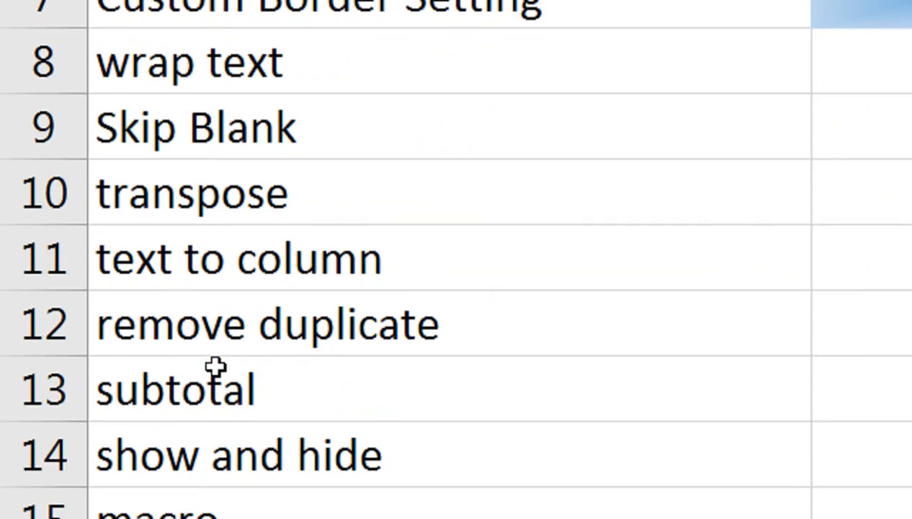
scroll(216, 367, down, 3)
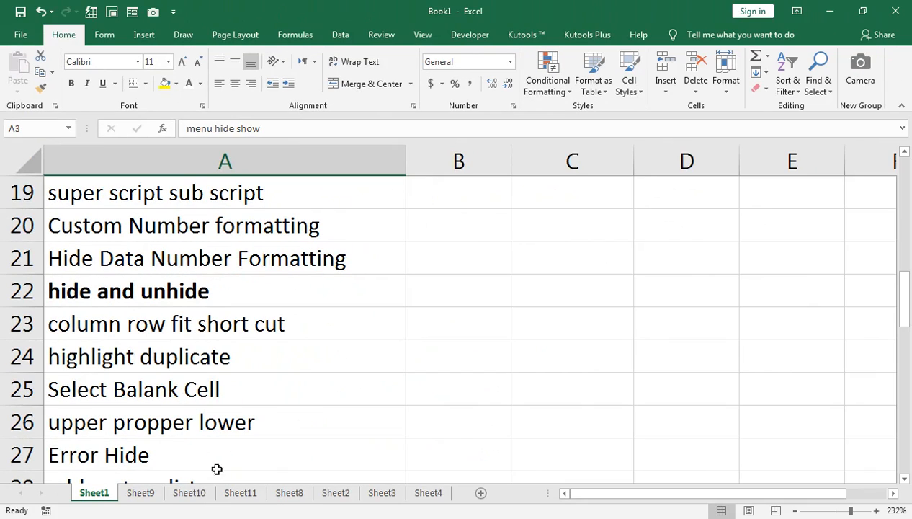
On Sheet12, enter a person's full name in cell A1.
click(441, 492)
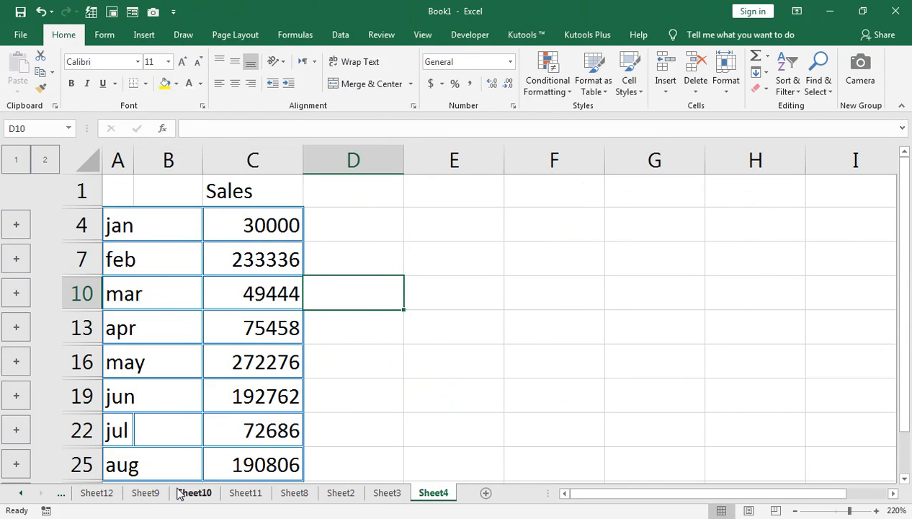
click(242, 492)
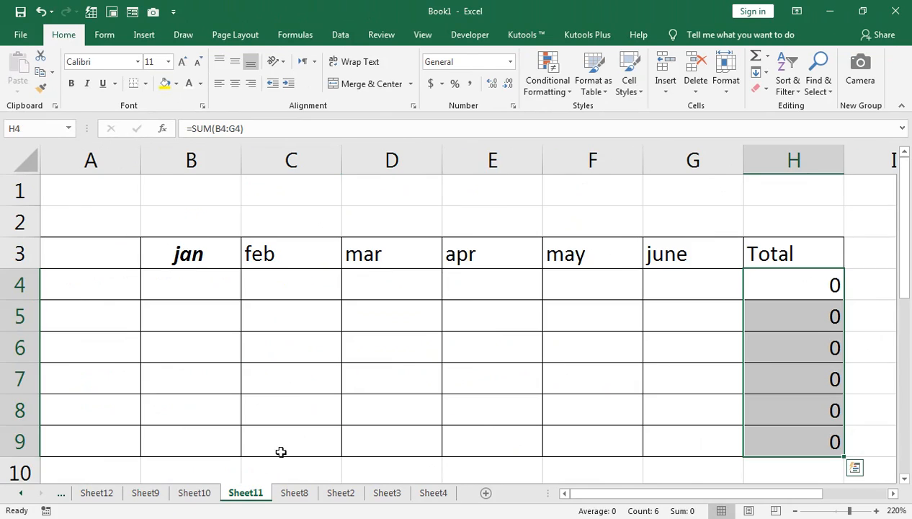
click(100, 492)
drag(850, 510, 860, 510)
text(a)
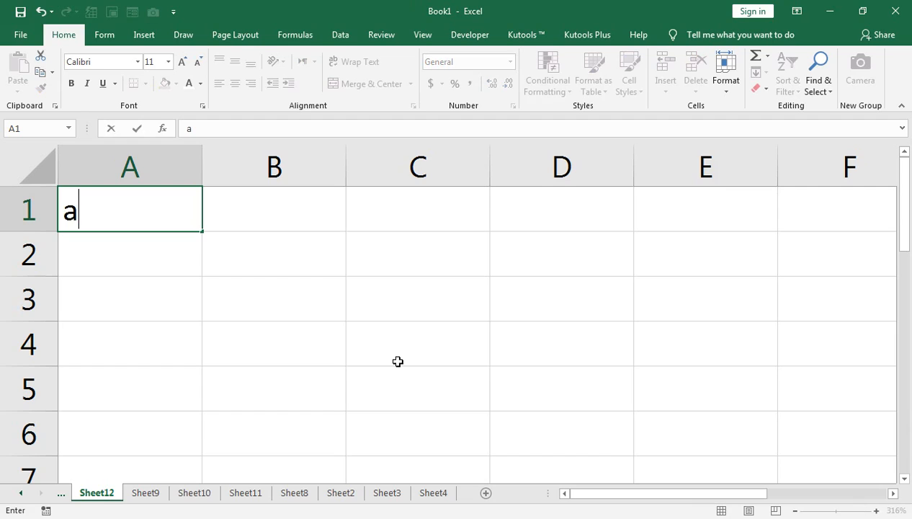
key(BackSpace)
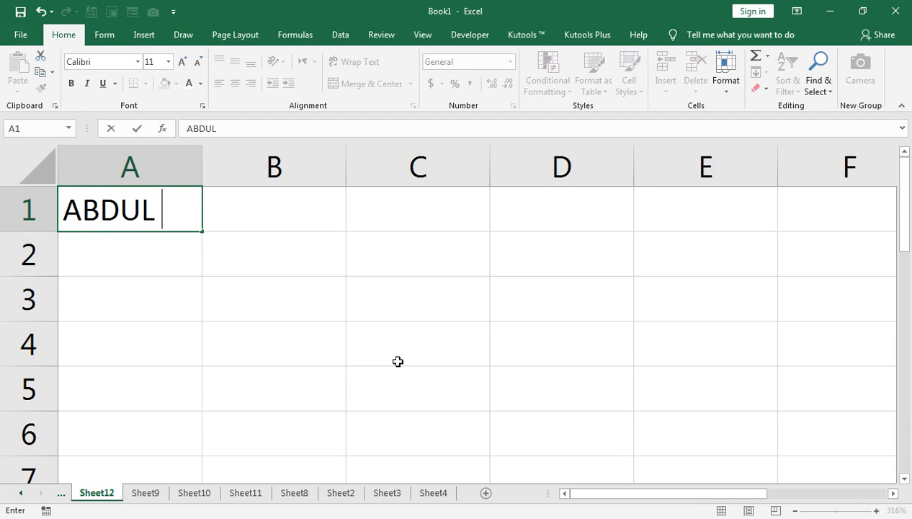
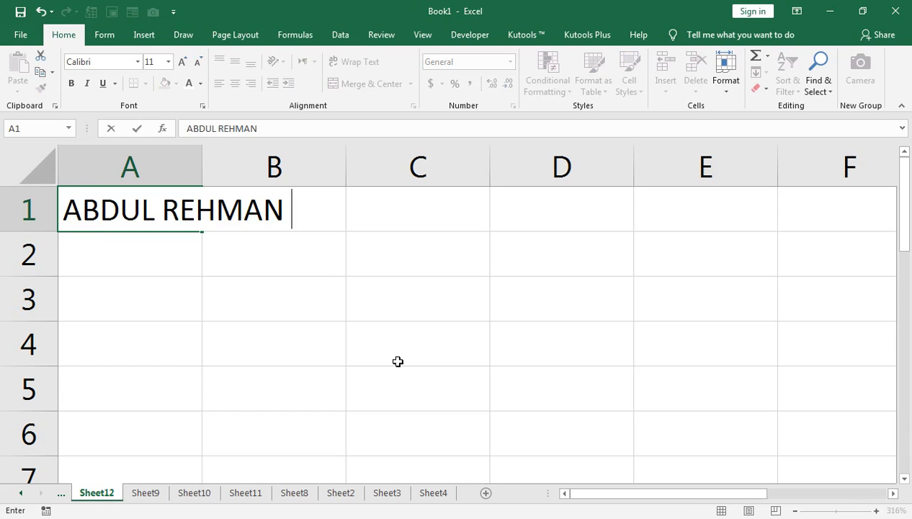
key(Return)
key(Up)
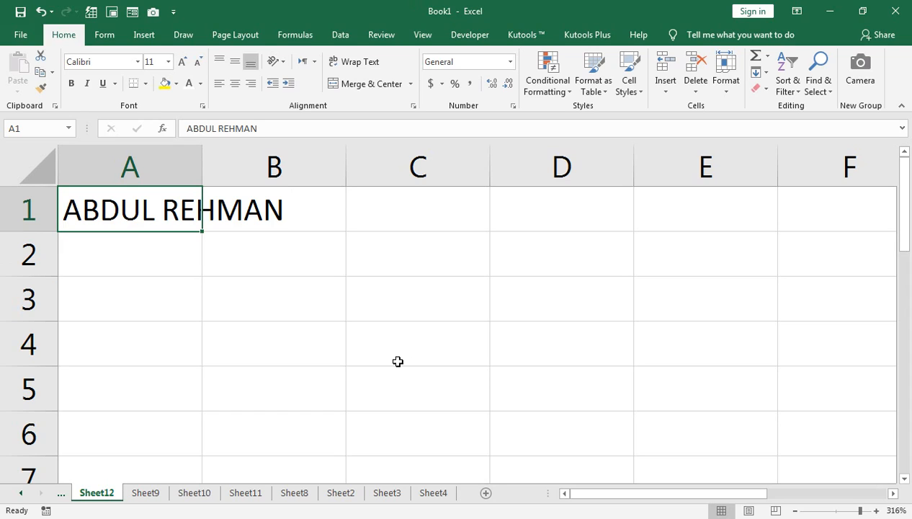
Autofit column A's width to the name in A1 and move down to A2.
key(alt+o)
key(c)
key(a)
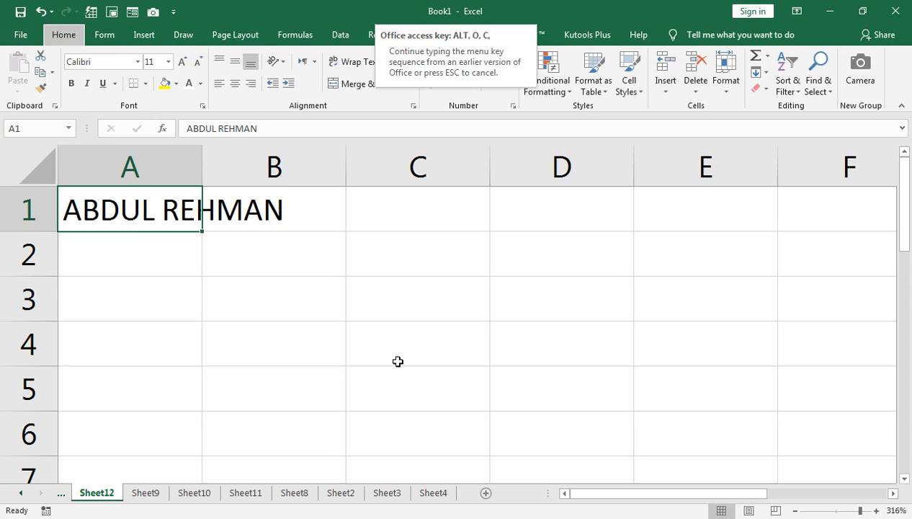
key(Return)
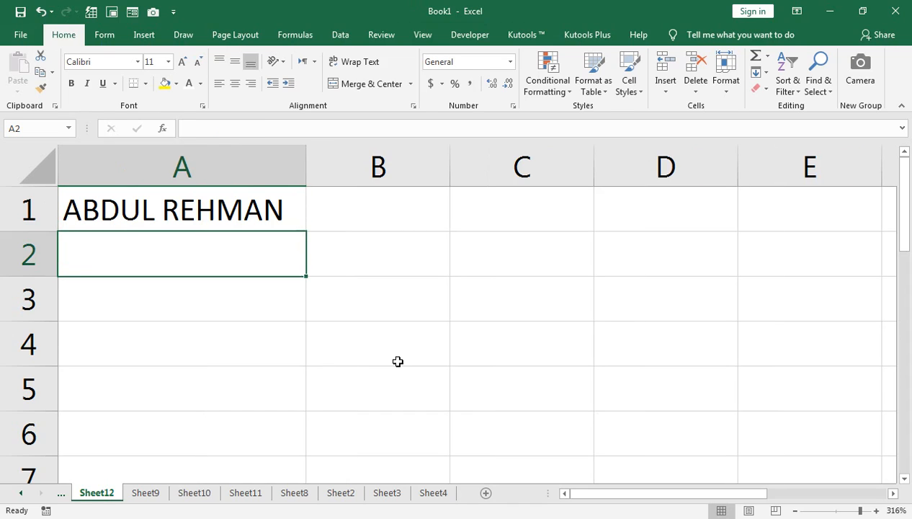
Enter DSSDA ASDAJSDFKDF in A2 and autofit column A again to fit it.
text(DSSDA ASDAJSDFKDF)
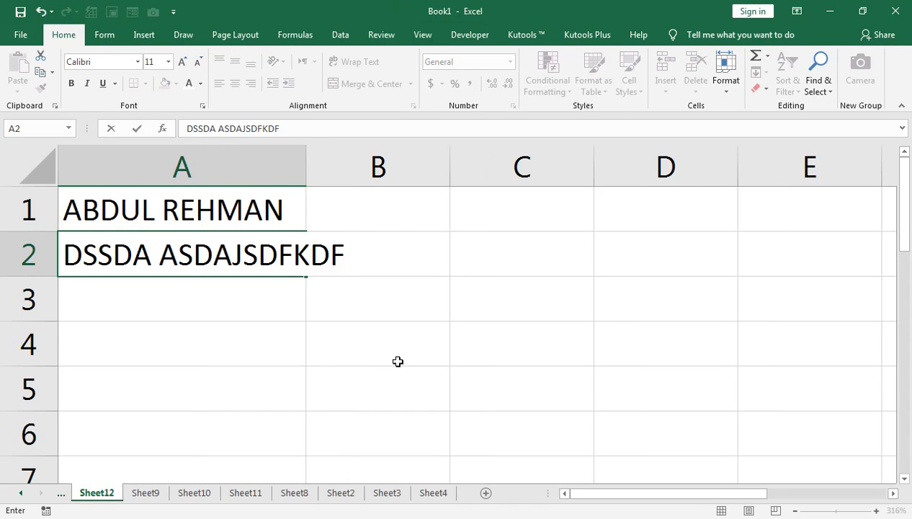
key(alt+o)
key(c)
key(a)
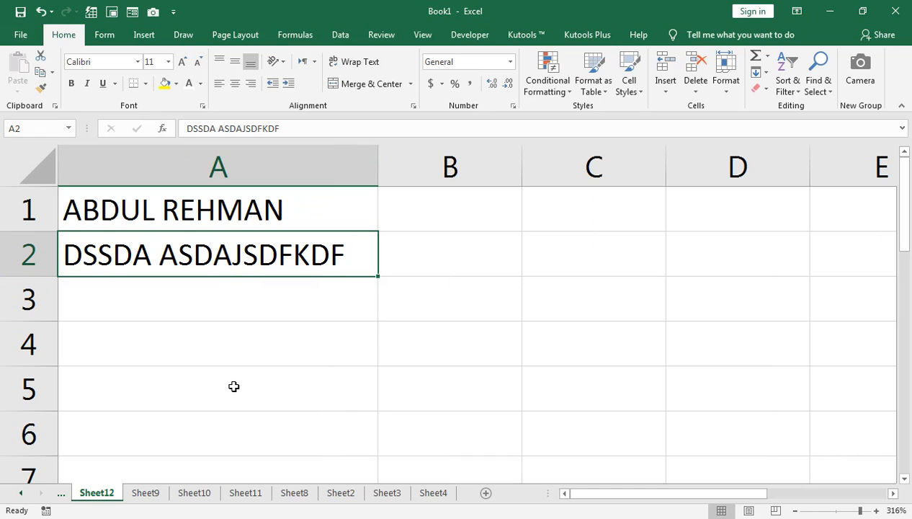
Open Sheet1's tips list and select the highlight duplicate tip.
click(24, 492)
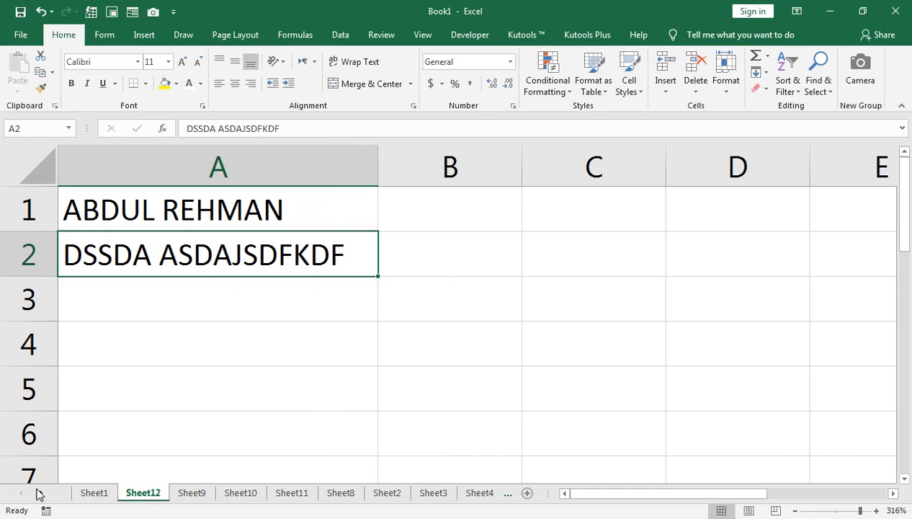
click(88, 493)
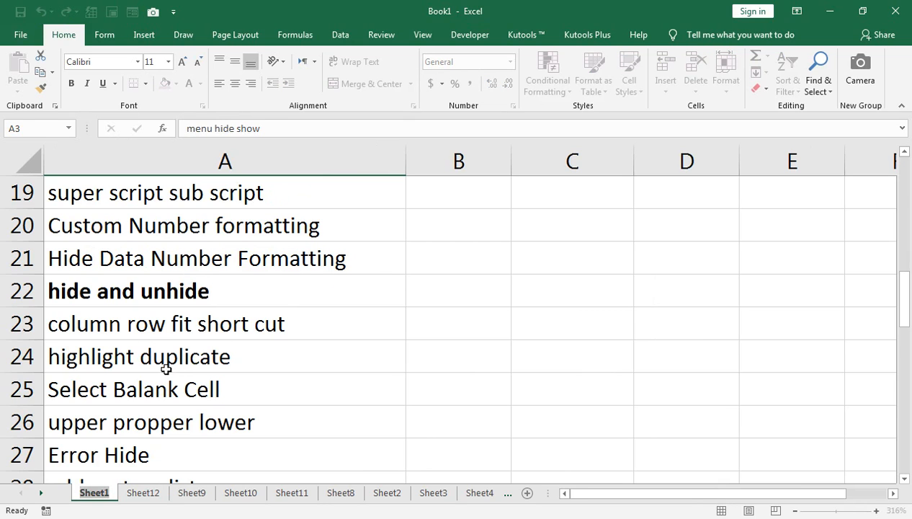
click(168, 368)
scroll(162, 360, down, 1)
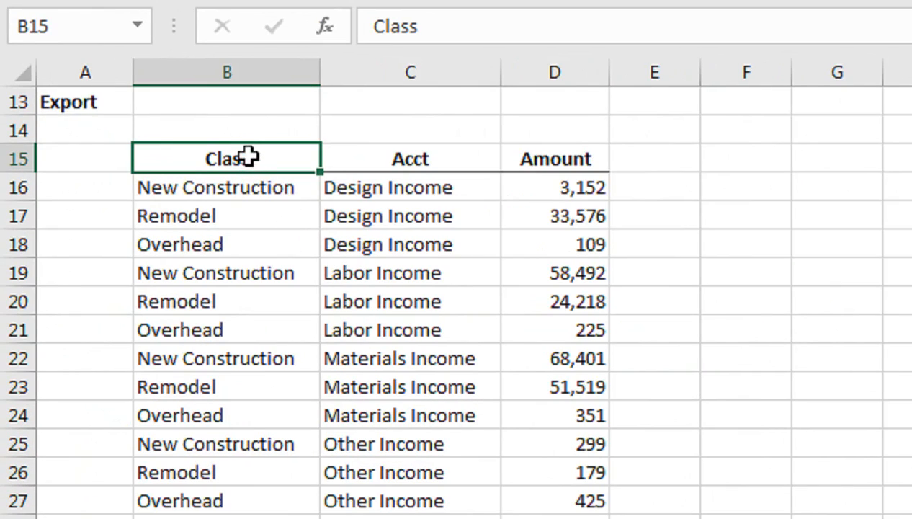
Preview Duplicate and Unique value highlighting on the Class cells B15:B27, then cancel the dialog.
drag(249, 157, 237, 501)
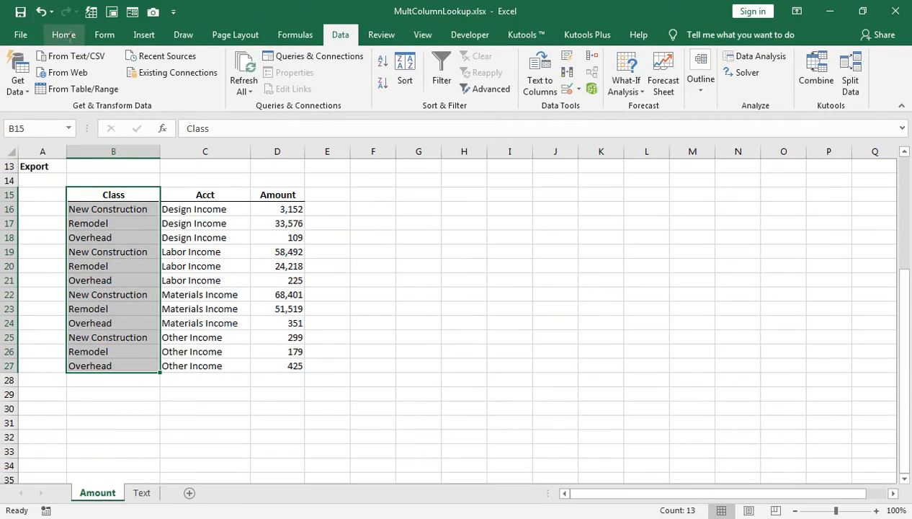
click(63, 35)
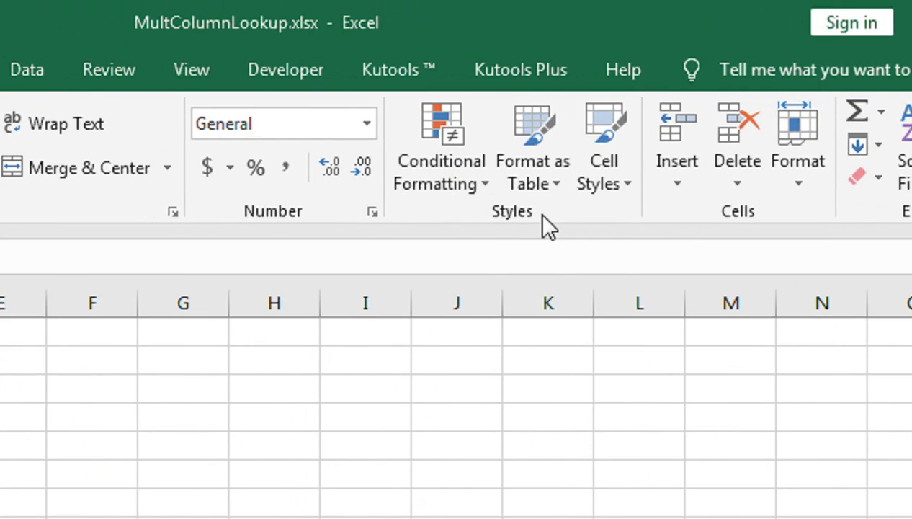
click(487, 188)
mouse_move(550, 248)
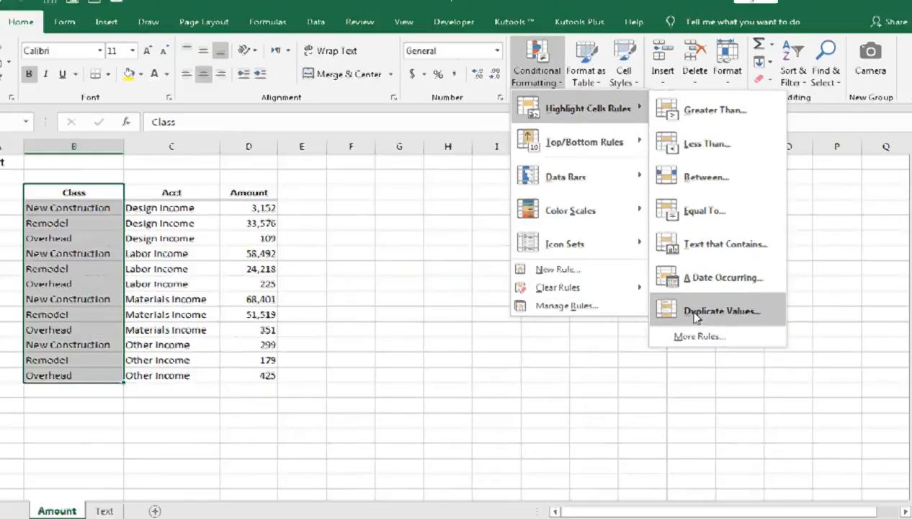
click(688, 392)
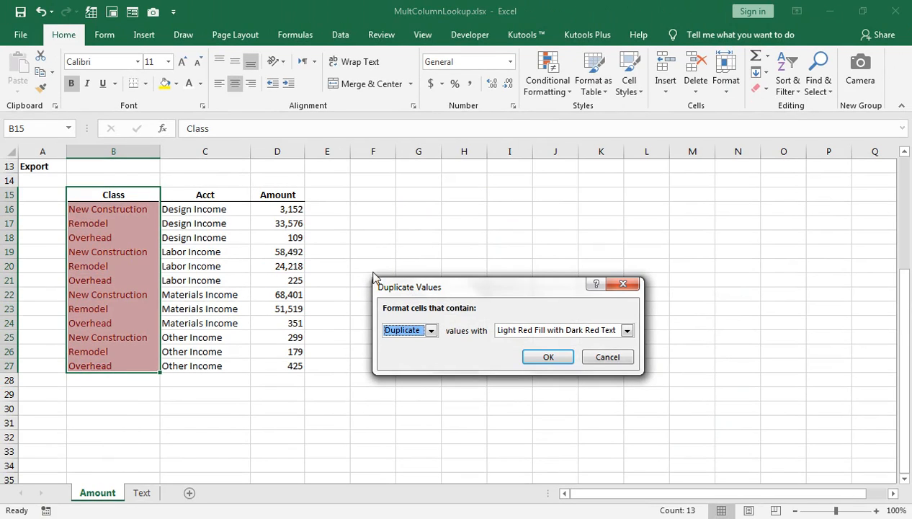
drag(383, 288, 210, 278)
click(260, 314)
click(253, 337)
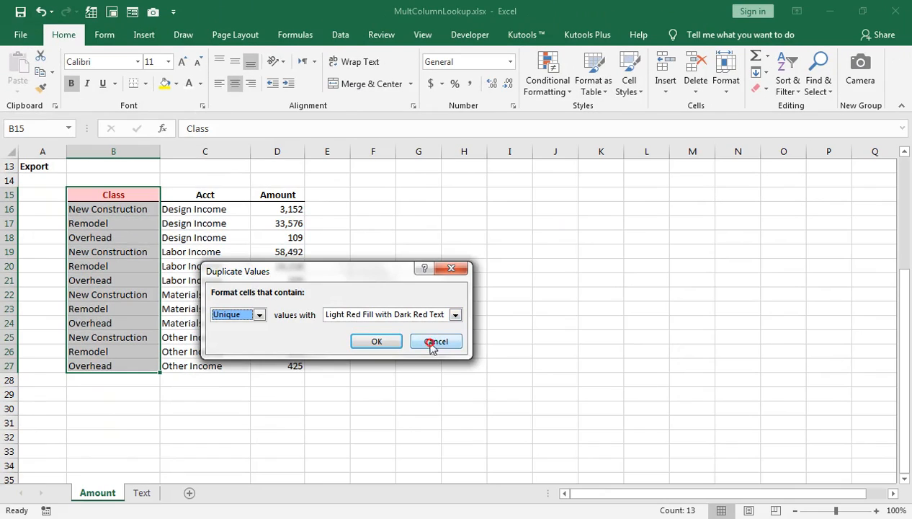
click(432, 342)
Replace the Class entries in B18 with AAAA and in B24 with BBB.
click(215, 341)
text(AAAA)
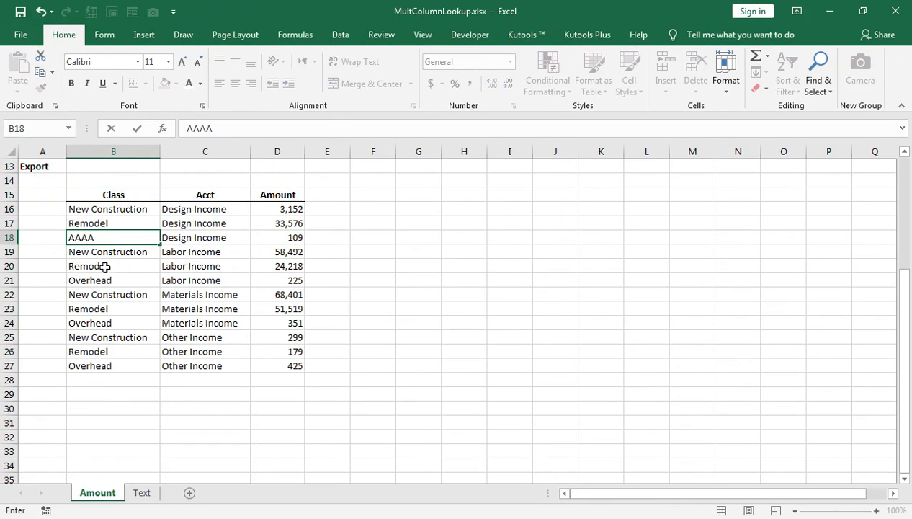
click(101, 326)
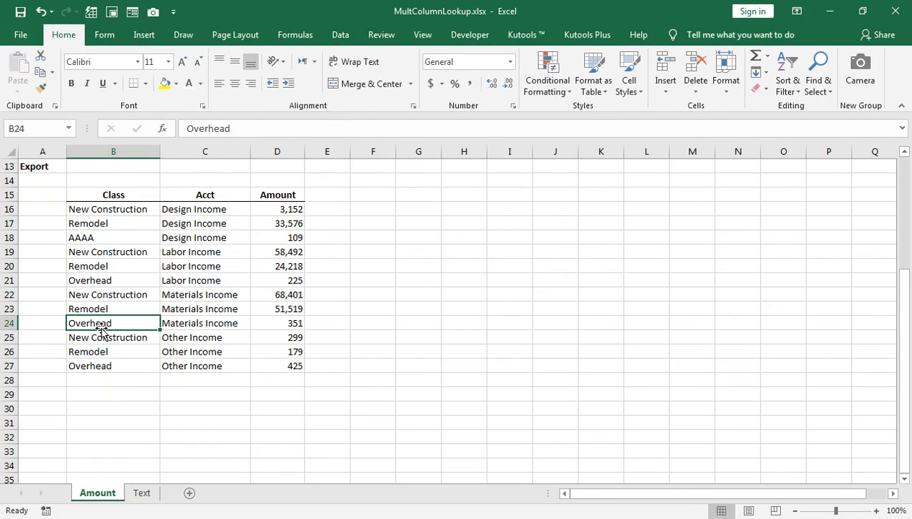
text(BBB)
click(105, 346)
Preview highlighting unique Class values in B15:B27 with Yellow Fill with Dark Yellow Text, then cancel.
click(102, 209)
click(106, 196)
drag(110, 224, 112, 365)
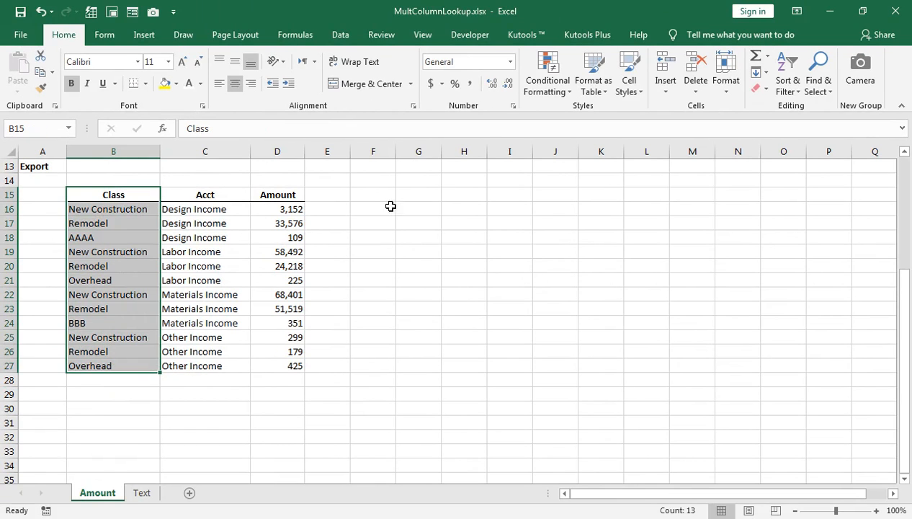
click(551, 94)
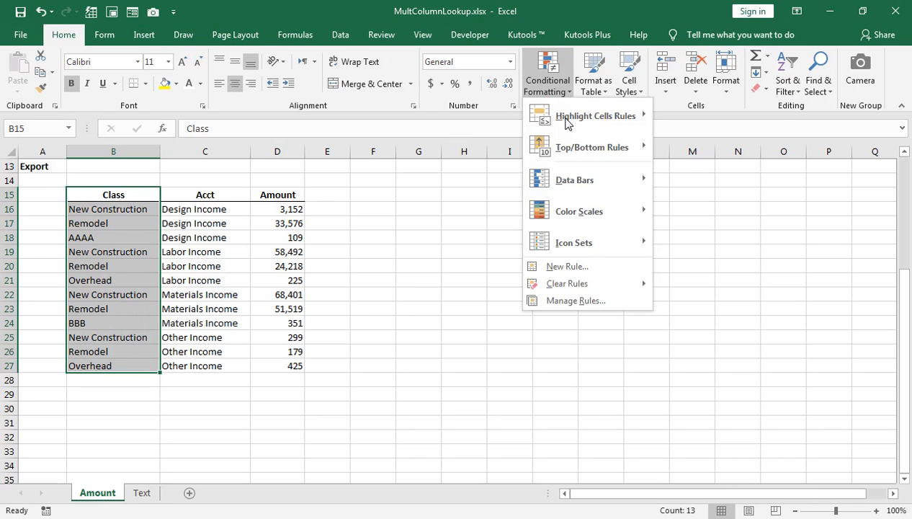
mouse_move(595, 115)
click(680, 306)
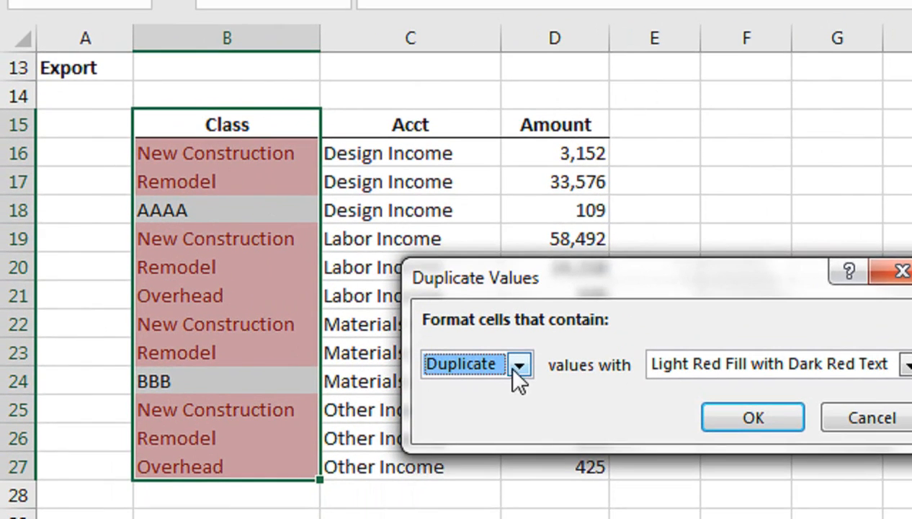
click(518, 365)
click(451, 407)
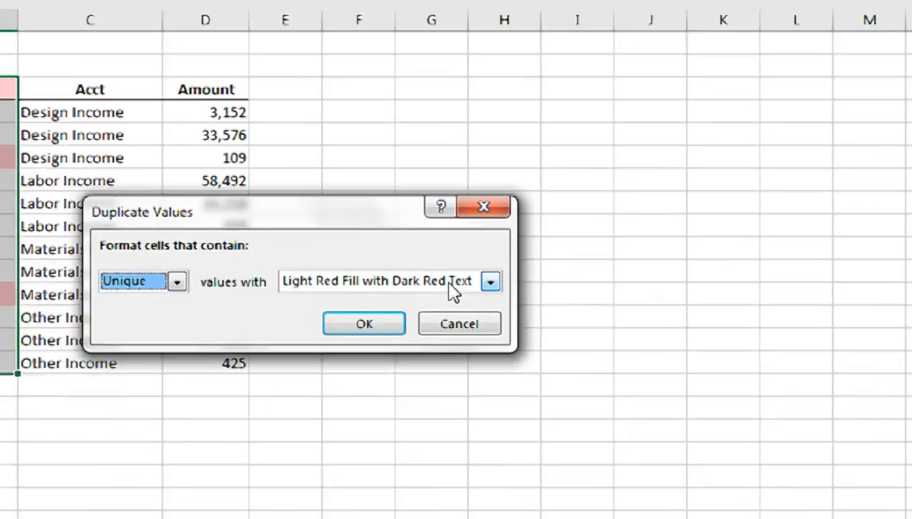
click(487, 281)
click(438, 312)
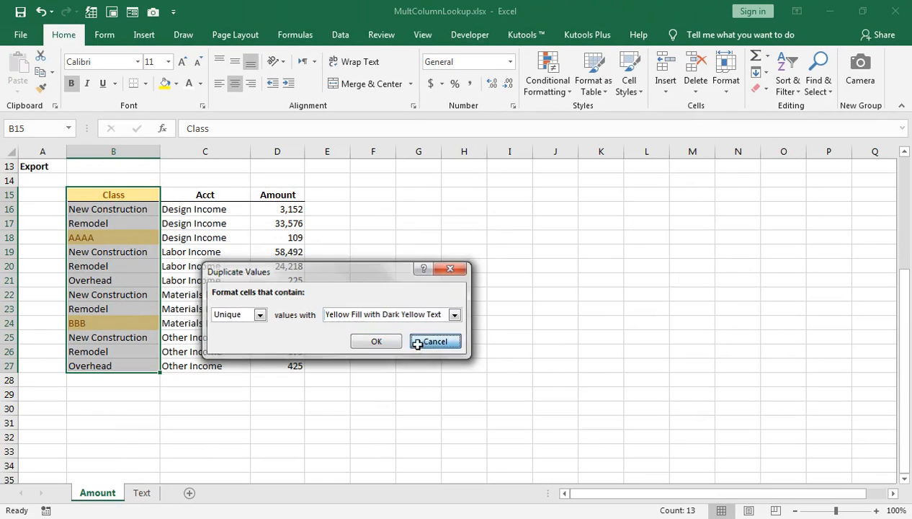
click(435, 342)
Switch back to Book1 and clear the item cells B5, B8 and B11 on Sheet8.
click(349, 38)
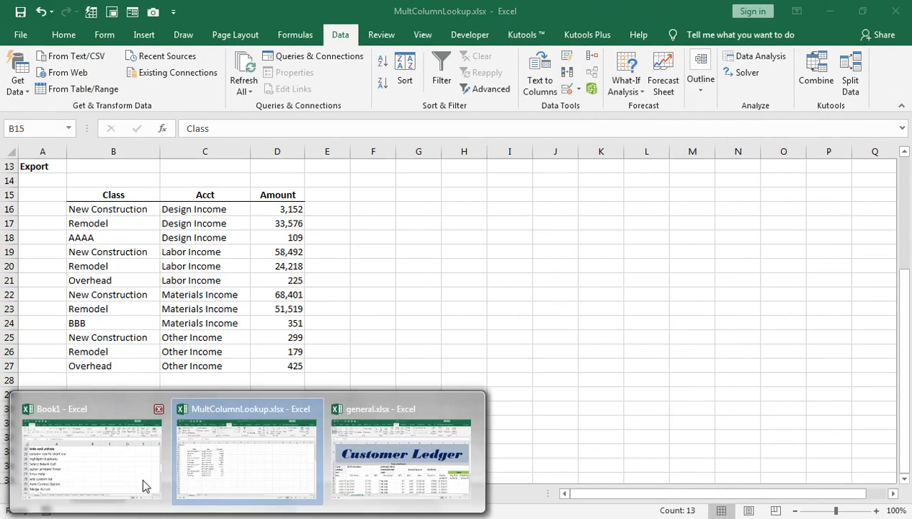
click(135, 414)
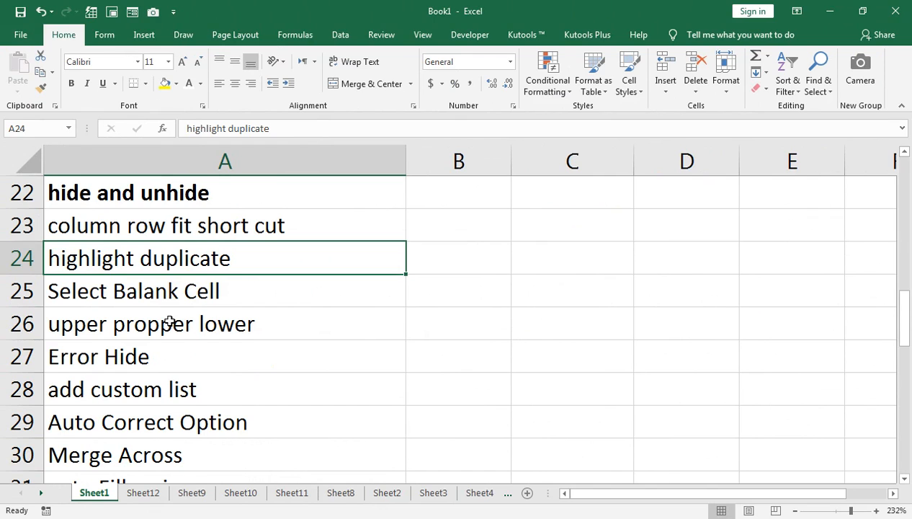
click(342, 494)
click(176, 302)
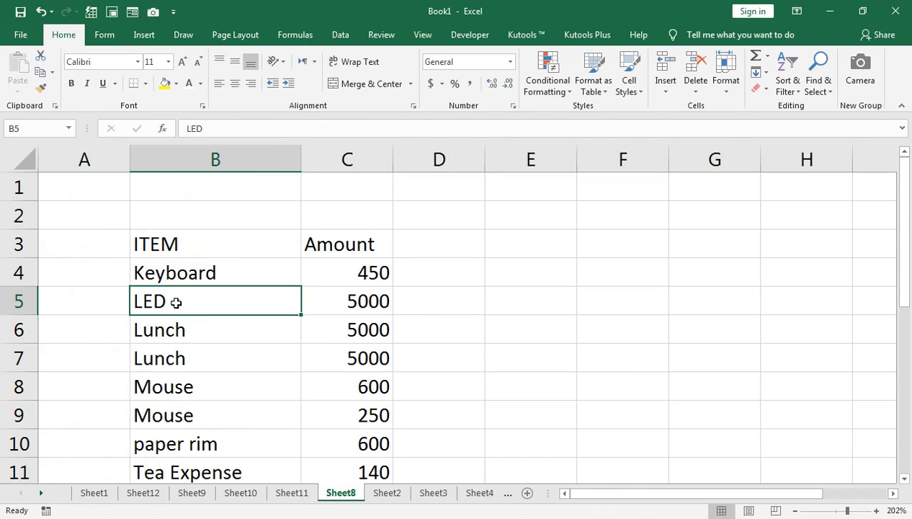
key(Delete)
click(183, 379)
key(Delete)
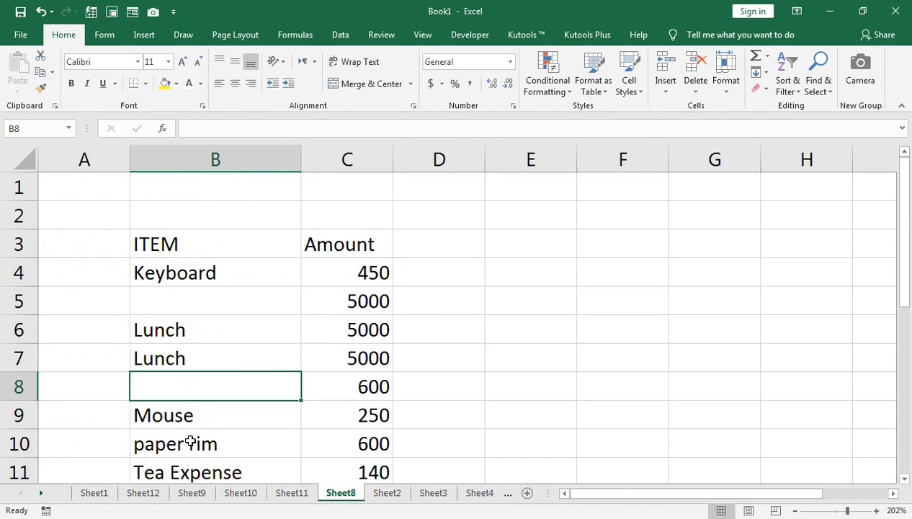
click(186, 468)
key(Delete)
scroll(193, 321, down, 2)
scroll(187, 360, up, 2)
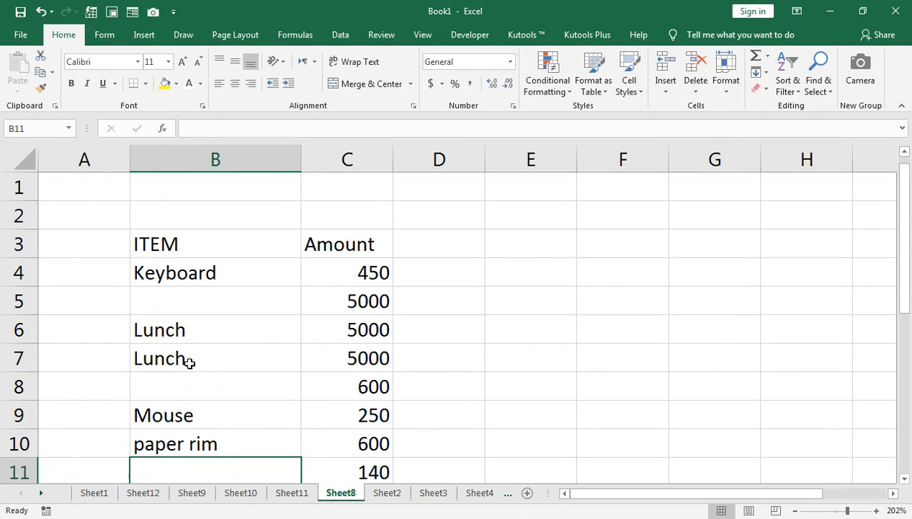
Select B3:C12, pick its blank cells with Go To Special Blanks, and fill them all with BLANK.
click(192, 250)
key(shift+Right)
key(shift+Down)
key(shift+Down)
key(shift+Down)
key(shift+Down)
key(shift+Down)
key(shift+Down)
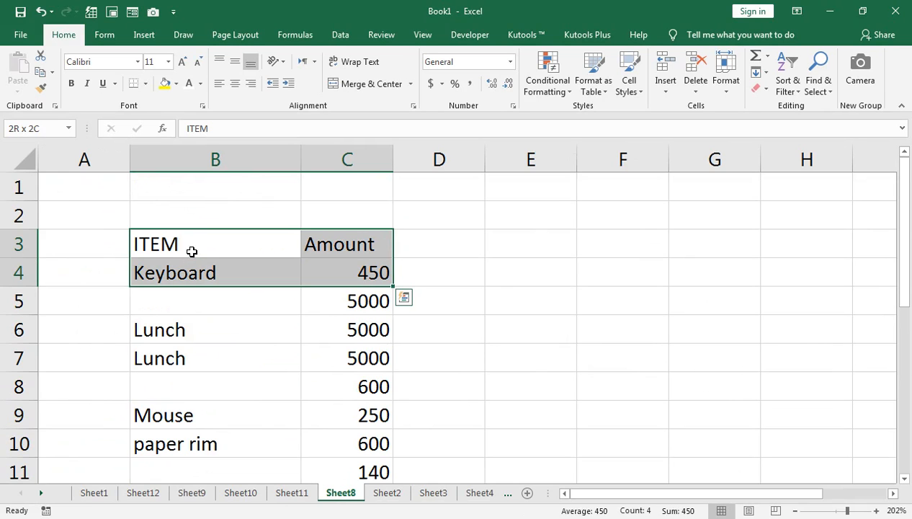
key(shift+Down)
key(shift+Down)
key(shift+Down)
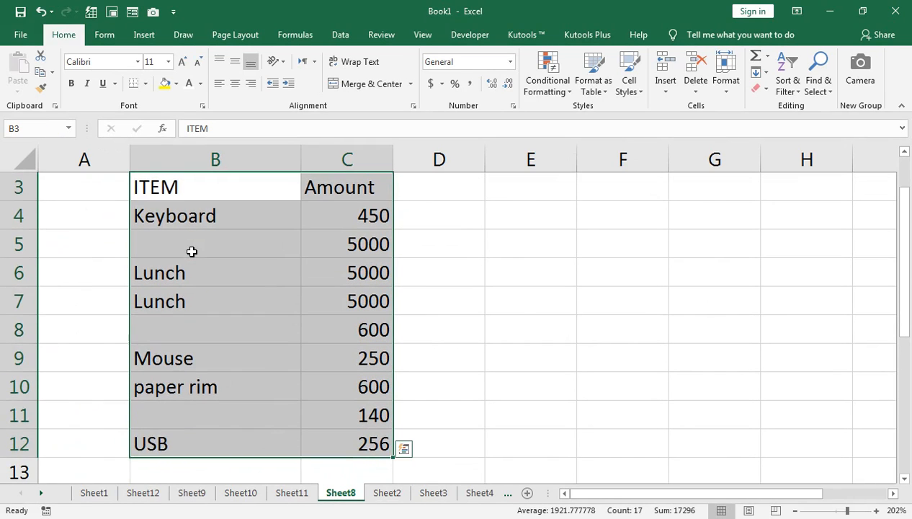
click(819, 85)
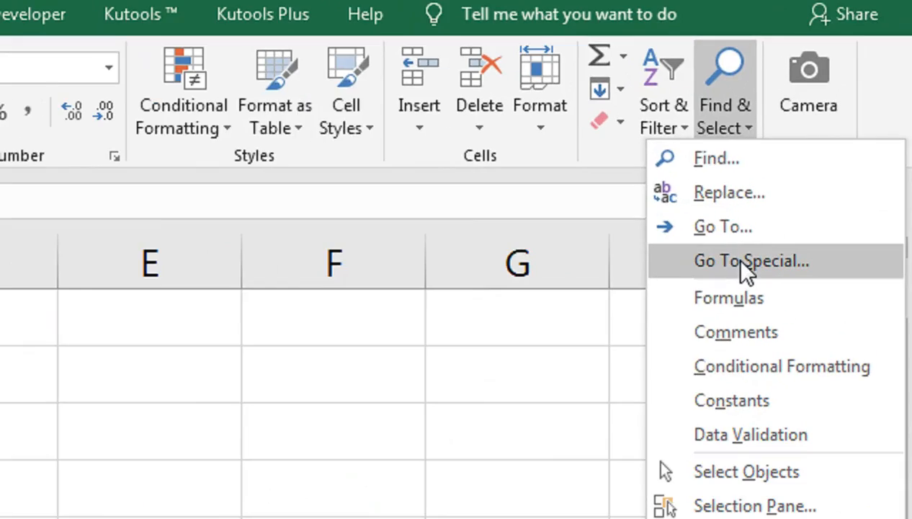
click(802, 193)
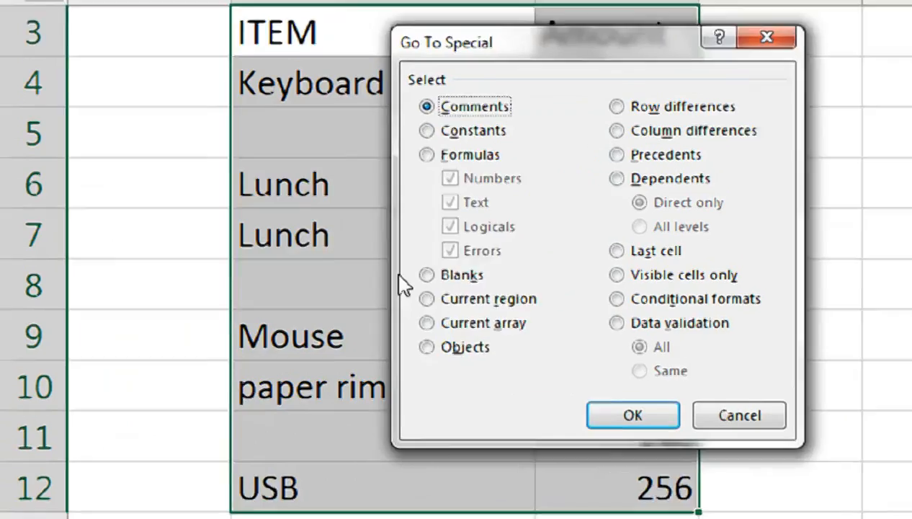
click(427, 274)
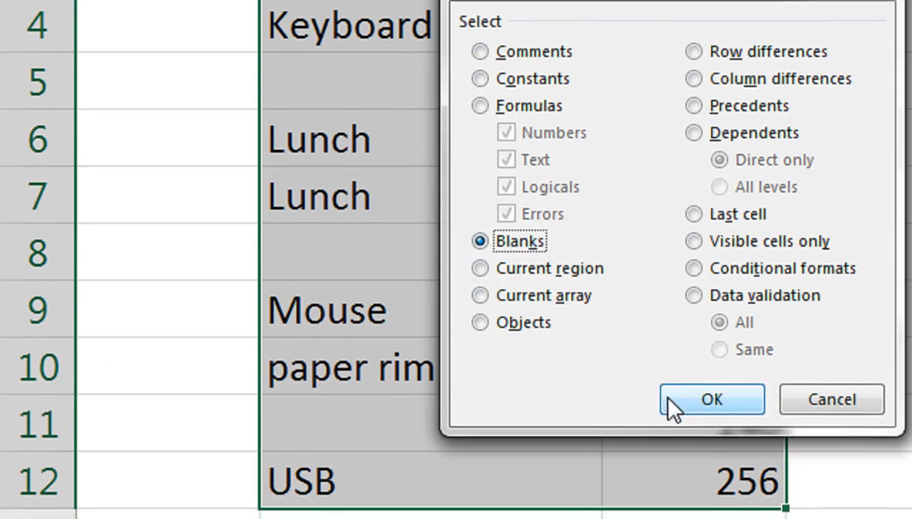
click(598, 416)
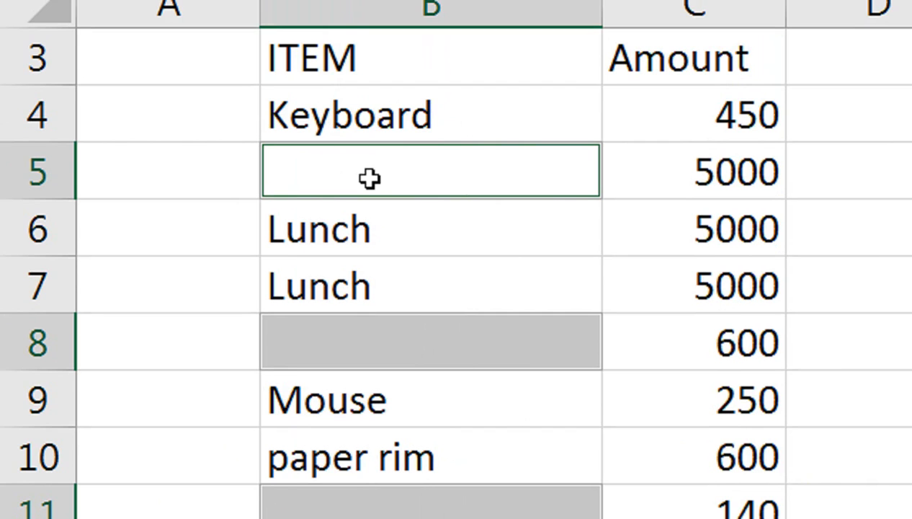
text(BLANK)
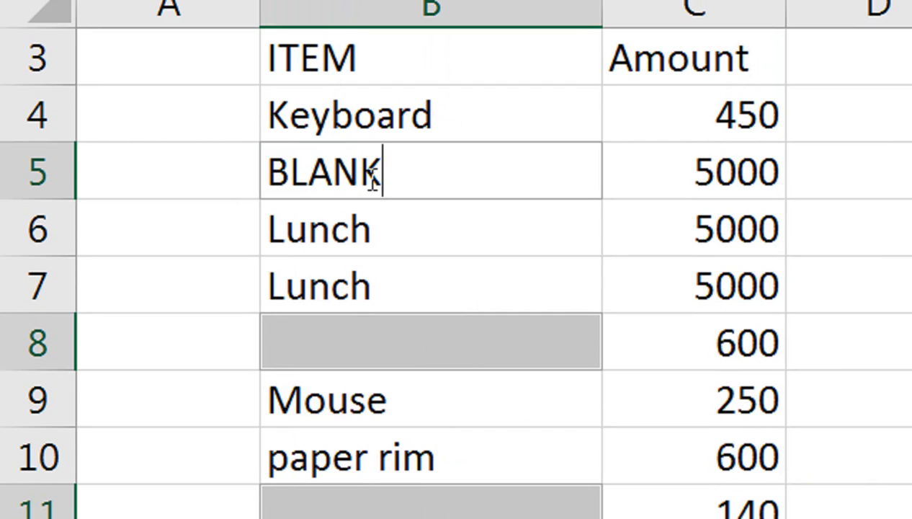
key(ctrl+Return)
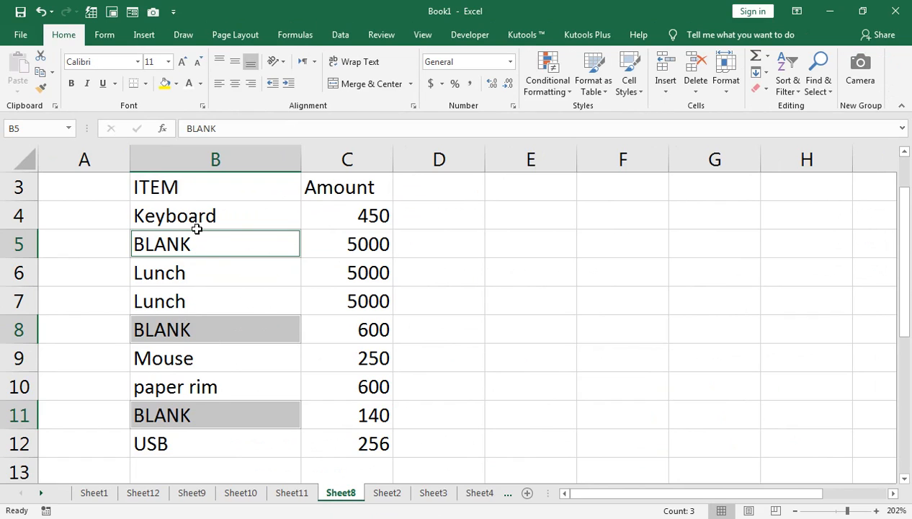
Review the tips list on Sheet1.
click(94, 493)
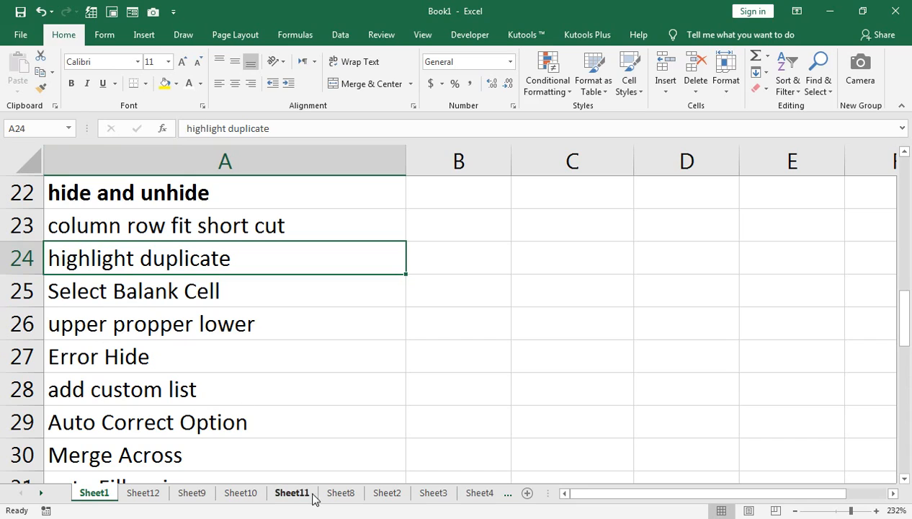
click(139, 326)
click(149, 353)
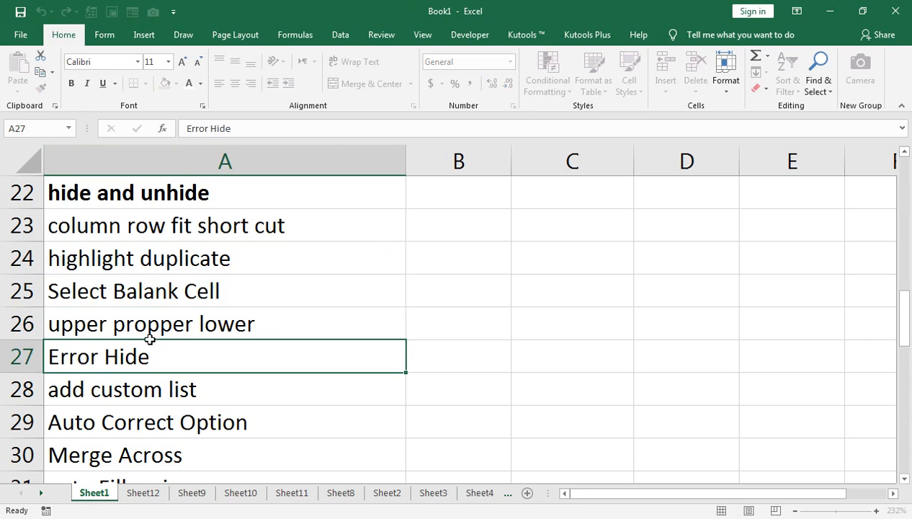
click(150, 326)
scroll(149, 326, up, 7)
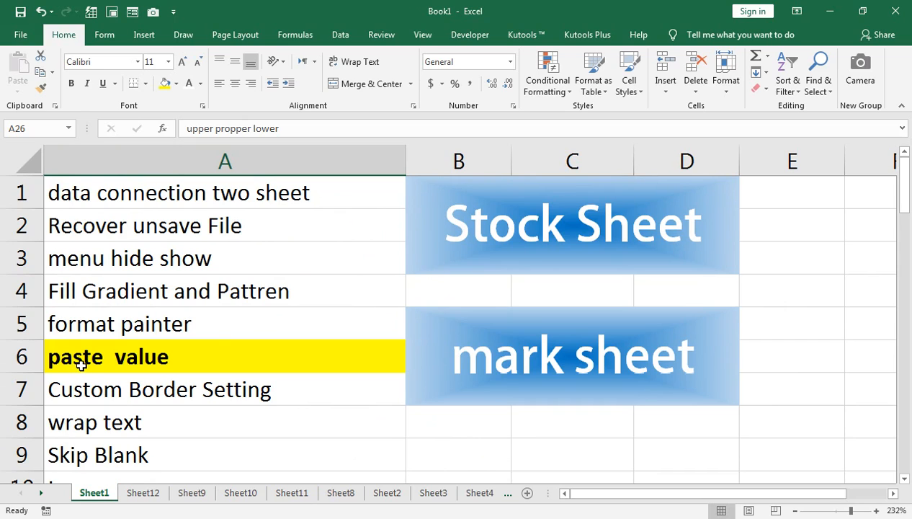
scroll(81, 363, down, 1)
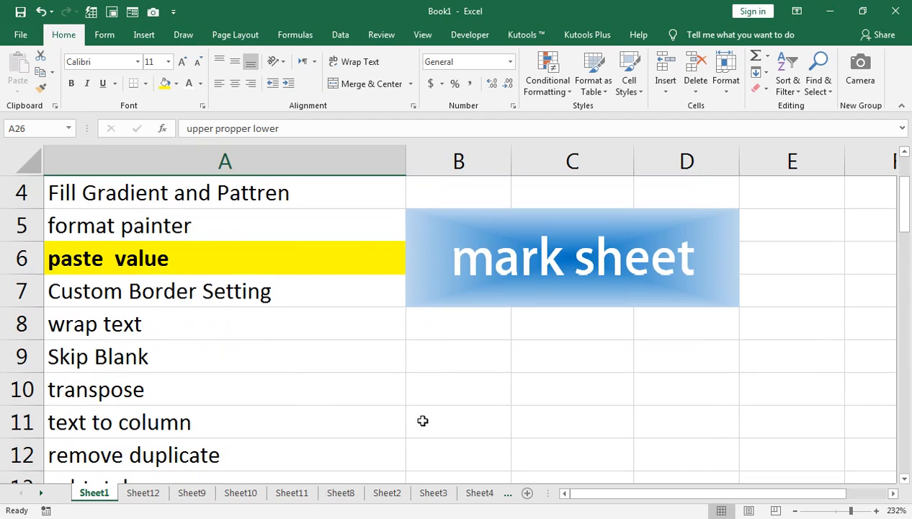
scroll(224, 339, down, 3)
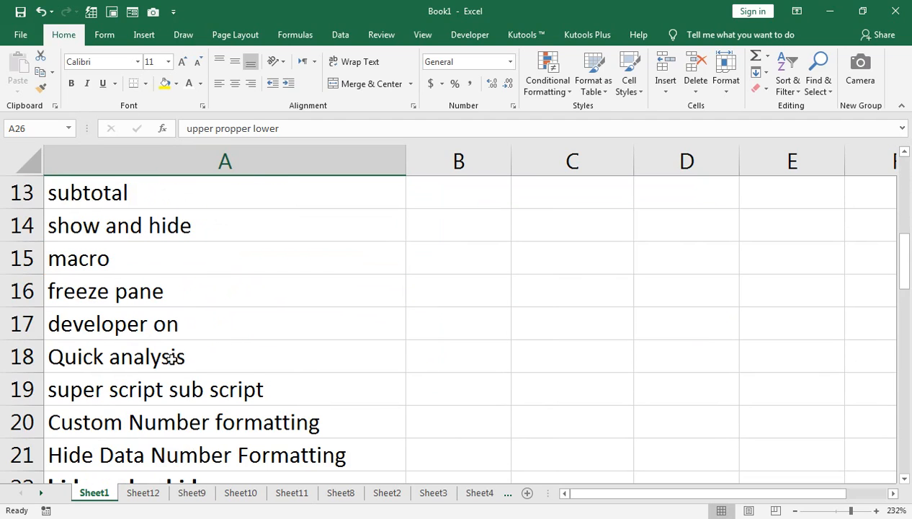
scroll(168, 357, down, 1)
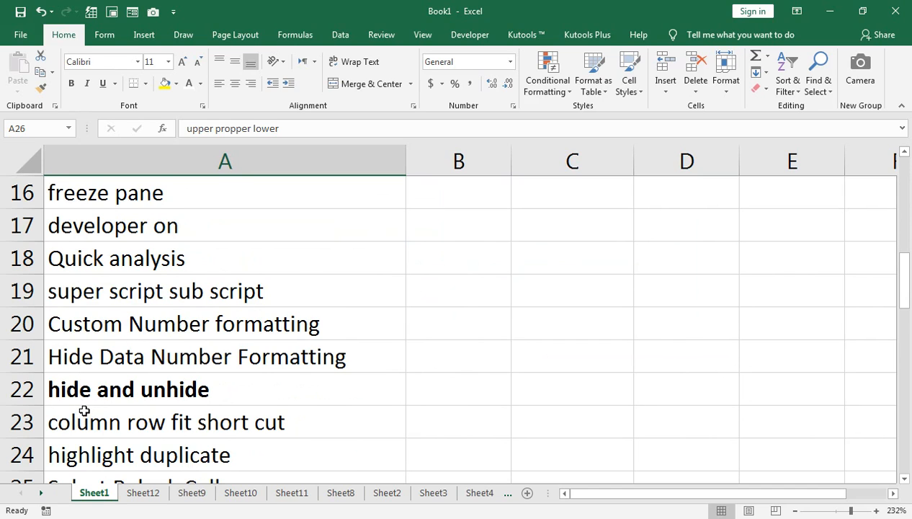
scroll(83, 411, down, 2)
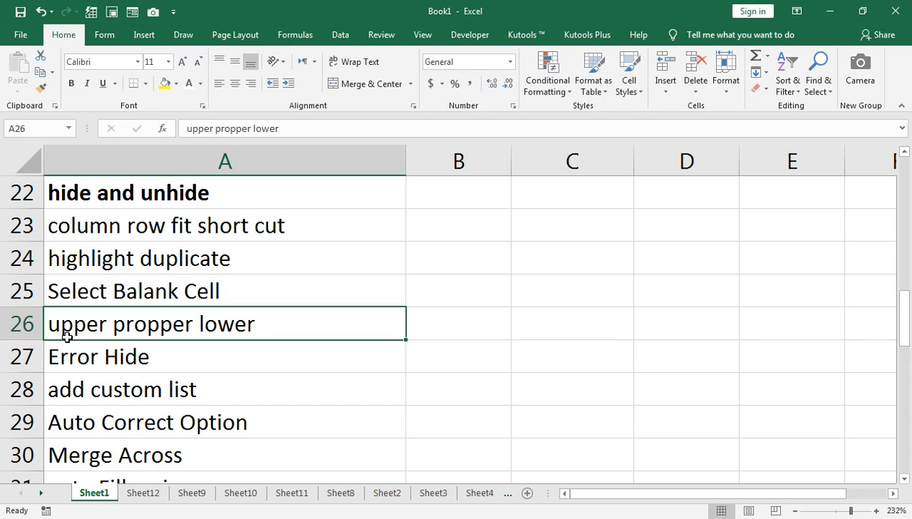
Switch to Sheet12.
key(alt+h)
key(o)
key(r)
click(152, 496)
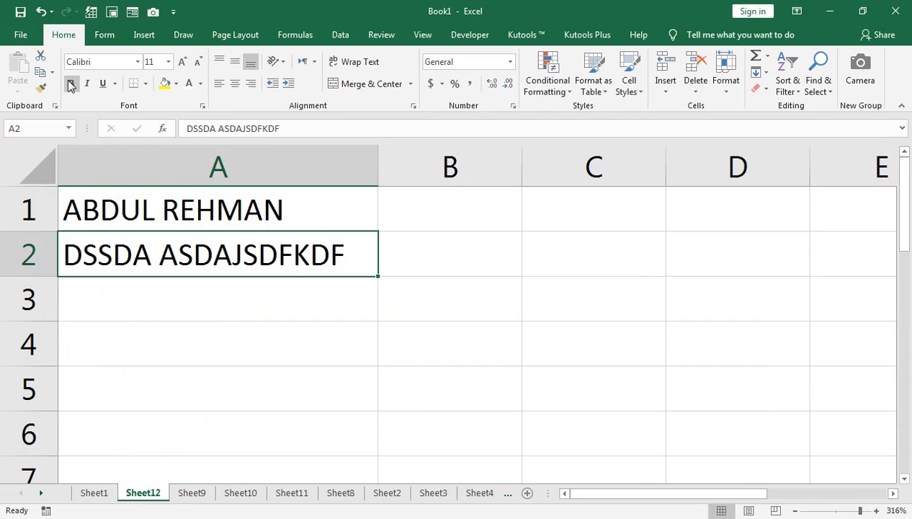
Clear all contents of column A and narrow the column's width.
click(236, 165)
click(761, 88)
click(771, 108)
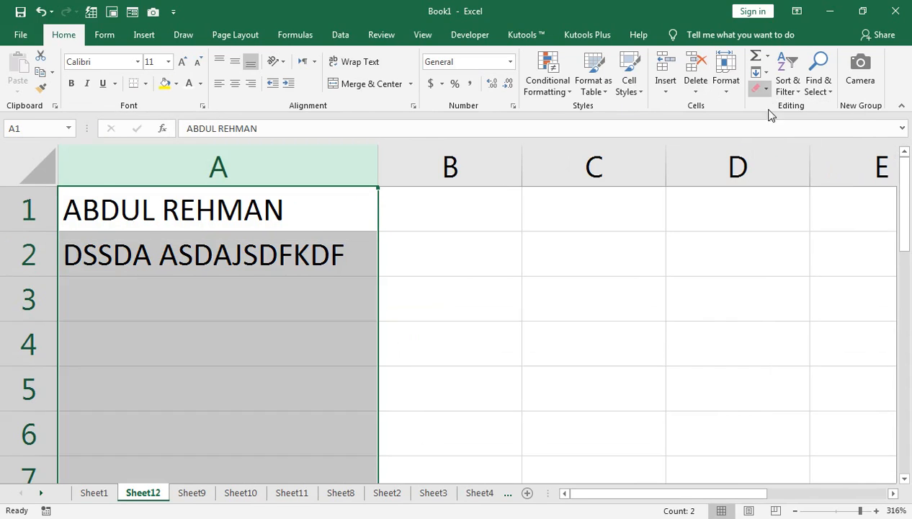
click(274, 170)
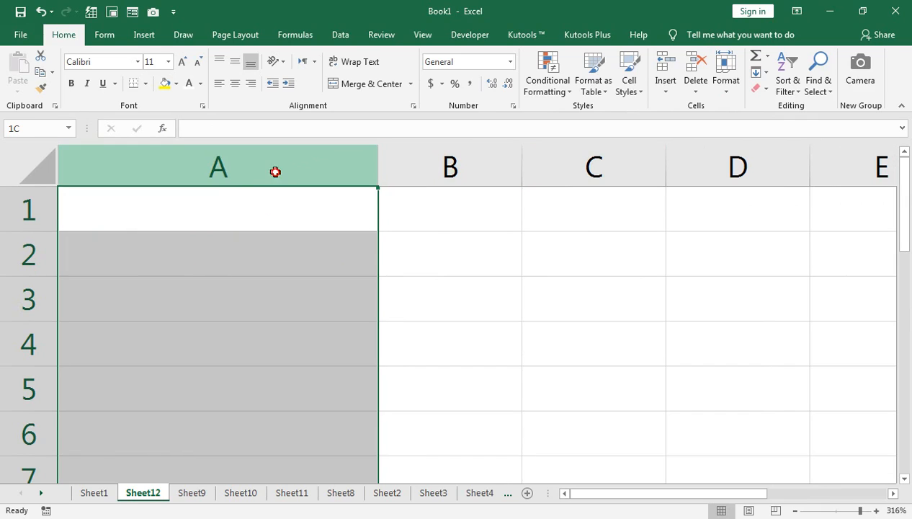
drag(378, 163, 216, 171)
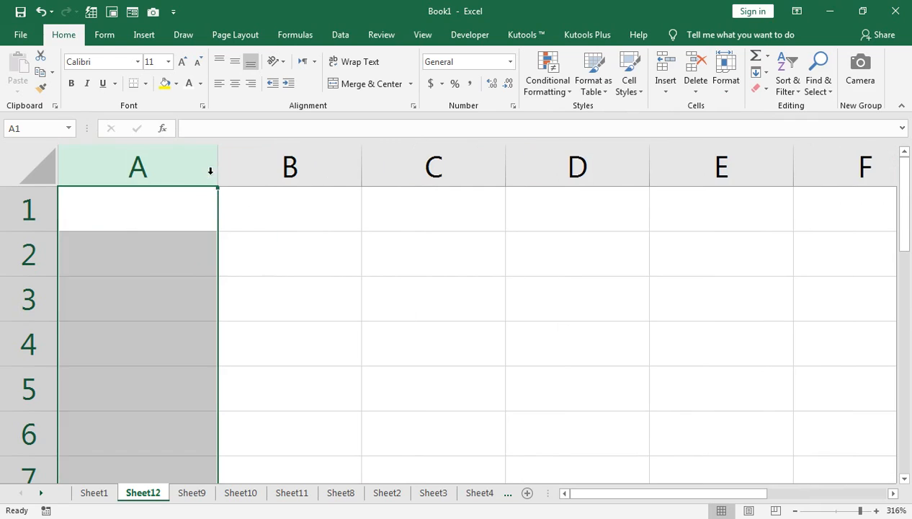
Enter FARHAN in A1 and fill down to A6 to generate the list of names.
click(176, 198)
text(FARHAN)
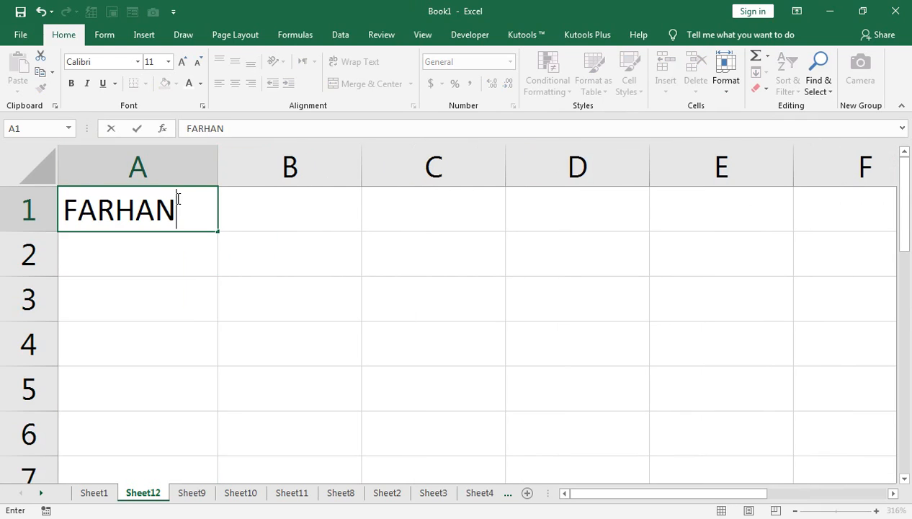
key(Return)
click(177, 198)
drag(217, 229, 200, 443)
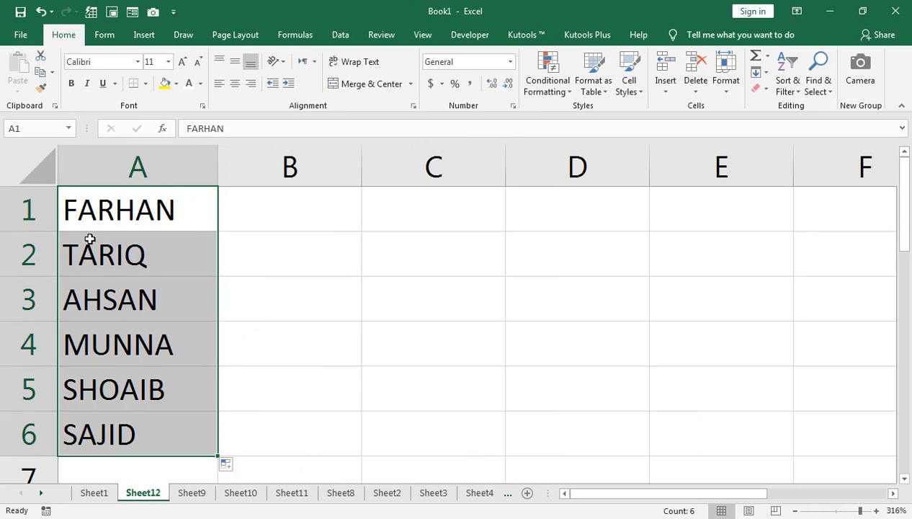
Enter =LOWER(A1) in B1 and fill the formula down to B6.
click(256, 207)
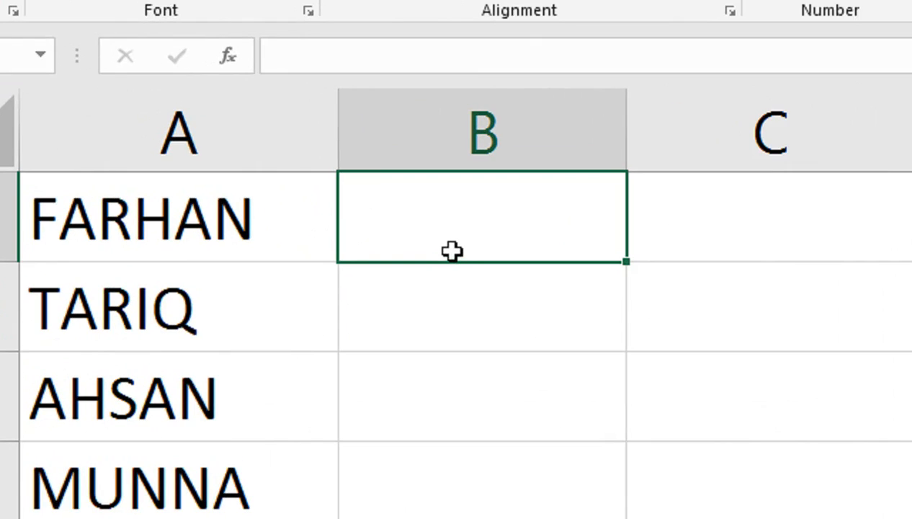
text(=LO)
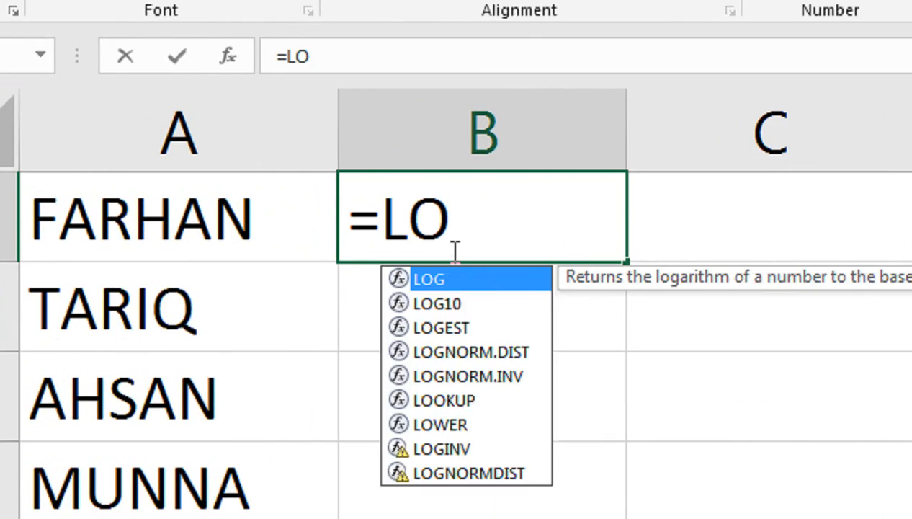
text(WER(A1))
key(Return)
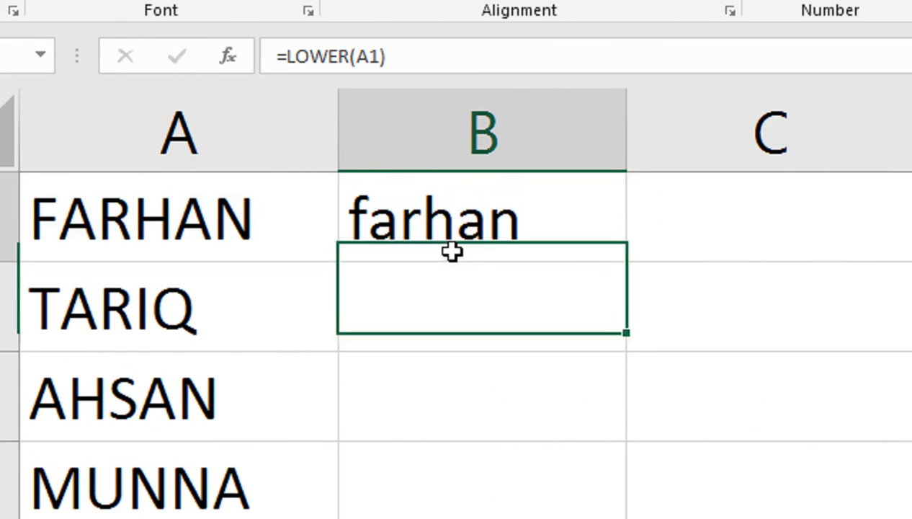
click(451, 251)
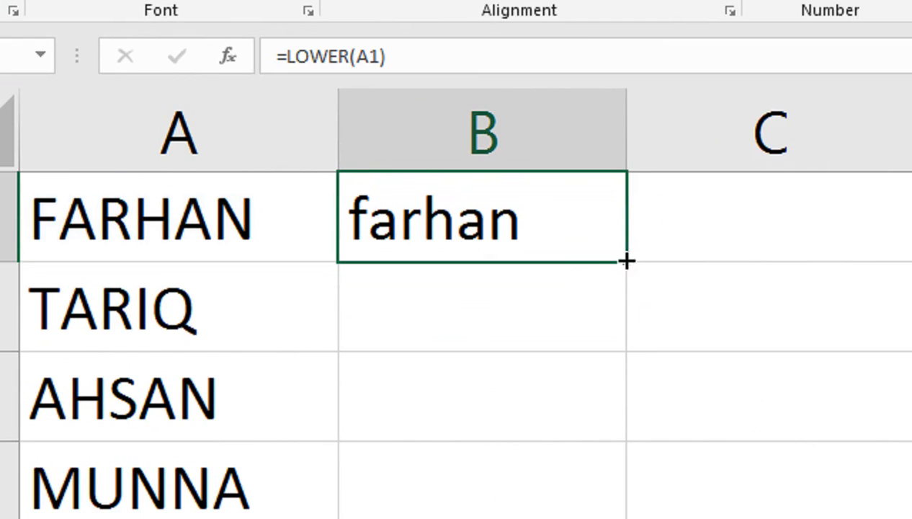
double_click(625, 260)
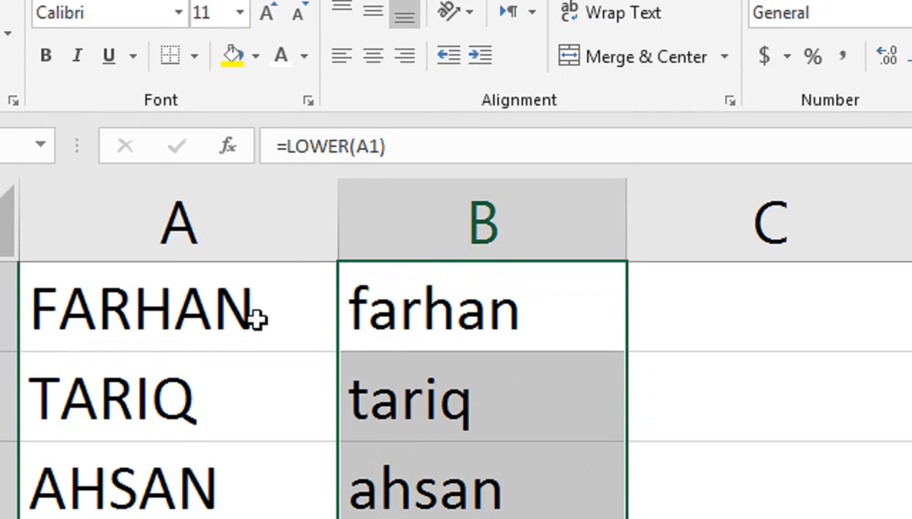
click(194, 311)
key(shift+Down)
key(shift+Down)
key(Delete)
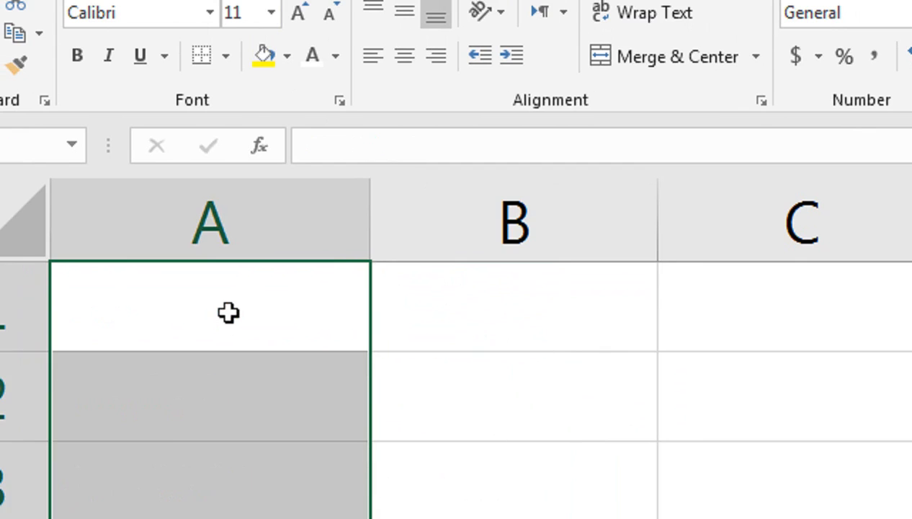
key(Right)
key(ctrl+c)
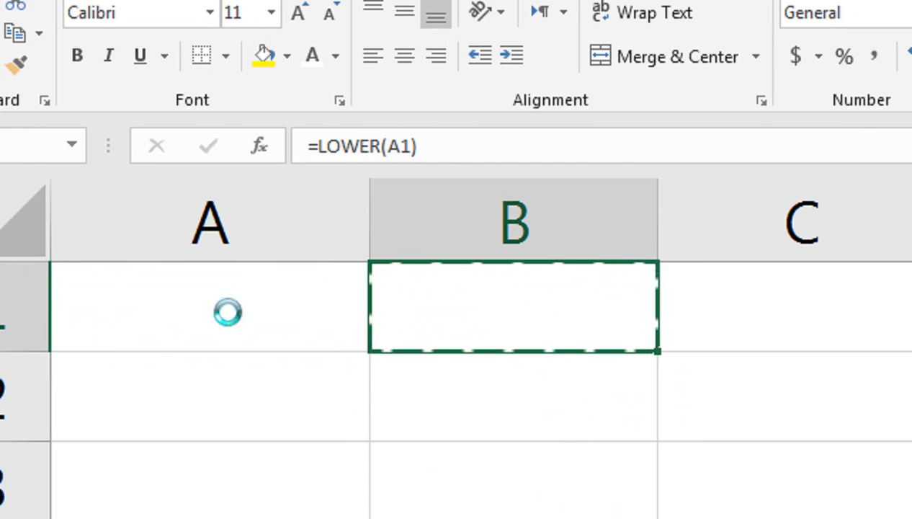
key(ctrl+z)
Paste the lowercase results in B1:B6 over themselves as values, then delete column A.
key(shift+Up)
key(shift+Up)
key(Down)
key(Up)
key(Right)
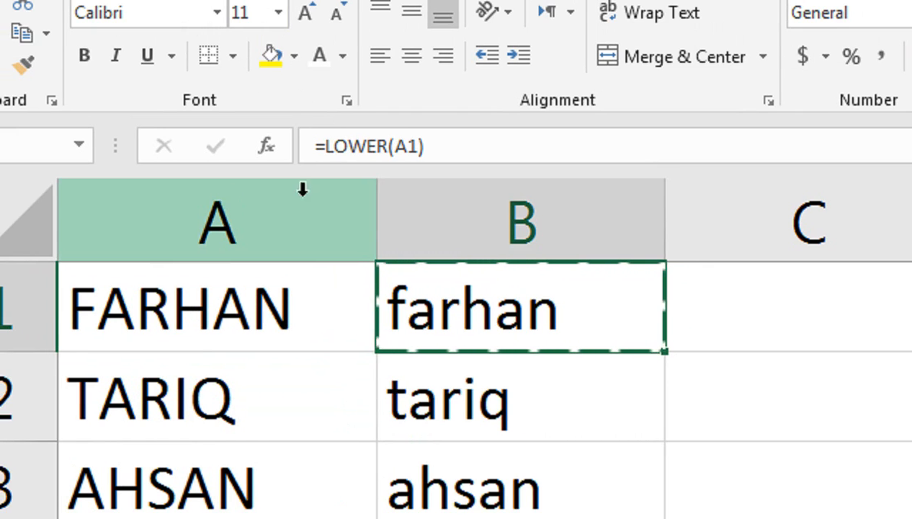
key(ctrl+shift+Down)
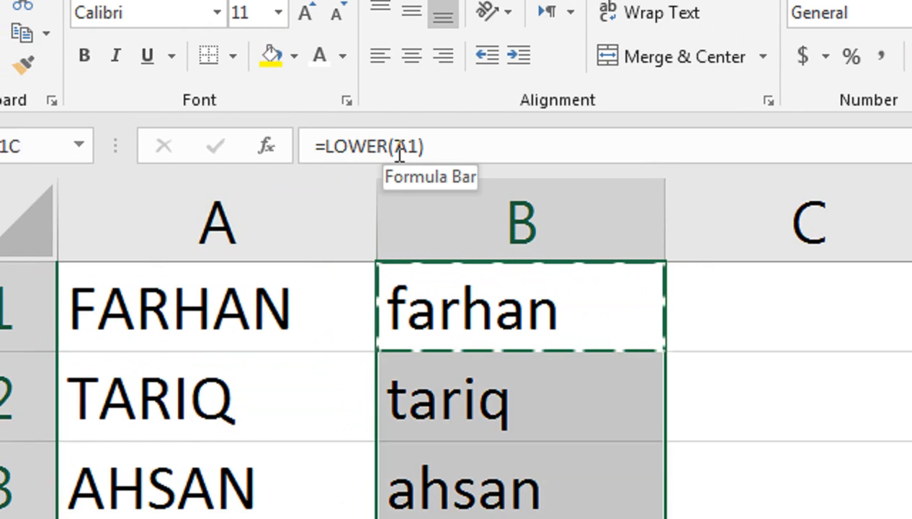
key(ctrl+c)
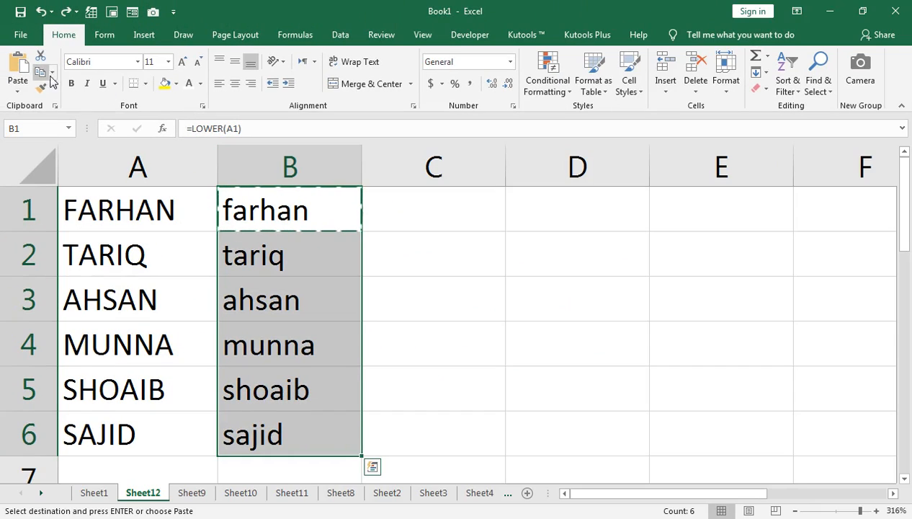
click(191, 157)
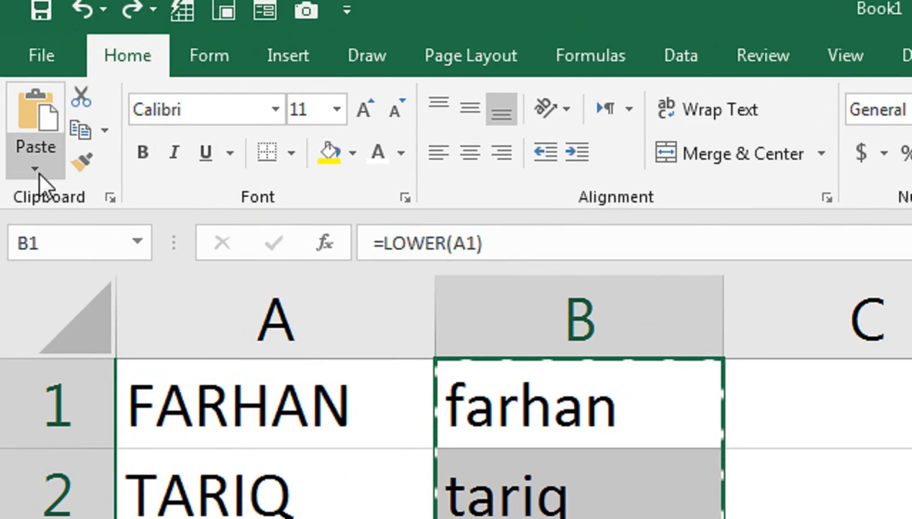
click(36, 169)
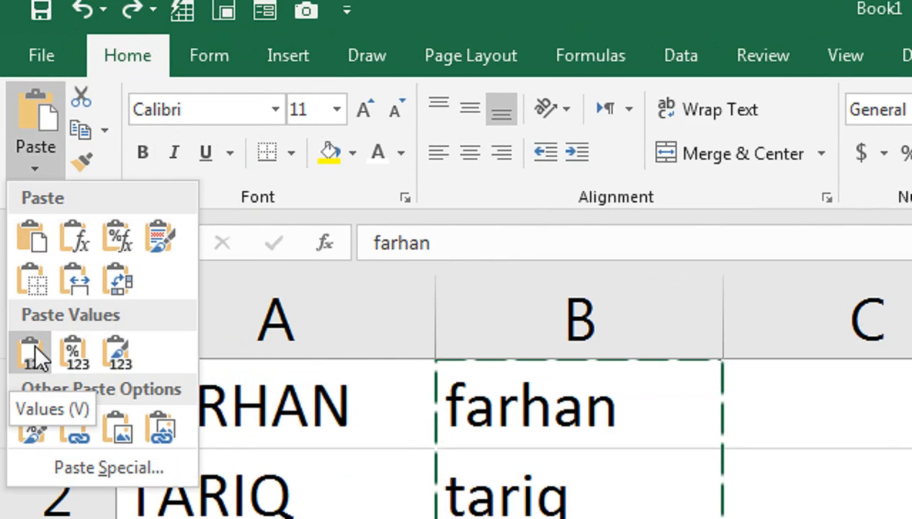
click(34, 343)
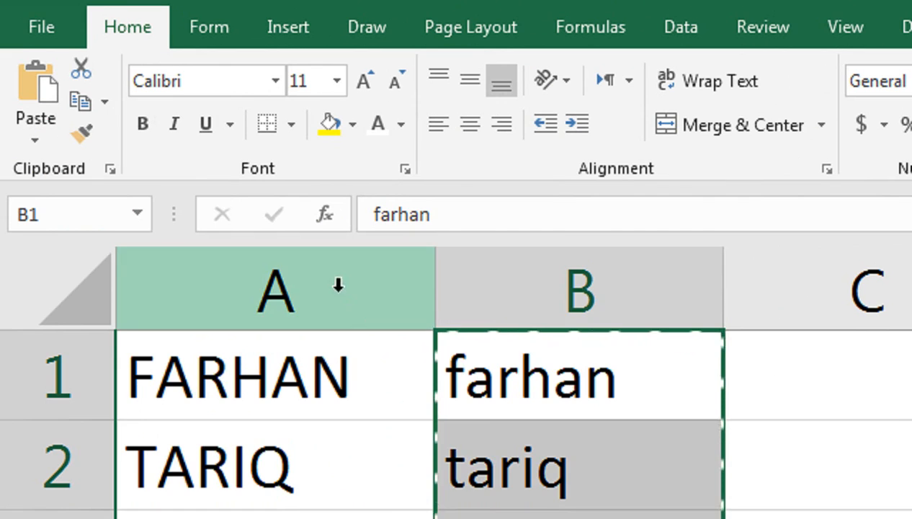
right_click(351, 272)
click(400, 497)
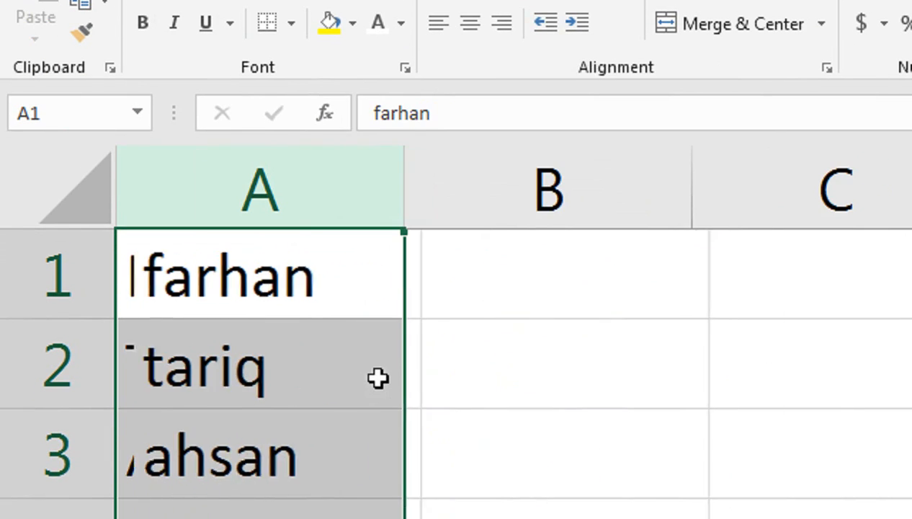
Enter =UPPER(A1) in B1 and fill the formula down to B6.
double_click(490, 281)
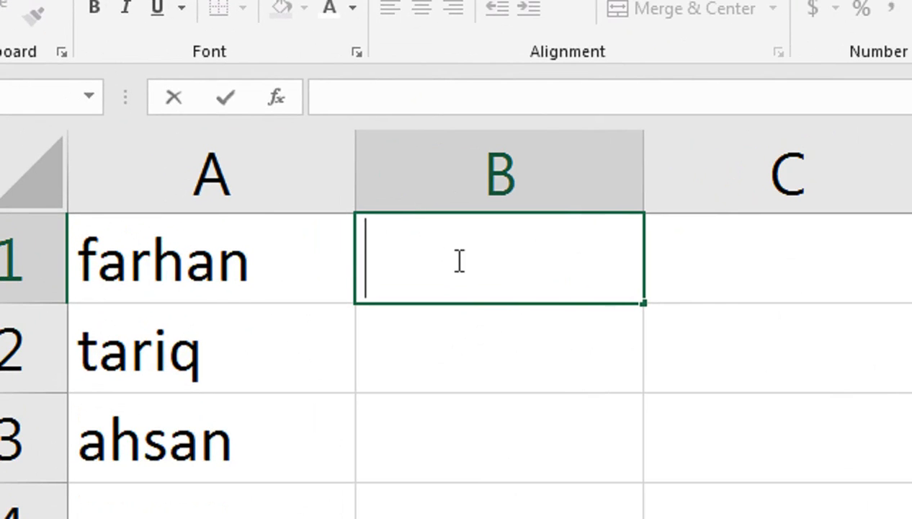
text(=UP)
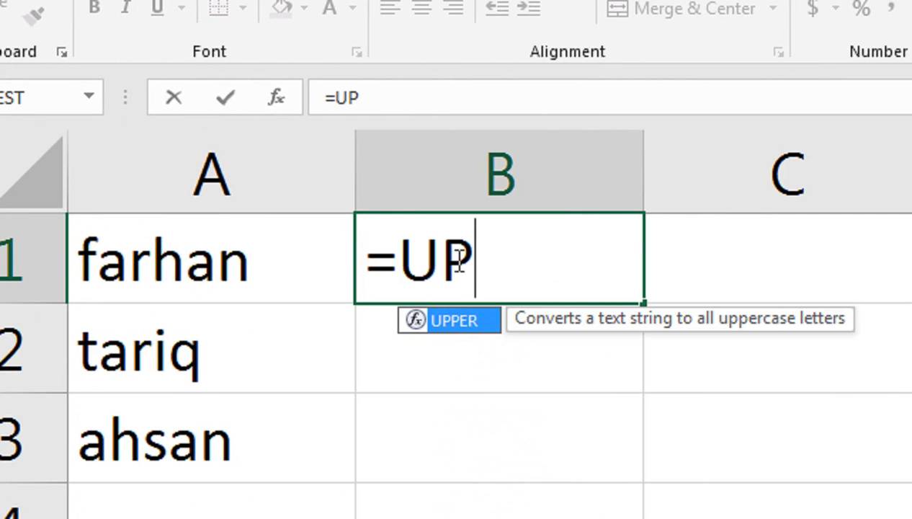
text(PER()
key(Left)
key(Return)
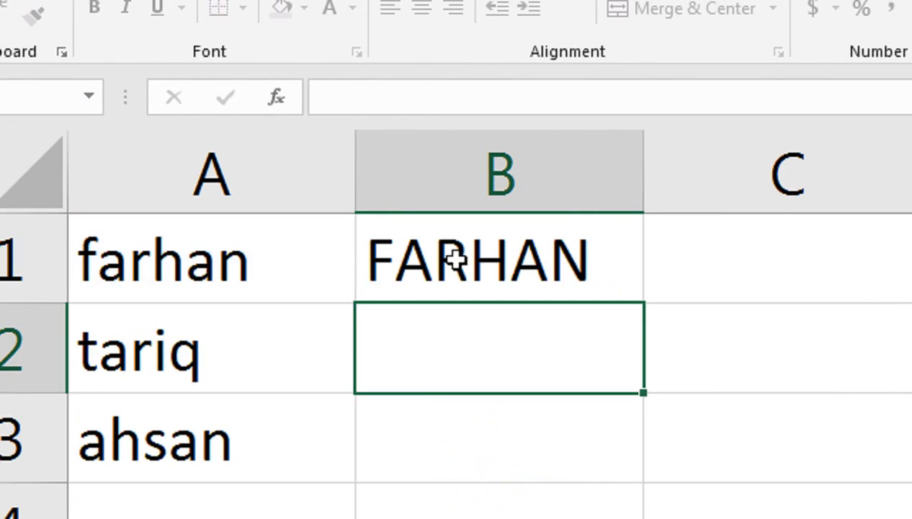
click(452, 258)
double_click(646, 307)
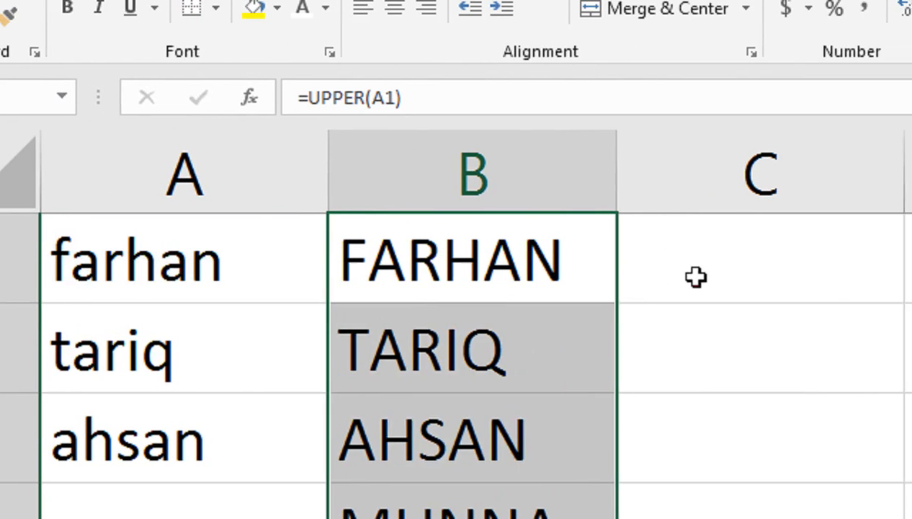
Enter =PROPER(B1) in C1 and fill the formula down to C6.
click(722, 276)
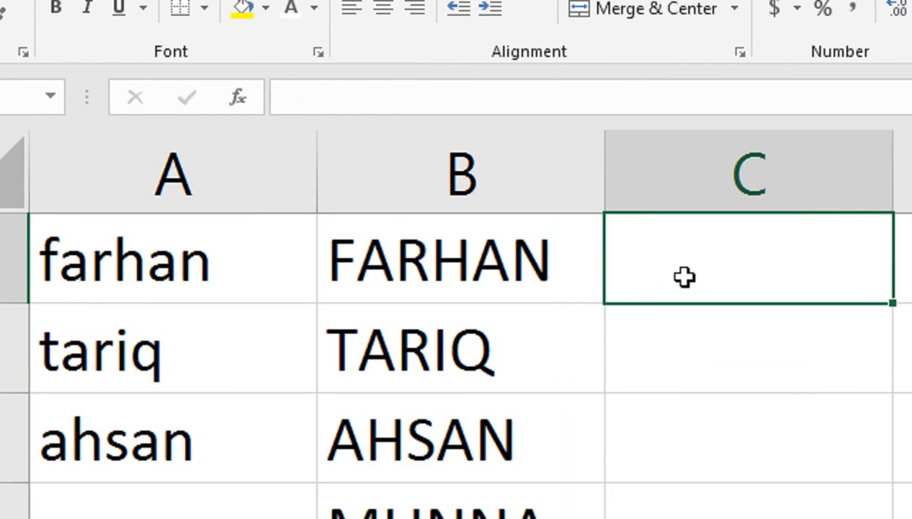
text(=PR)
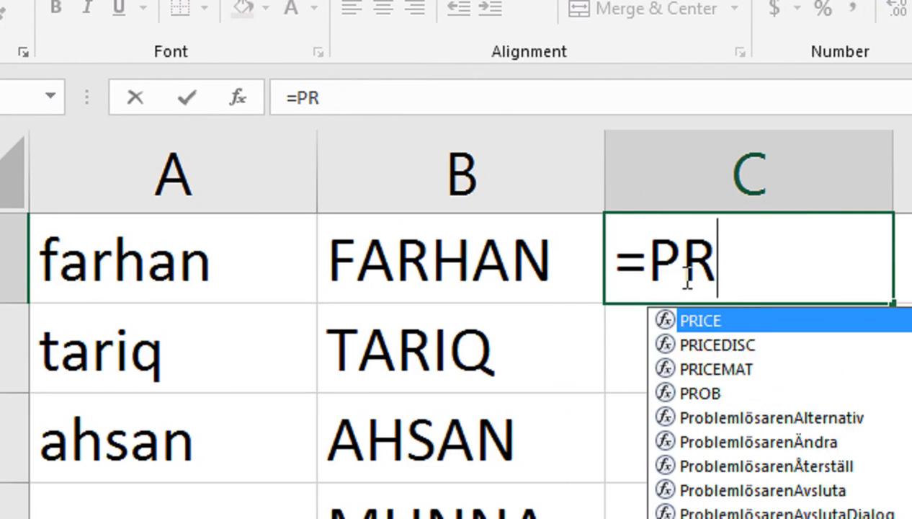
text(OP)
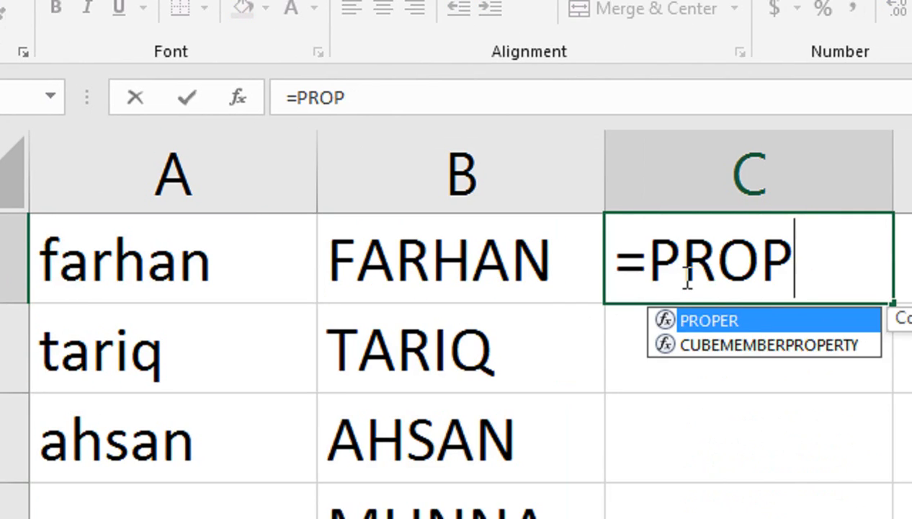
key(Tab)
key(Left)
key(Left)
key(Right)
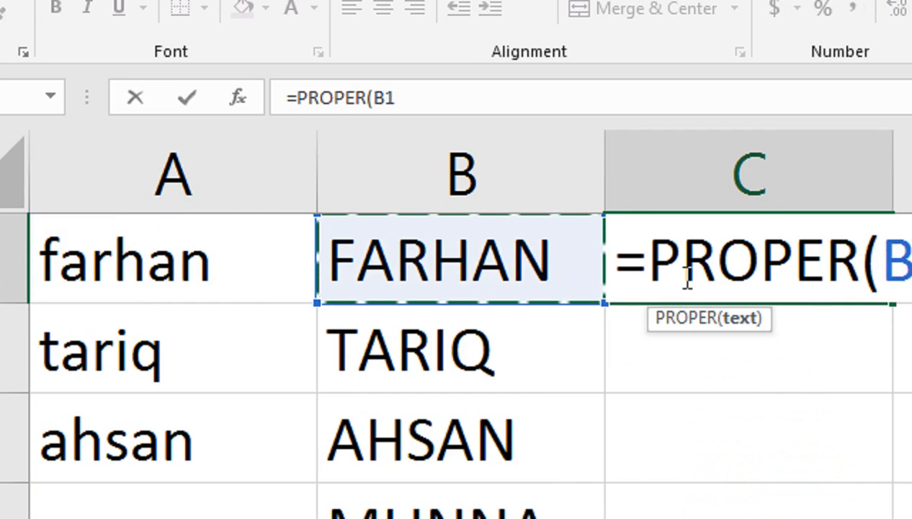
key(Return)
click(684, 276)
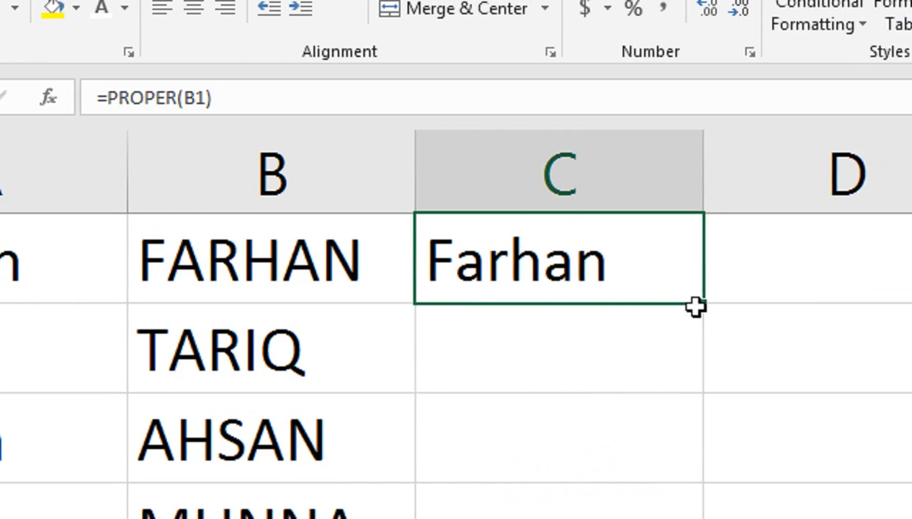
double_click(893, 302)
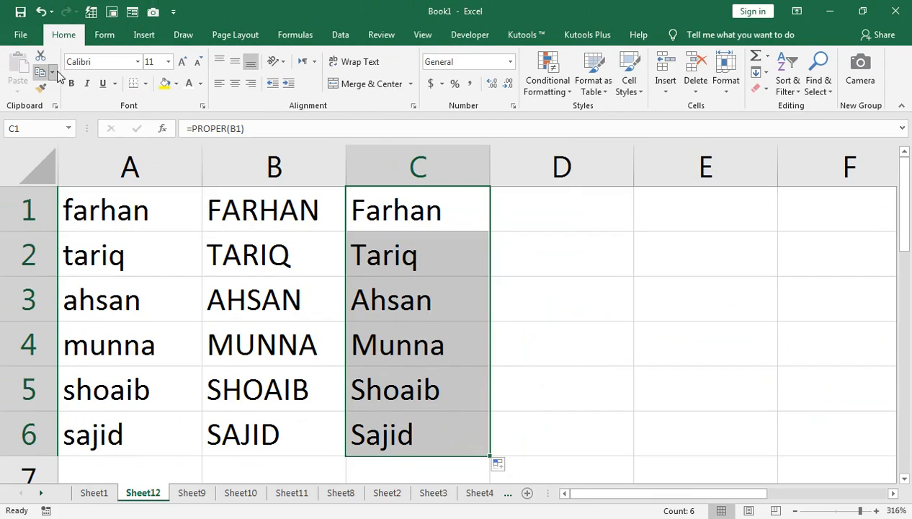
Paste the proper-case results in column C as values, then delete columns A and B.
click(55, 71)
click(64, 90)
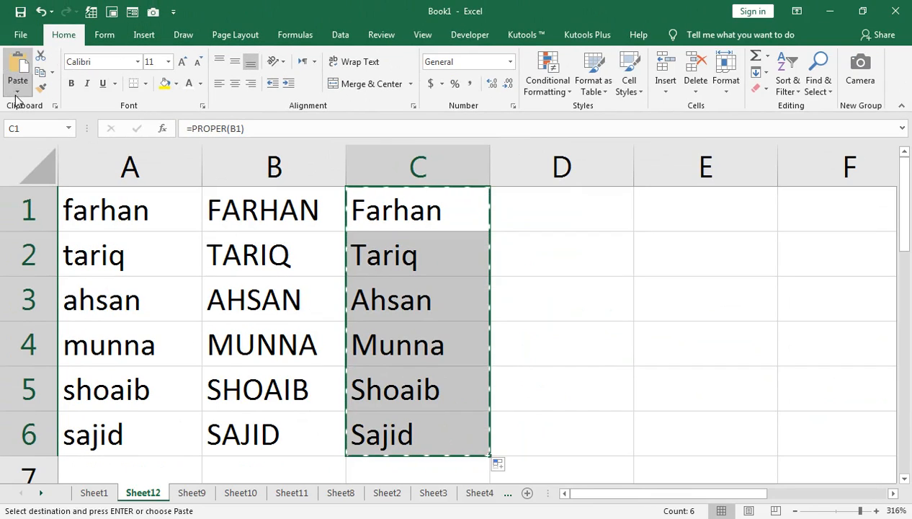
click(17, 91)
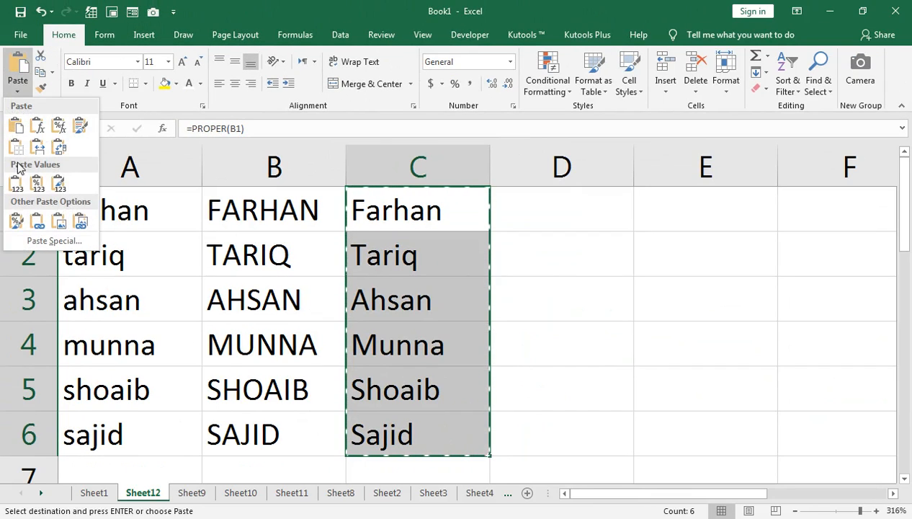
click(18, 177)
drag(253, 161, 133, 163)
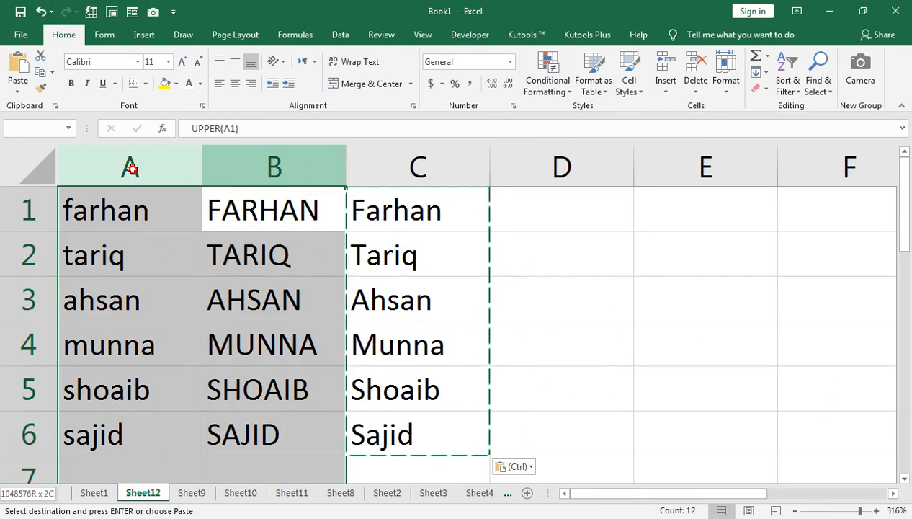
right_click(297, 170)
click(330, 280)
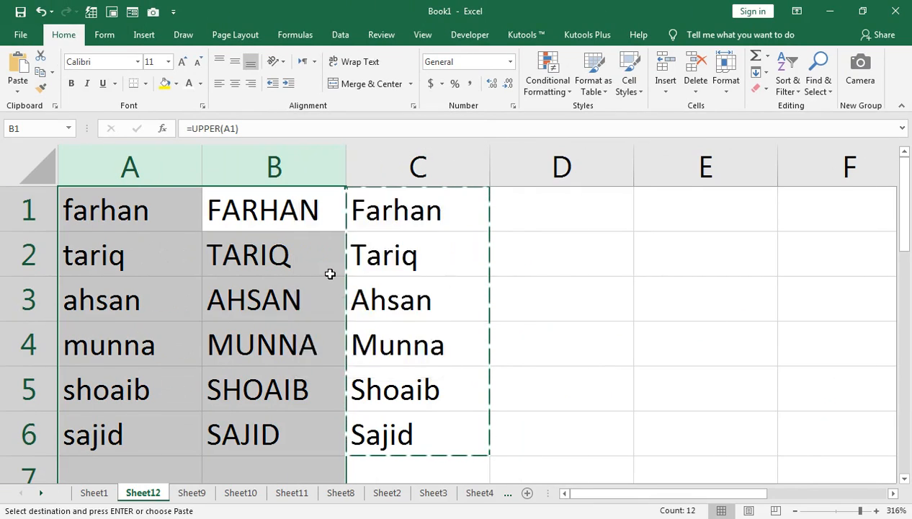
Return to the tips list on Sheet1 and select the paste value tip.
click(94, 492)
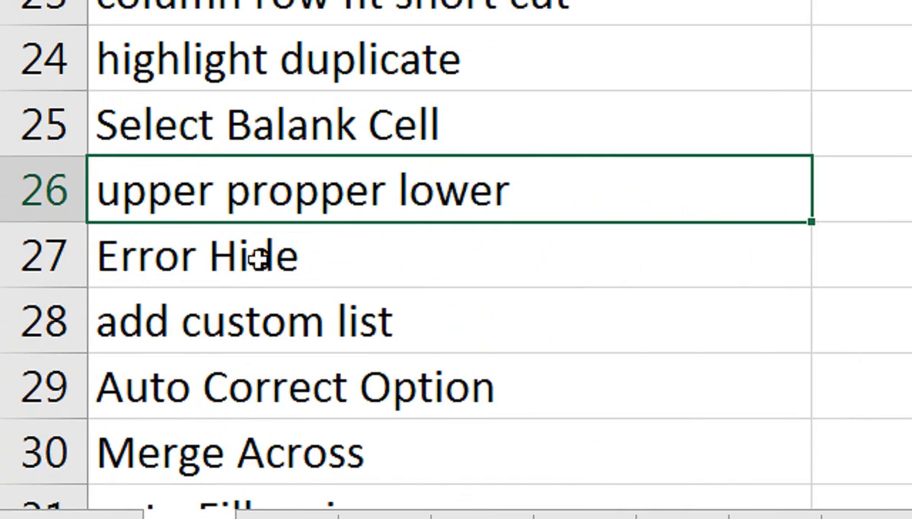
scroll(263, 259, up, 7)
click(49, 246)
click(132, 252)
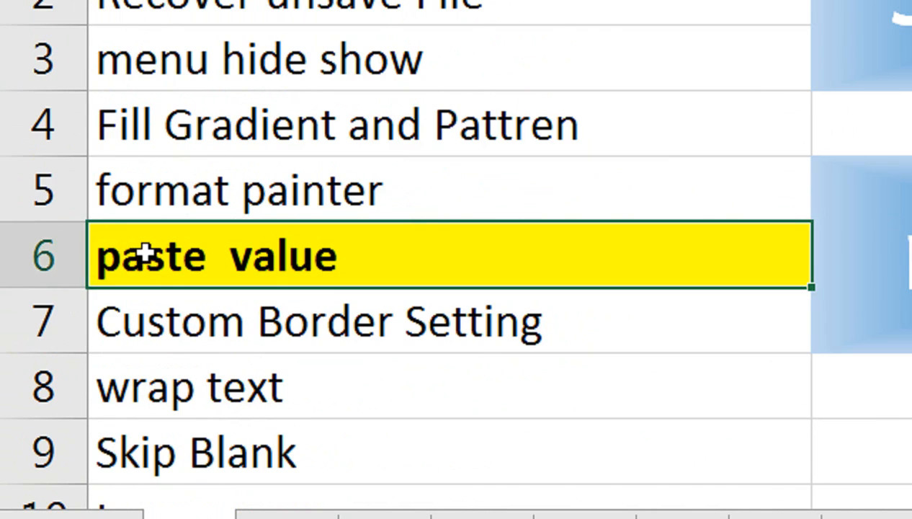
Remove the yellow fill from the paste value tip cell.
click(178, 84)
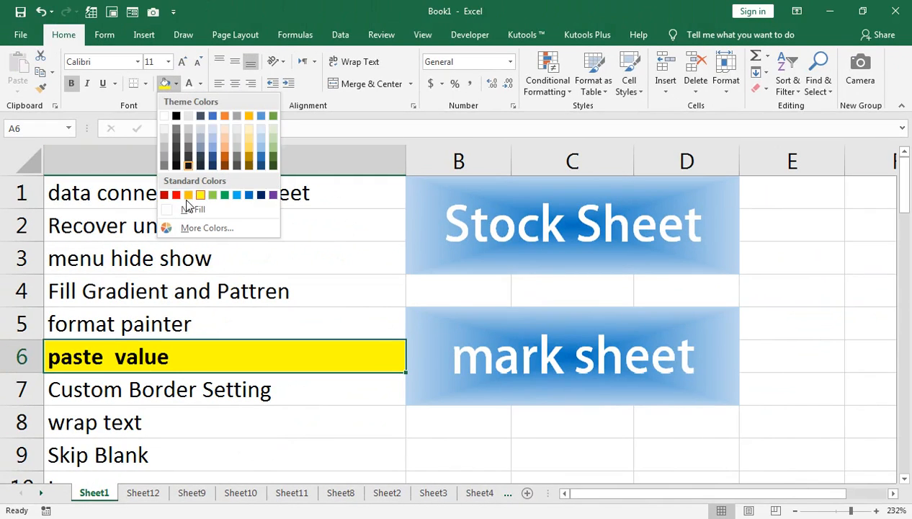
click(187, 205)
scroll(193, 342, down, 6)
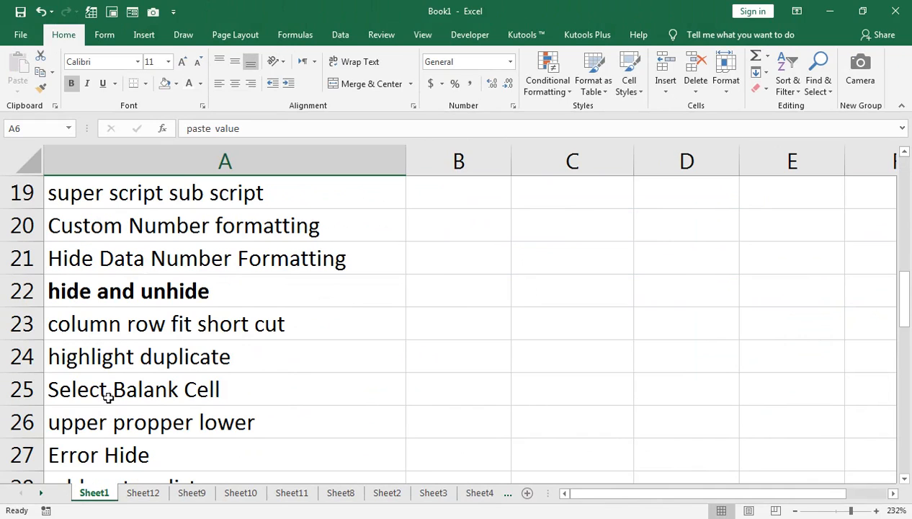
scroll(89, 404, down, 1)
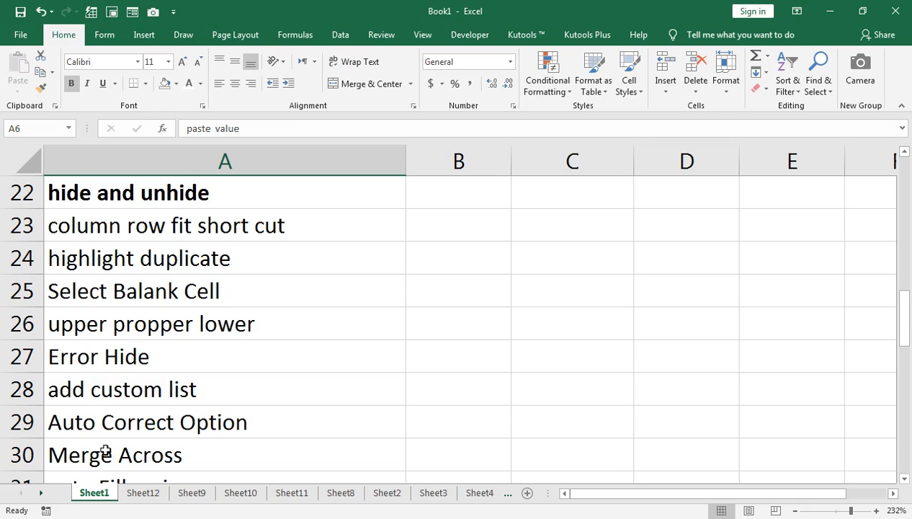
On Sheet12, enter 100 in B1 next to the names.
click(139, 485)
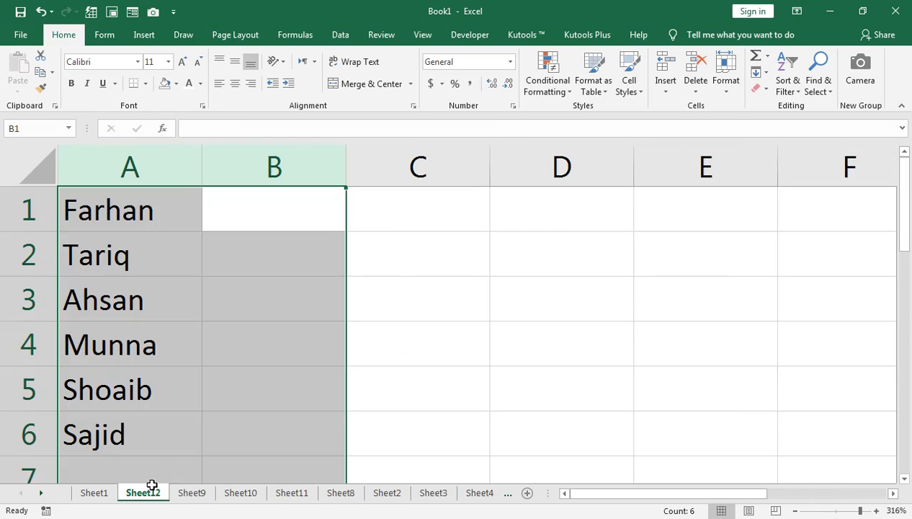
drag(122, 210, 124, 406)
key(Right)
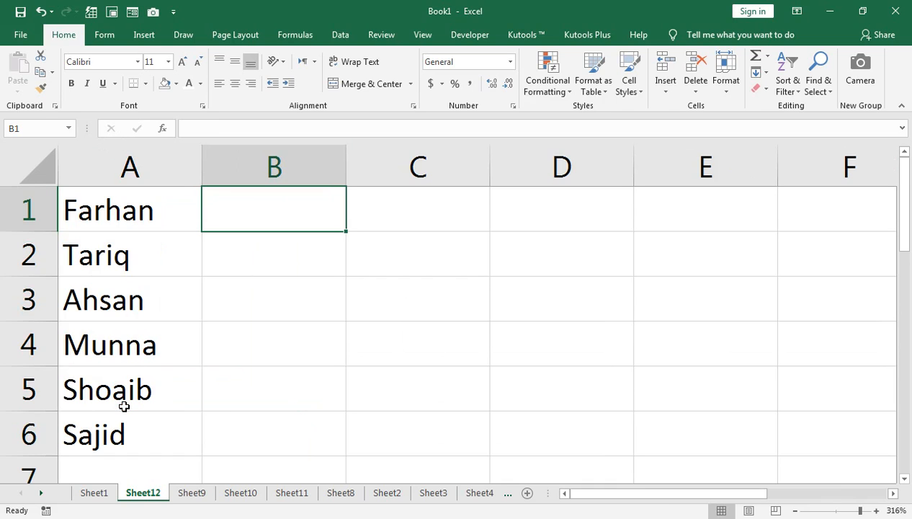
text(100)
key(Return)
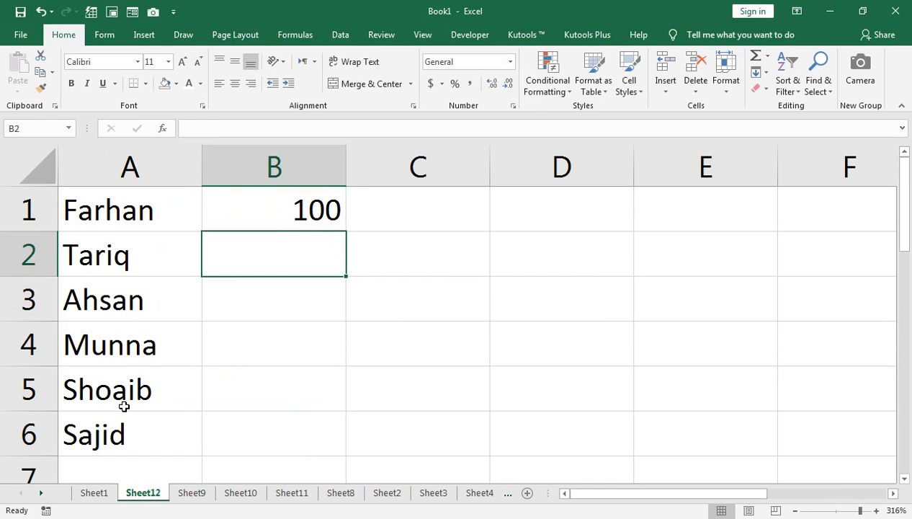
text(=)
key(Up)
text(5)
key(Return)
key(Up)
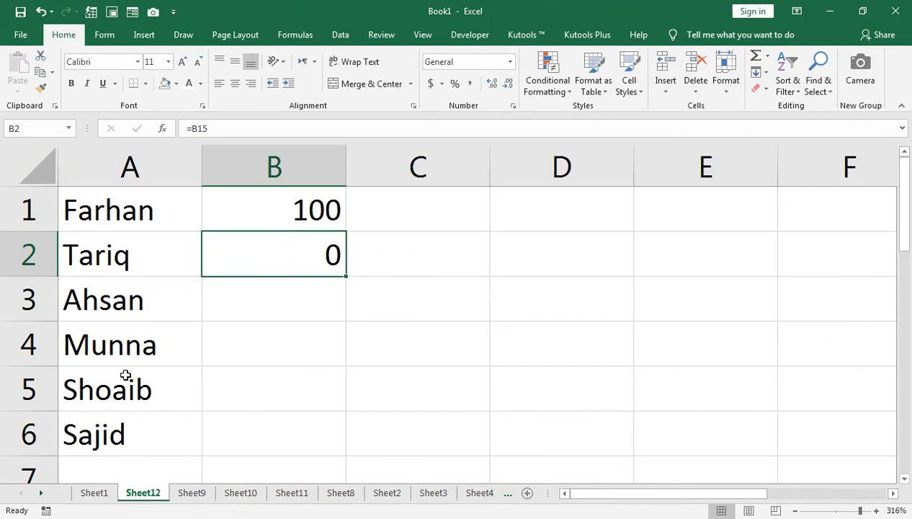
Enter =B1+5 in B2 and fill the formula down column B.
text(=)
key(Up)
text(+)
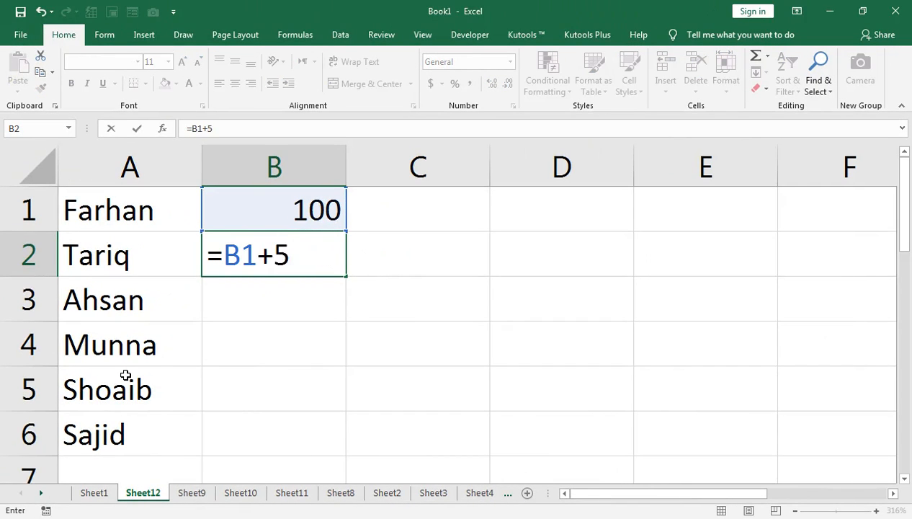
text(5)
key(Return)
key(Up)
key(shift+Down)
key(shift+Down)
key(shift+Down)
key(shift+Down)
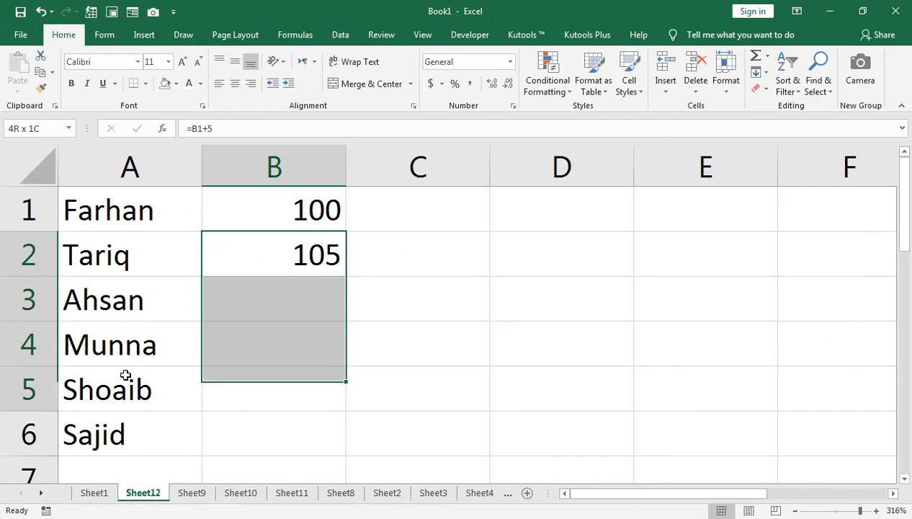
key(ctrl+d)
Fill the value 100 from B1 down and across the range B1:D6.
key(Up)
key(shift+Down)
key(shift+Down)
key(shift+Down)
key(shift+Down)
key(shift+Down)
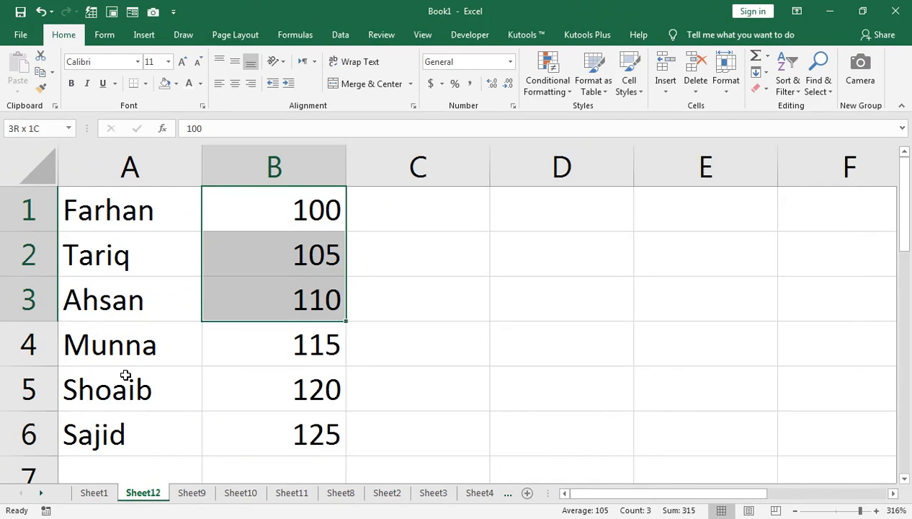
key(shift+Right)
key(shift+Right)
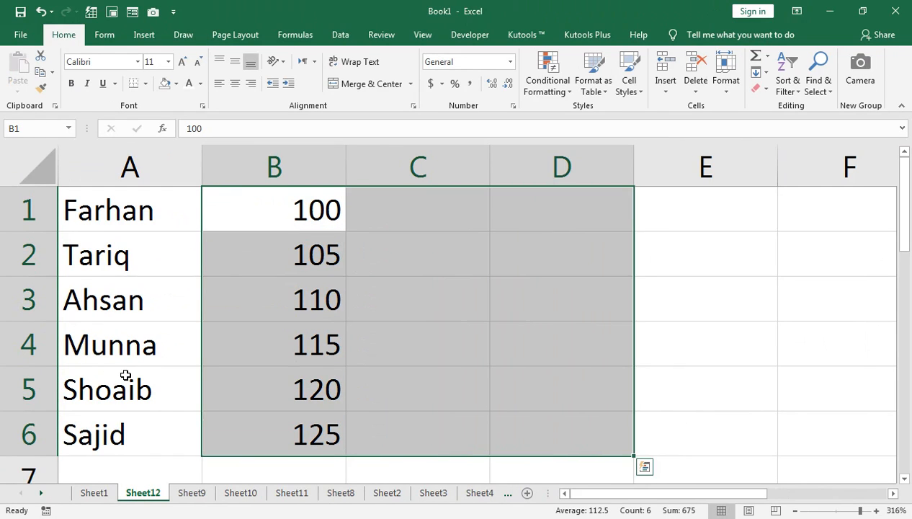
key(ctrl+d)
key(ctrl+r)
Change B2 to 200 and B4 to 300.
key(ctrl+Home)
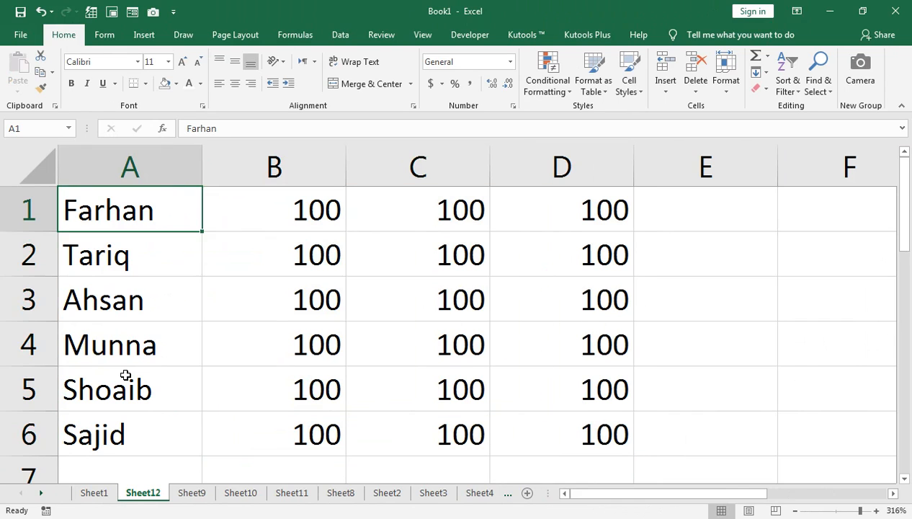
key(Down)
key(Right)
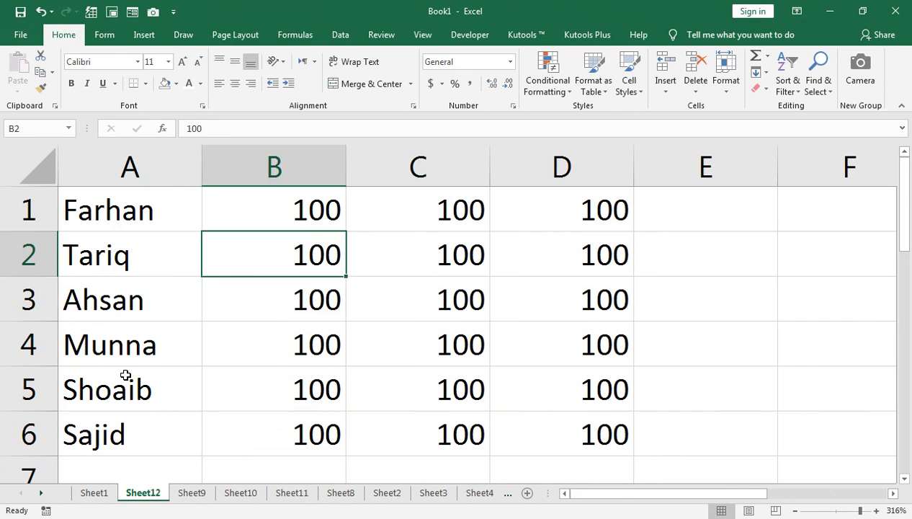
text(200)
key(Return)
key(Return)
text(3)
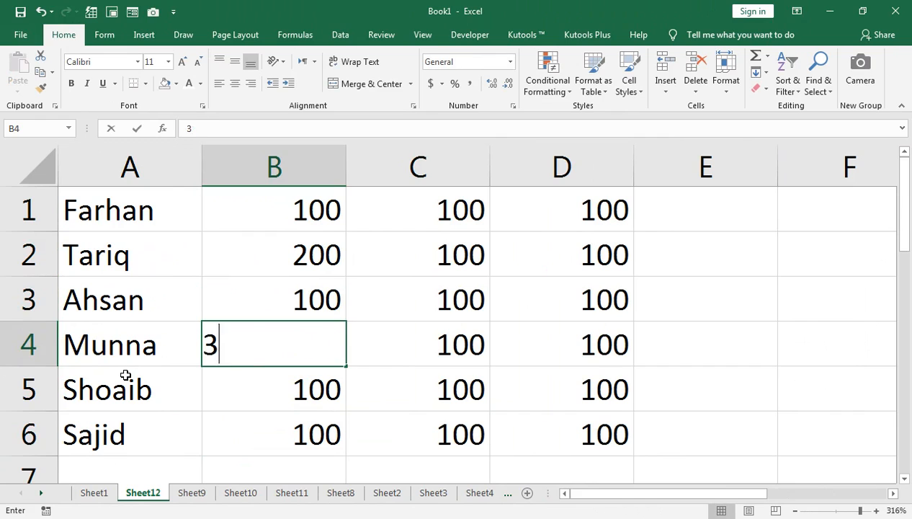
text(00)
key(Return)
Enter =NA() in B5 and copy the cell.
text(=)
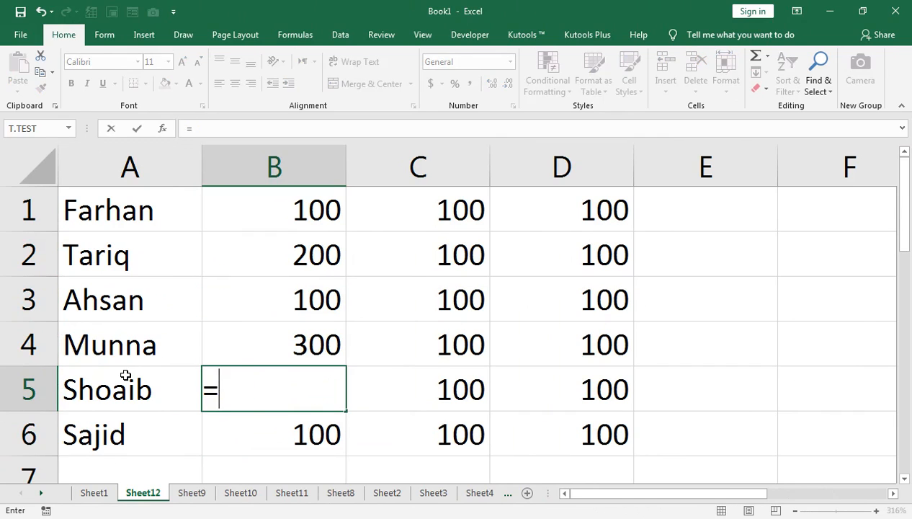
text(NA())
key(Return)
key(Up)
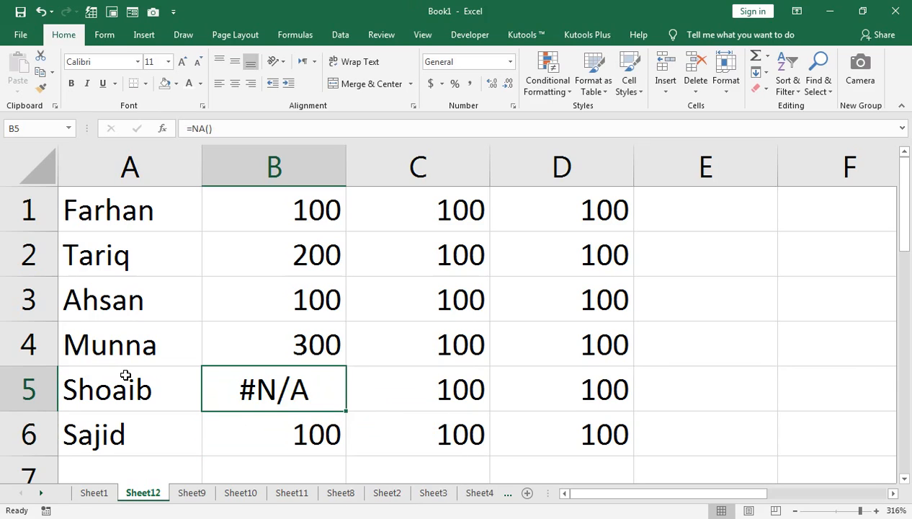
key(ctrl+c)
Paste the #N/A error cell into C2, D5 and D1.
key(Up)
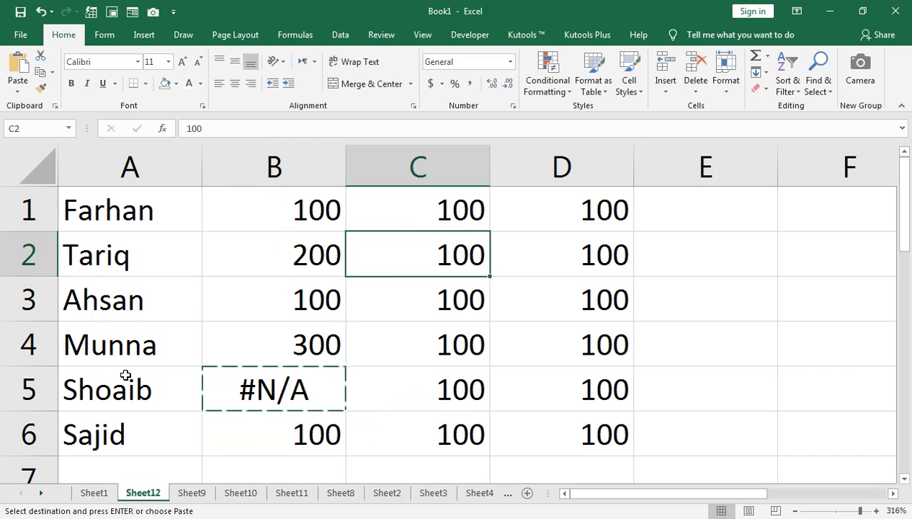
key(ctrl+v)
key(Down)
key(Down)
key(Down)
key(Right)
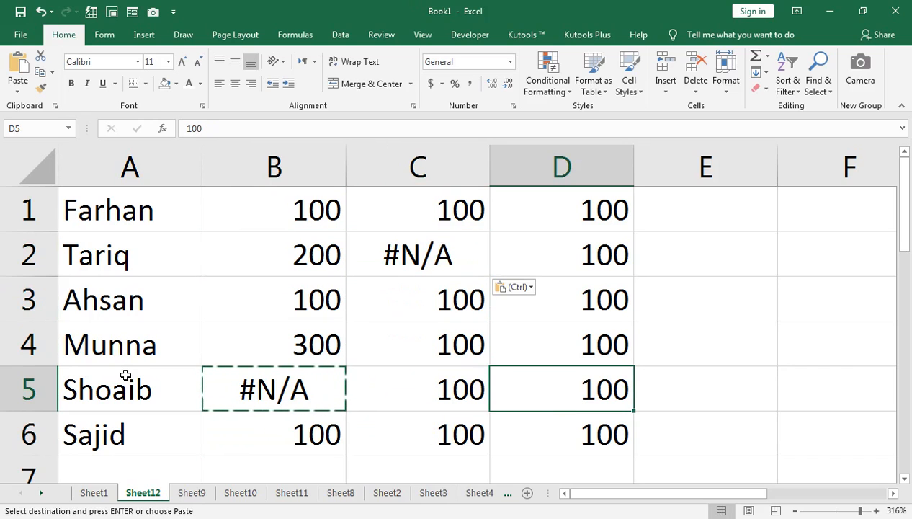
key(ctrl+v)
key(Up)
key(Up)
key(Up)
key(Up)
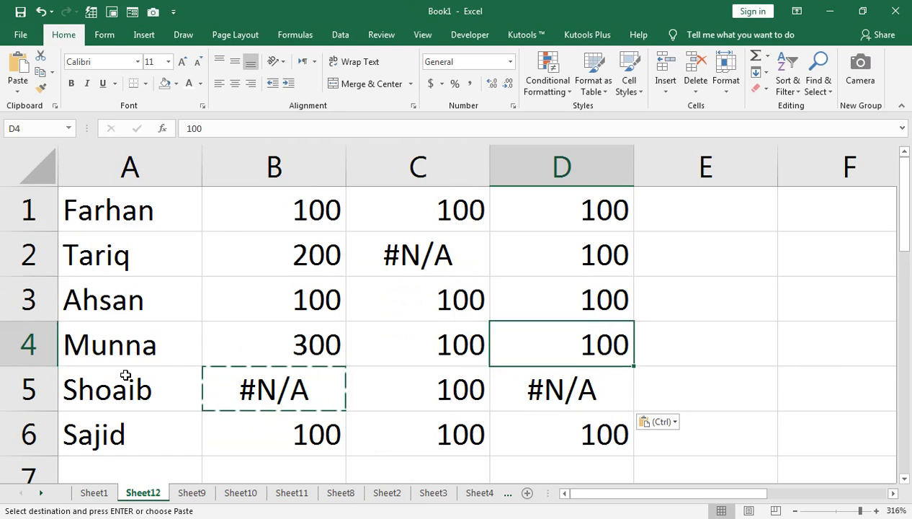
key(ctrl+v)
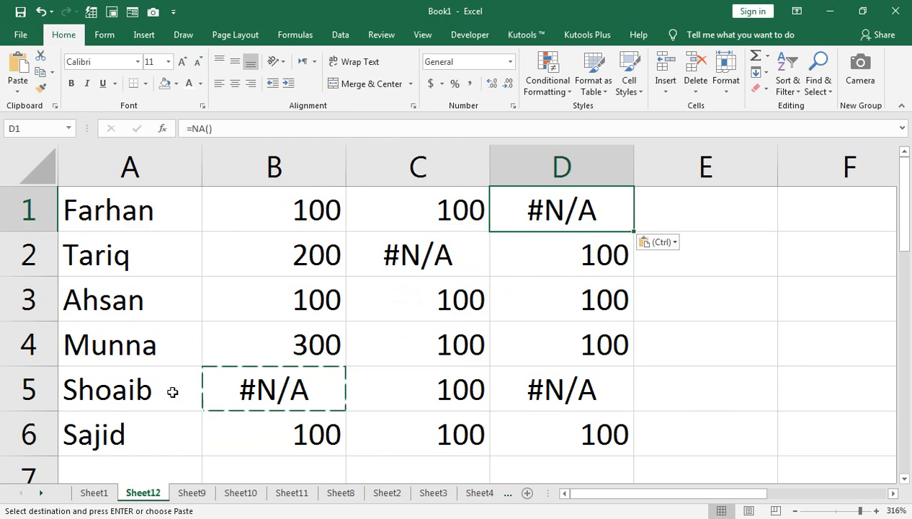
Select the whole sheet and start a new conditional formatting rule for cells containing Errors.
click(246, 267)
click(55, 167)
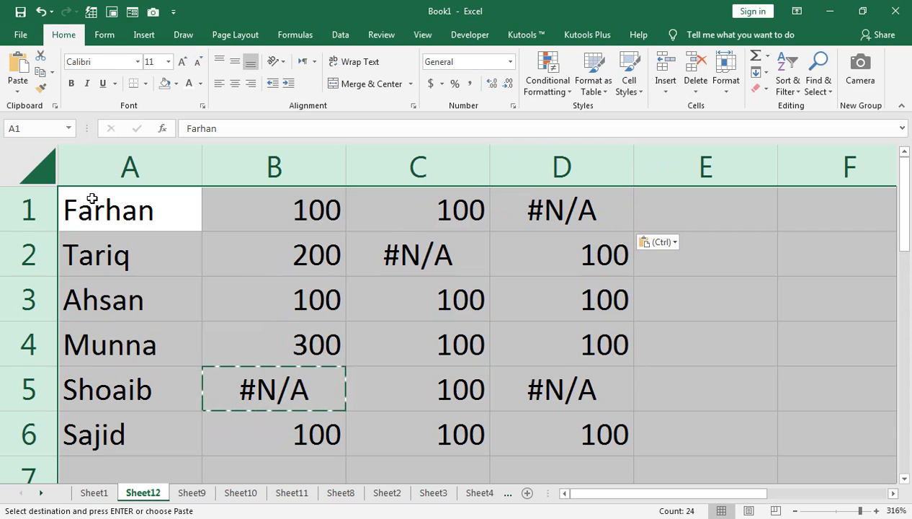
click(545, 90)
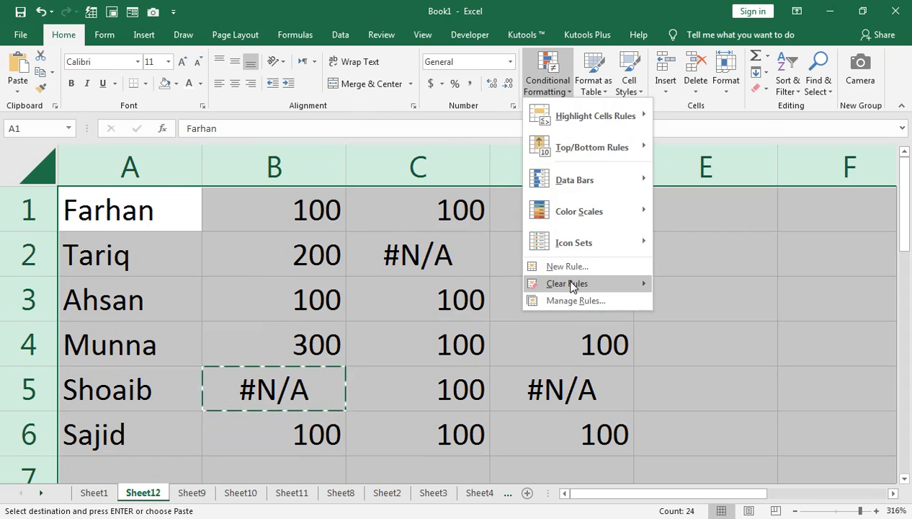
mouse_move(570, 286)
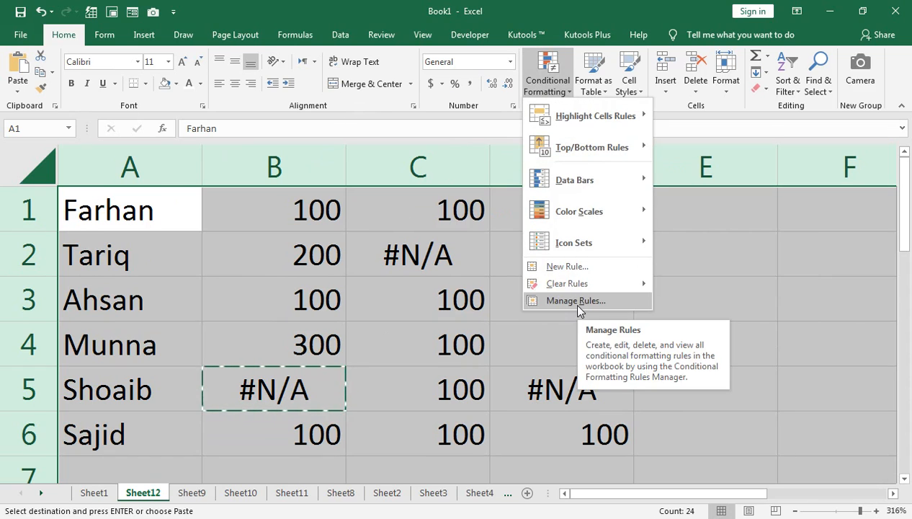
mouse_move(641, 118)
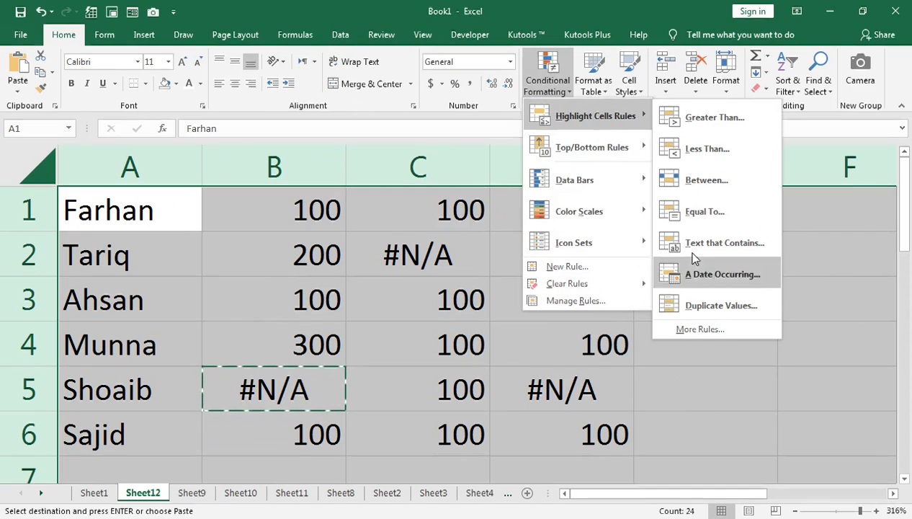
click(693, 332)
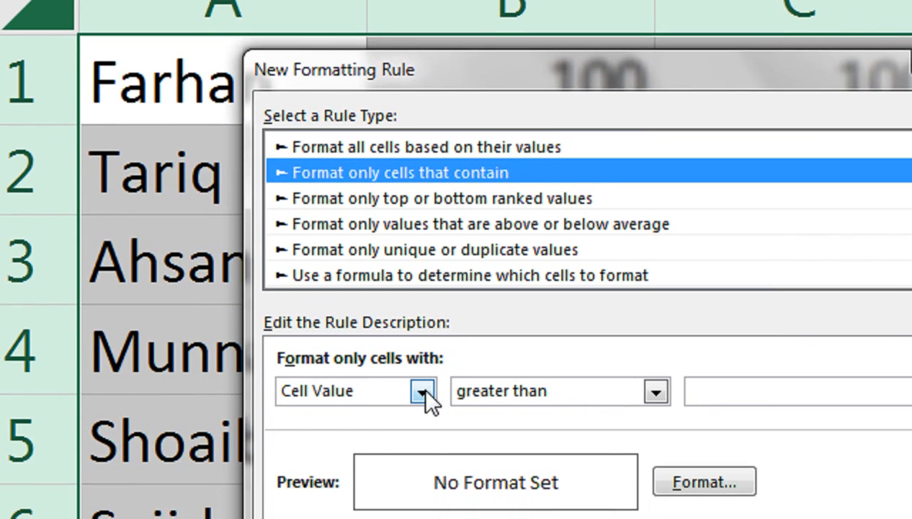
click(421, 422)
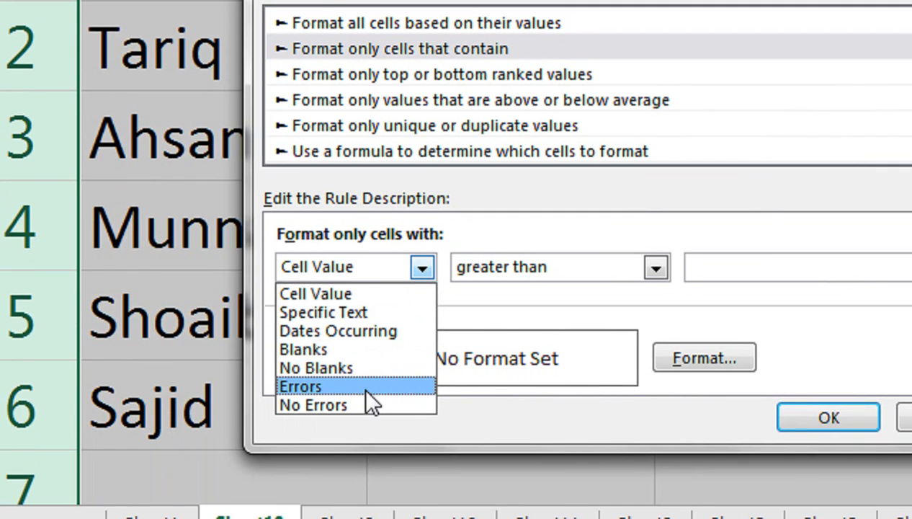
click(366, 389)
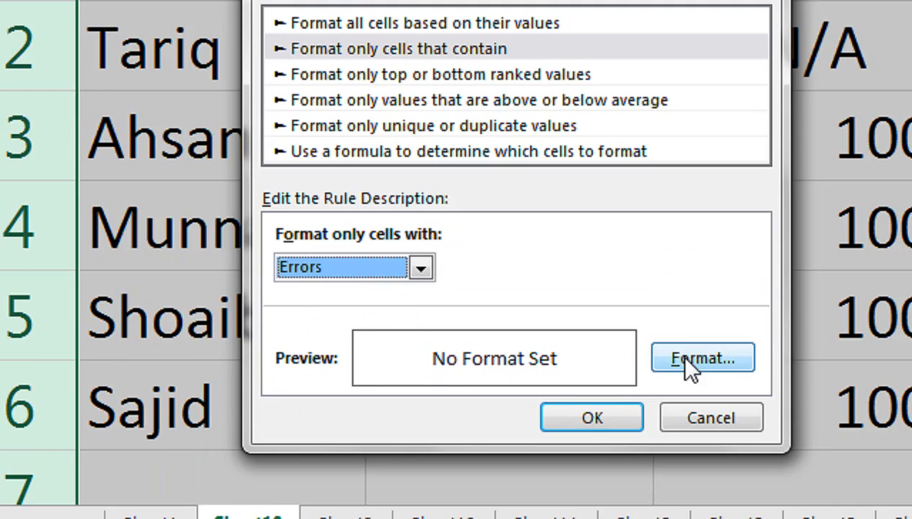
Set the error rule's font colour to white and apply the rule.
click(688, 363)
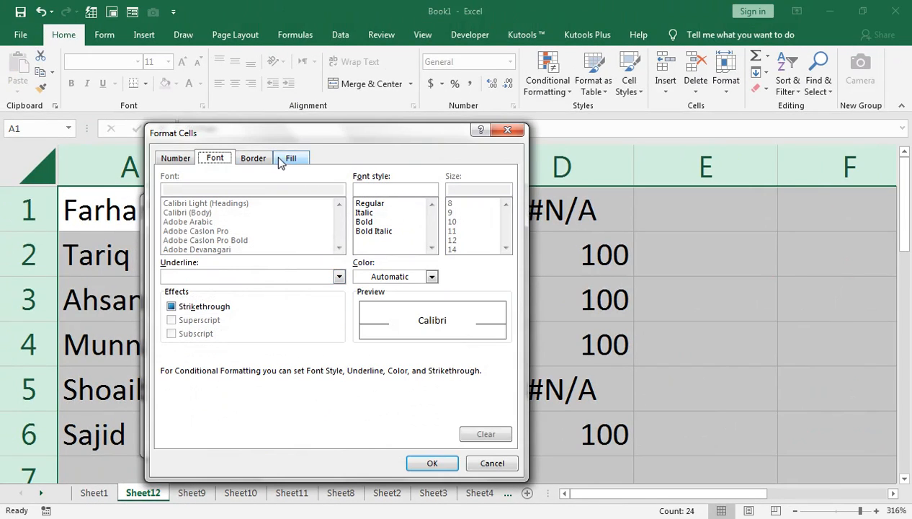
click(281, 160)
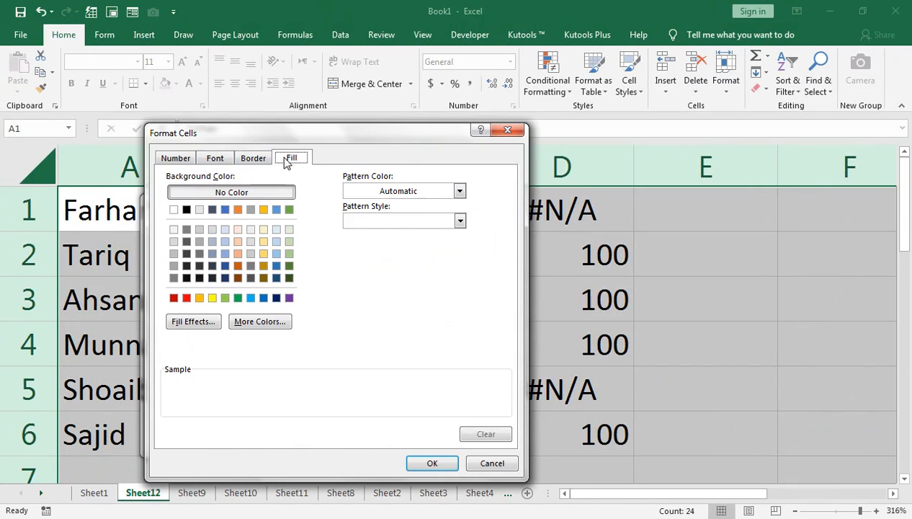
click(217, 158)
click(386, 278)
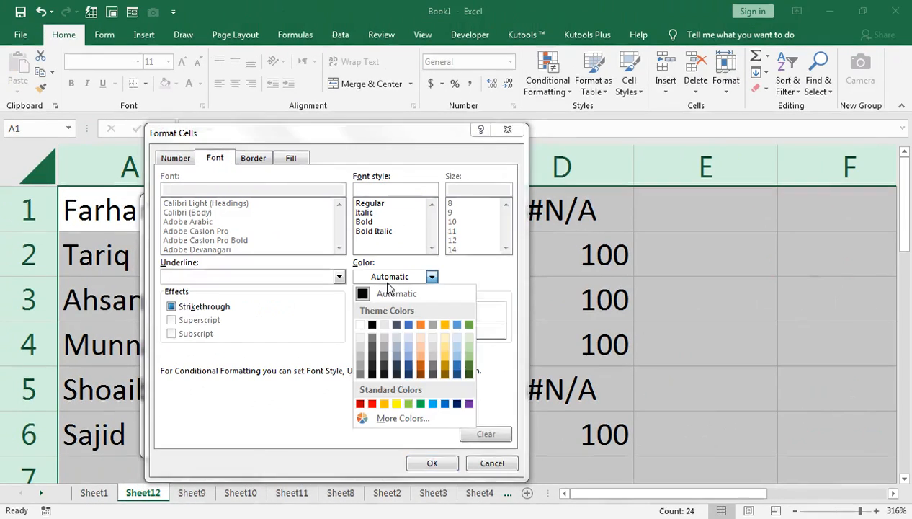
click(362, 329)
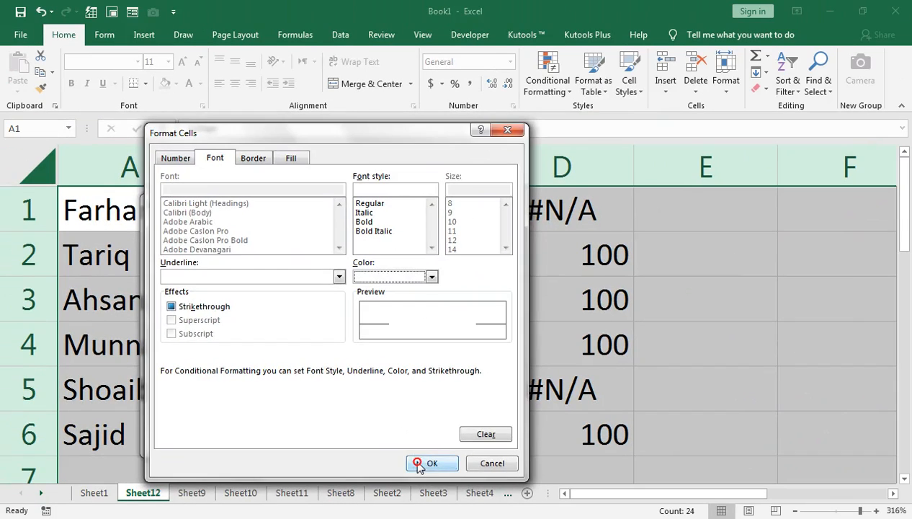
click(435, 468)
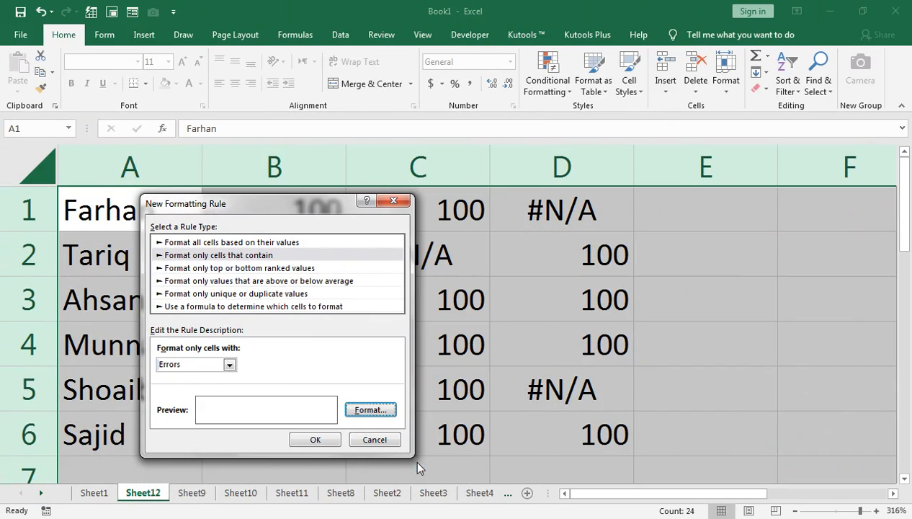
click(312, 439)
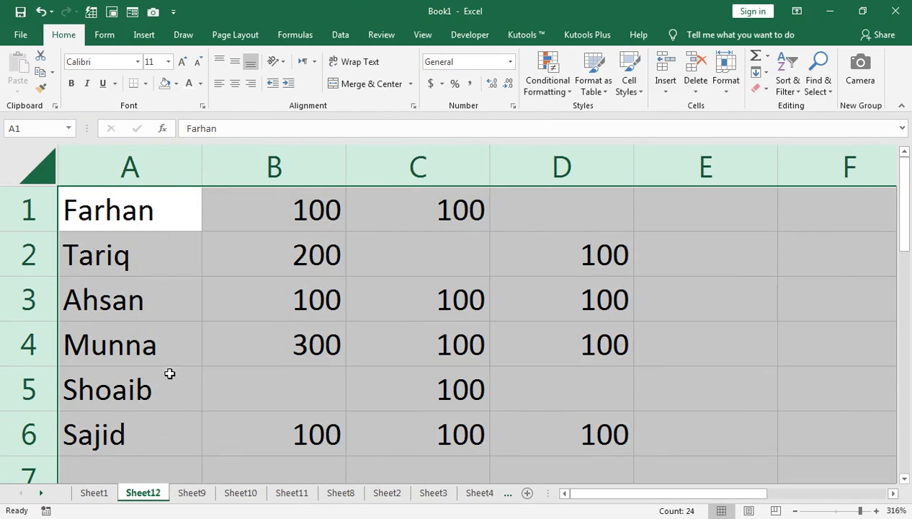
Go to the tips list, select the add custom list tip, and open the Edit Custom Lists dialog, closing it without changes.
click(105, 489)
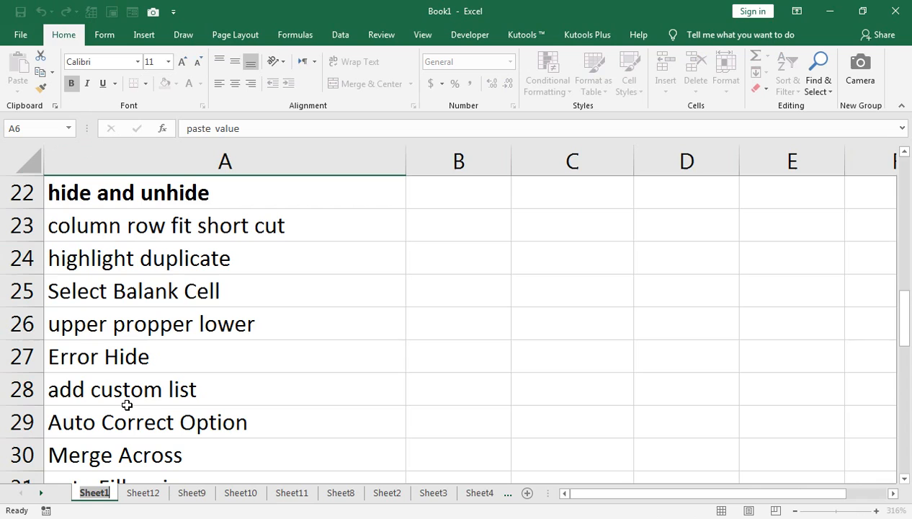
click(93, 386)
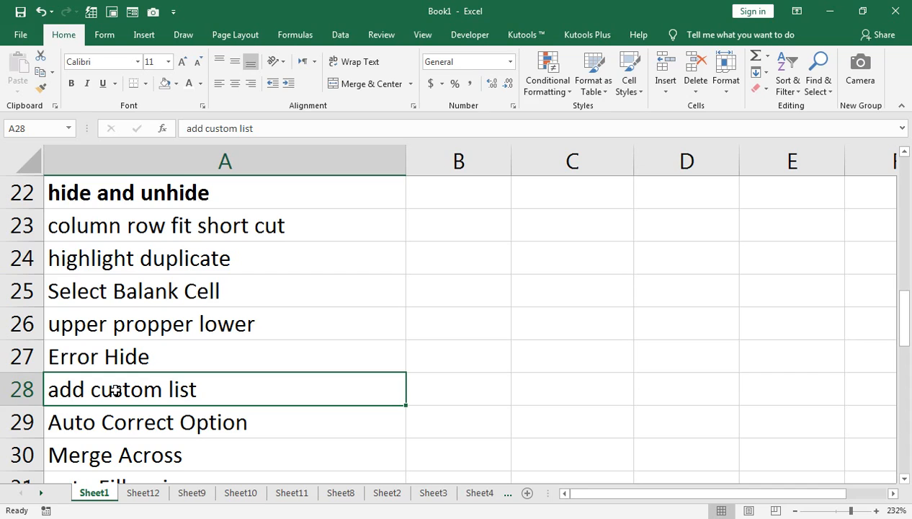
click(21, 35)
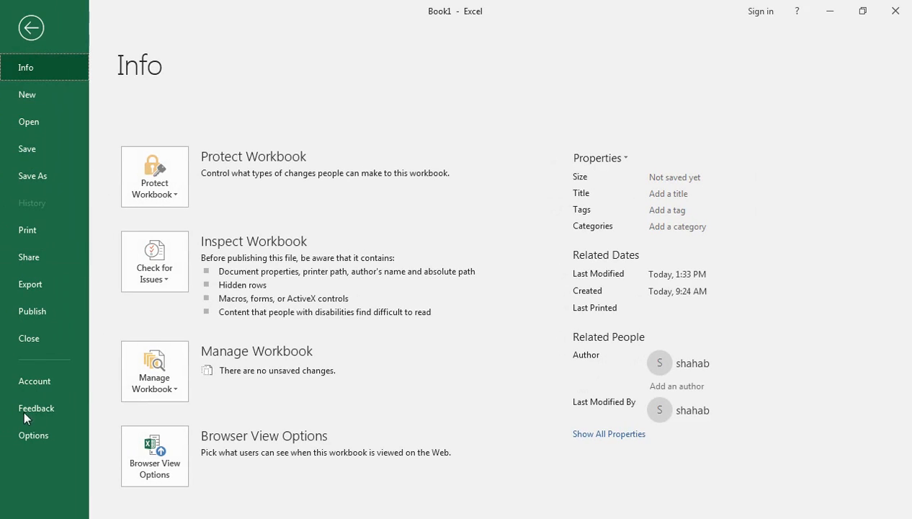
click(45, 435)
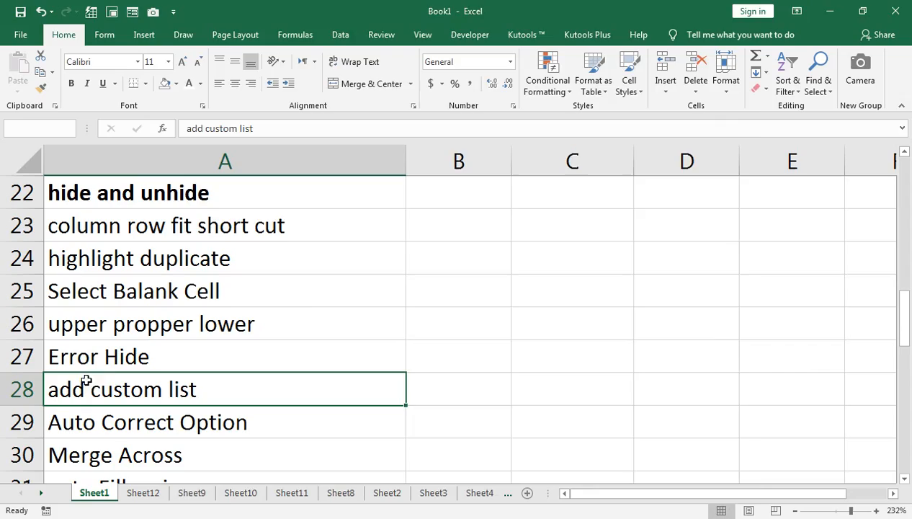
click(194, 187)
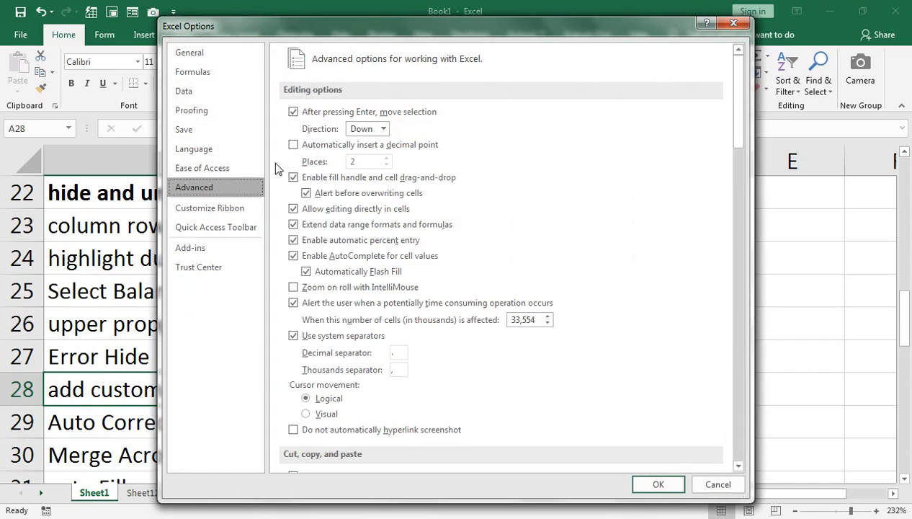
scroll(360, 335, down, 10)
scroll(363, 337, down, 15)
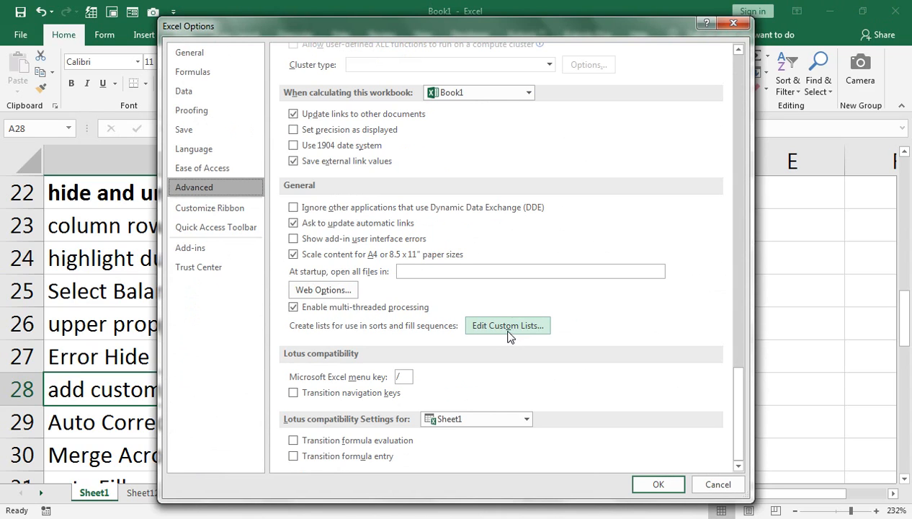
click(507, 330)
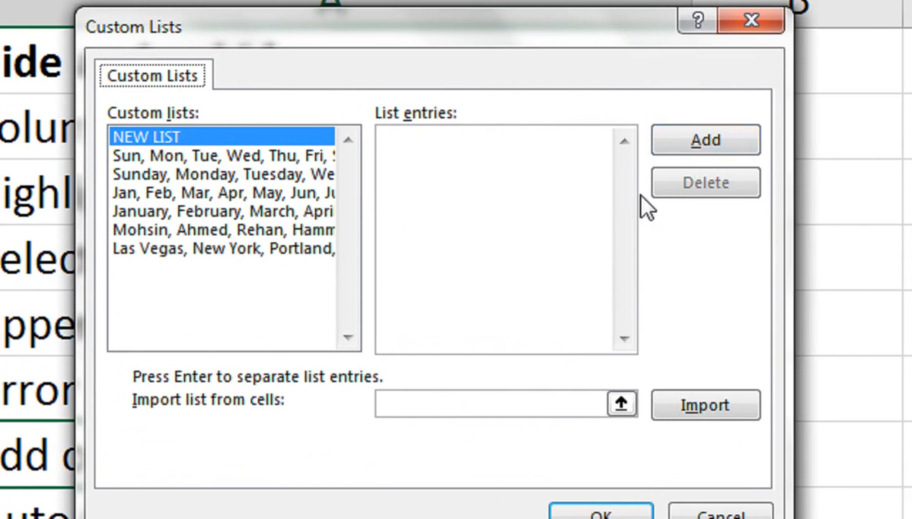
click(474, 175)
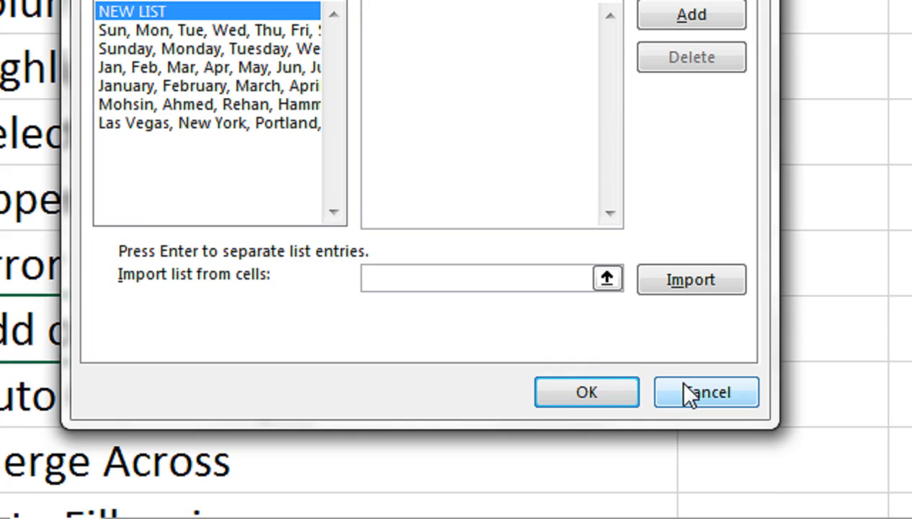
click(685, 389)
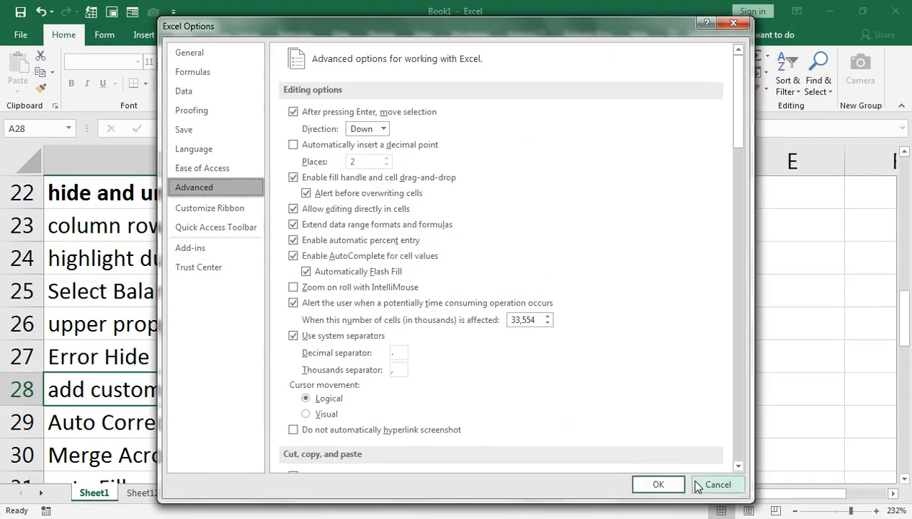
click(708, 482)
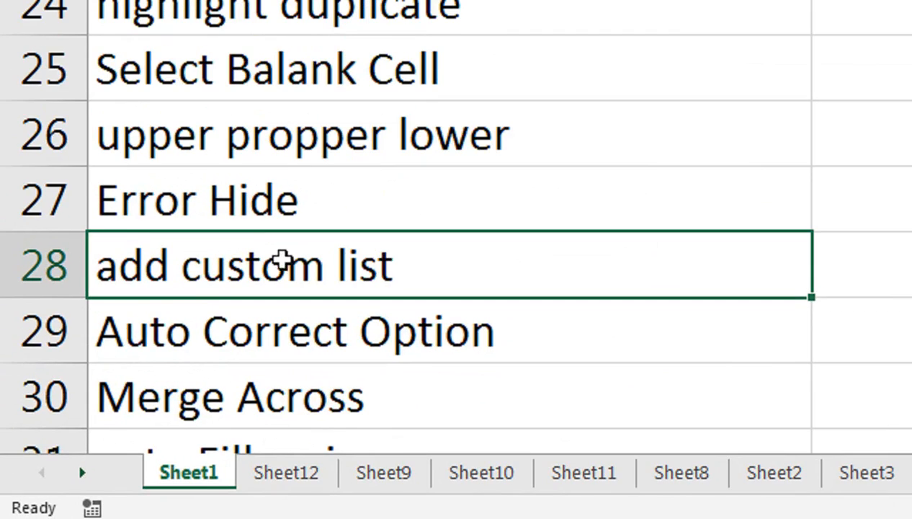
Add an AutoCorrect entry that replaces A with MY NAME IS followed by the user's name.
scroll(392, 262, down, 1)
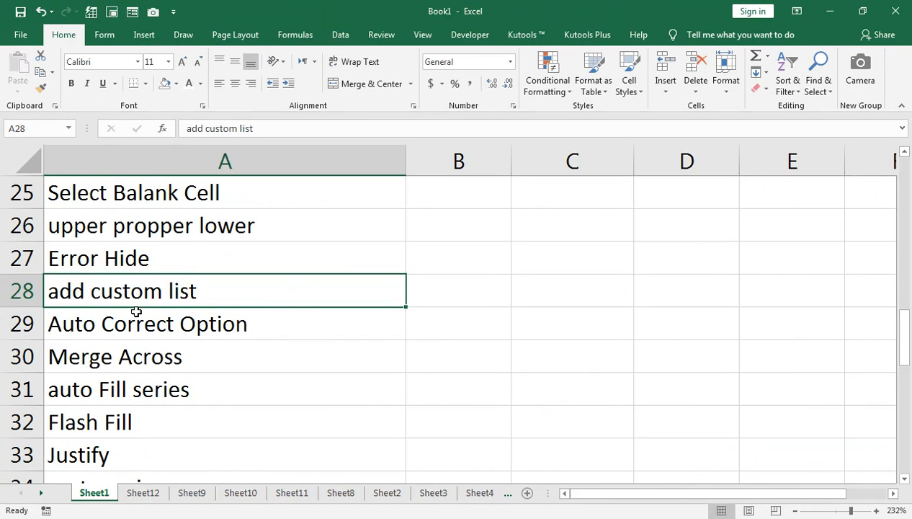
click(190, 133)
click(21, 34)
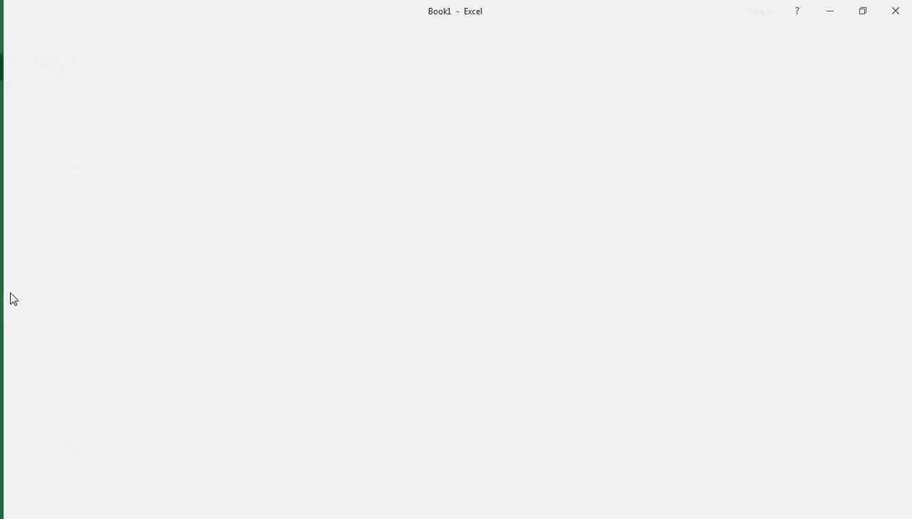
key(Escape)
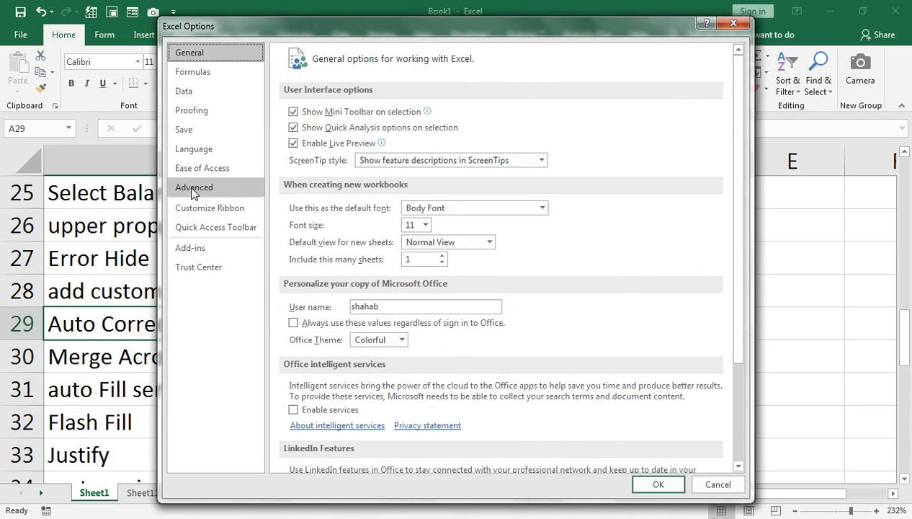
click(200, 110)
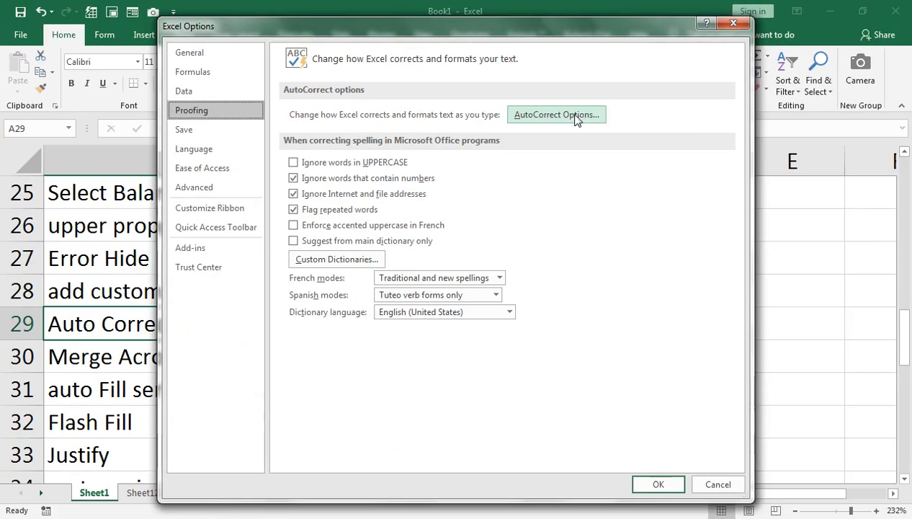
click(576, 119)
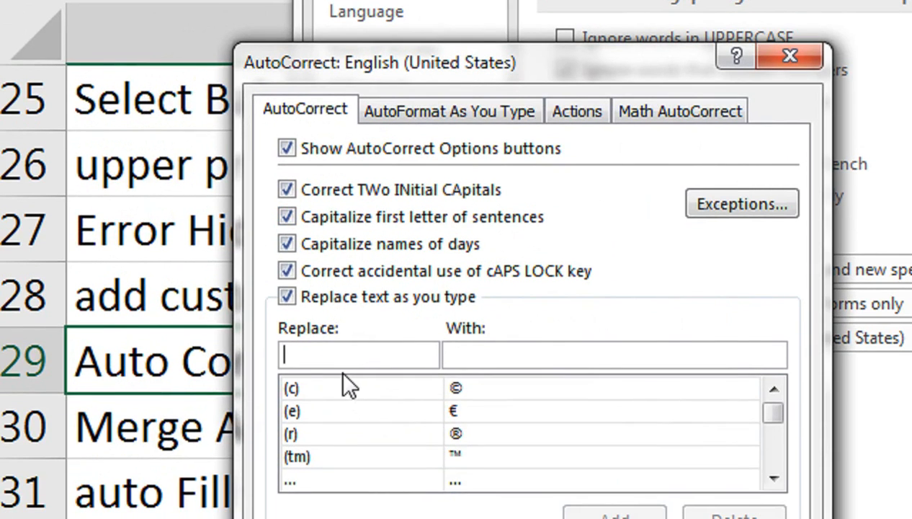
text(A)
click(468, 354)
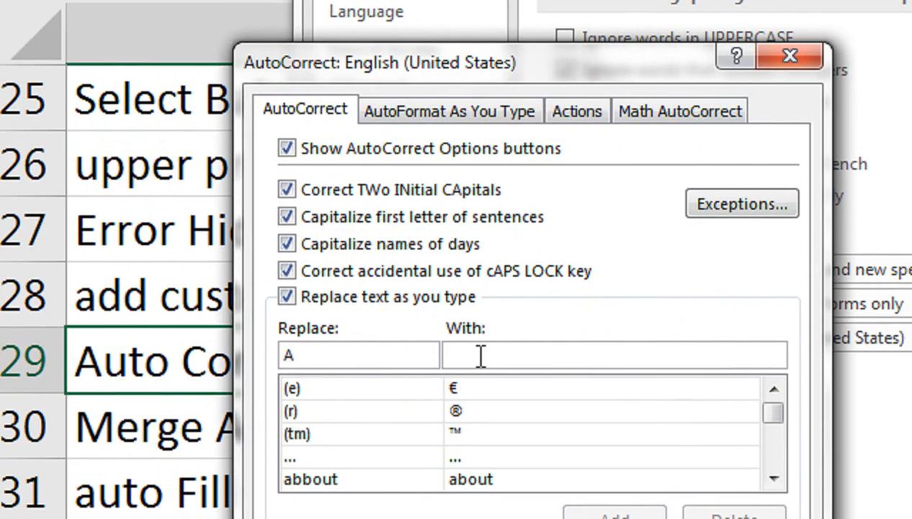
text(MY N)
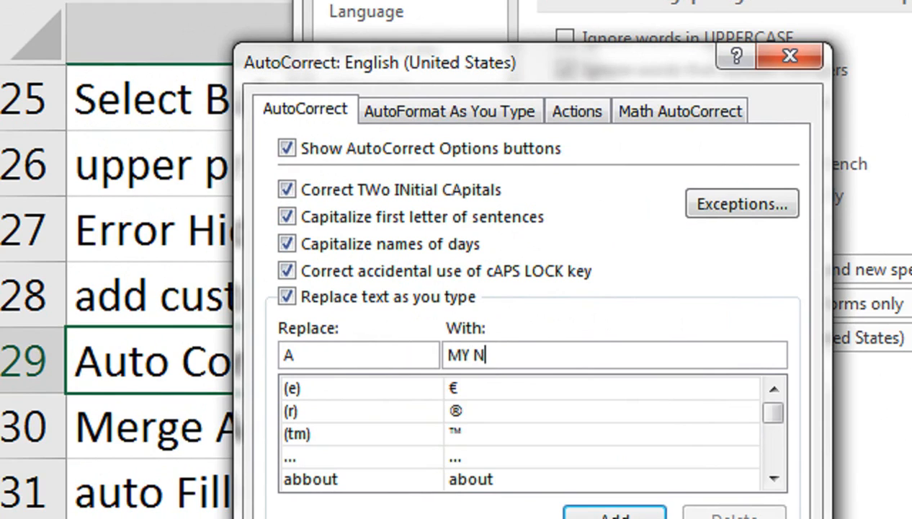
text(AME IS)
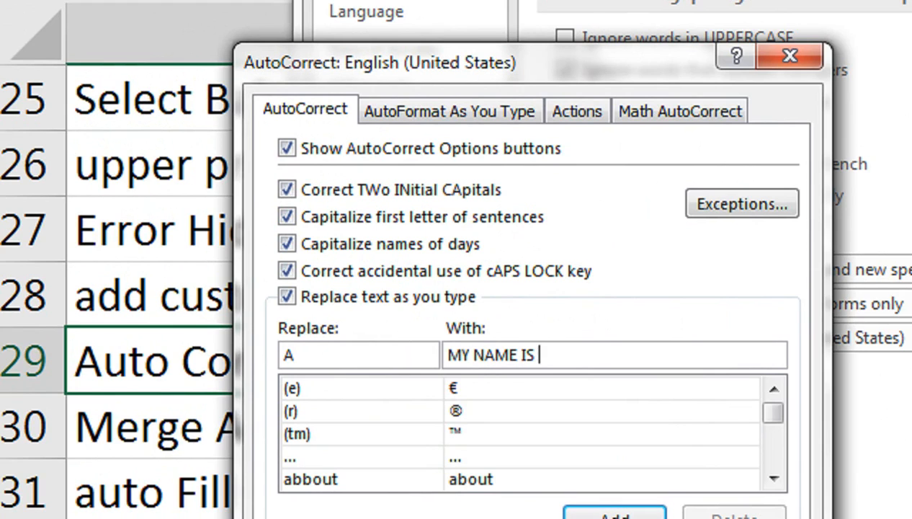
text( SHAHAB)
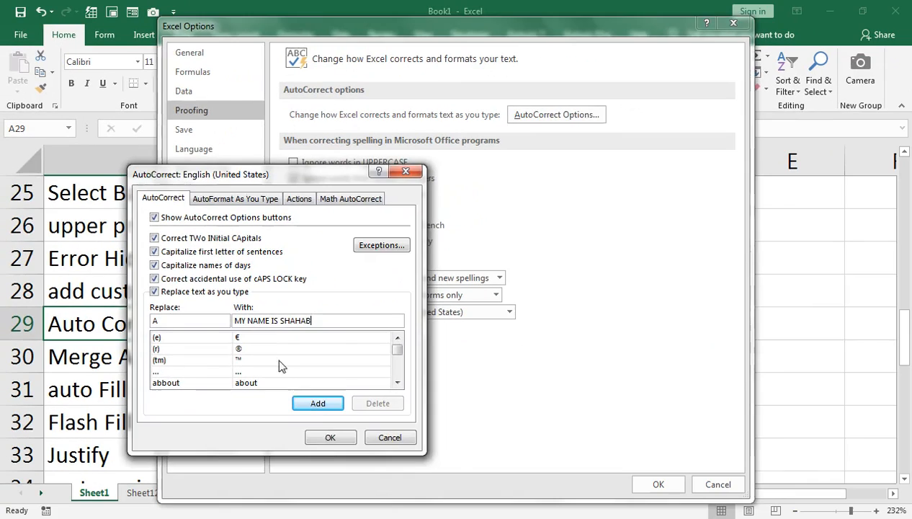
click(621, 518)
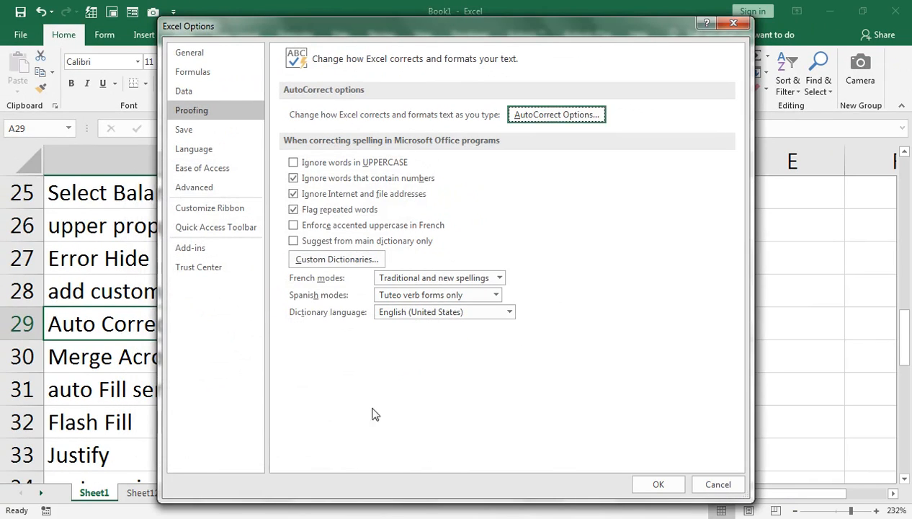
click(671, 487)
Enter A in B29 to trigger the AutoCorrect replacement.
click(488, 331)
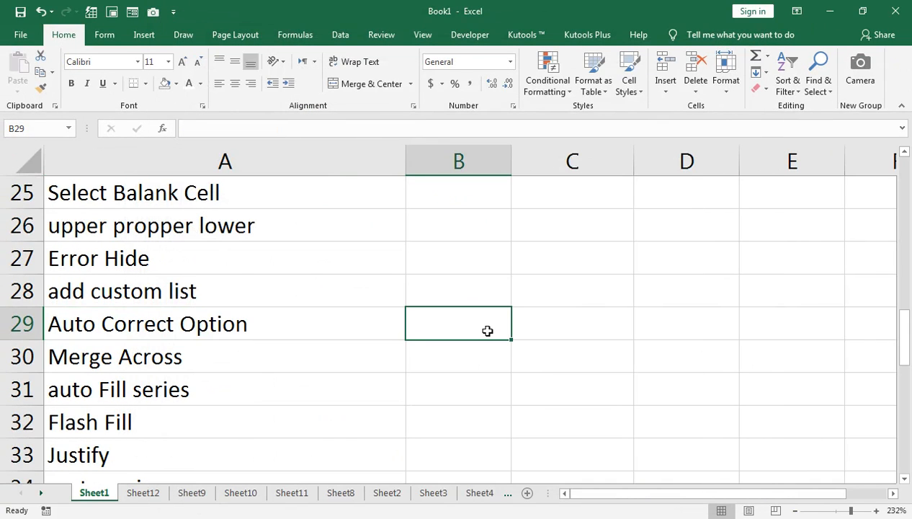
text(A)
key(Return)
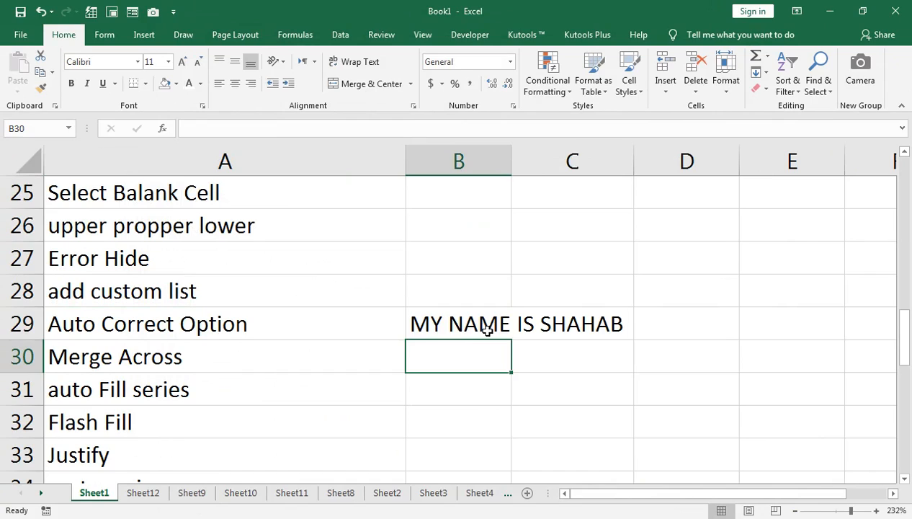
Delete the AutoCorrect entry that replaces A from the AutoCorrect options.
click(487, 329)
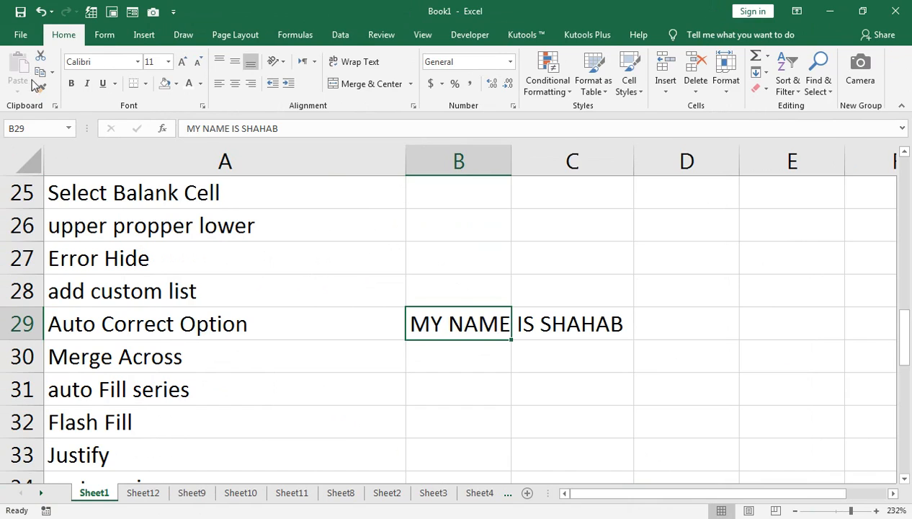
click(19, 34)
click(46, 435)
click(193, 114)
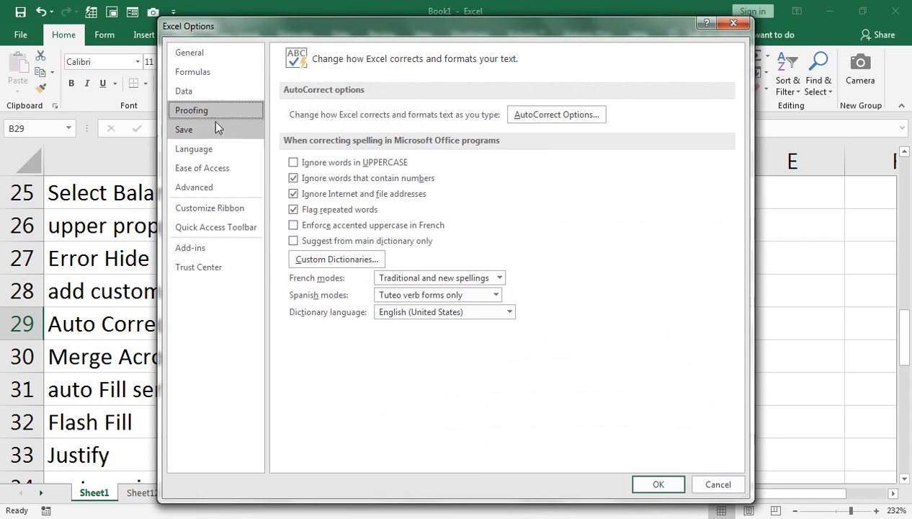
click(525, 114)
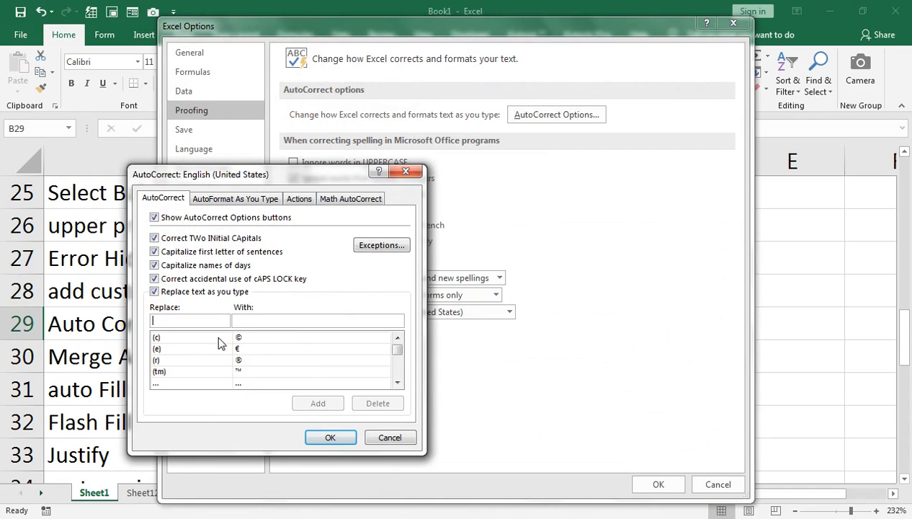
text(A)
key(Tab)
text(MY NAME IS SHAHAB)
click(317, 403)
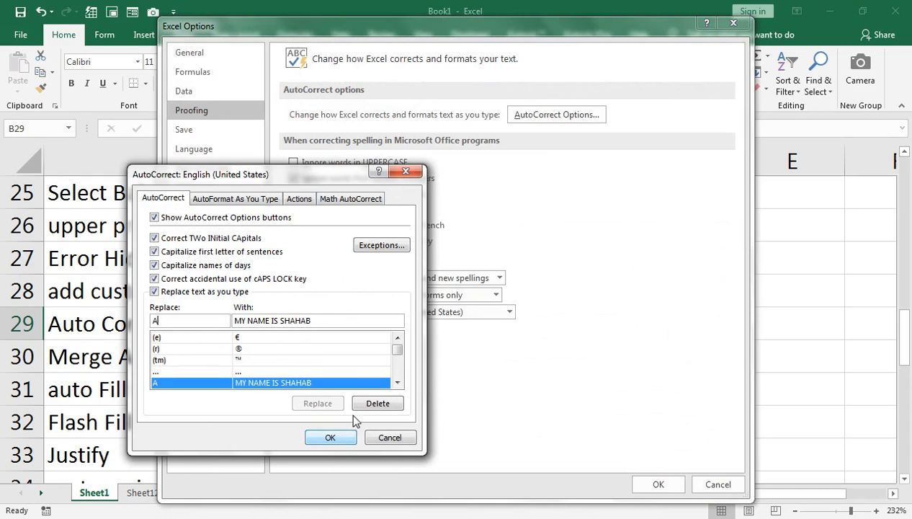
click(377, 404)
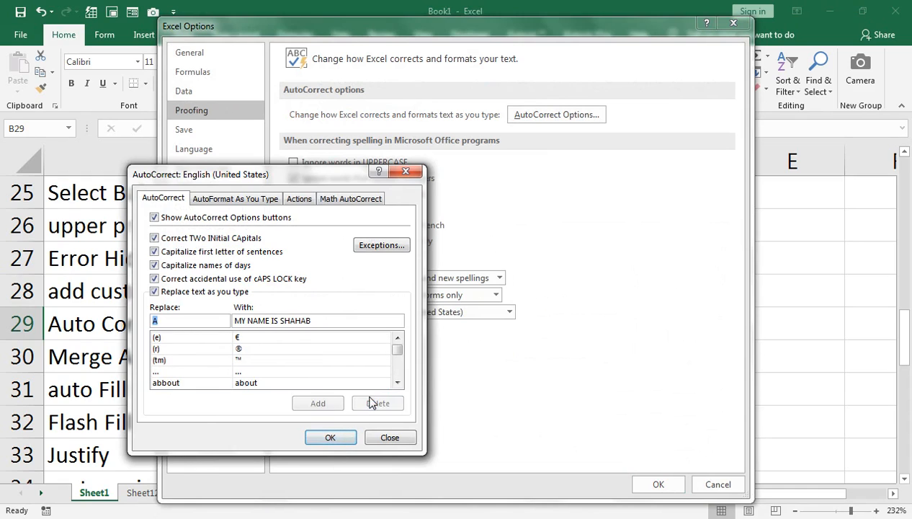
click(319, 403)
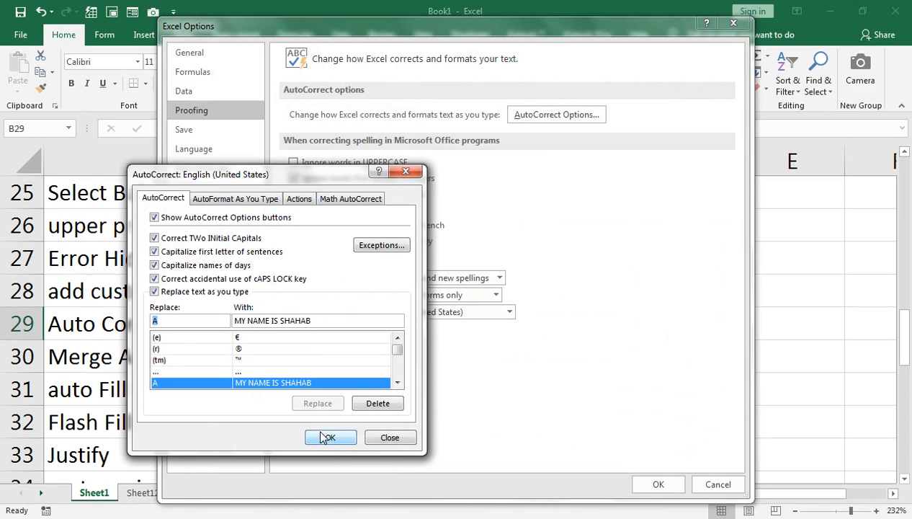
drag(321, 322, 231, 319)
key(BackSpace)
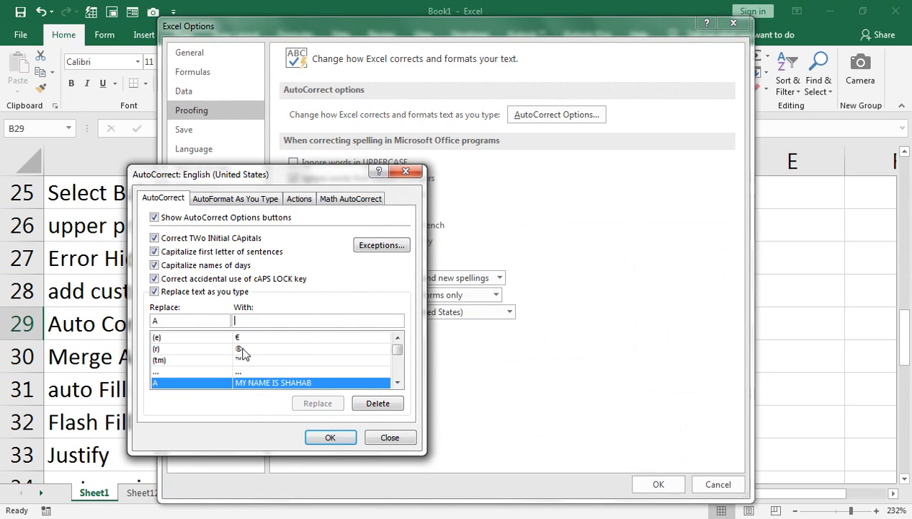
click(372, 405)
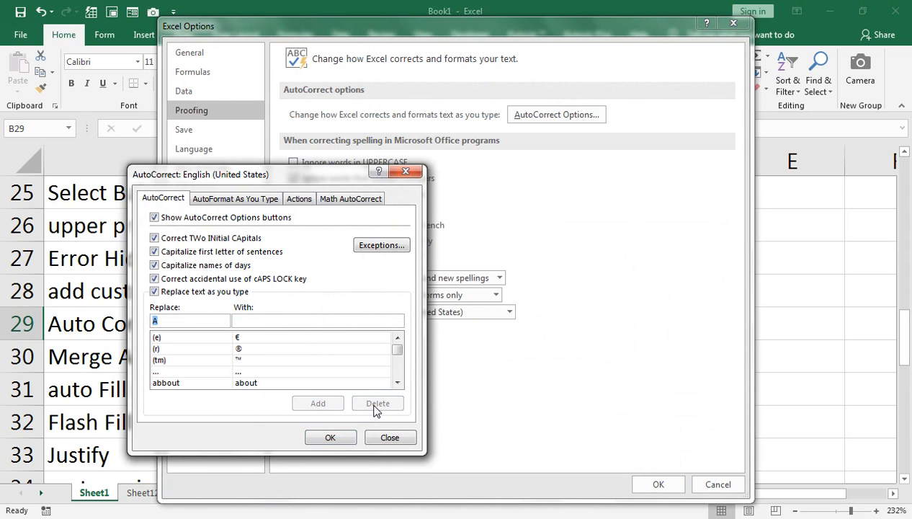
click(327, 436)
click(657, 484)
Enter A in B30 to test AutoCorrect without the entry.
click(368, 351)
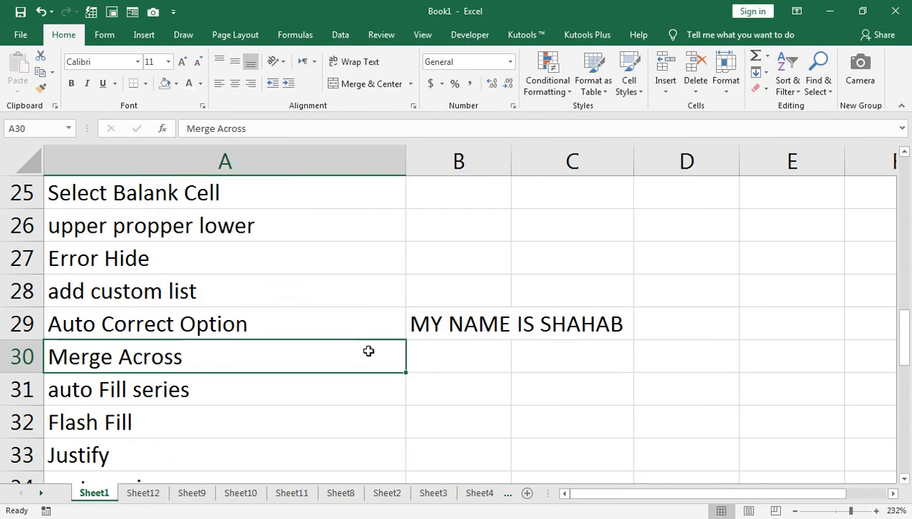
key(Right)
text(A)
key(Return)
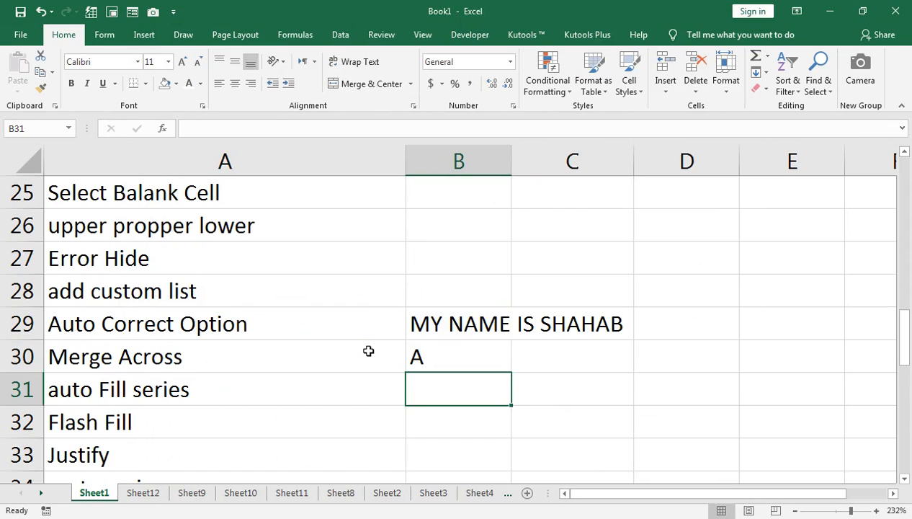
Clear the contents of cells B29 and B30.
key(Up)
key(Up)
key(shift+Down)
key(Delete)
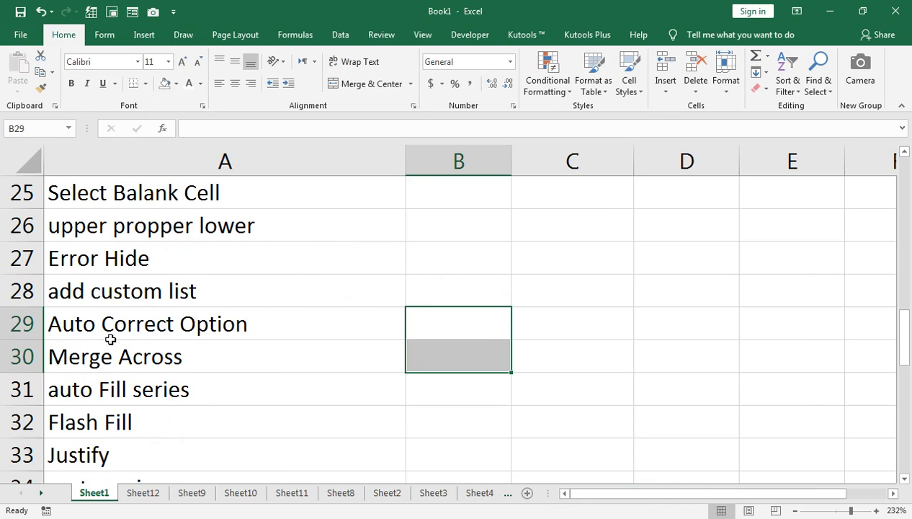
Apply Merge Across to the range B30:D33 beside the Merge Across tip.
scroll(110, 348, down, 1)
click(114, 263)
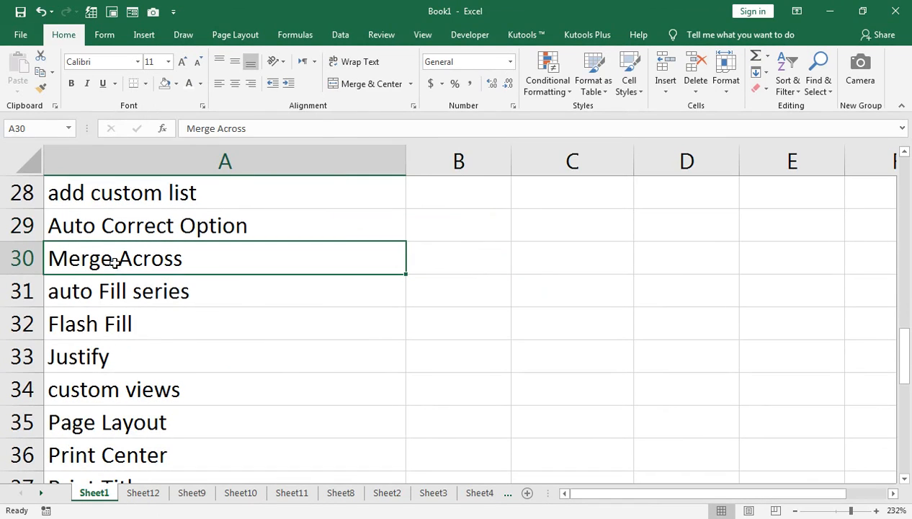
drag(470, 245, 688, 357)
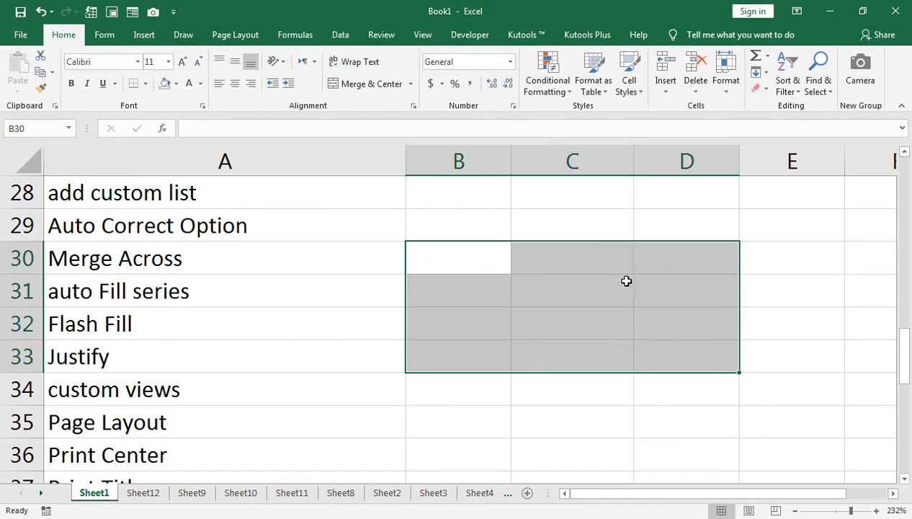
click(411, 84)
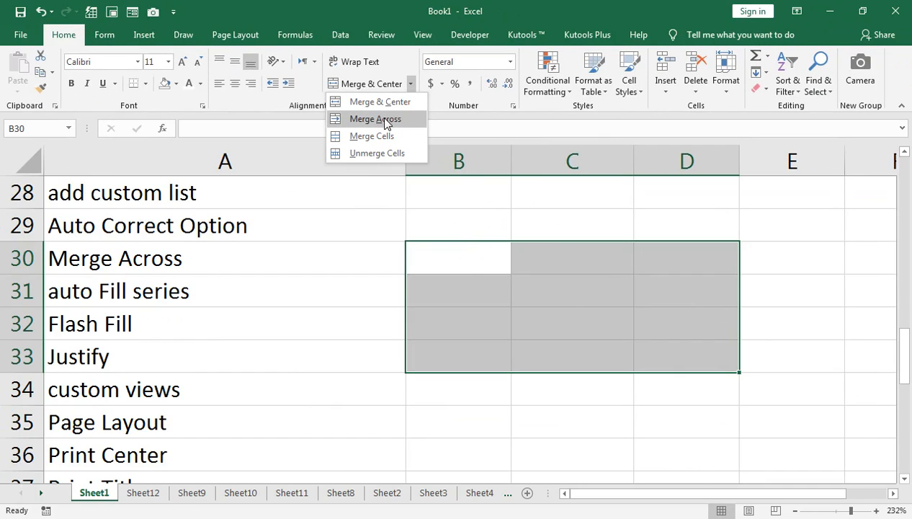
click(370, 119)
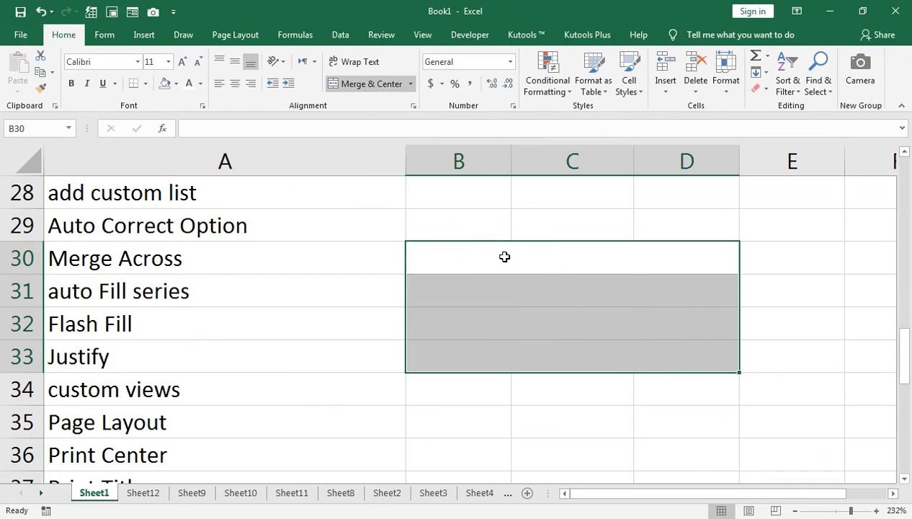
Enter AASDFFSD into the merged B30 row and then delete it again.
text(AASDFFSD)
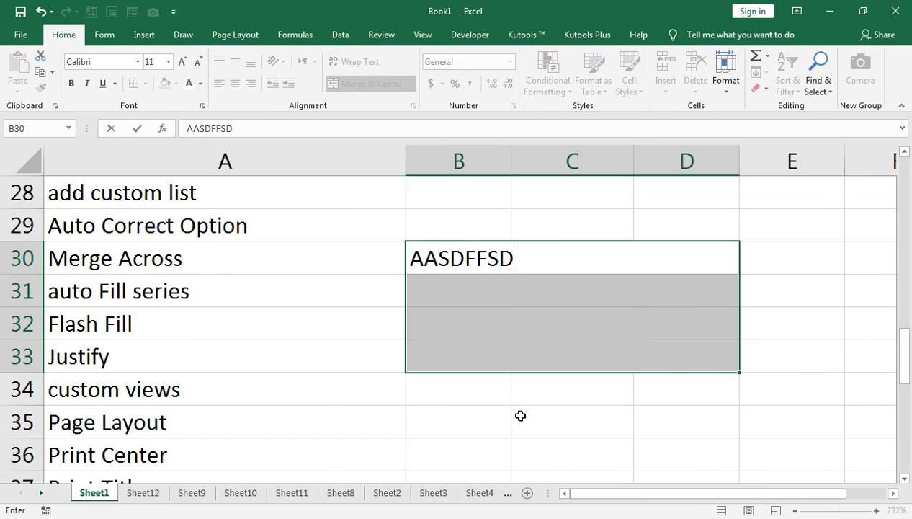
double_click(520, 416)
drag(489, 256, 507, 337)
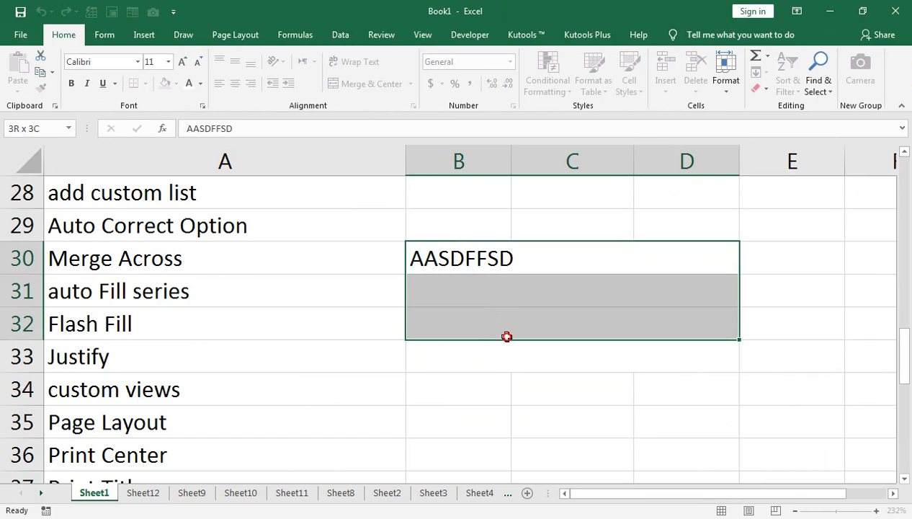
click(507, 337)
click(456, 257)
key(Delete)
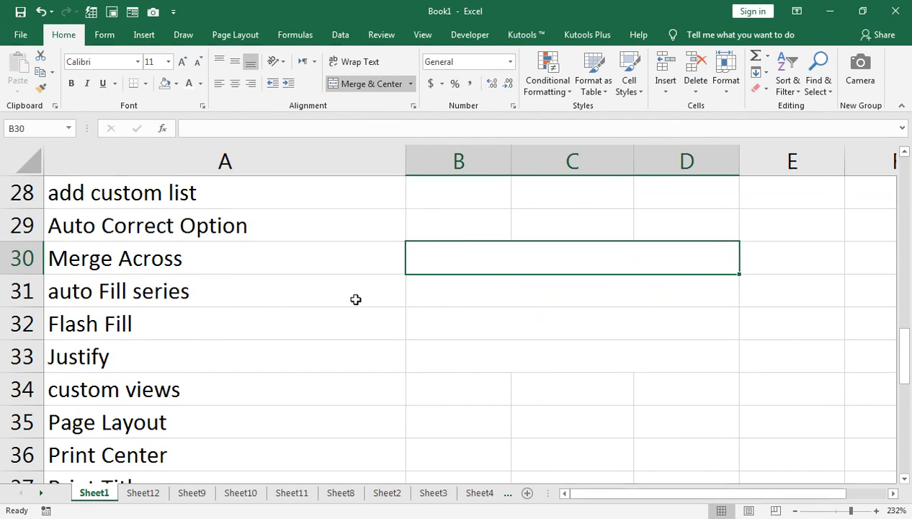
Enter 1 in D26 and try to fill it down to D30 across the merged cells.
scroll(466, 313, down, 3)
scroll(466, 314, up, 4)
drag(569, 292, 545, 207)
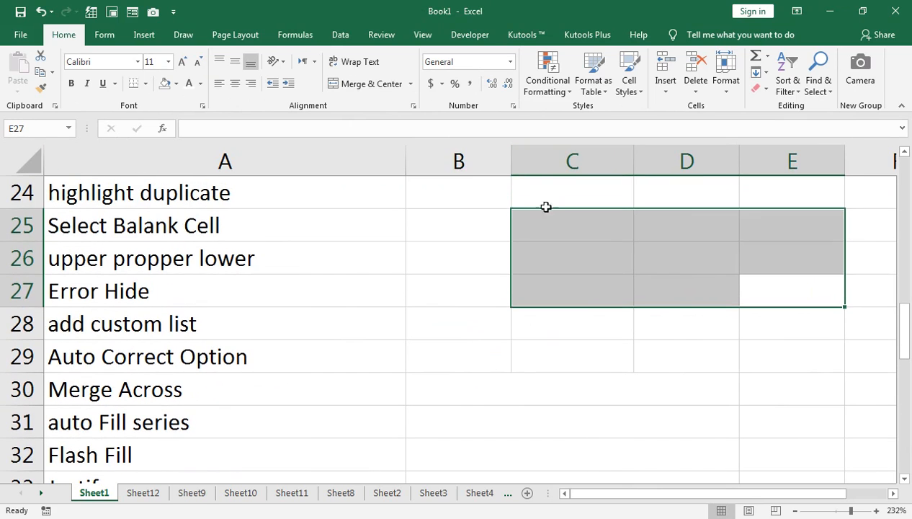
click(672, 259)
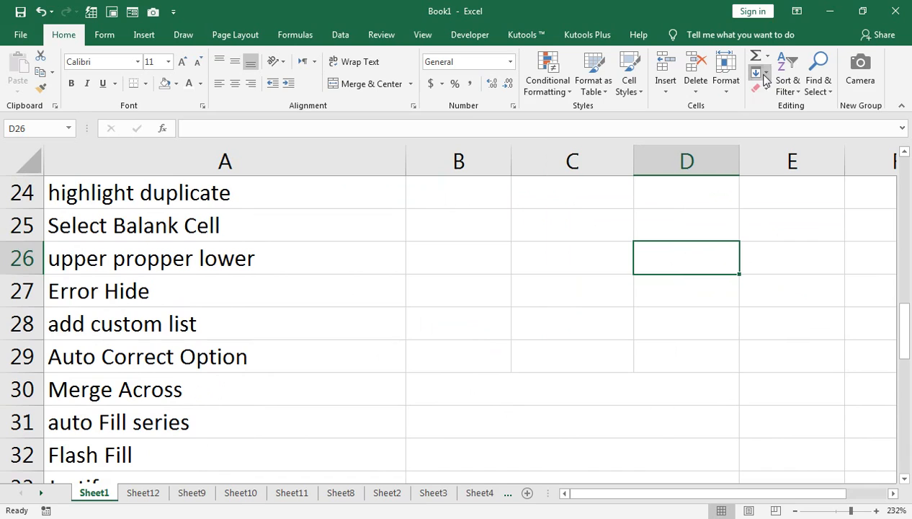
text(1)
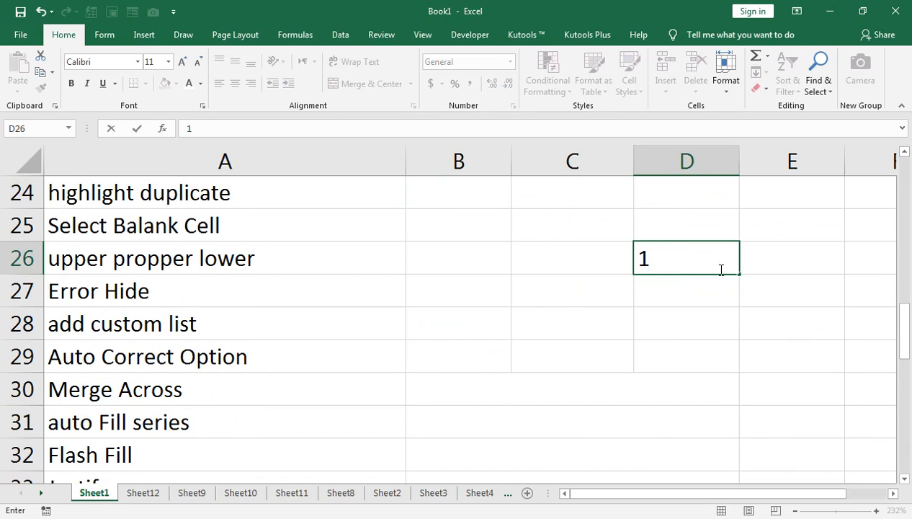
drag(743, 273, 742, 403)
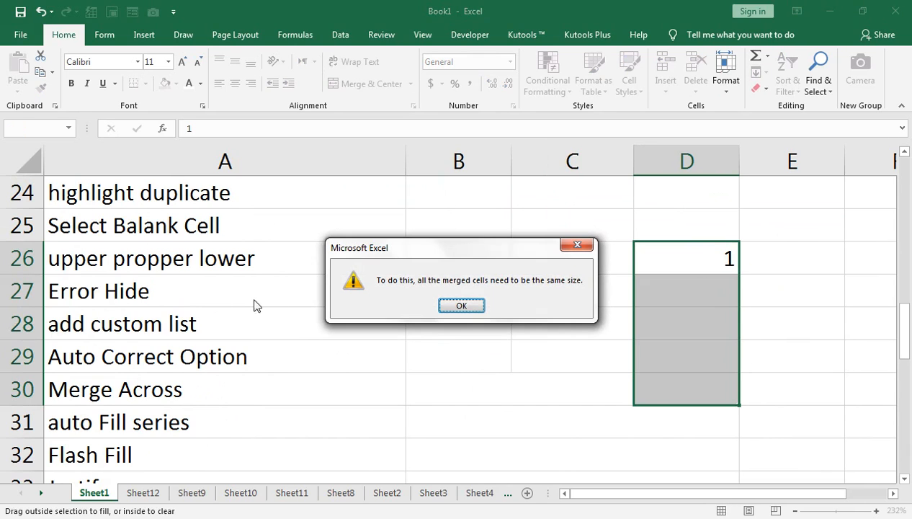
click(461, 304)
Enter 1 in E26 and fill a number series down to E30.
drag(458, 259, 709, 425)
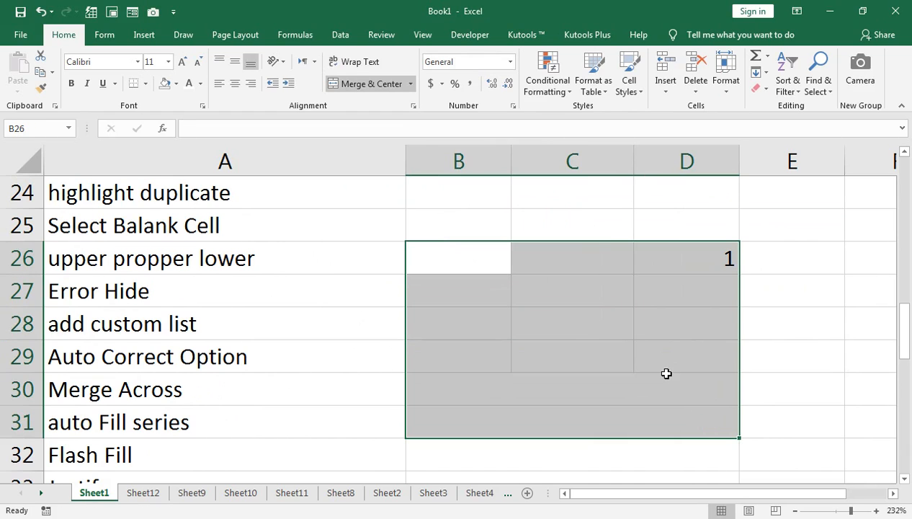
click(783, 255)
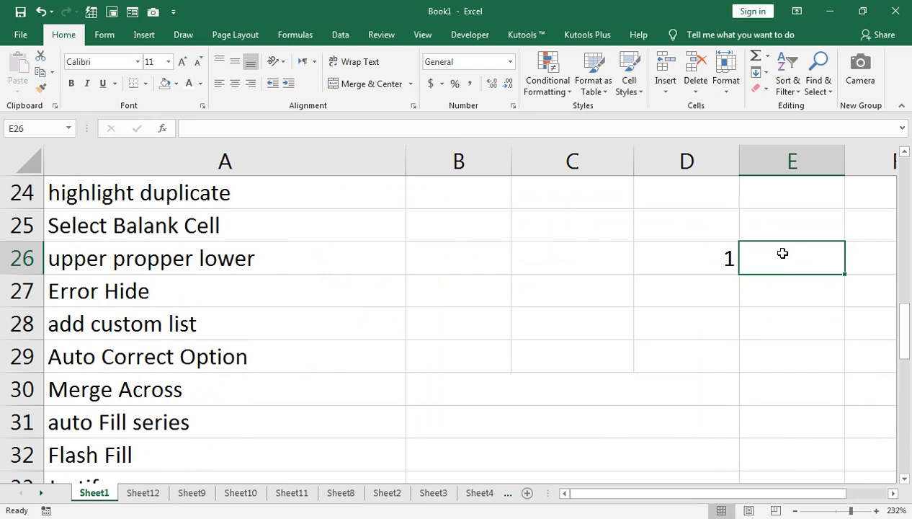
text(1)
drag(848, 274, 847, 400)
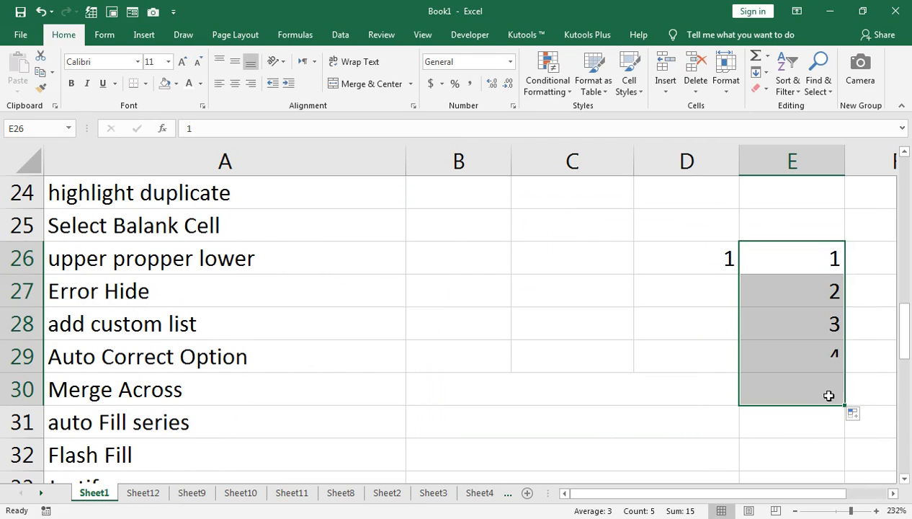
Select D26:E30 and delete the entered numbers.
click(808, 259)
key(Left)
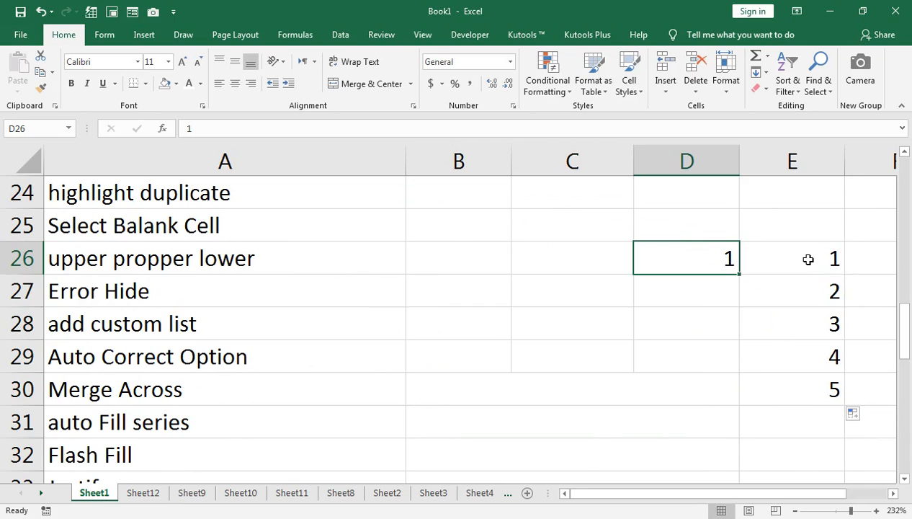
key(shift+Right)
key(shift+Down)
key(shift+Down)
key(shift+Down)
key(shift+Down)
key(shift+Down)
key(Delete)
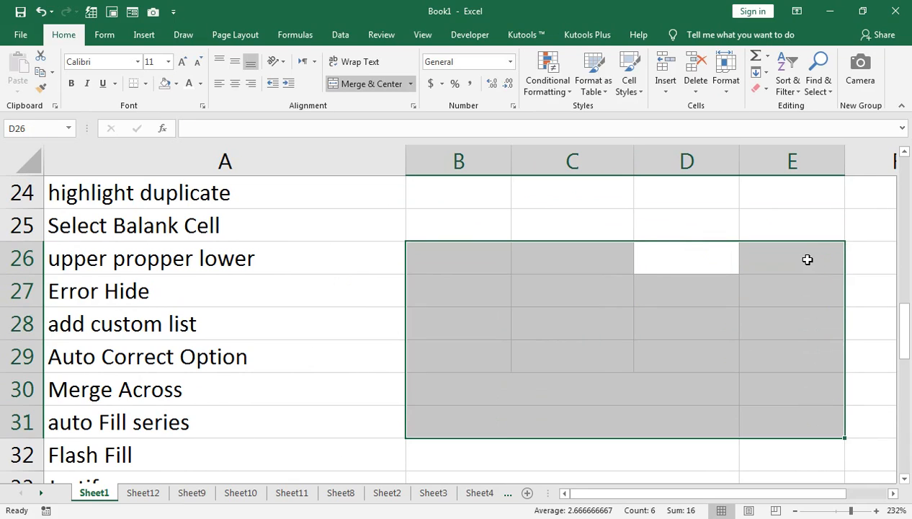
Switch to Sheet12 and Clear All on the selected data table.
click(128, 493)
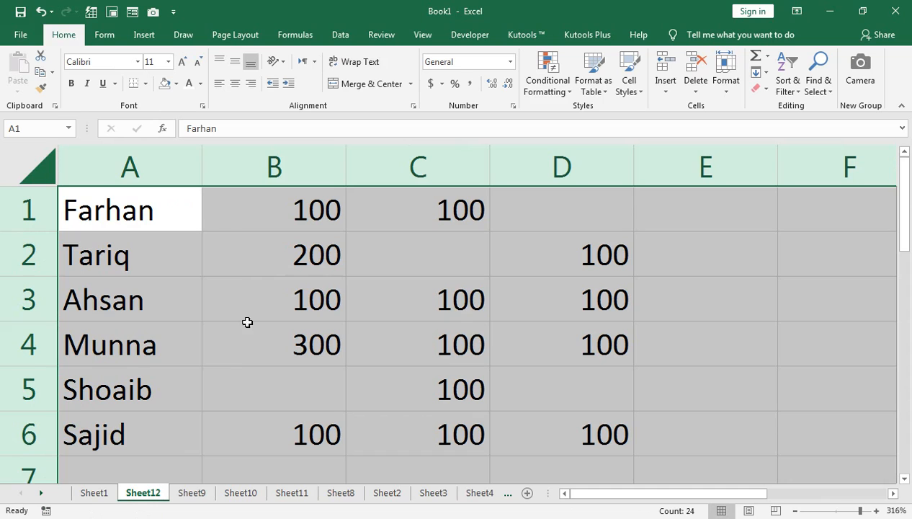
click(759, 90)
click(774, 108)
Enter 1 in cell A1.
click(168, 223)
text(1)
key(Return)
Fill a linear series from A1 down the column with step value 1 and stop value 1000.
click(168, 222)
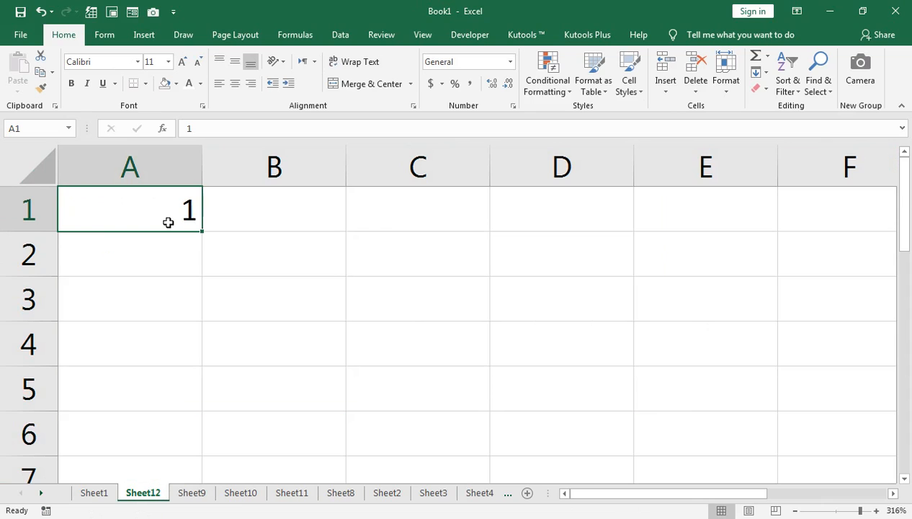
click(768, 74)
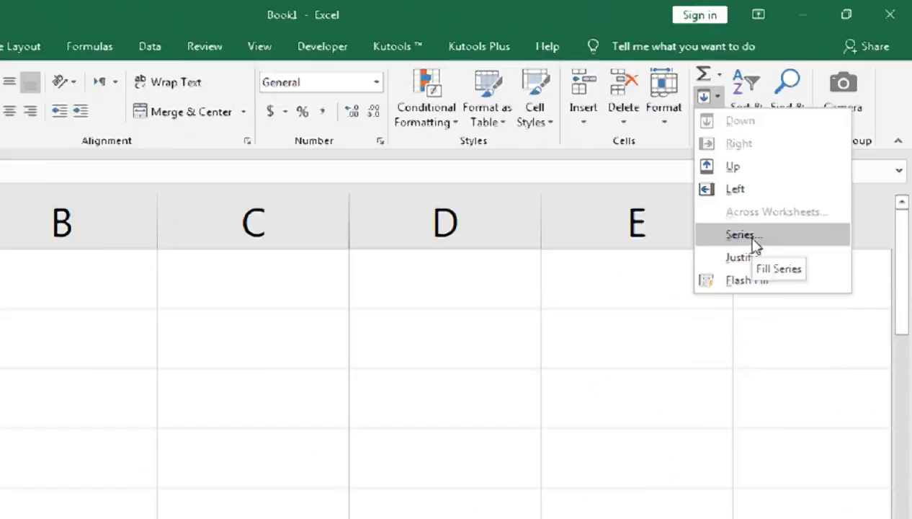
click(672, 354)
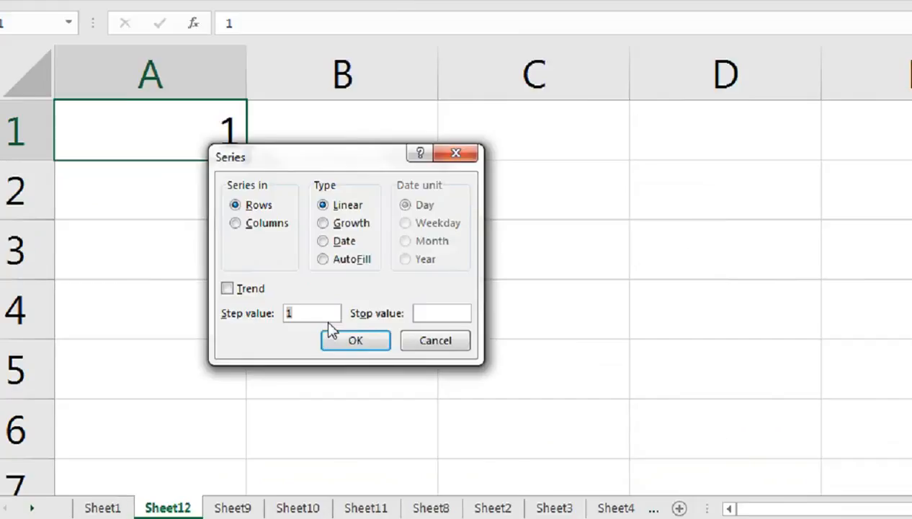
click(235, 223)
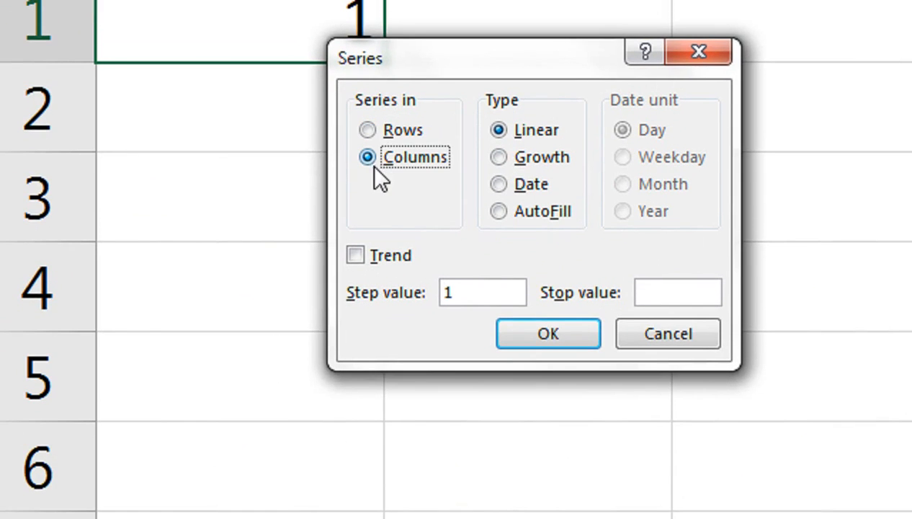
click(474, 286)
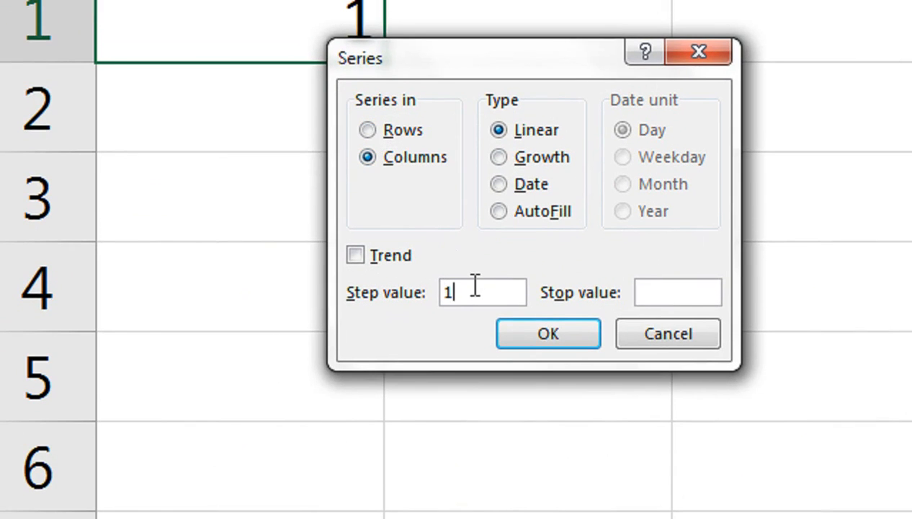
click(650, 291)
text(1000)
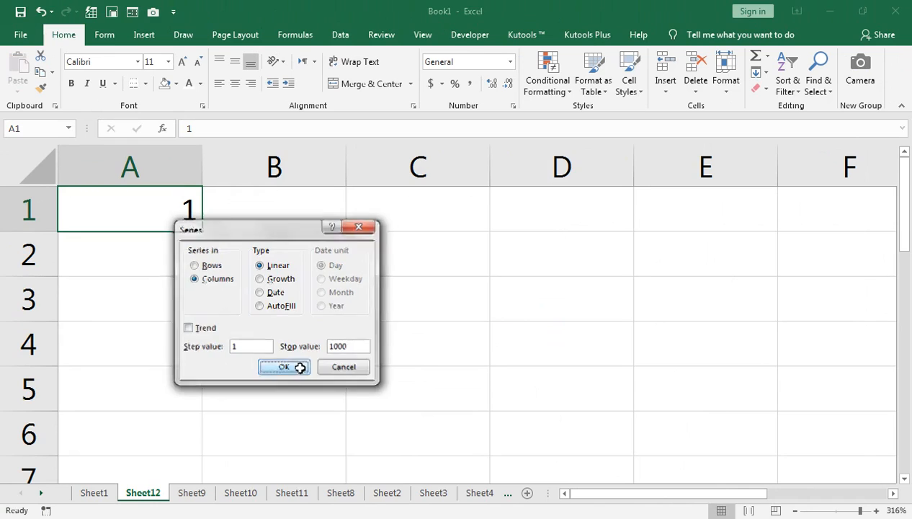
click(547, 334)
Jump to the end of the series and back, glance at the tips list on Sheet1, and return to Sheet12.
key(ctrl+Down)
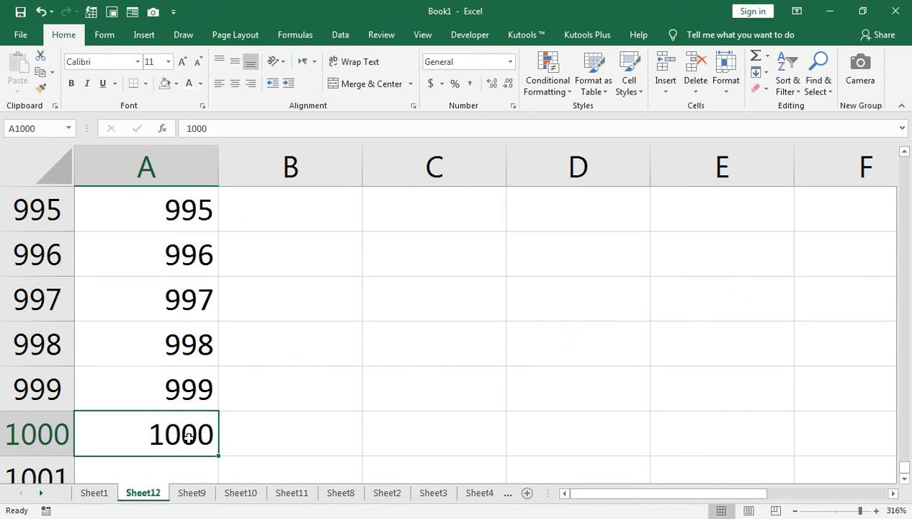
key(ctrl+Up)
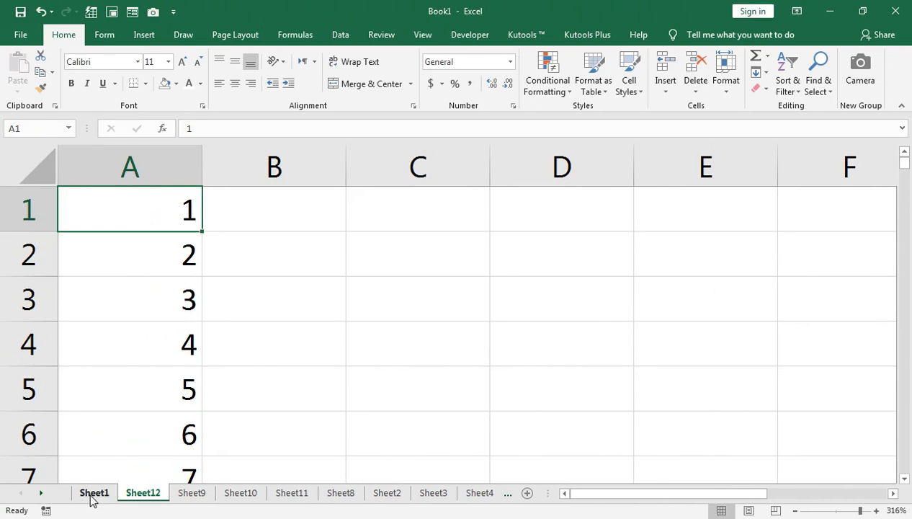
click(92, 494)
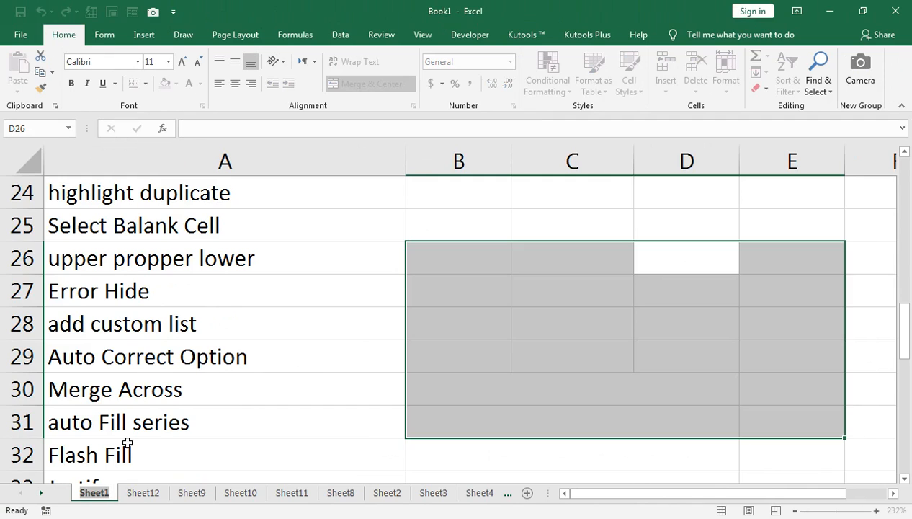
click(119, 453)
click(143, 492)
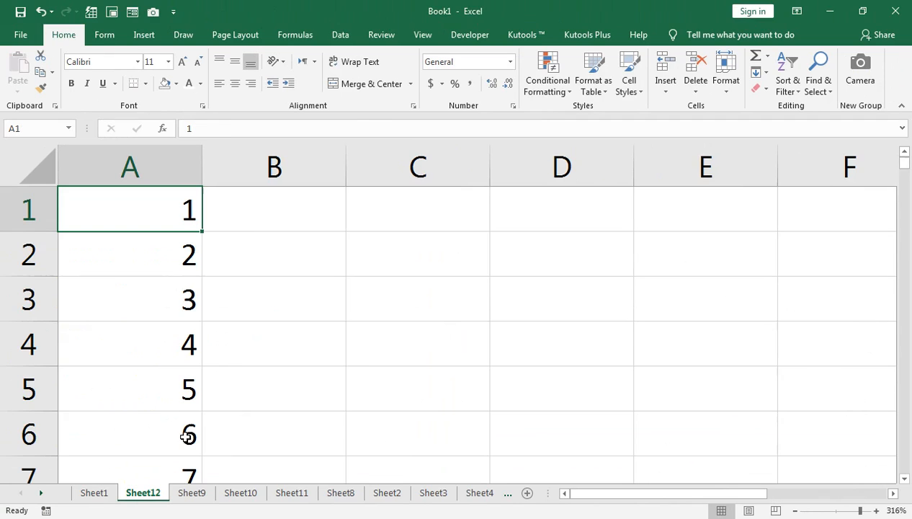
Change the value in A1 to 12345.
double_click(157, 214)
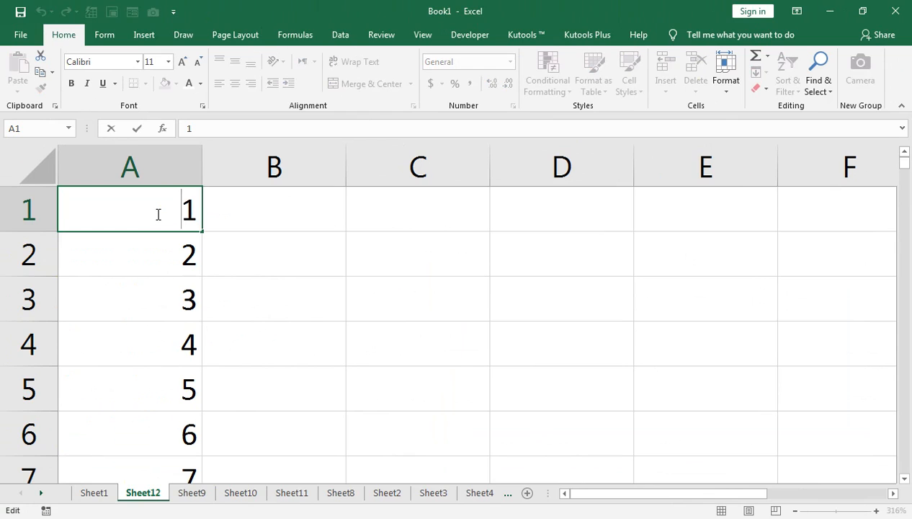
key(Return)
click(158, 214)
text(12345)
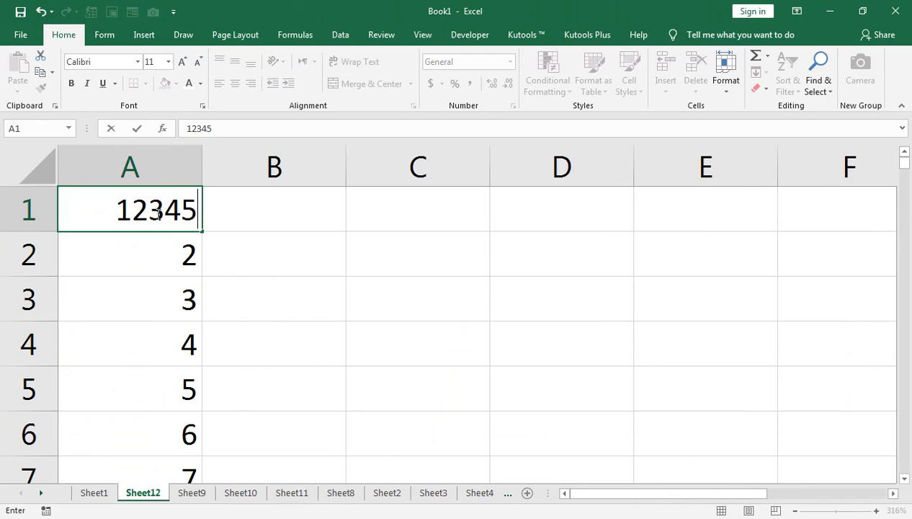
key(Return)
click(158, 213)
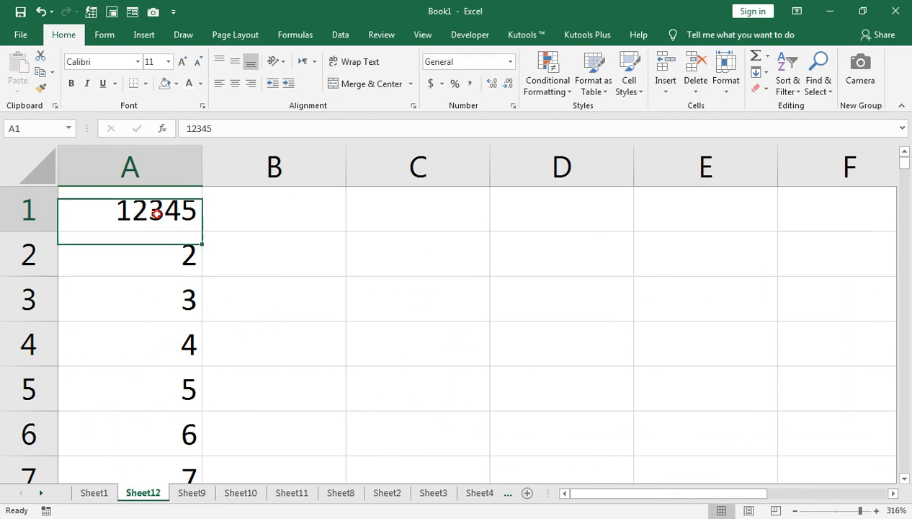
Fill a series down column A starting from 12345.
drag(203, 230, 273, 446)
scroll(282, 424, up, 5)
scroll(244, 256, up, 10)
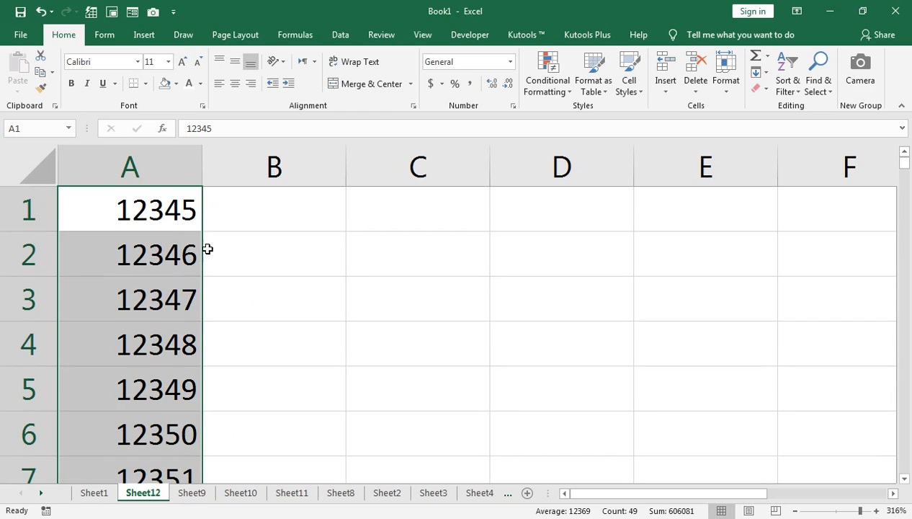
Enter 45 in B1 and Flash Fill the last two digits down column B.
click(250, 211)
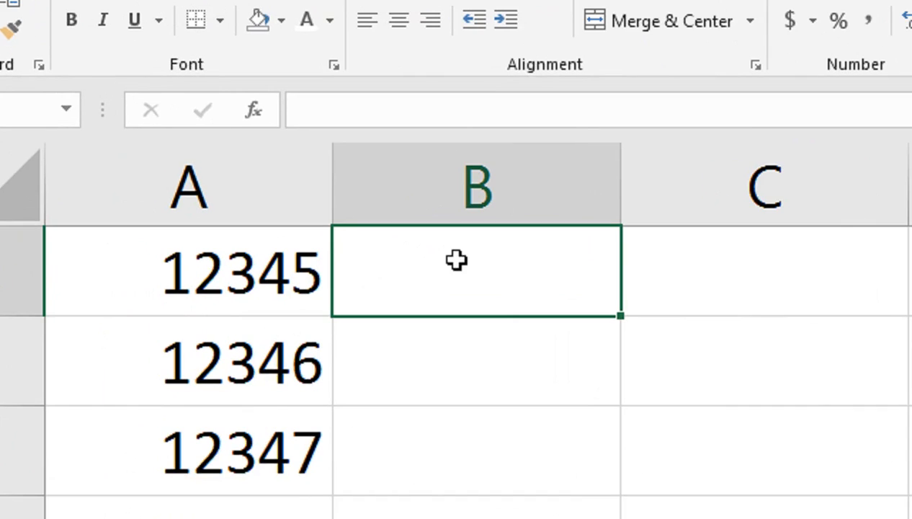
text(45)
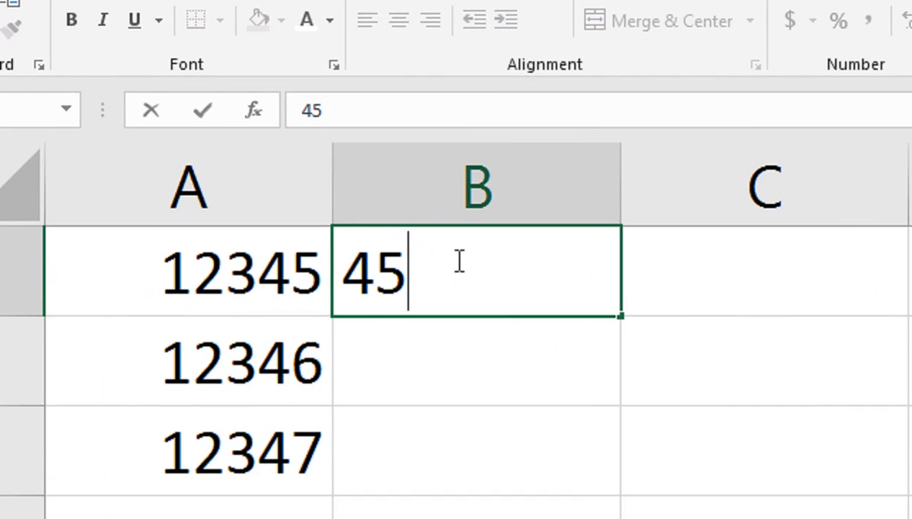
key(ctrl+Return)
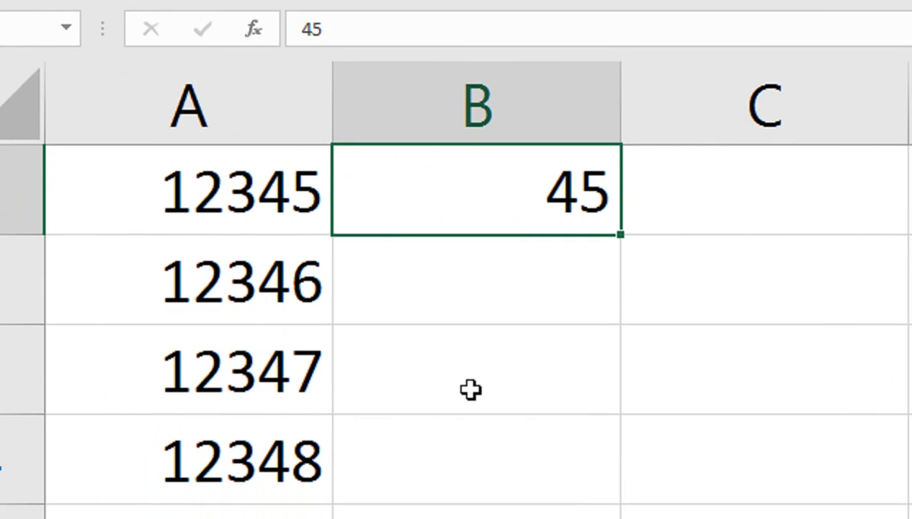
key(ctrl+e)
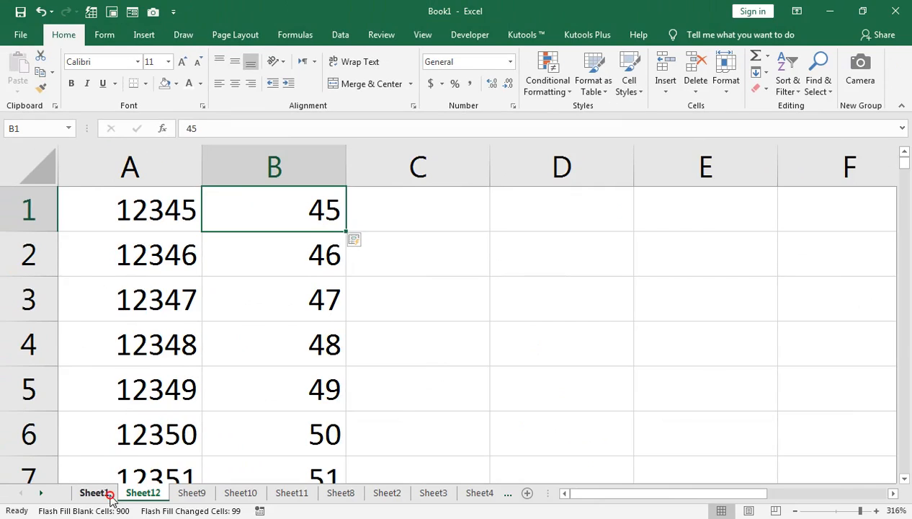
Check the tips list on Sheet1, return to Sheet12 and clear the contents of columns A and B.
click(85, 496)
scroll(153, 293, down, 1)
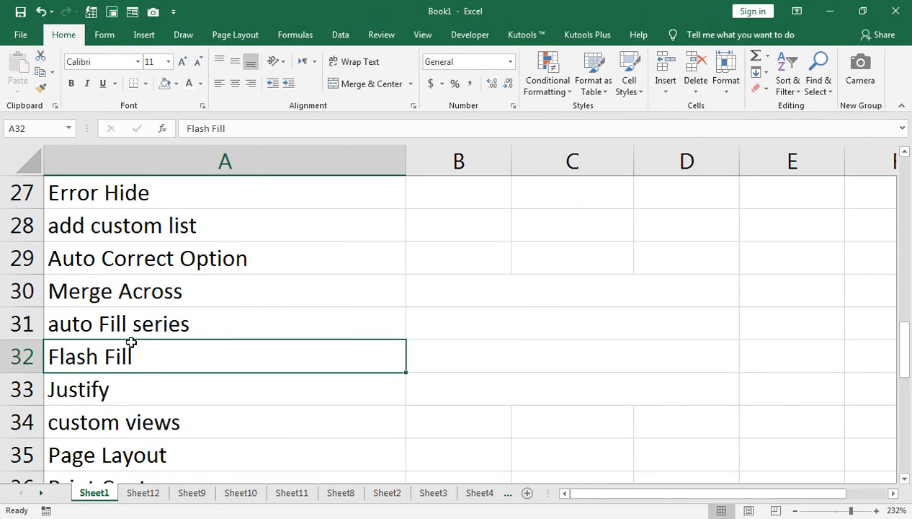
click(137, 492)
click(268, 166)
key(Delete)
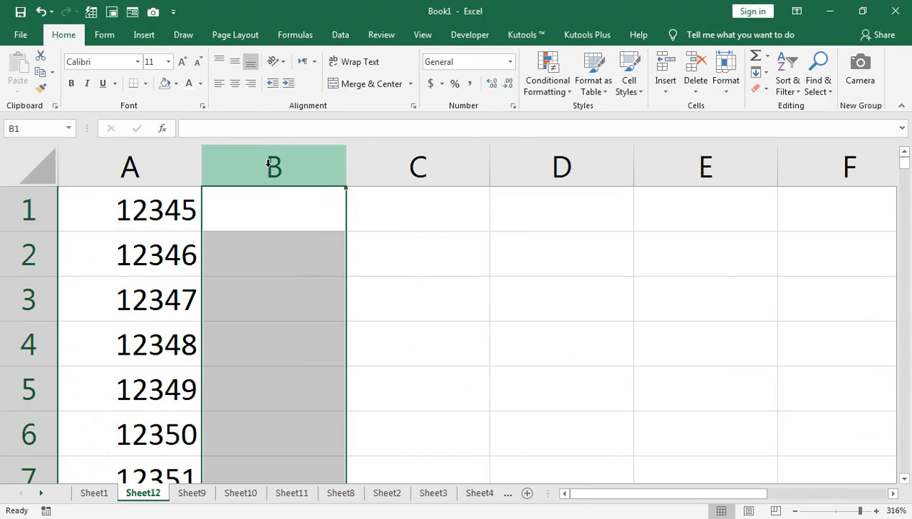
click(150, 167)
key(Delete)
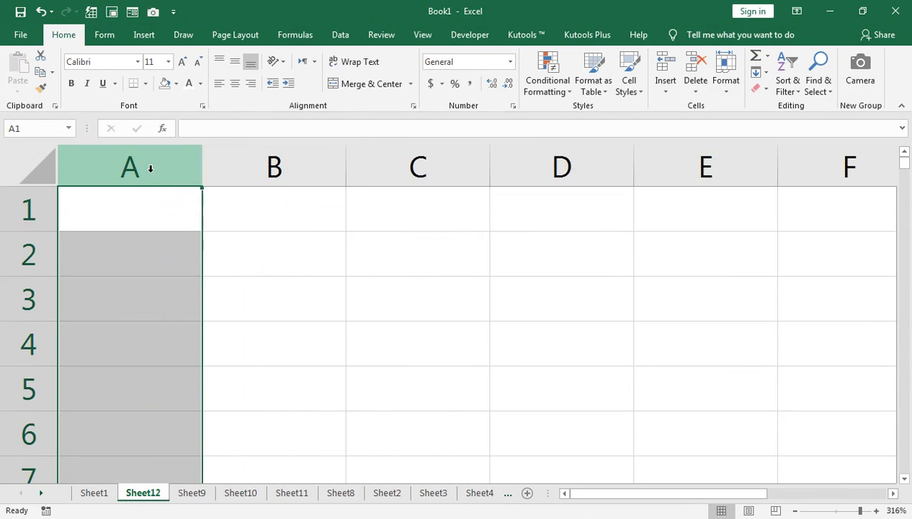
Enter JAN in A1 and fill the month series down to A6.
key(ctrl+Home)
text(JAN)
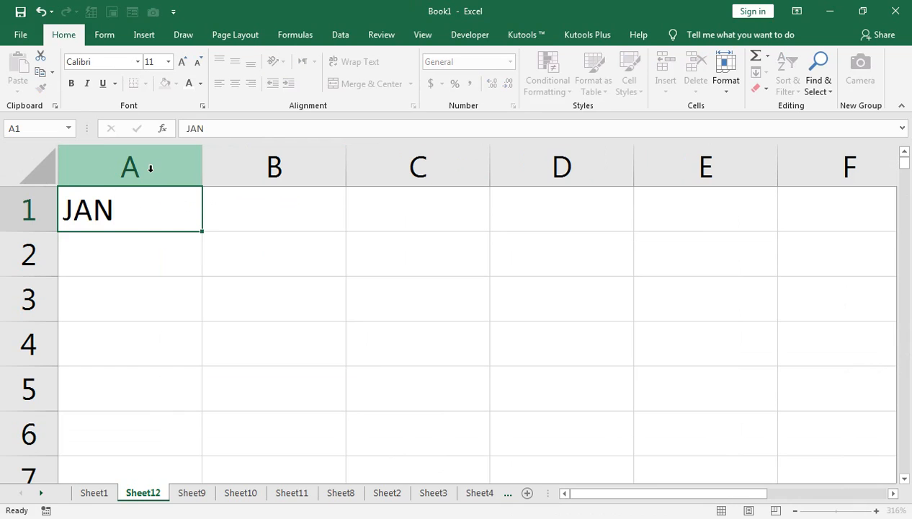
key(Return)
click(148, 206)
drag(201, 232, 176, 436)
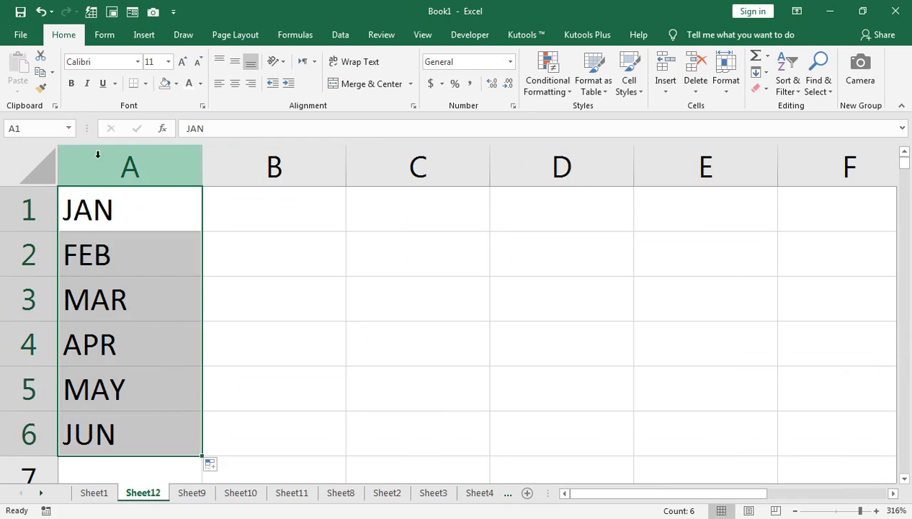
Widen column A and justify the month cells A1:A6 into a single line in A1.
drag(201, 160, 629, 172)
click(756, 72)
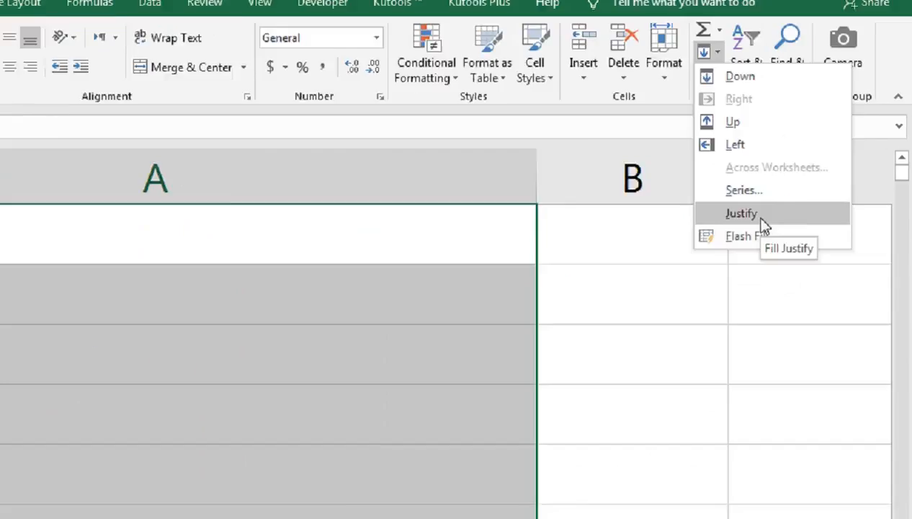
click(789, 193)
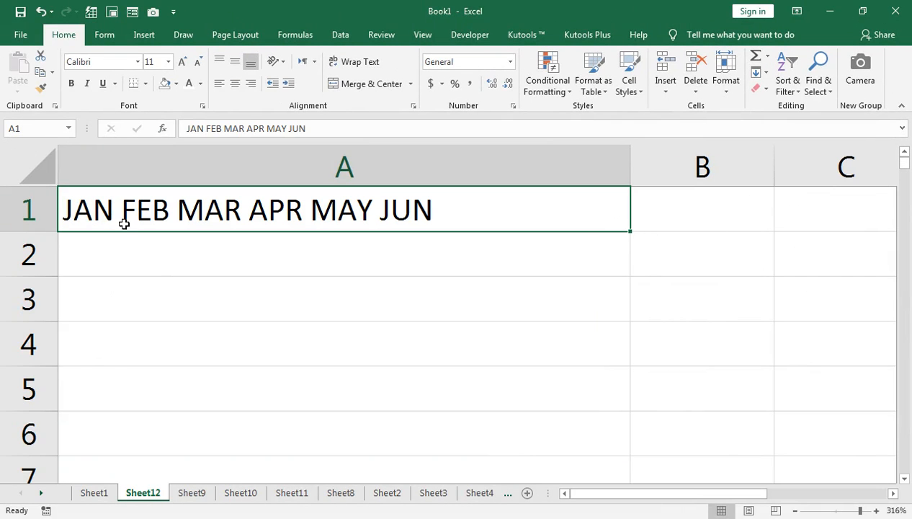
On Sheet8, select B3:C8 and save the current view as a custom view named A.
click(97, 493)
scroll(158, 399, down, 1)
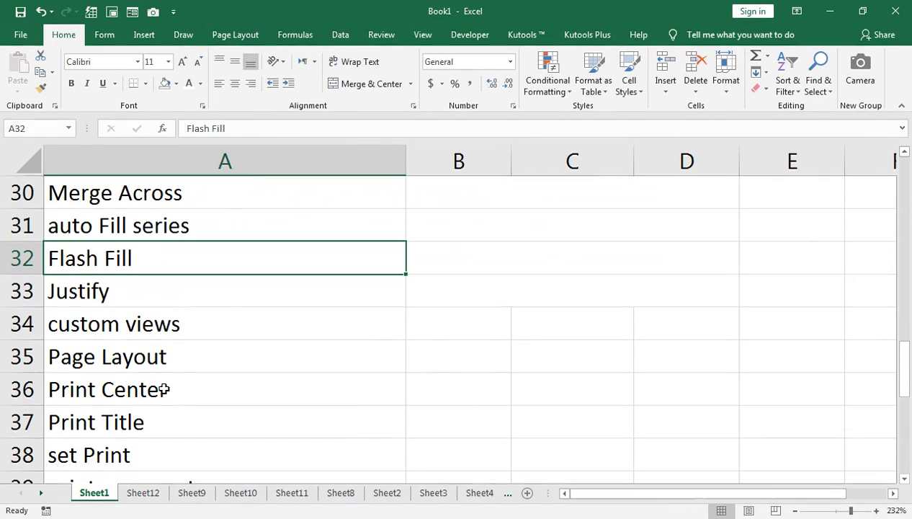
click(92, 324)
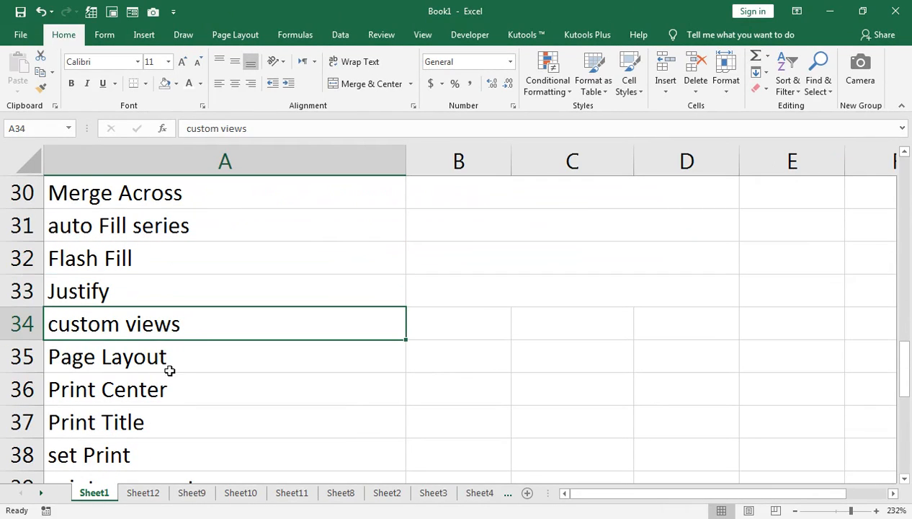
click(340, 492)
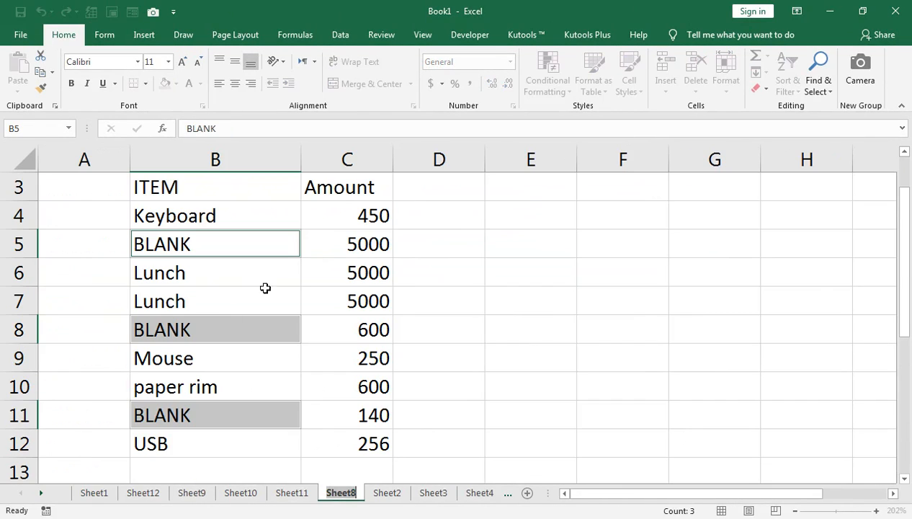
drag(346, 207, 346, 247)
drag(350, 188, 192, 266)
drag(173, 189, 342, 326)
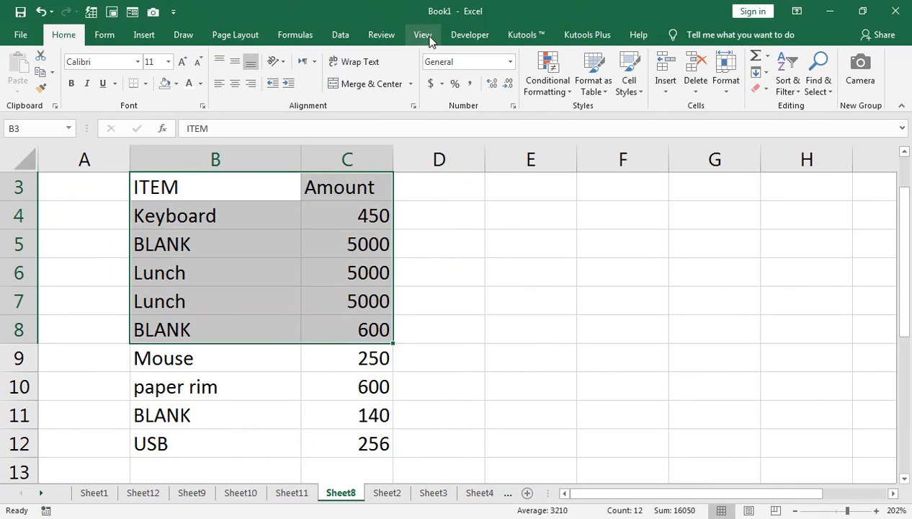
click(423, 34)
click(125, 72)
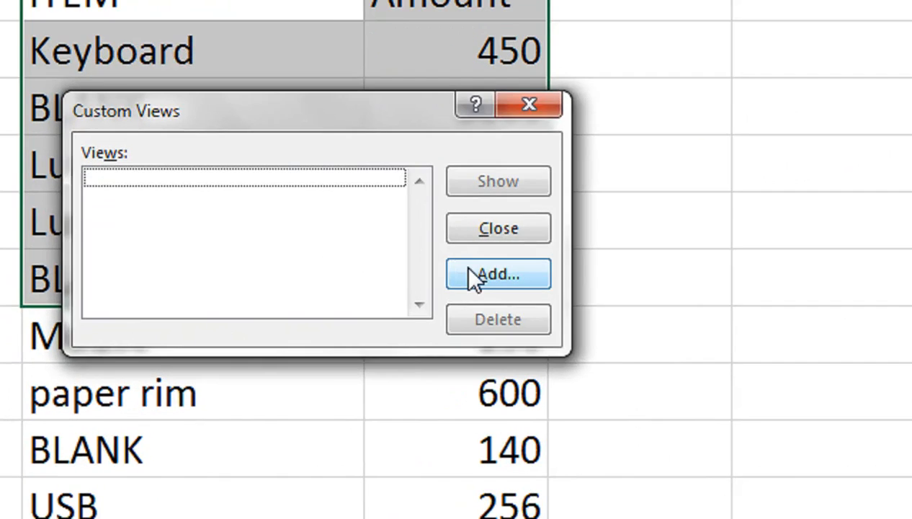
click(368, 322)
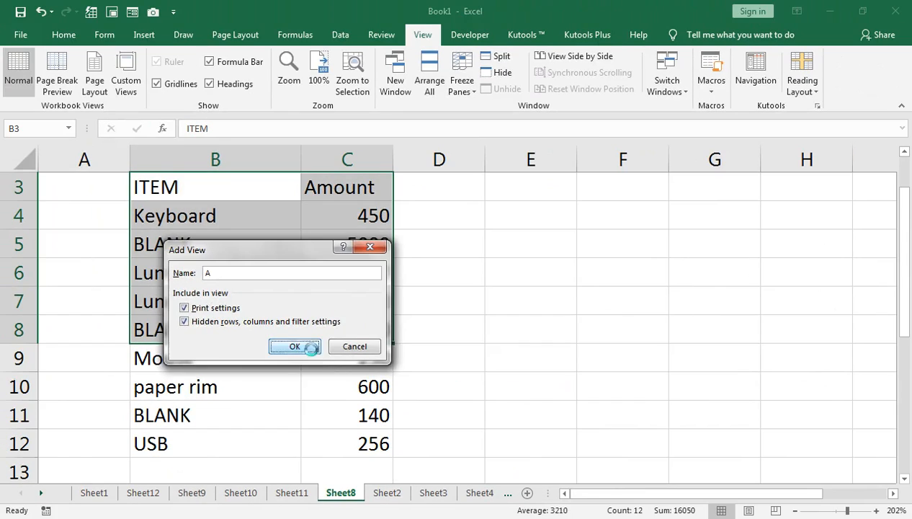
click(407, 312)
From Sheet1, show custom view A to jump back to the saved selection.
click(235, 381)
click(92, 495)
click(160, 220)
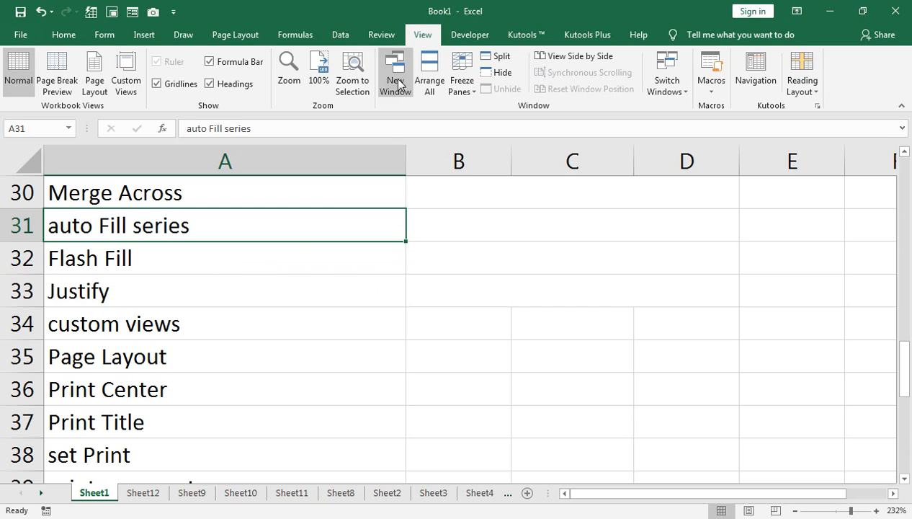
click(117, 86)
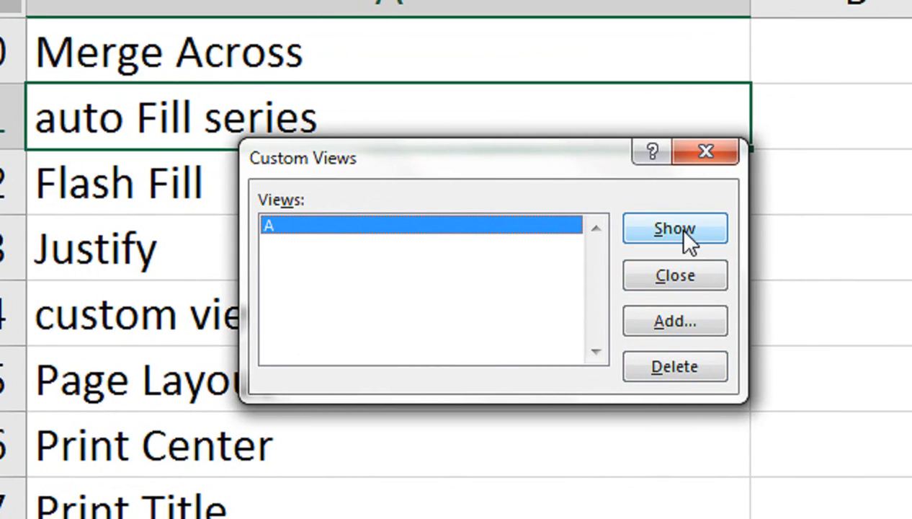
click(683, 231)
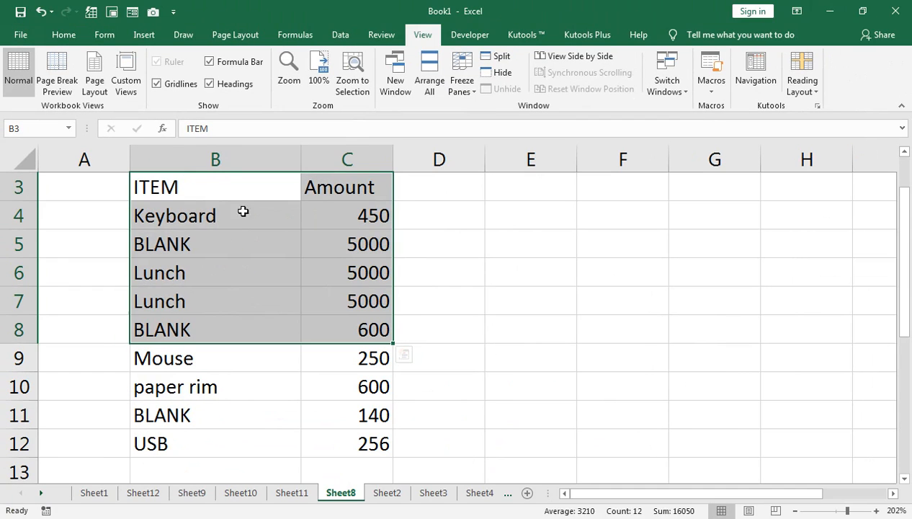
Delete custom view A and close the Custom Views dialog.
click(449, 184)
click(126, 79)
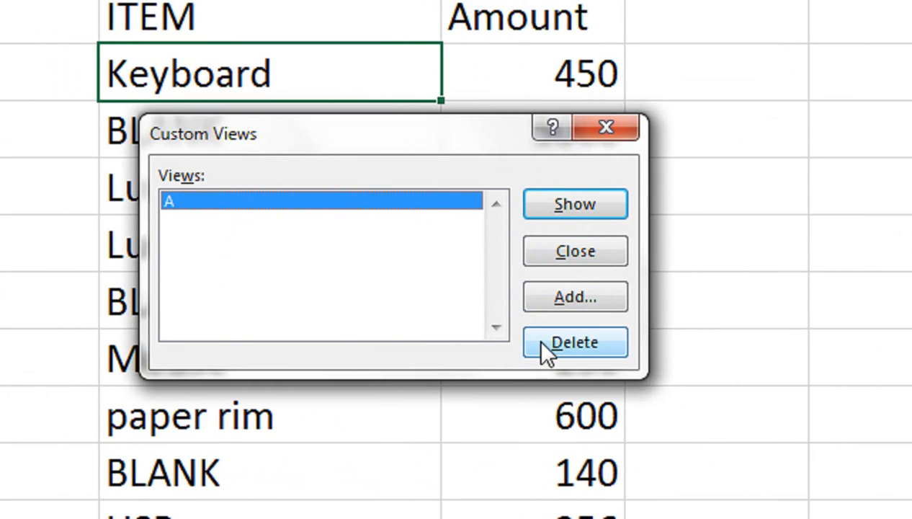
click(542, 341)
click(669, 255)
click(592, 132)
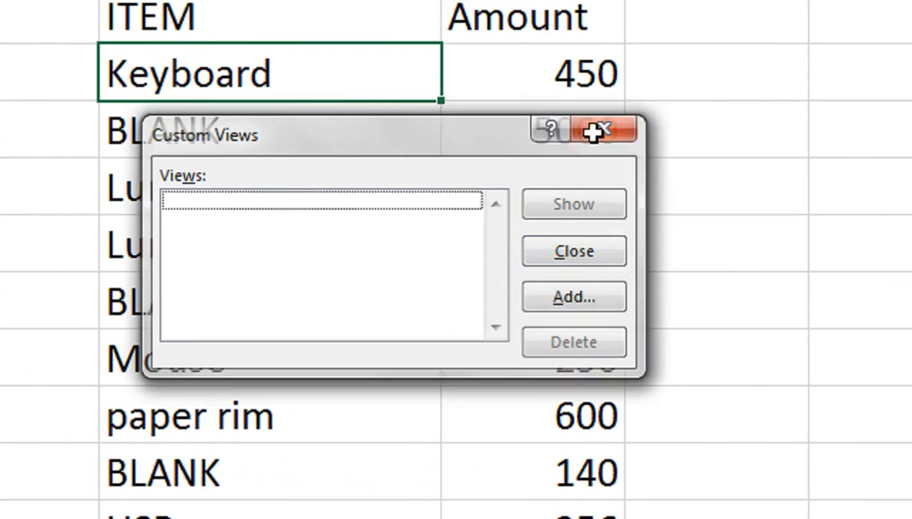
Switch to general.xlsx and display it in Page Layout view at about 77% zoom.
click(95, 492)
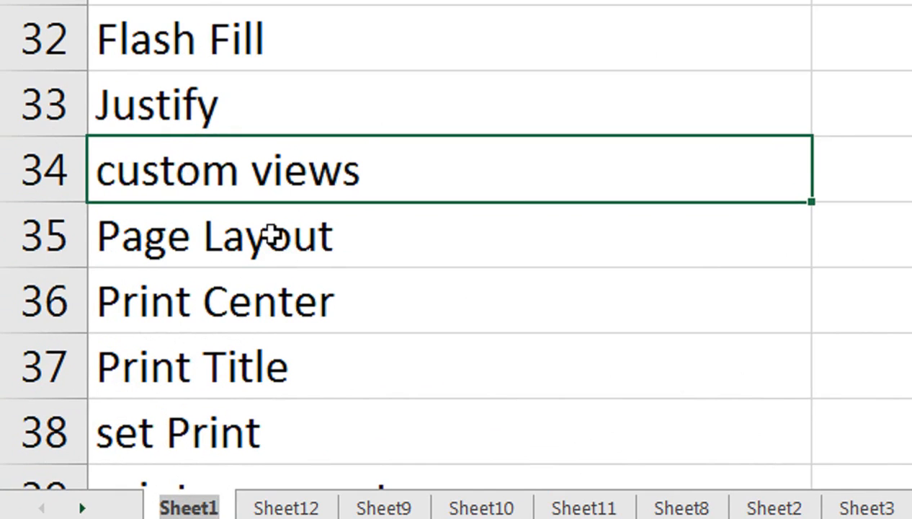
click(144, 361)
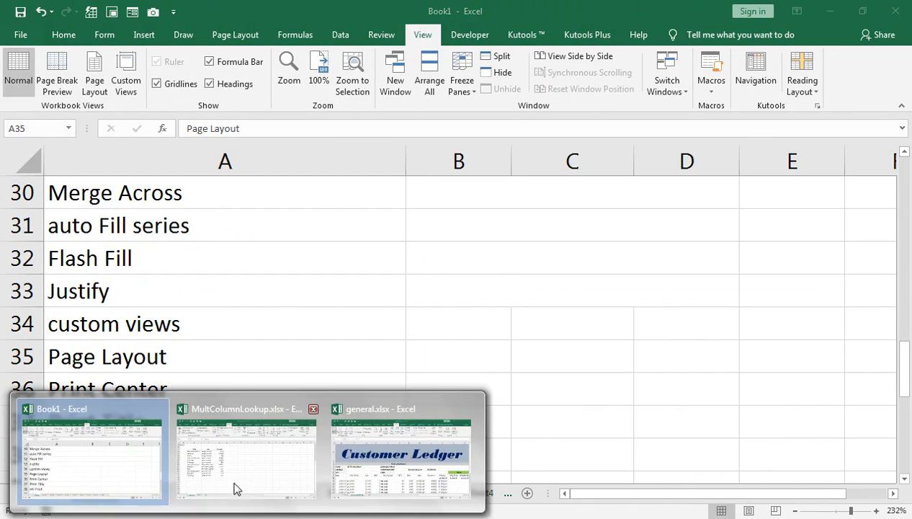
click(360, 441)
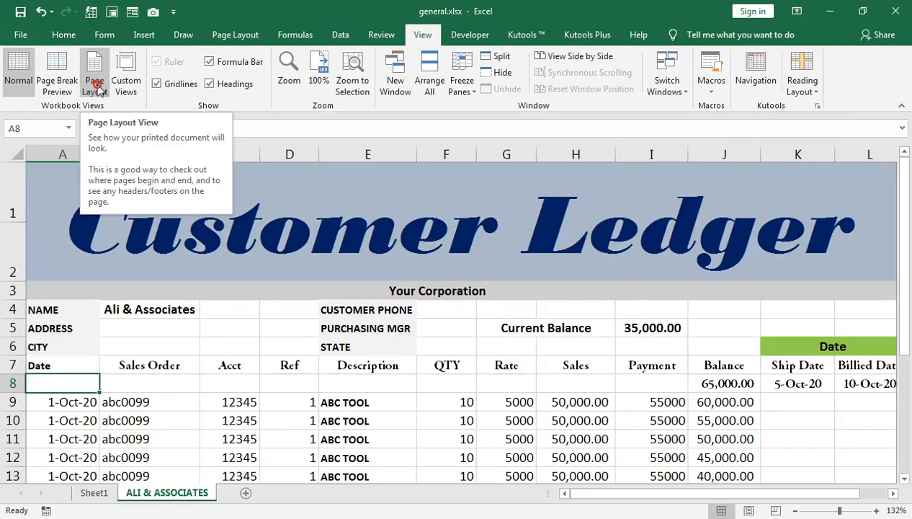
click(95, 85)
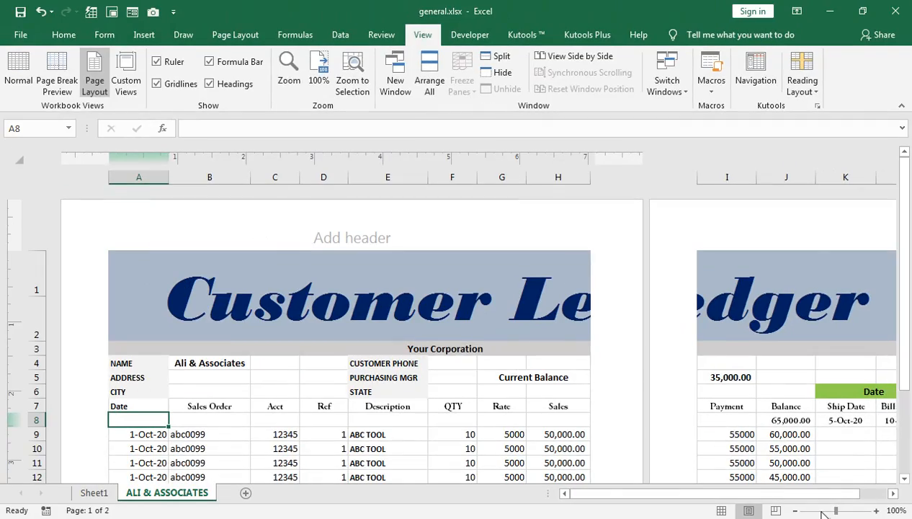
drag(827, 510, 822, 511)
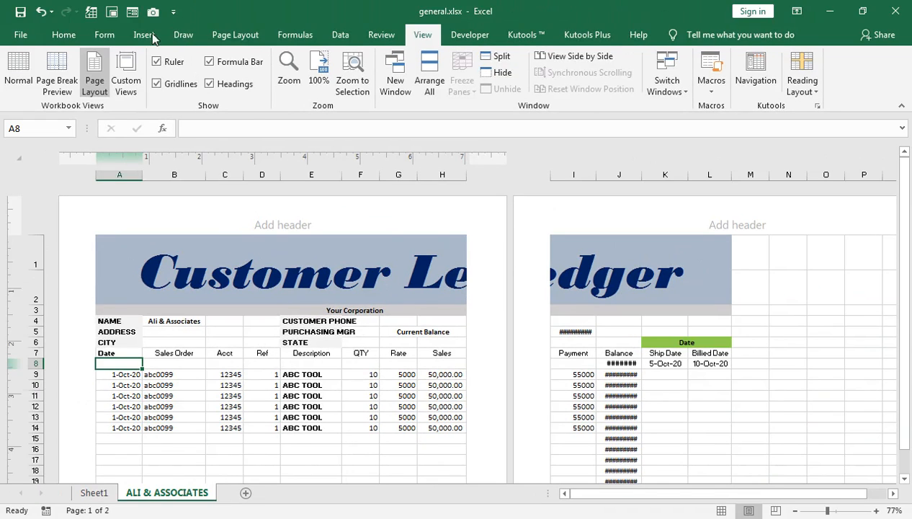
Set the page orientation to Landscape.
click(237, 35)
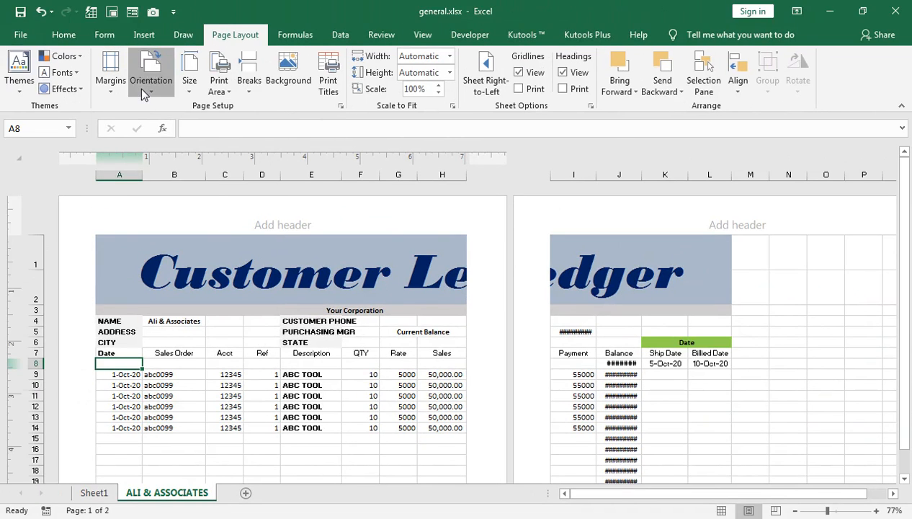
click(151, 80)
click(176, 147)
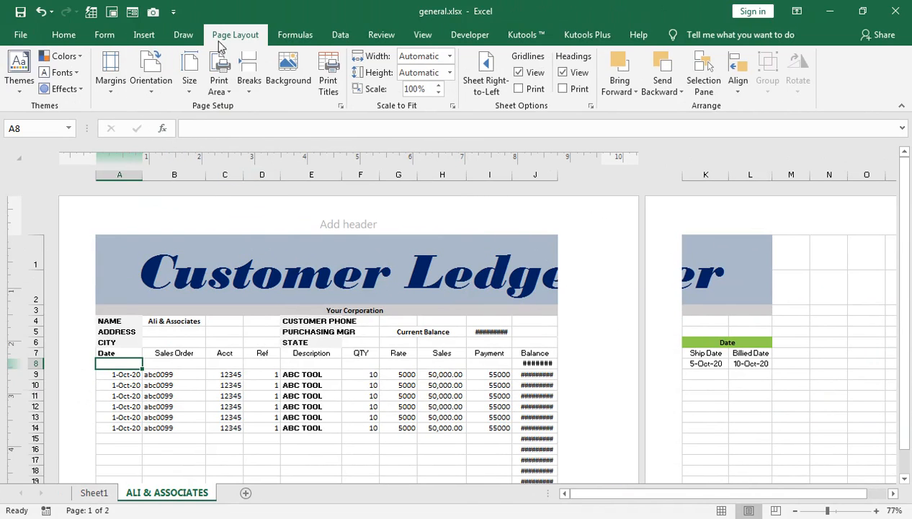
Return to Normal view and reduce the print scale to 90%.
click(423, 35)
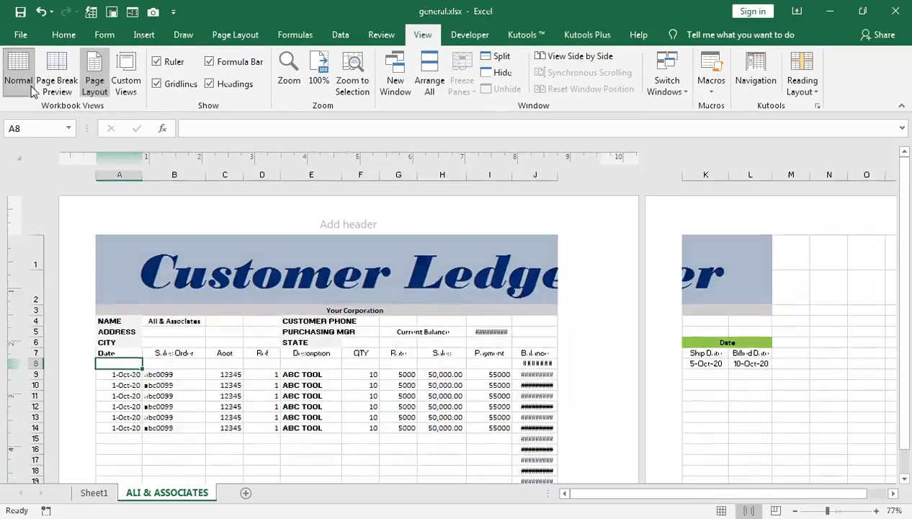
click(57, 166)
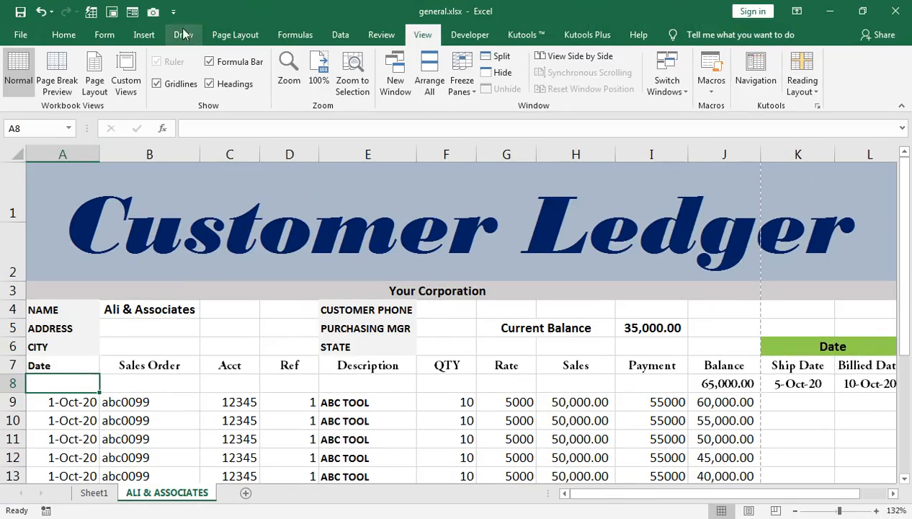
click(220, 39)
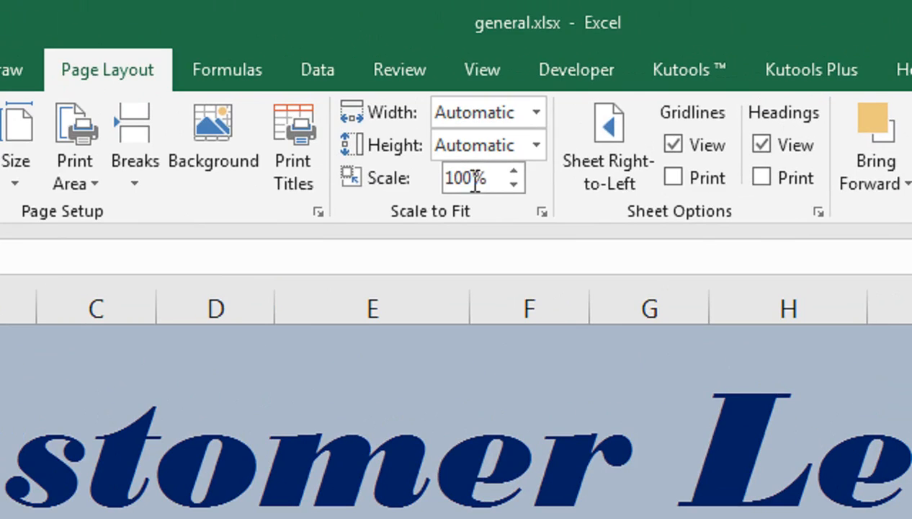
click(513, 186)
click(512, 186)
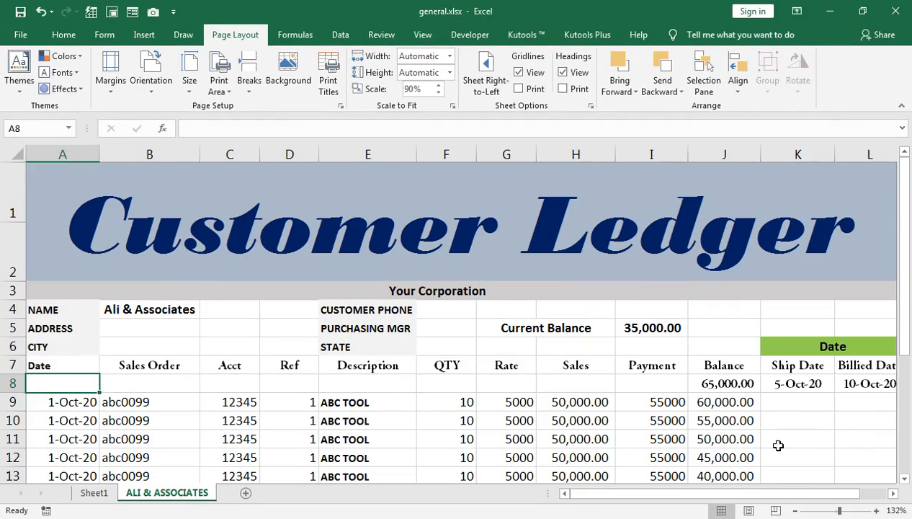
drag(837, 510, 834, 510)
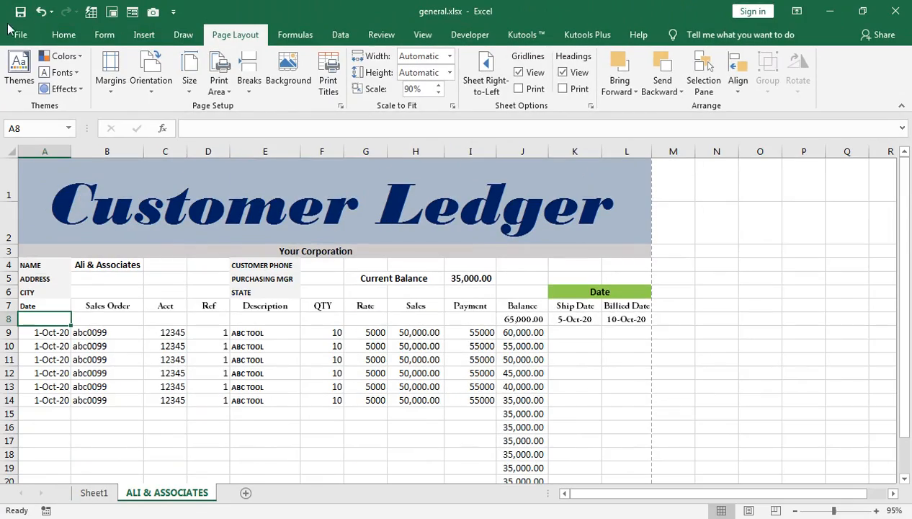
Open the print preview to check the page fits on one sheet, then go back.
click(15, 33)
click(25, 231)
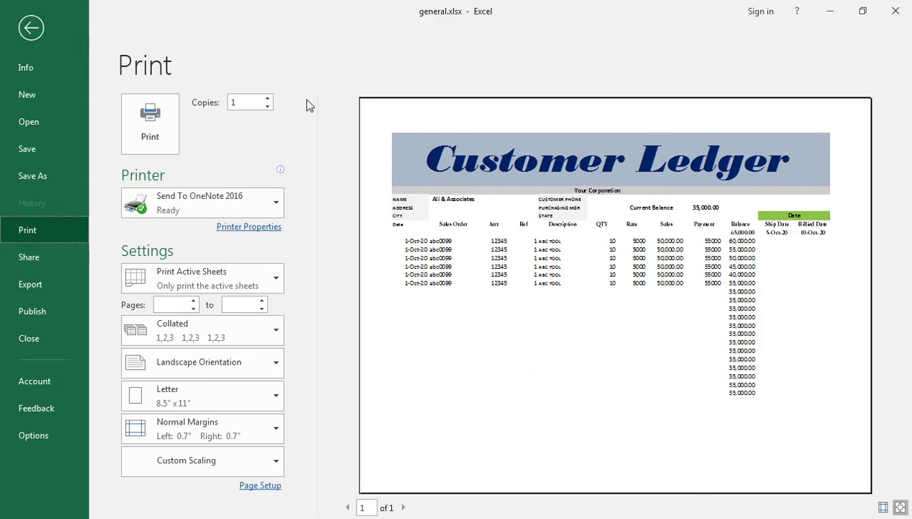
click(31, 27)
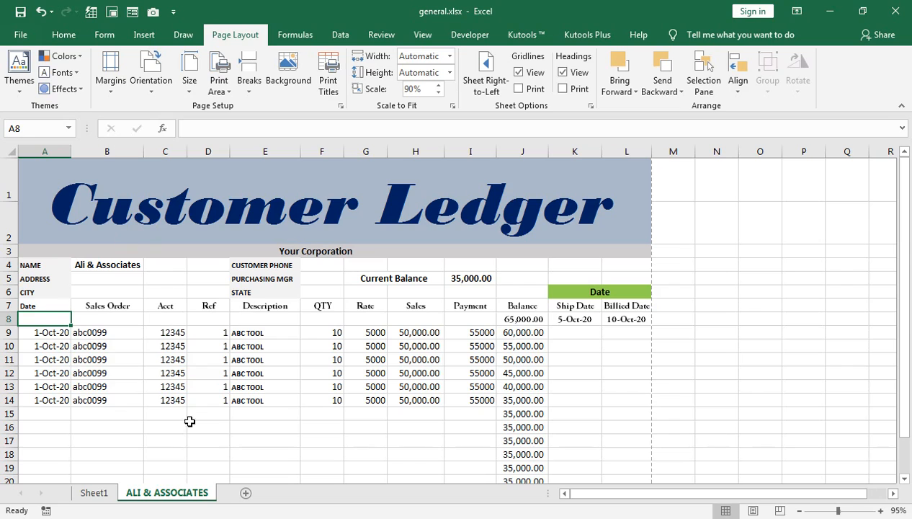
Return to Book1, review the tips list on Sheet1 and open Sheet12.
click(108, 454)
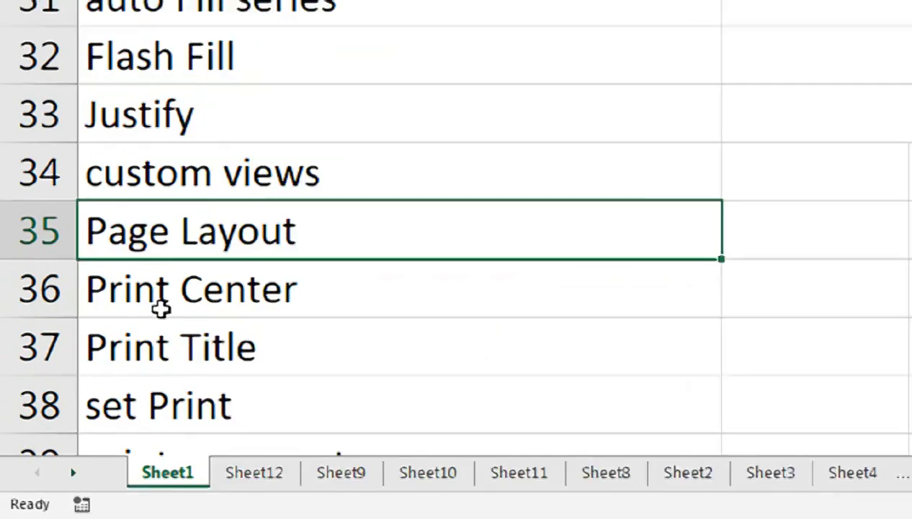
click(185, 261)
click(300, 431)
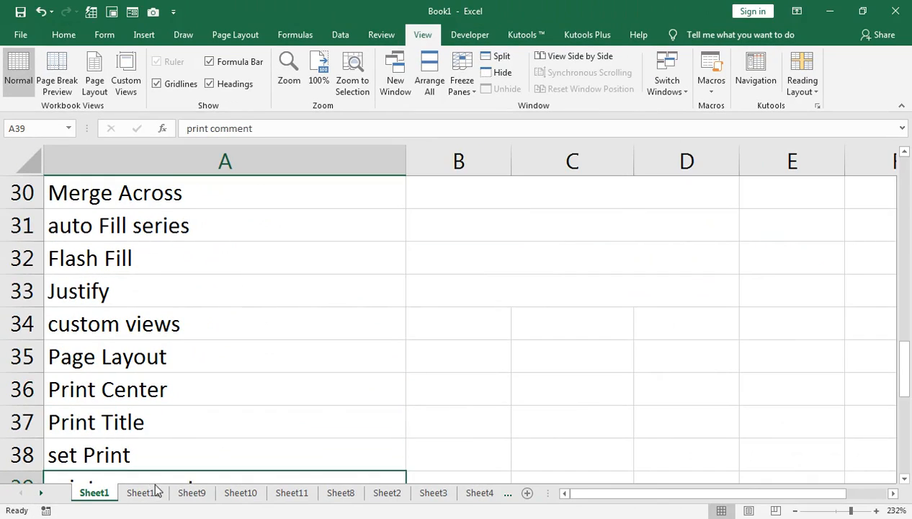
click(303, 467)
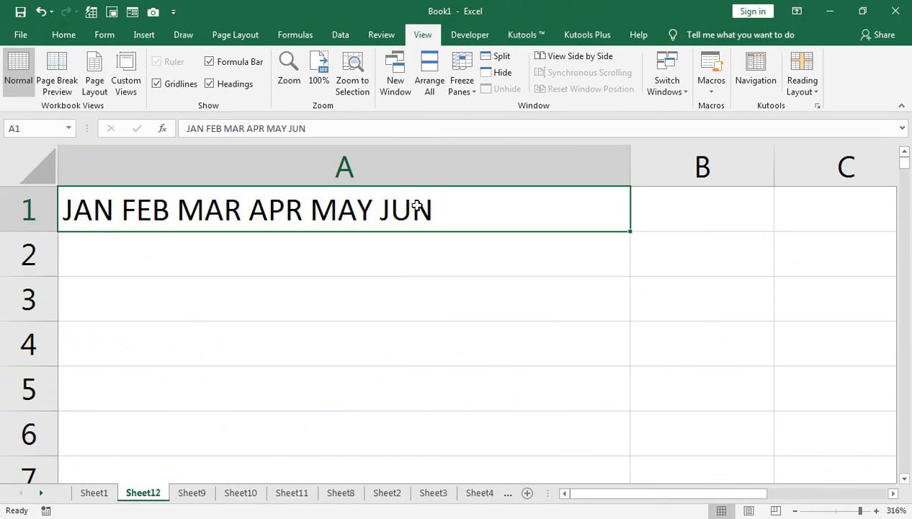
Clear cell A1 on Sheet12 and narrow column A back down.
key(Delete)
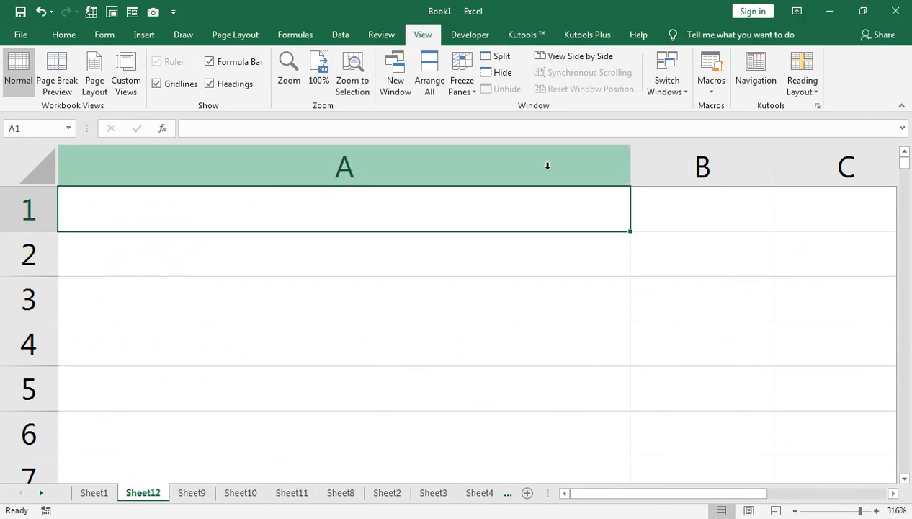
drag(629, 160, 340, 180)
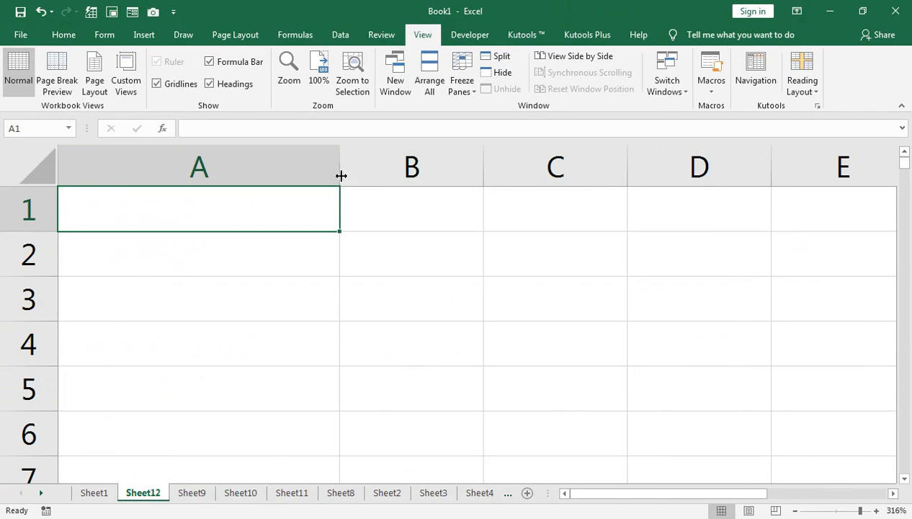
click(261, 173)
drag(340, 161, 204, 167)
On Sheet9, enter FARHAN in A4 and fill the name list down to row 9.
click(192, 494)
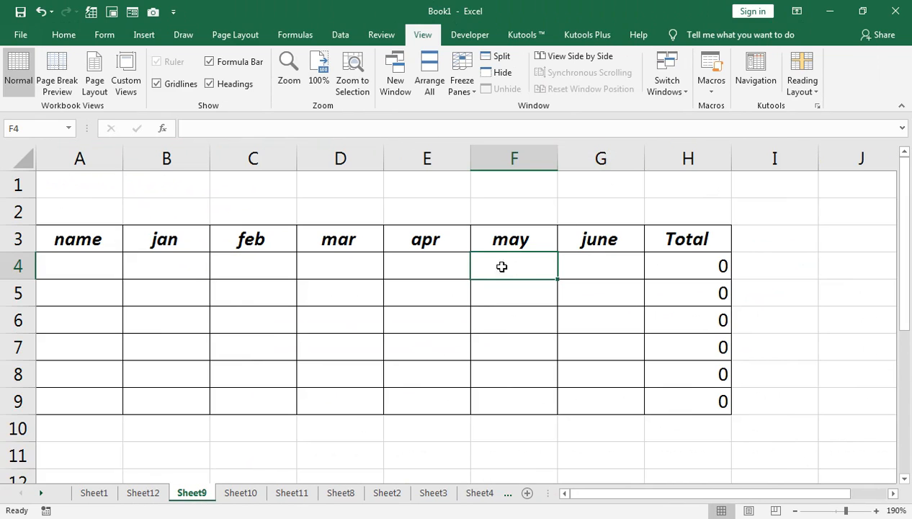
click(77, 259)
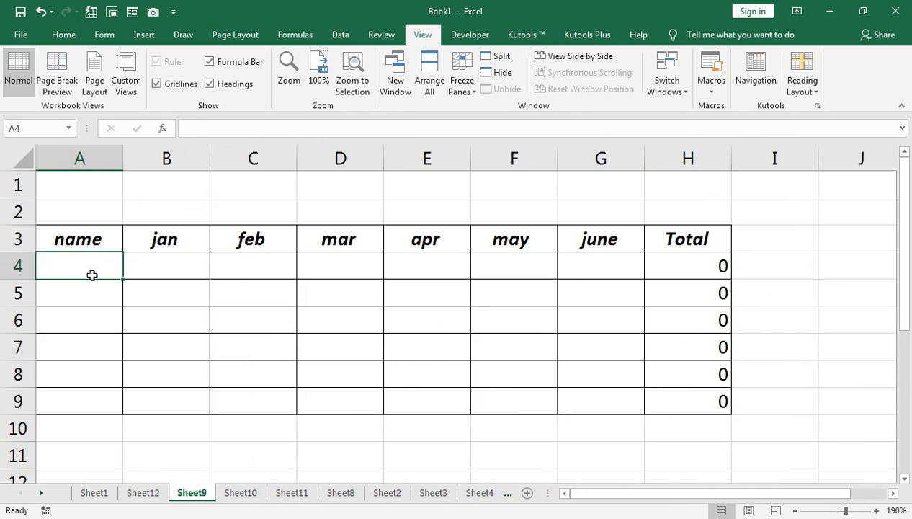
text(FARHAN)
key(Return)
click(92, 275)
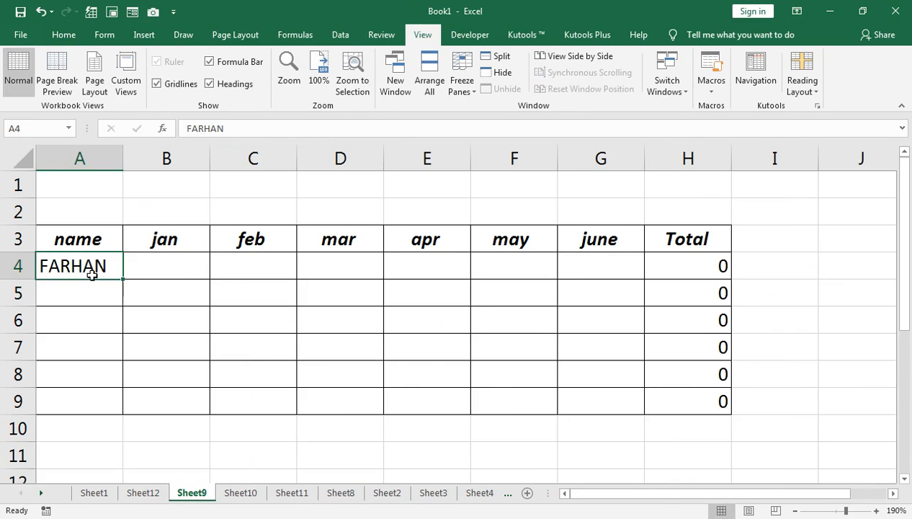
double_click(119, 279)
Enter the jan values 200, 300, 400, 500, 600 and 782 in B4 to B9.
click(146, 265)
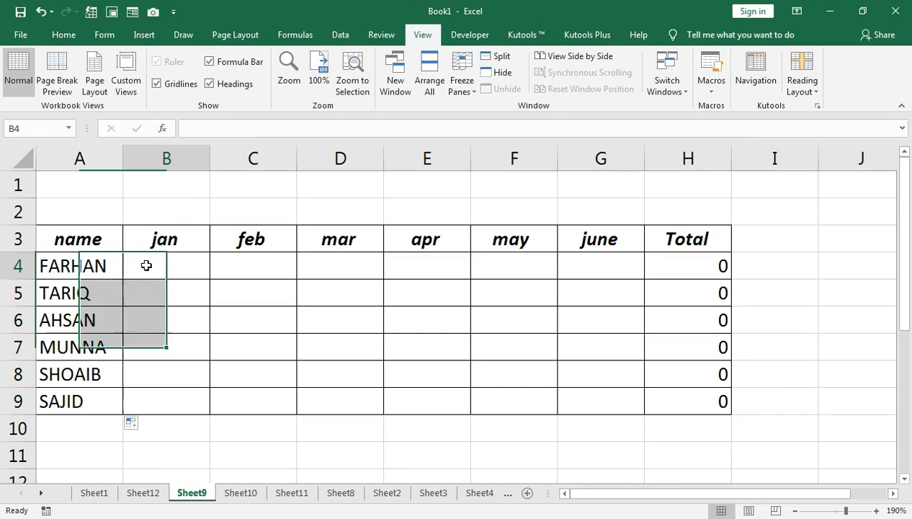
text(200)
key(Return)
text(300)
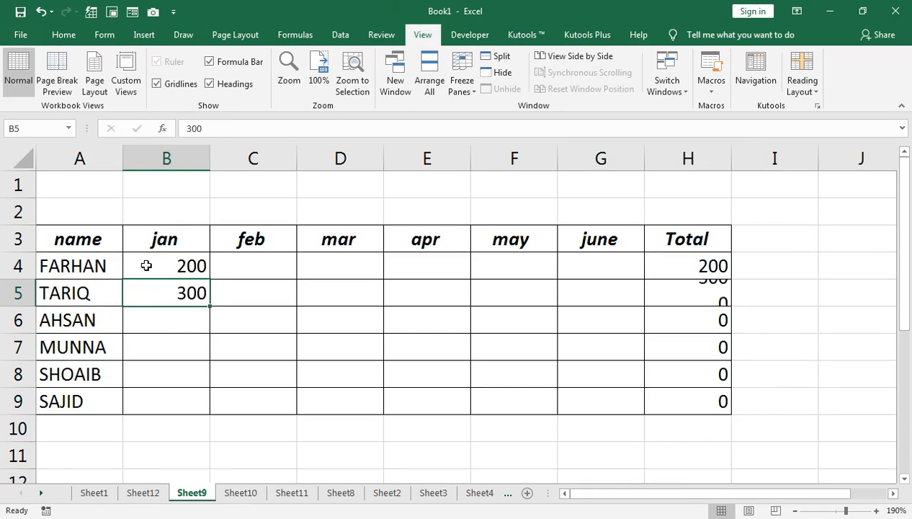
key(Return)
text(400)
key(Return)
text(500)
key(Return)
text(600)
key(Return)
text(782)
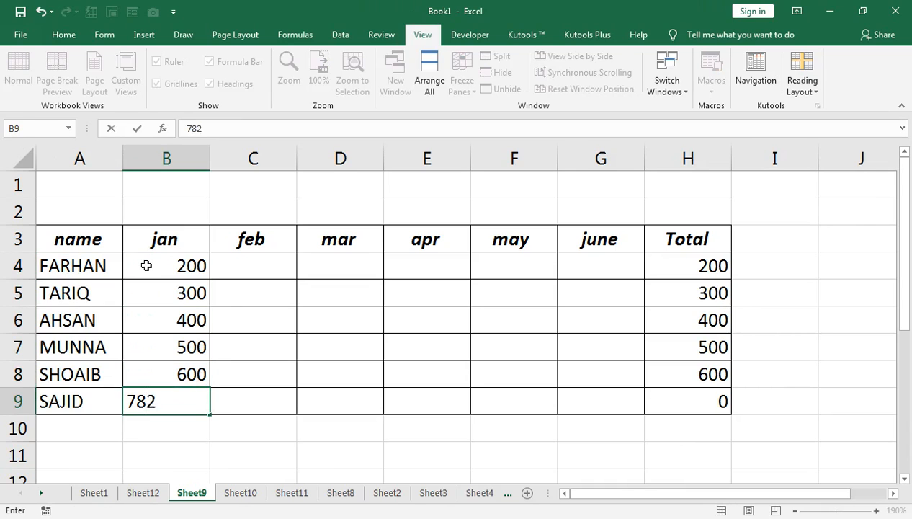
key(ctrl+Return)
Select B4:G9 and fill the jan values right across to the june column.
key(shift+Up)
key(shift+Up)
key(shift+Up)
key(shift+Up)
key(shift+Up)
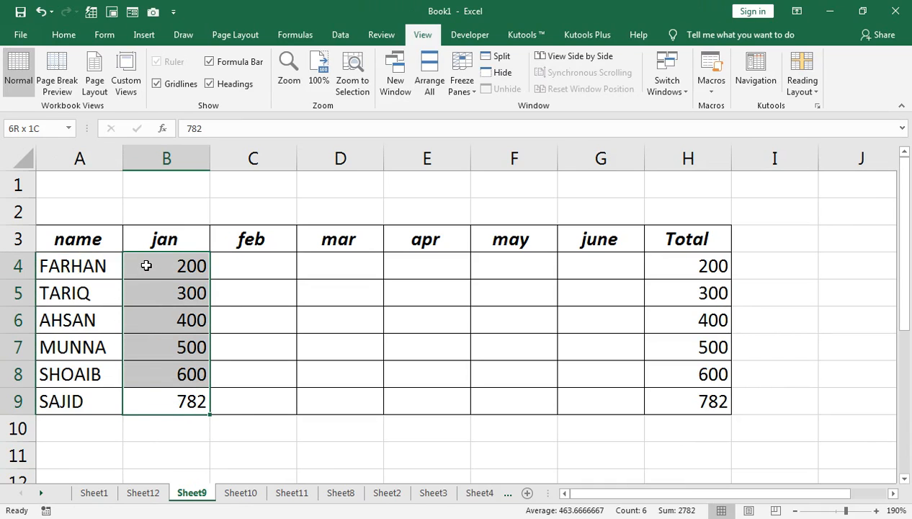
key(shift+Right)
key(shift+Right)
key(shift+Right)
key(shift+Right)
key(shift+Right)
key(ctrl+r)
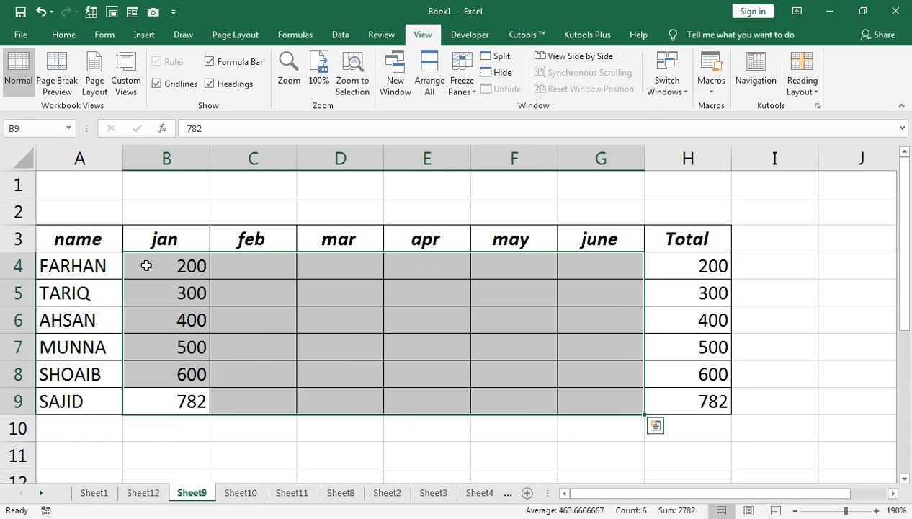
In the print settings, switch the page orientation to Landscape Orientation.
click(29, 39)
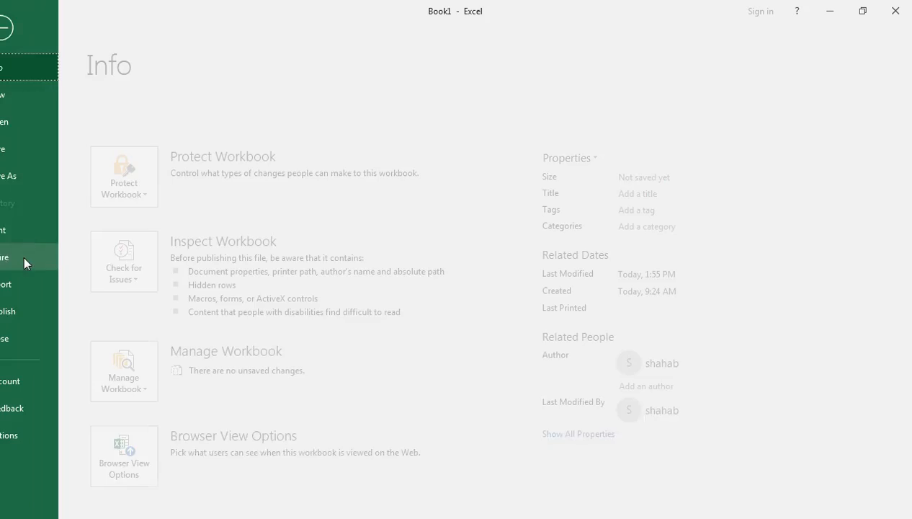
click(27, 228)
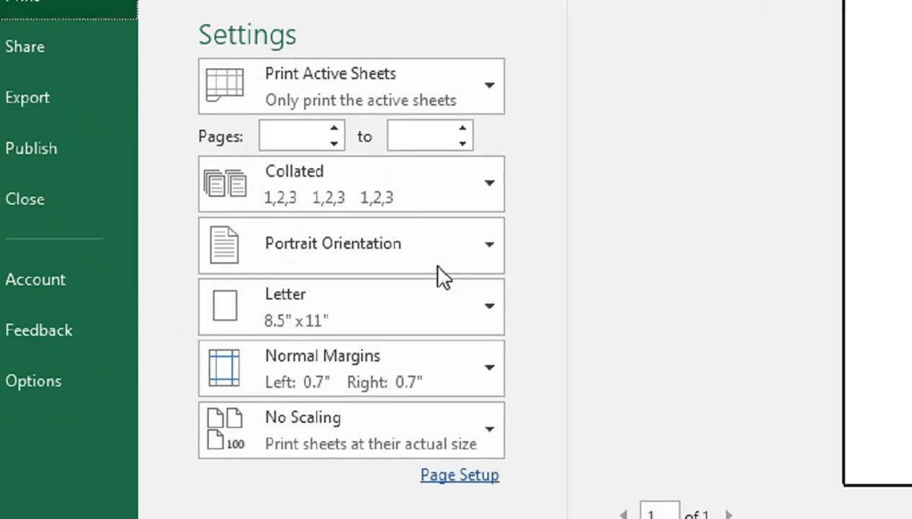
click(252, 367)
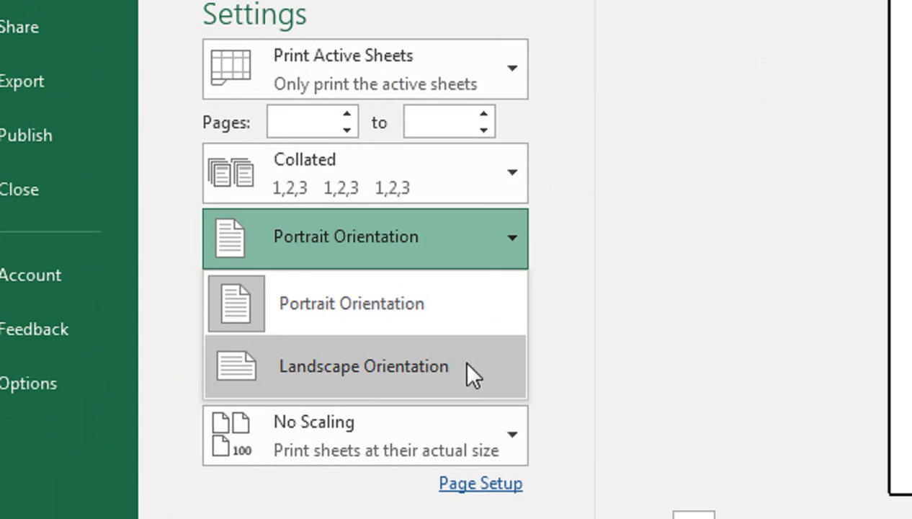
click(253, 428)
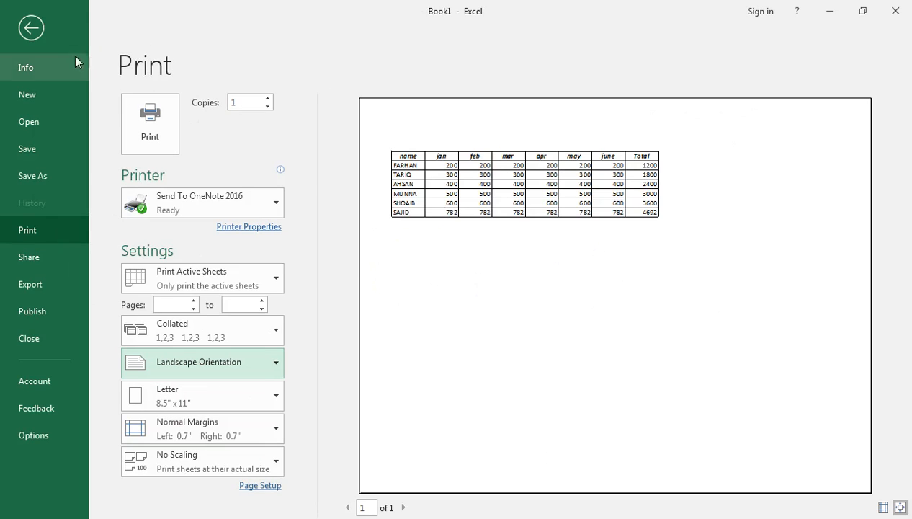
click(31, 27)
In Page Setup margins, center the page horizontally and vertically, then check the print preview.
click(227, 35)
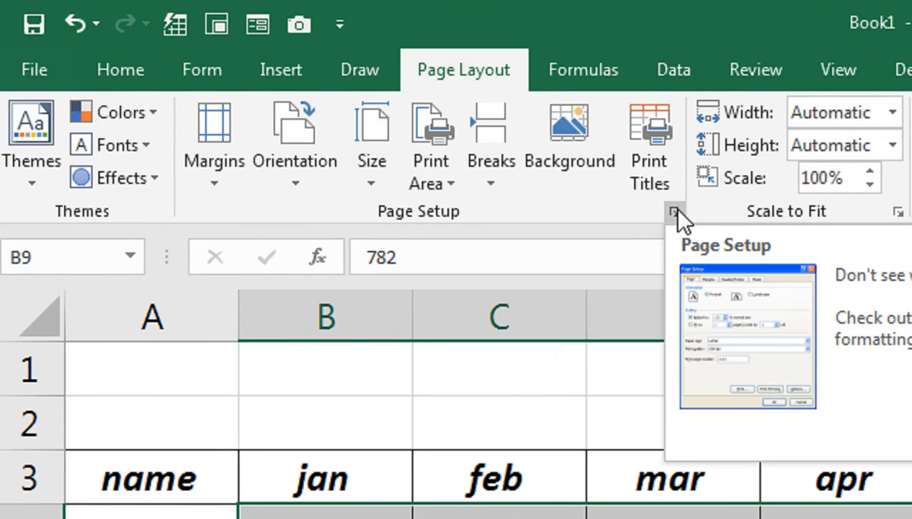
click(674, 211)
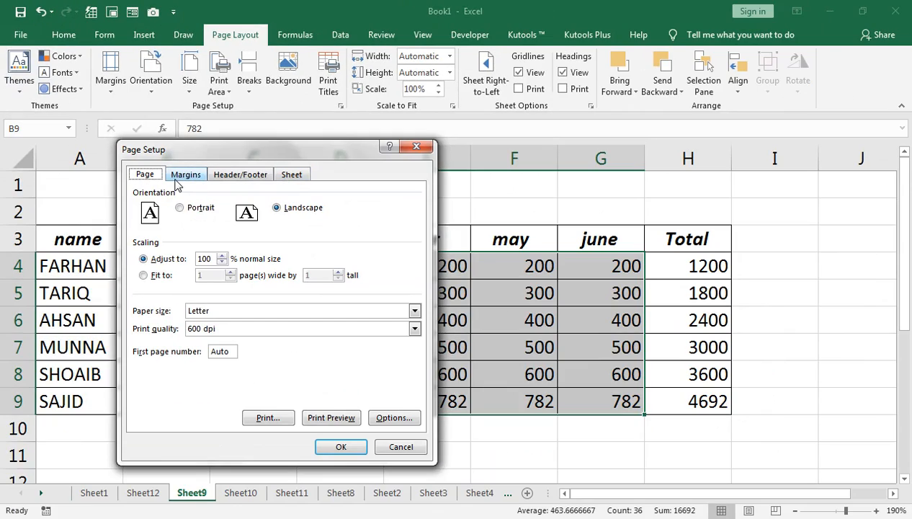
click(184, 175)
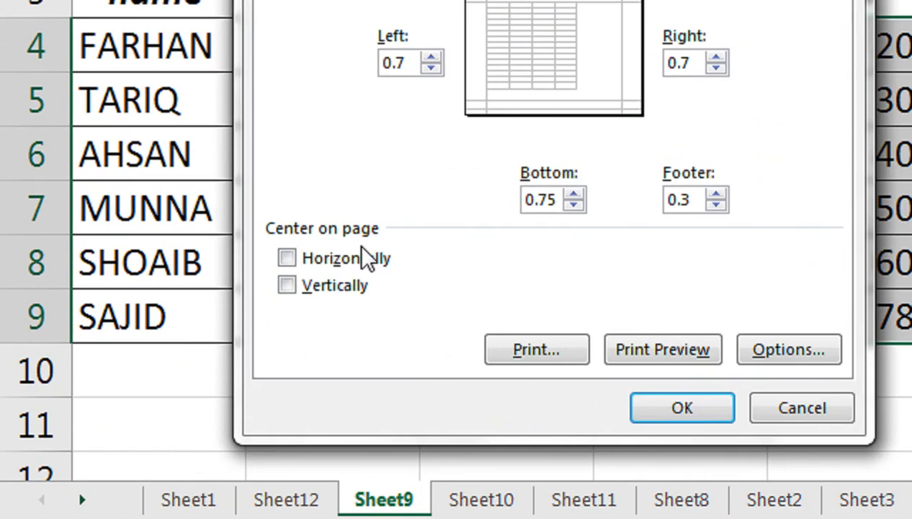
click(286, 258)
click(292, 284)
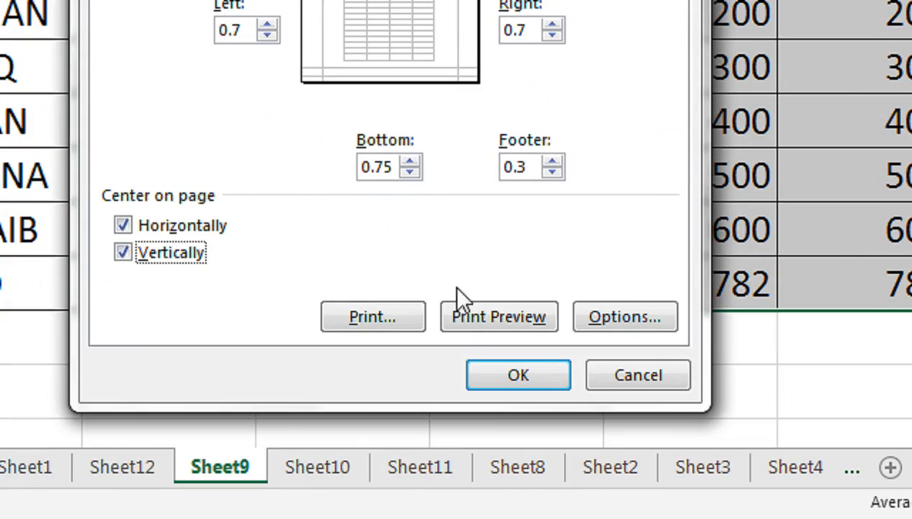
click(465, 322)
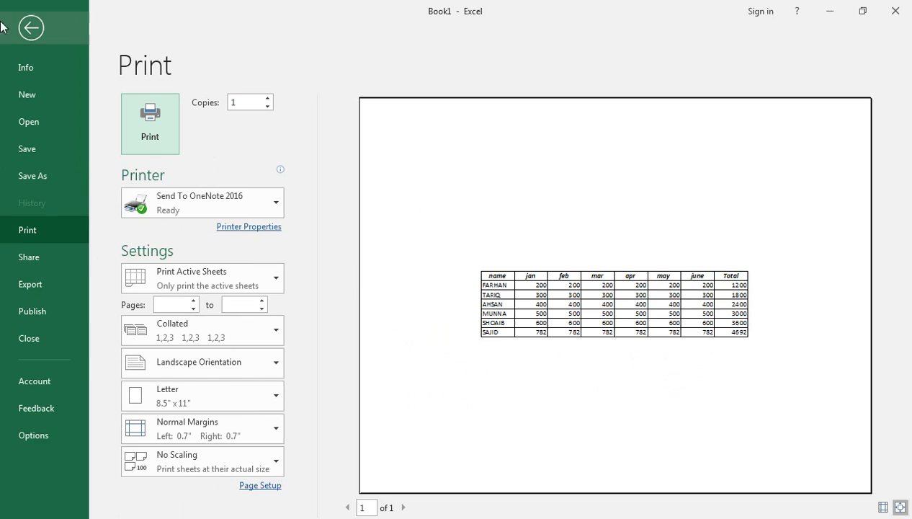
click(29, 27)
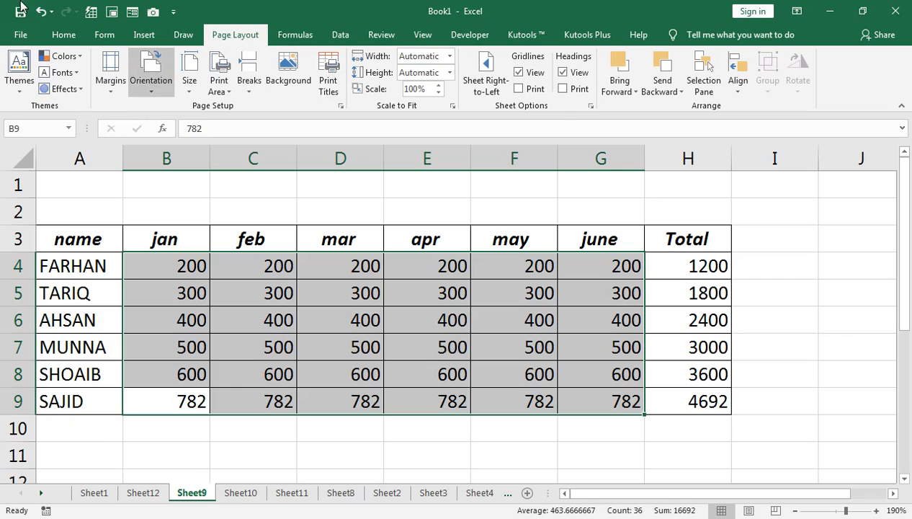
Review the tips list on Sheet1 and switch to the general.xlsx customer ledger workbook.
click(91, 492)
scroll(72, 389, down, 1)
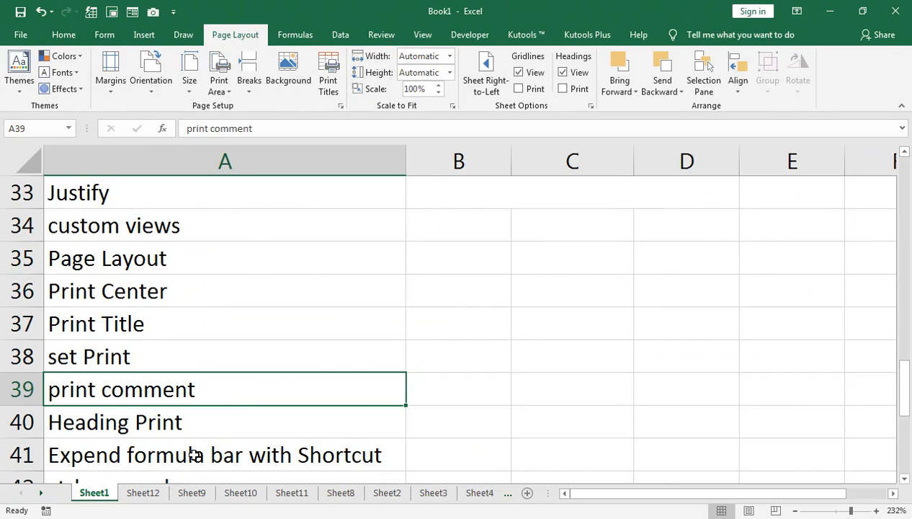
click(406, 447)
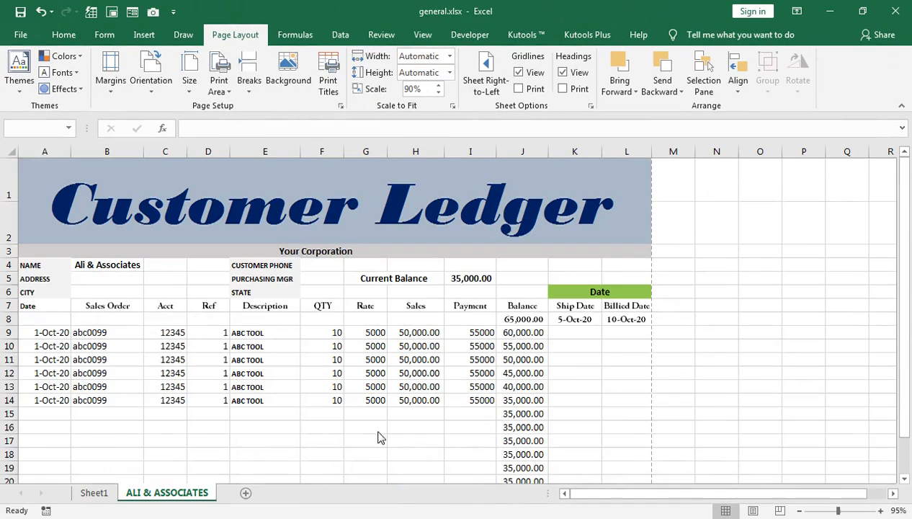
Select the header row A7:J7 and give it a yellow fill.
drag(50, 306, 475, 401)
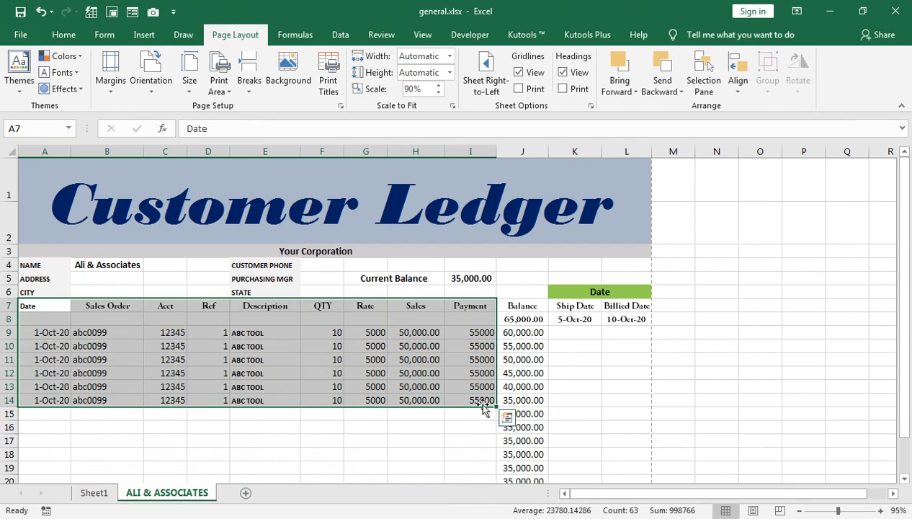
drag(509, 312, 43, 306)
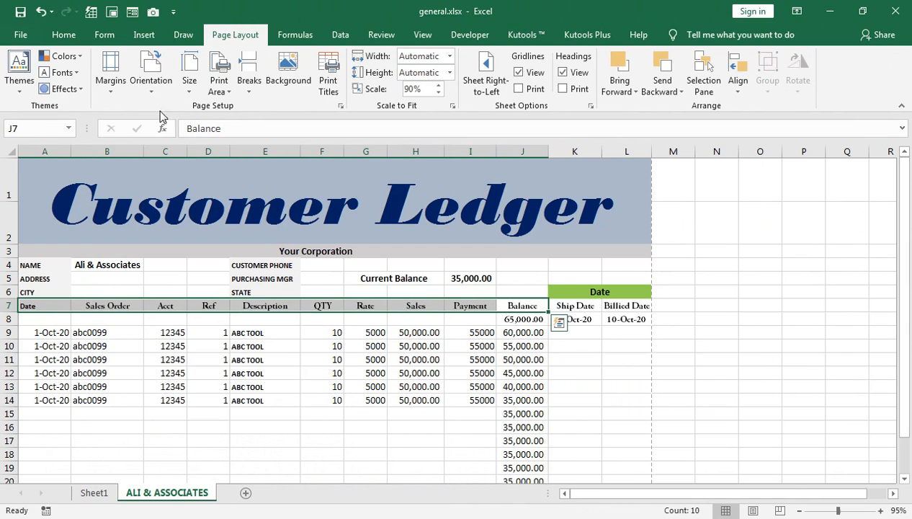
click(64, 35)
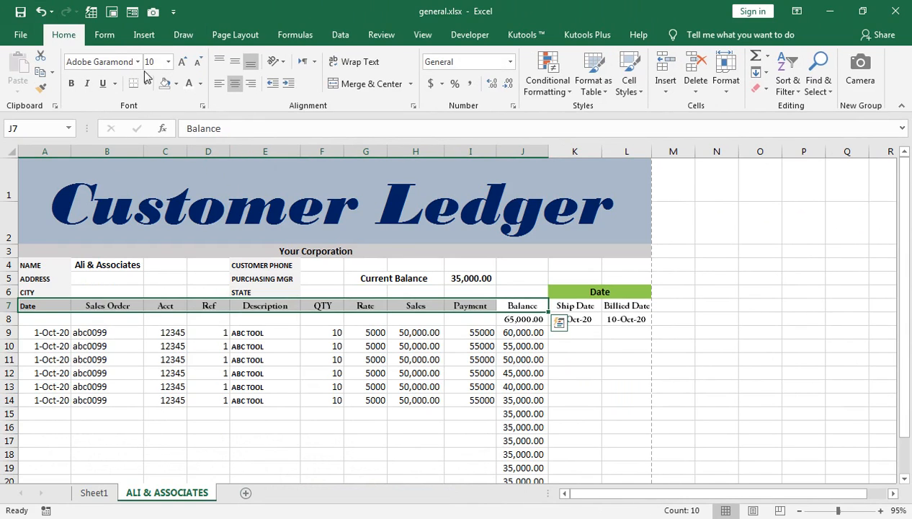
click(176, 83)
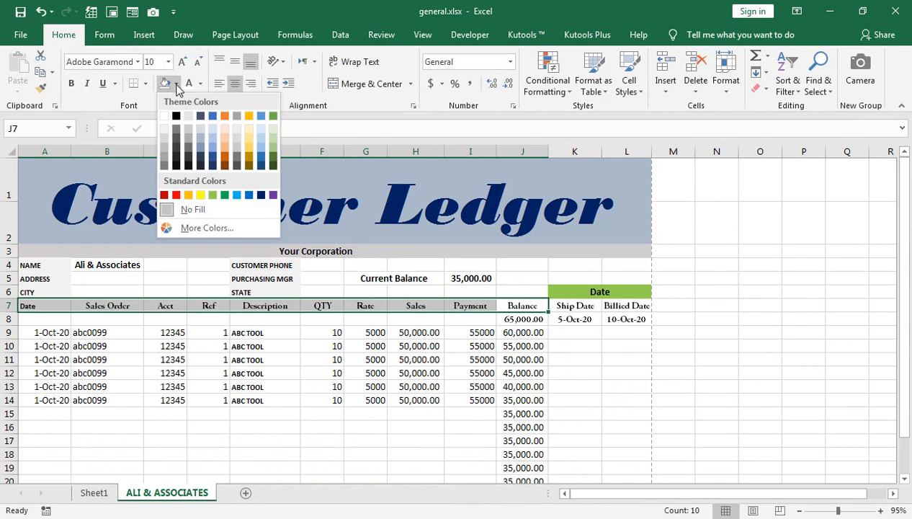
click(202, 195)
Open the print preview of the ledger and page through to page 5.
drag(79, 332, 500, 476)
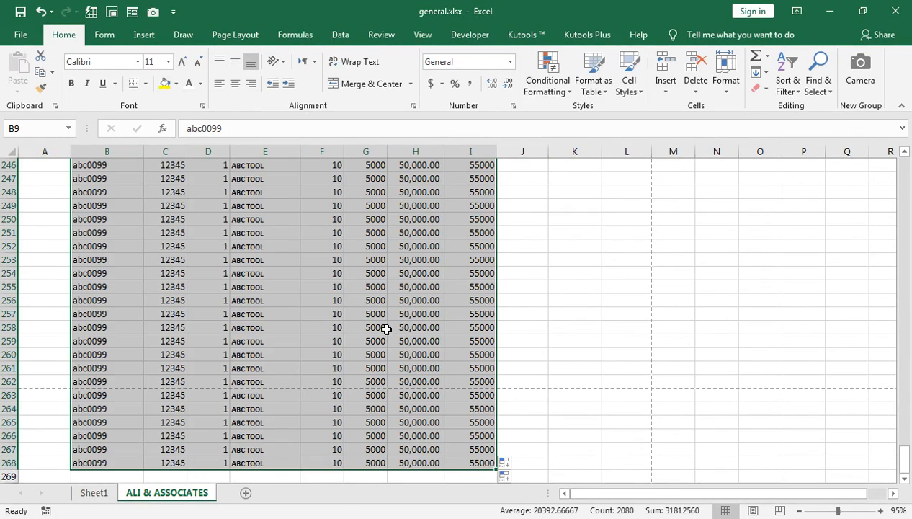
click(289, 291)
scroll(287, 303, up, 20)
click(20, 35)
click(22, 230)
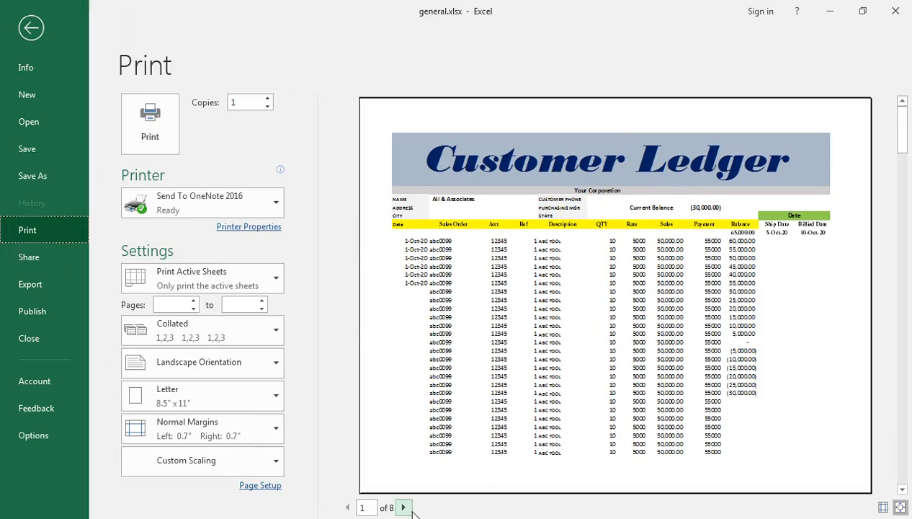
click(405, 507)
click(404, 508)
click(405, 508)
click(404, 507)
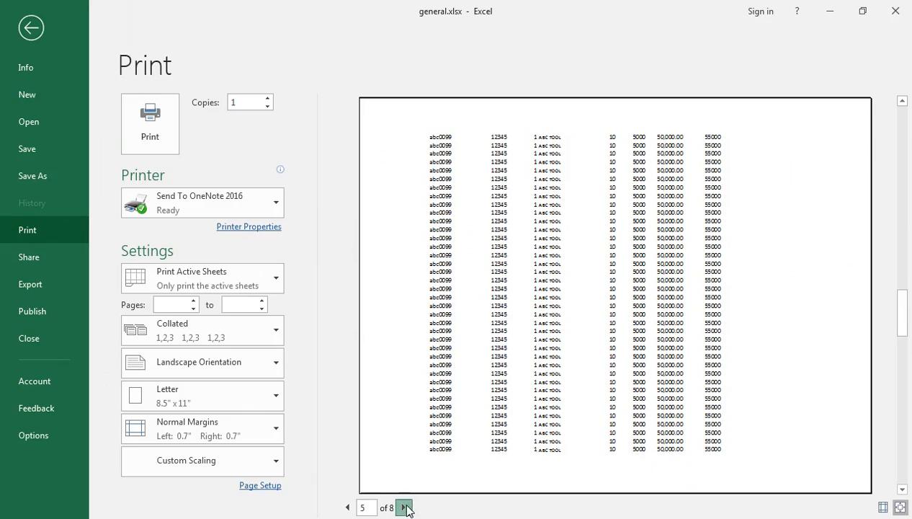
click(31, 28)
Set rows $3:$7 as the rows to repeat at top in Page Setup and open the print preview.
click(238, 35)
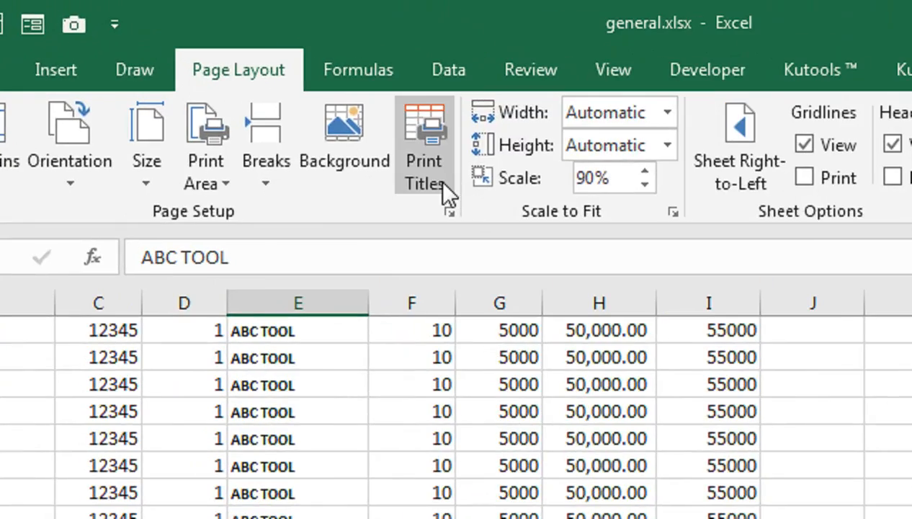
click(328, 85)
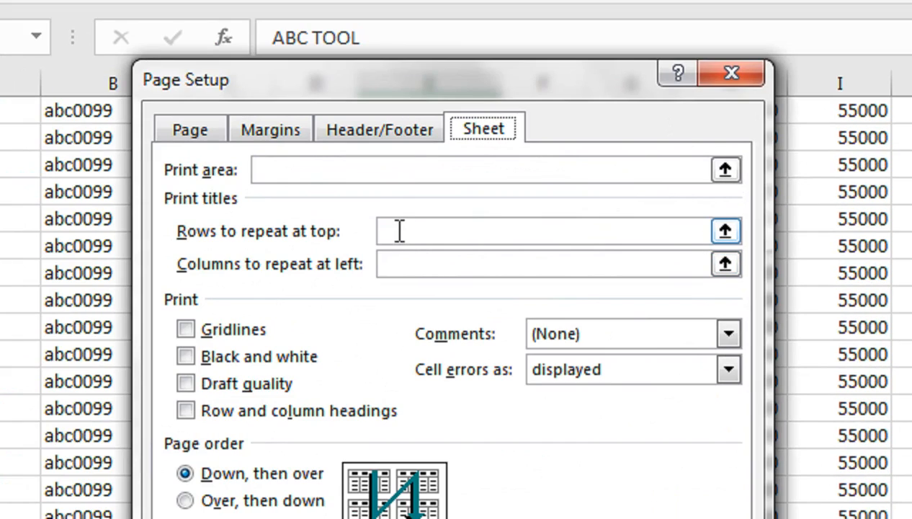
click(400, 231)
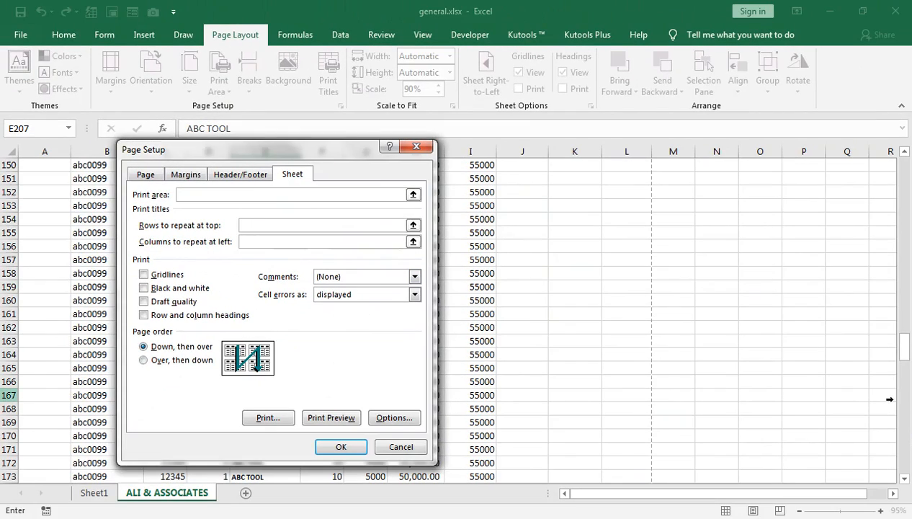
drag(903, 414, 906, 210)
scroll(906, 241, up, 13)
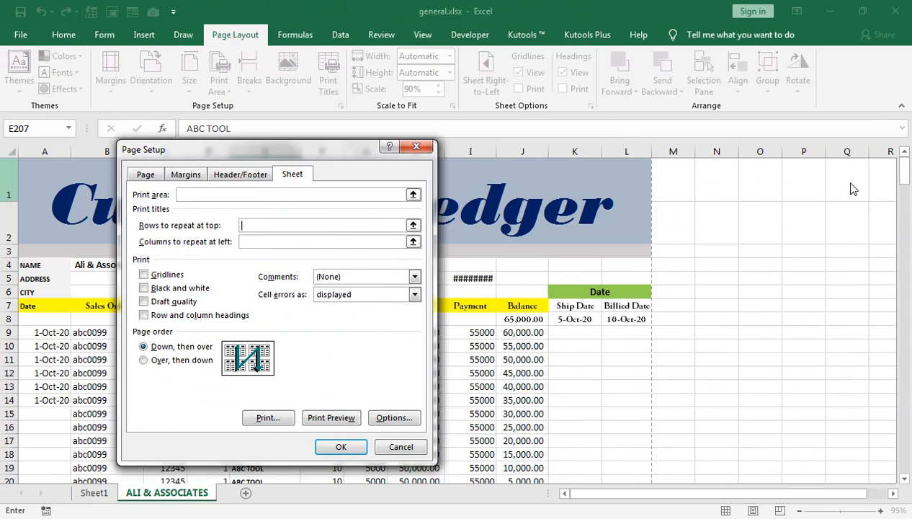
drag(252, 149, 301, 260)
click(302, 315)
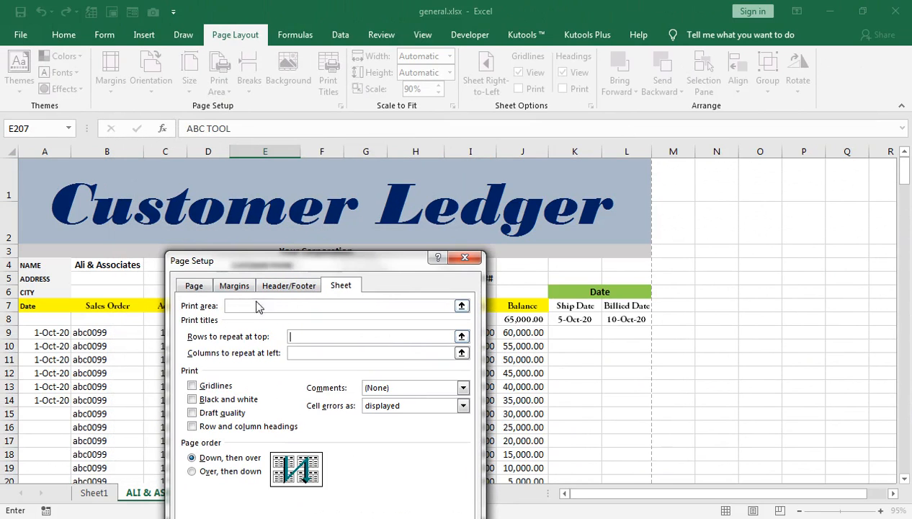
drag(227, 267, 231, 366)
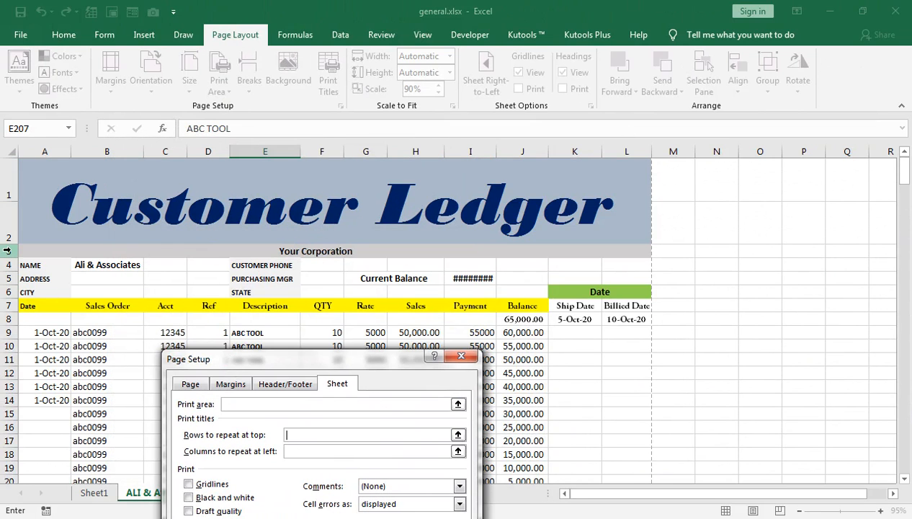
drag(8, 249, 7, 307)
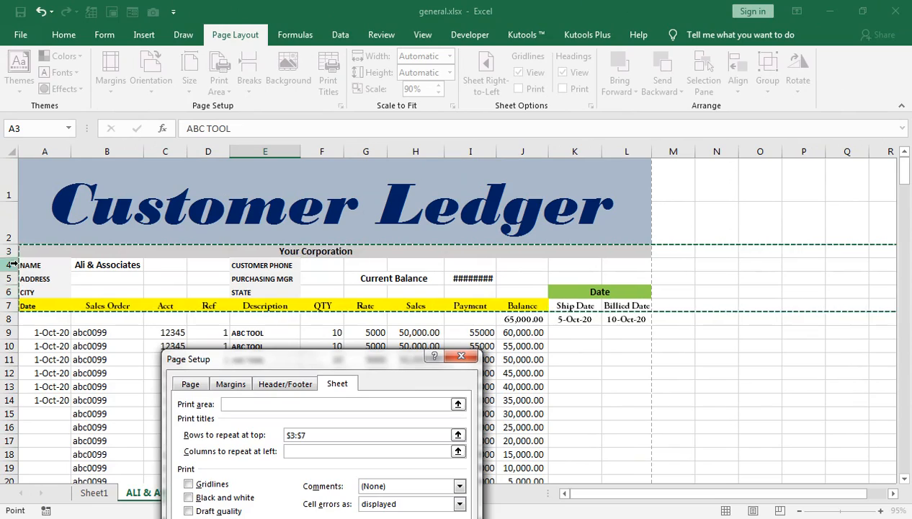
drag(284, 356, 265, 176)
click(351, 444)
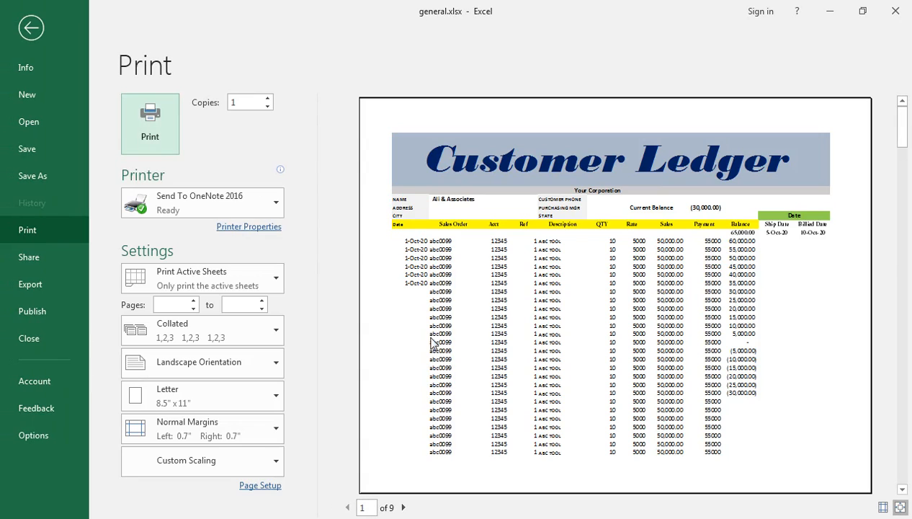
Page through the print preview to page 7 and return to the worksheet.
click(404, 507)
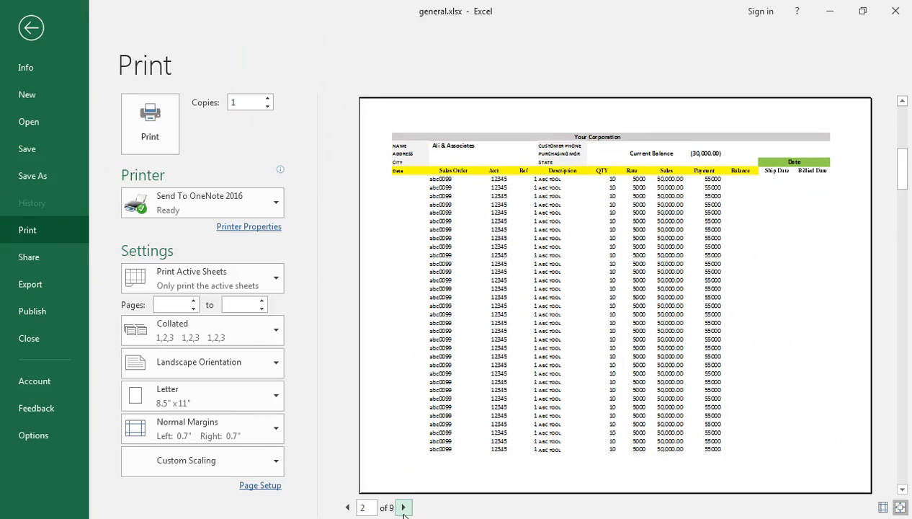
click(403, 507)
click(403, 507)
click(403, 507)
click(404, 508)
click(404, 507)
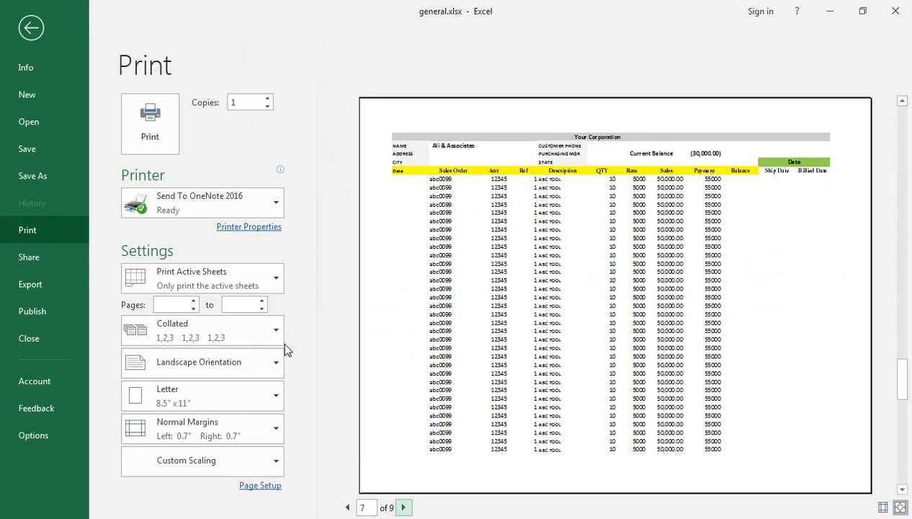
click(31, 27)
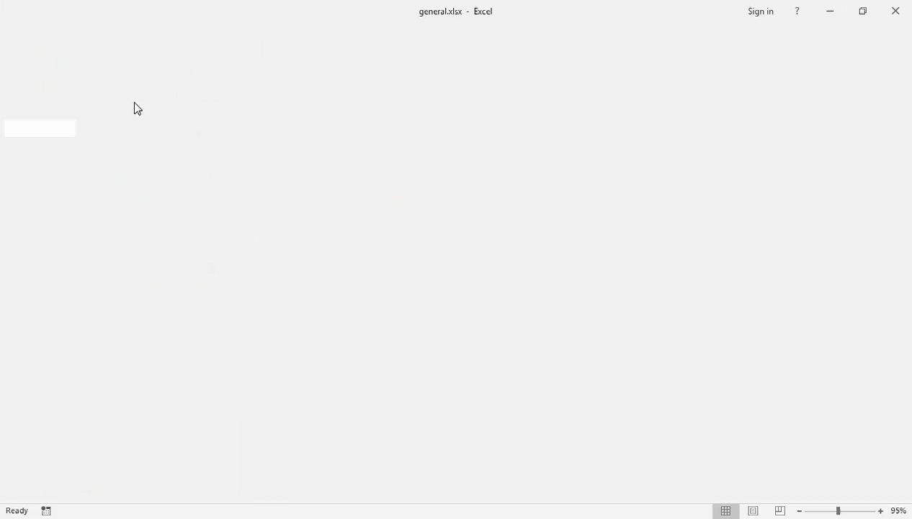
Check the next tip in the tips workbook and switch back to the ledger.
click(83, 447)
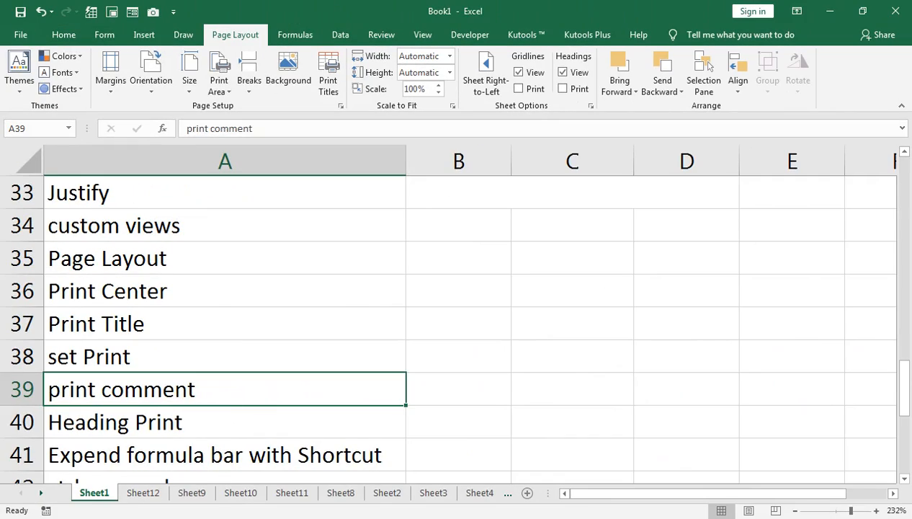
mouse_move(261, 508)
click(358, 456)
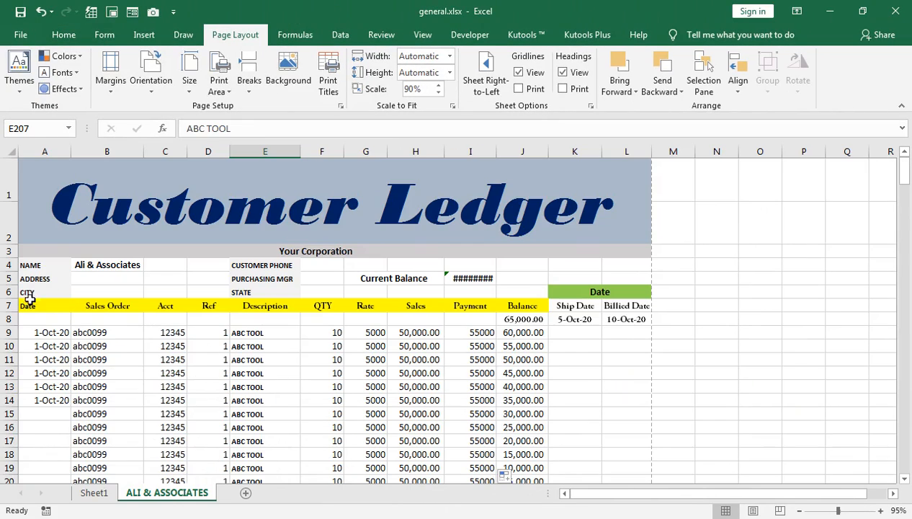
Set the print area to A7:J14 of the ledger and check it in the print preview.
scroll(59, 329, down, 10)
scroll(59, 332, up, 6)
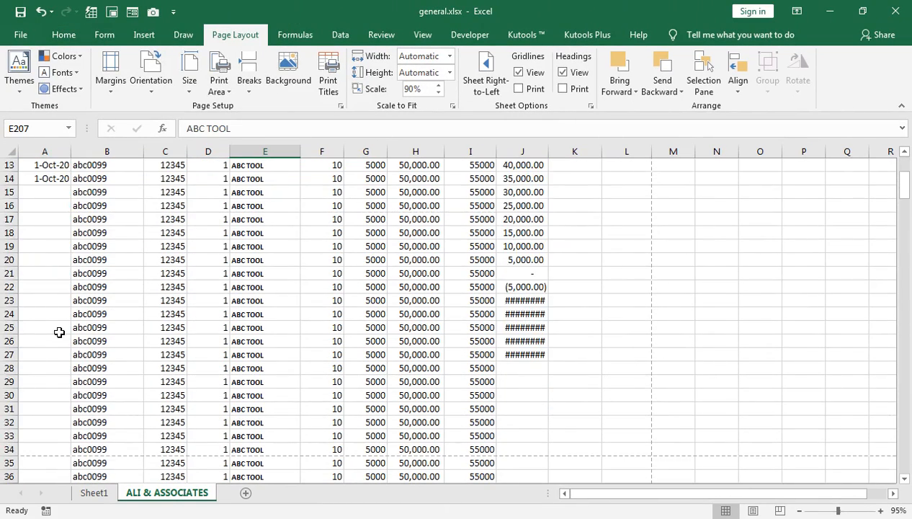
scroll(59, 333, up, 4)
drag(38, 305, 516, 404)
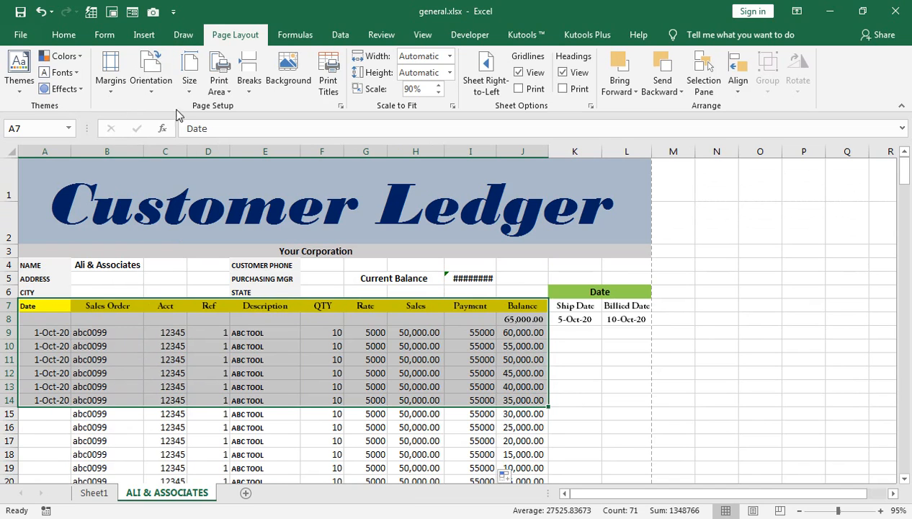
click(219, 81)
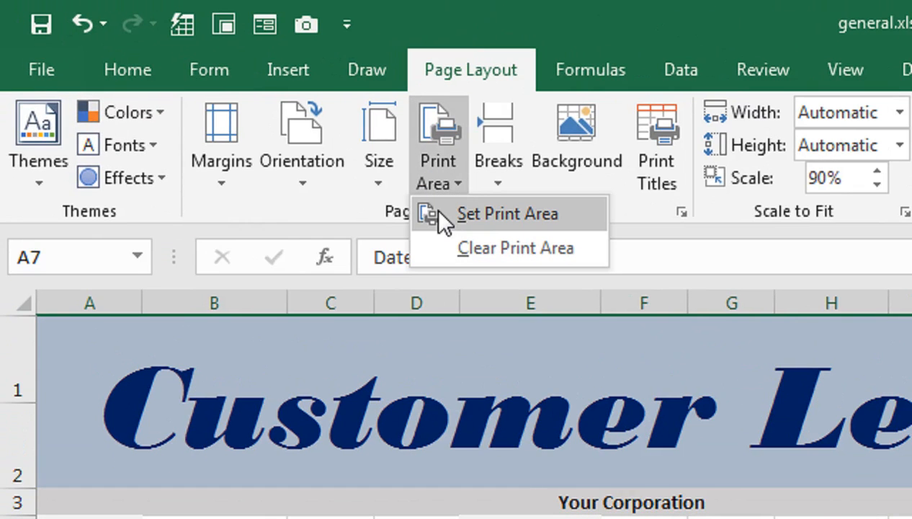
click(438, 211)
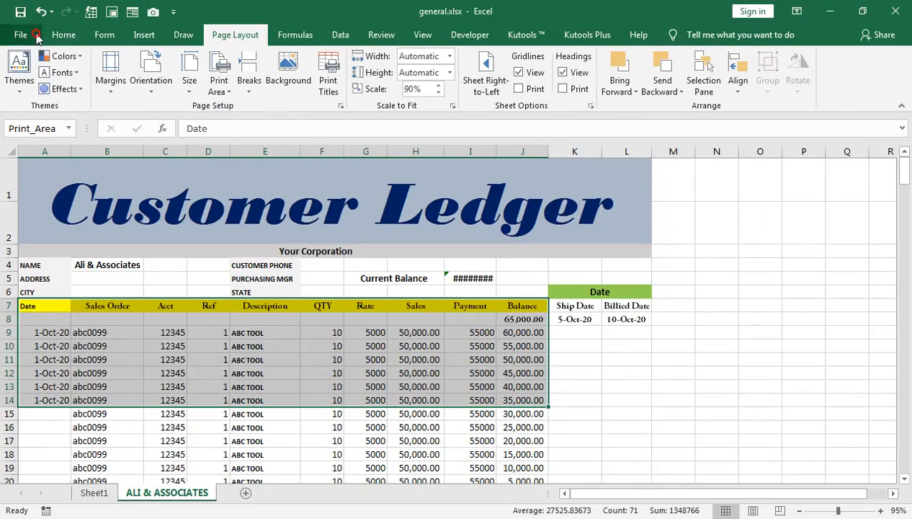
click(33, 34)
click(46, 230)
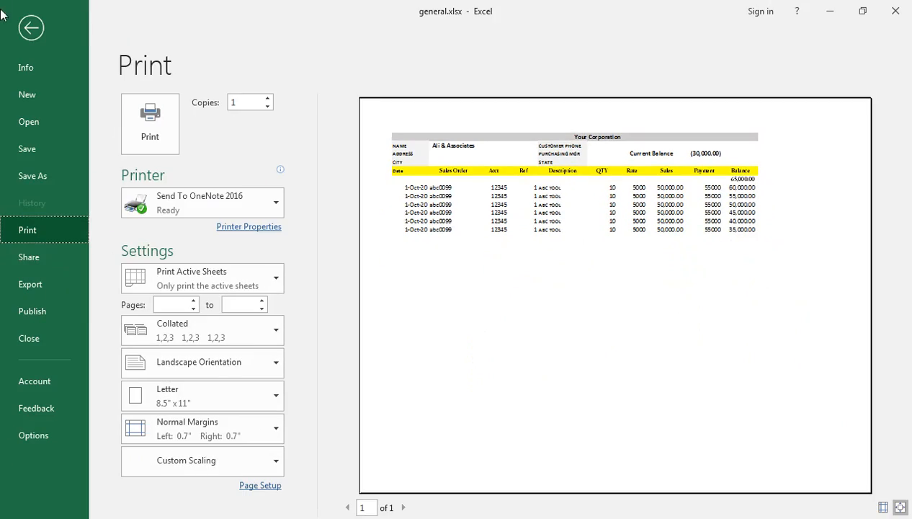
Clear the print area of the ledger sheet.
click(16, 26)
click(223, 91)
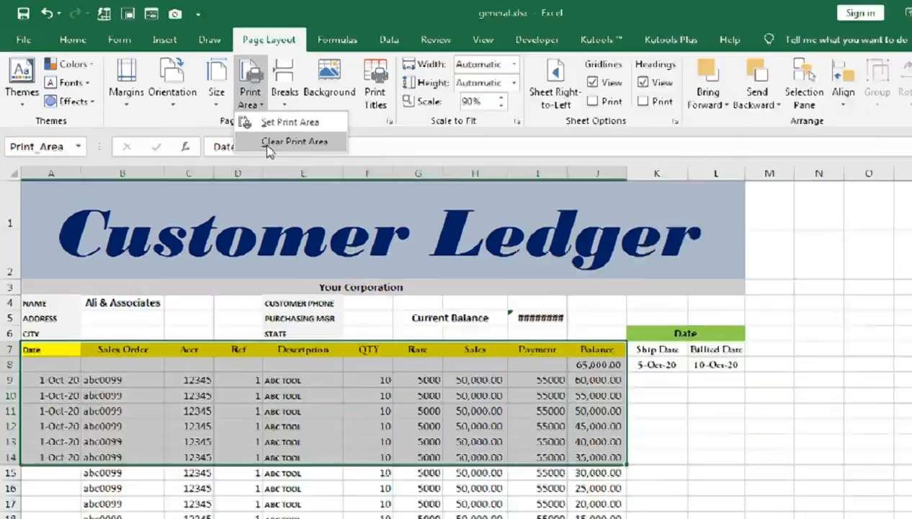
click(464, 254)
click(38, 70)
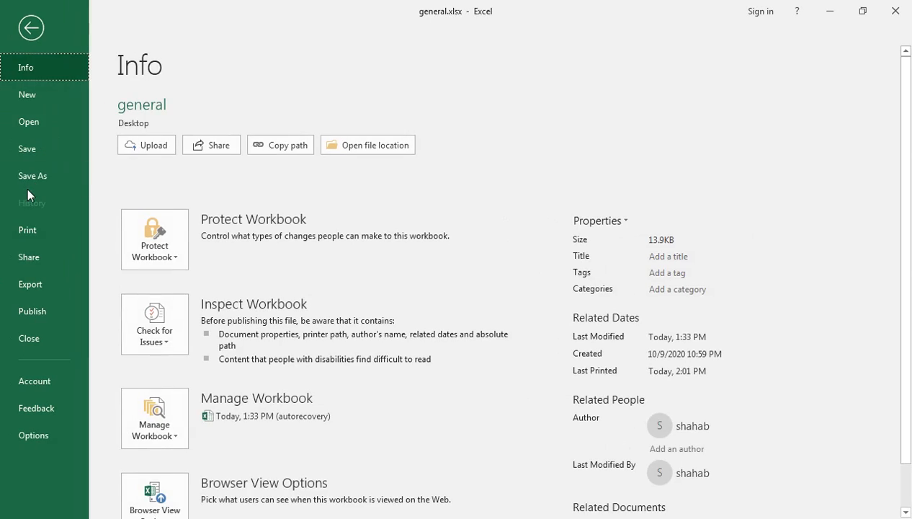
click(41, 248)
click(43, 231)
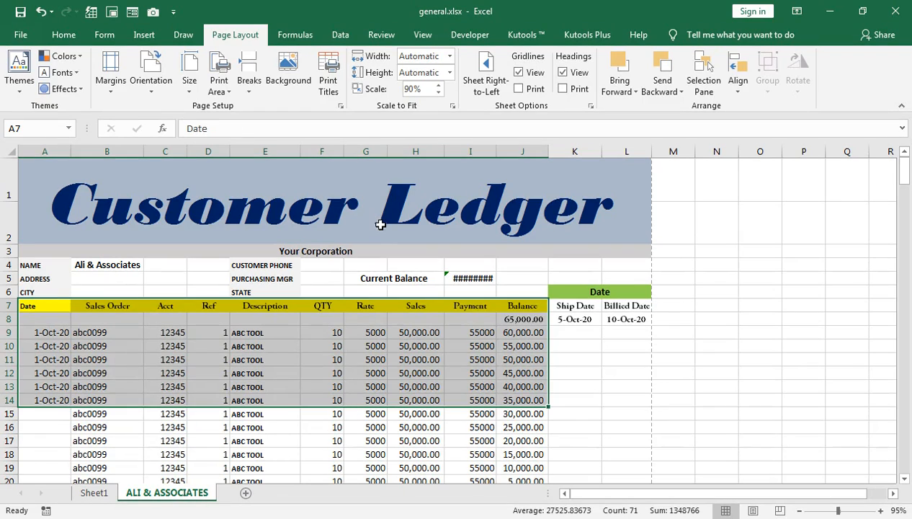
Review the next tips in the tips workbook and return to the ledger workbook.
click(320, 305)
mouse_move(216, 517)
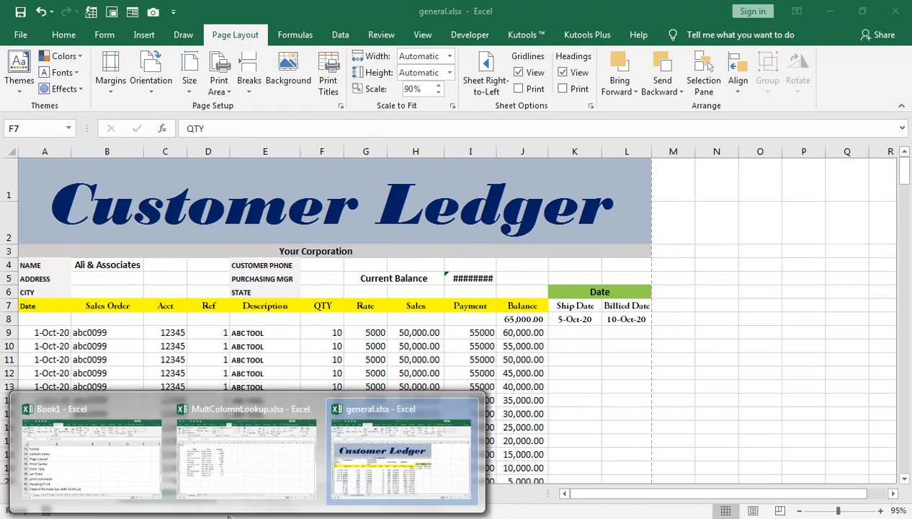
click(96, 443)
scroll(112, 385, down, 1)
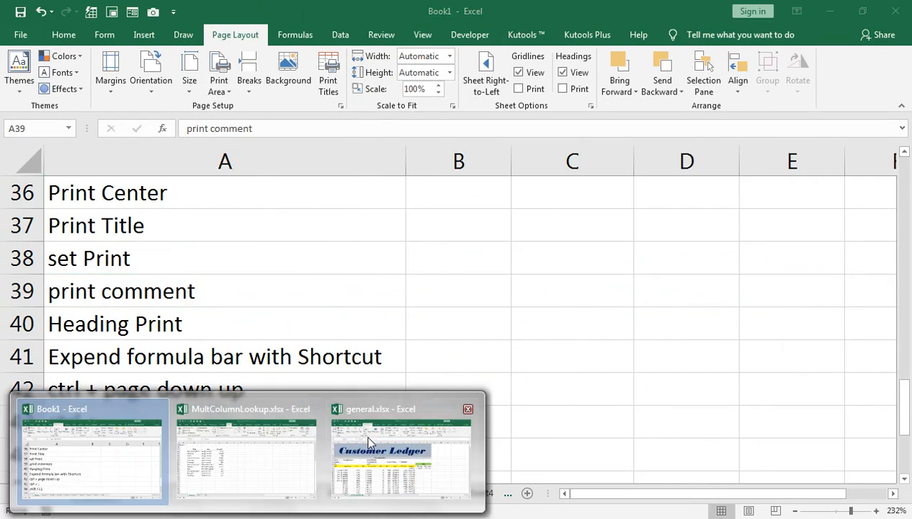
click(363, 440)
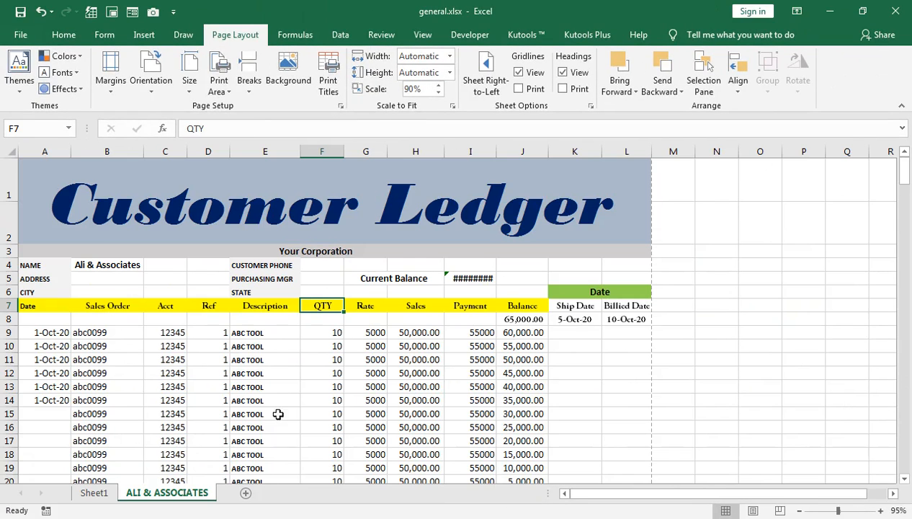
Add a comment reading ASDASDDASDFSDF to cell E9.
click(246, 329)
click(381, 35)
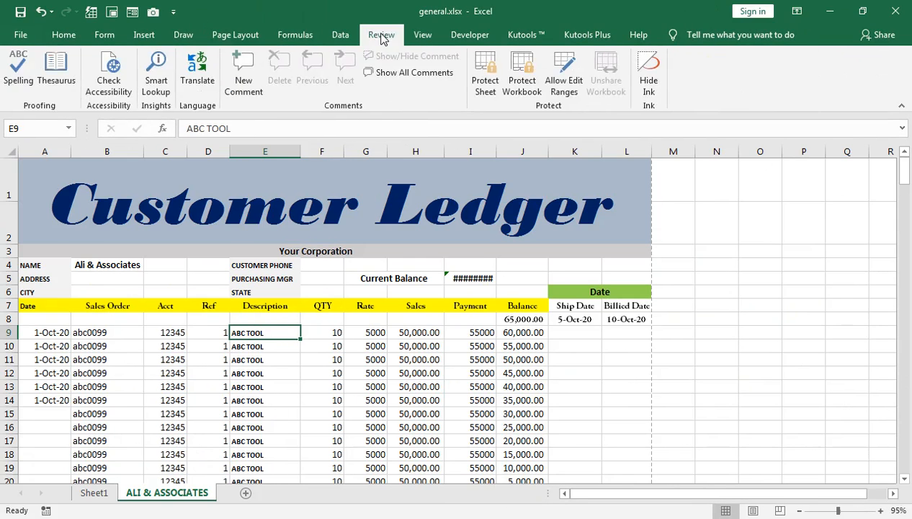
click(245, 87)
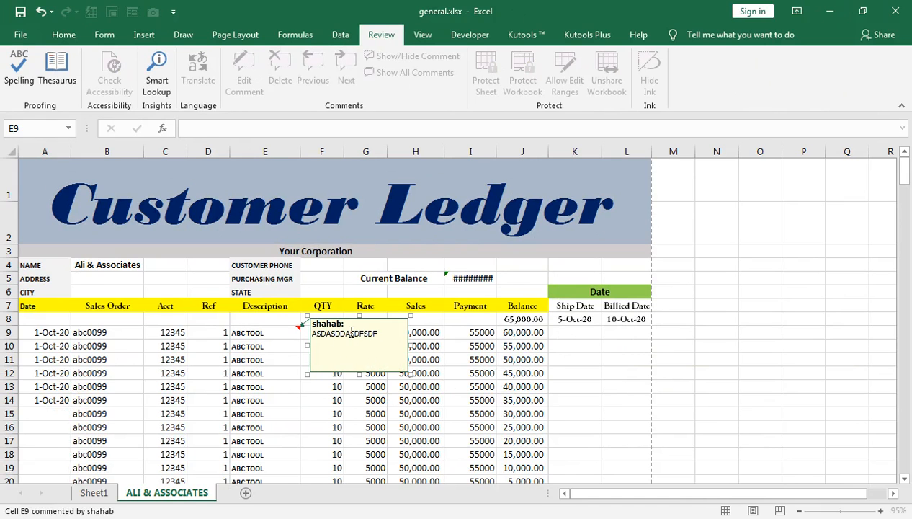
click(361, 398)
Add a comment reading EWRRRRRRRRRRRRRRR to cell H14.
key(ctrl+Down)
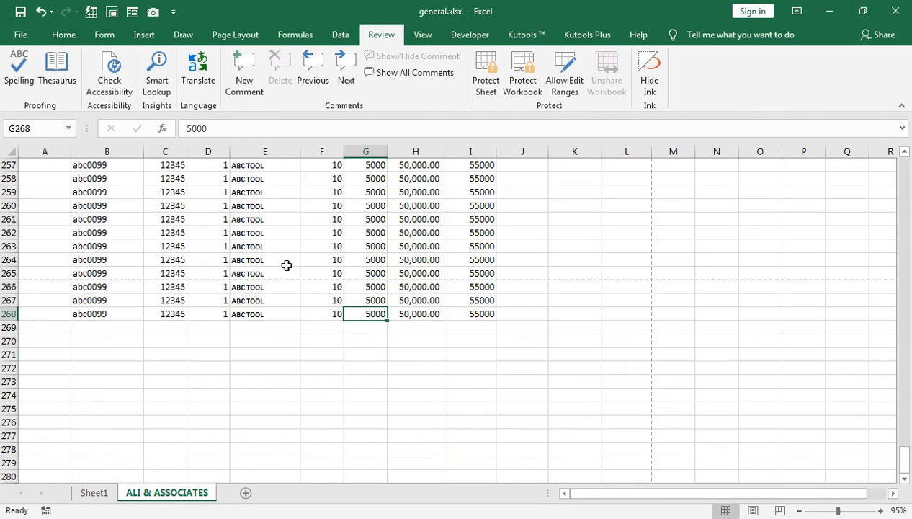
scroll(305, 284, up, 20)
scroll(301, 305, up, 20)
key(ctrl+Up)
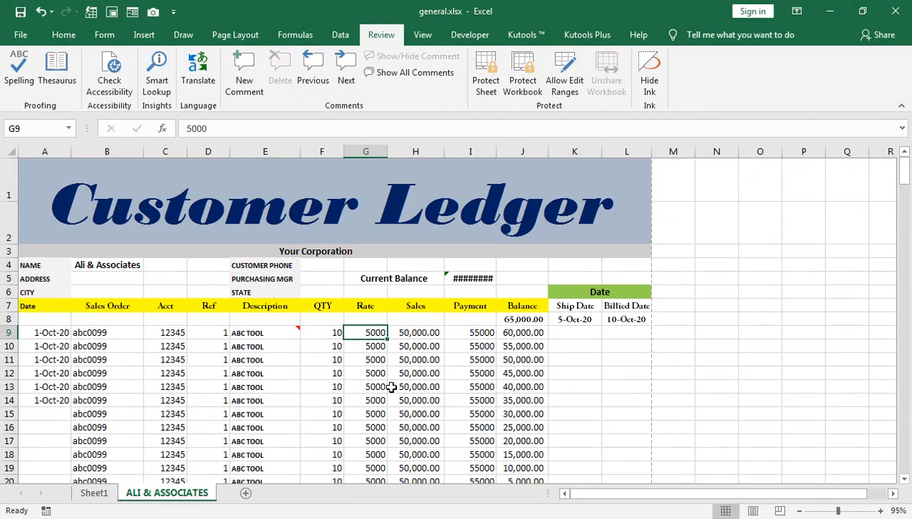
click(398, 397)
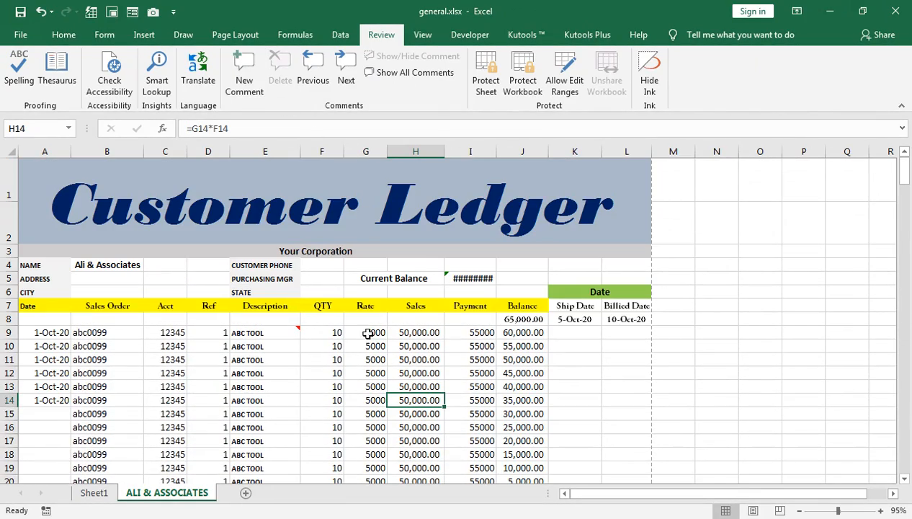
click(244, 72)
text(EWRRRRRRRRR)
click(471, 326)
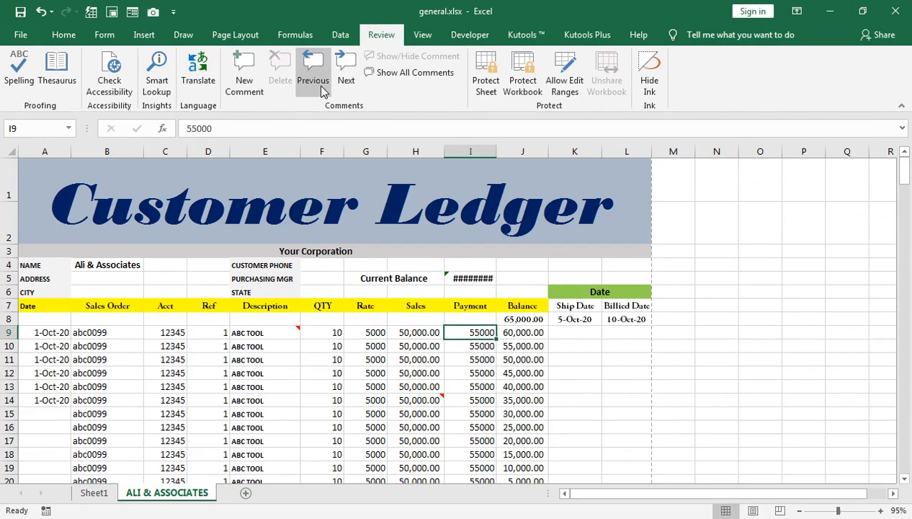
Show all comments, set Page Setup to print comments as displayed on sheet, and open the print preview.
click(386, 73)
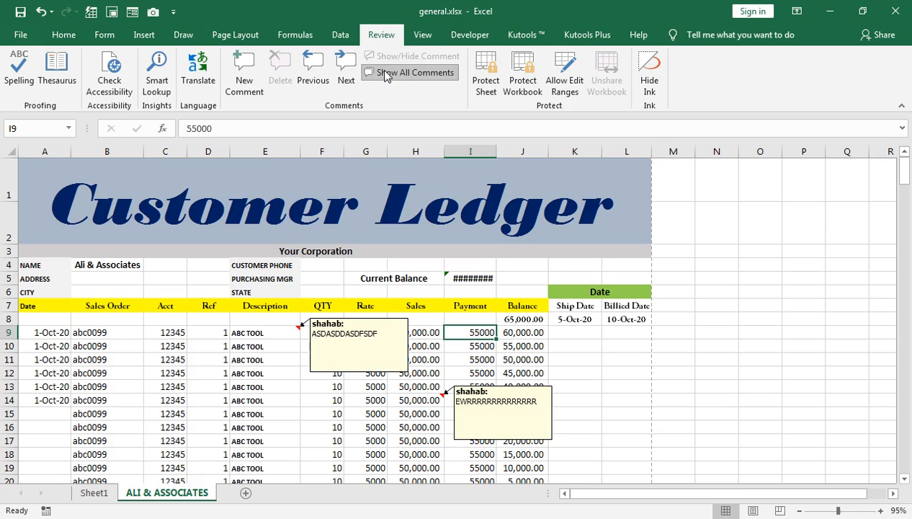
click(234, 34)
click(340, 106)
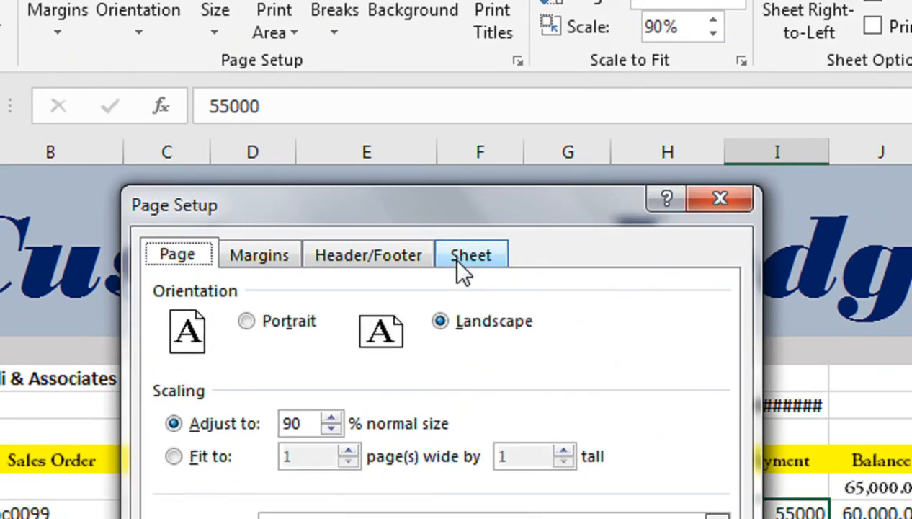
click(314, 206)
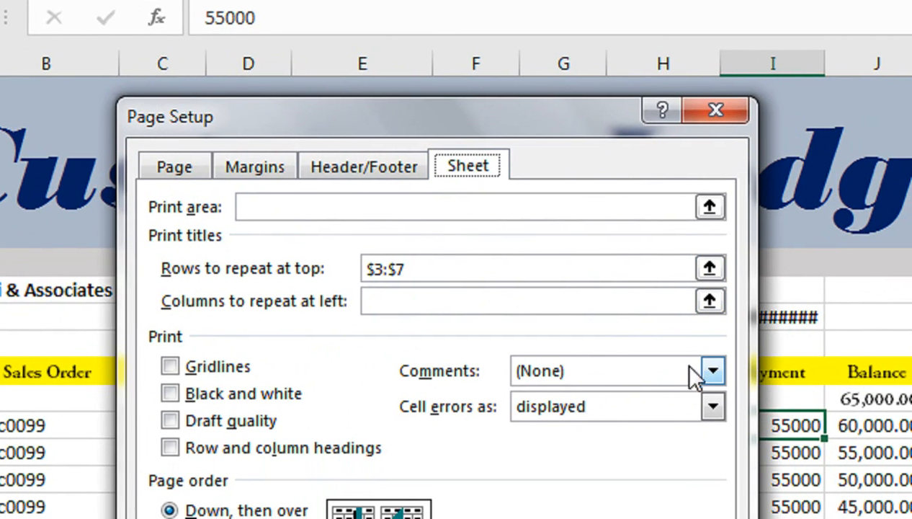
click(695, 371)
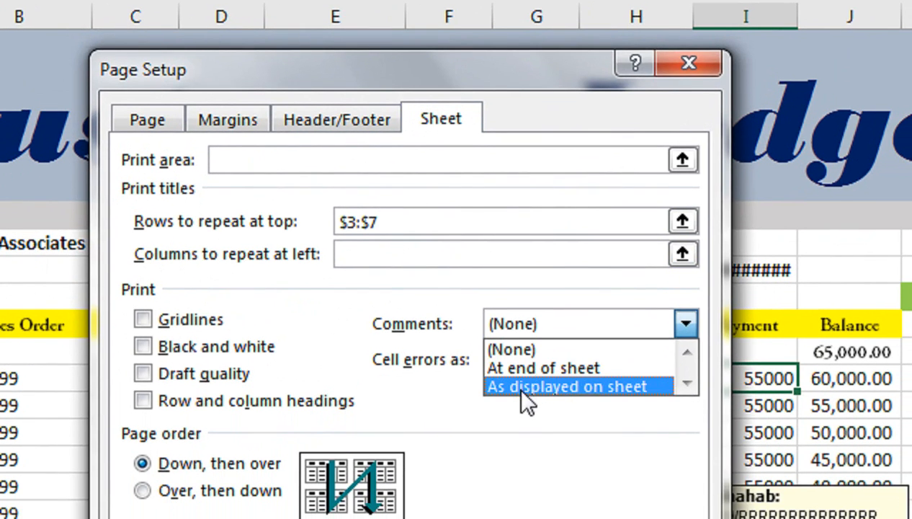
click(527, 395)
click(348, 448)
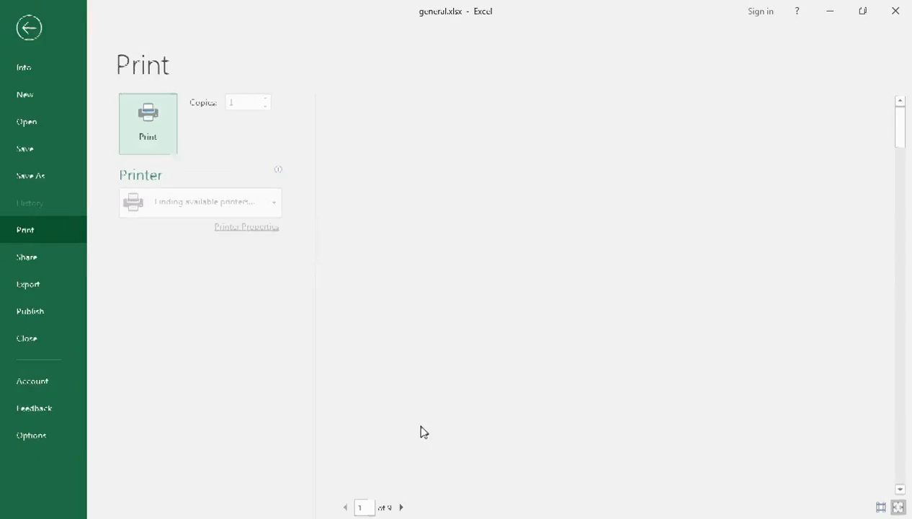
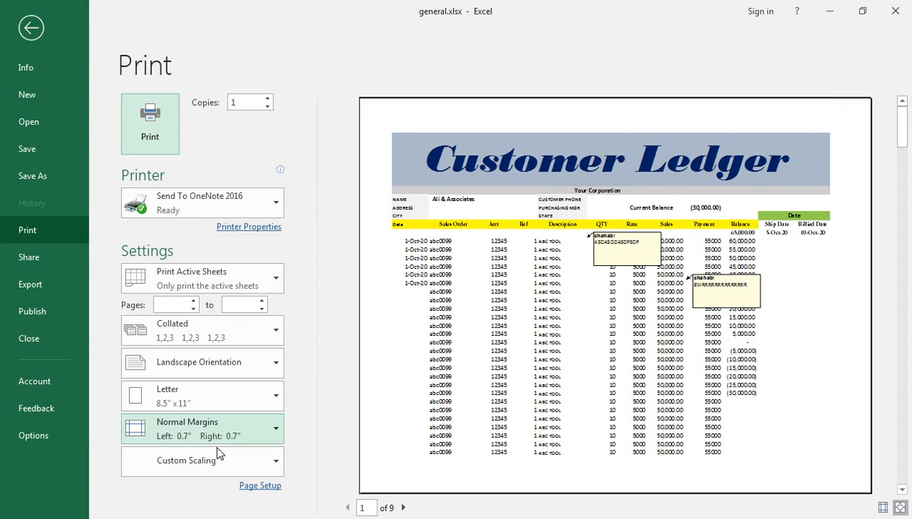
Leave the print preview, switch to the tips workbook and examine the print options on the Sheet tab of Page Setup without applying them.
click(31, 29)
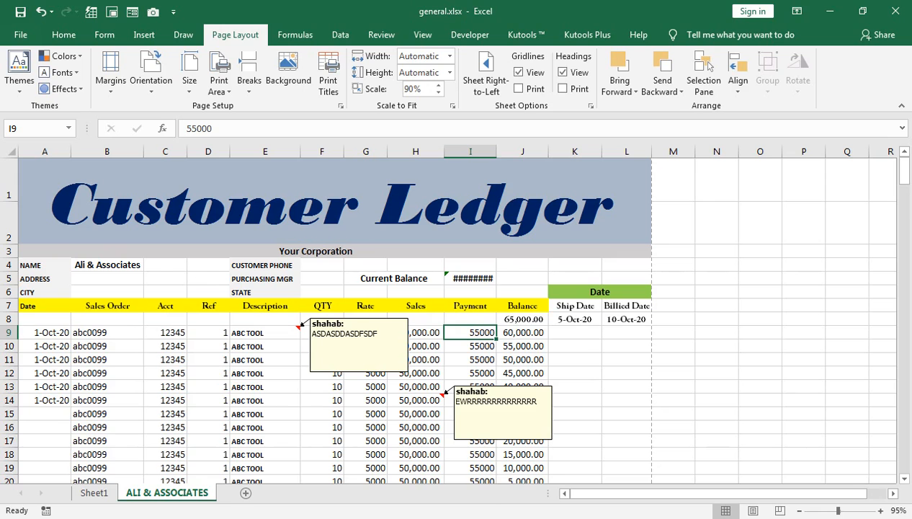
key(alt+Tab)
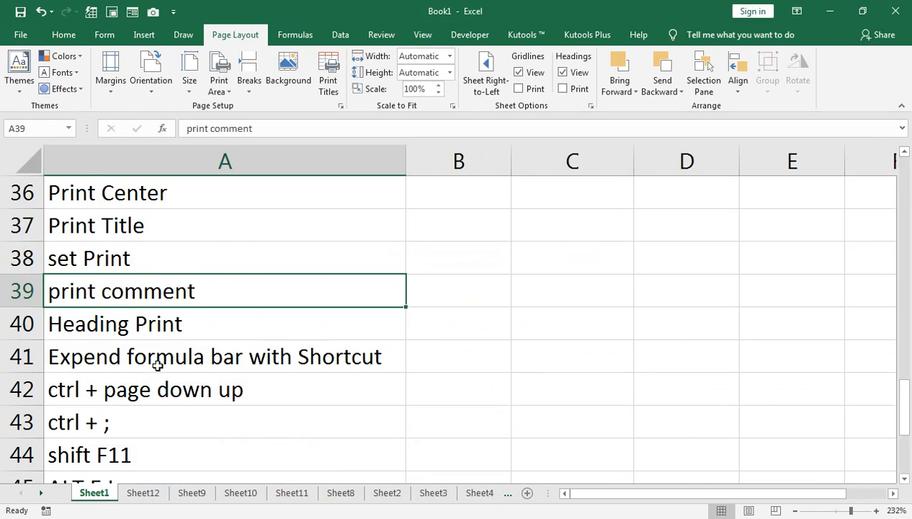
scroll(157, 365, down, 1)
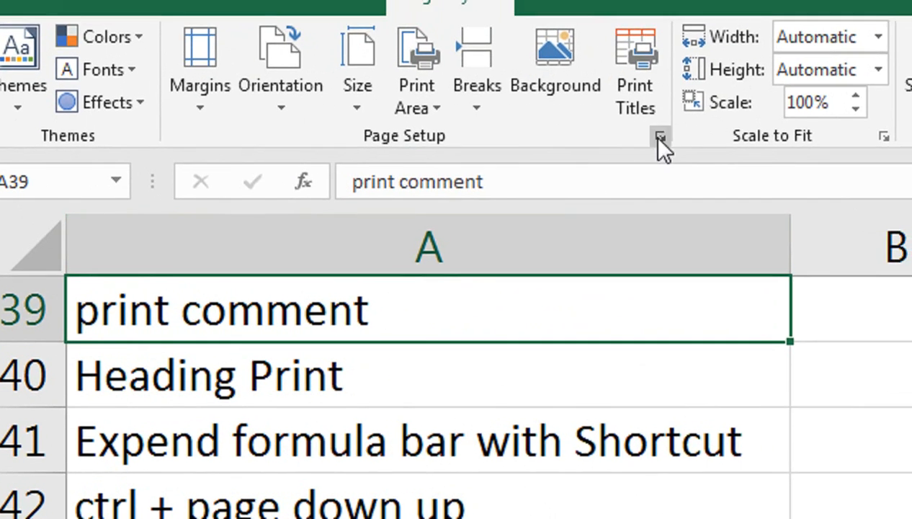
click(659, 137)
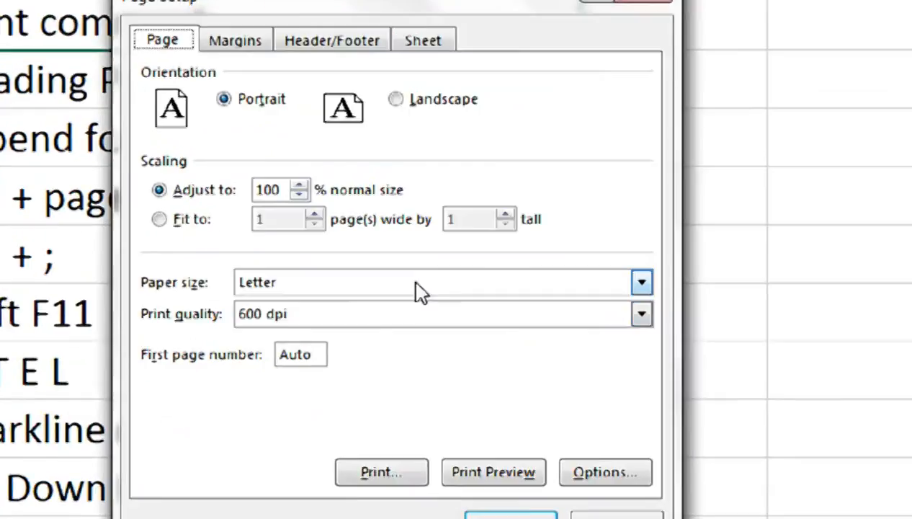
click(487, 157)
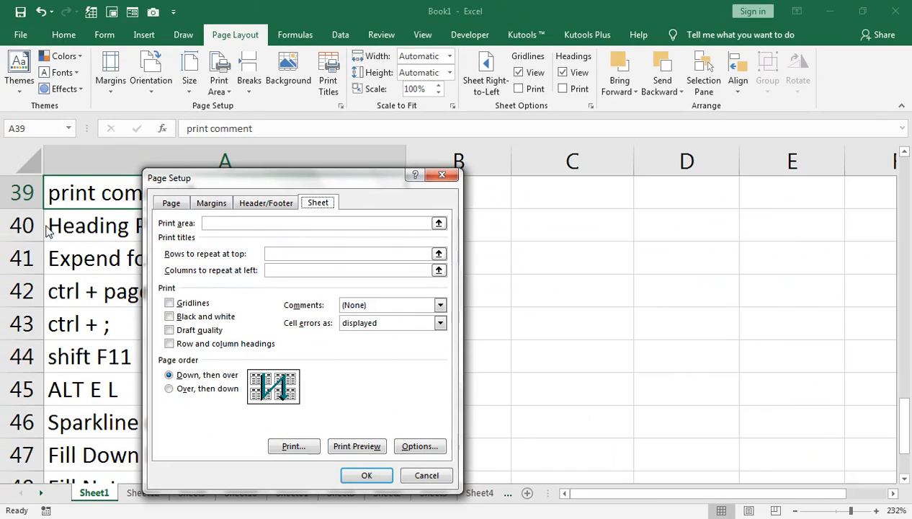
click(425, 475)
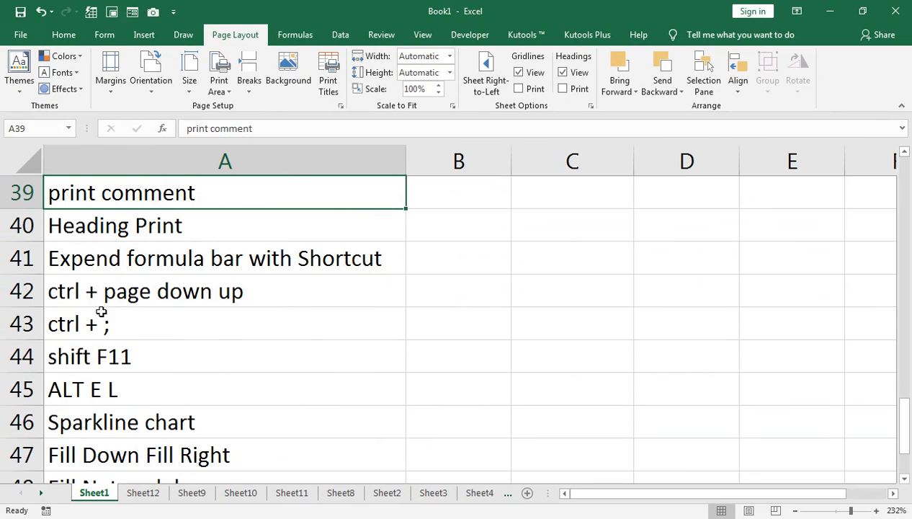
Expand the formula bar for cell A40 with its shortcut and collapse it again.
click(92, 227)
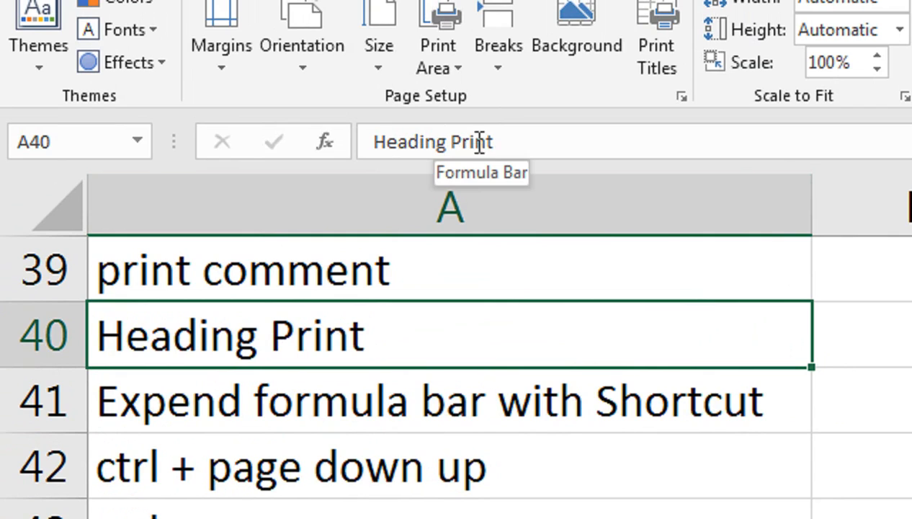
click(598, 144)
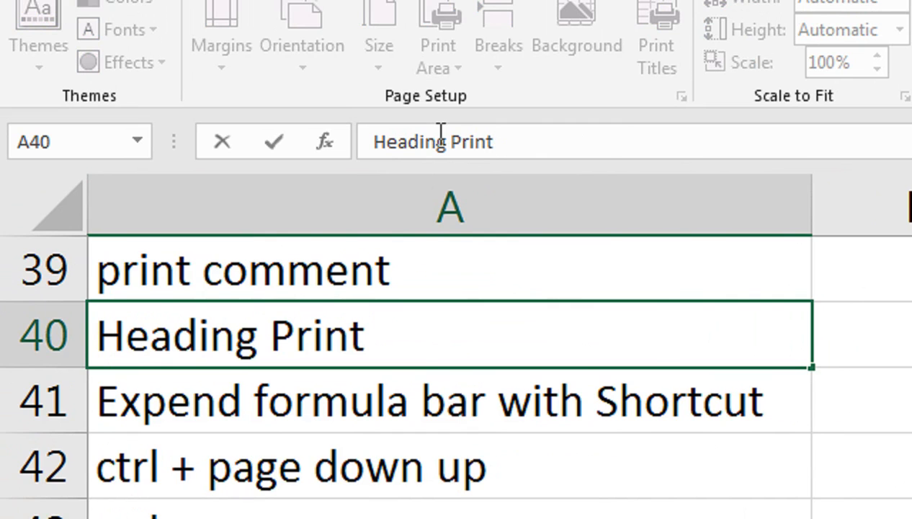
key(ctrl+shift+u)
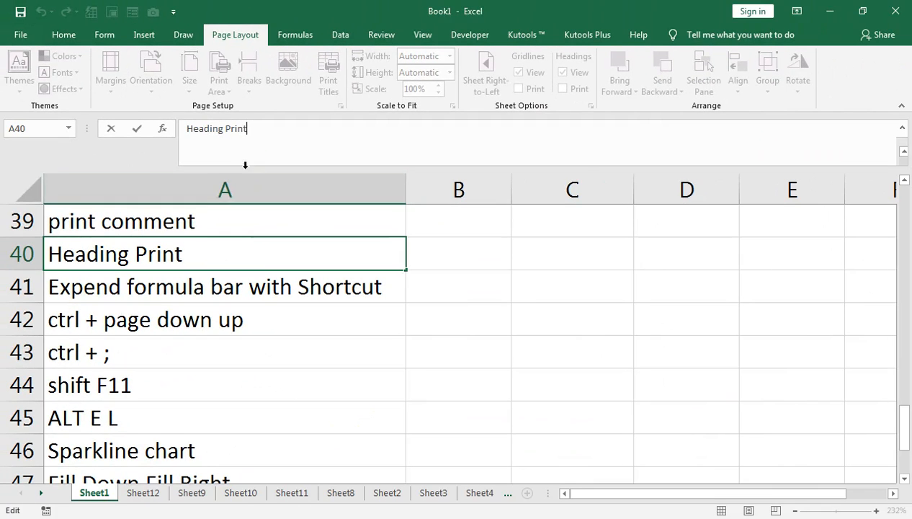
key(ctrl+shift+u)
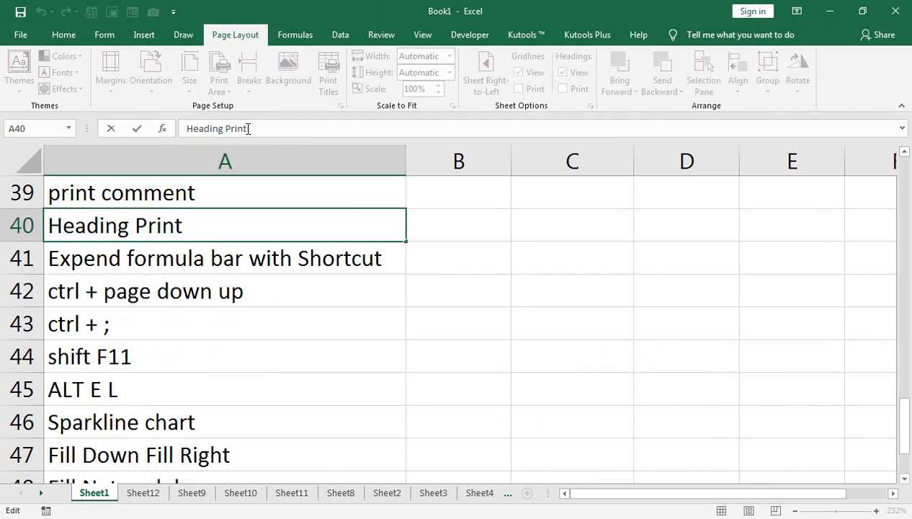
Move three sheets forward and back again to Sheet1 using the sheet-switching shortcuts.
click(181, 291)
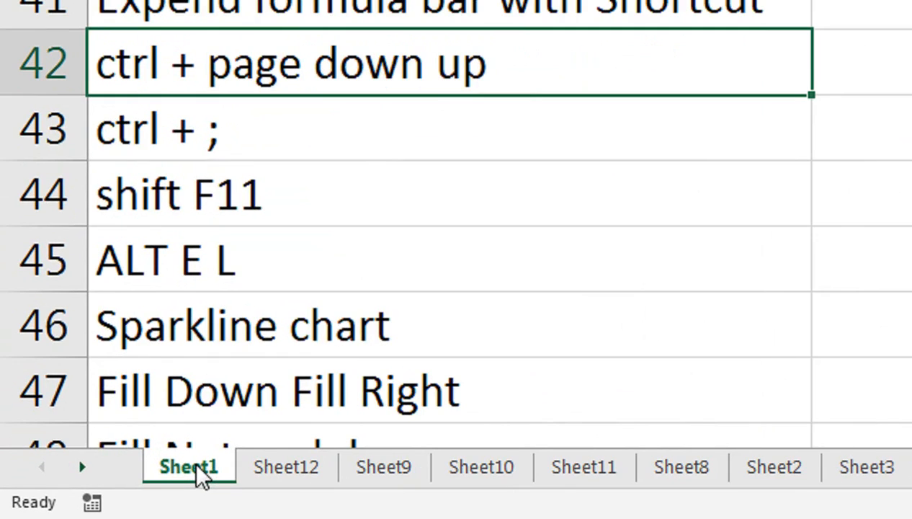
key(ctrl+Page_Down)
key(ctrl+Page_Down)
key(ctrl+Page_Down)
key(ctrl+Page_Down)
key(ctrl+Page_Down)
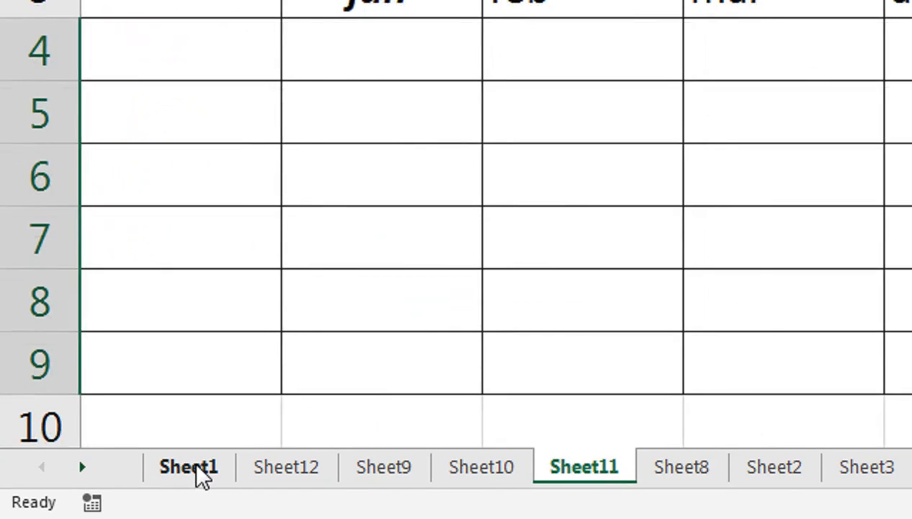
key(ctrl+Page_Up)
key(ctrl+Page_Up)
key(ctrl+Page_Up)
key(ctrl+Page_Up)
key(ctrl+Page_Up)
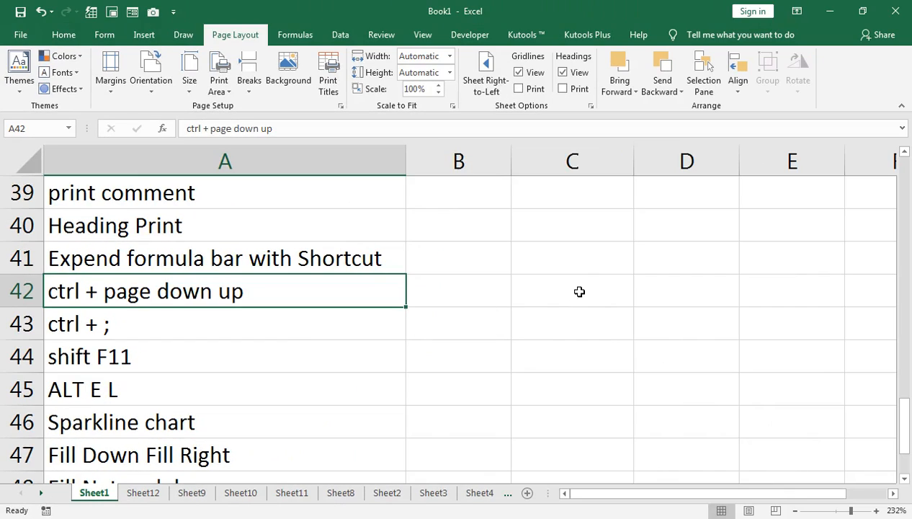
Insert today's date into cell C42 with the date shortcut and autofit column C.
click(579, 291)
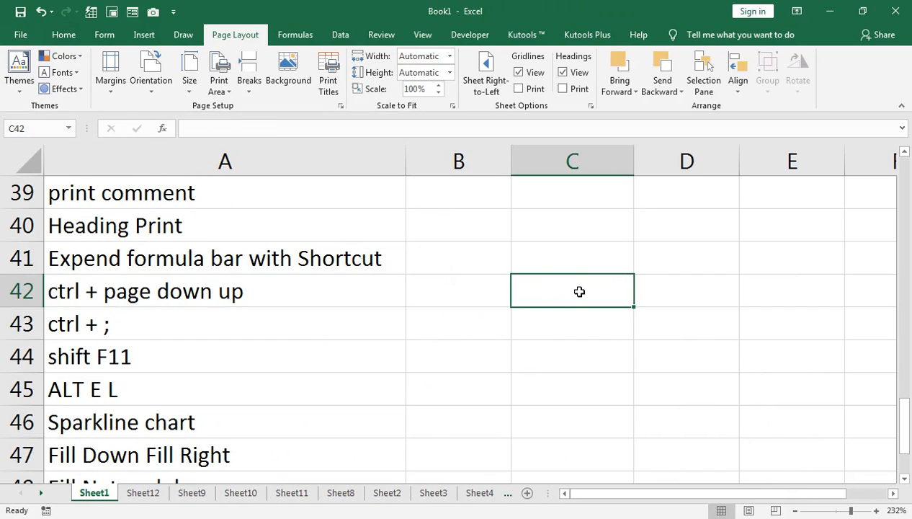
key(ctrl+semicolon)
key(Return)
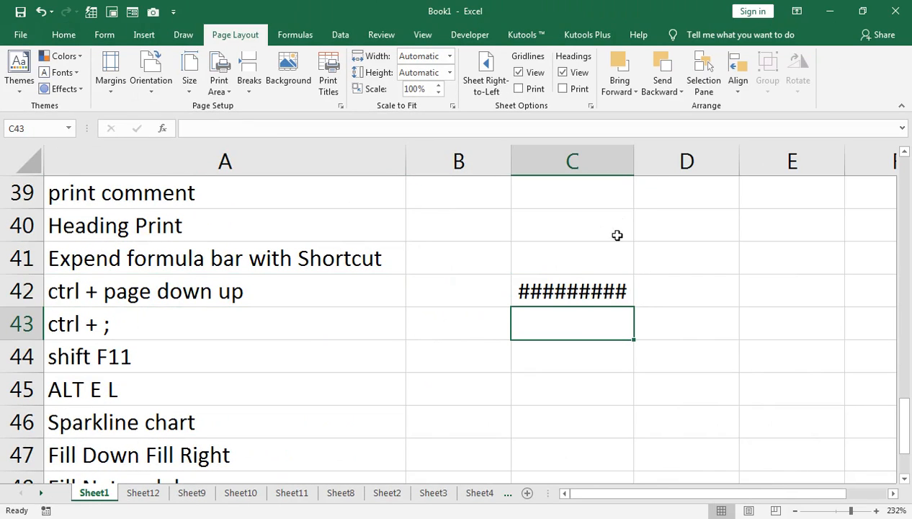
double_click(633, 161)
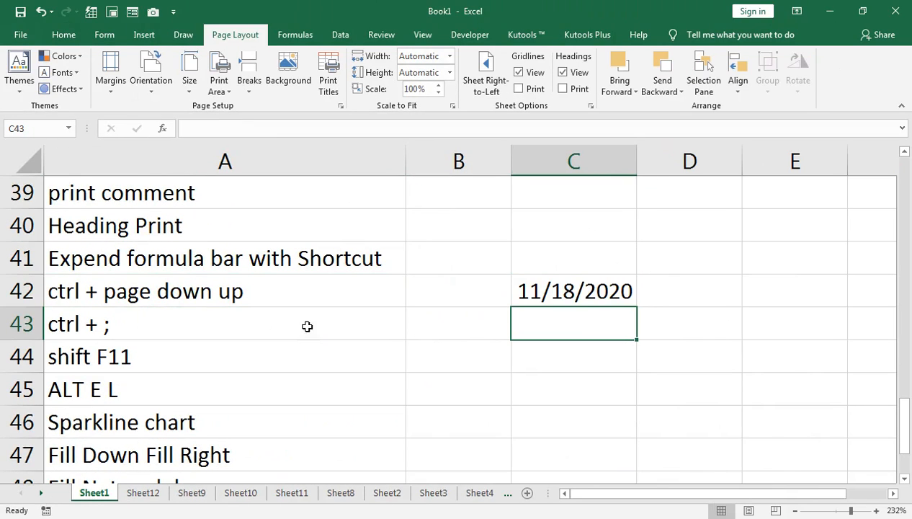
Insert two new worksheets with the Shift+F11 shortcut tip.
click(77, 355)
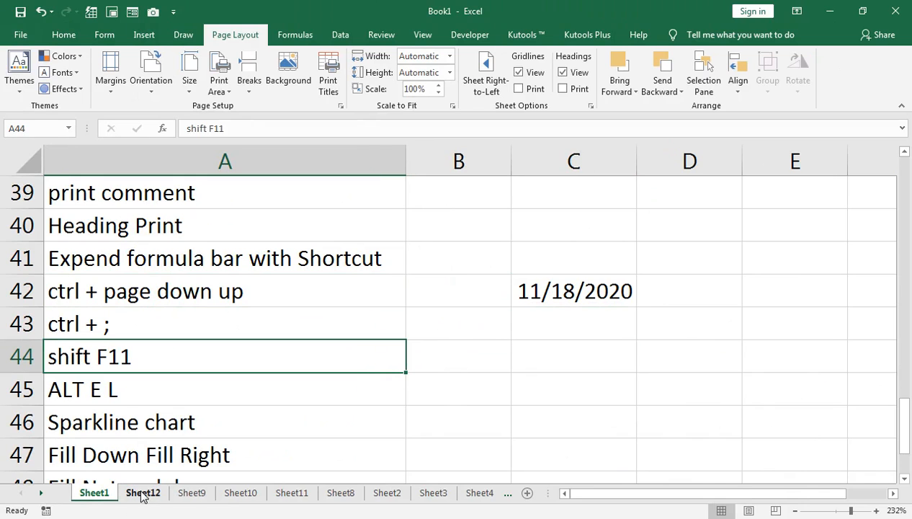
key(shift+F11)
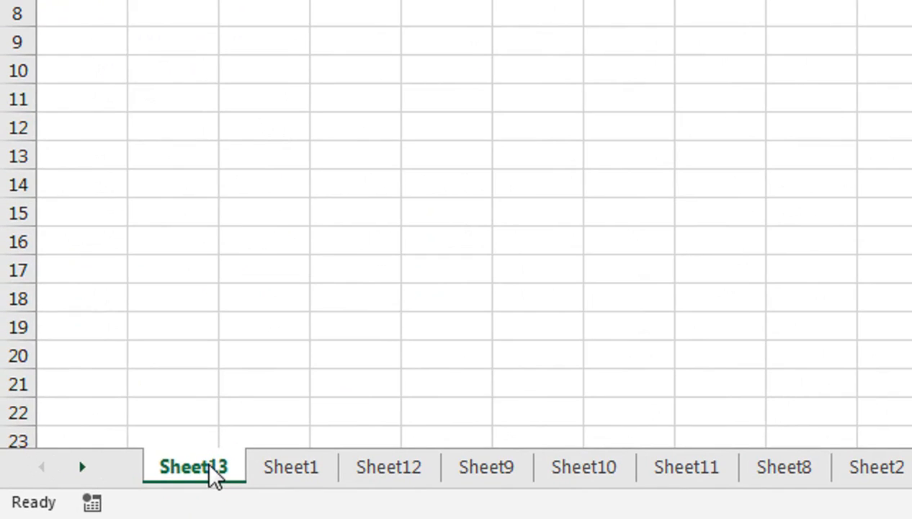
key(shift+F11)
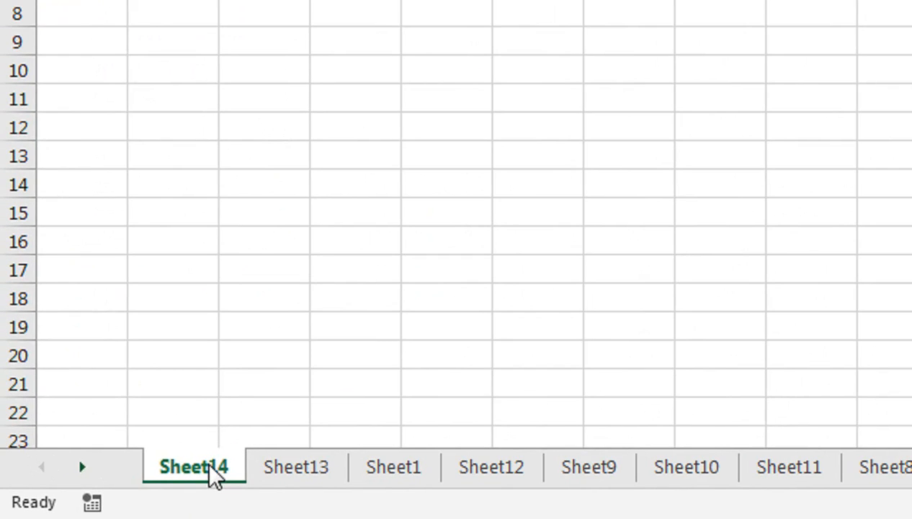
Select the Sheet14 tab and delete that worksheet.
click(76, 468)
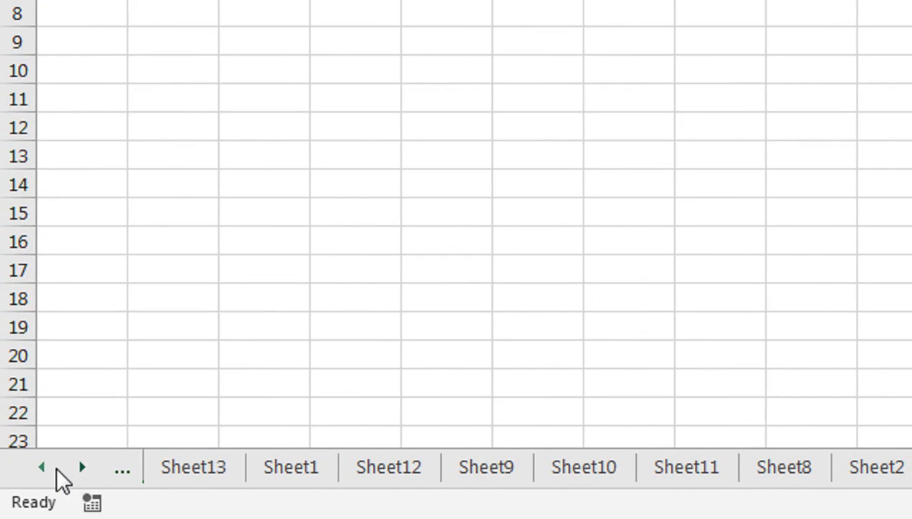
click(47, 468)
click(48, 468)
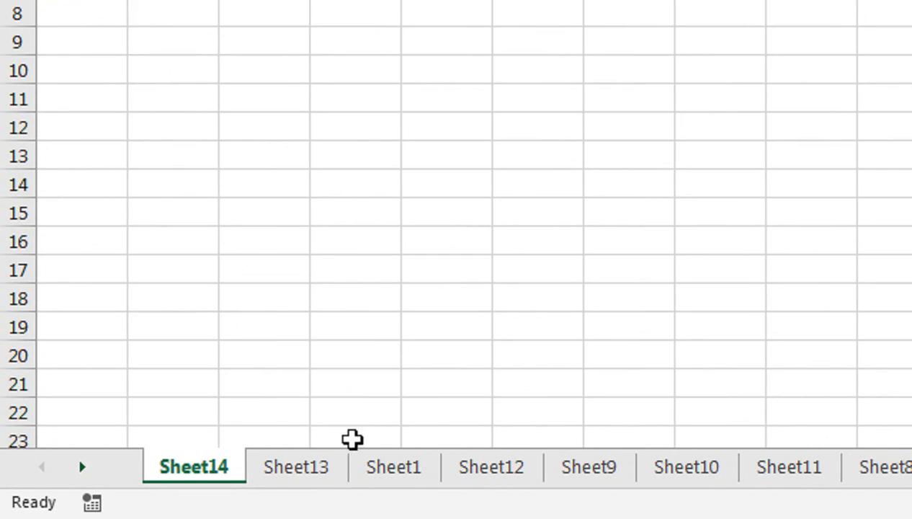
click(389, 467)
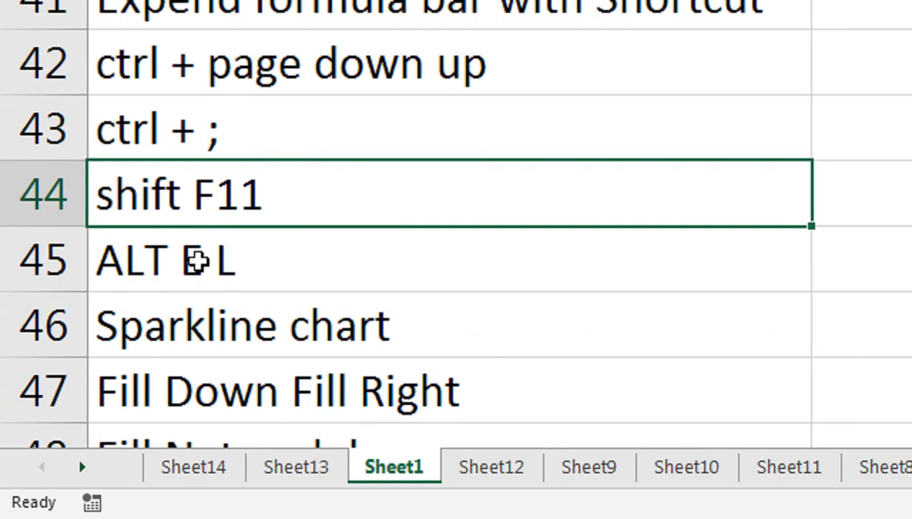
click(229, 473)
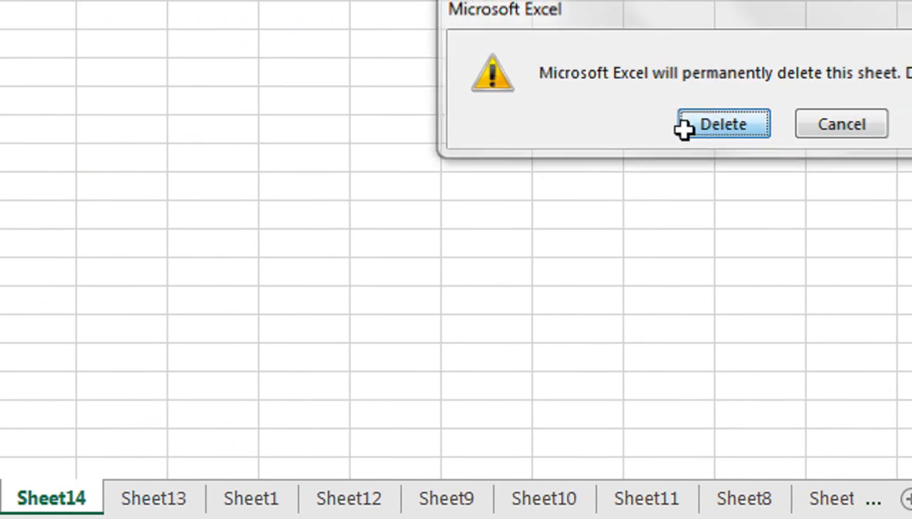
click(723, 124)
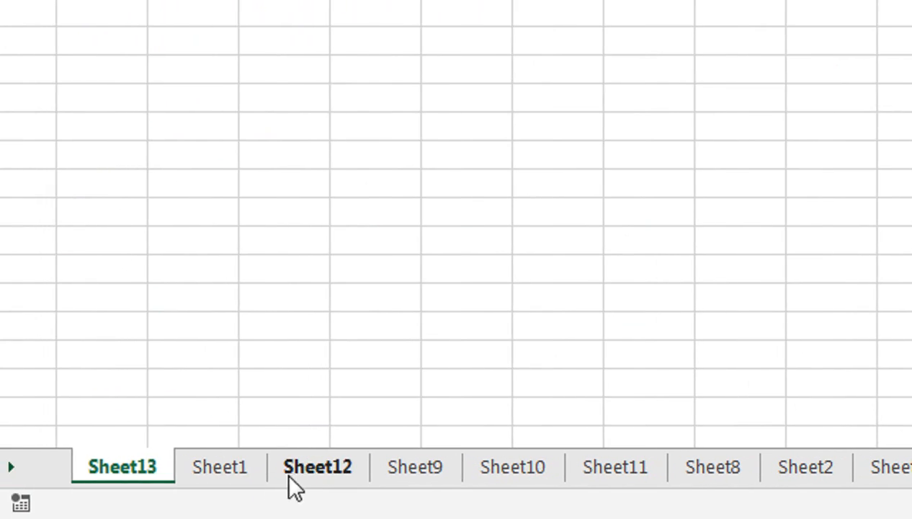
Delete Sheet12 with the ALT E L shortcut and return to Sheet1.
click(332, 503)
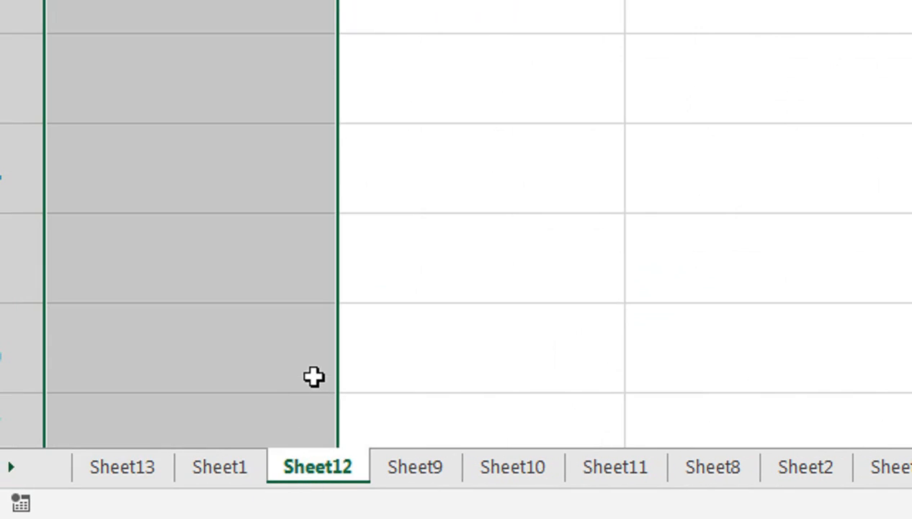
key(alt+e)
key(l)
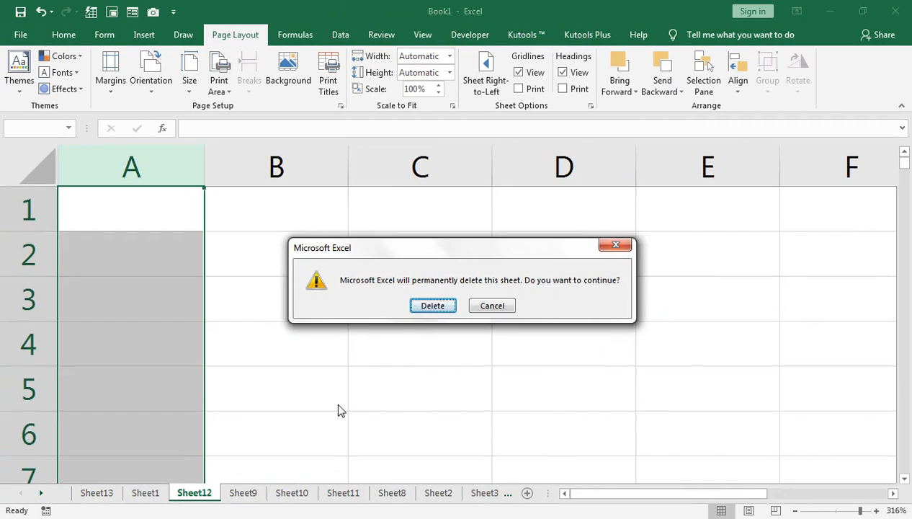
click(794, 92)
click(144, 492)
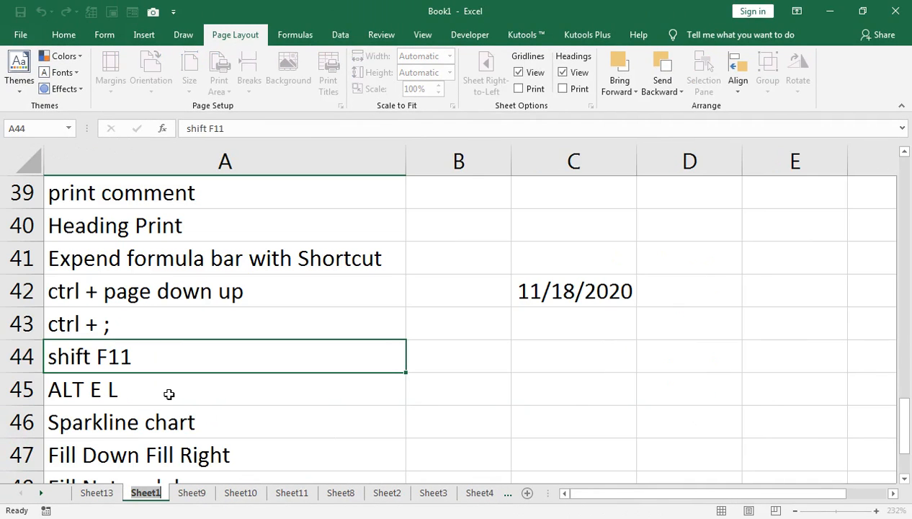
Select the whole of Sheet10 and clear all its contents and formatting.
click(134, 391)
scroll(159, 417, down, 1)
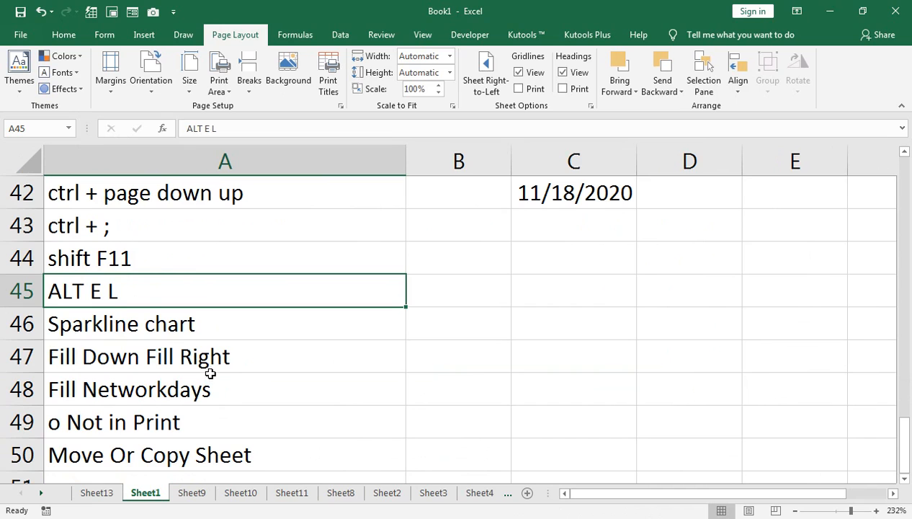
click(241, 493)
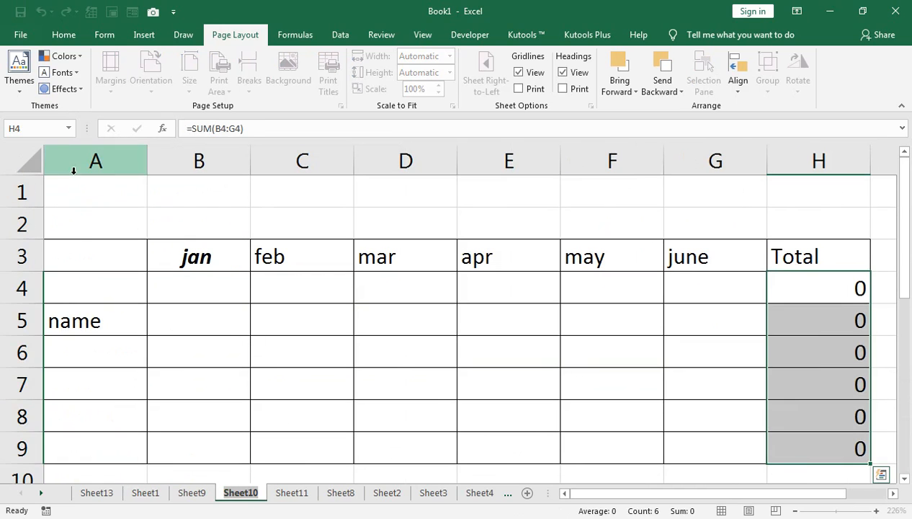
click(29, 160)
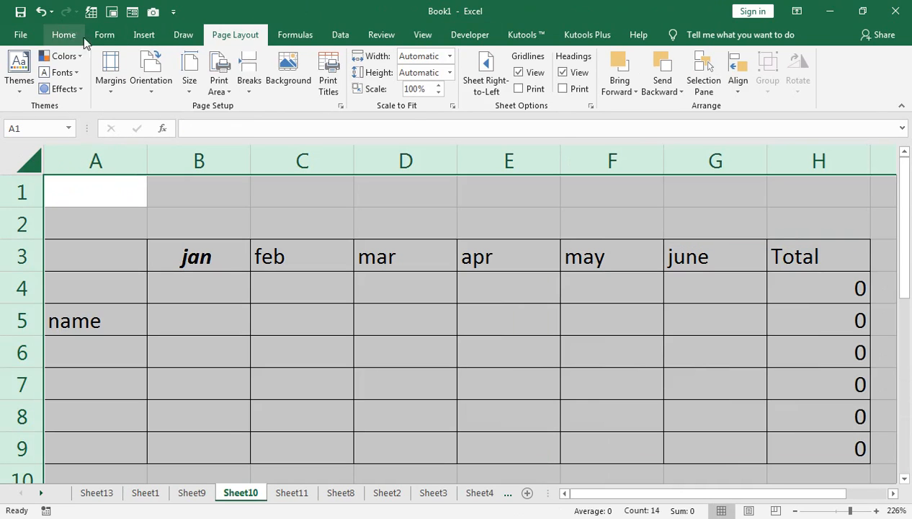
click(65, 35)
click(757, 88)
click(769, 106)
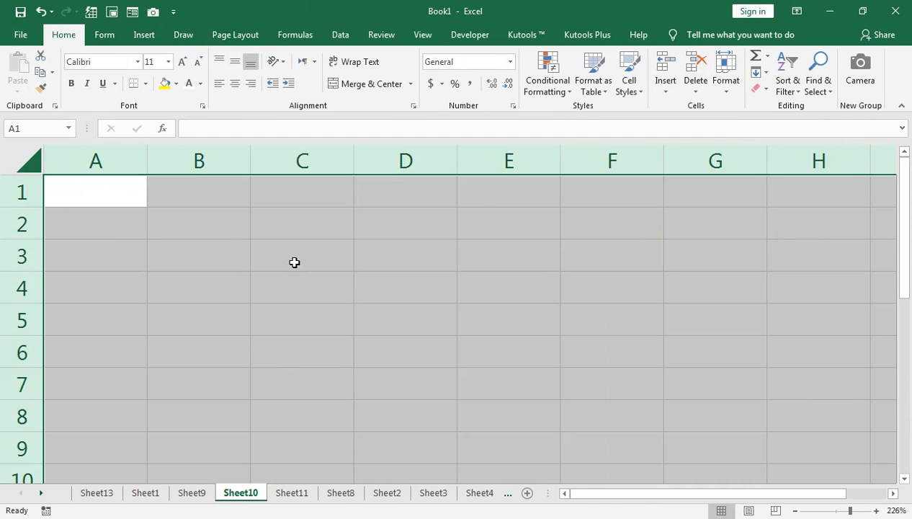
Enter JAN in cell A2 and fill the months down to MAY in A6.
click(120, 227)
text(JAN)
key(Return)
click(119, 228)
drag(150, 238, 150, 356)
Insert column sparklines for the row 2 values B2:D2 into B2:D2 itself, then undo them.
click(177, 227)
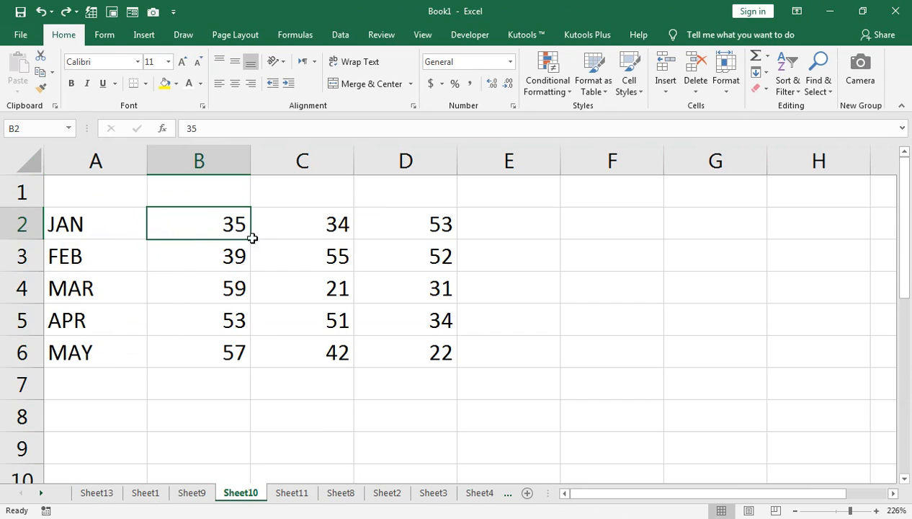
drag(203, 222, 415, 223)
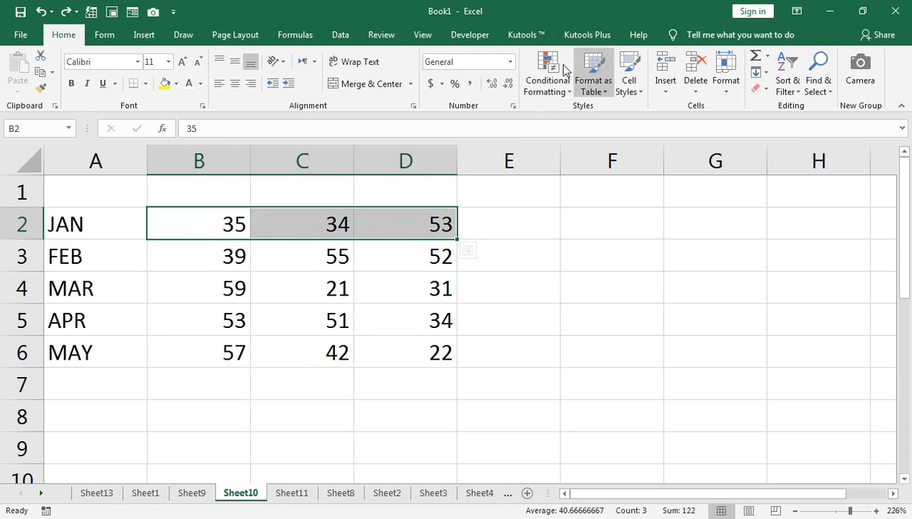
click(153, 35)
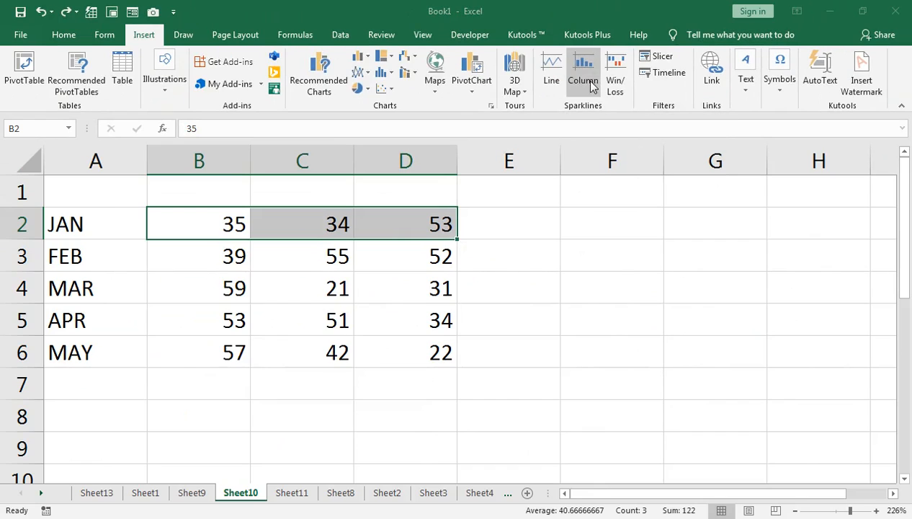
click(582, 77)
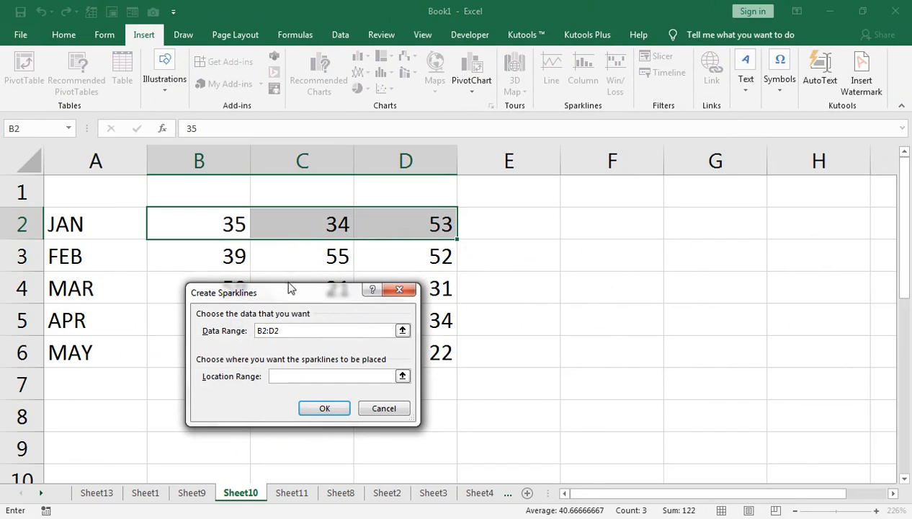
click(212, 224)
click(363, 232)
drag(201, 223, 375, 219)
click(322, 407)
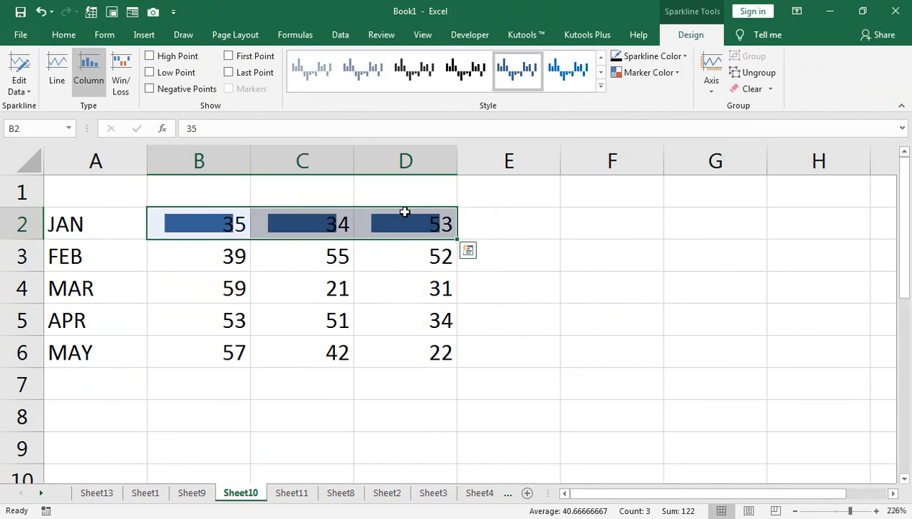
key(ctrl+z)
Insert Win/Loss sparklines into E2:E6 using the data range B2:D6.
drag(484, 253, 468, 339)
click(466, 204)
drag(470, 213, 472, 351)
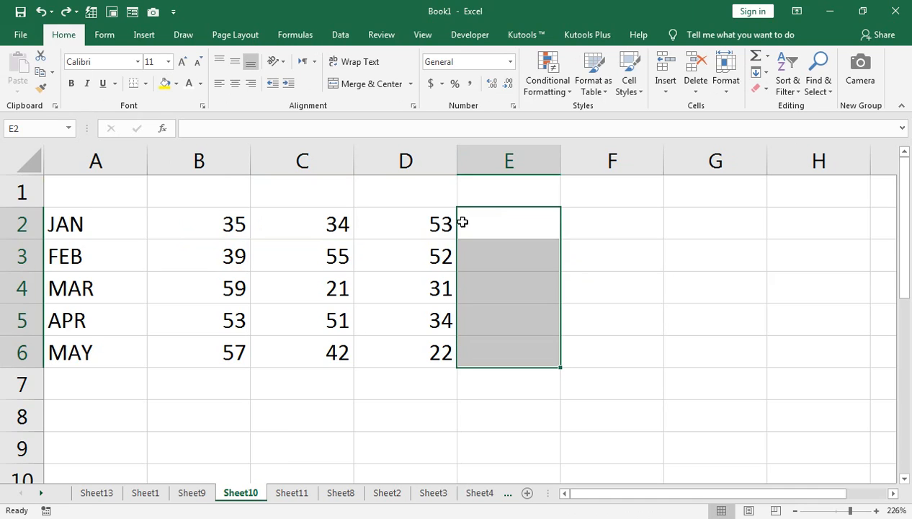
click(147, 36)
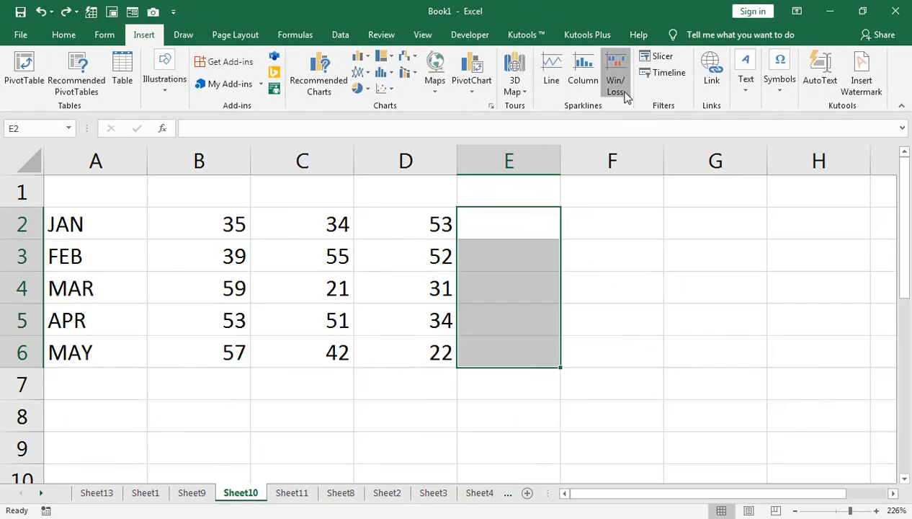
click(615, 85)
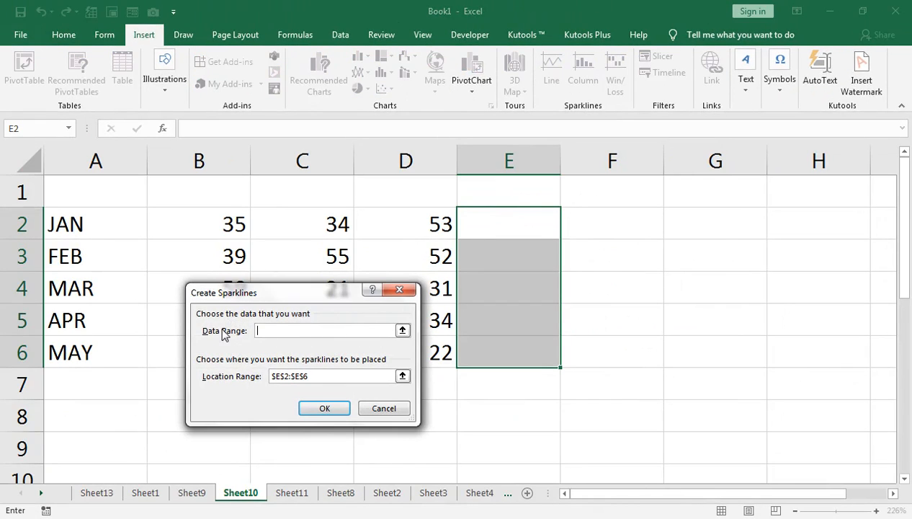
drag(220, 226, 398, 343)
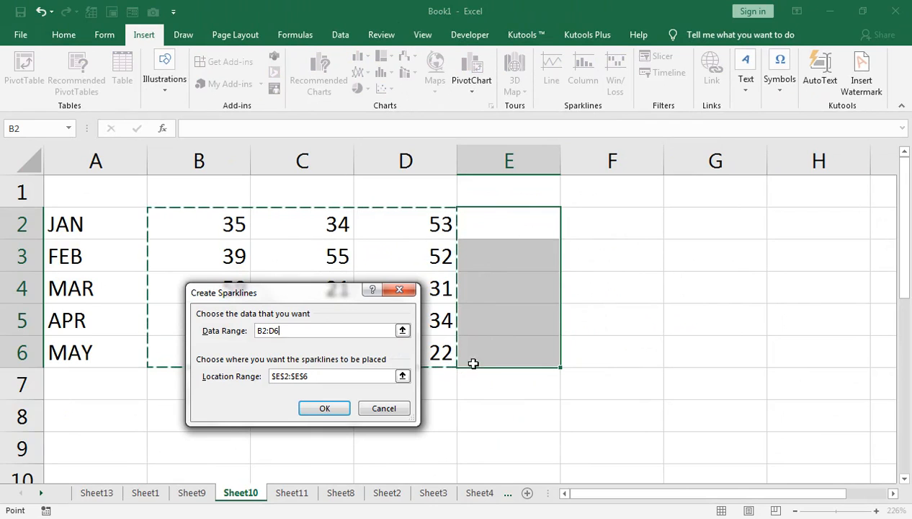
click(343, 408)
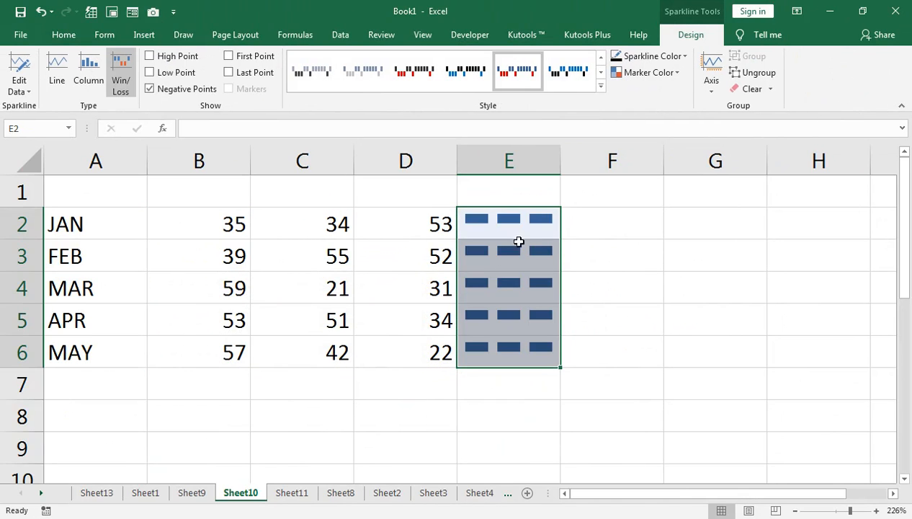
Try two different sparkline styles and open the sparkline axis options.
click(407, 72)
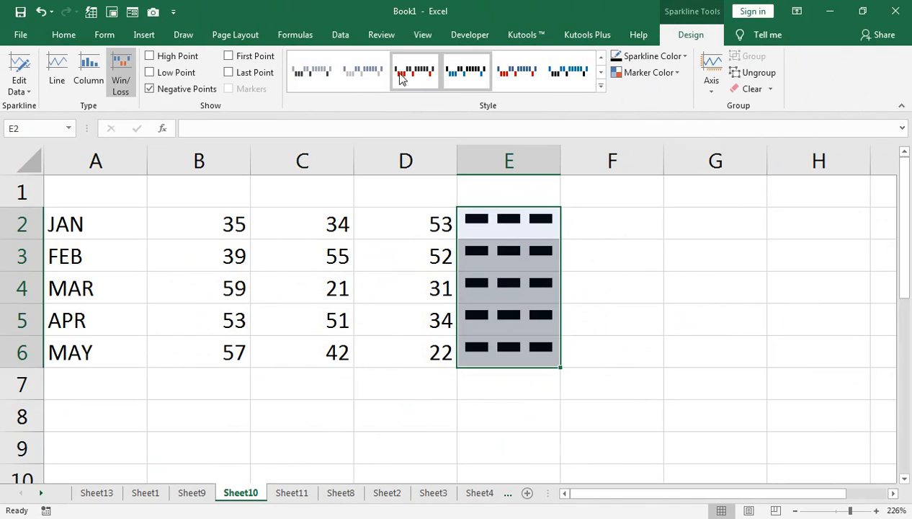
click(312, 72)
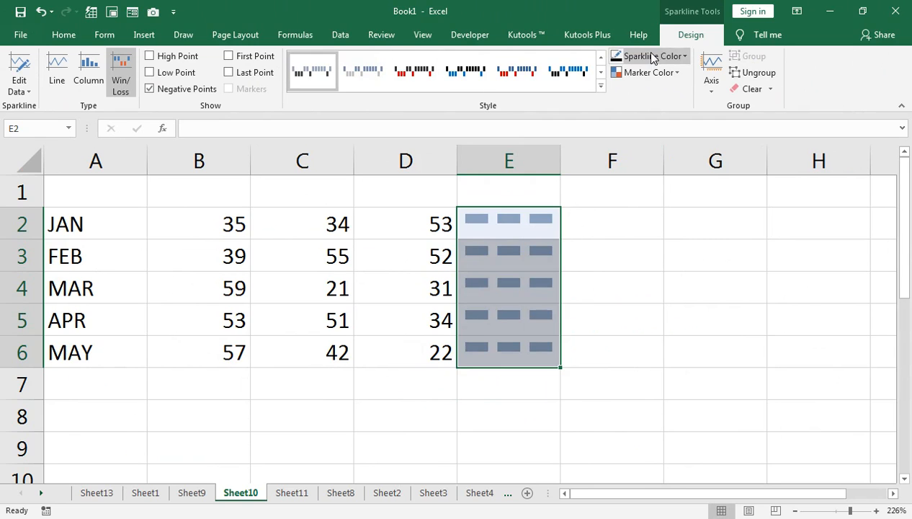
click(710, 83)
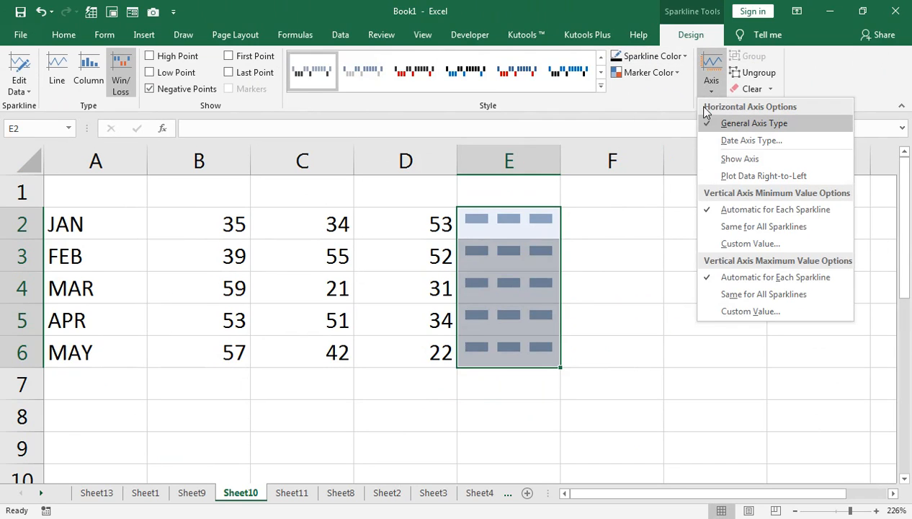
Change the sparklines to the Column type and apply the black column sparkline style.
click(88, 81)
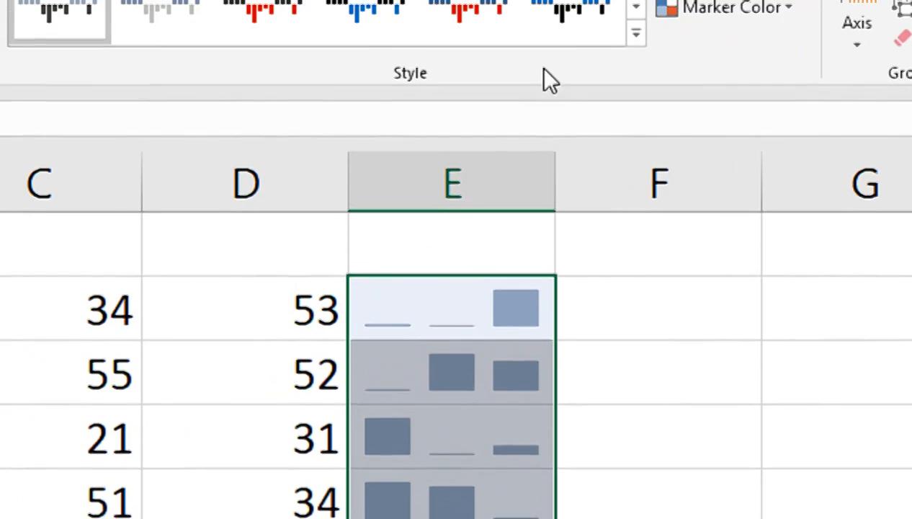
click(547, 128)
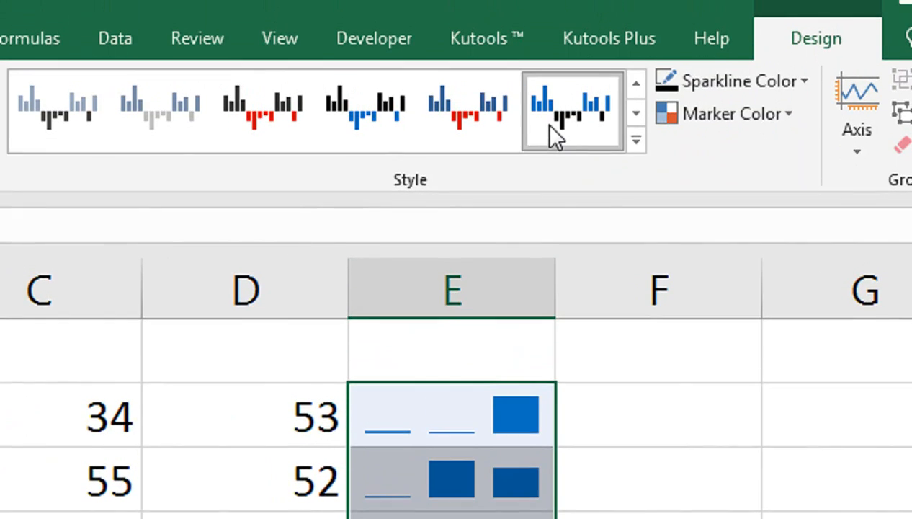
click(464, 137)
click(373, 131)
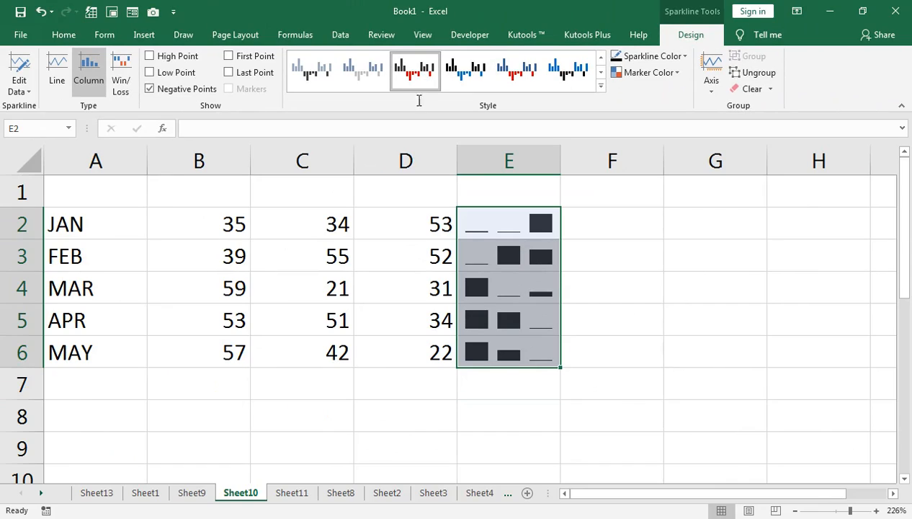
click(310, 317)
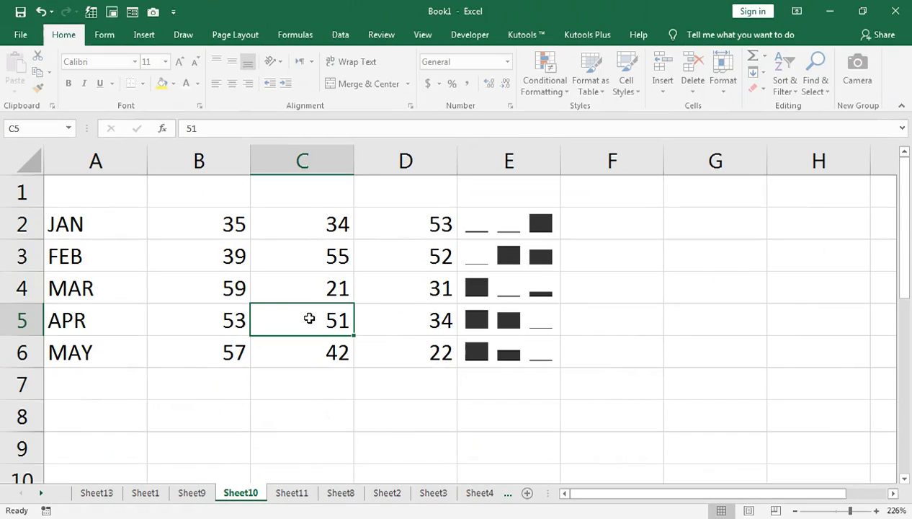
On Sheet9, fill SAJID from B12 down and right across the range B12:E19.
click(144, 492)
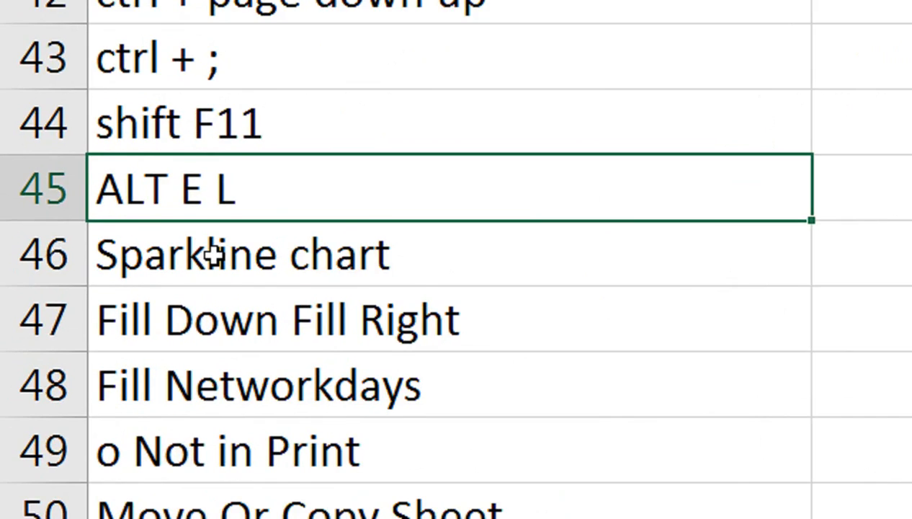
scroll(213, 253, down, 1)
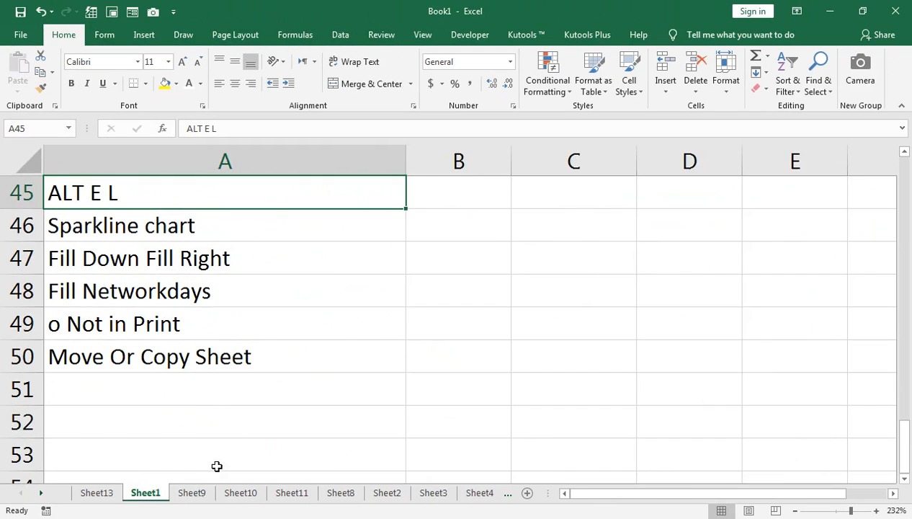
click(190, 492)
scroll(124, 301, down, 1)
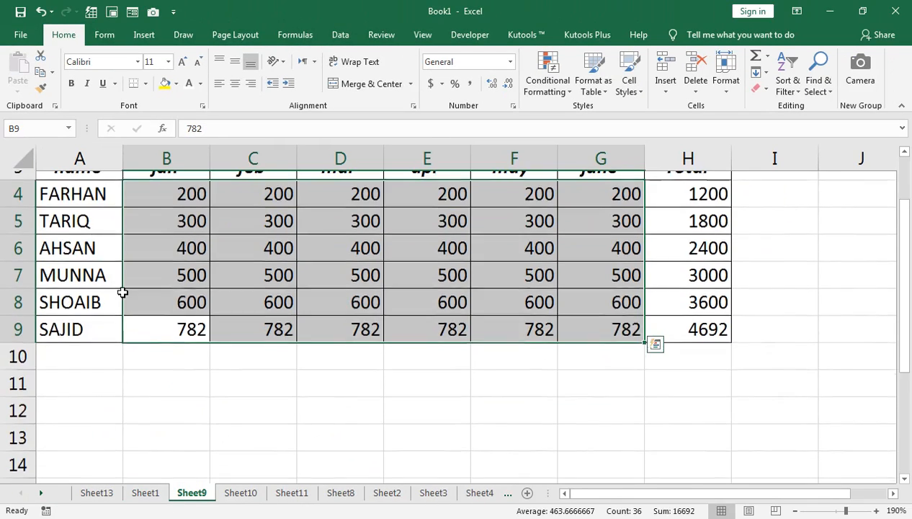
click(107, 319)
key(F2)
drag(125, 351, 234, 401)
scroll(318, 404, down, 2)
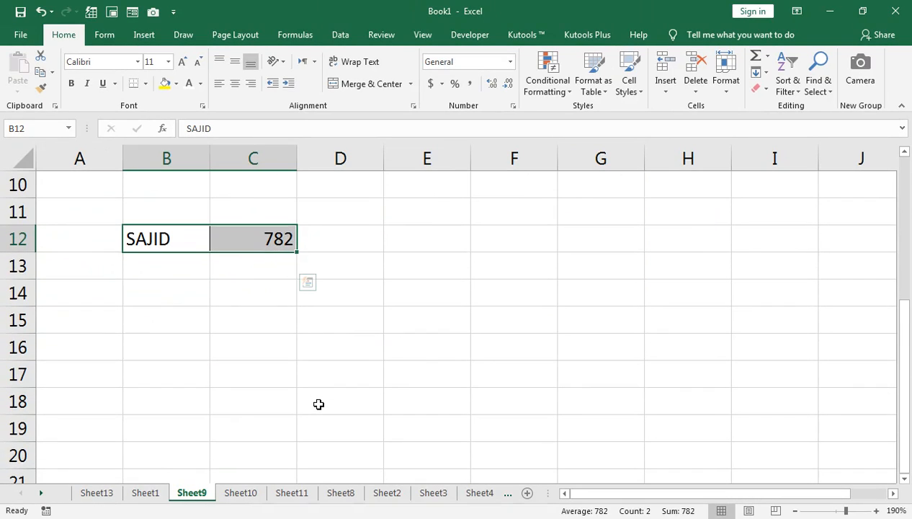
drag(182, 238, 444, 427)
key(ctrl+d)
key(ctrl+r)
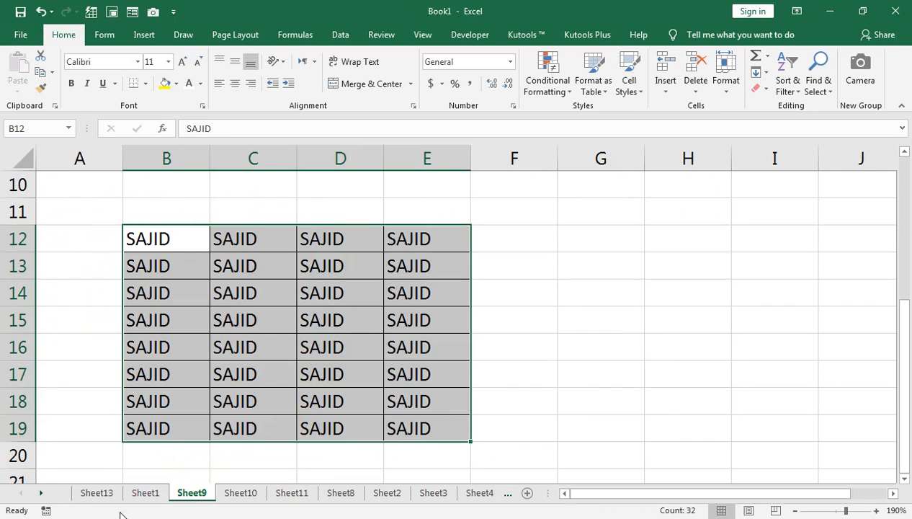
Enter the date 1-JAN-20 in cell B2 of Sheet13.
click(143, 493)
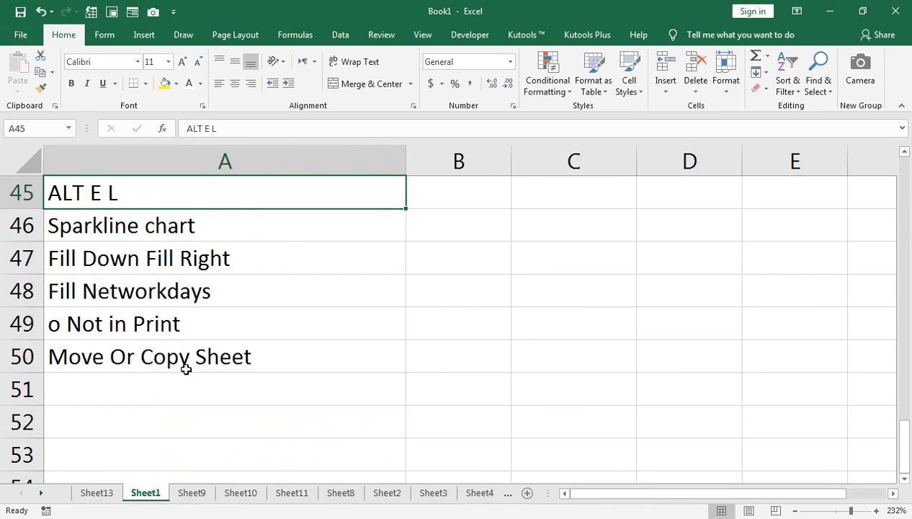
click(81, 264)
click(82, 283)
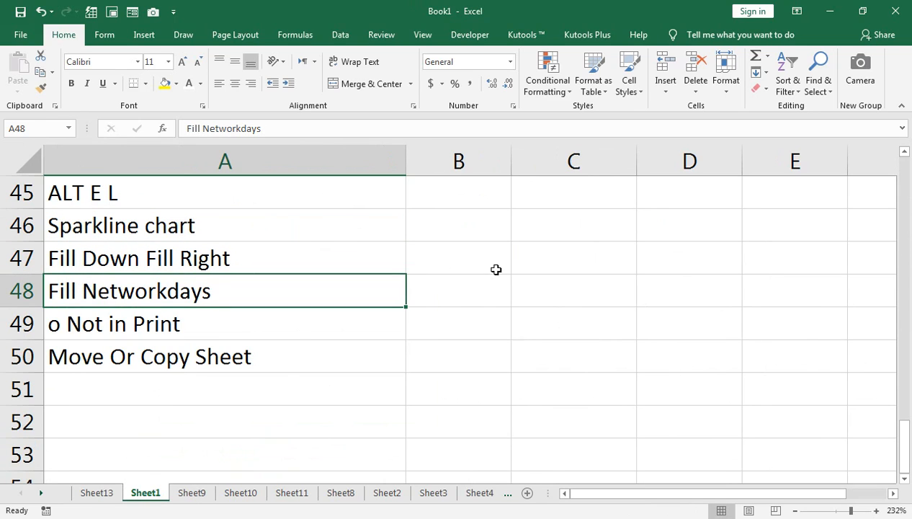
click(108, 492)
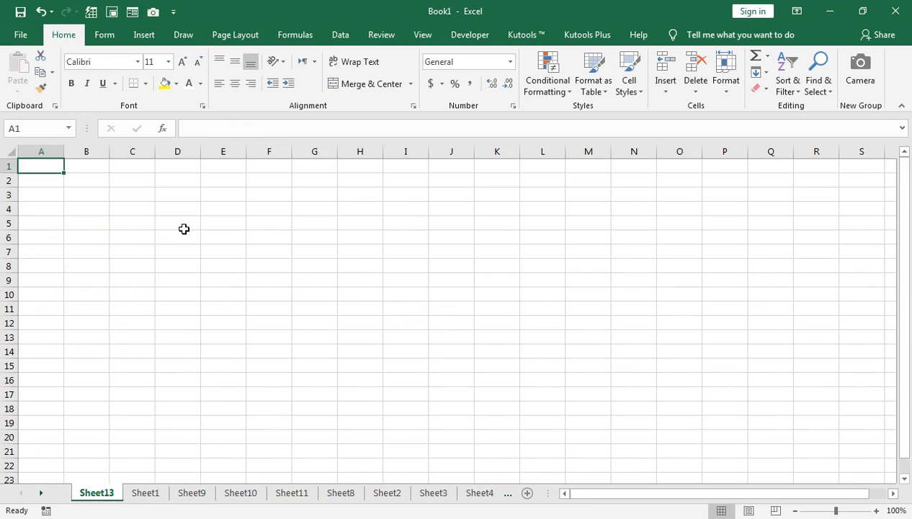
click(847, 511)
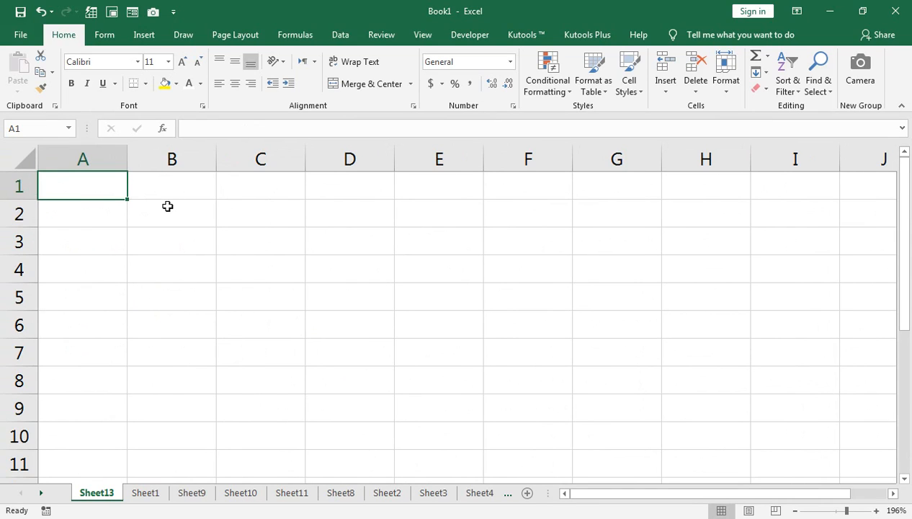
click(166, 213)
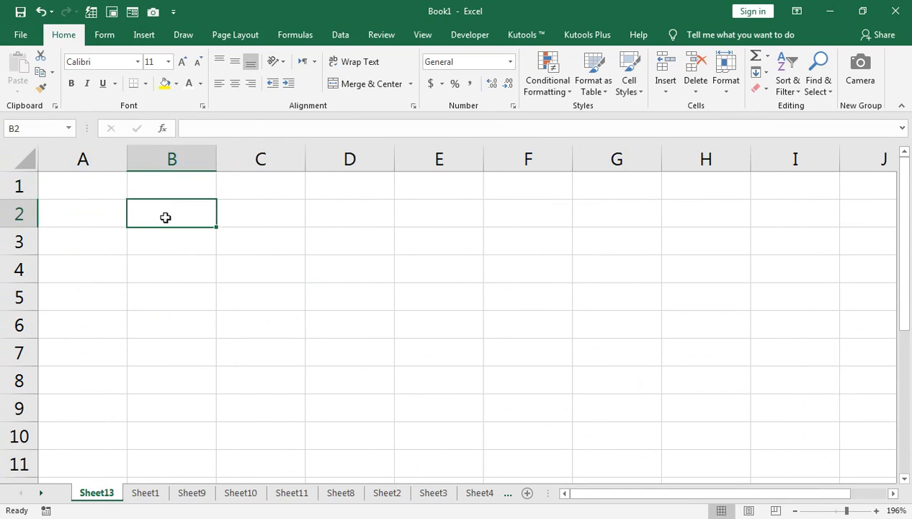
text(1-JAN)
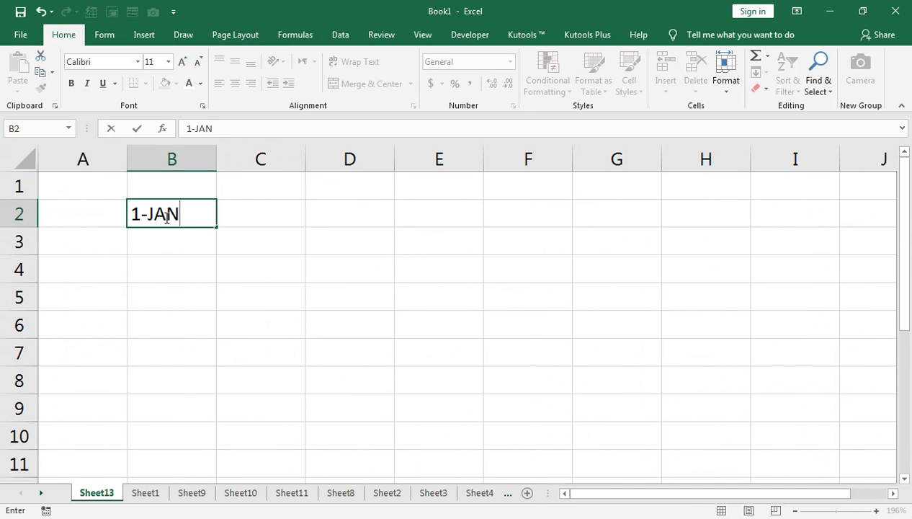
text(-20)
key(Return)
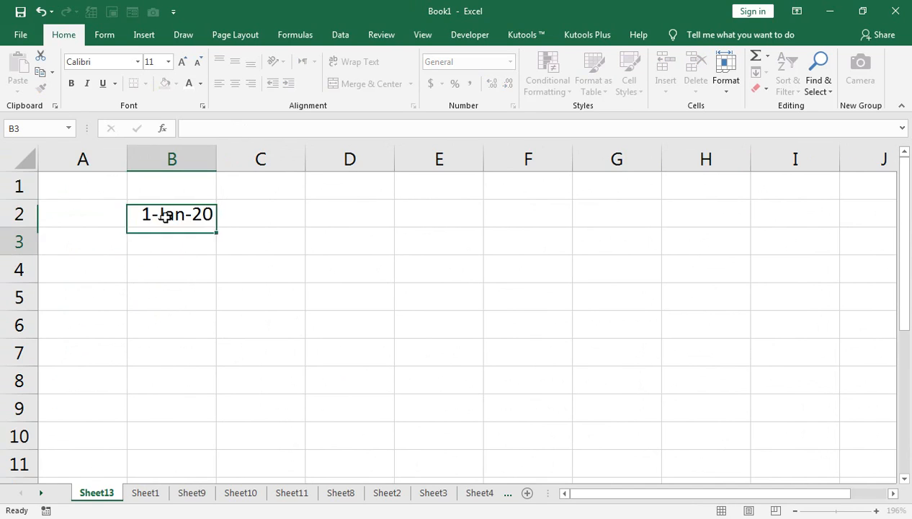
Fill B2:B11 with a weekday date series using a step value of 1.
click(165, 217)
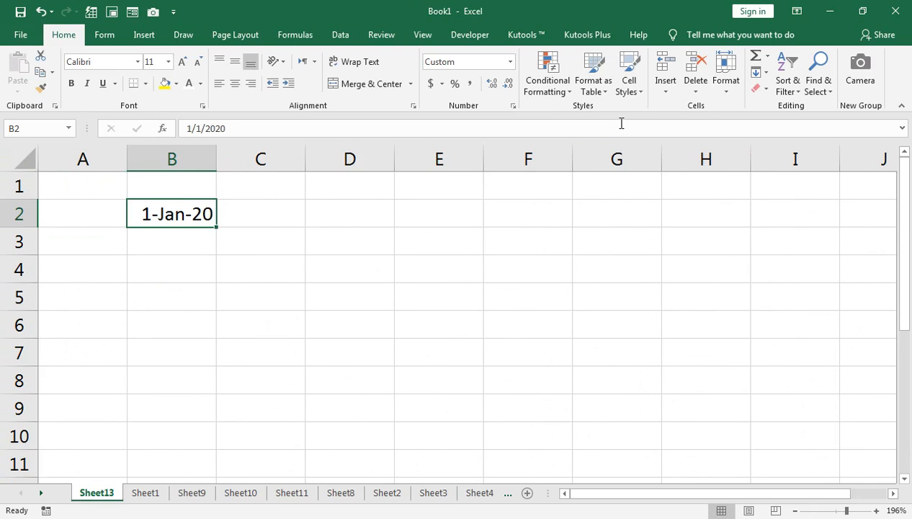
mouse_move(175, 215)
mouse_down()
mouse_move(189, 340)
mouse_move(183, 464)
mouse_up()
click(759, 73)
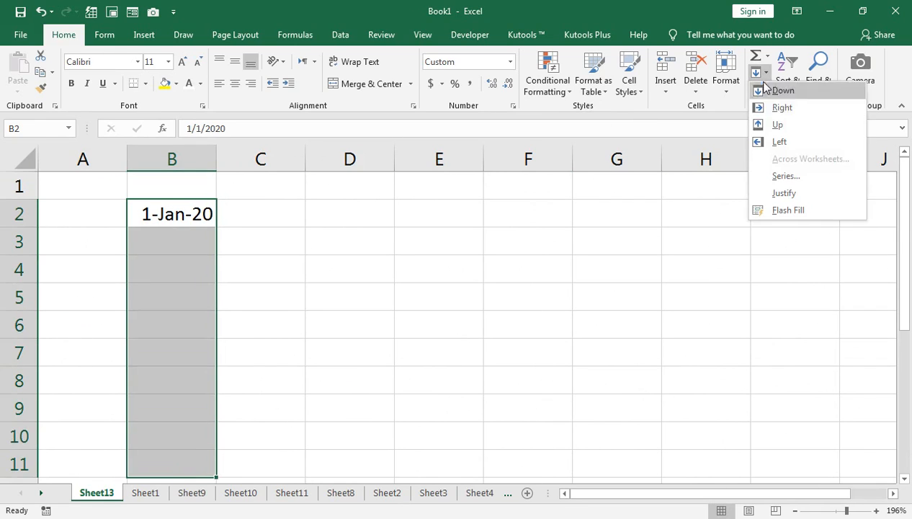
click(767, 175)
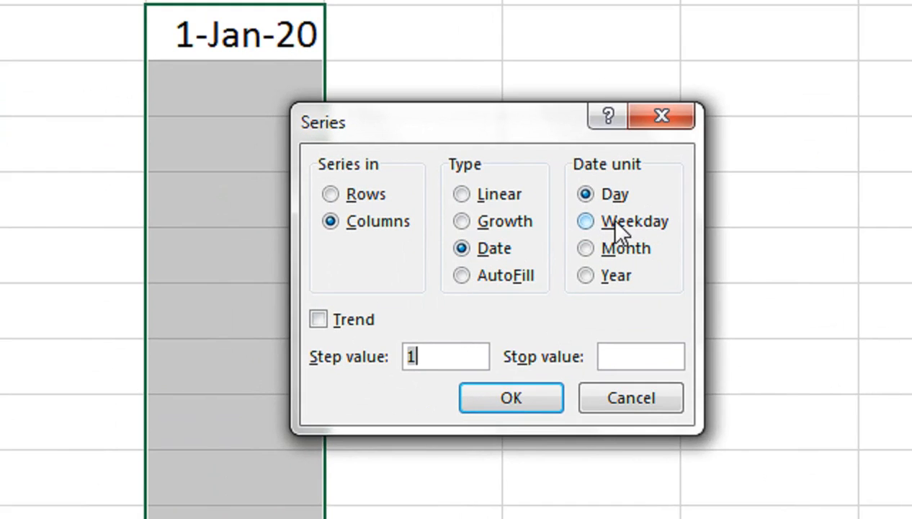
click(613, 221)
click(513, 396)
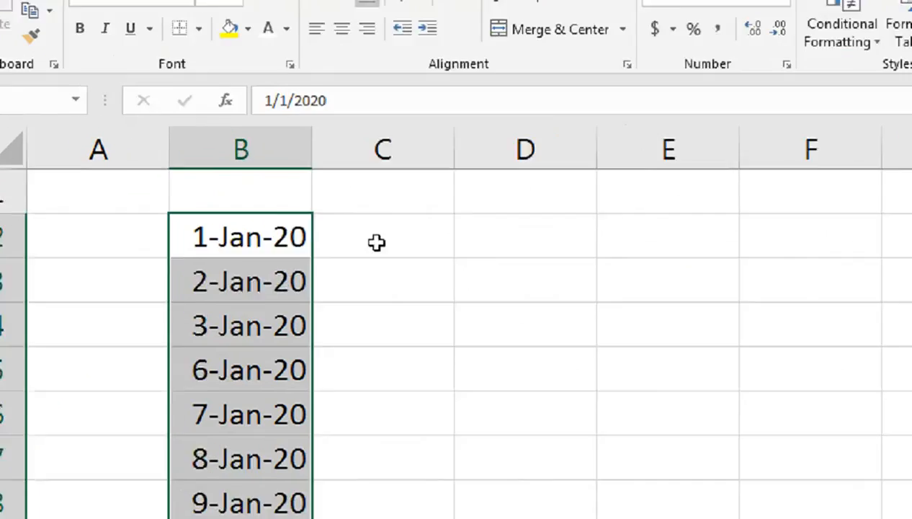
In C2 of Sheet13 enter =TEXT(B2,"DDD") to show the weekday name, and copy it down through C11.
click(377, 242)
text(=TEXT()
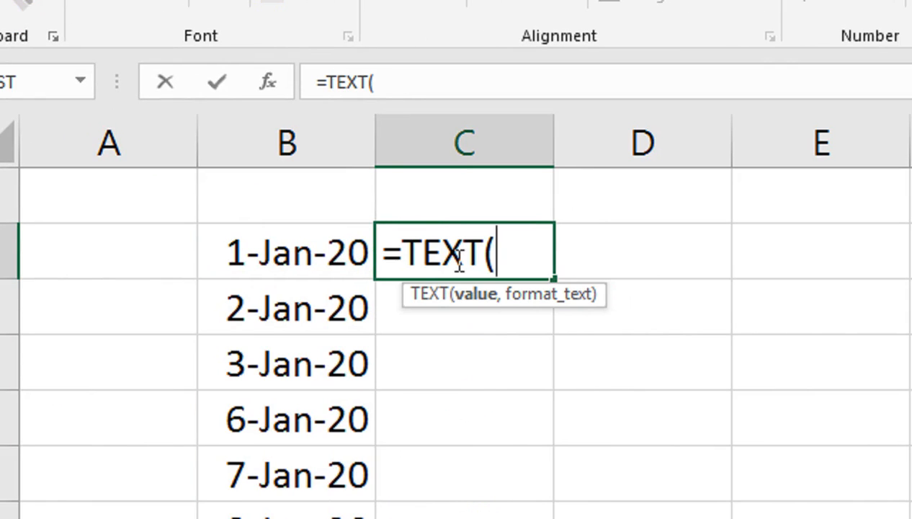
key(Left)
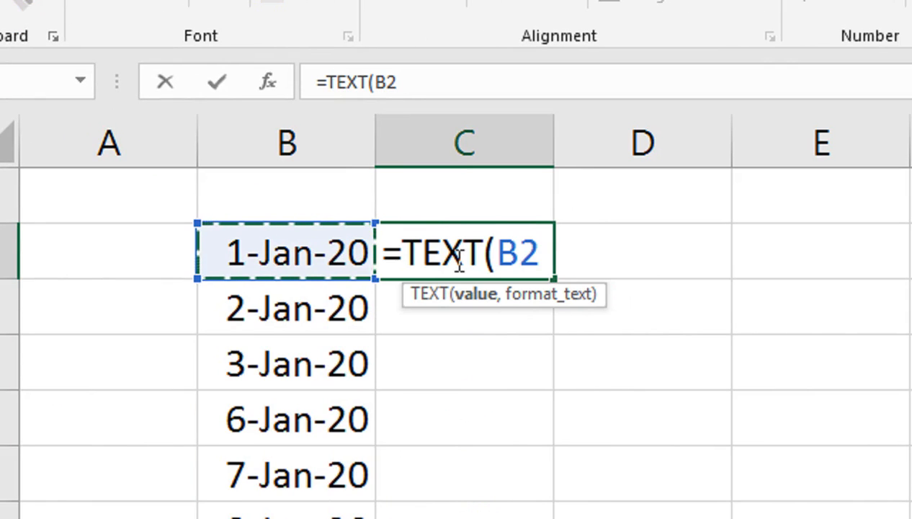
text(,"DDD)
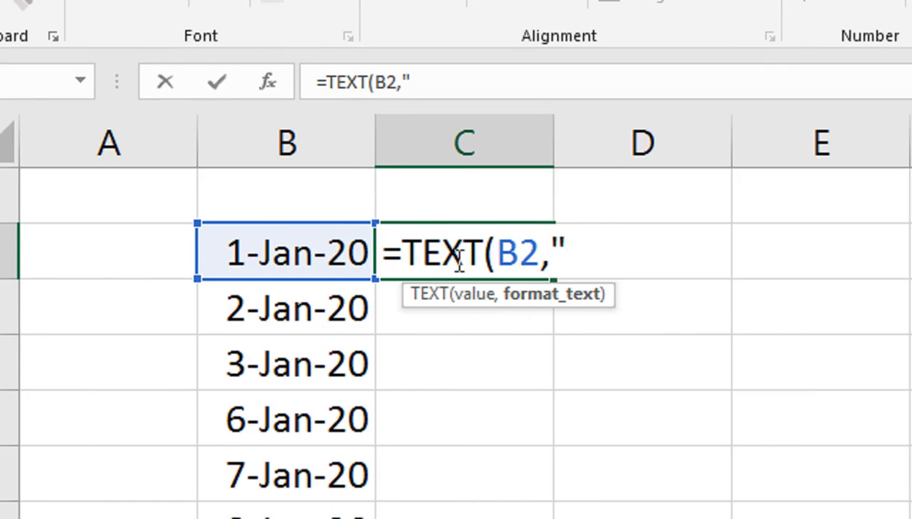
text(")
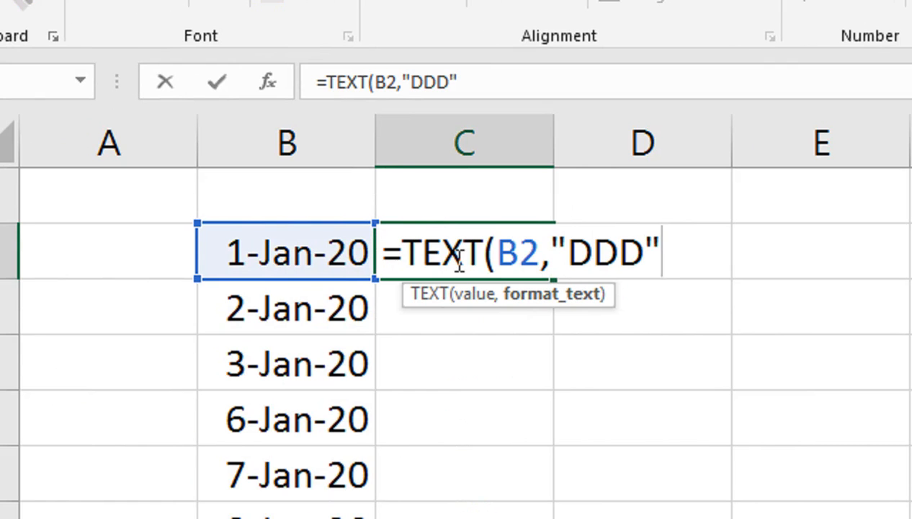
text(0)
key(Left)
key(Delete)
text())
key(Return)
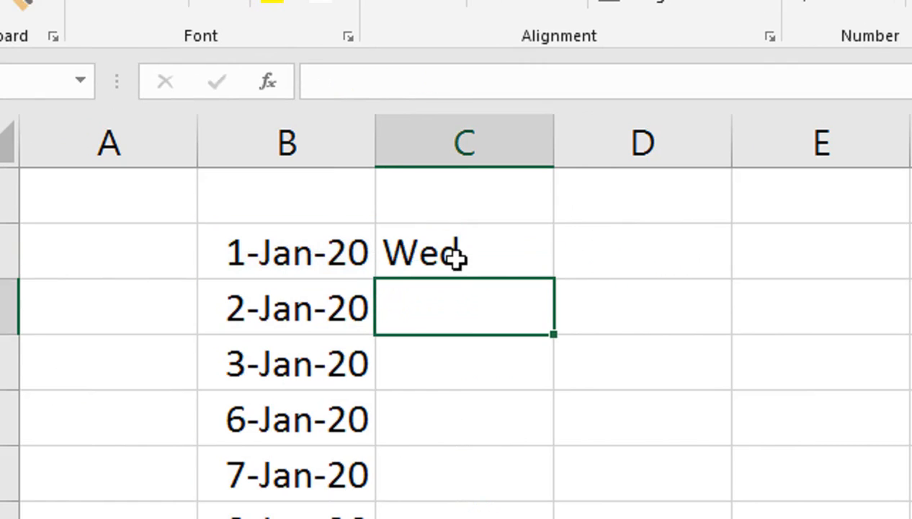
click(456, 257)
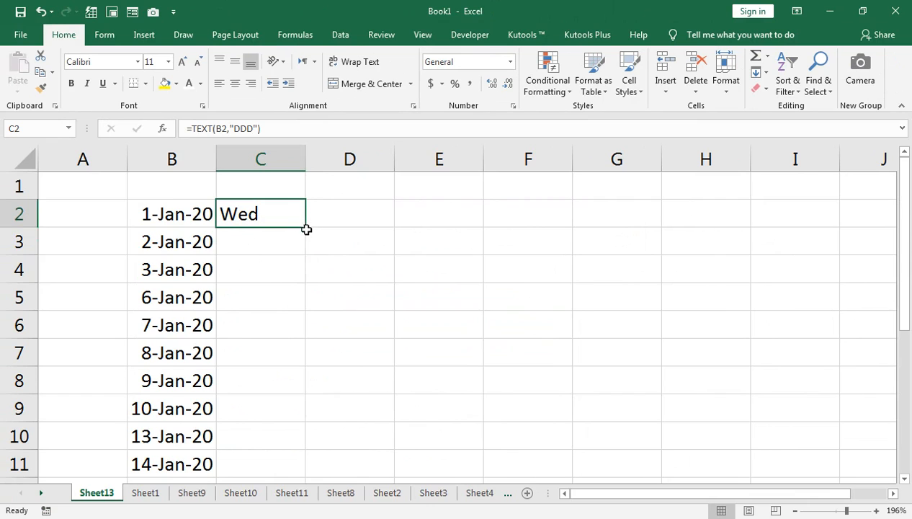
double_click(305, 229)
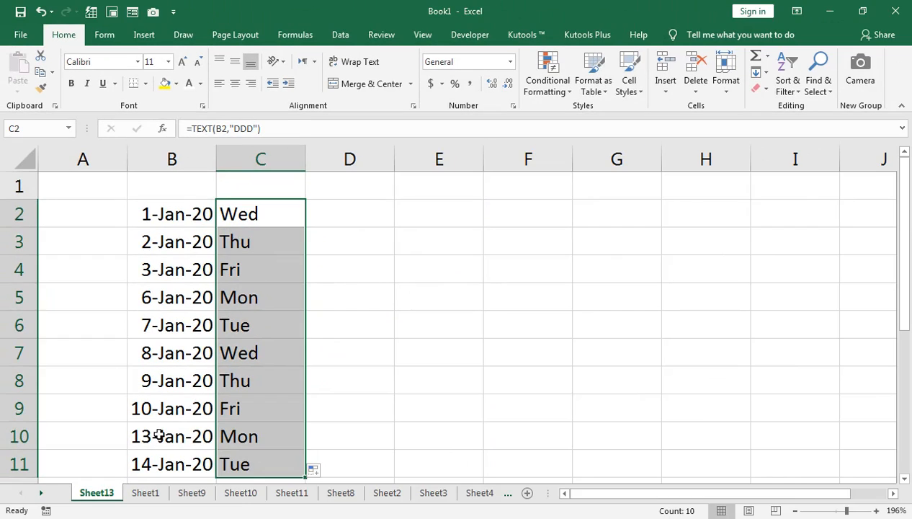
On Sheet10, enter 0 in cells C3, C5, B6 and D6.
click(160, 436)
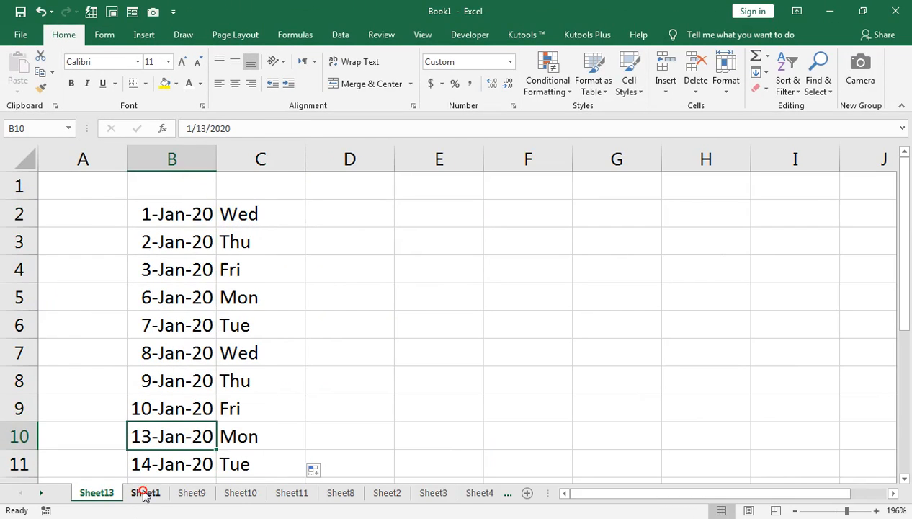
click(145, 493)
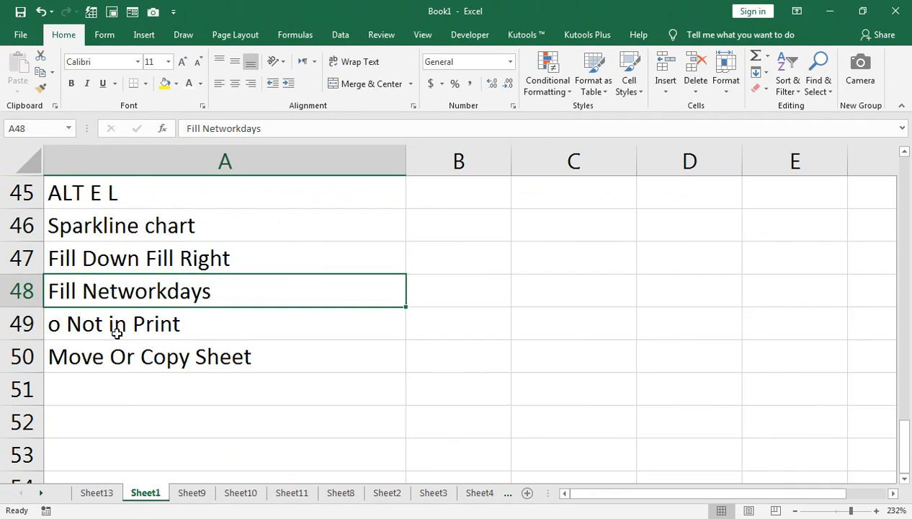
click(124, 322)
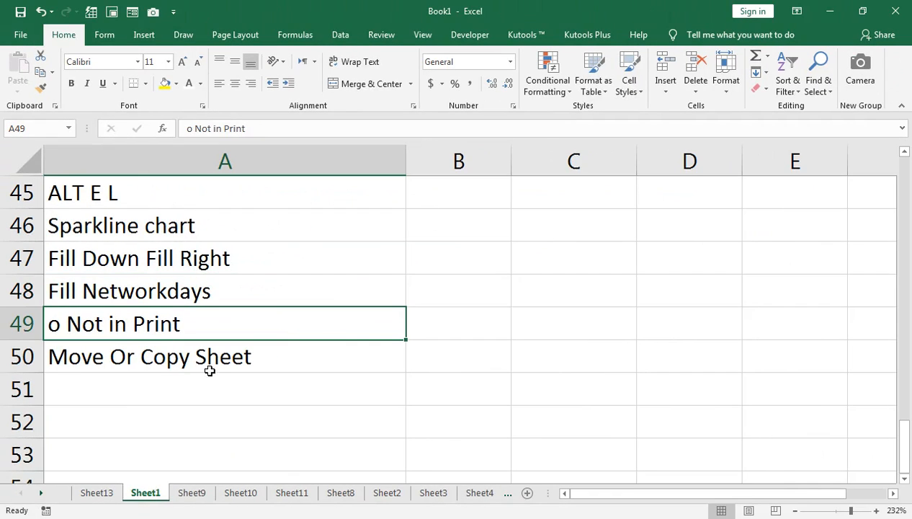
click(190, 491)
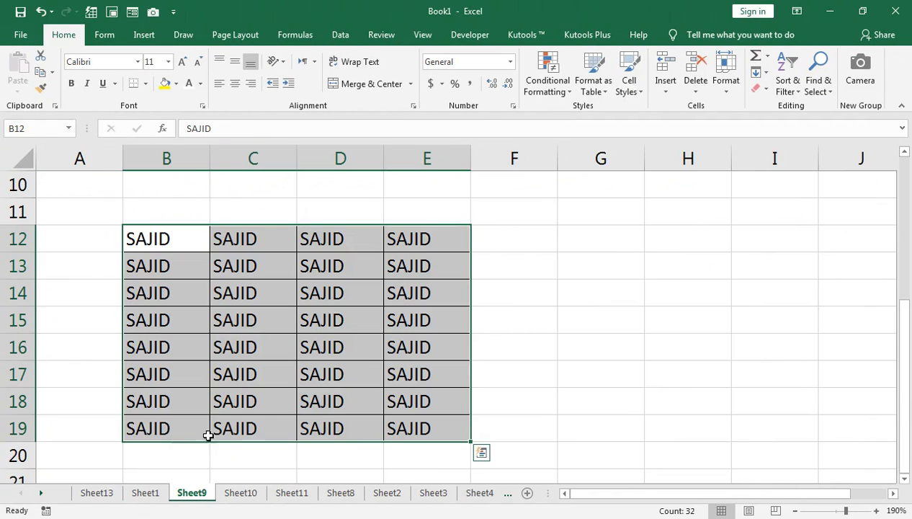
click(245, 494)
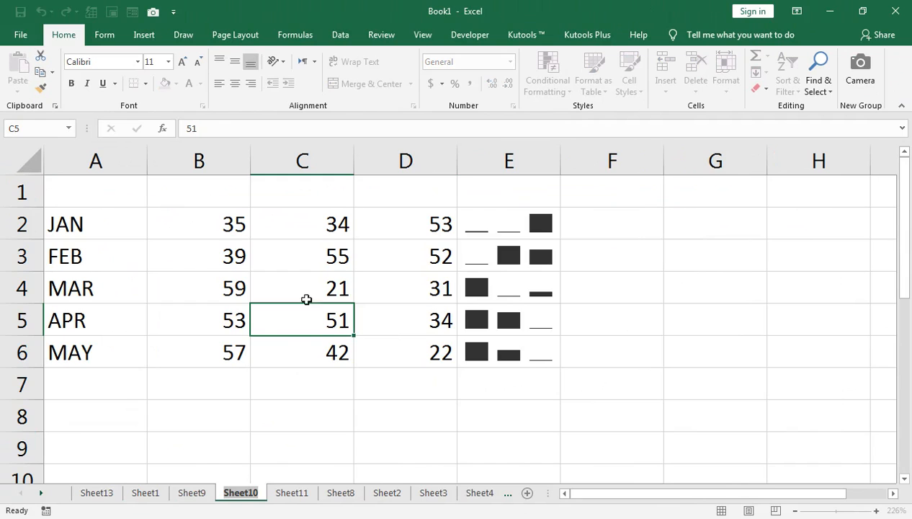
click(297, 258)
text(0)
key(Return)
key(Return)
text(0)
key(Return)
key(Left)
text(0)
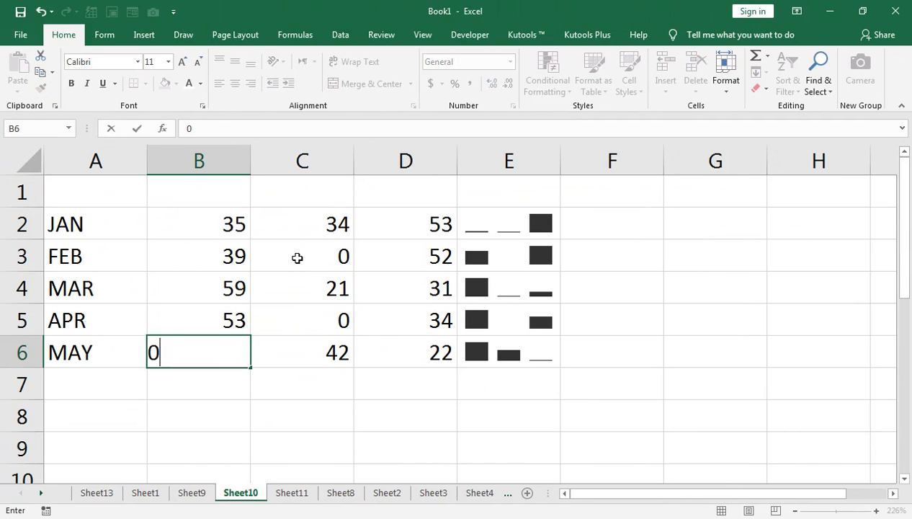
key(Right)
key(Right)
text(0)
key(Return)
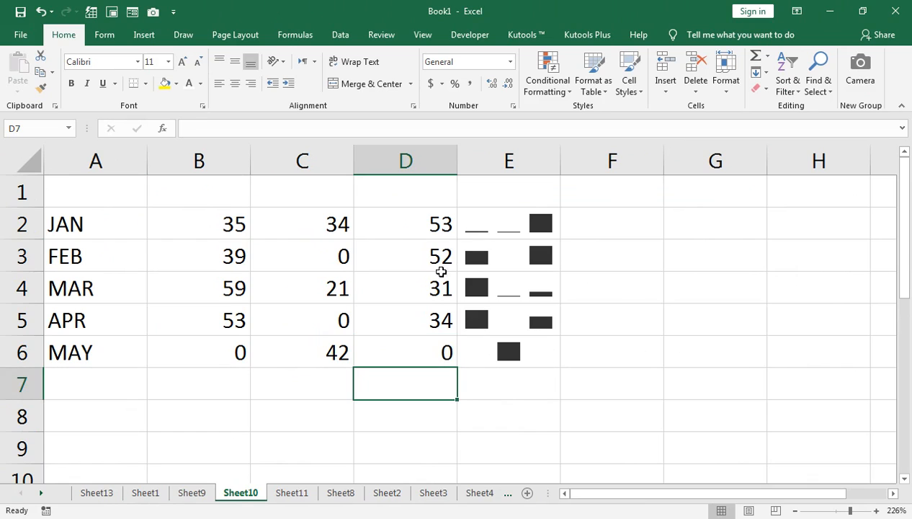
Apply Comma Style to the range B2:D6 so zero values show as dashes.
double_click(218, 222)
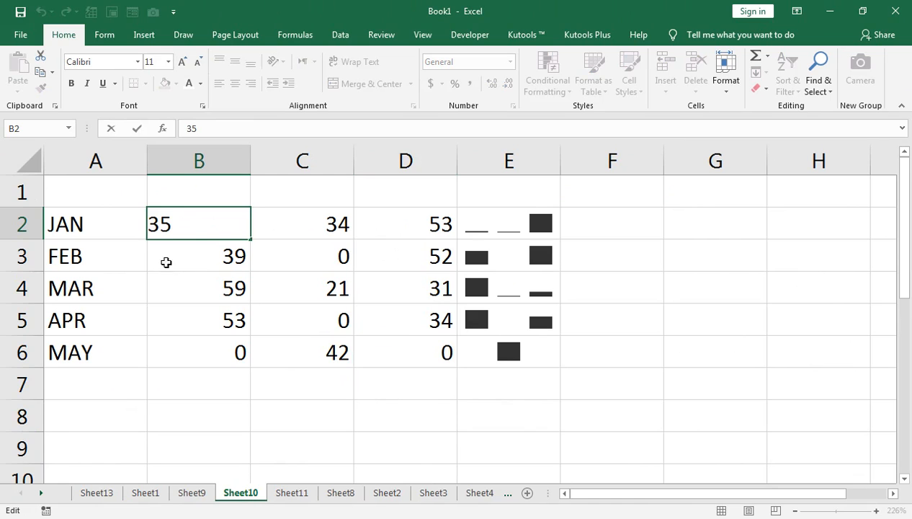
click(326, 260)
drag(451, 216, 177, 345)
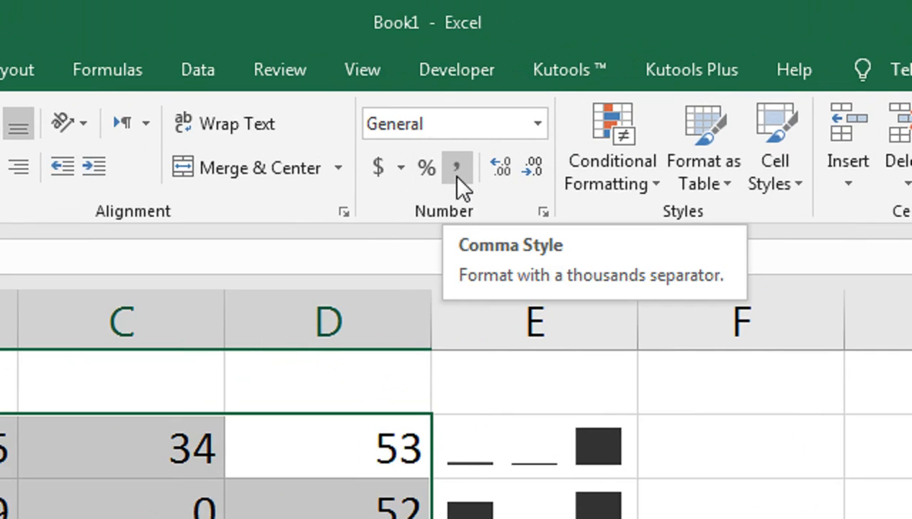
click(455, 170)
click(332, 274)
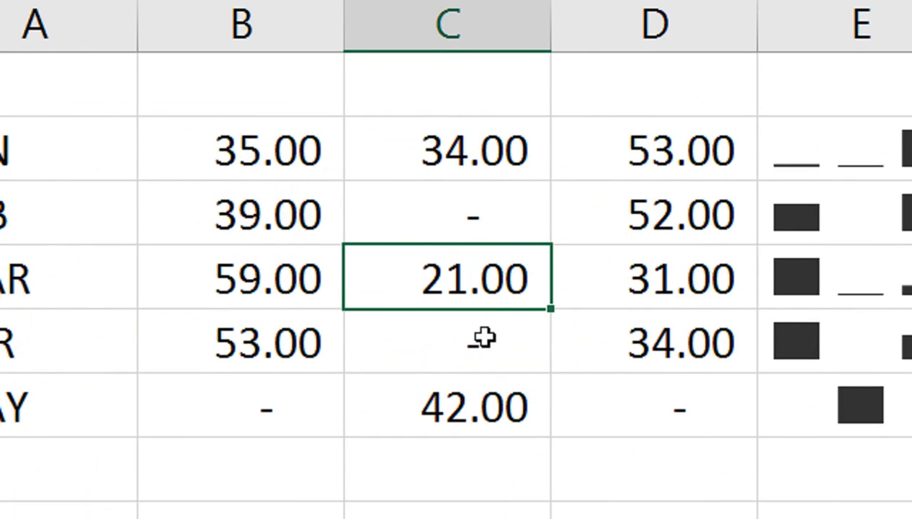
click(297, 401)
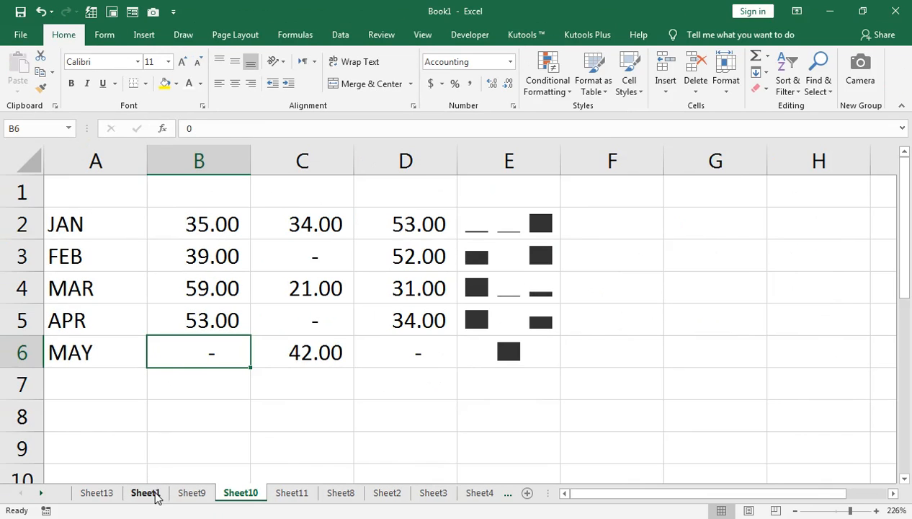
On Sheet10, narrow column A to fit the month names and widen the sparkline column E.
click(154, 494)
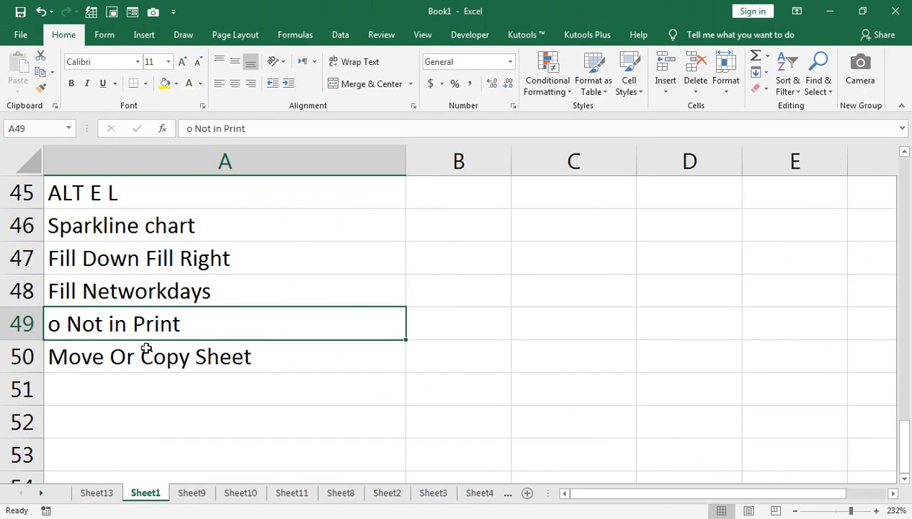
click(192, 493)
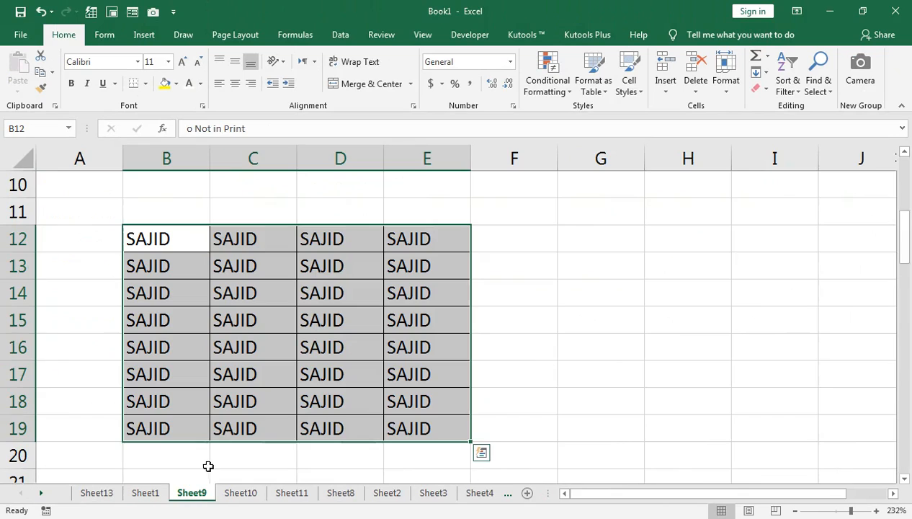
click(241, 493)
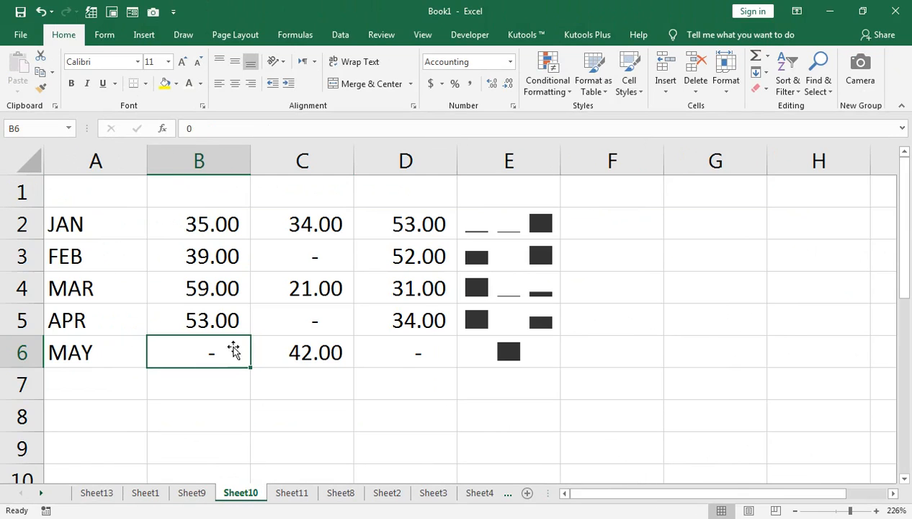
drag(148, 162, 145, 160)
click(100, 153)
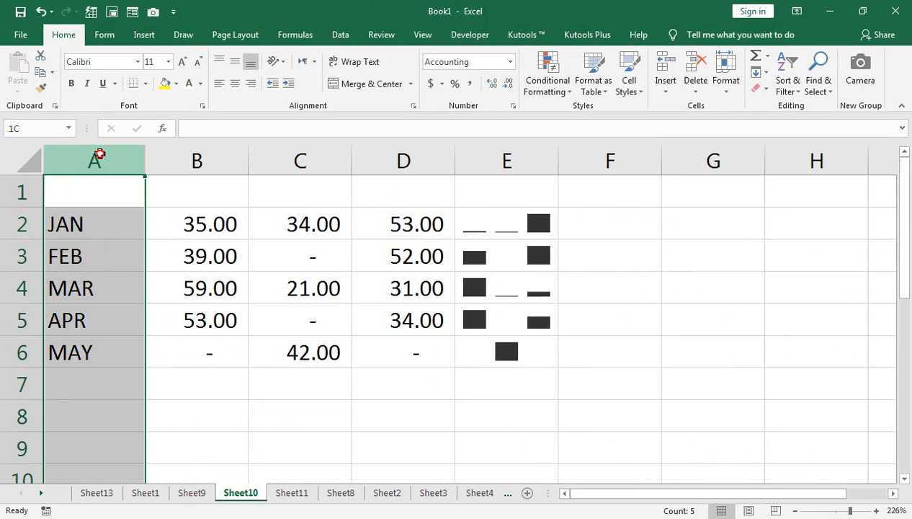
drag(139, 160, 99, 173)
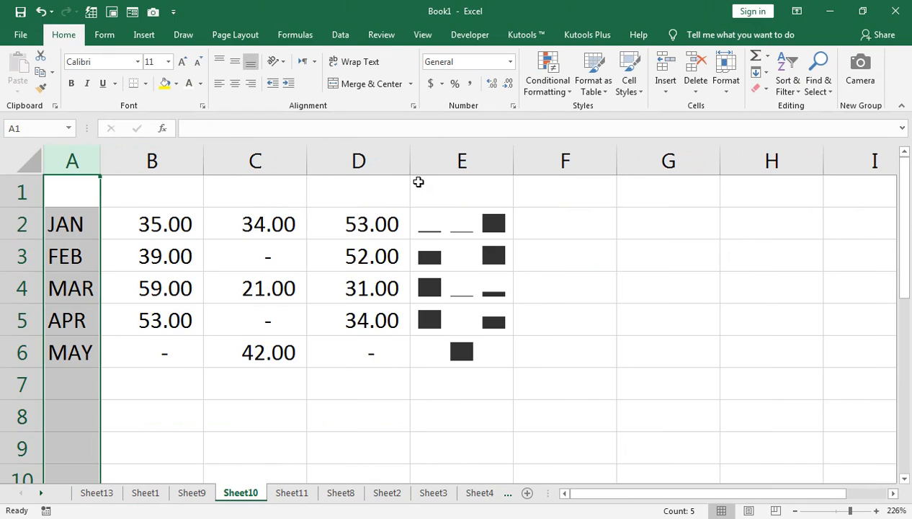
click(529, 168)
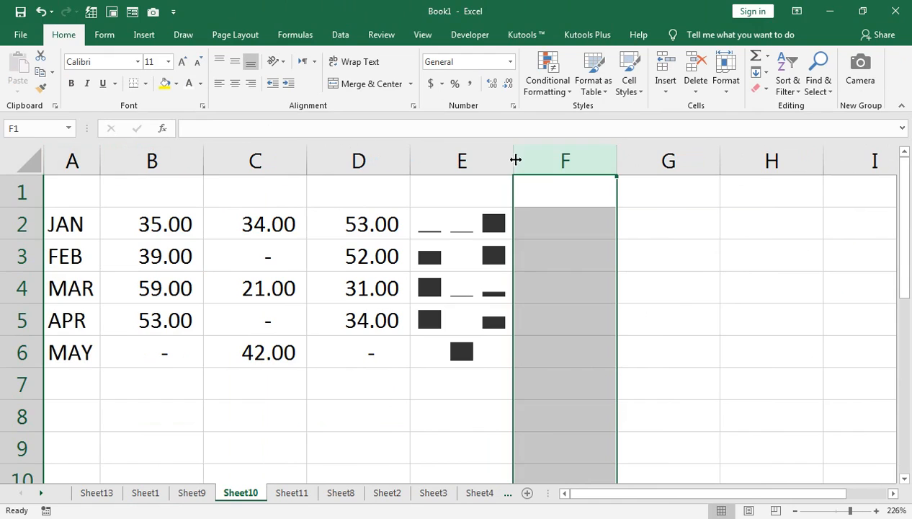
drag(515, 159, 554, 167)
Copy the whole of Sheet10, then clear all contents and formatting from Sheet13.
click(31, 161)
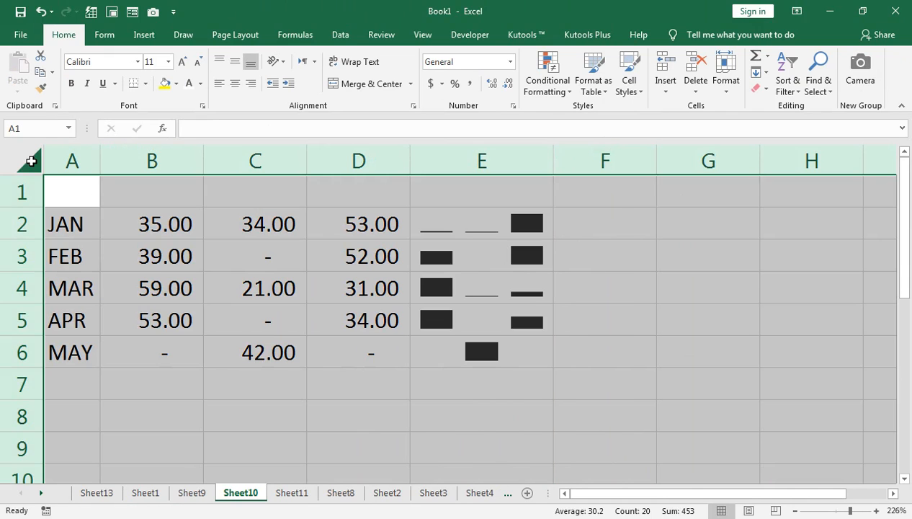
key(ctrl+c)
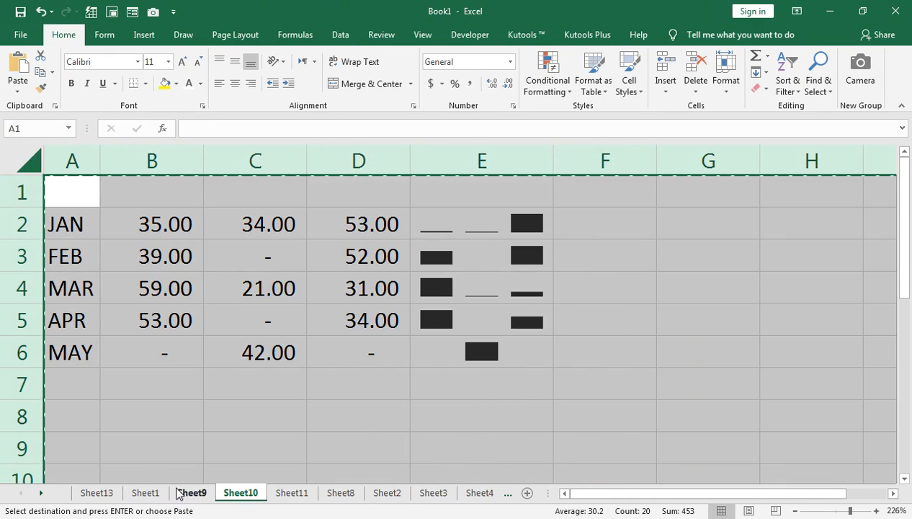
click(96, 493)
click(24, 160)
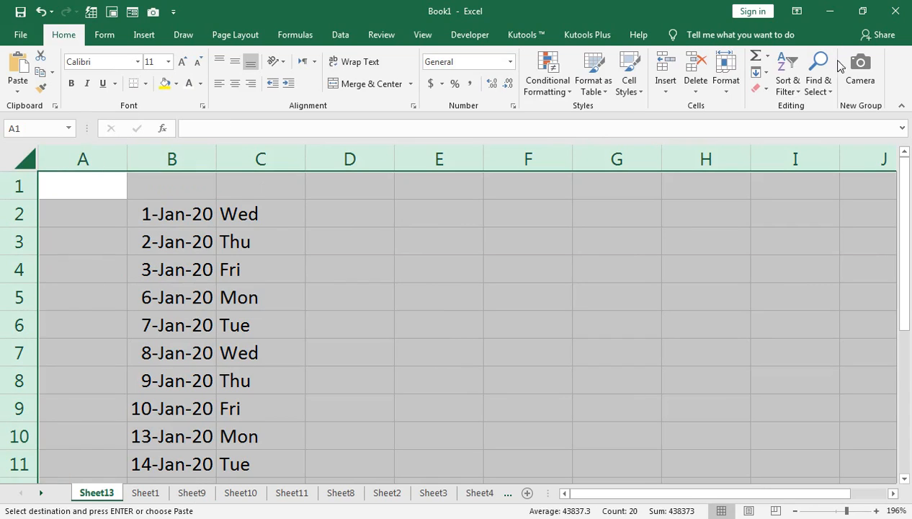
click(764, 88)
click(777, 102)
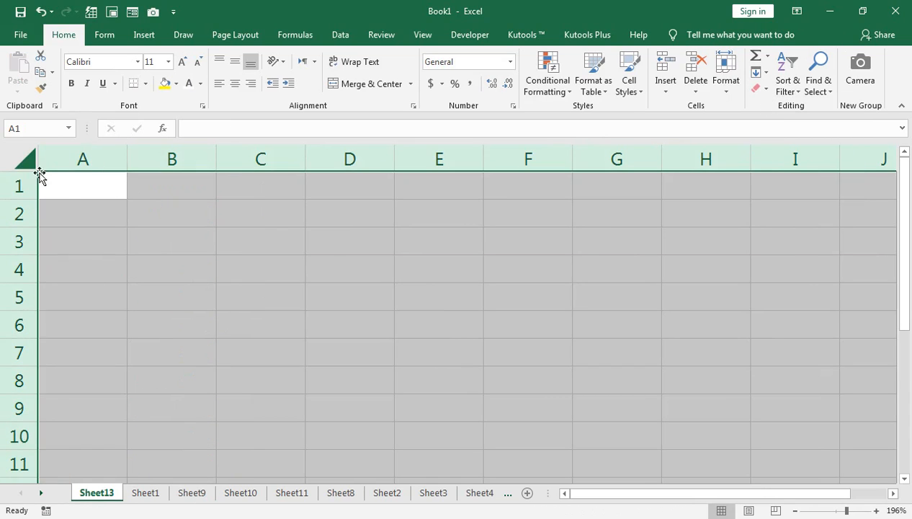
Copy the entire Sheet10 again and paste it into Sheet13 starting at A1.
click(191, 493)
click(241, 492)
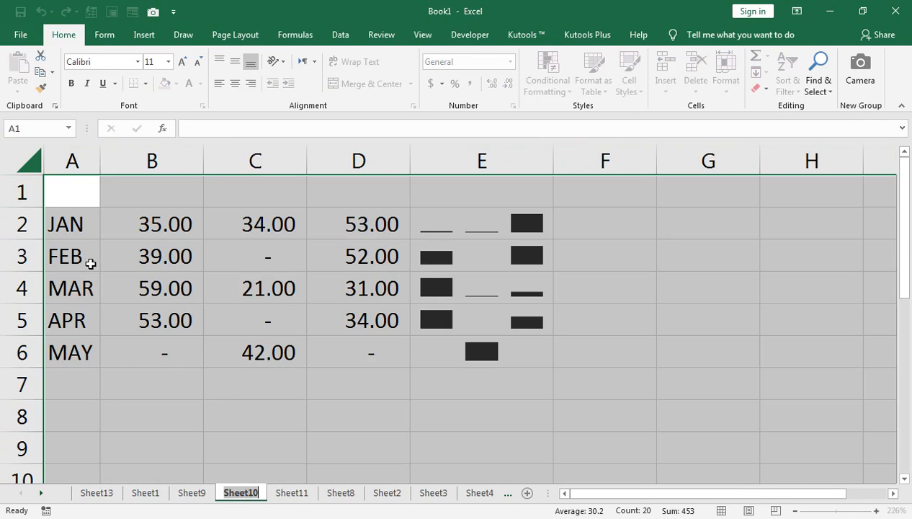
click(131, 294)
click(32, 168)
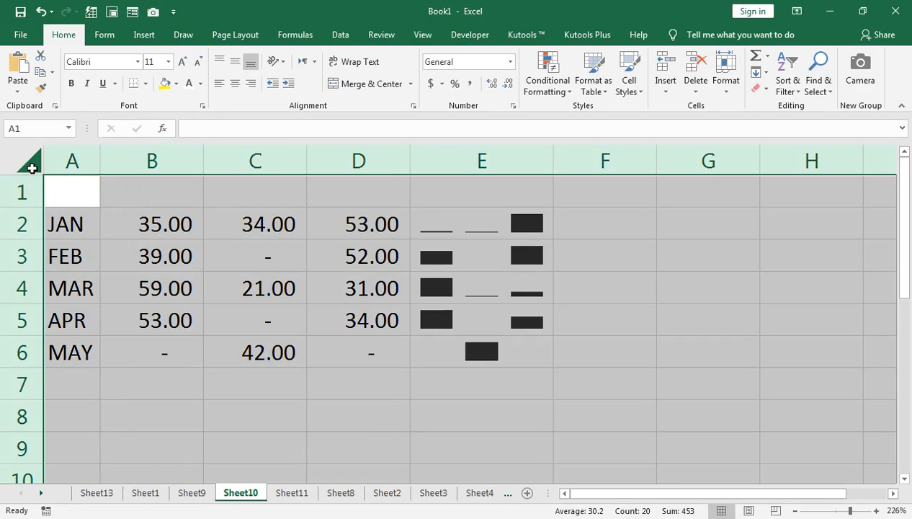
key(ctrl+c)
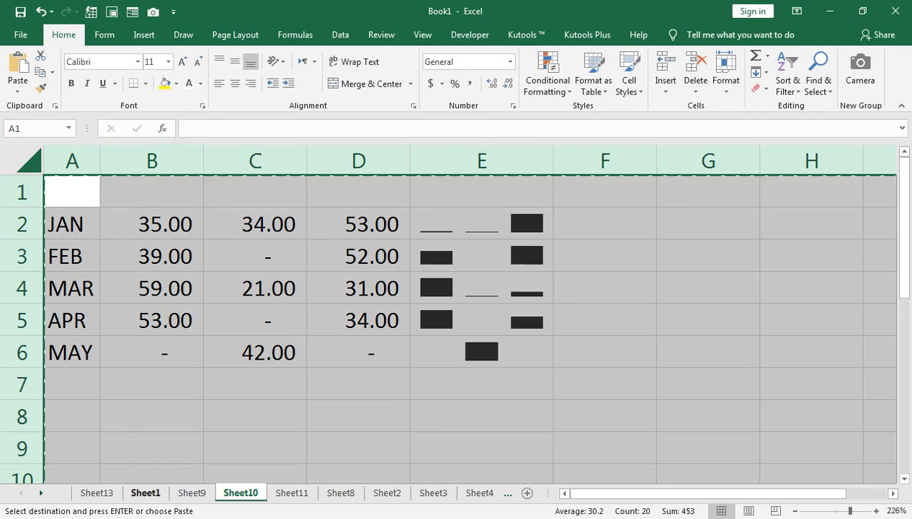
click(105, 496)
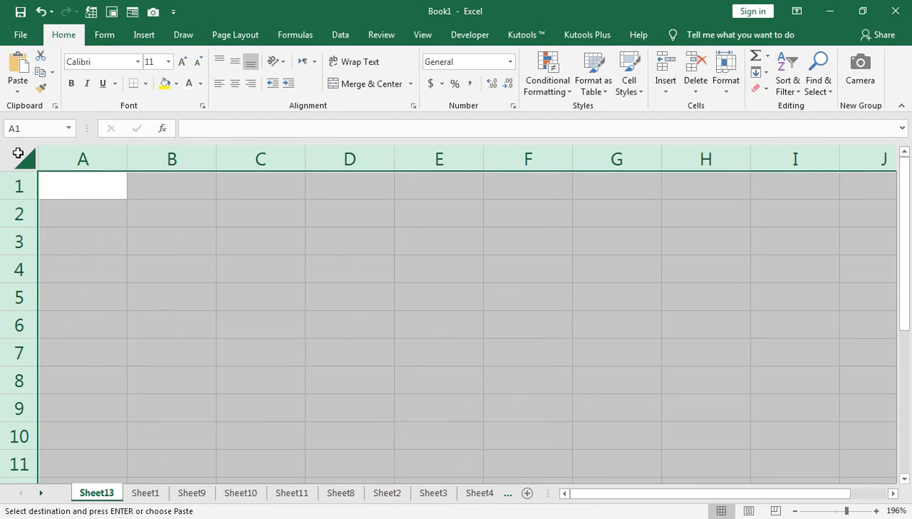
key(ctrl+v)
click(106, 229)
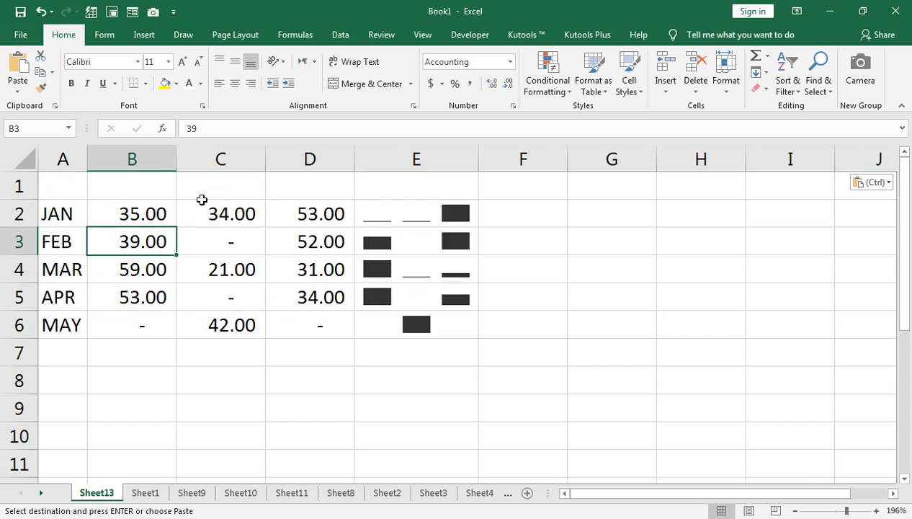
Widen column A on Sheet13 slightly, then return to the tips list on Sheet1.
click(103, 156)
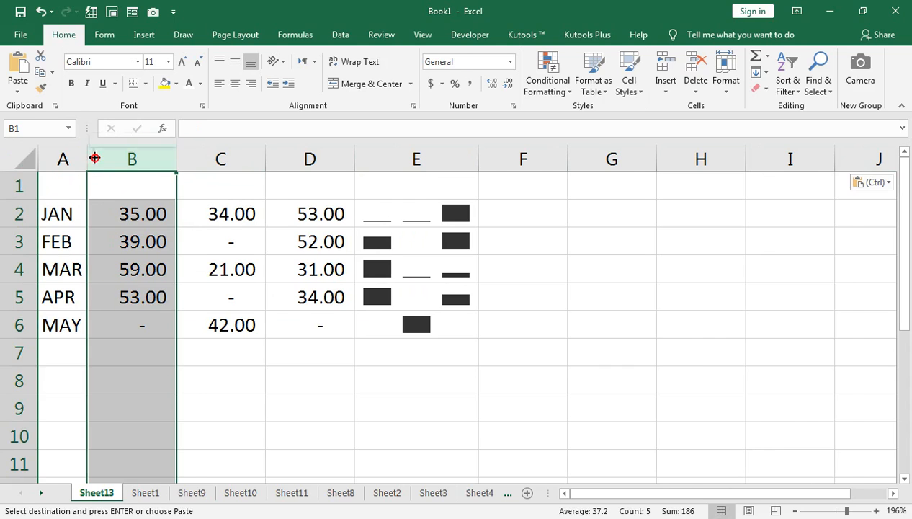
drag(87, 157, 104, 157)
click(140, 493)
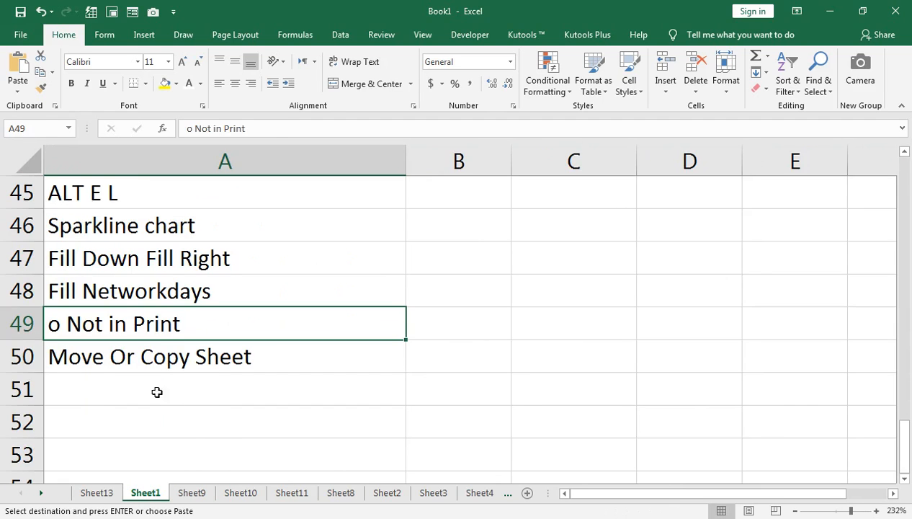
Move Sheet1, the tips list, out of this workbook into a new book without creating a copy.
click(81, 357)
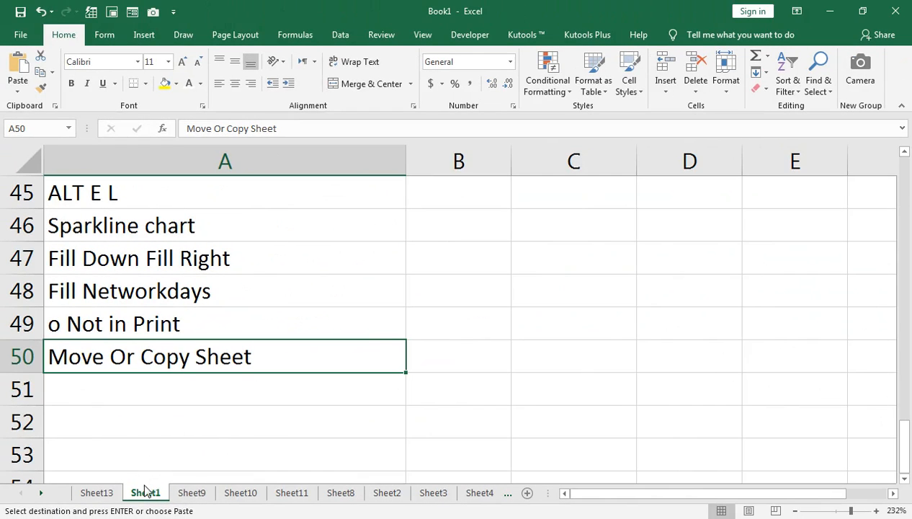
right_click(146, 493)
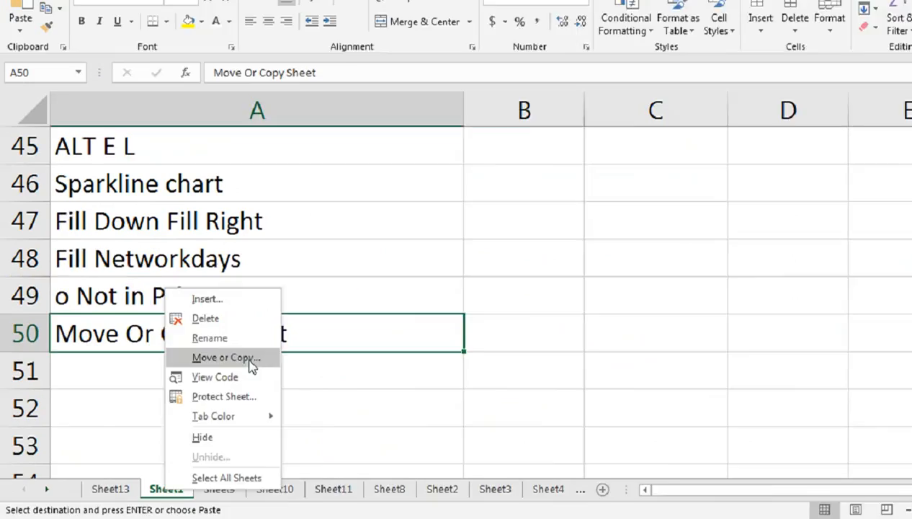
click(216, 379)
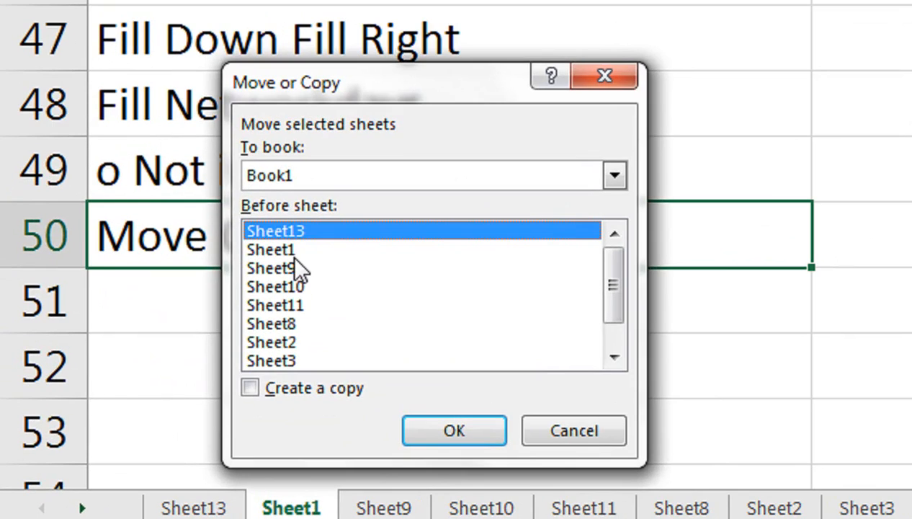
click(293, 249)
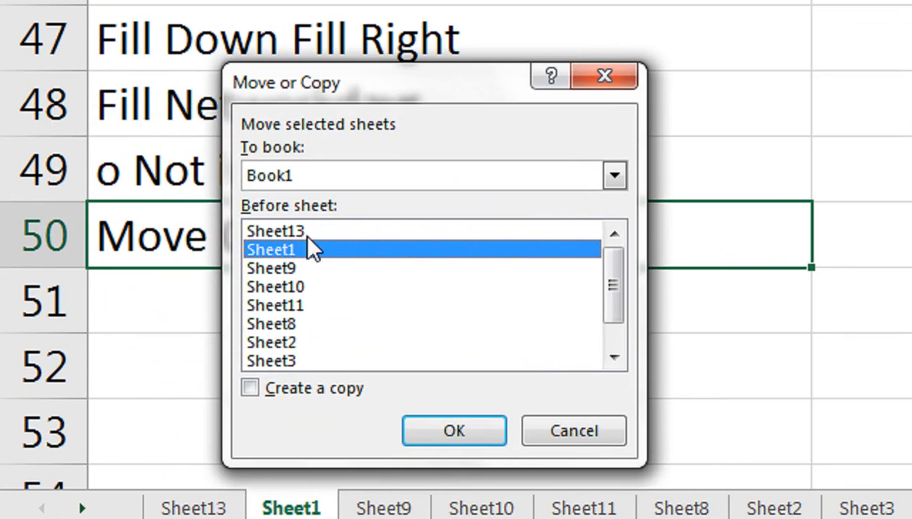
click(612, 177)
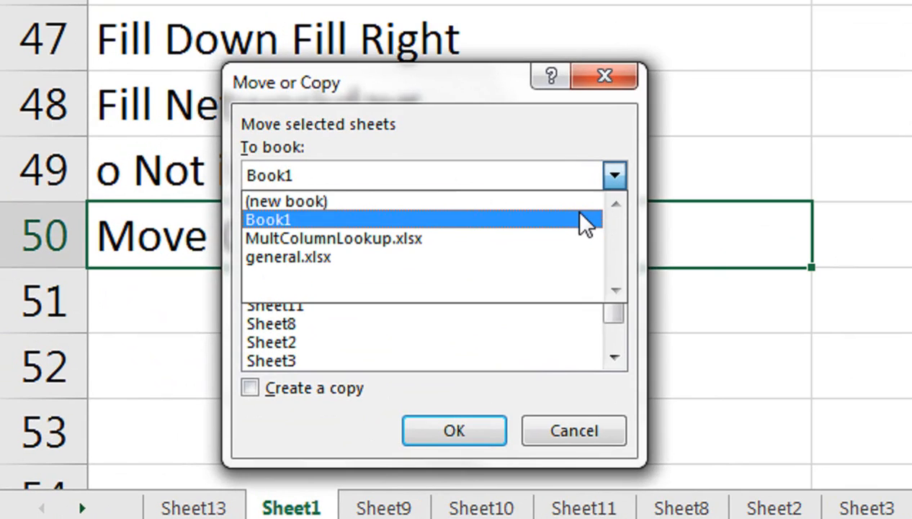
click(574, 201)
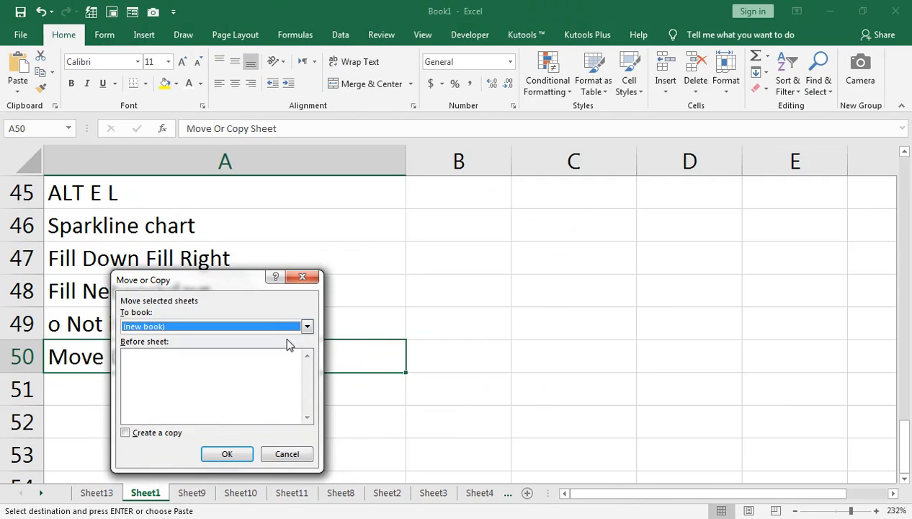
key(Return)
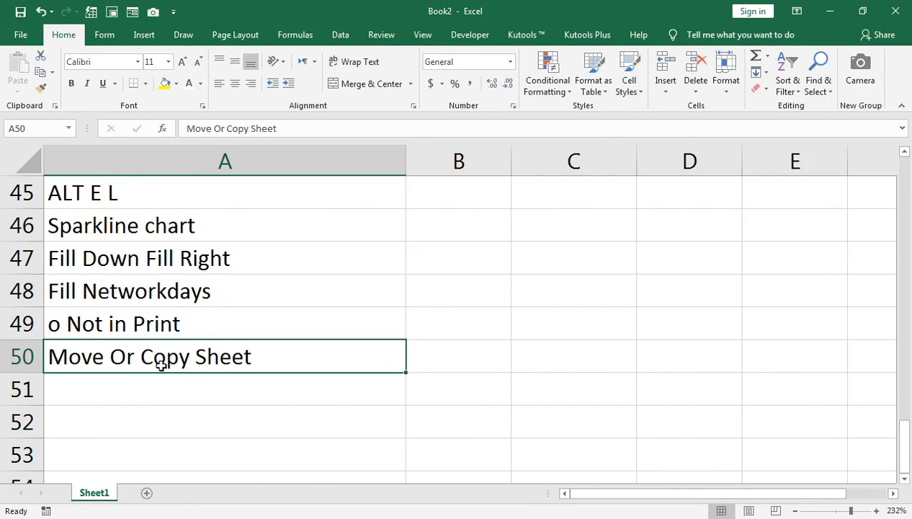
scroll(160, 360, up, 2)
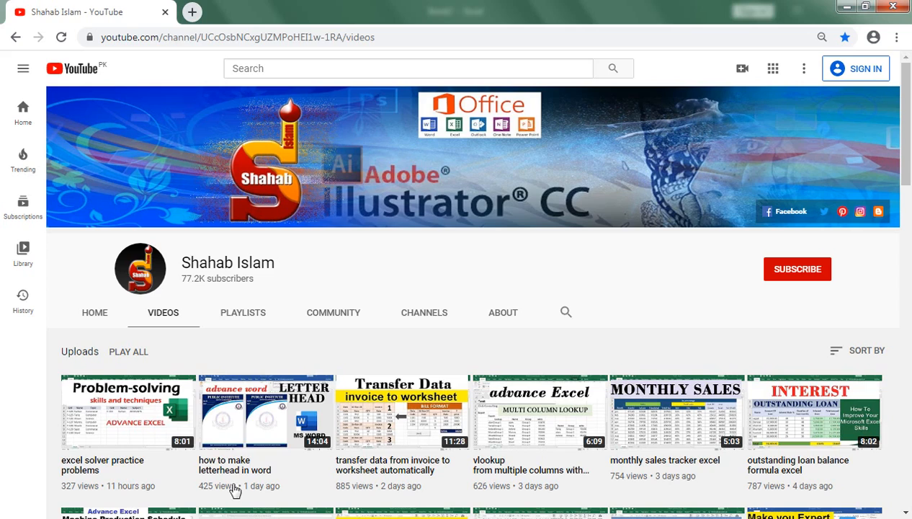
click(234, 484)
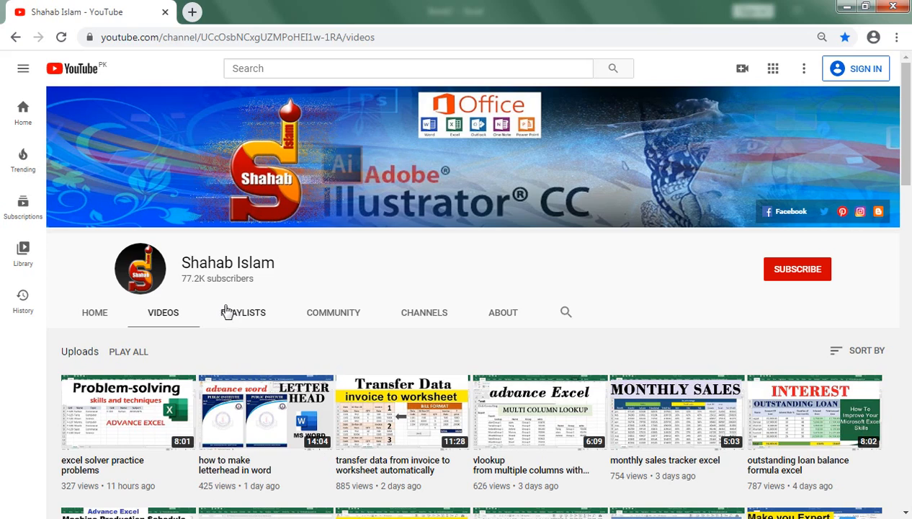